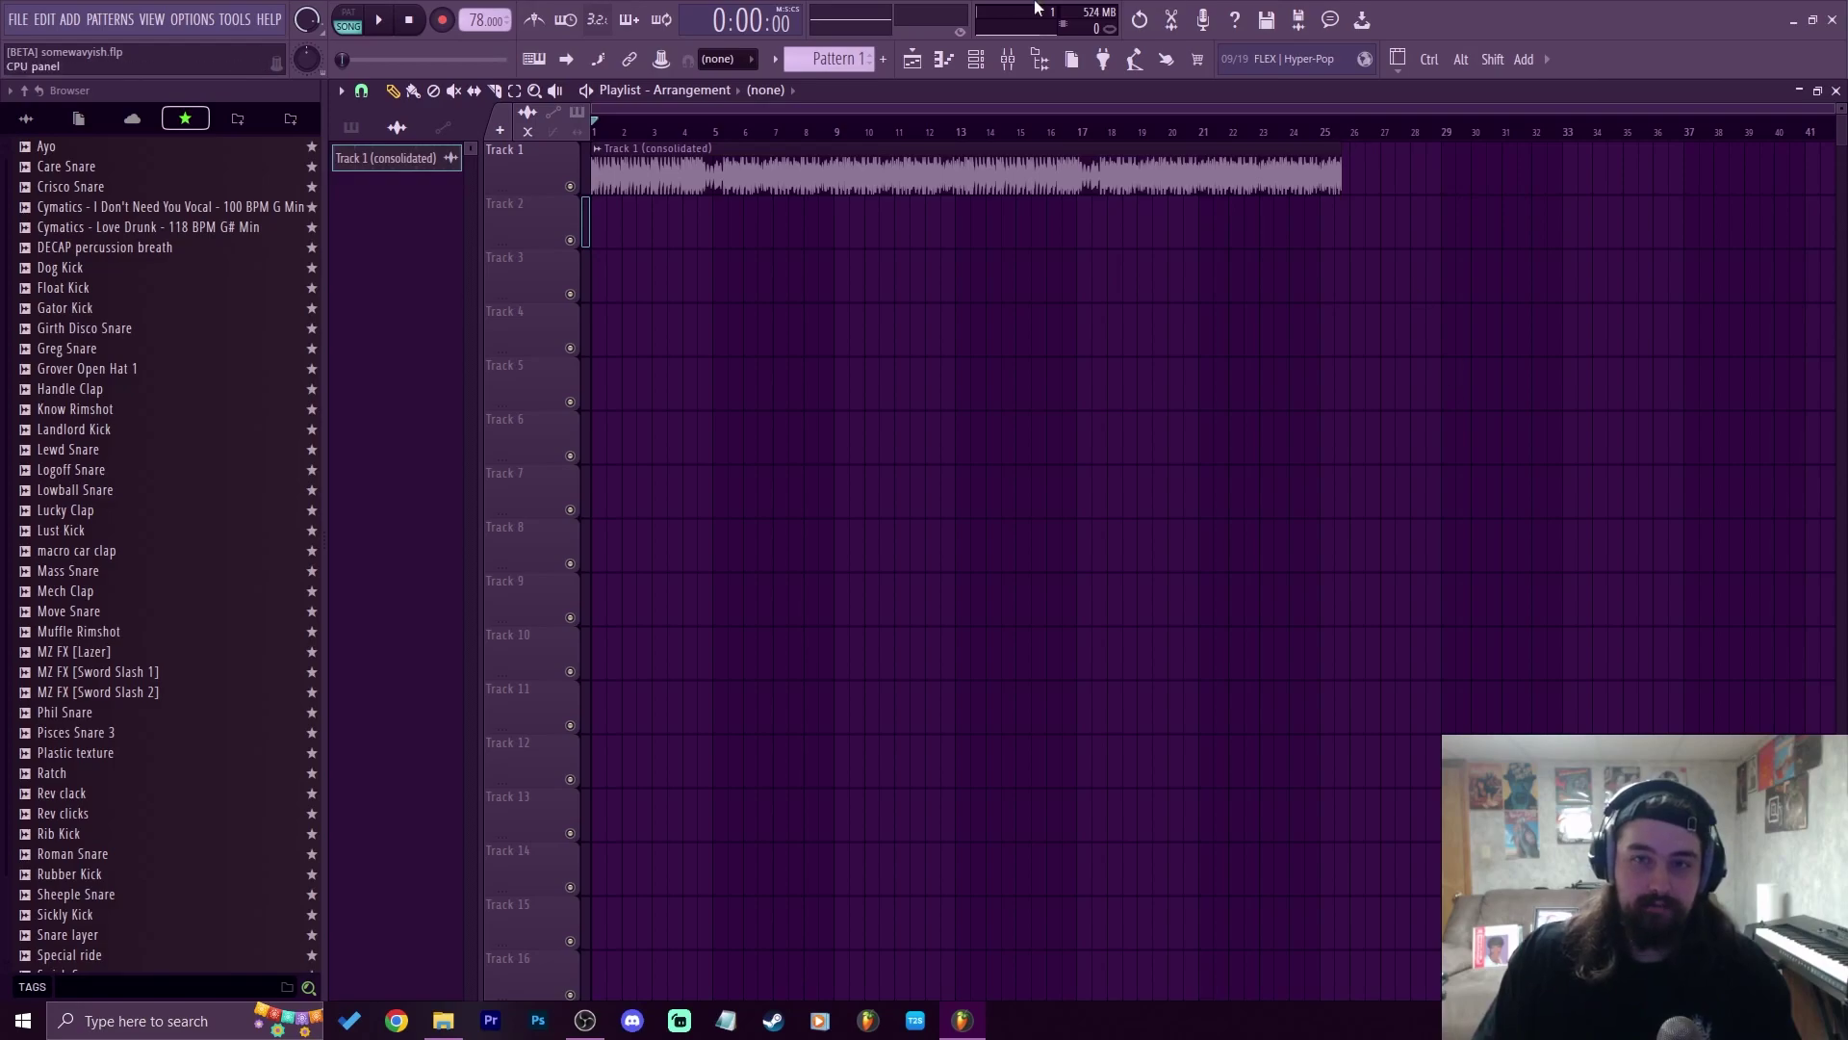
Open the Serato Sample channel and audition the sample slices on pads Z and X
{"action": "left_click", "coordinate": [976, 61]}
{"action": "left_click", "coordinate": [930, 354]}
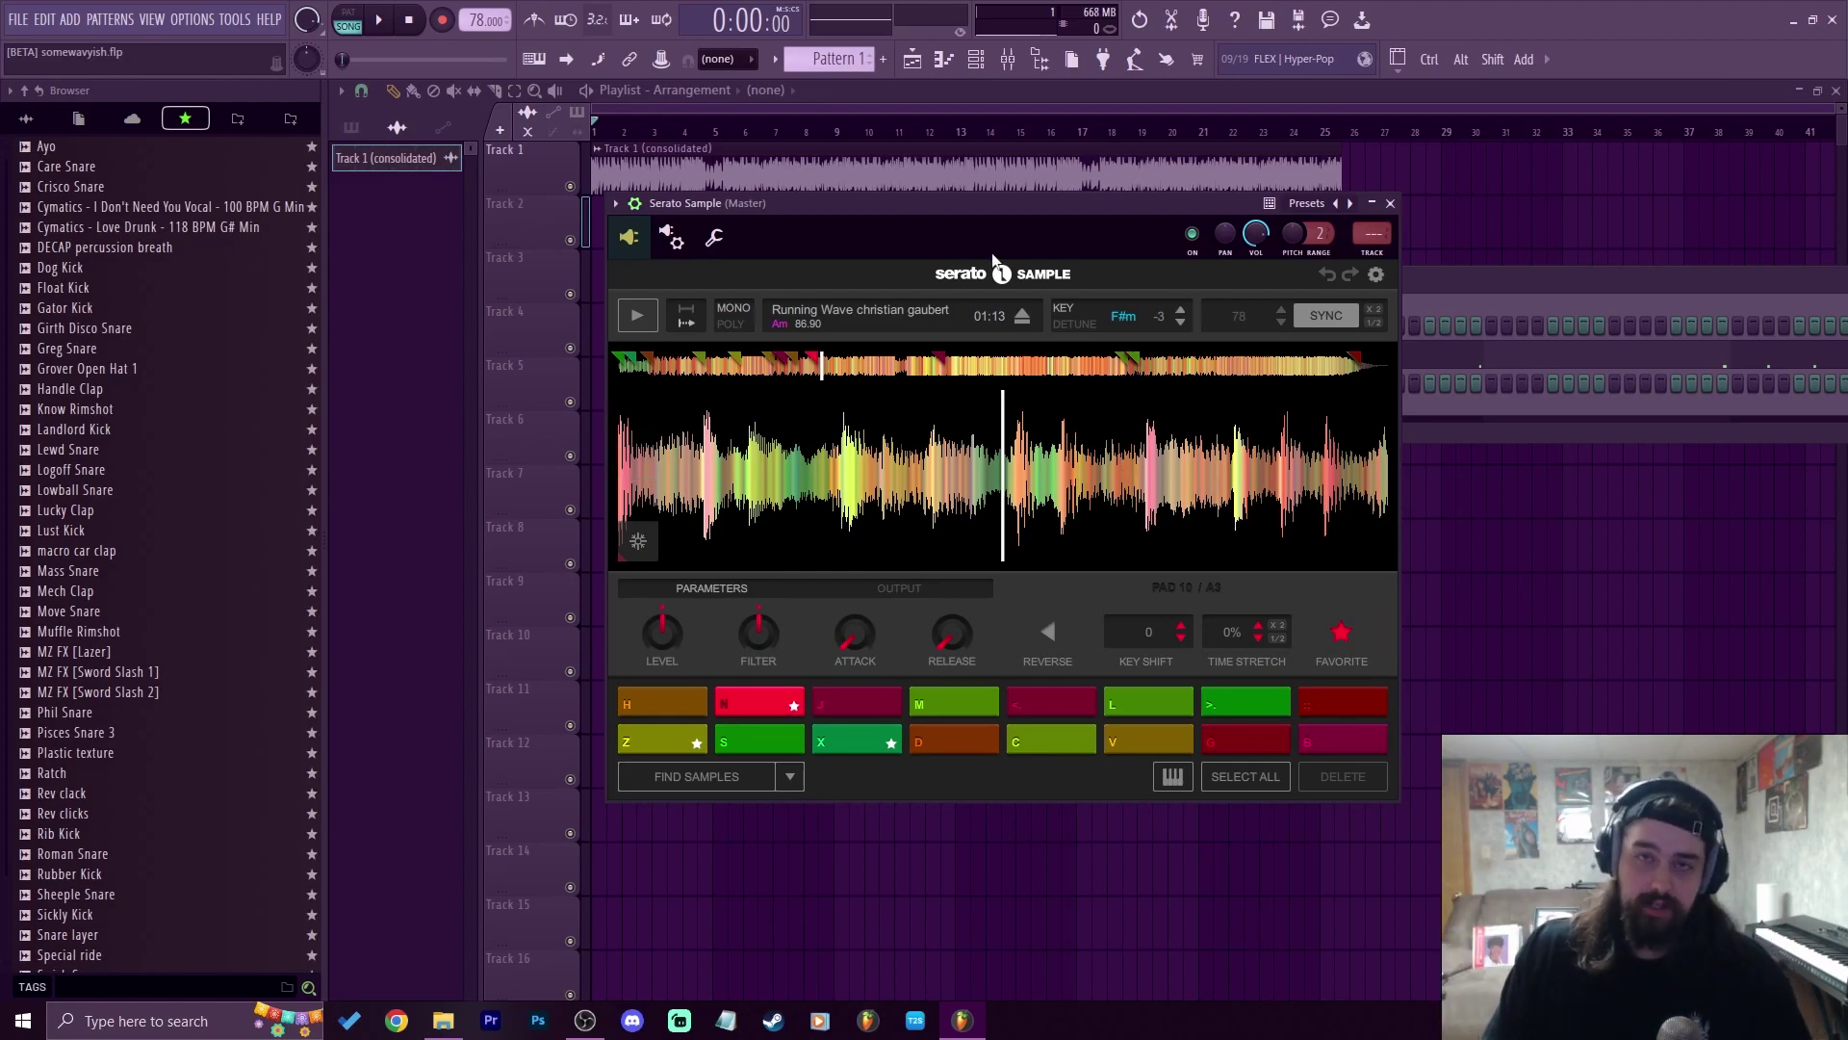
{"action": "key", "text": "z"}
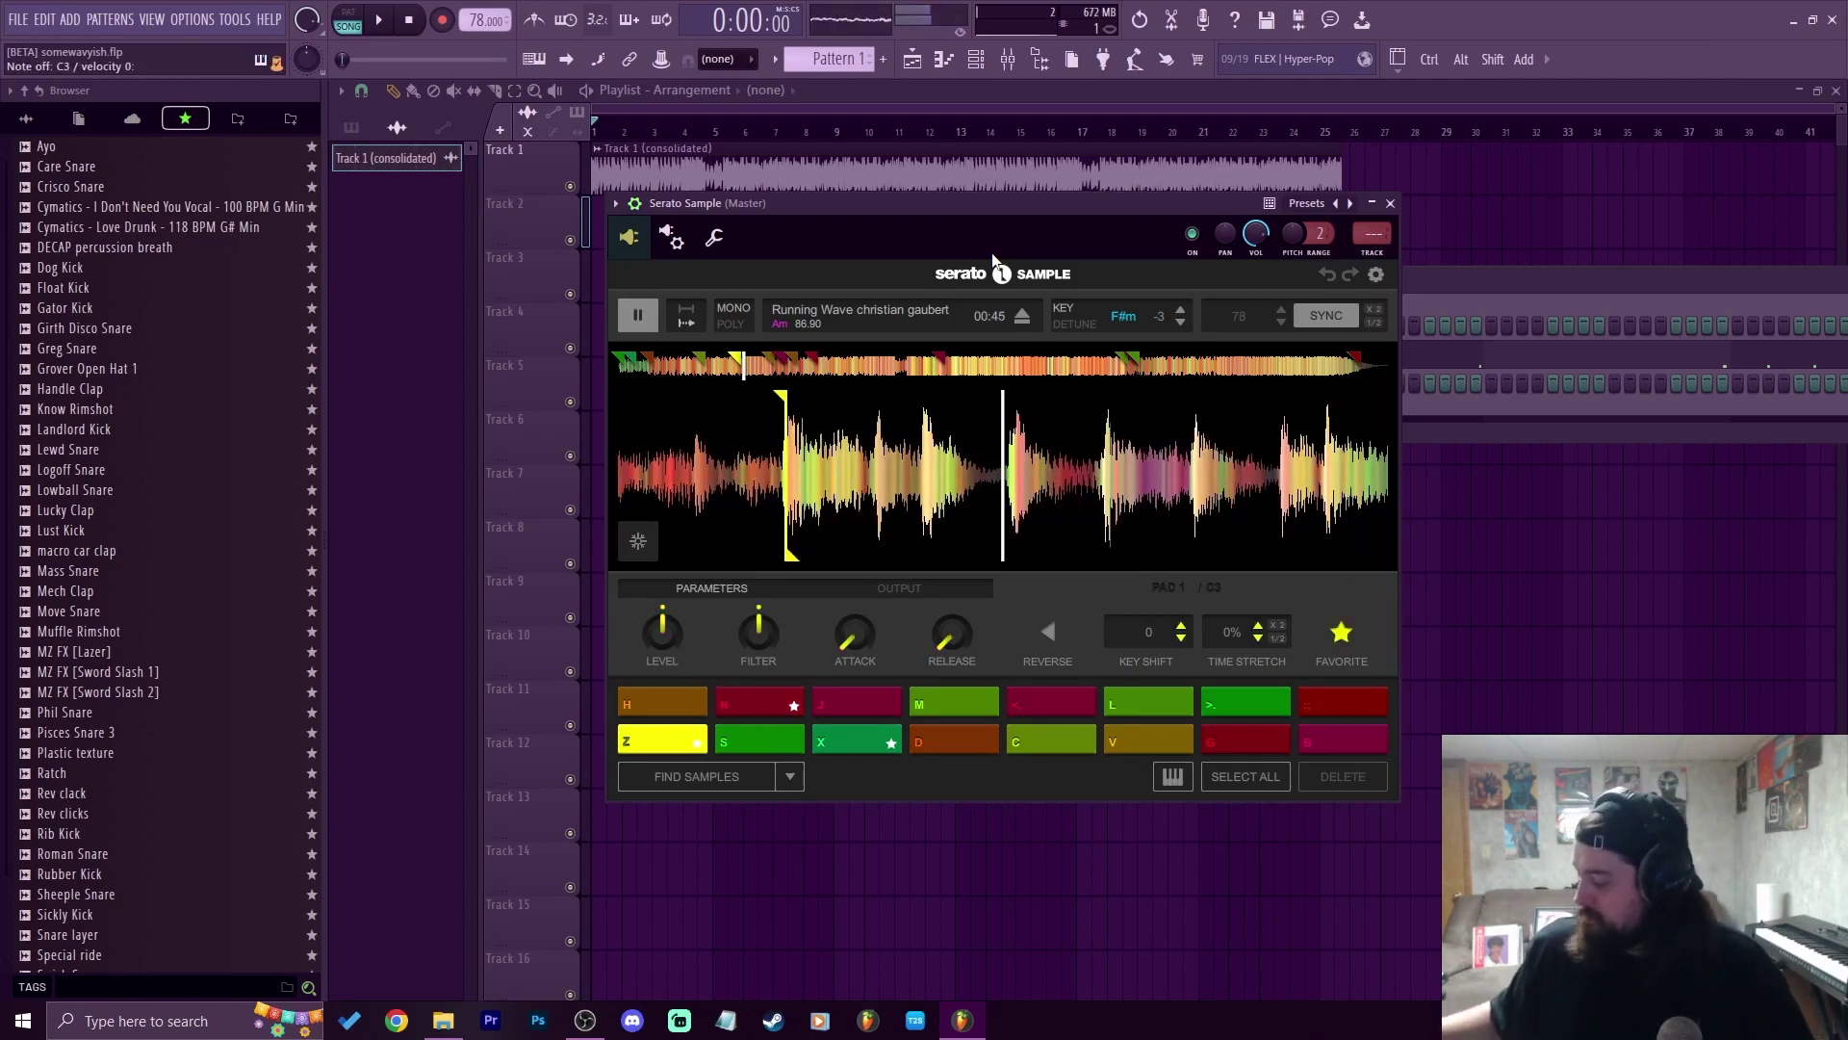
{"action": "key", "text": "z"}
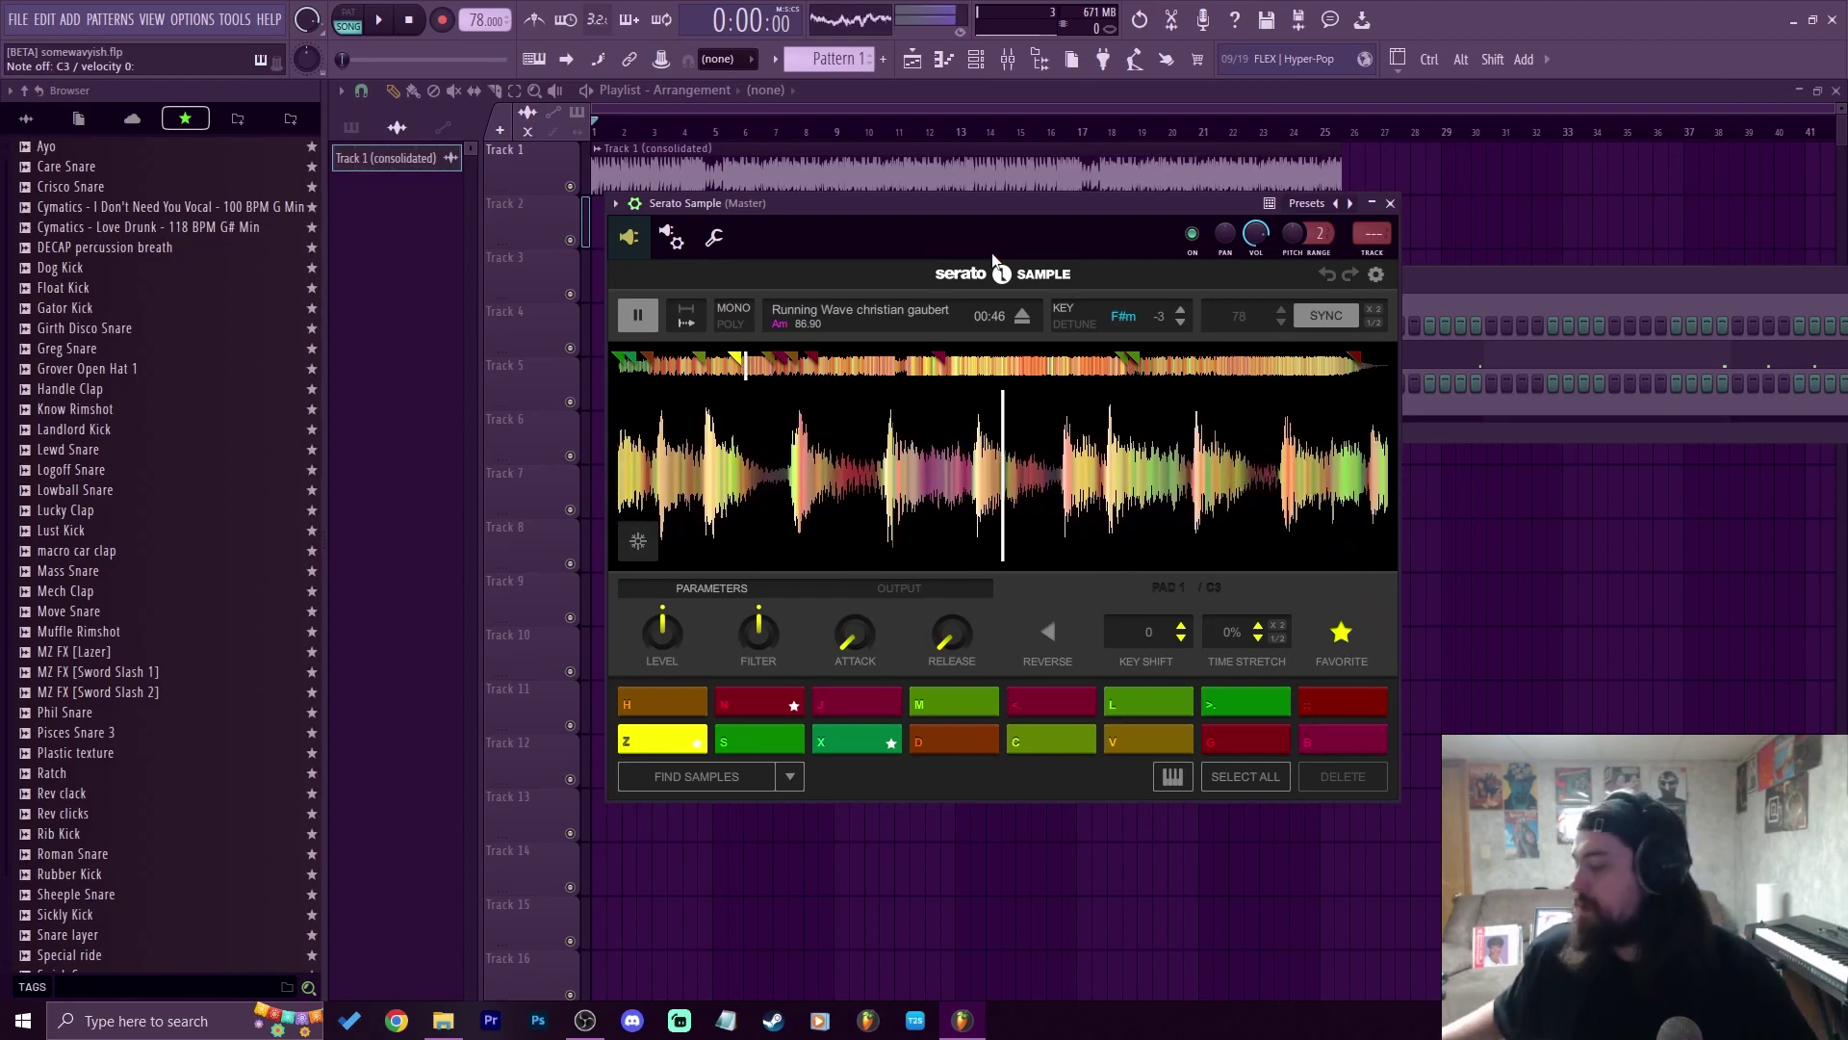
{"action": "key", "text": "z"}
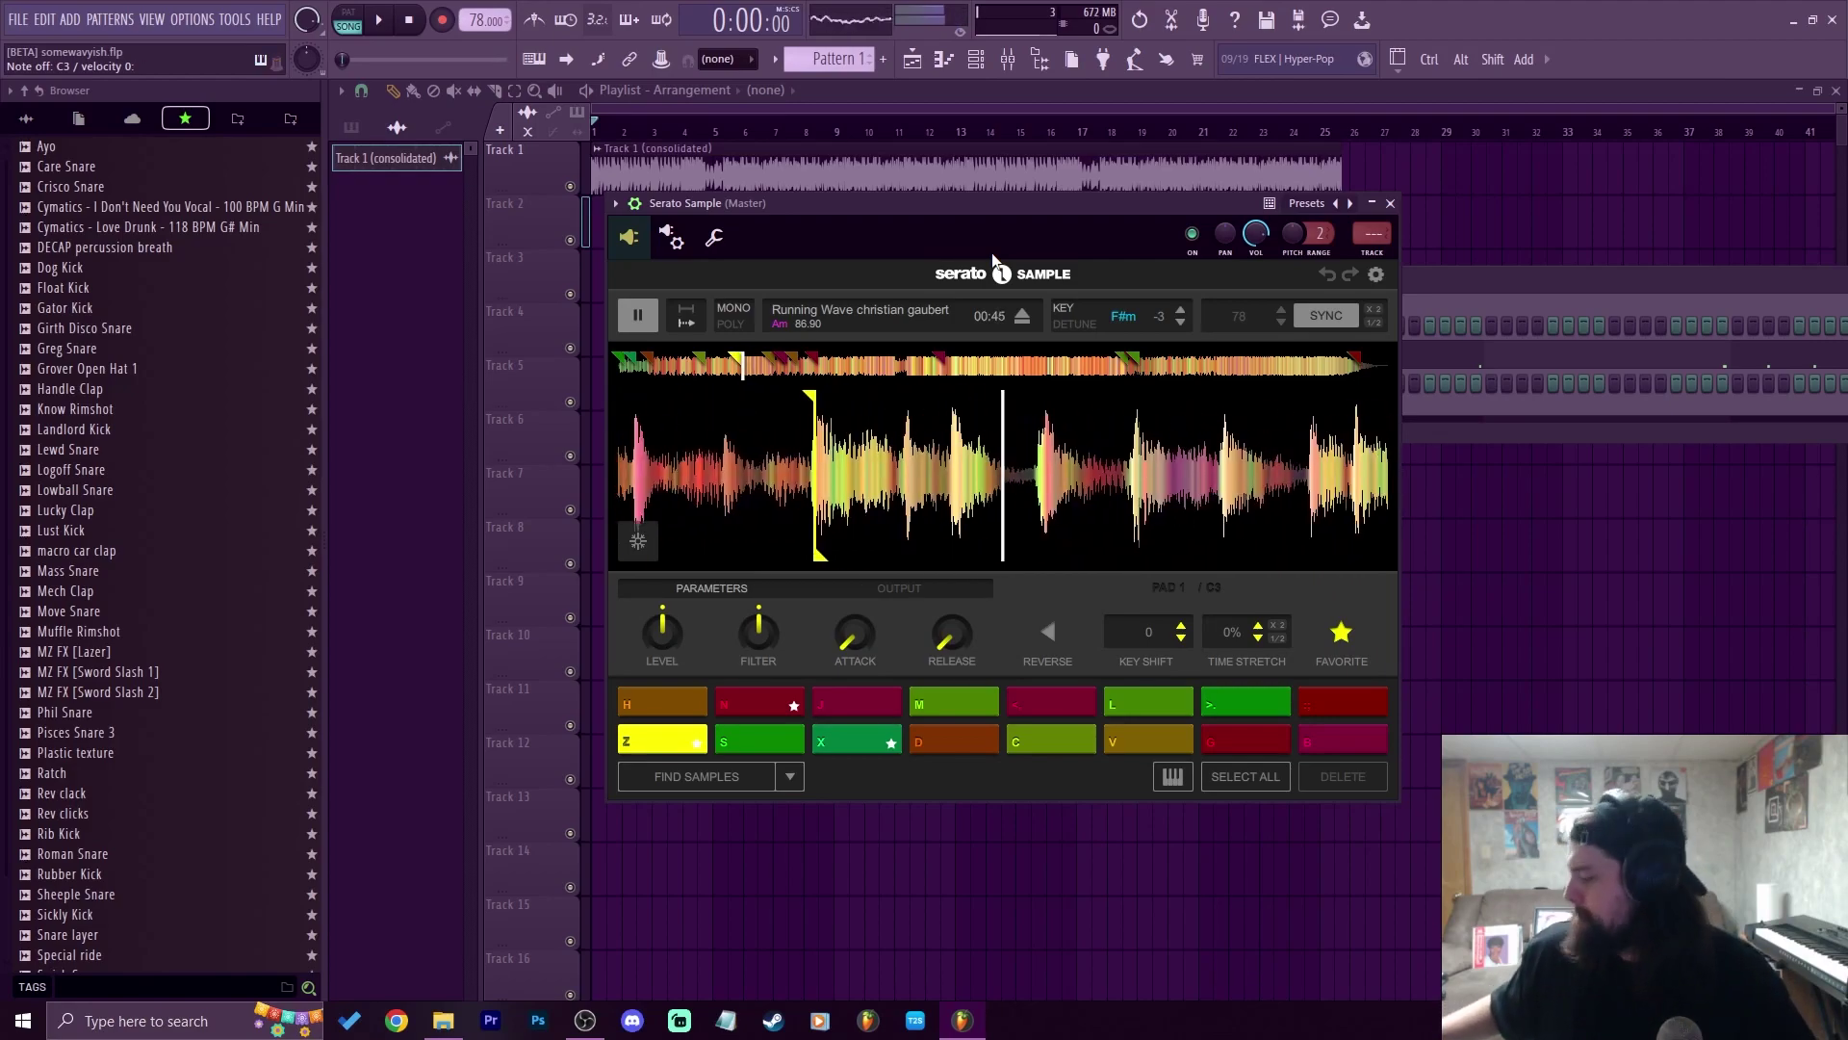
{"action": "key", "text": "z"}
{"action": "key", "text": "x"}
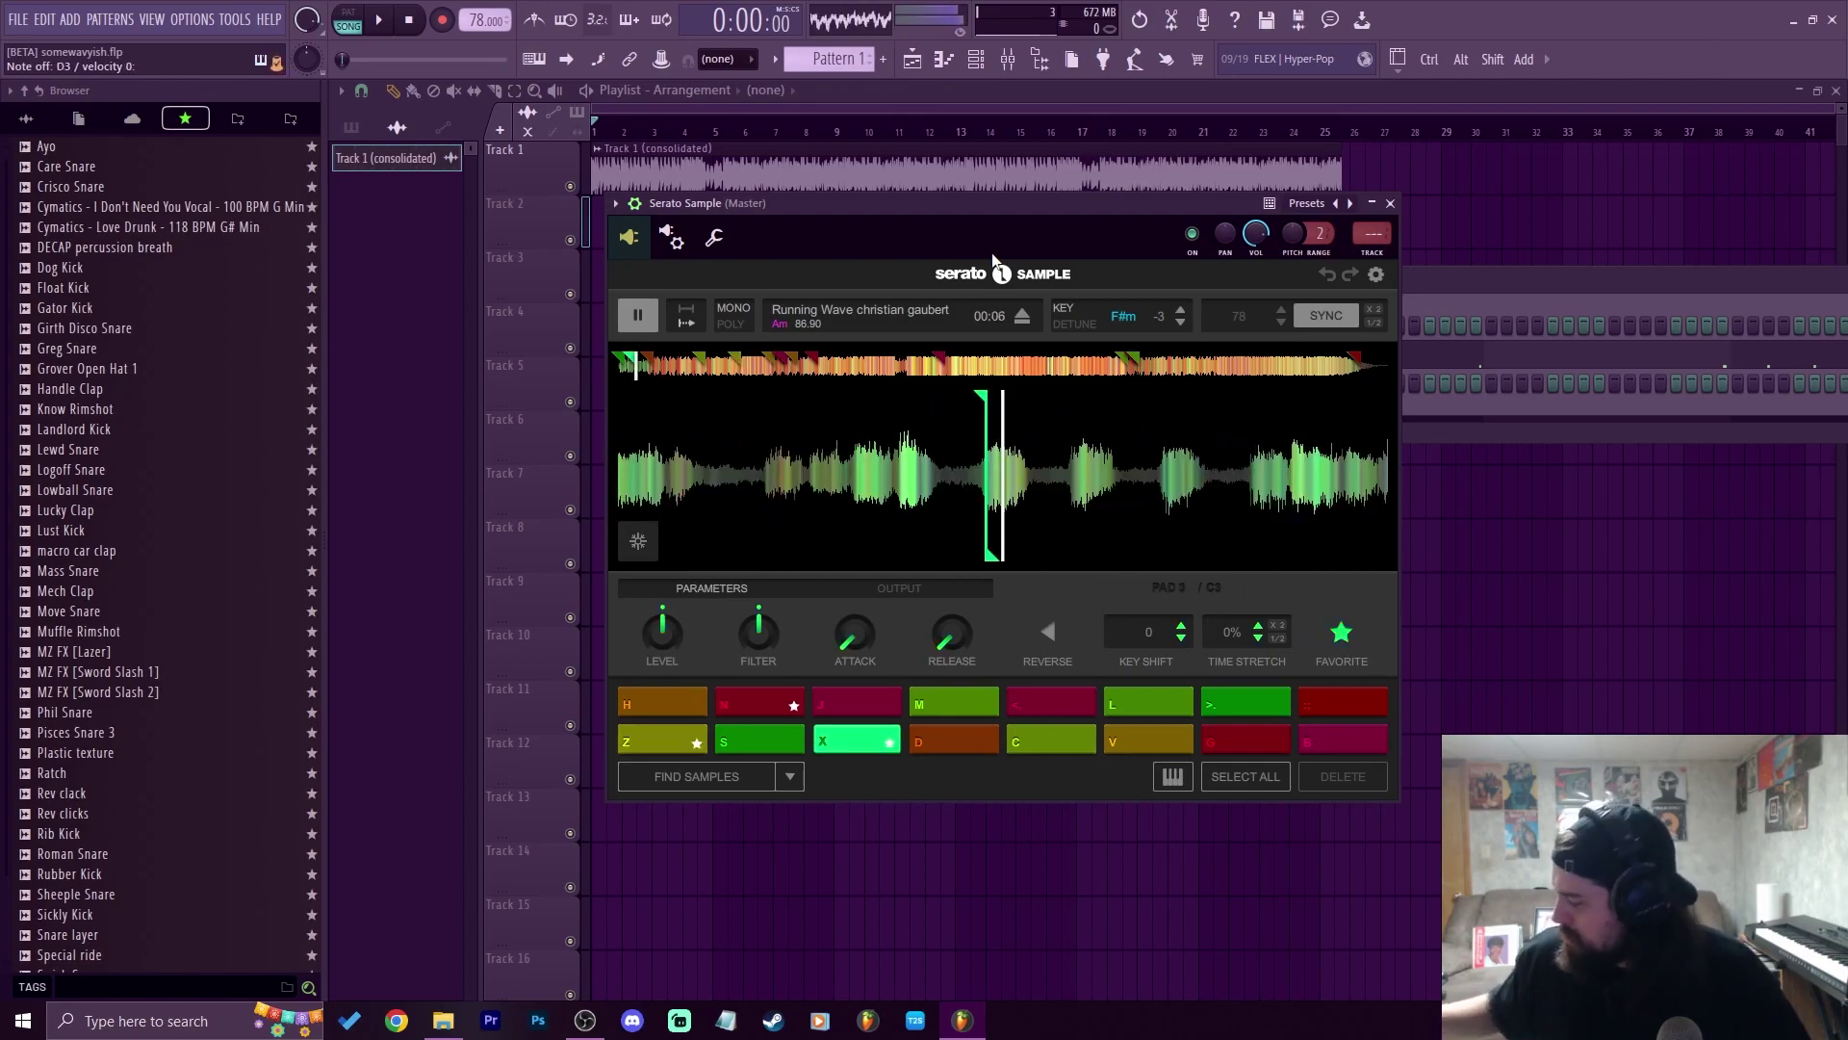
Audition the slice on pad N several times and pad Z once more, then close Serato Sample
{"action": "key", "text": "n"}
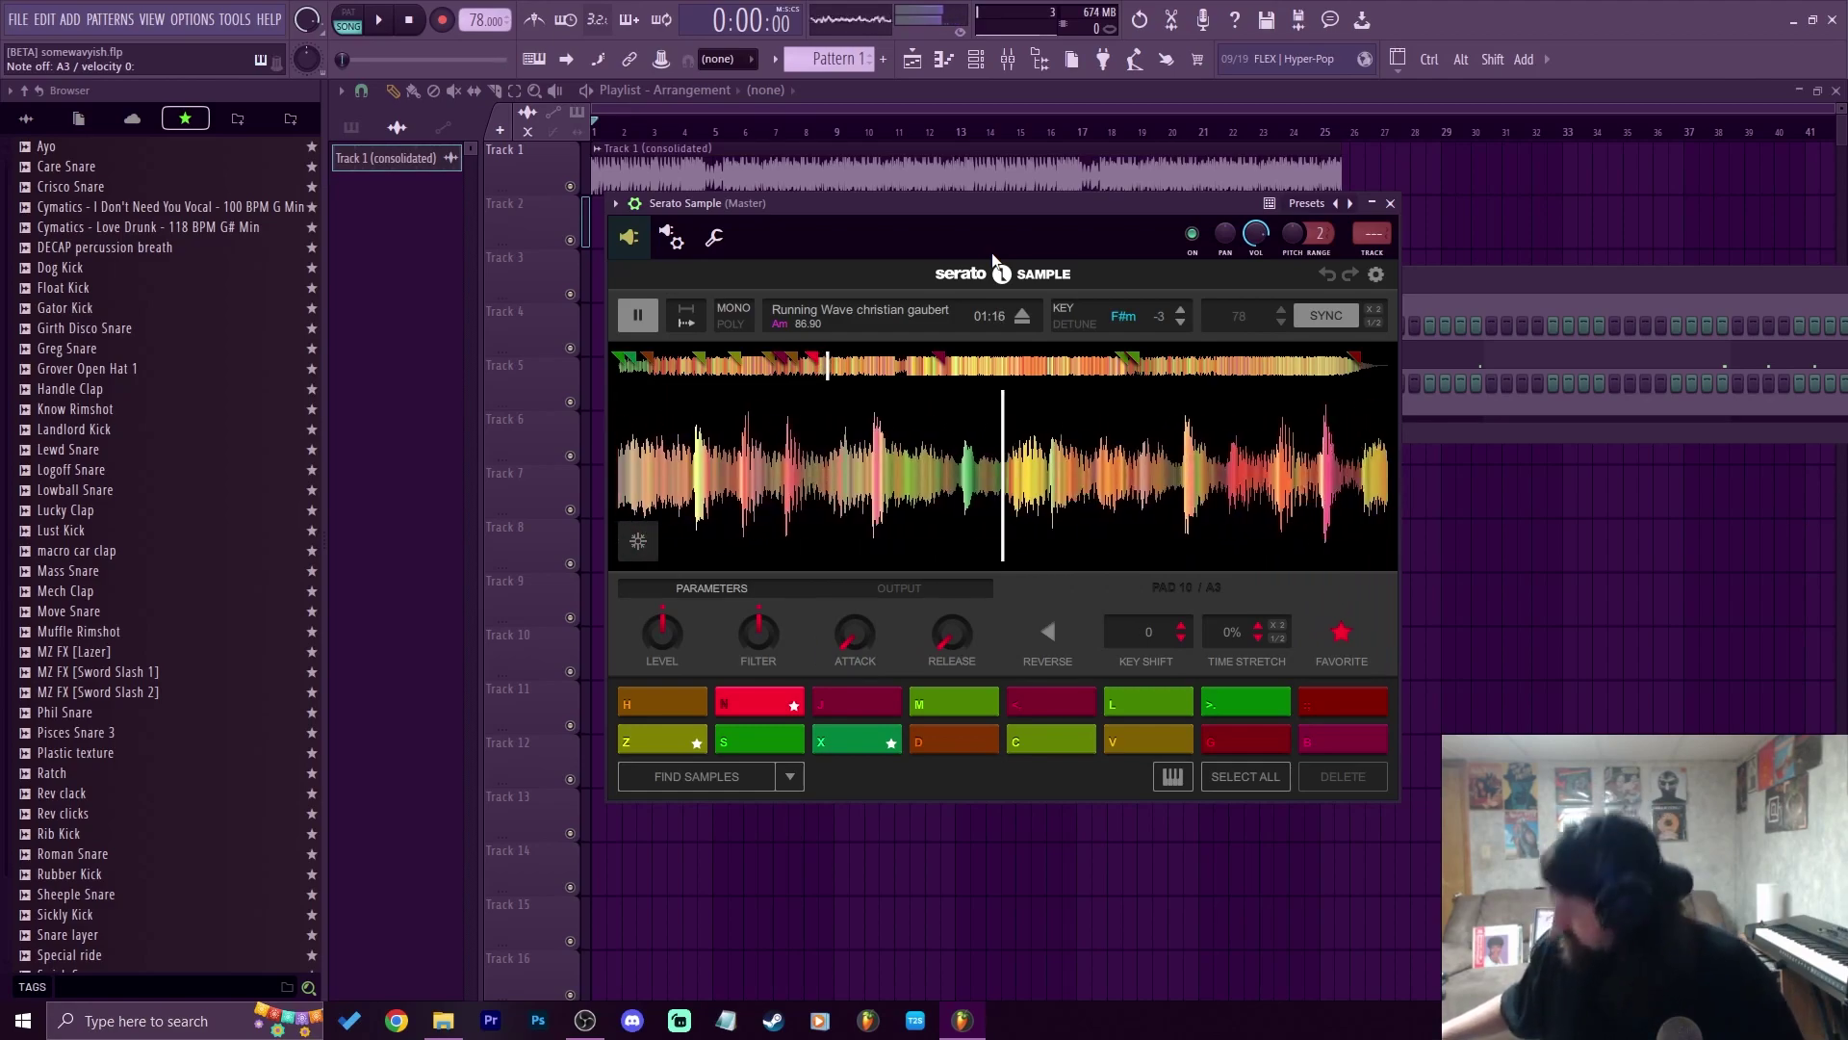
{"action": "key", "text": "n"}
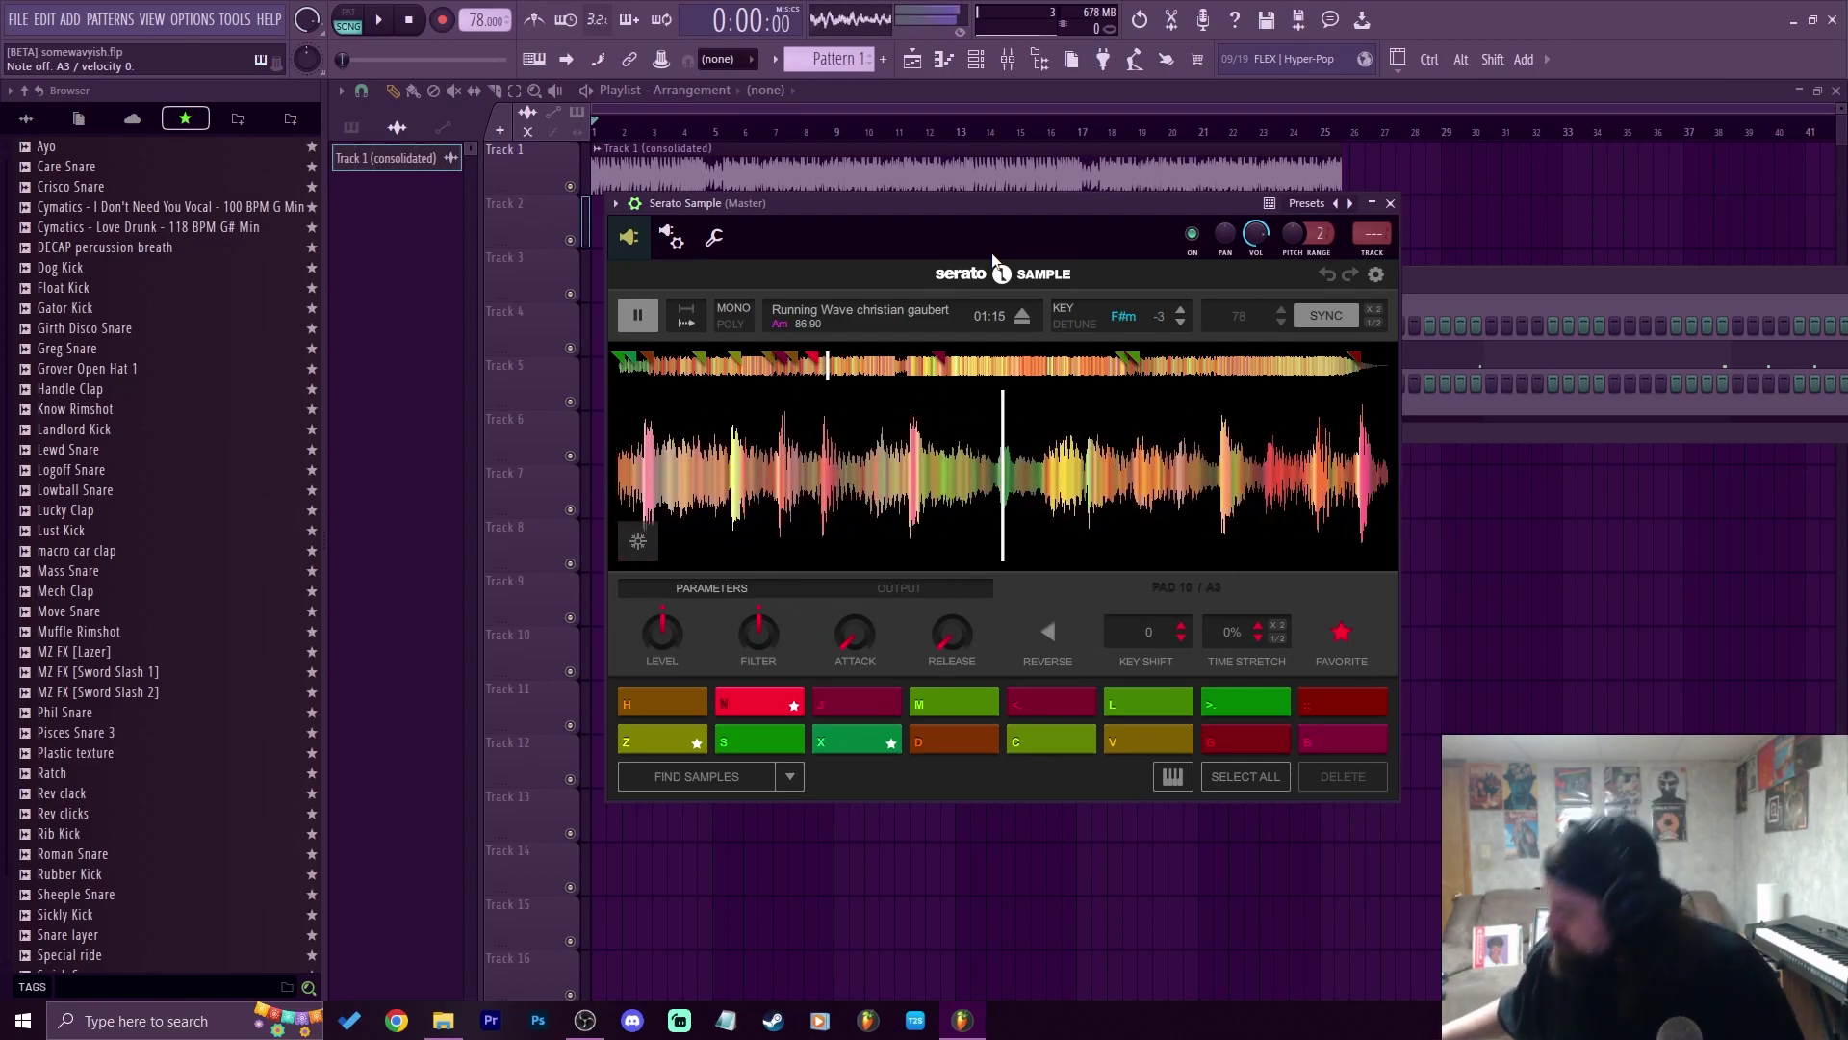
{"action": "key", "text": "n"}
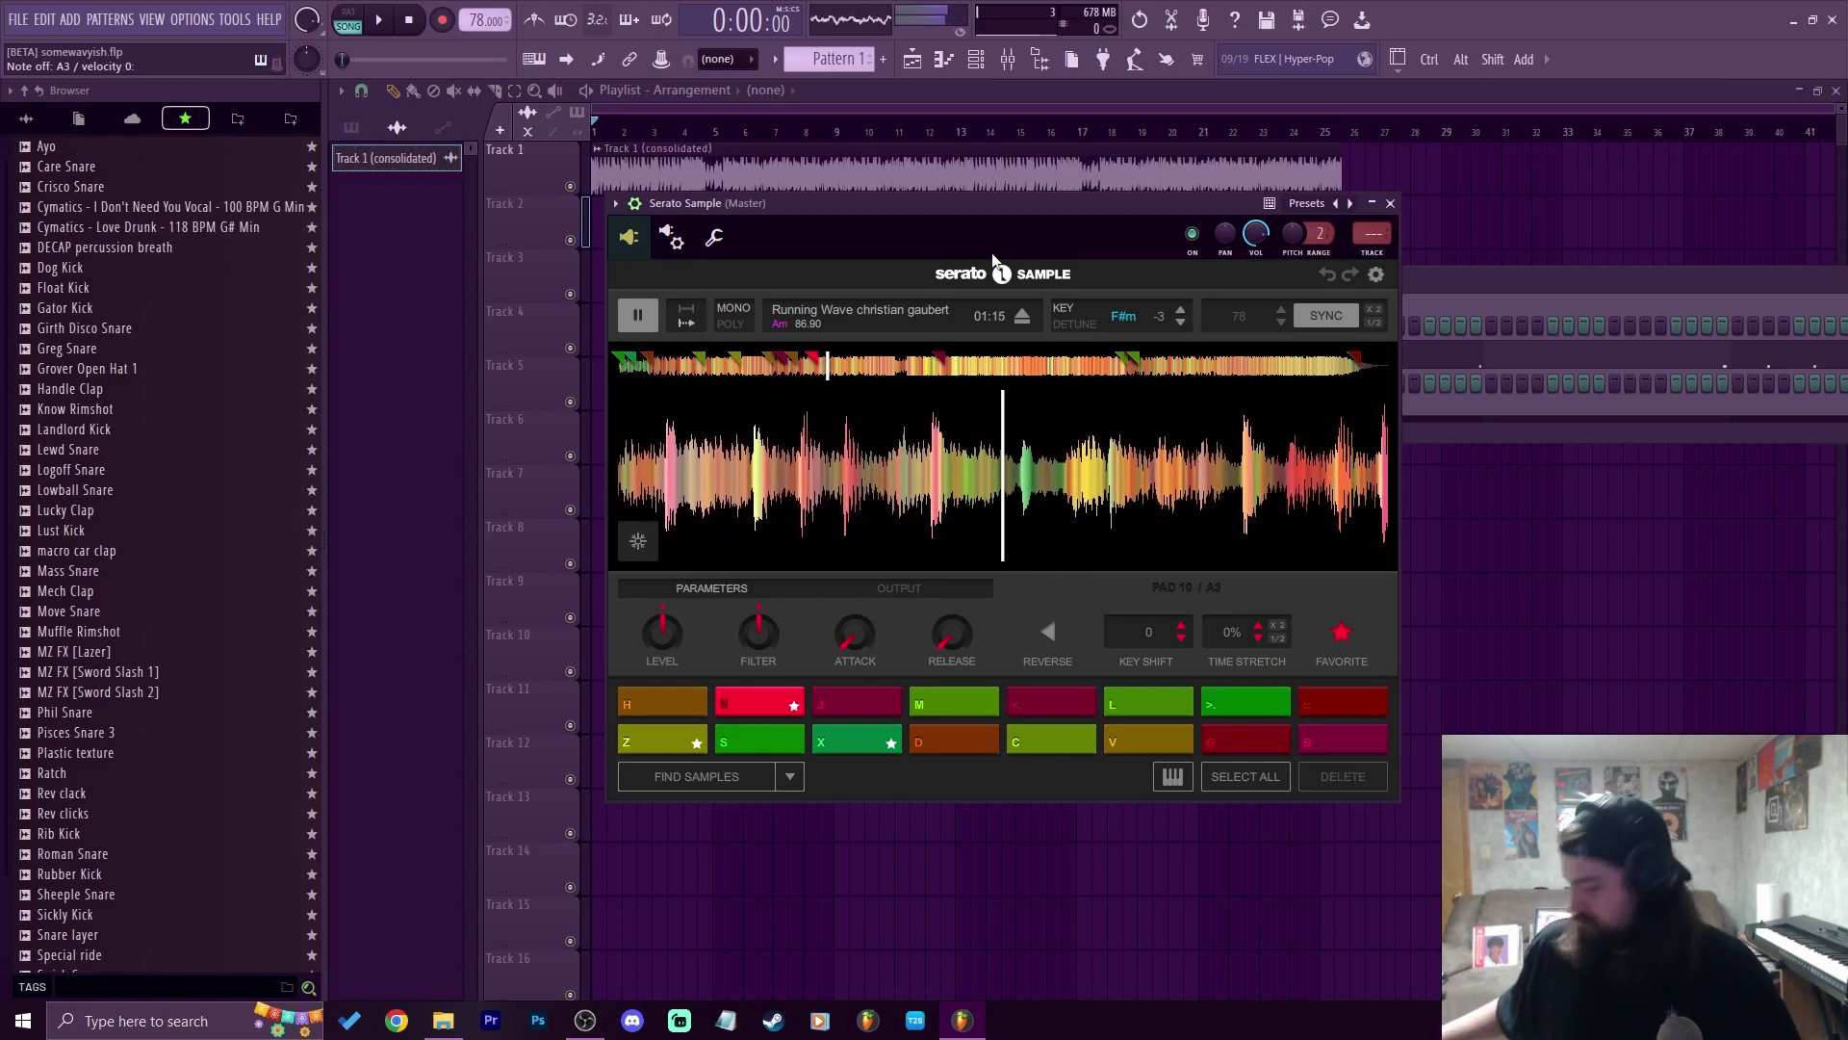
{"action": "key", "text": "n"}
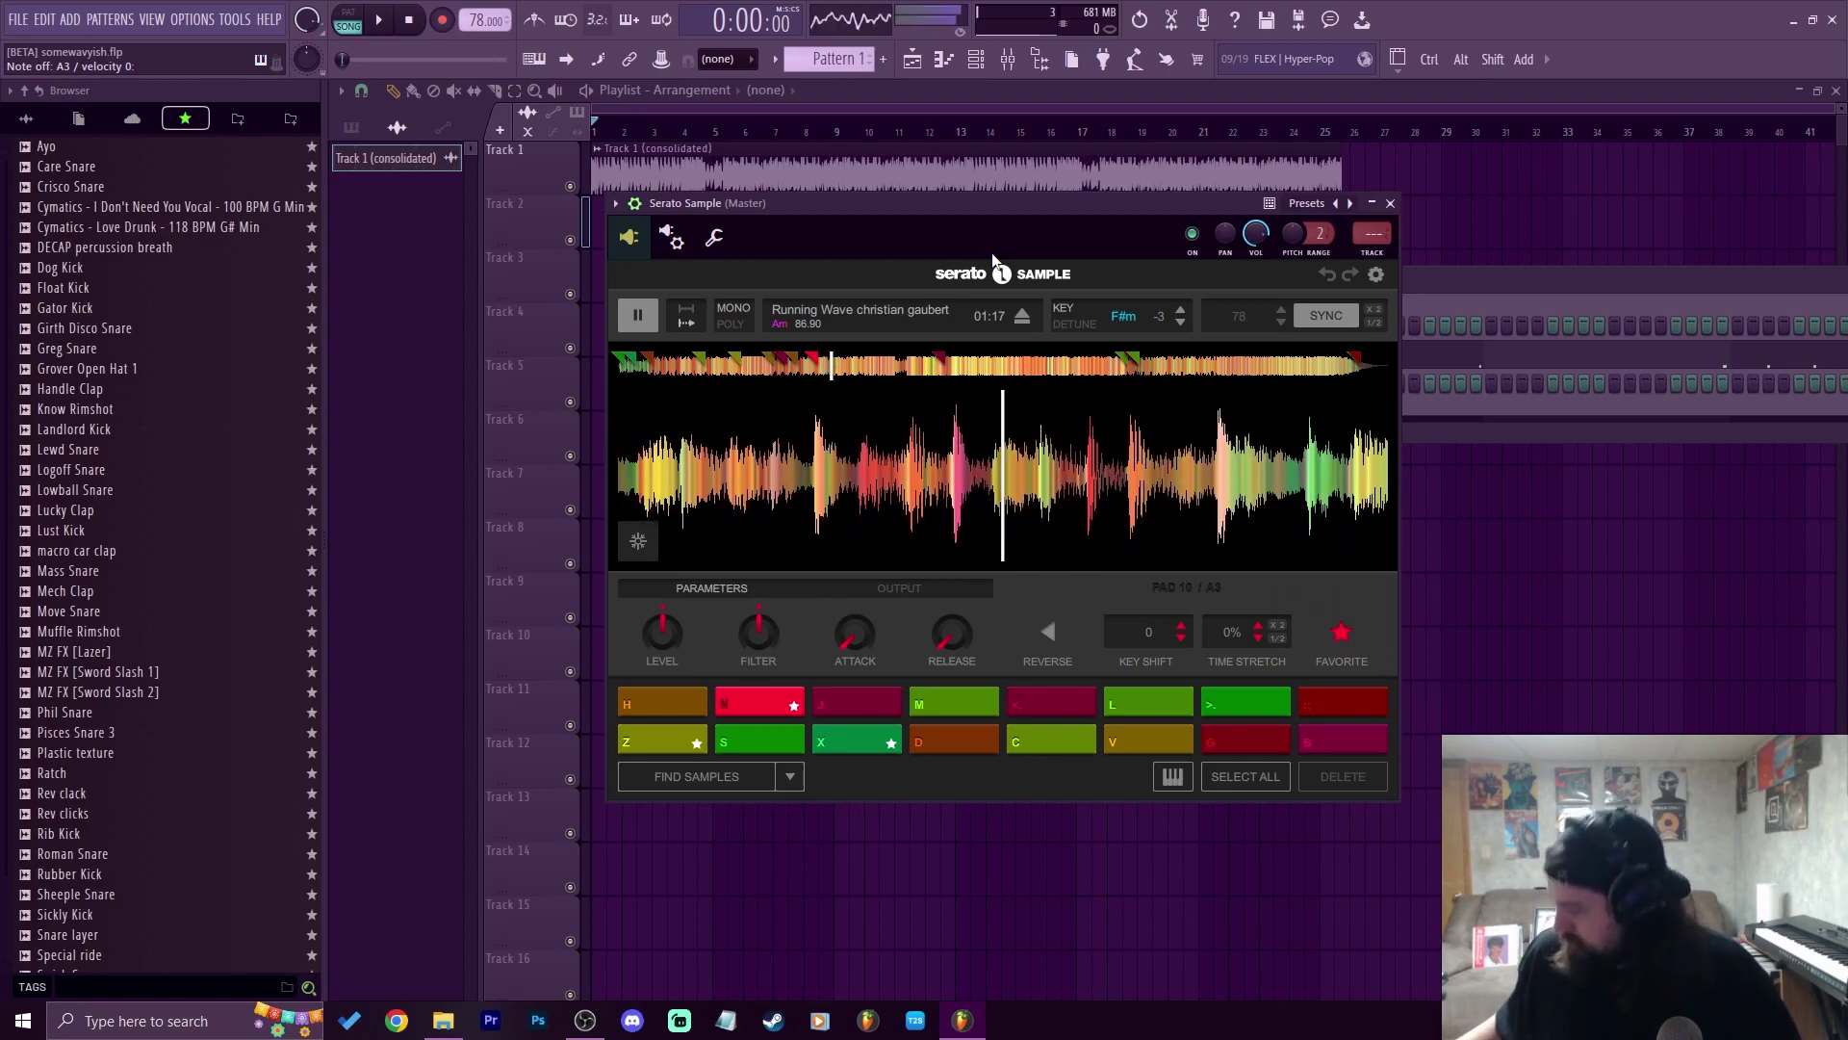
{"action": "key", "text": "z"}
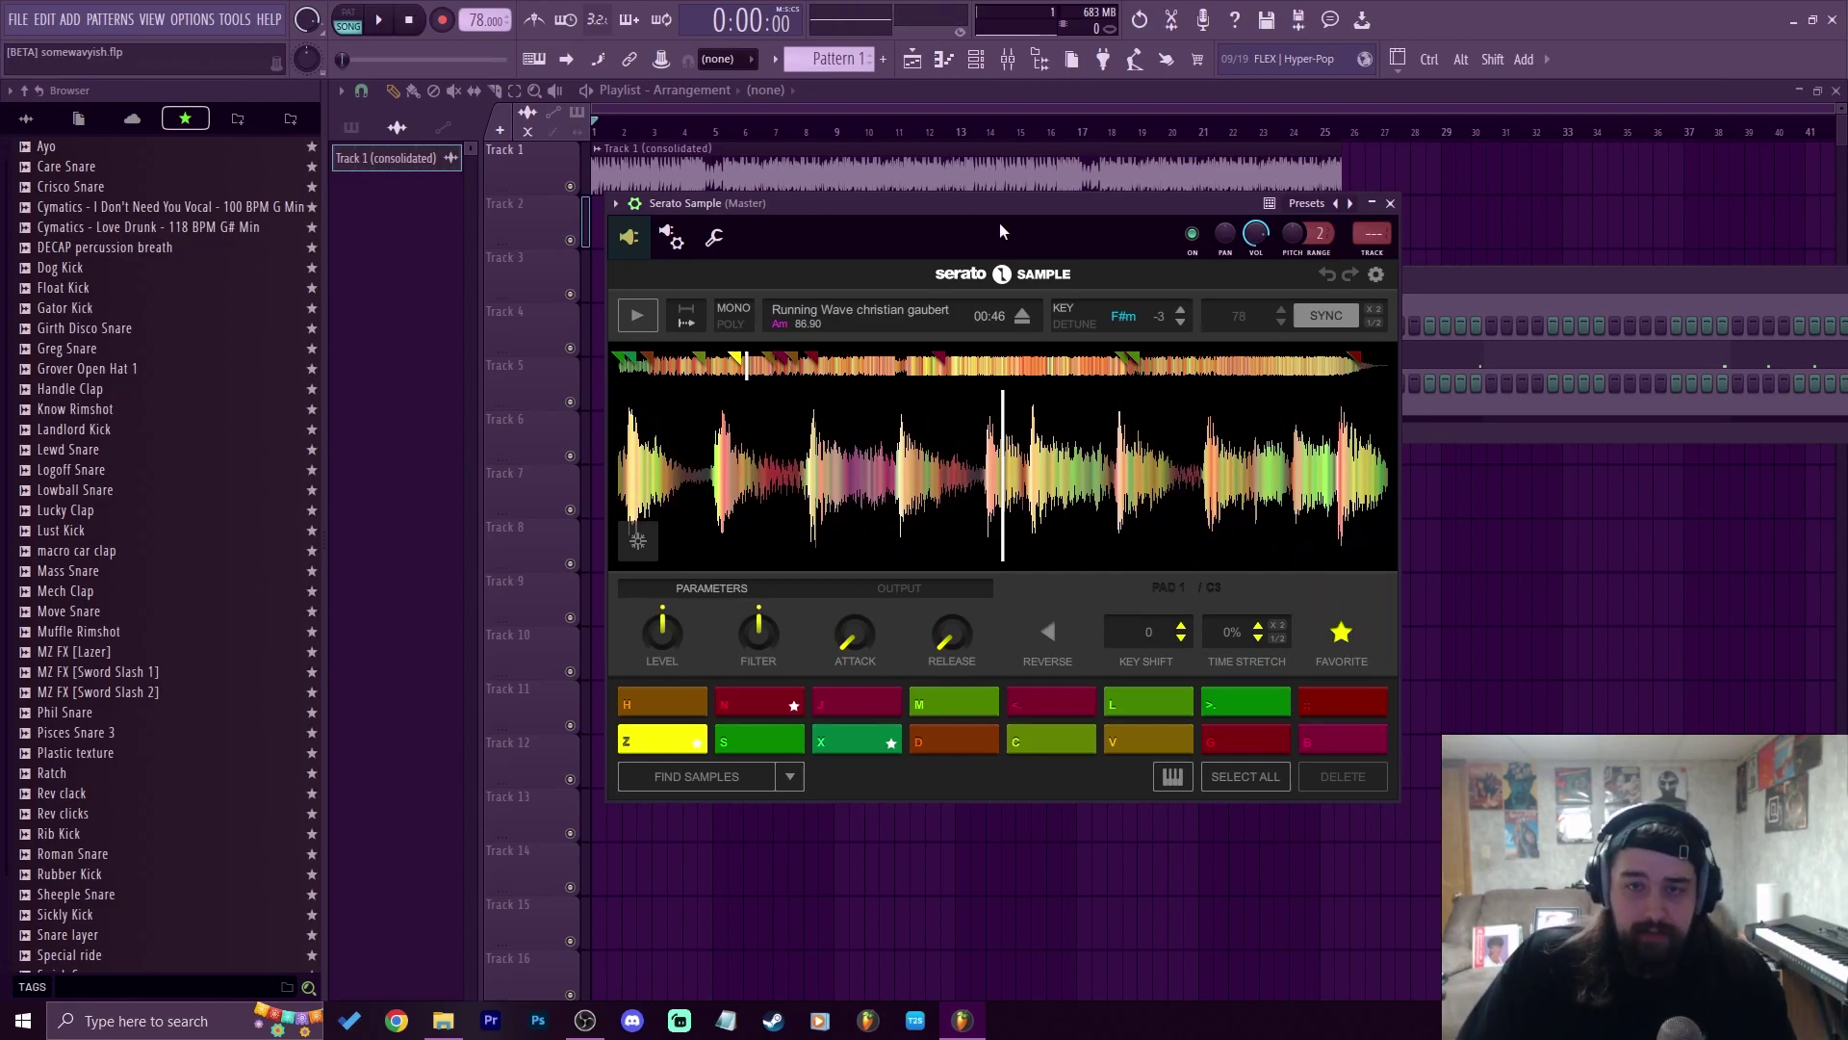
{"action": "left_click", "coordinate": [1390, 203]}
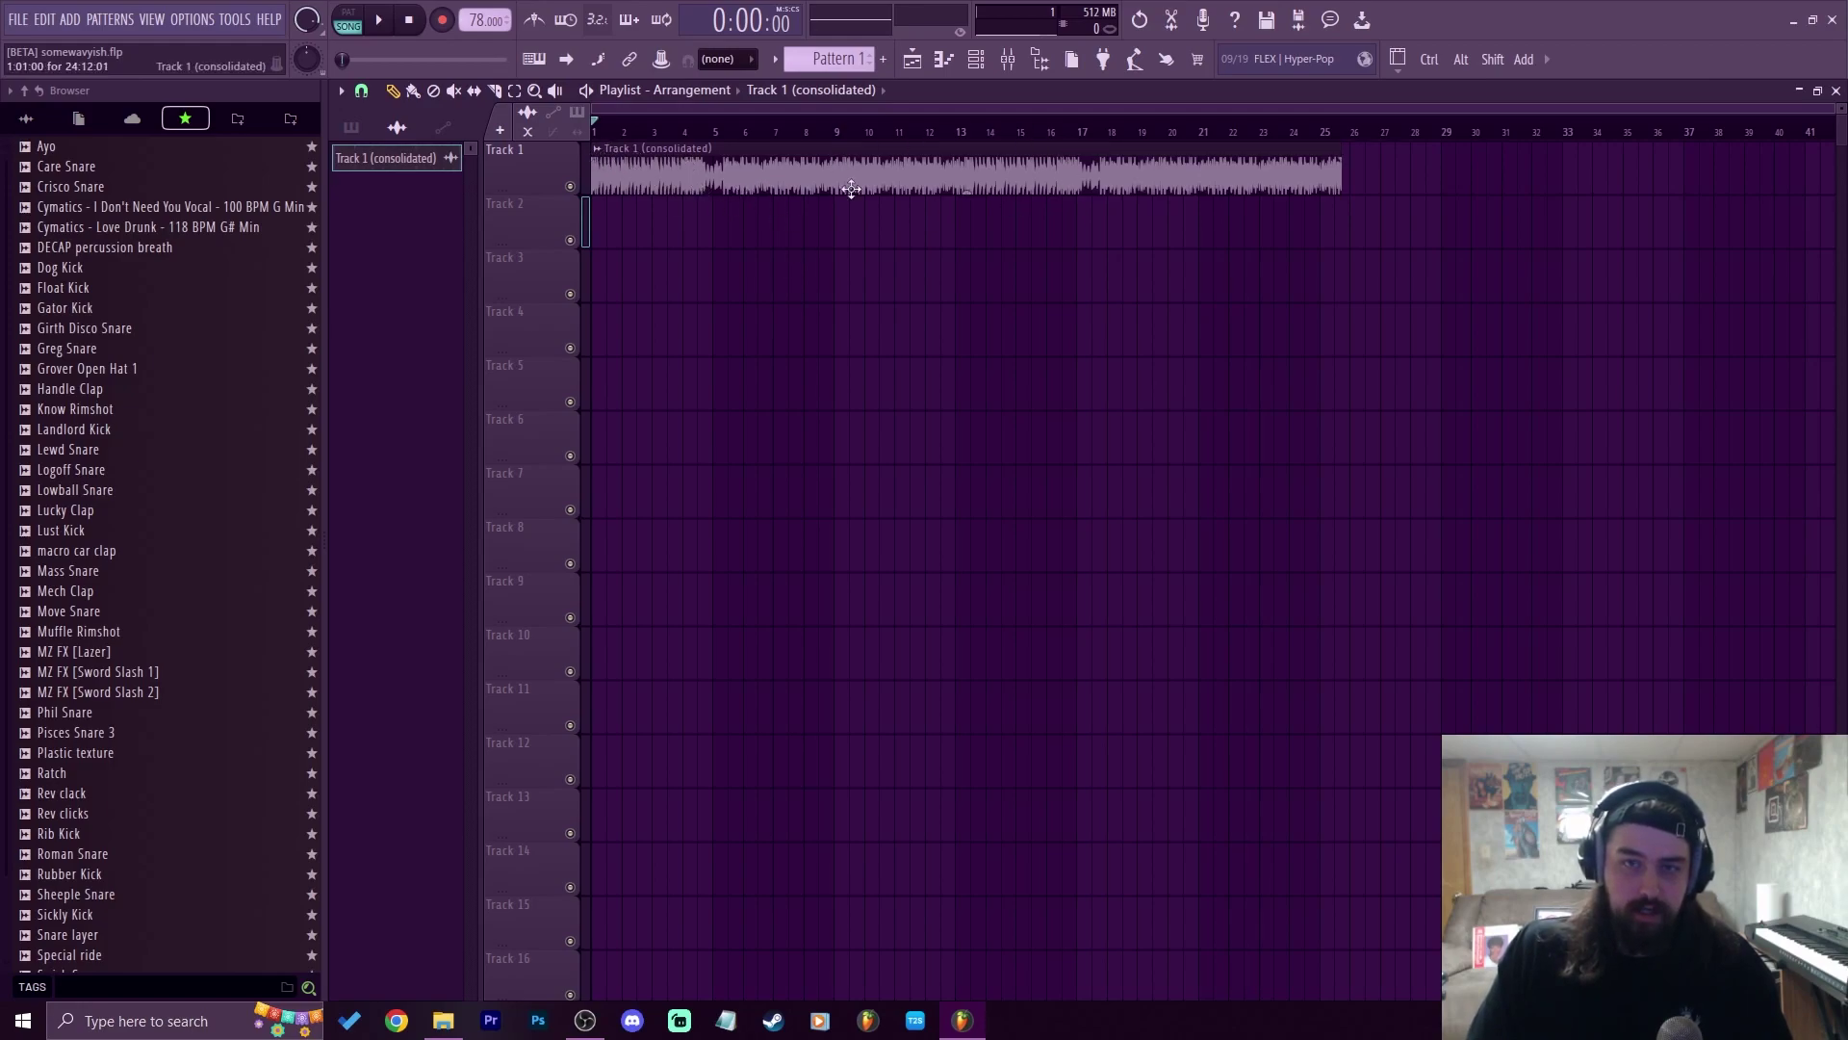
Extract the drums, bass and instruments stems from the consolidated Track 1 clip, leaving vocals out and muting the source track
{"action": "left_click", "coordinate": [598, 152]}
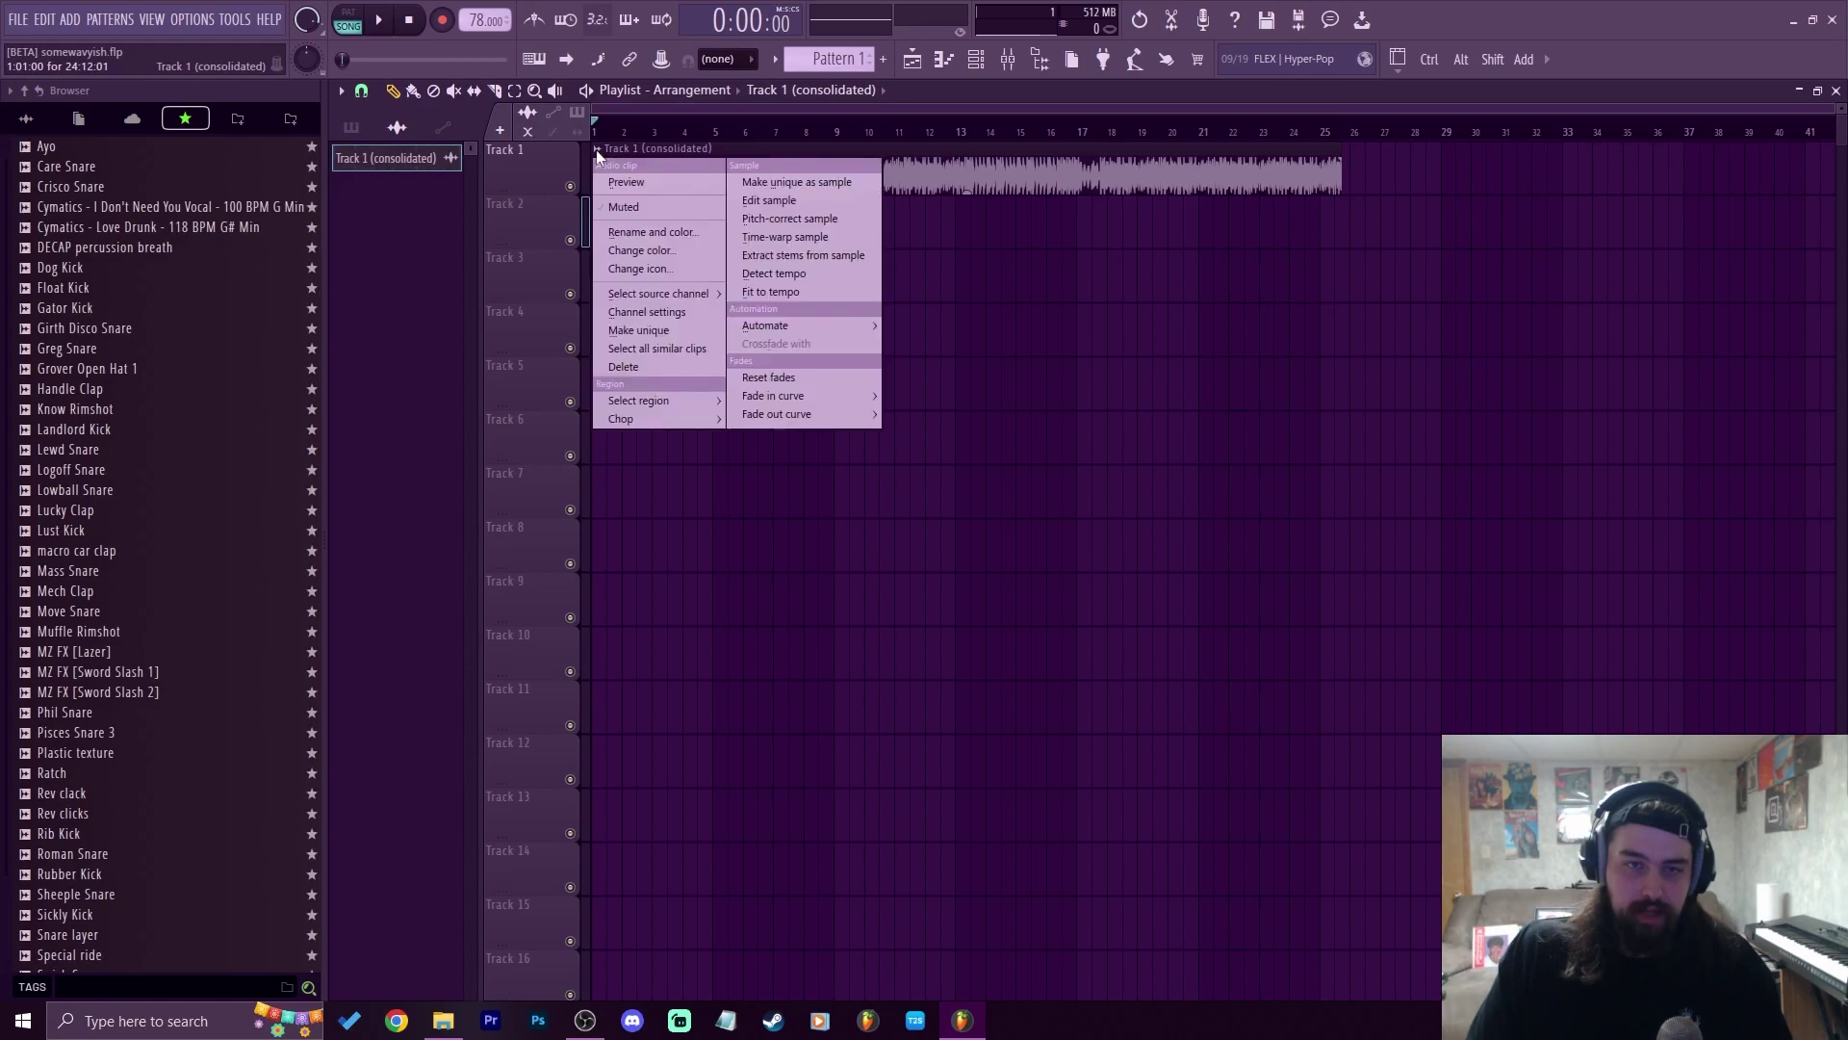
{"action": "left_click", "coordinate": [803, 258]}
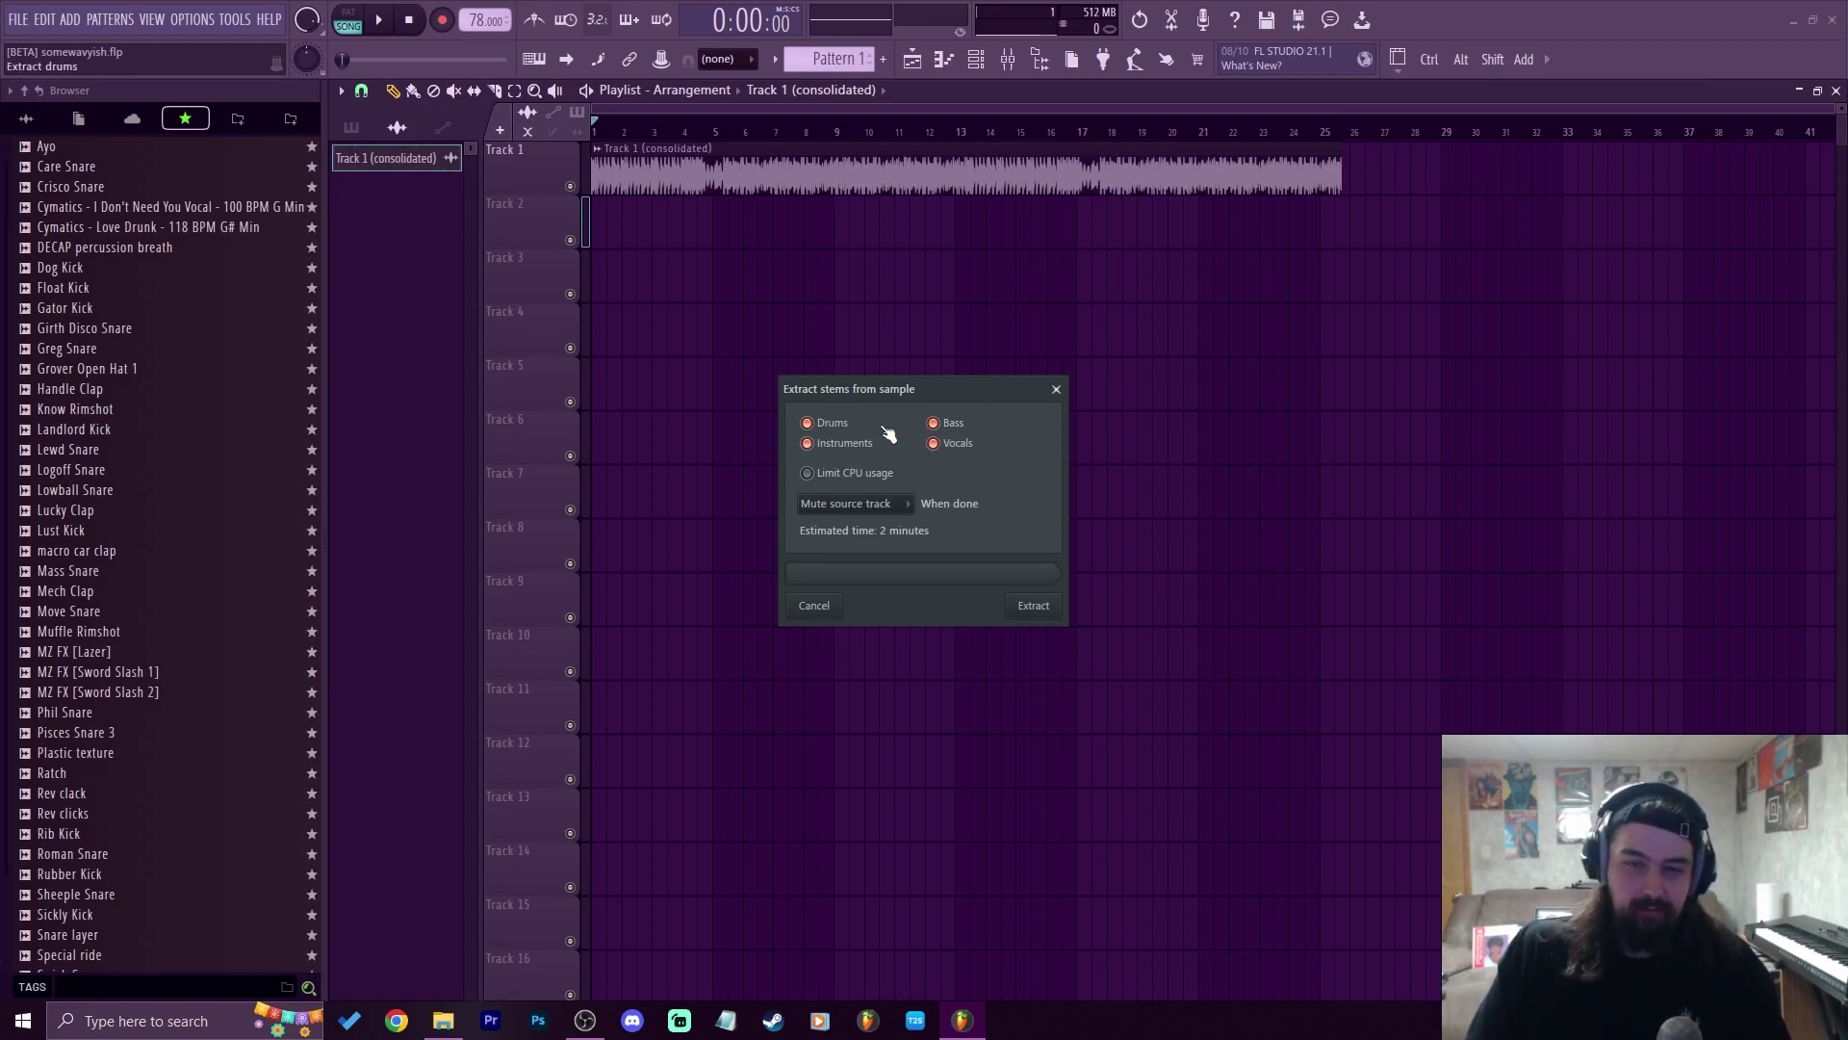
{"action": "left_click", "coordinate": [951, 448]}
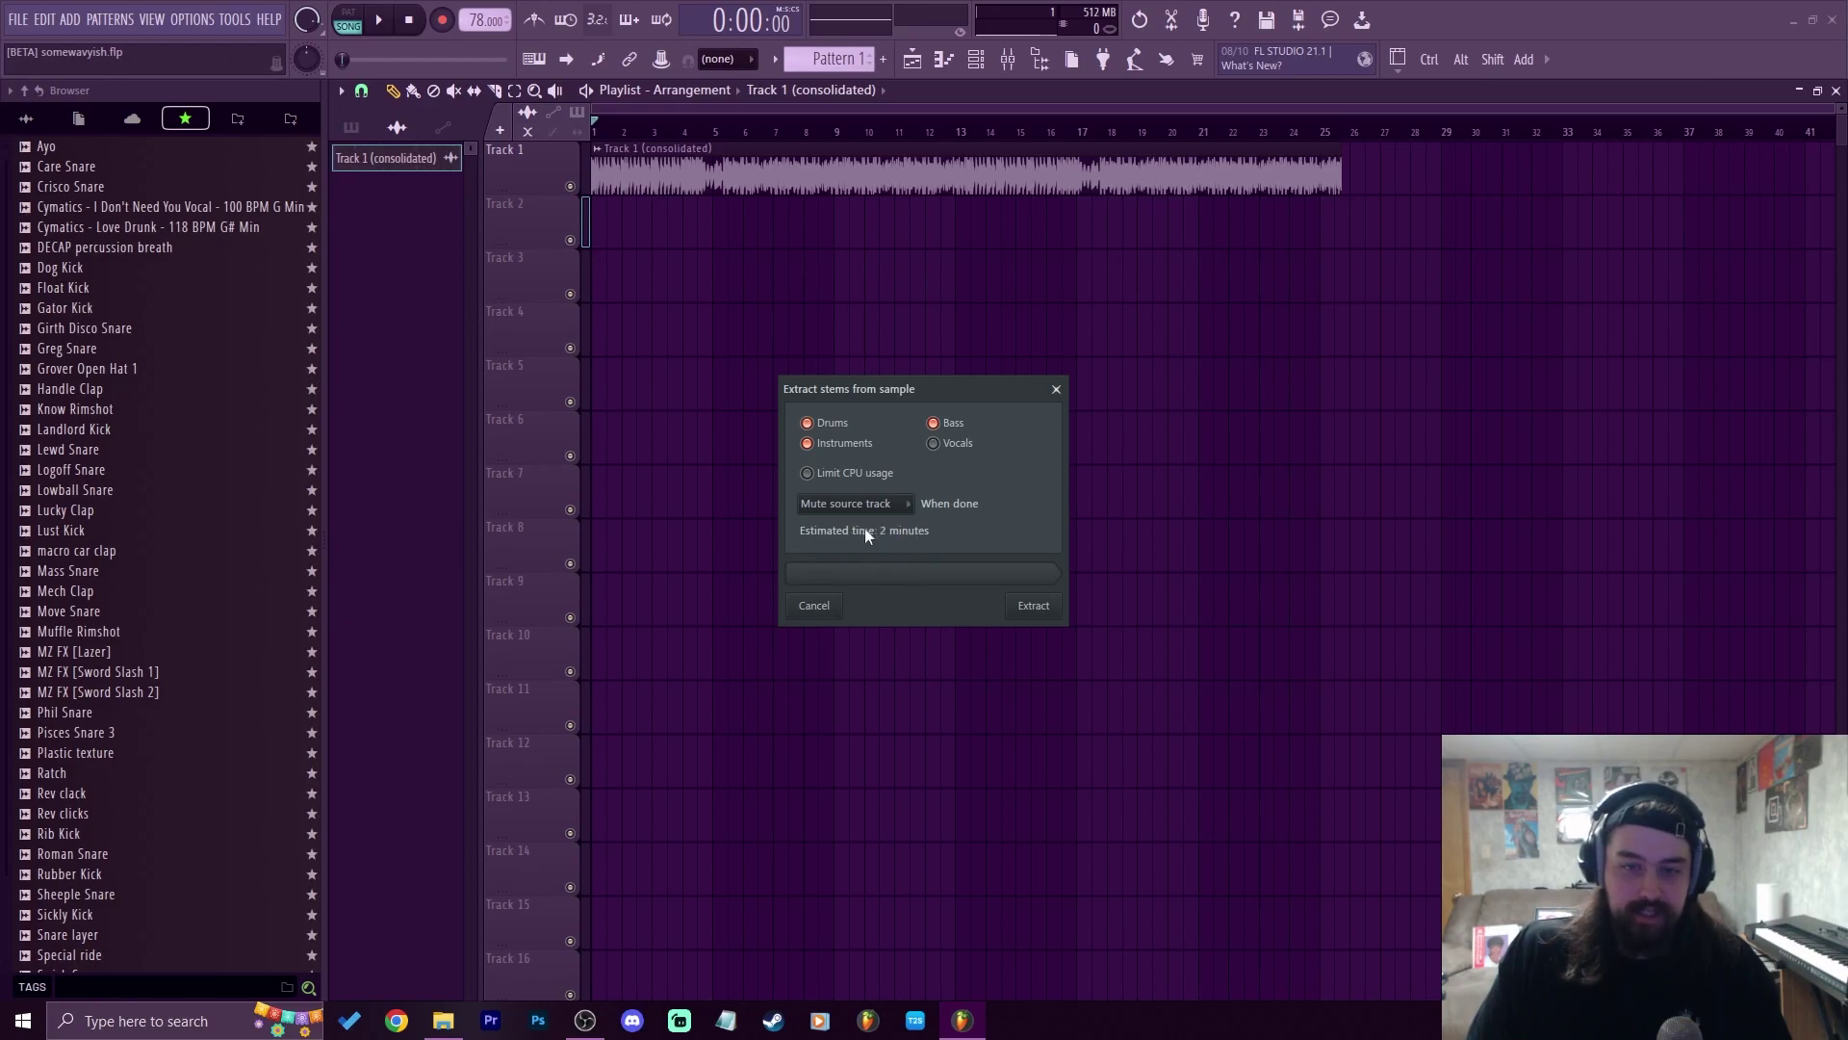
{"action": "left_click", "coordinate": [1037, 605]}
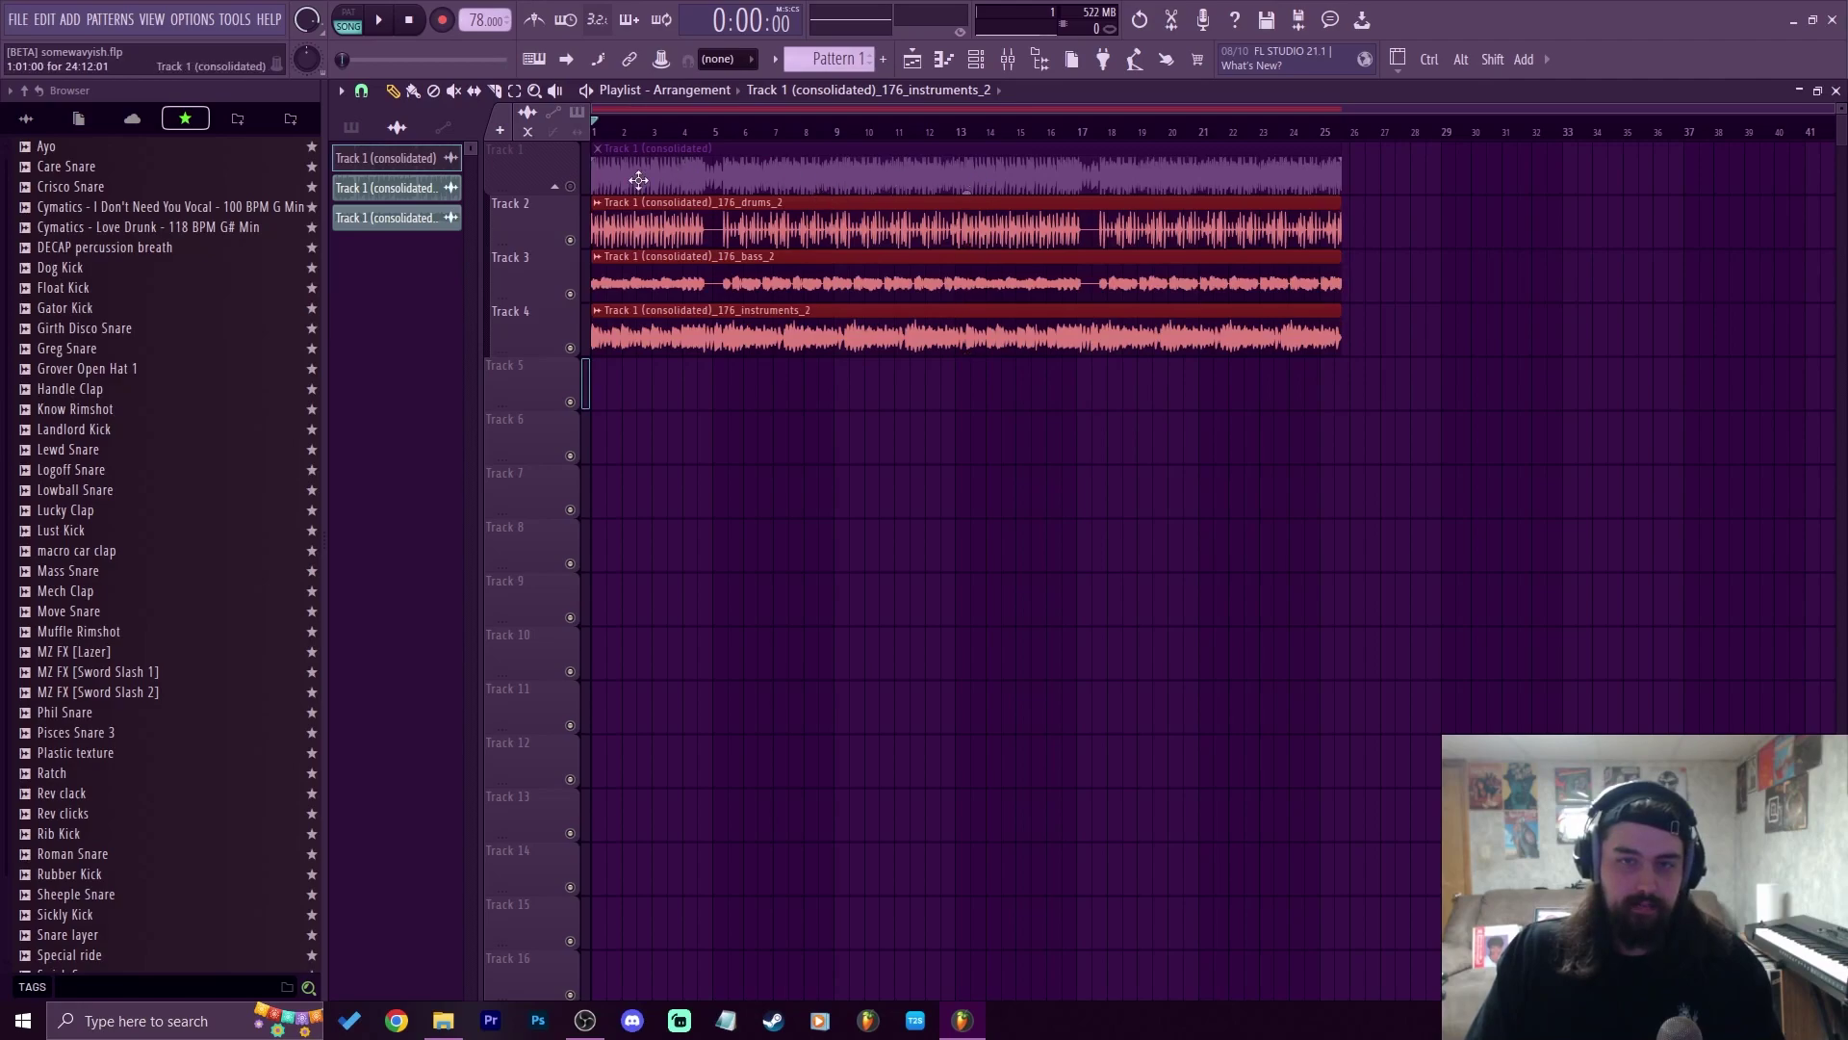
{"action": "left_click", "coordinate": [947, 499]}
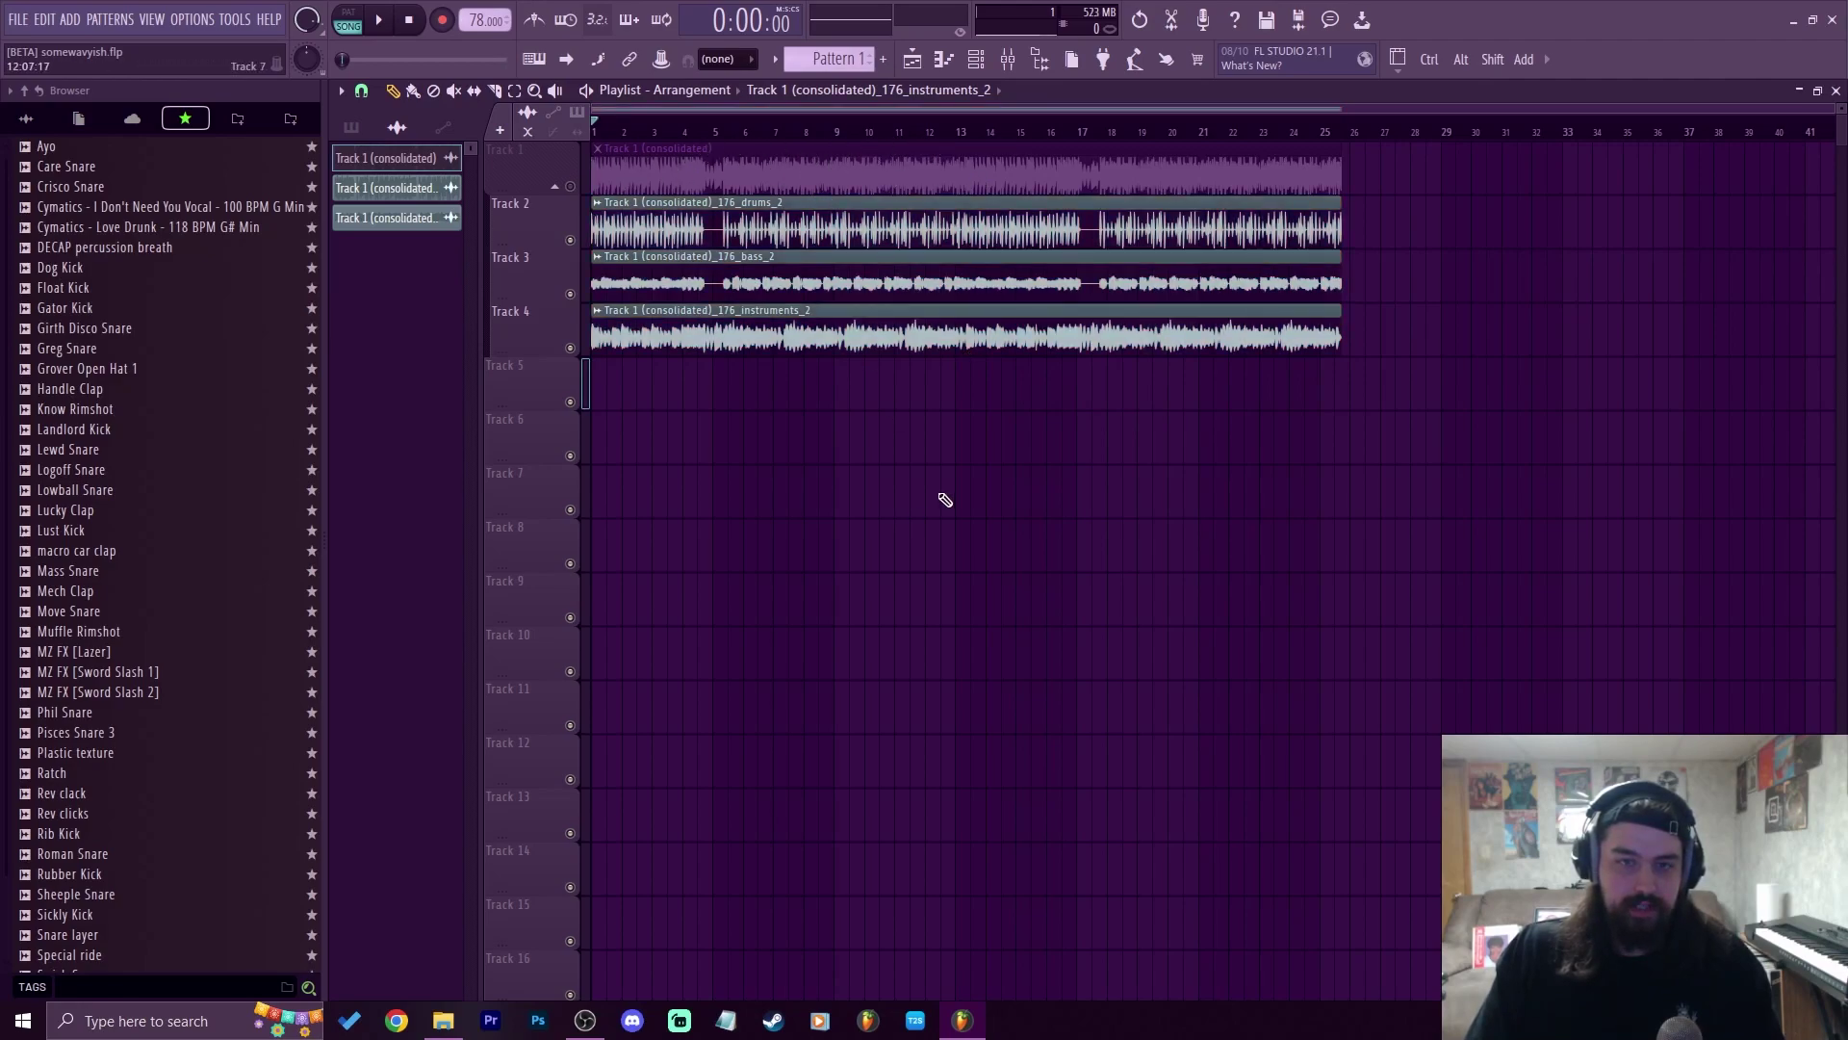
Play the drums stem alone, add the bass and instruments stems, and compare them with the original Track 1 clip
{"action": "key", "text": "space"}
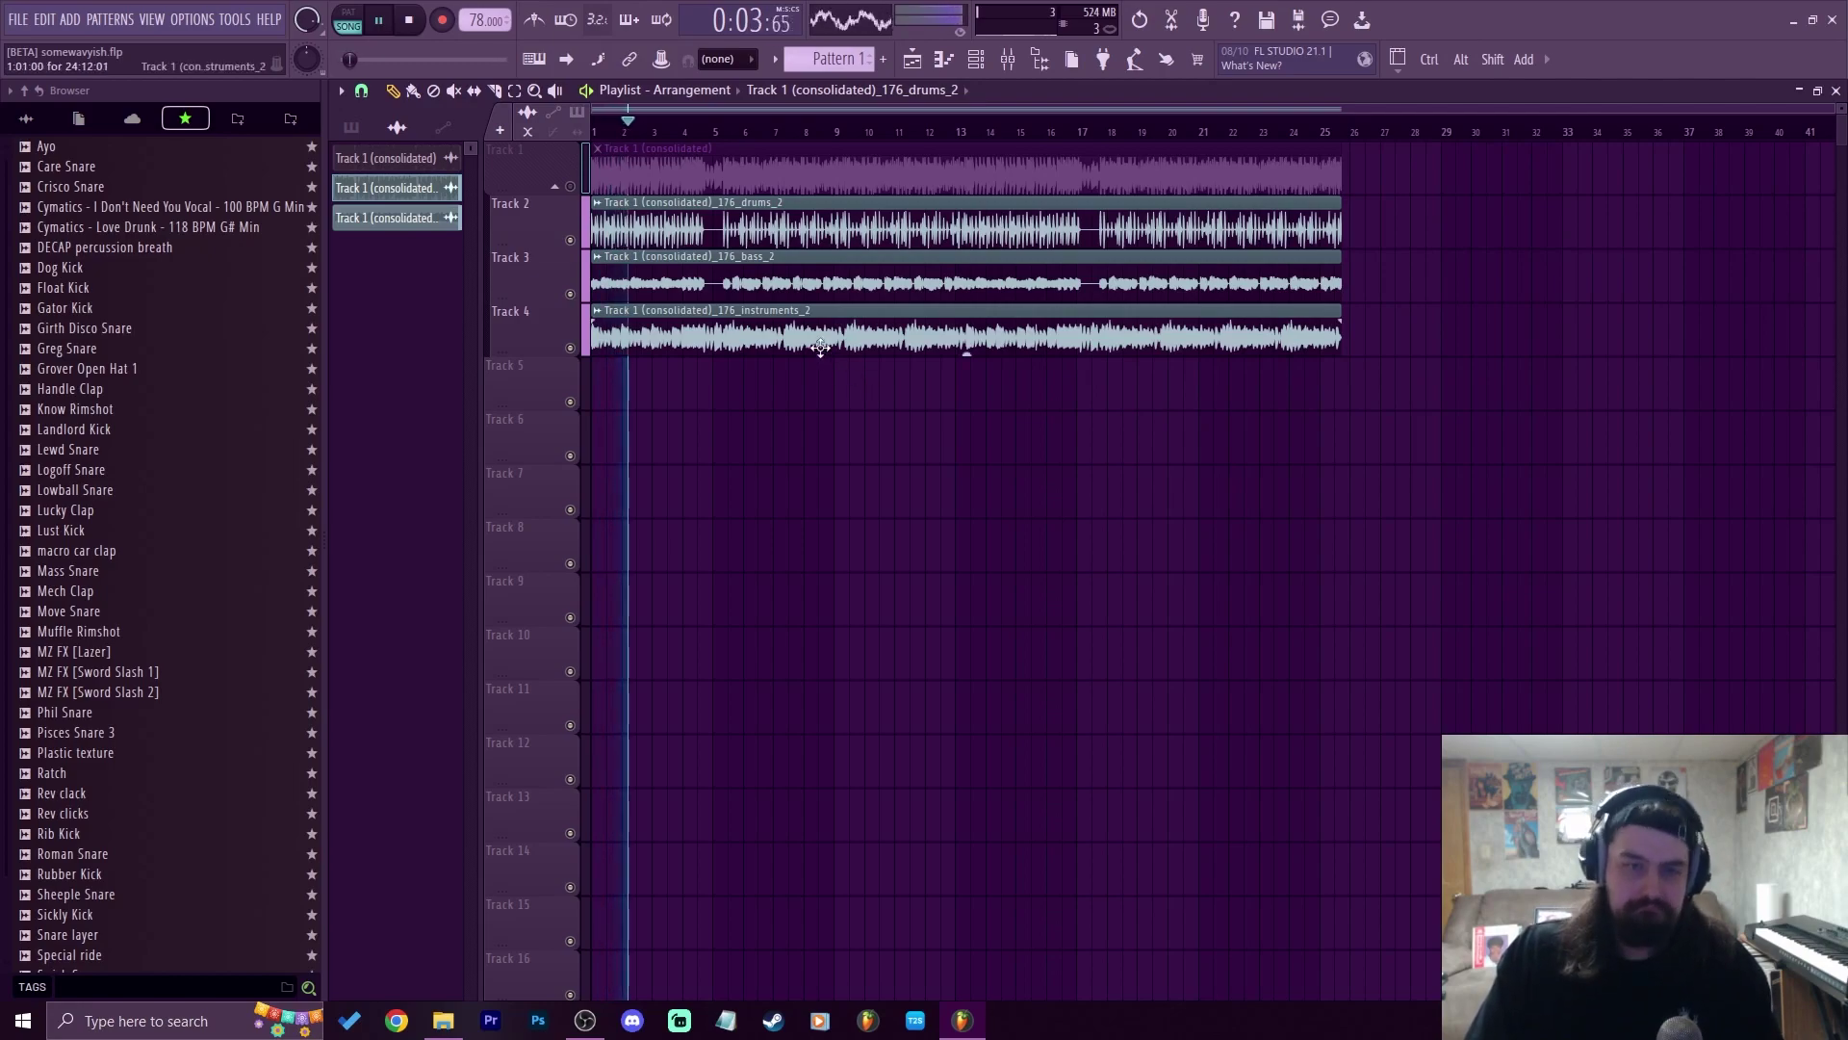
{"action": "right_click", "coordinate": [573, 239]}
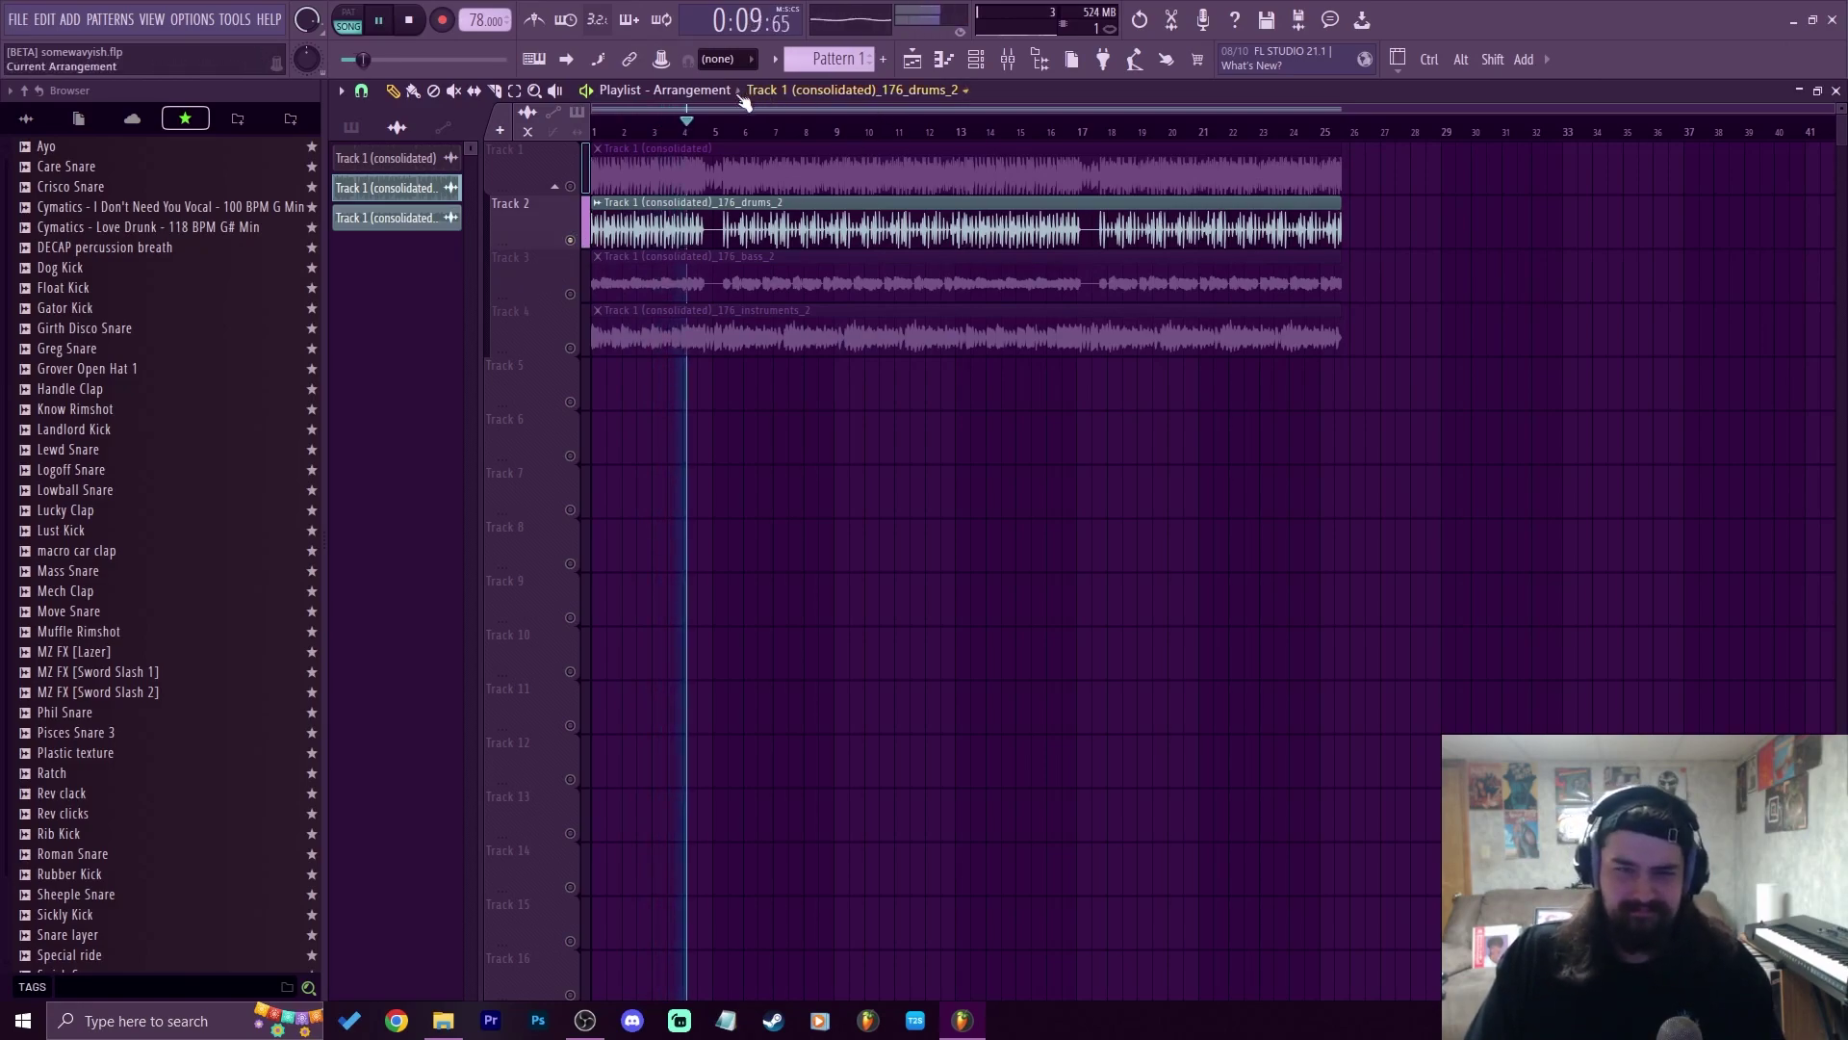
{"action": "left_click", "coordinate": [571, 294]}
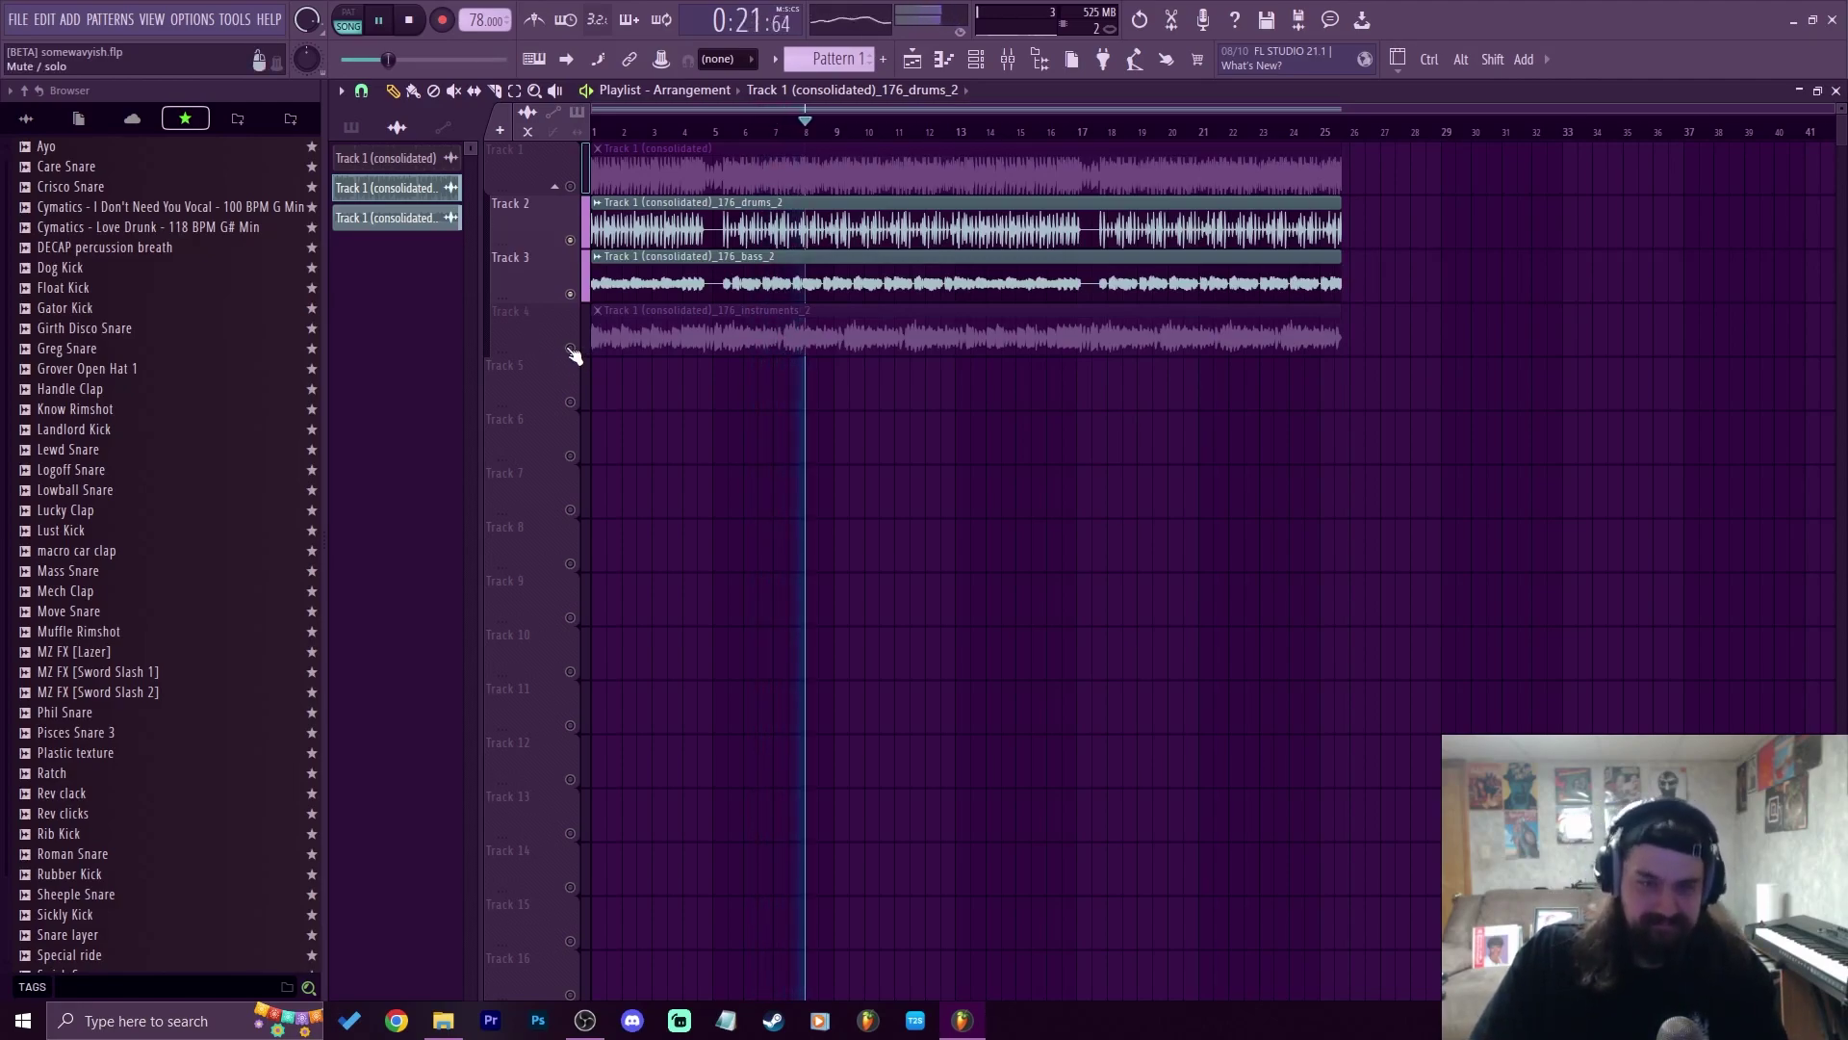
{"action": "left_click", "coordinate": [570, 350]}
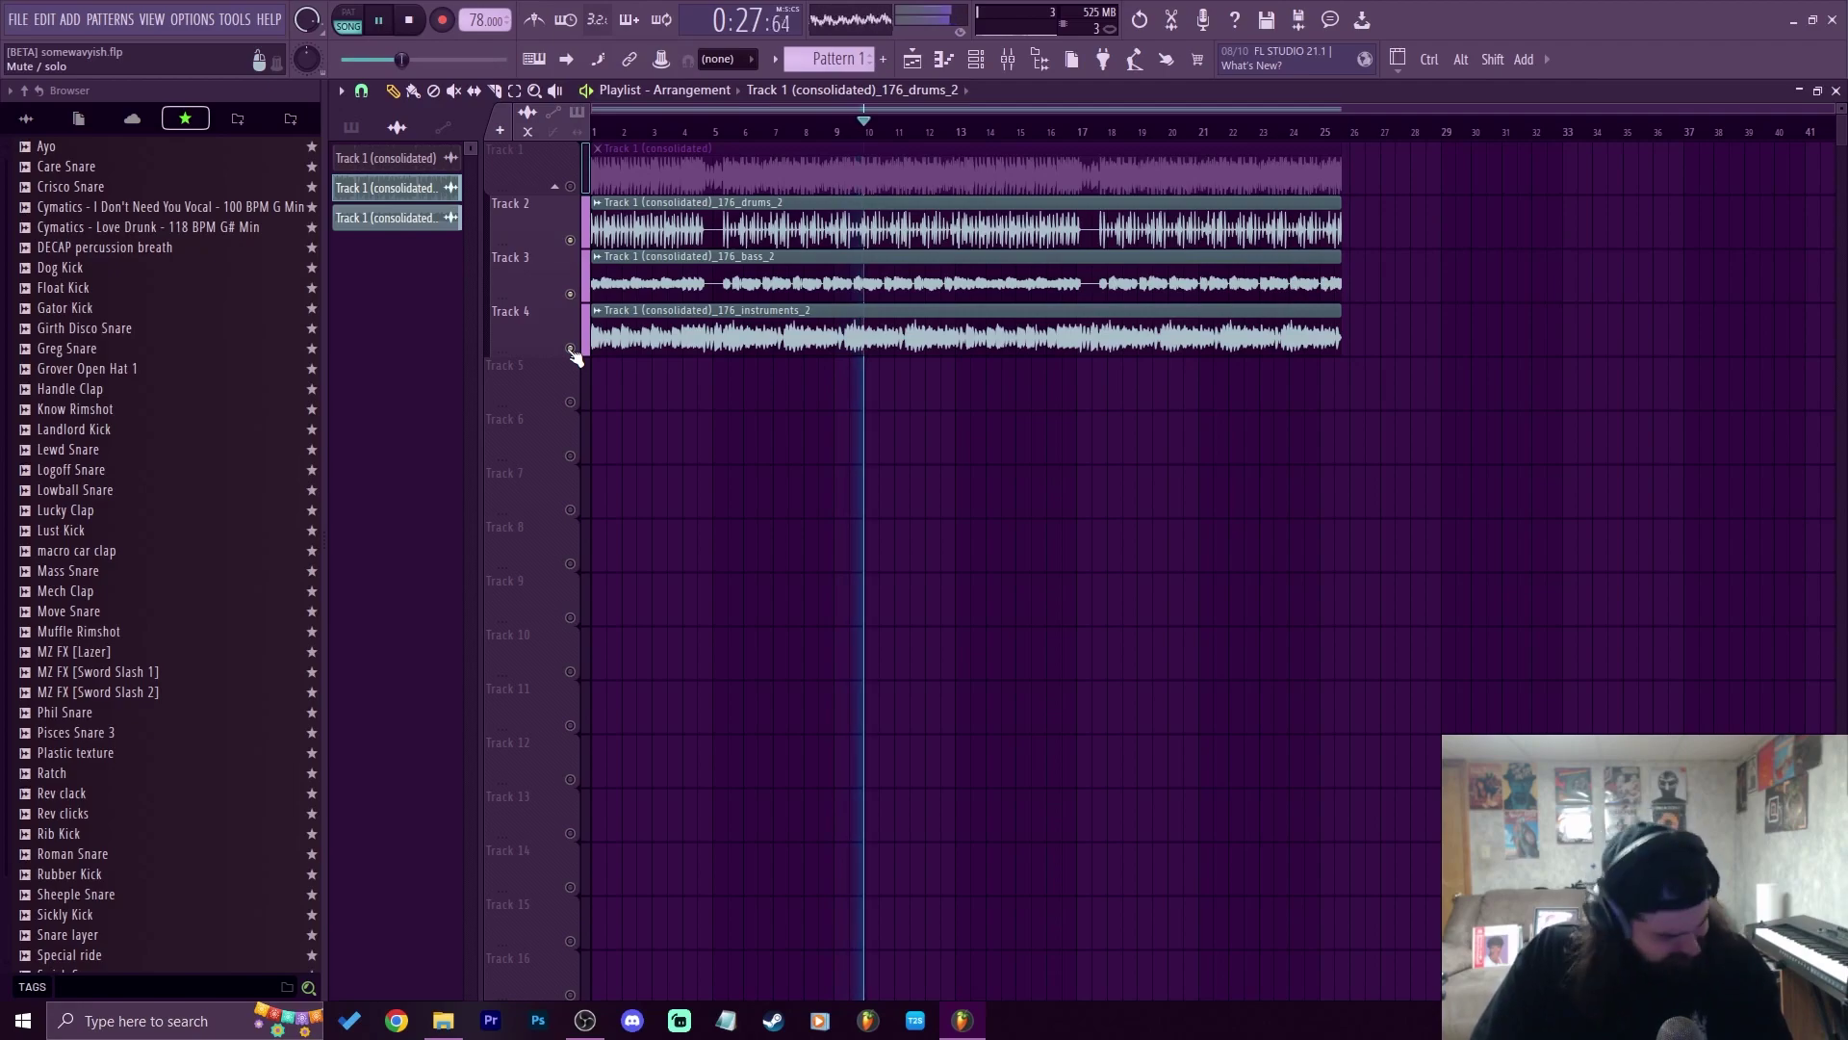
{"action": "right_click", "coordinate": [570, 186]}
{"action": "key", "text": "space"}
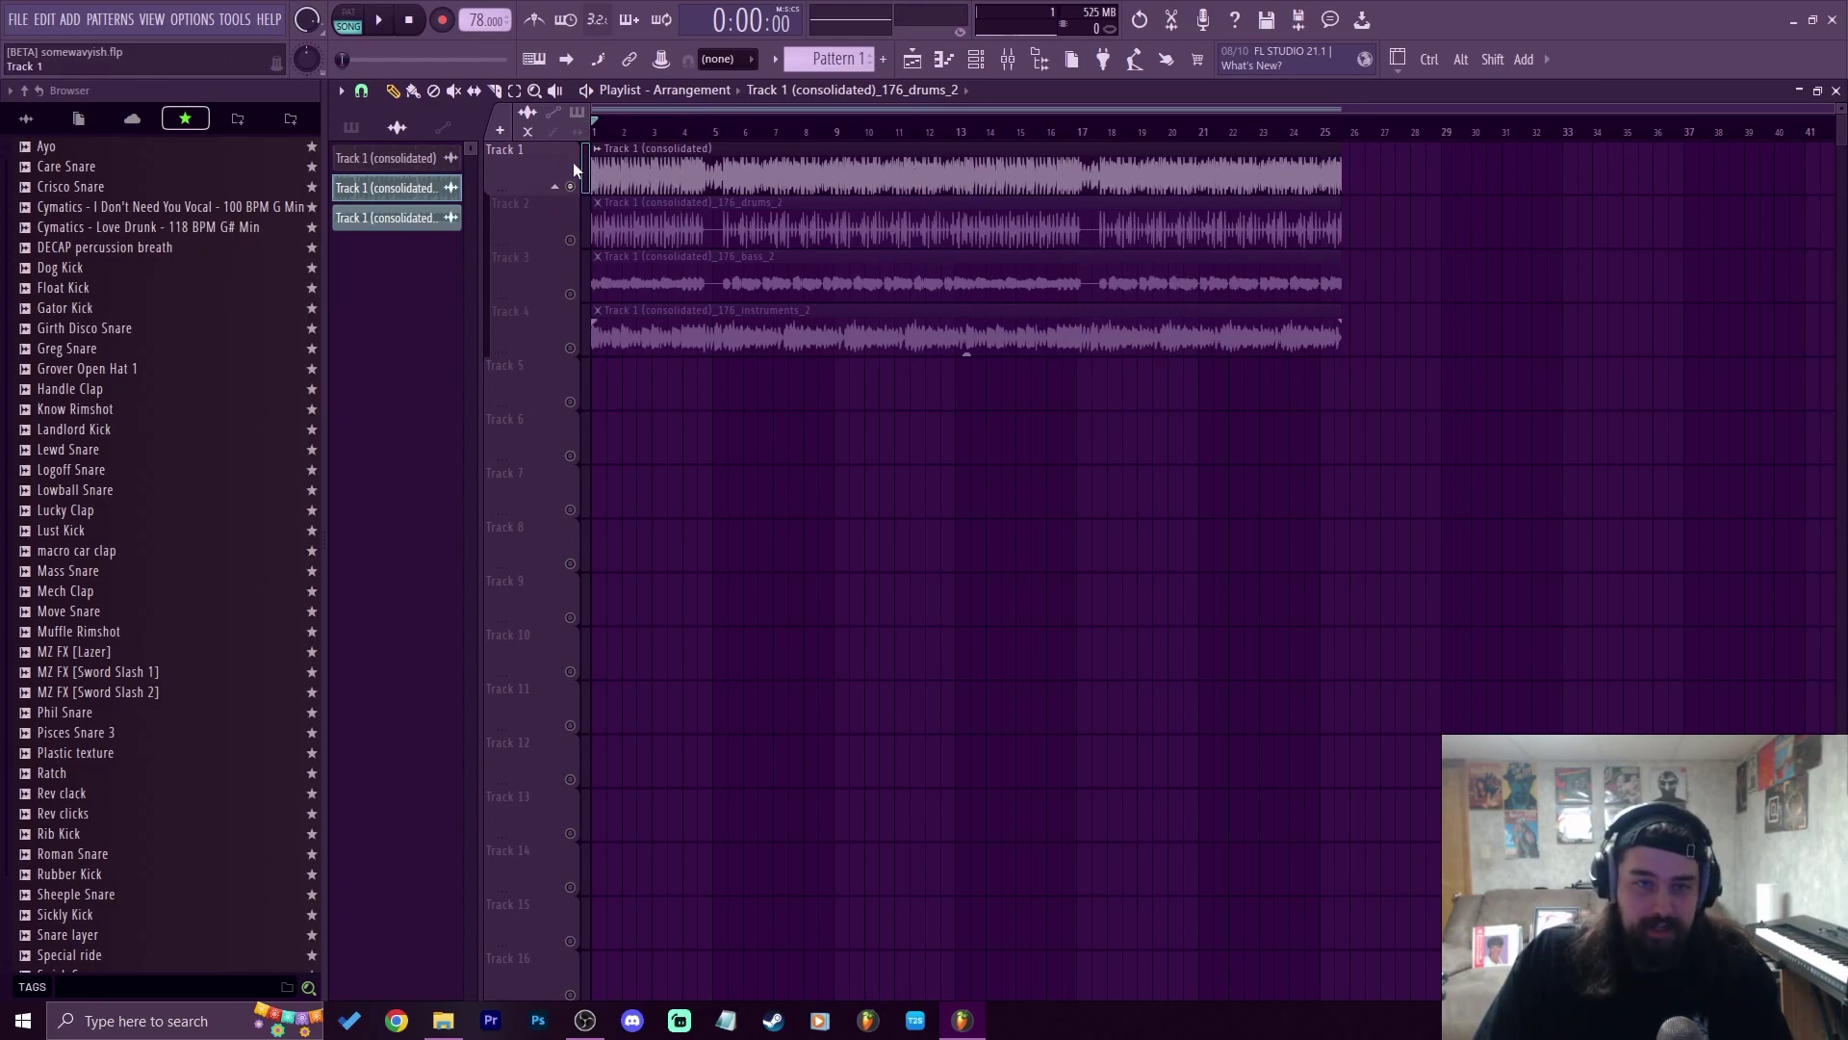
Play the three stems together from the start with Track 1 muted, and compare them with the soloed original
{"action": "left_click", "coordinate": [568, 217]}
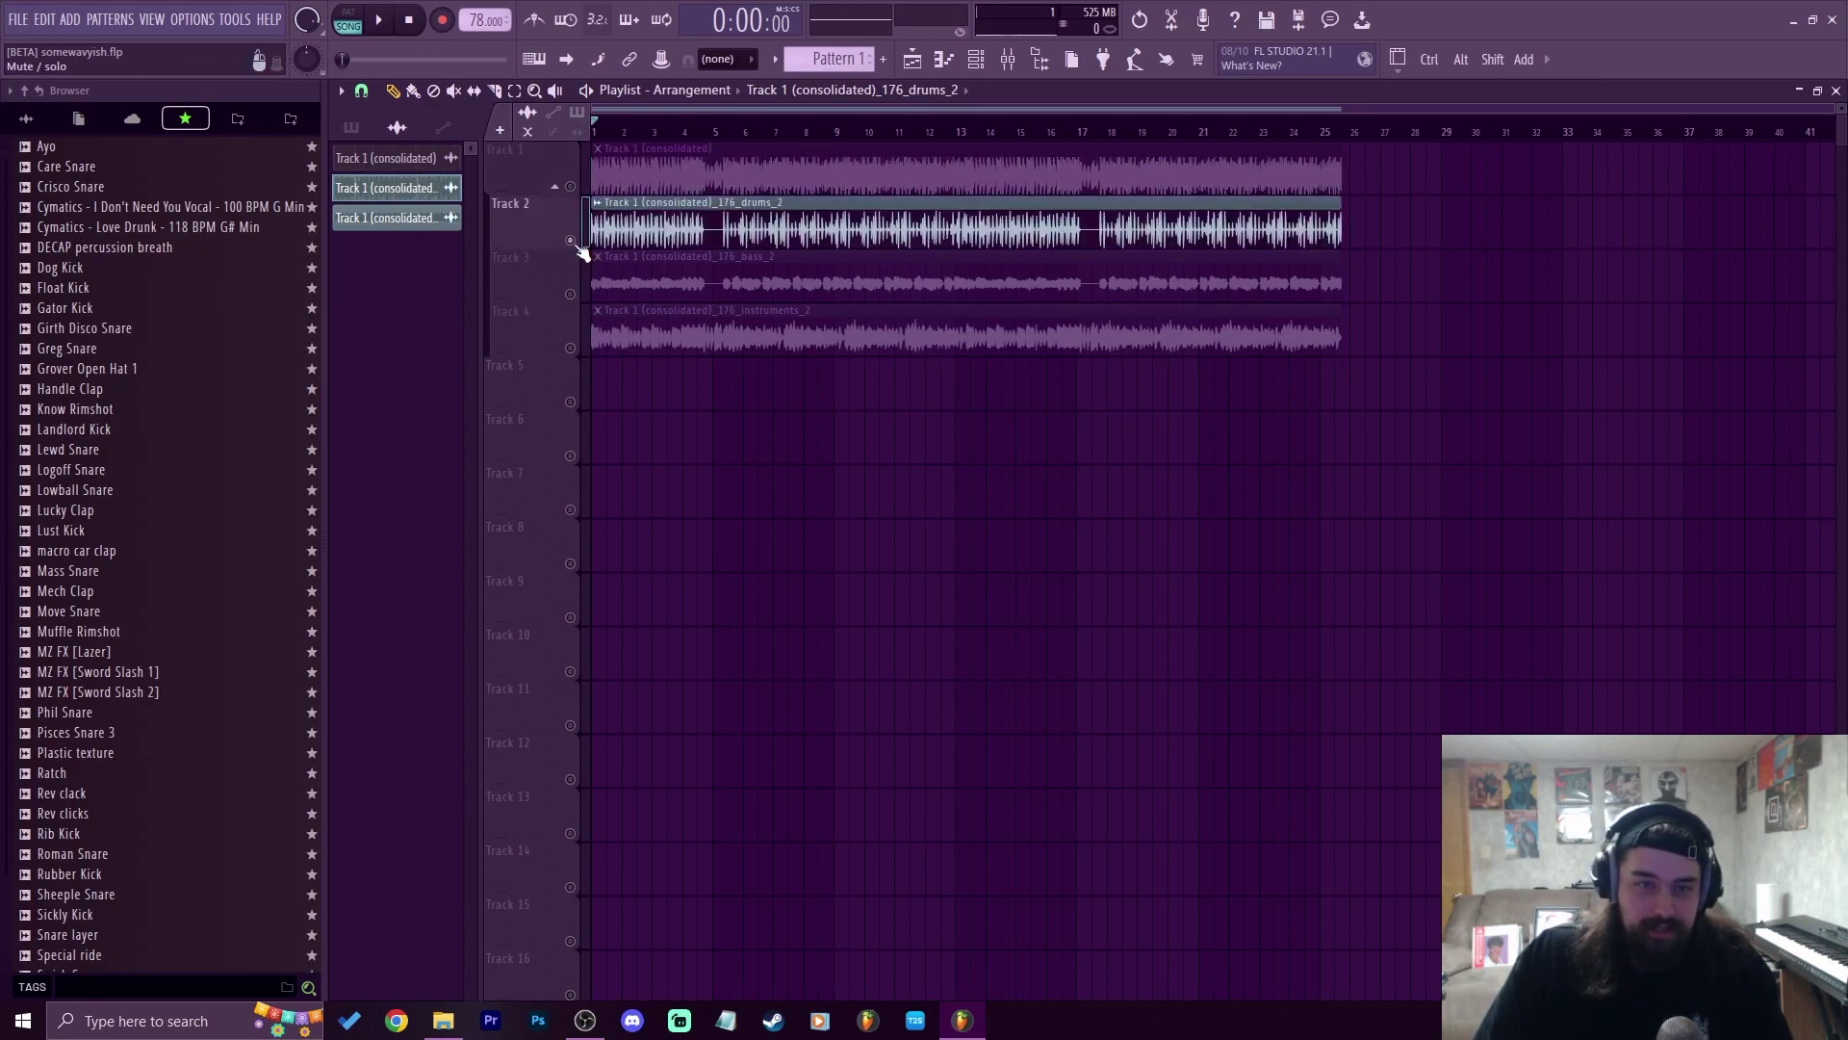
{"action": "left_click", "coordinate": [575, 299], "text": "ctrl"}
{"action": "left_click", "coordinate": [575, 352], "text": "ctrl"}
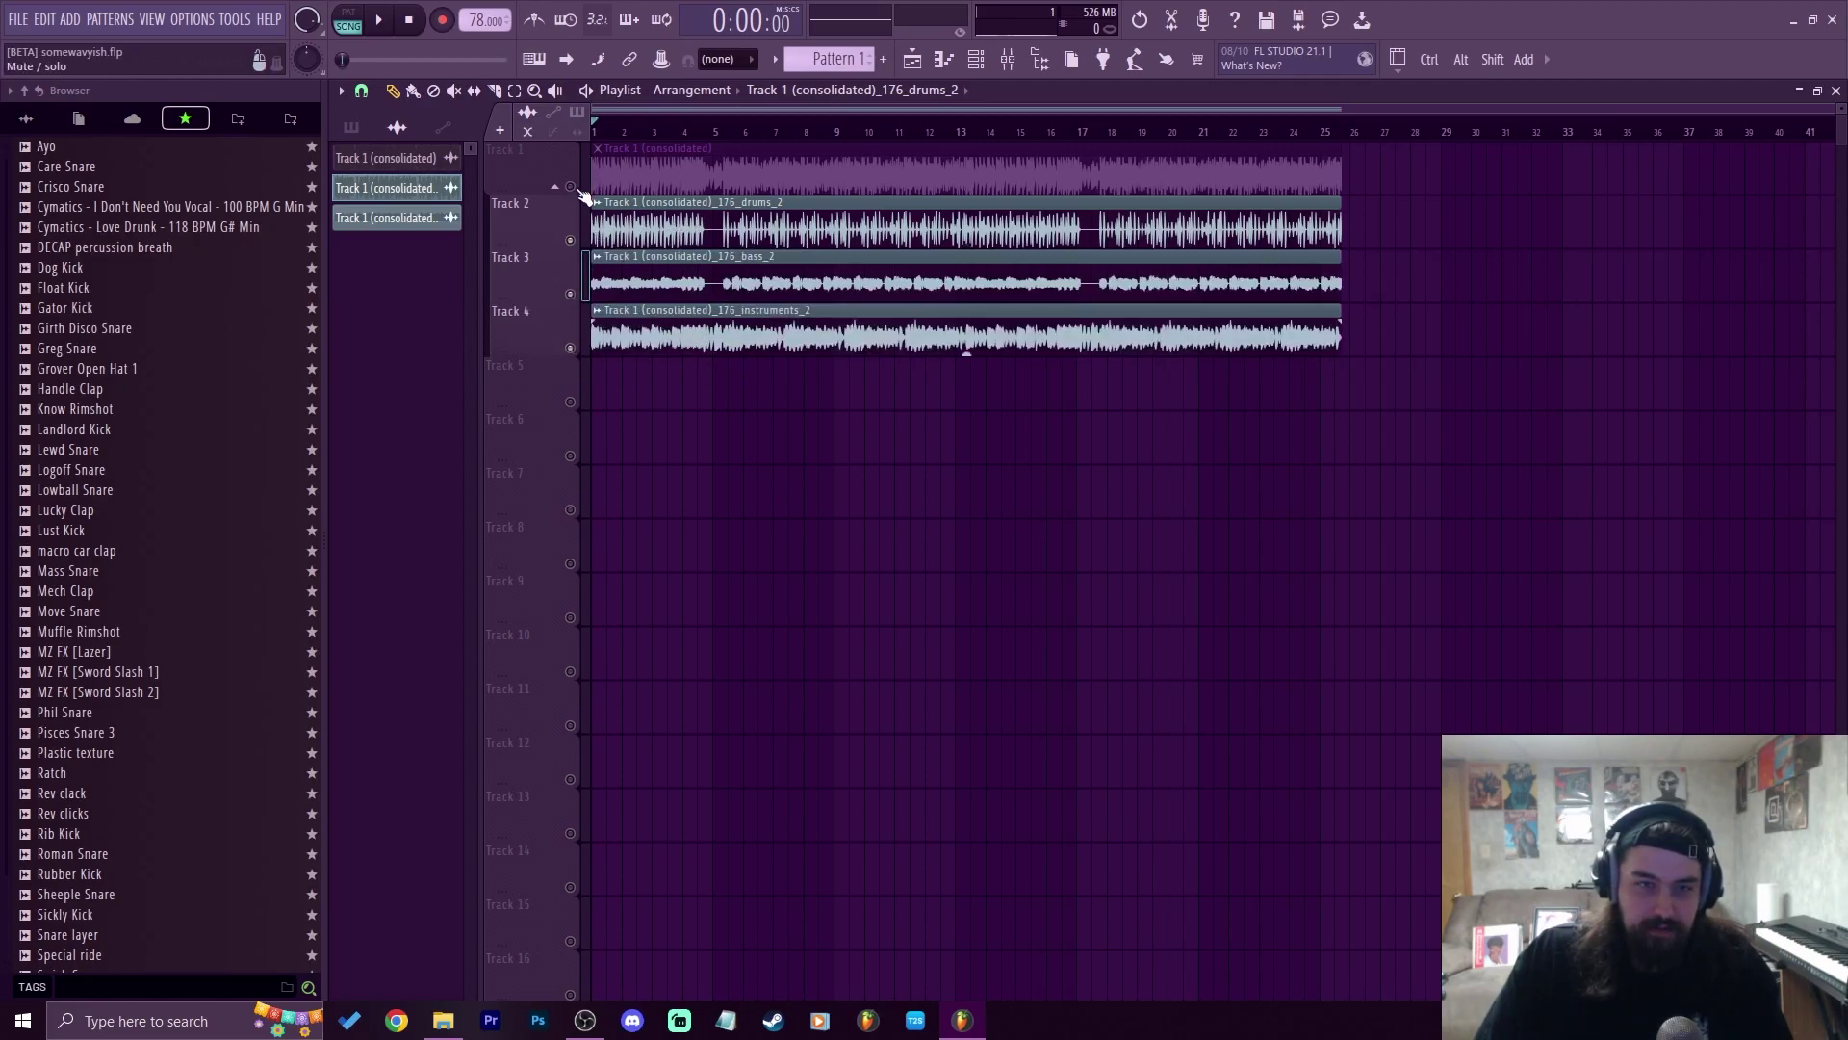
{"action": "key", "text": "space"}
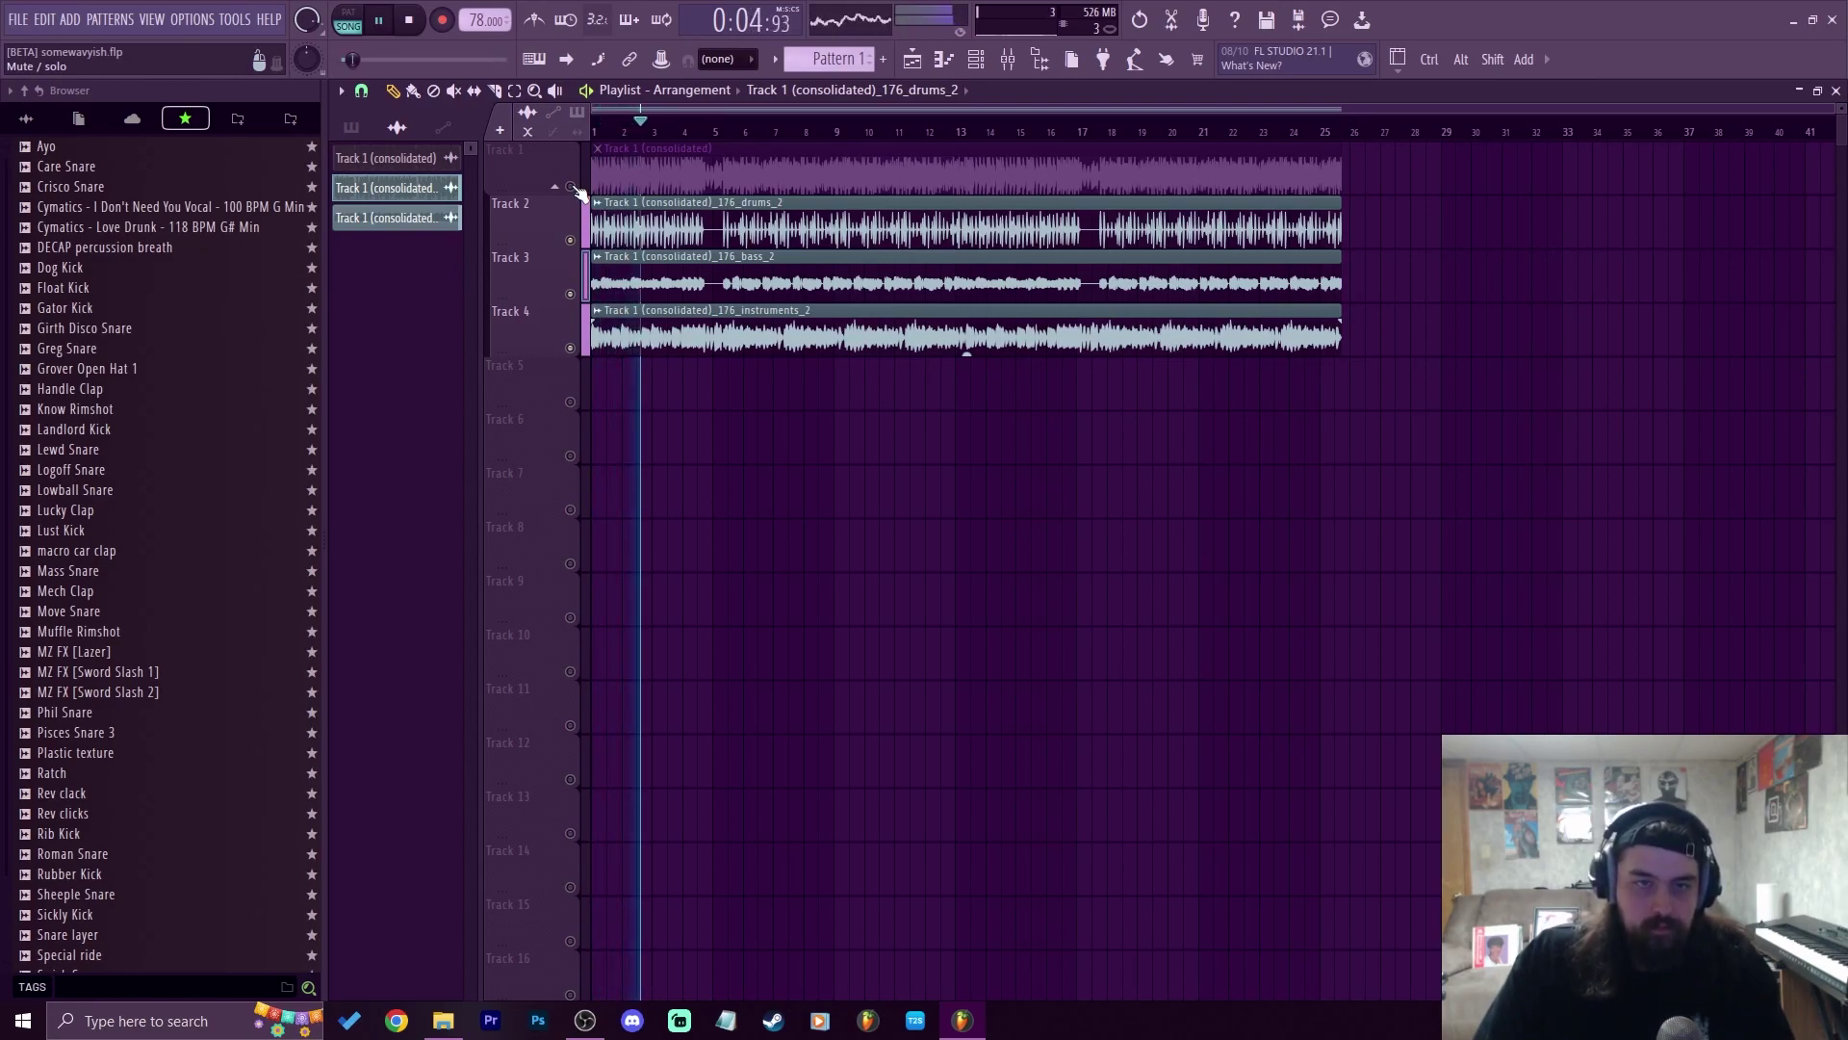
{"action": "right_click", "coordinate": [571, 187]}
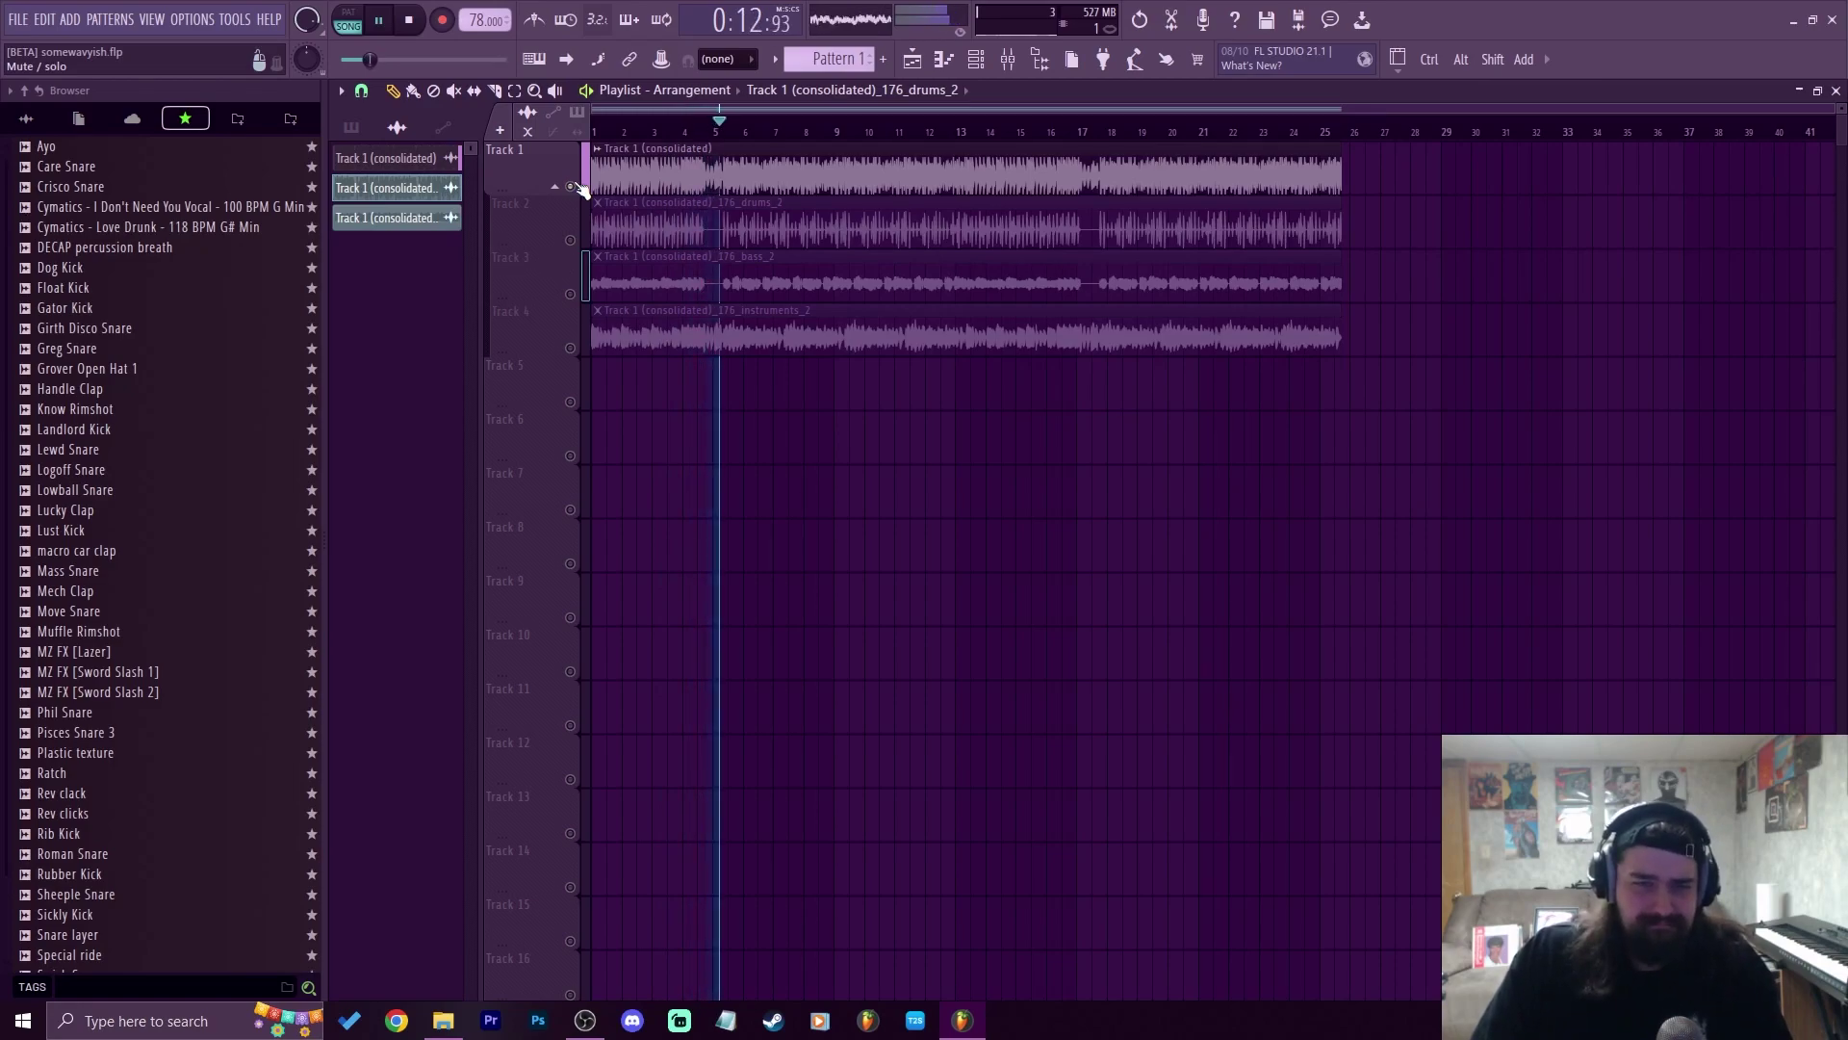
{"action": "key", "text": "space"}
Compare the combined stems with the soloed original again, starting playback just after bar 5
{"action": "left_click", "coordinate": [724, 135]}
{"action": "left_click", "coordinate": [570, 239]}
{"action": "left_click", "coordinate": [572, 293]}
{"action": "left_click", "coordinate": [571, 347]}
{"action": "left_click", "coordinate": [571, 186]}
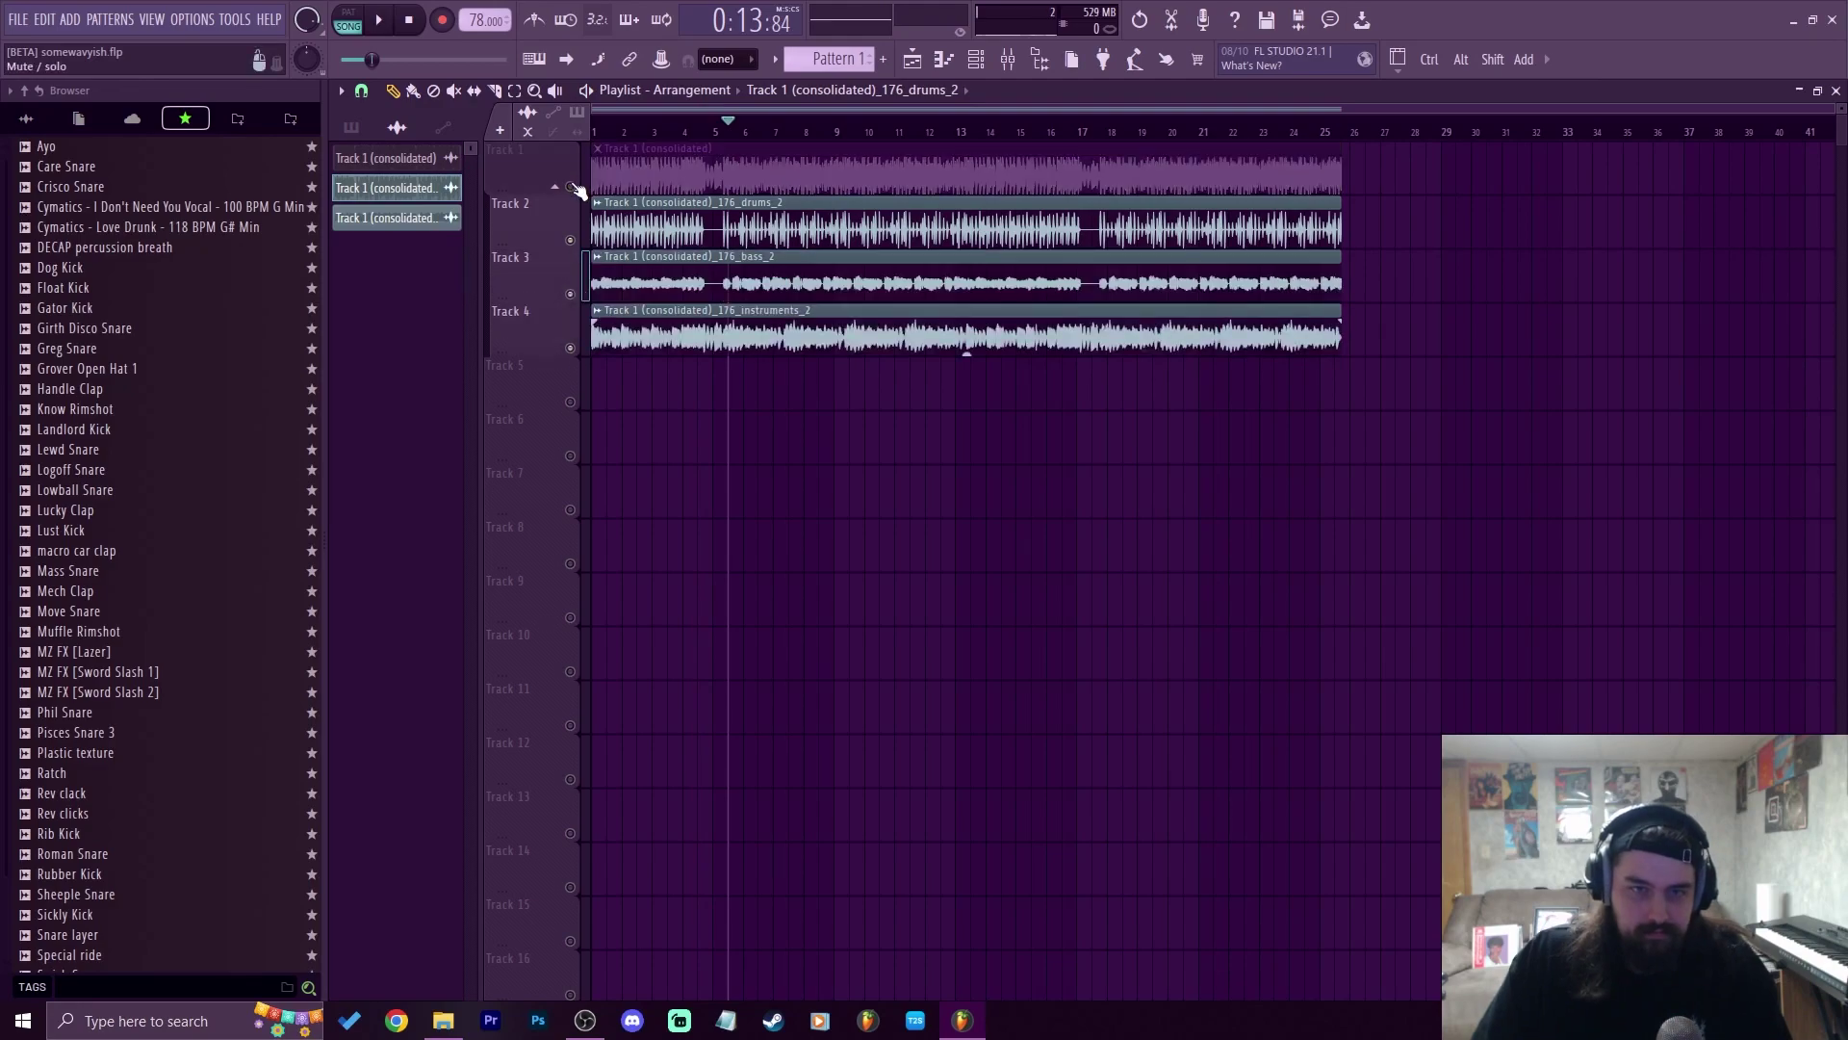
{"action": "key", "text": "space"}
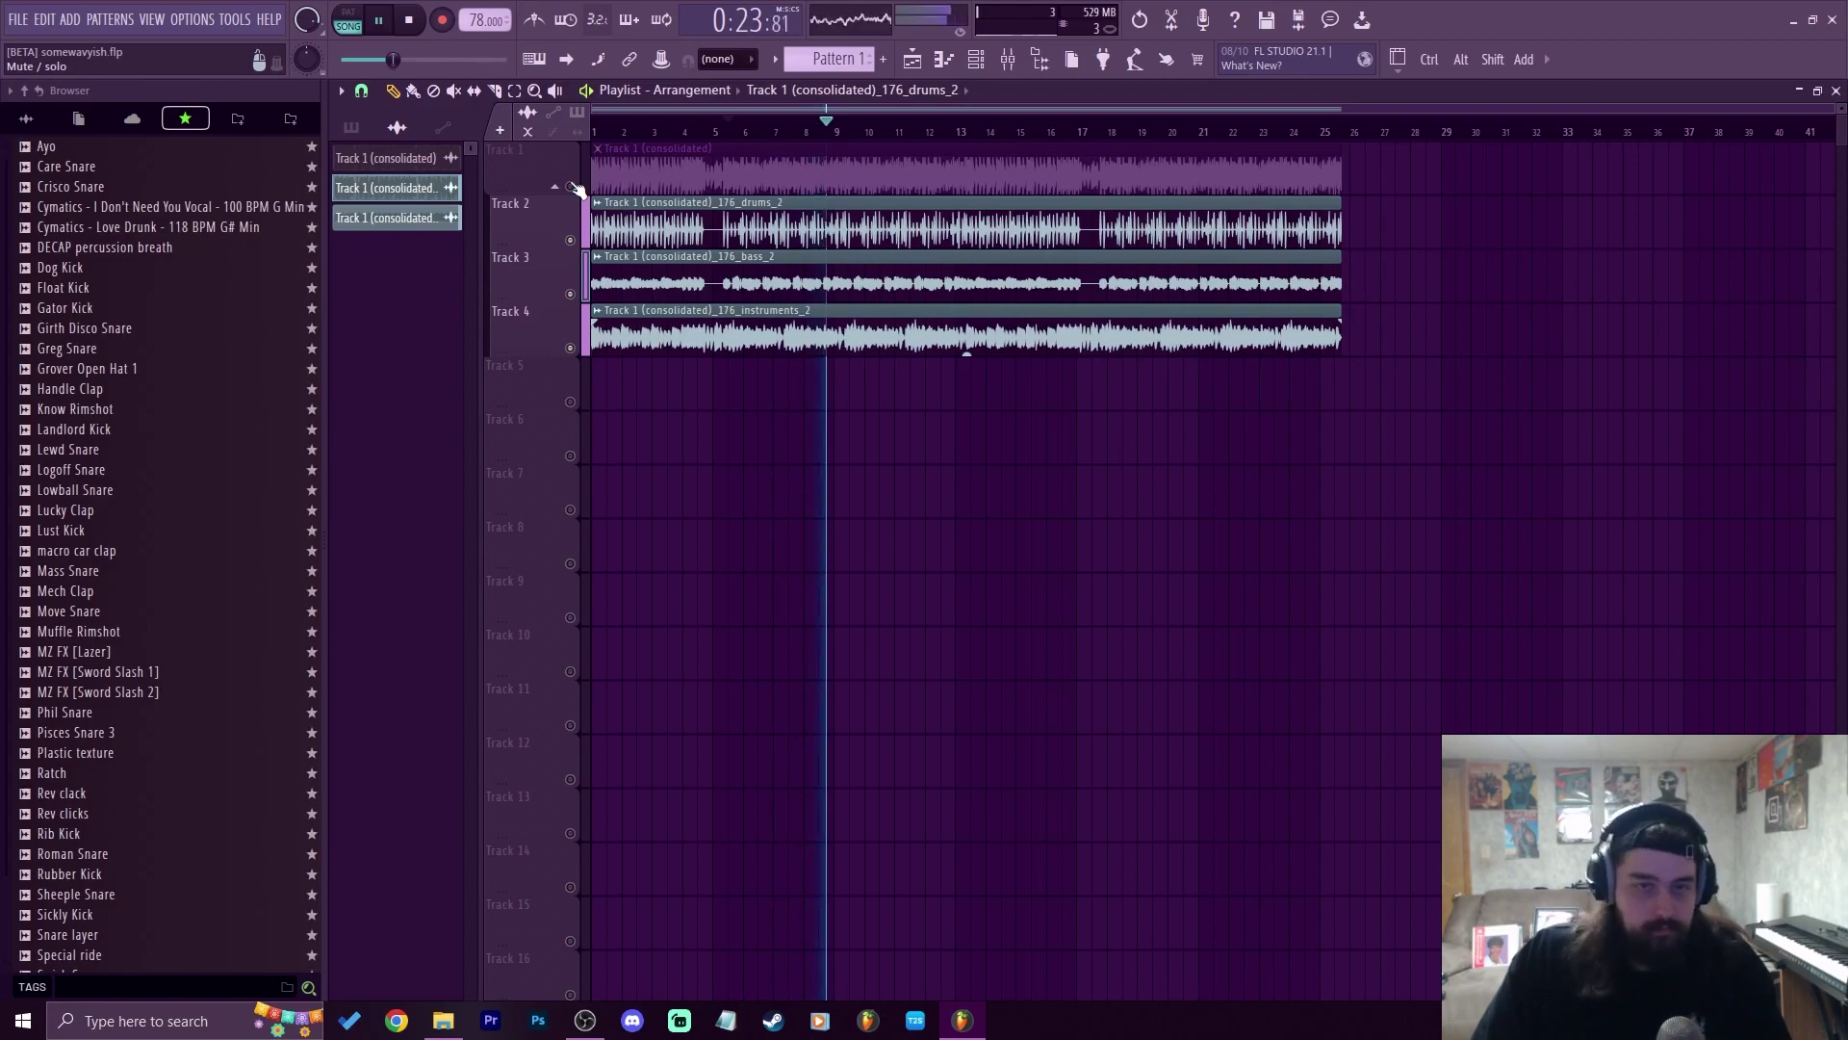
{"action": "right_click", "coordinate": [573, 187]}
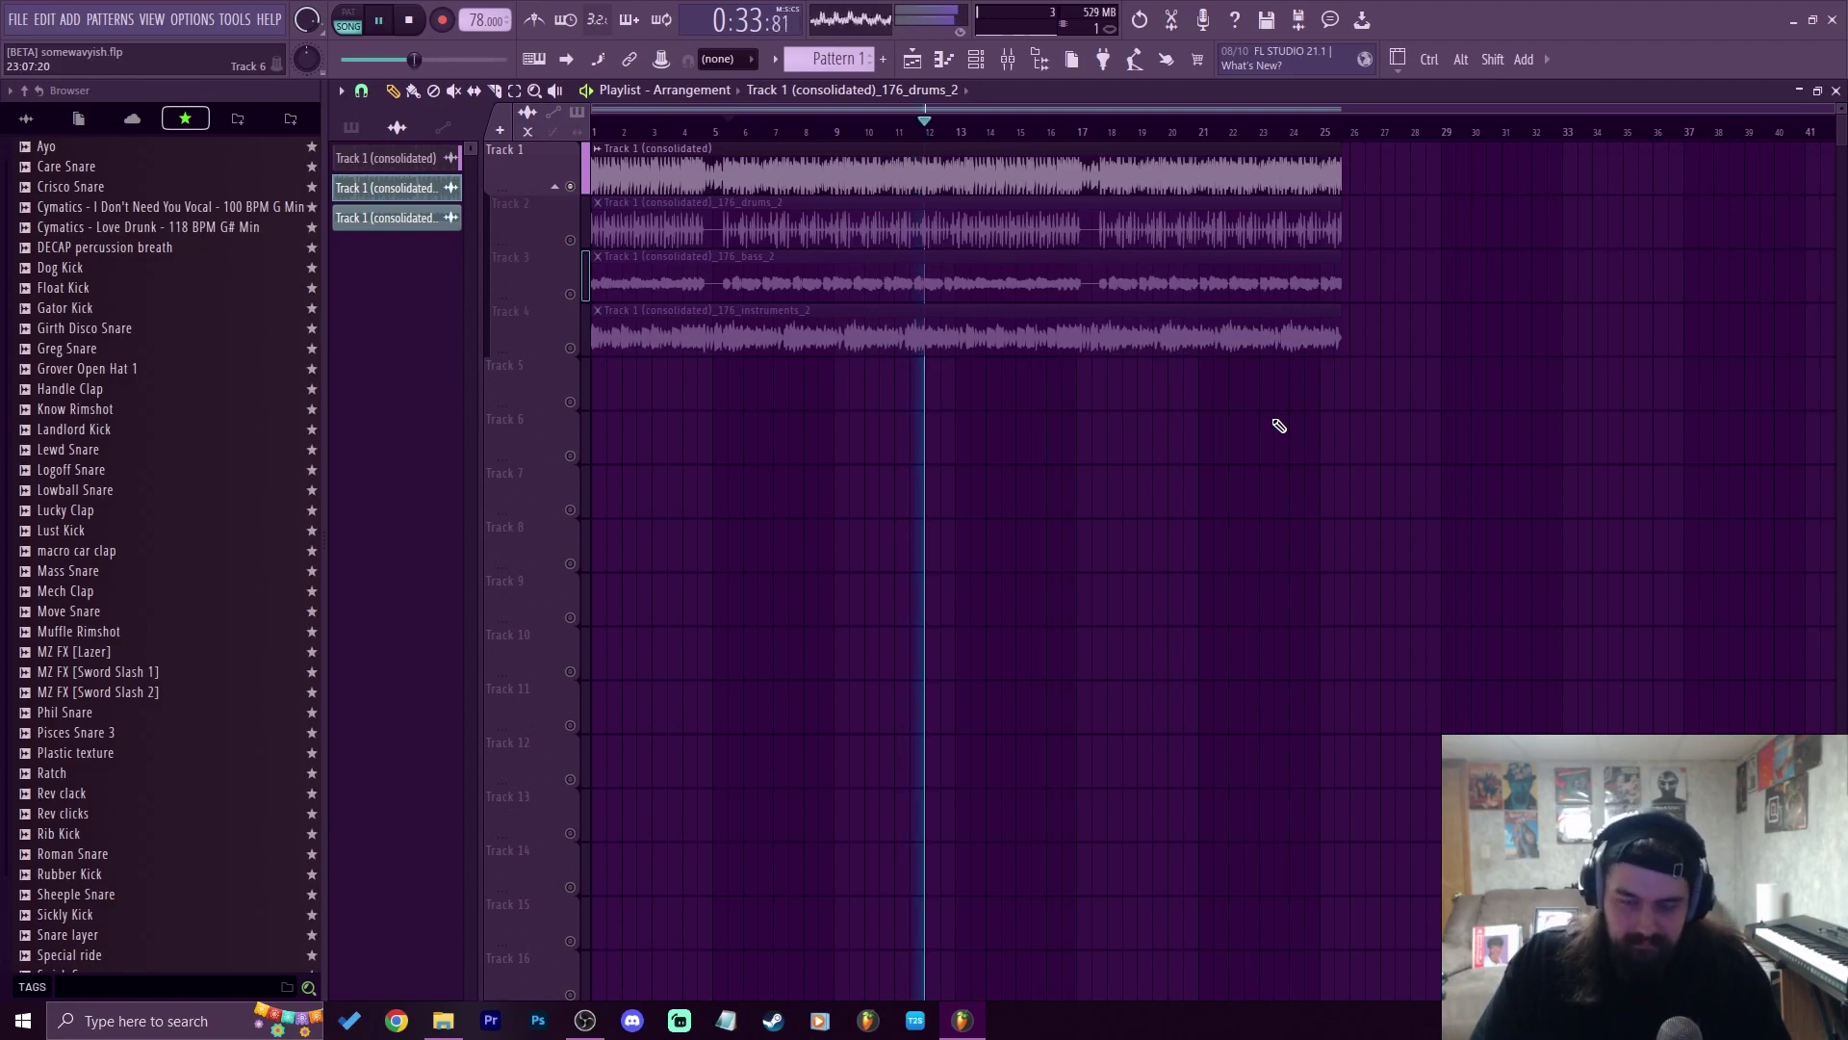
{"action": "key", "text": "space"}
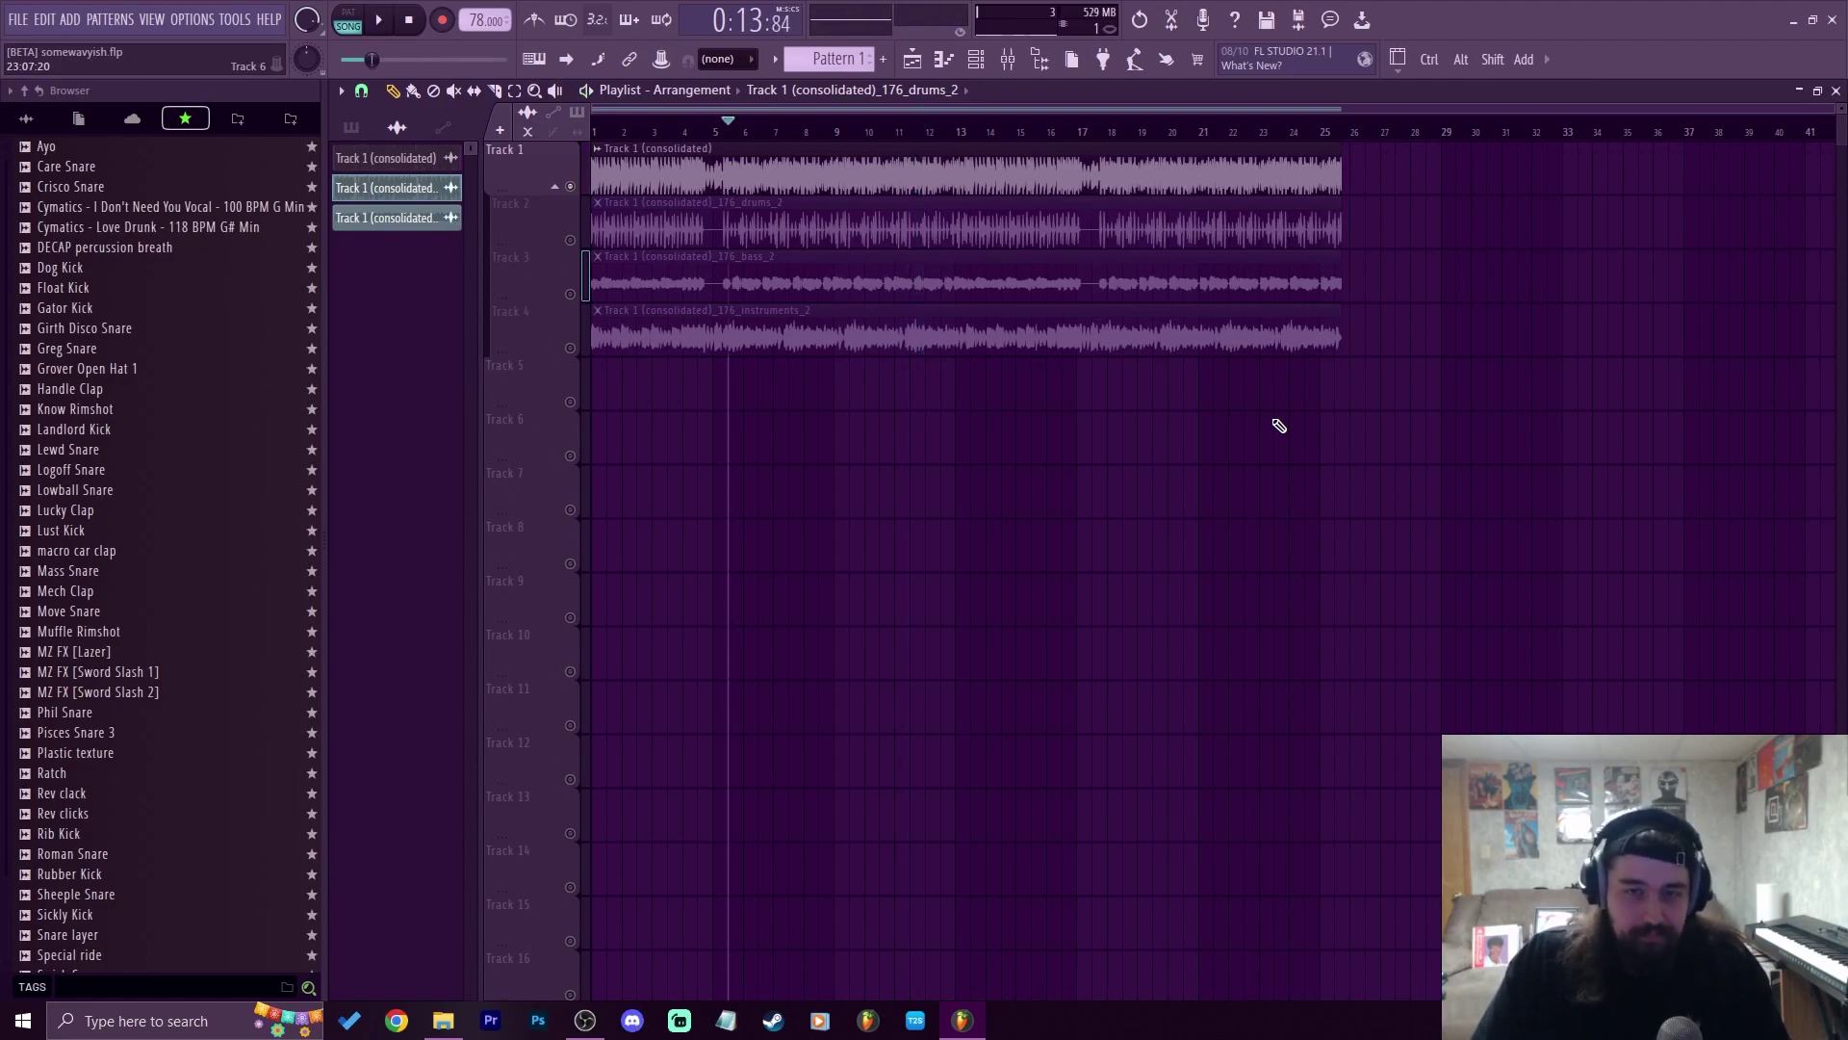
Unmute all tracks, delete the original consolidated clip from Track 1, and return the playhead to the start
{"action": "left_click", "coordinate": [570, 185], "text": "ctrl"}
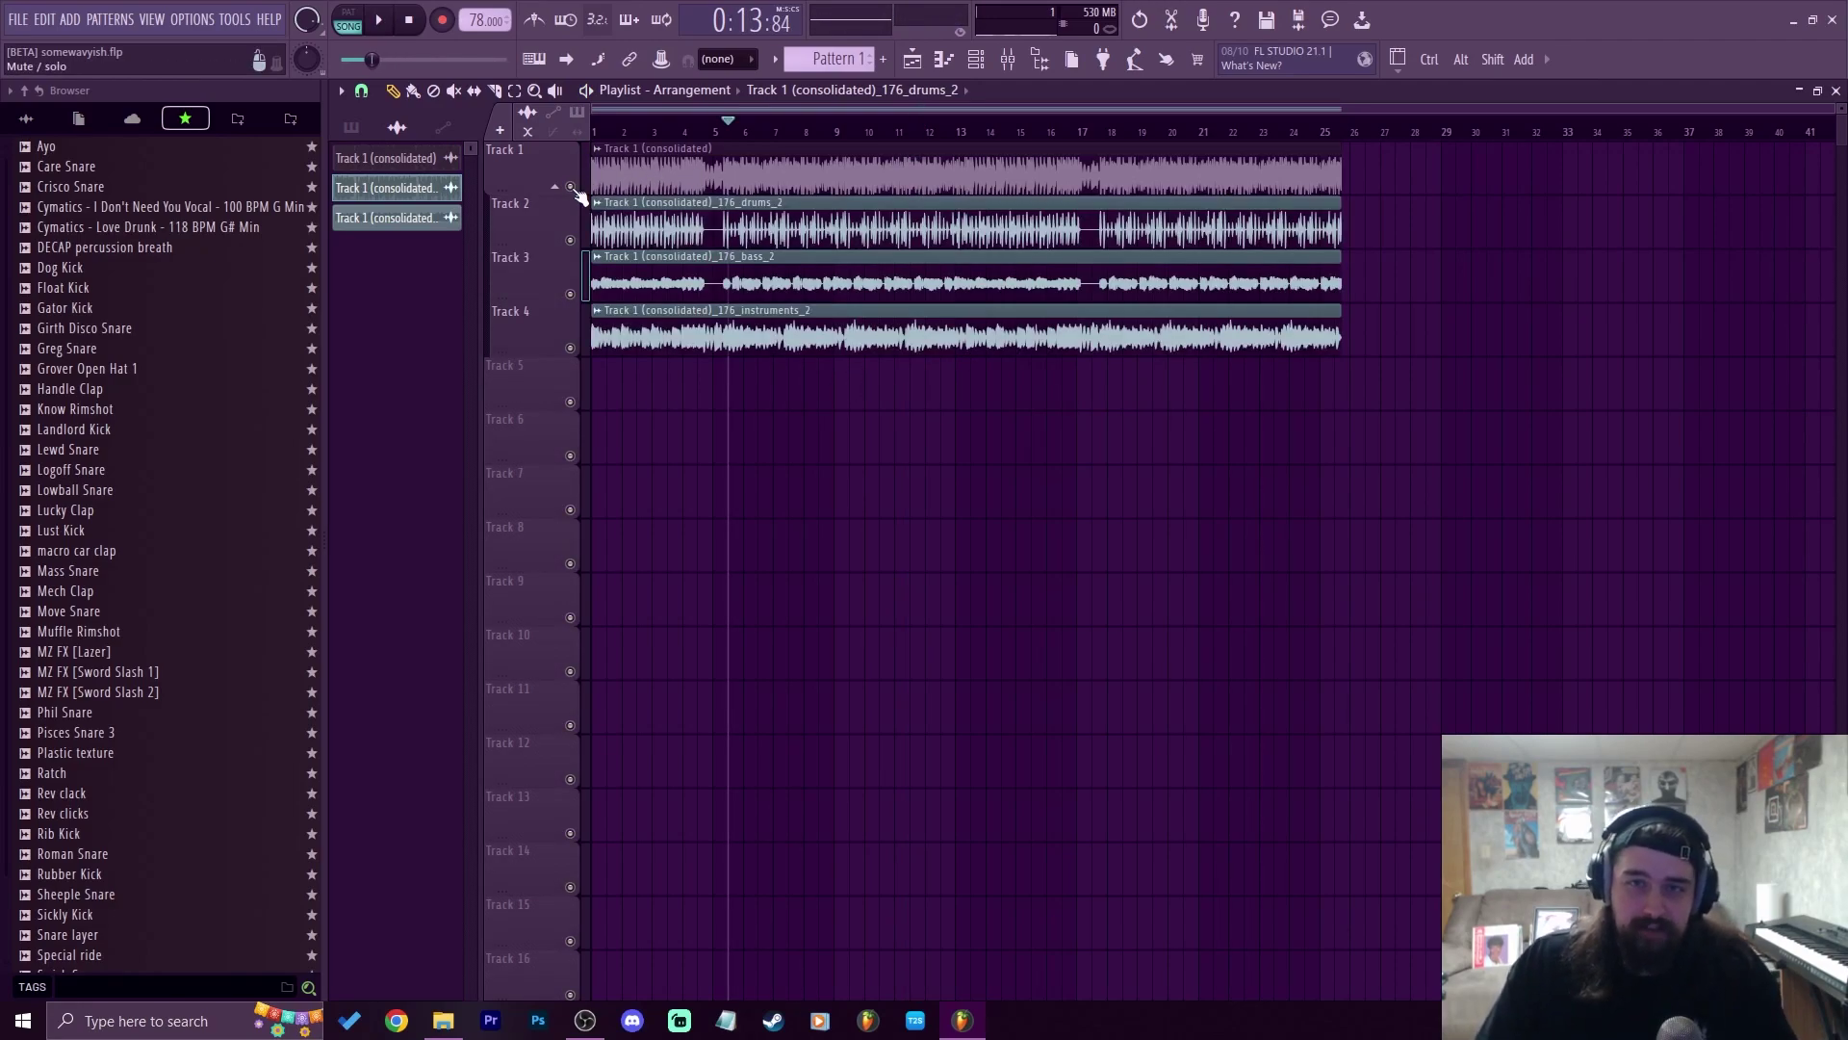
{"action": "right_click", "coordinate": [798, 158]}
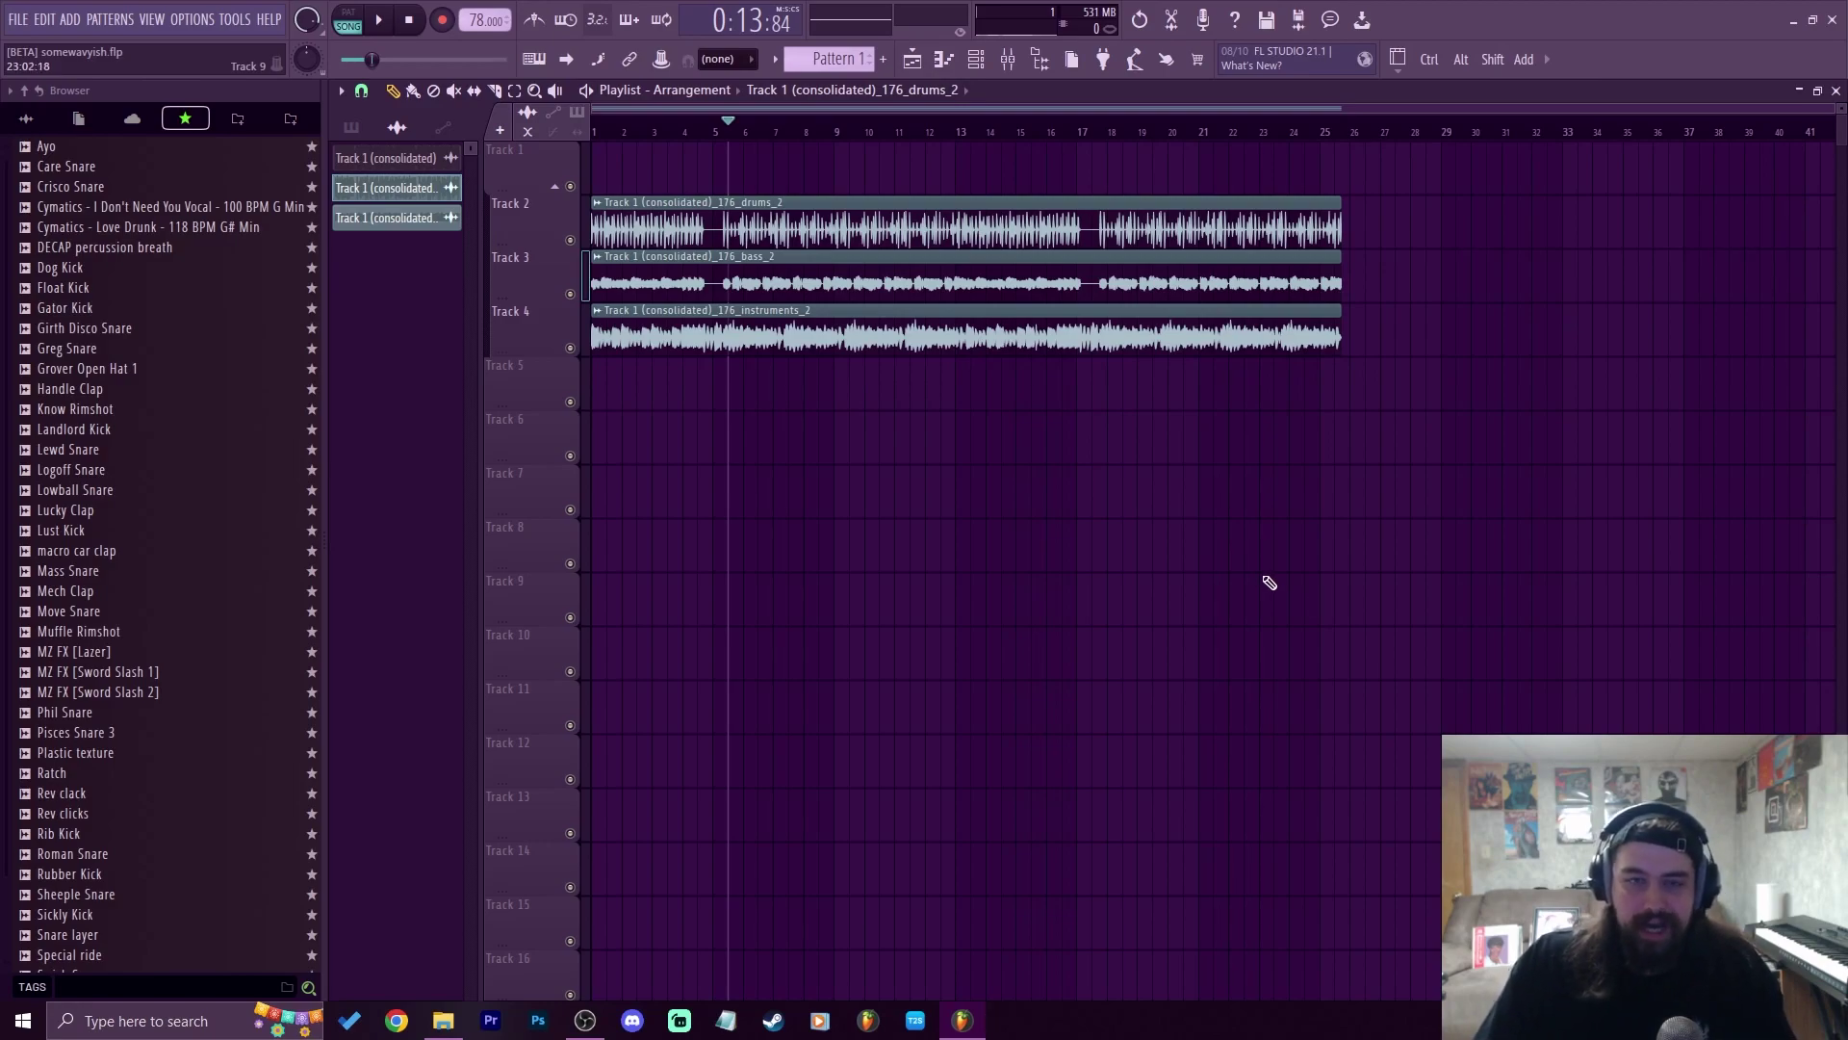
{"action": "left_click_drag", "start_coordinate": [725, 133], "coordinate": [516, 111]}
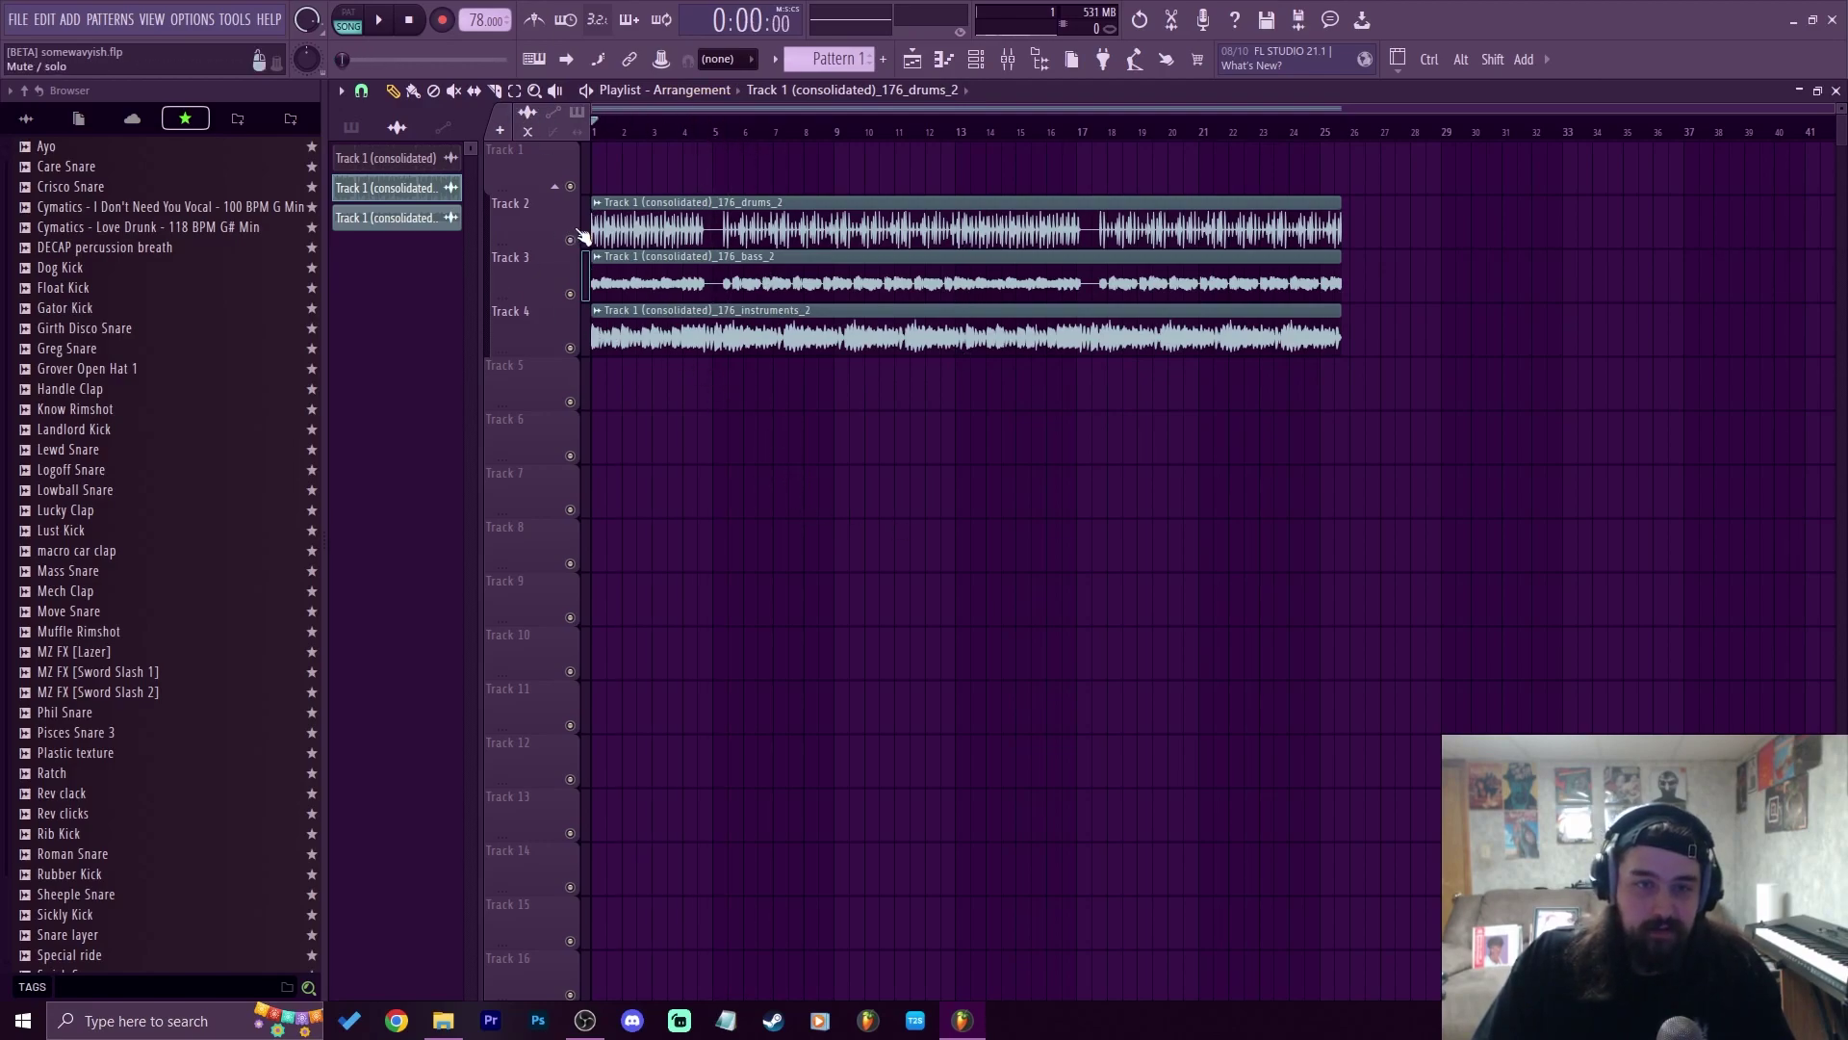
Select the drums, bass and instruments stem channels and route them to consecutive mixer tracks starting at insert 1
{"action": "left_click", "coordinate": [977, 63]}
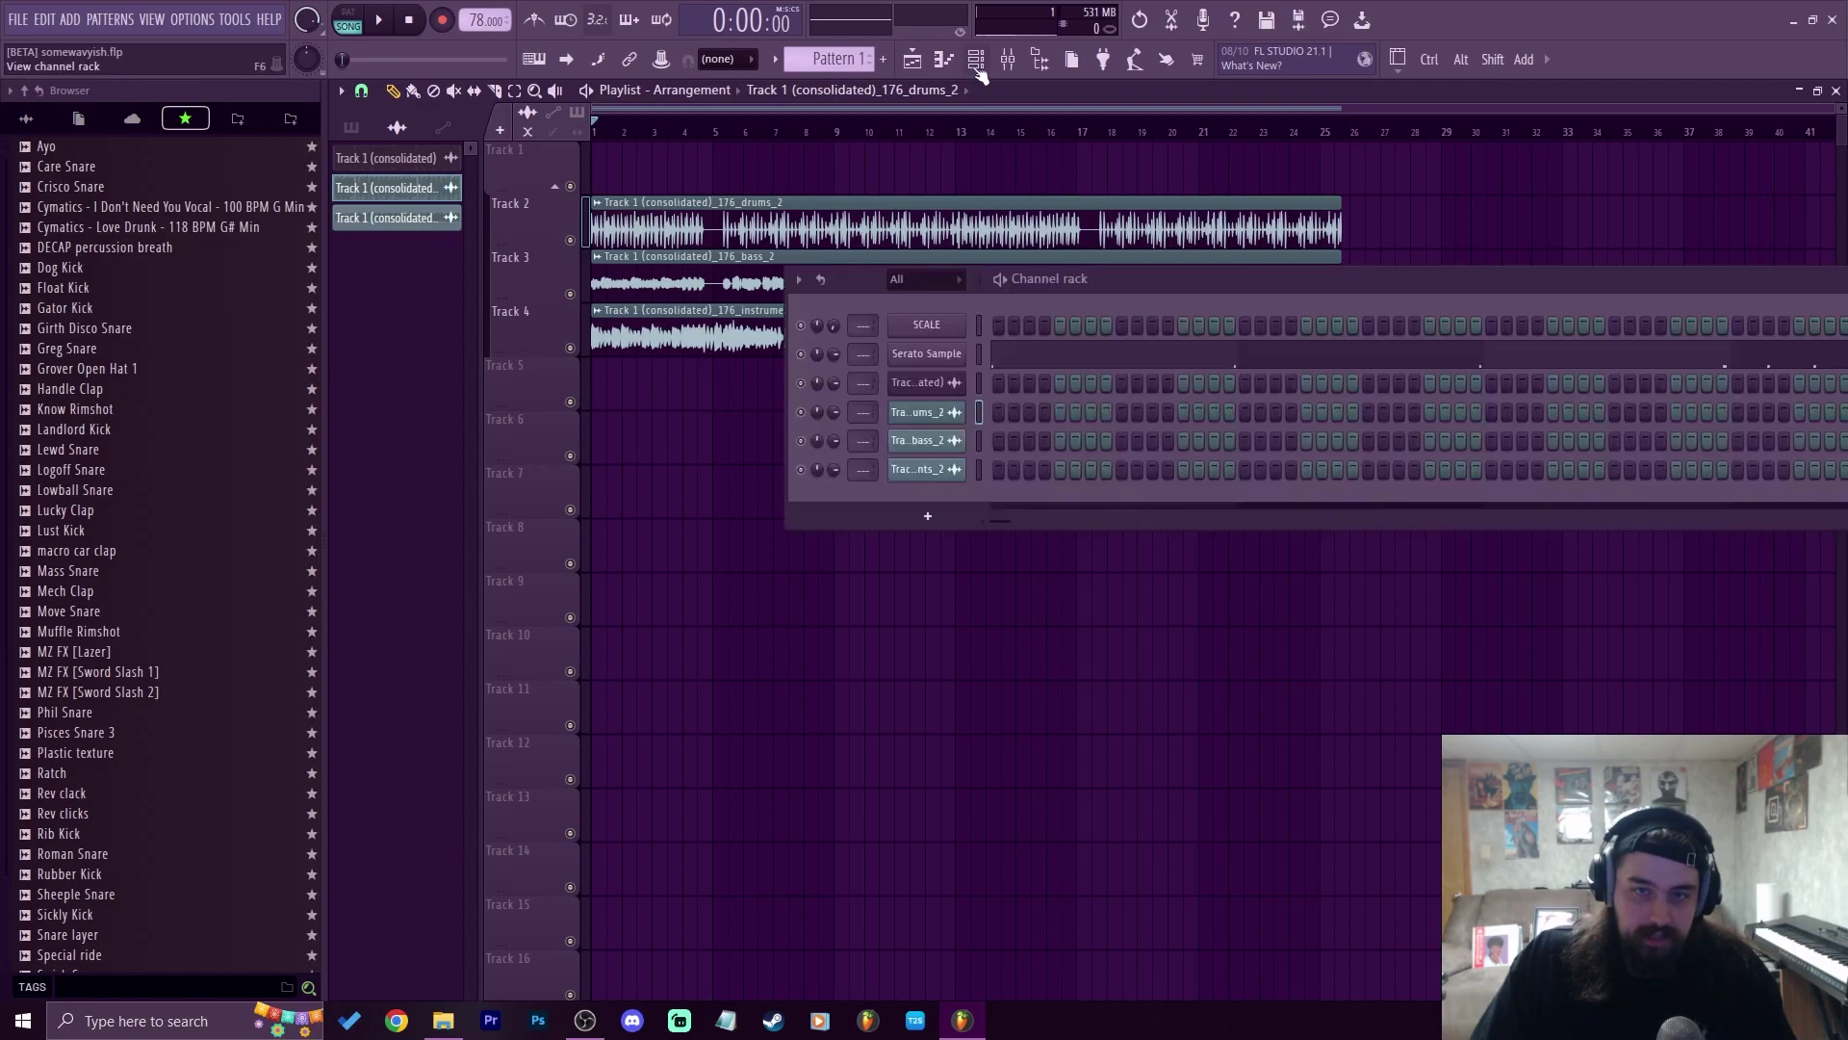
{"action": "right_click", "coordinate": [982, 441]}
{"action": "right_click", "coordinate": [977, 468]}
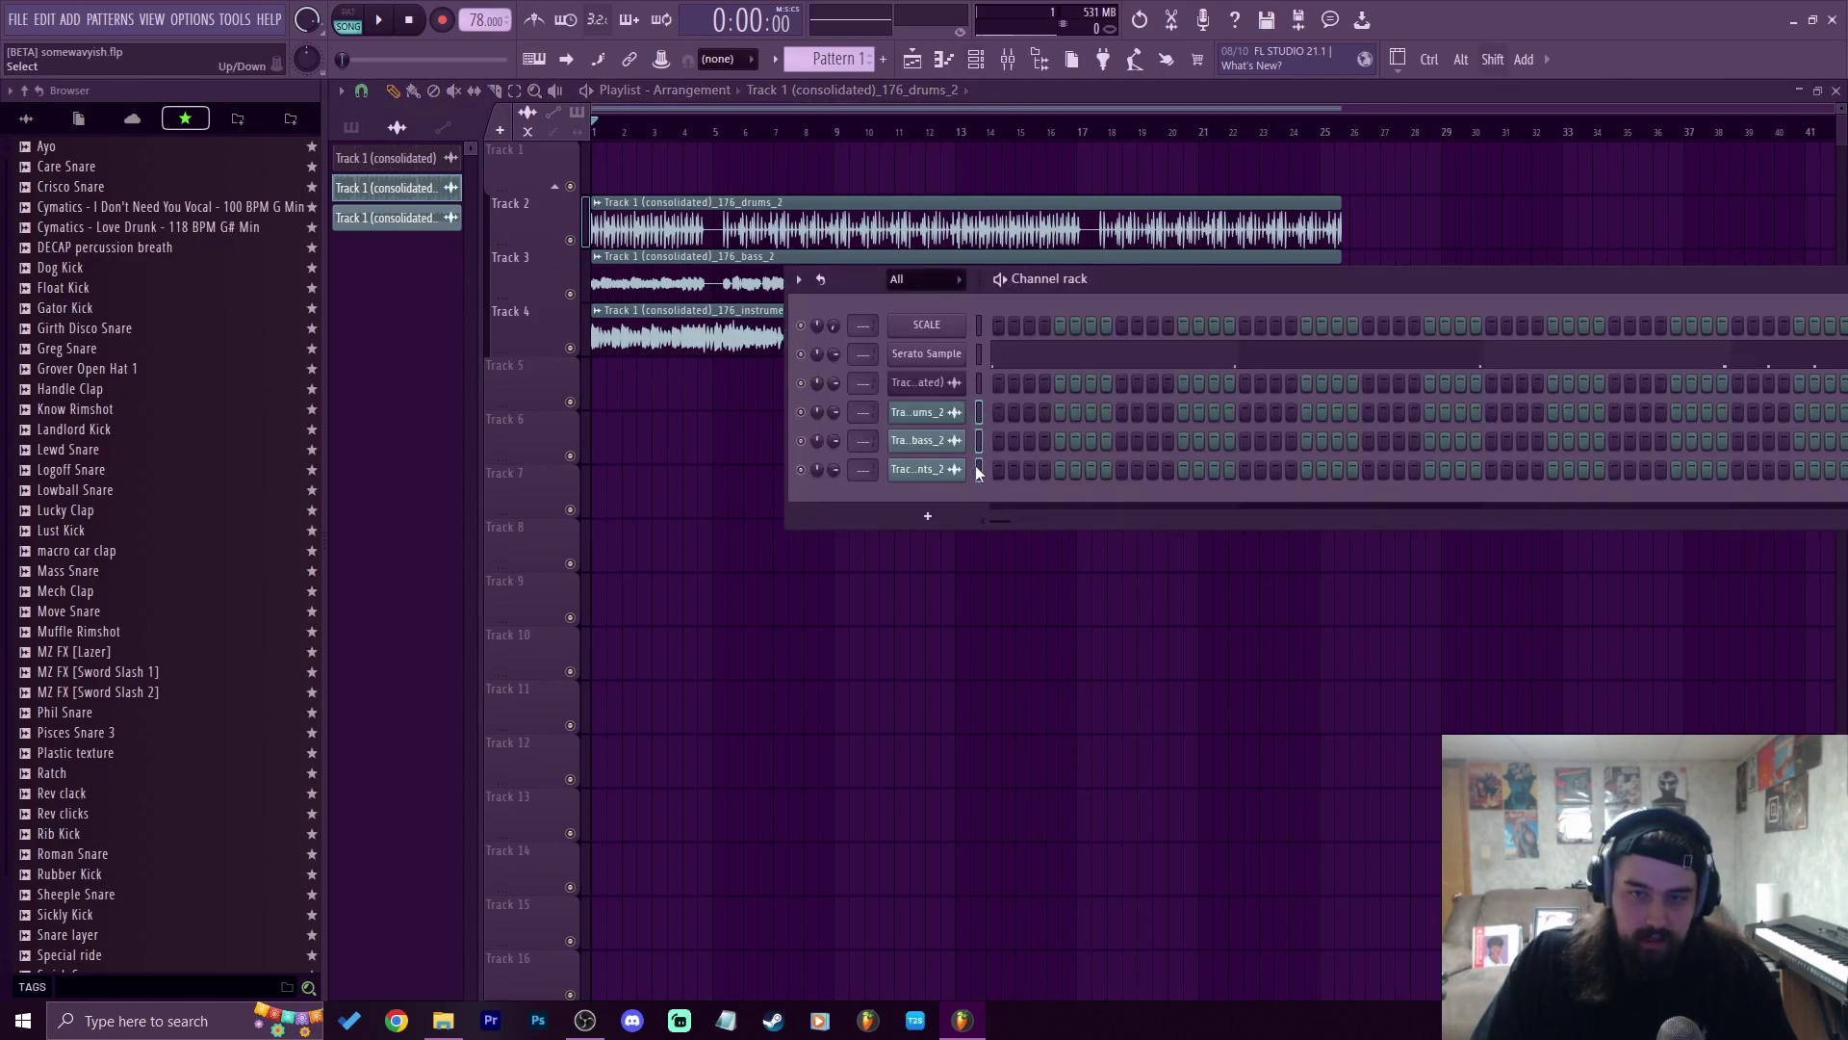
{"action": "left_click", "coordinate": [1012, 69]}
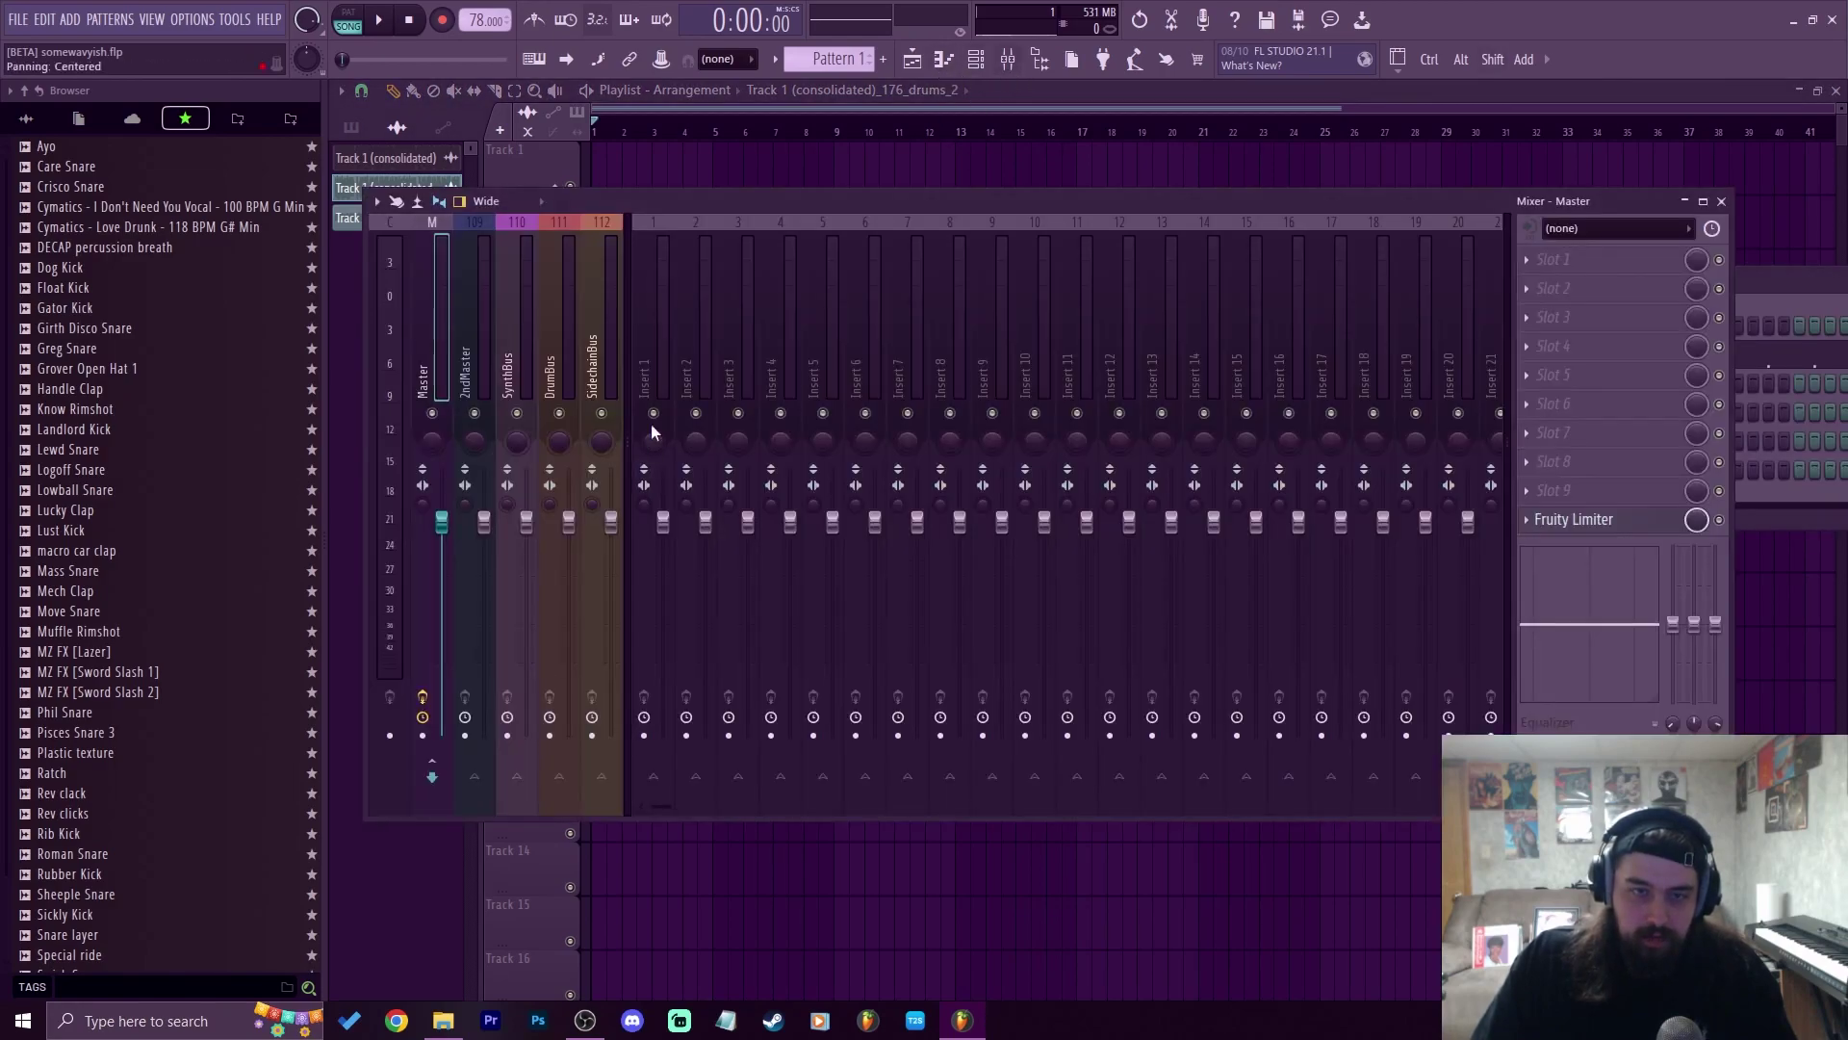
{"action": "key", "text": "ctrl+l"}
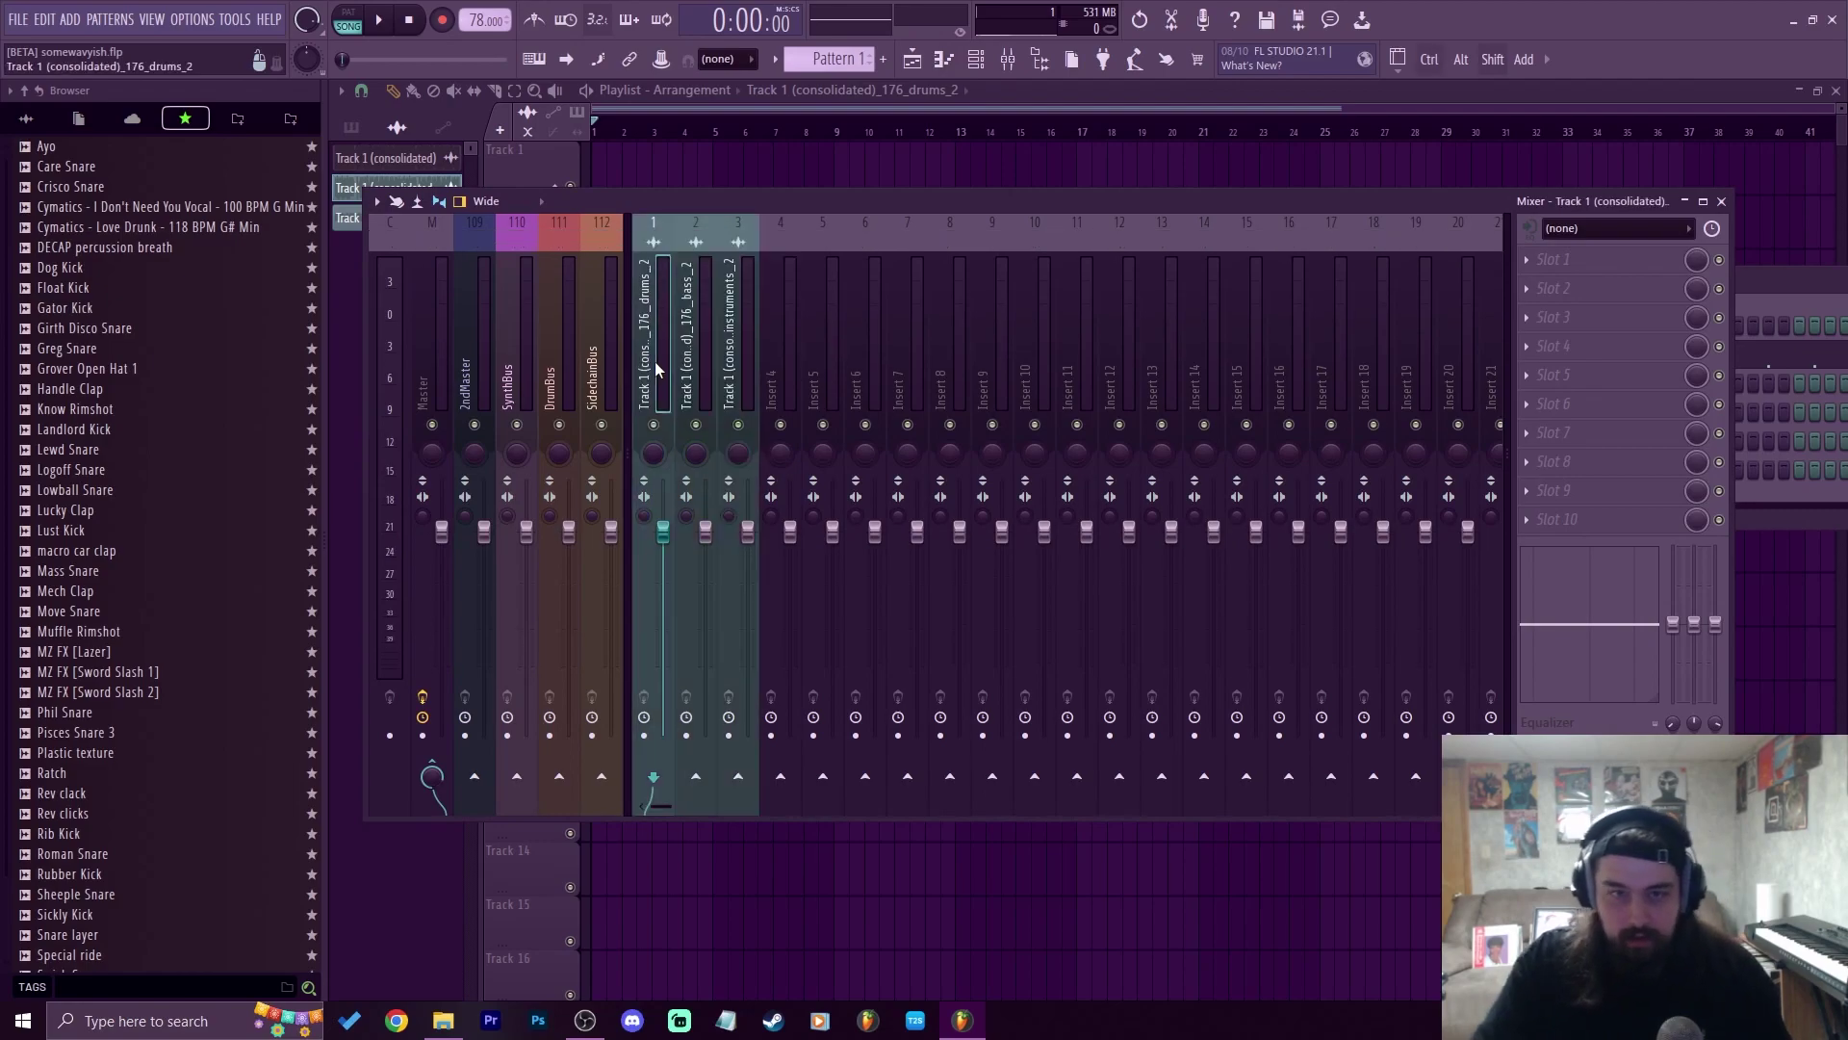
Reorder the stem mixer tracks so instruments is on insert 1, bass on insert 2 and drums on insert 3
{"action": "left_click", "coordinate": [688, 374]}
{"action": "left_click", "coordinate": [628, 366]}
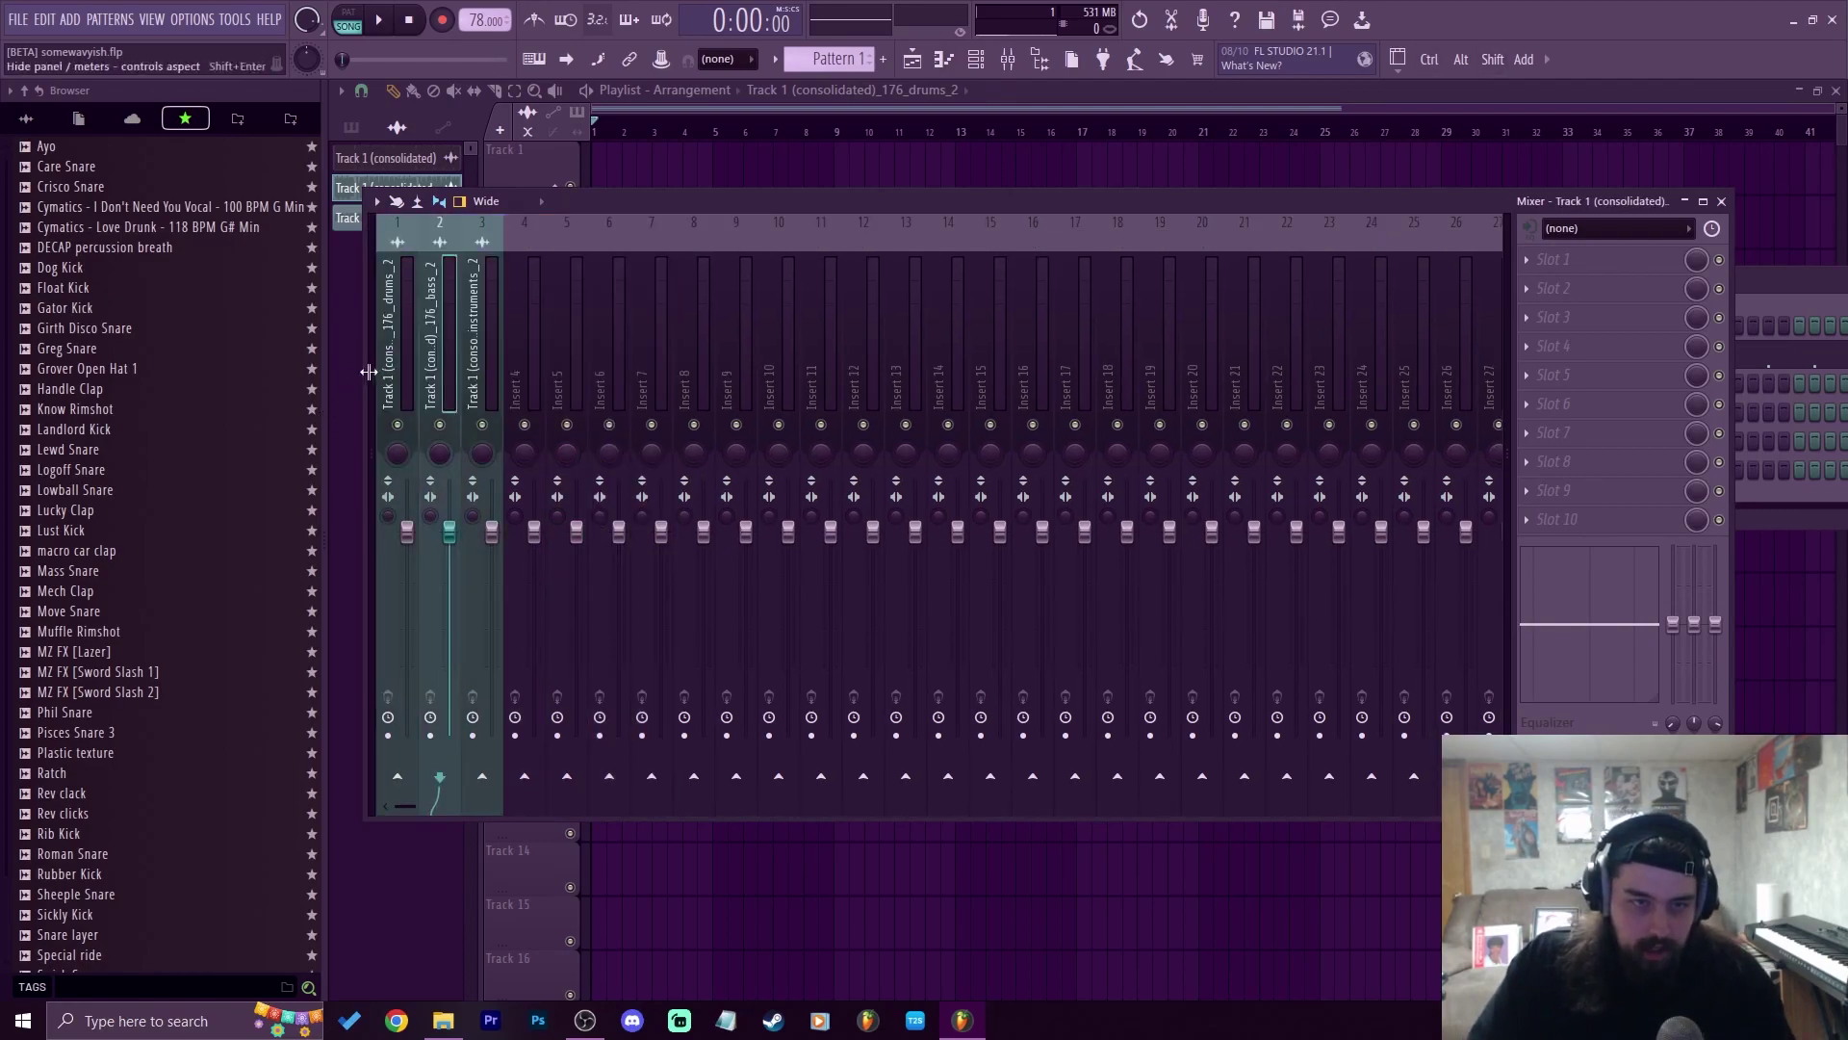
{"action": "left_click", "coordinate": [372, 369]}
{"action": "left_click", "coordinate": [624, 383]}
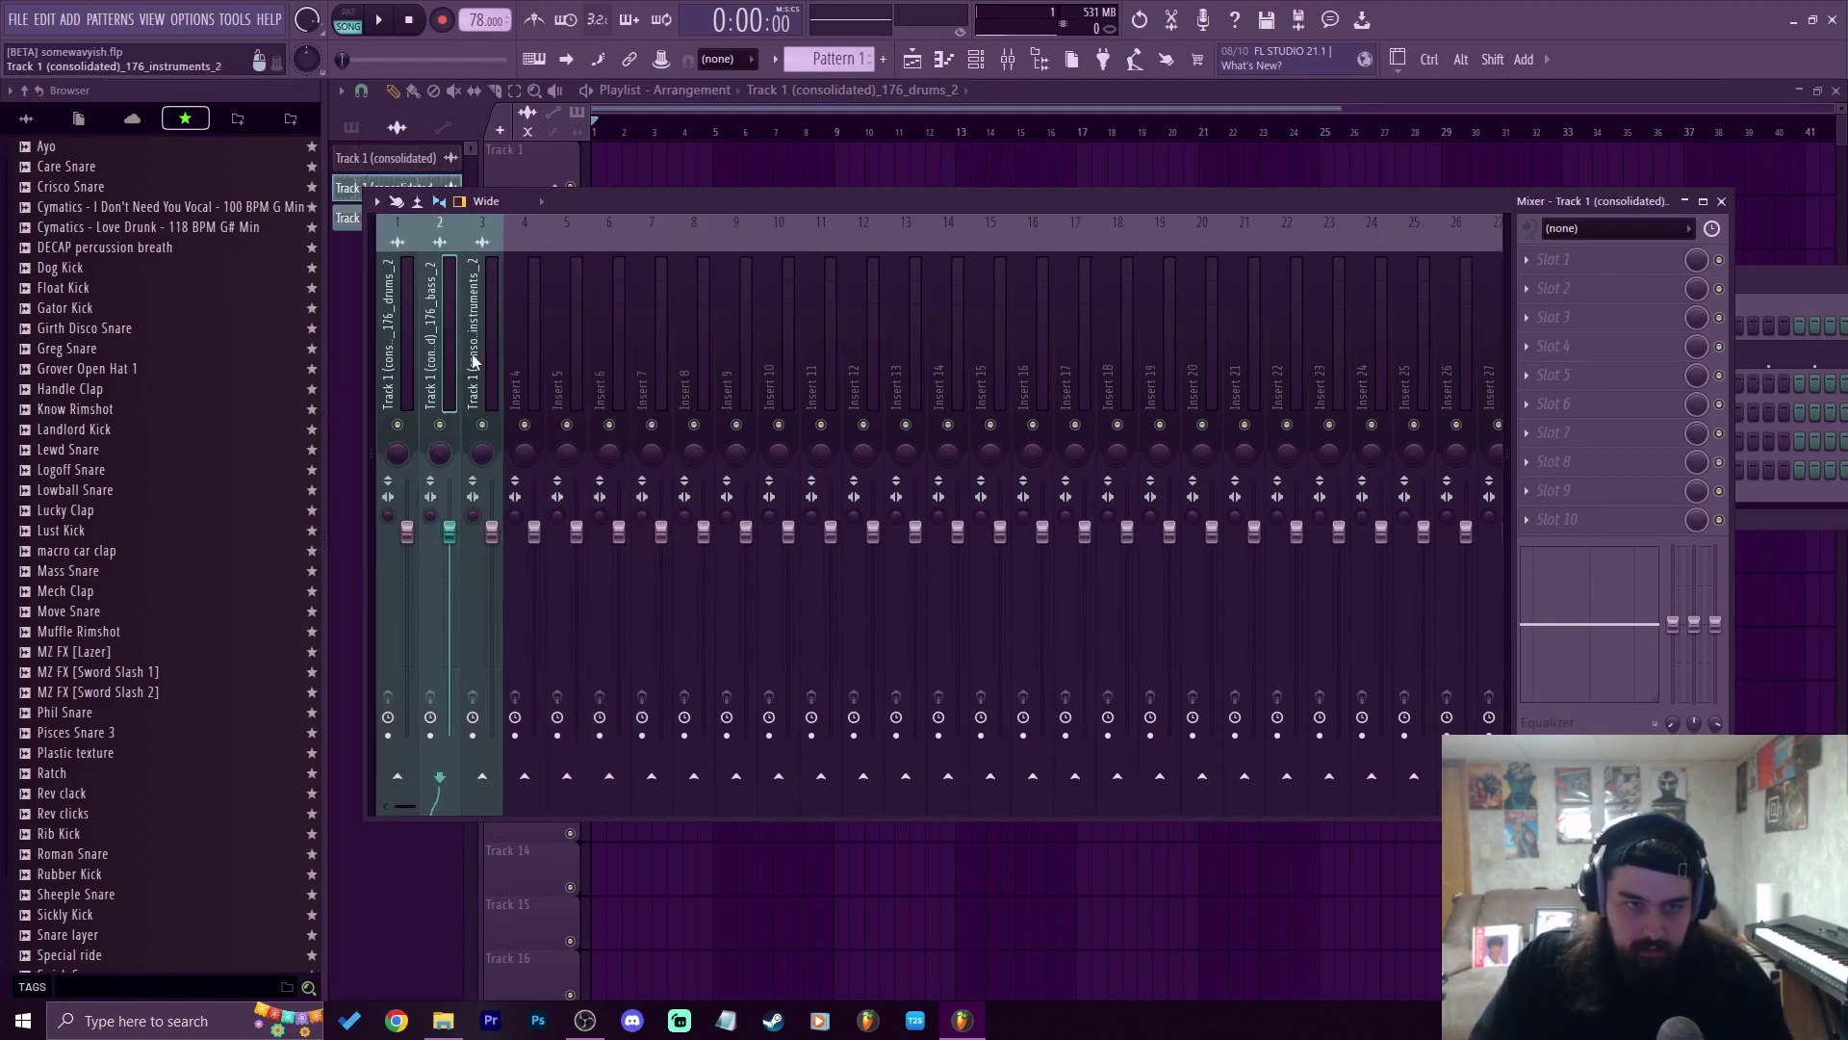
{"action": "left_click", "coordinate": [378, 372]}
{"action": "key", "text": "alt+Right"}
{"action": "key", "text": "alt+Right"}
{"action": "left_click", "coordinate": [668, 333]}
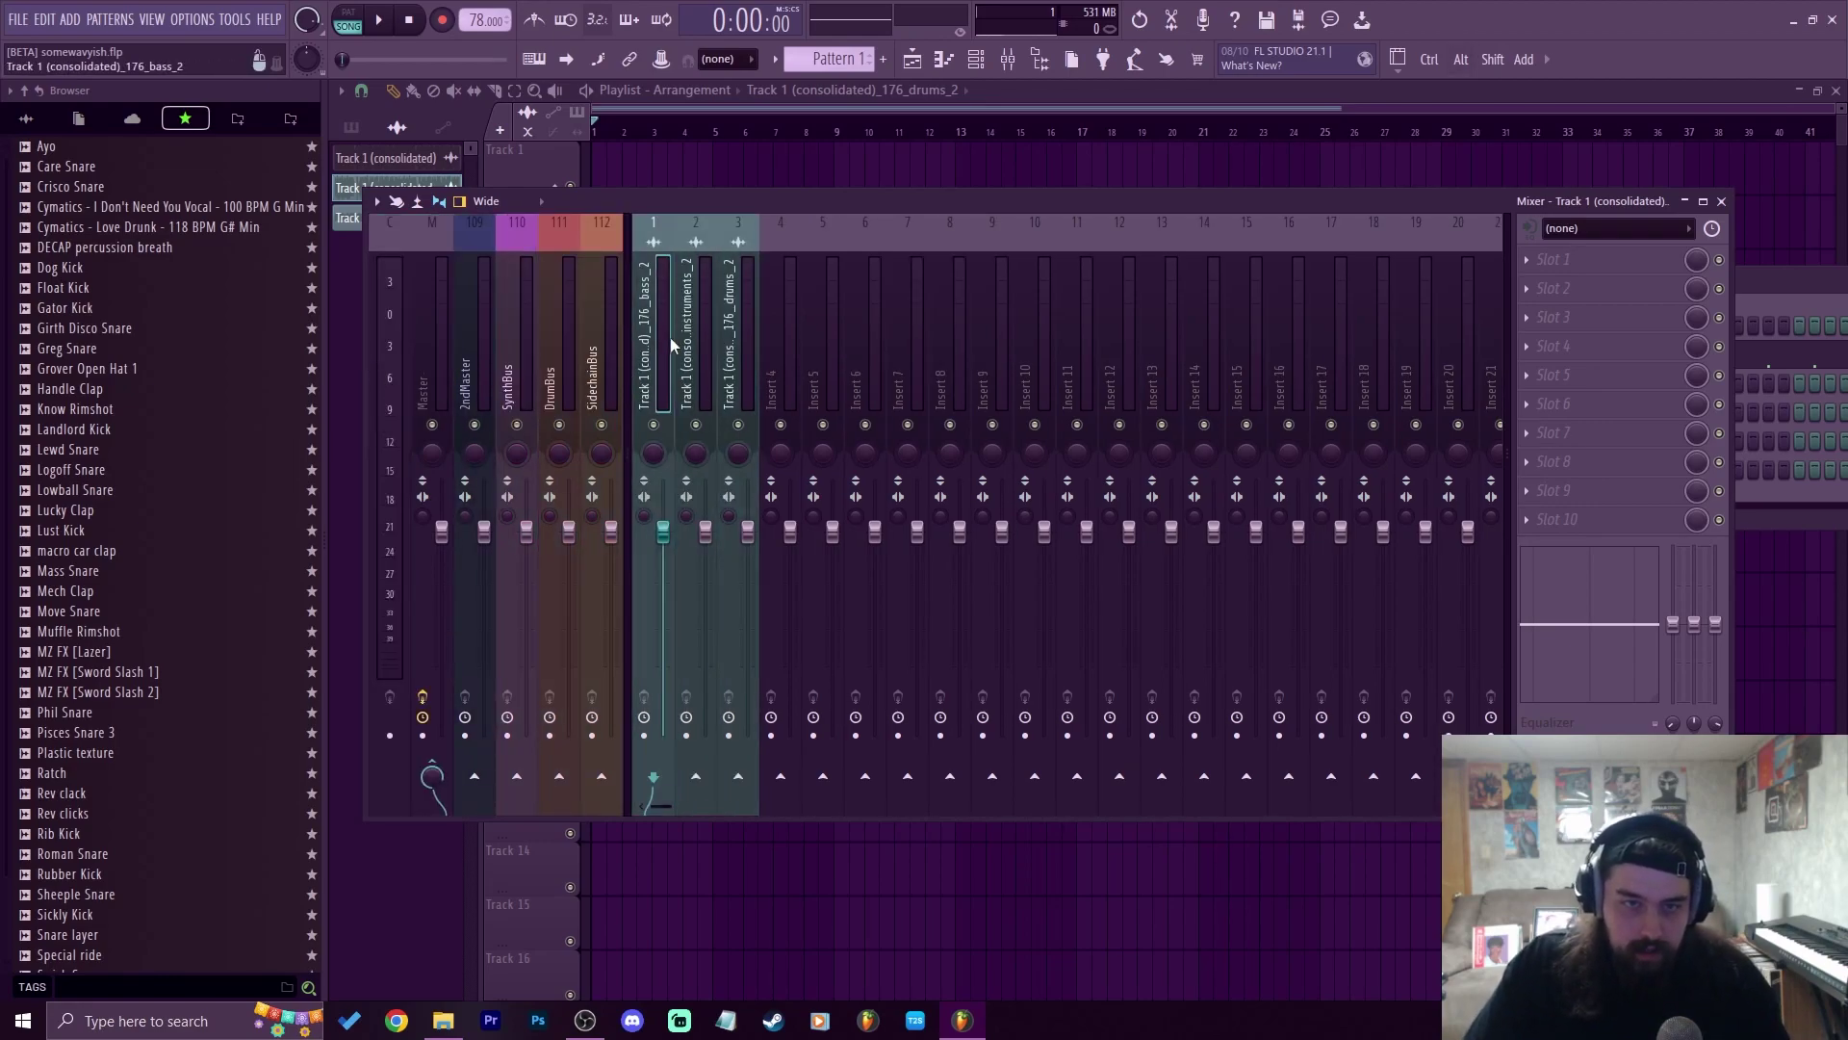
{"action": "key", "text": "alt+Right"}
Color-code the stem mixer tracks: light magenta (#A559B5) for instruments, yellow-green for bass and red for drums
{"action": "right_click", "coordinate": [695, 321]}
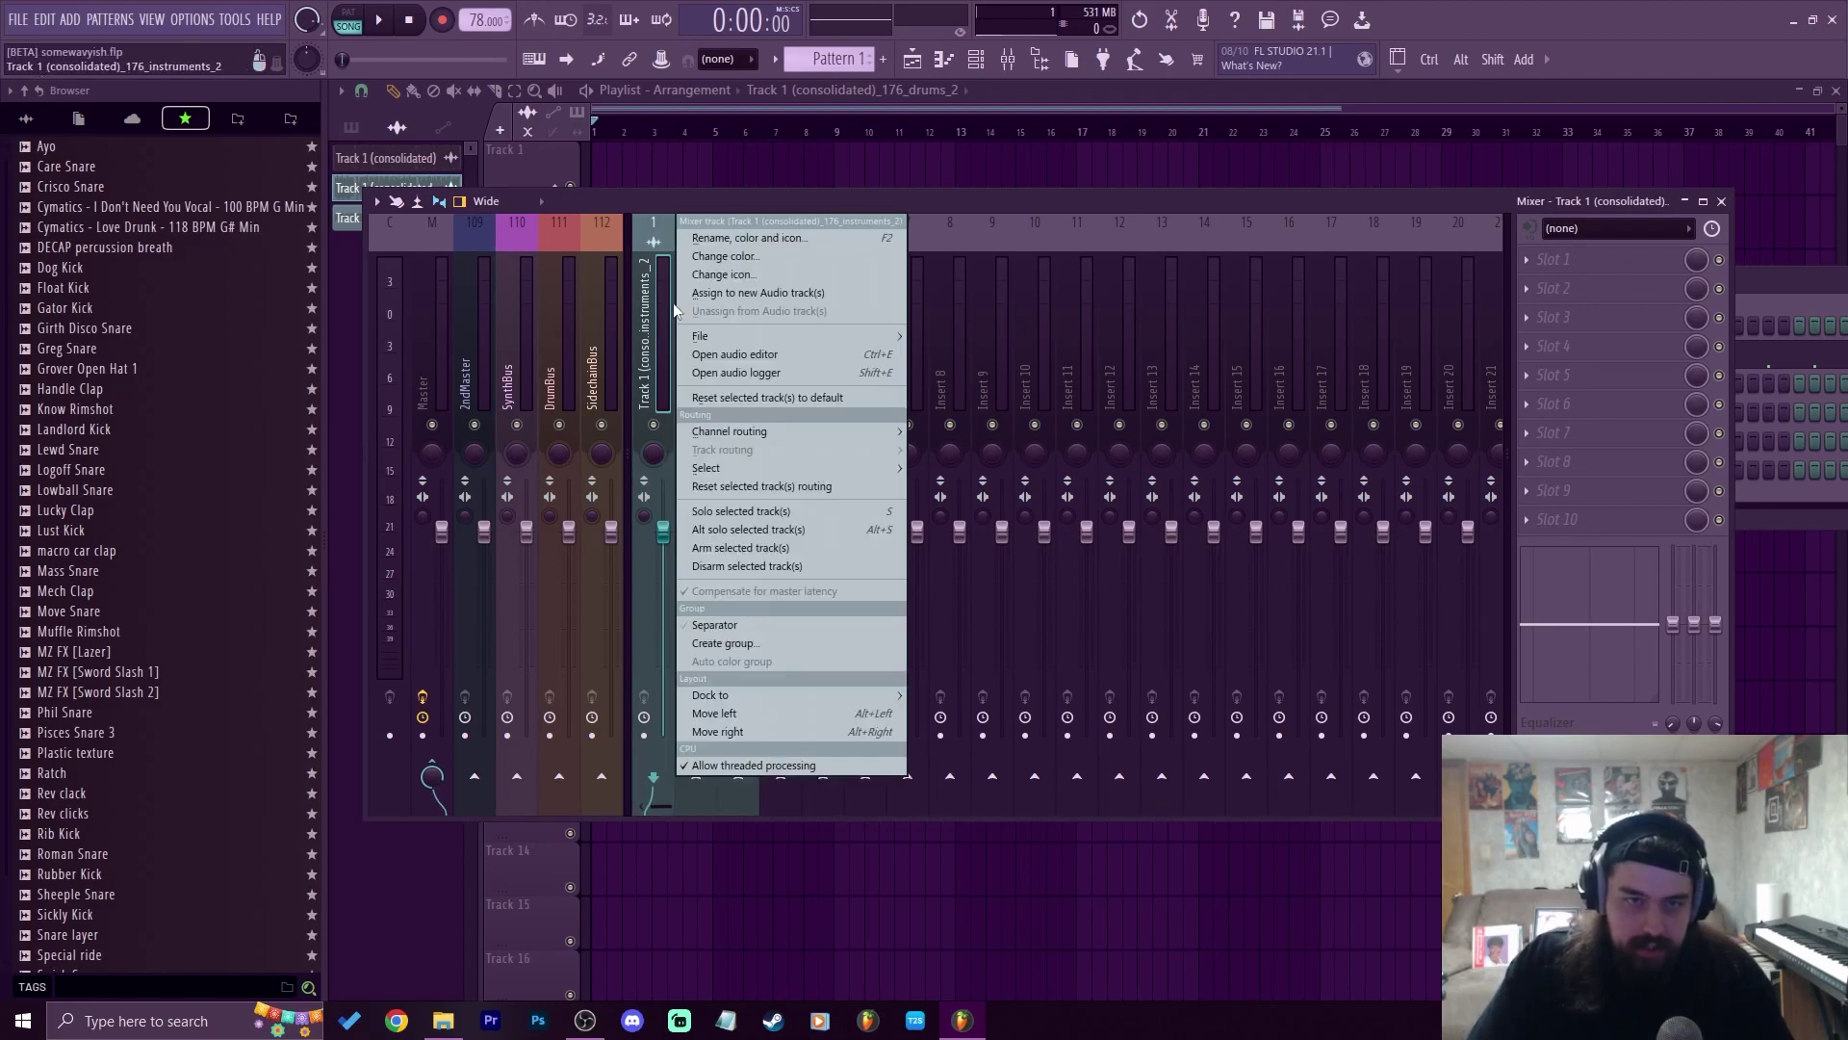
{"action": "left_click", "coordinate": [778, 256]}
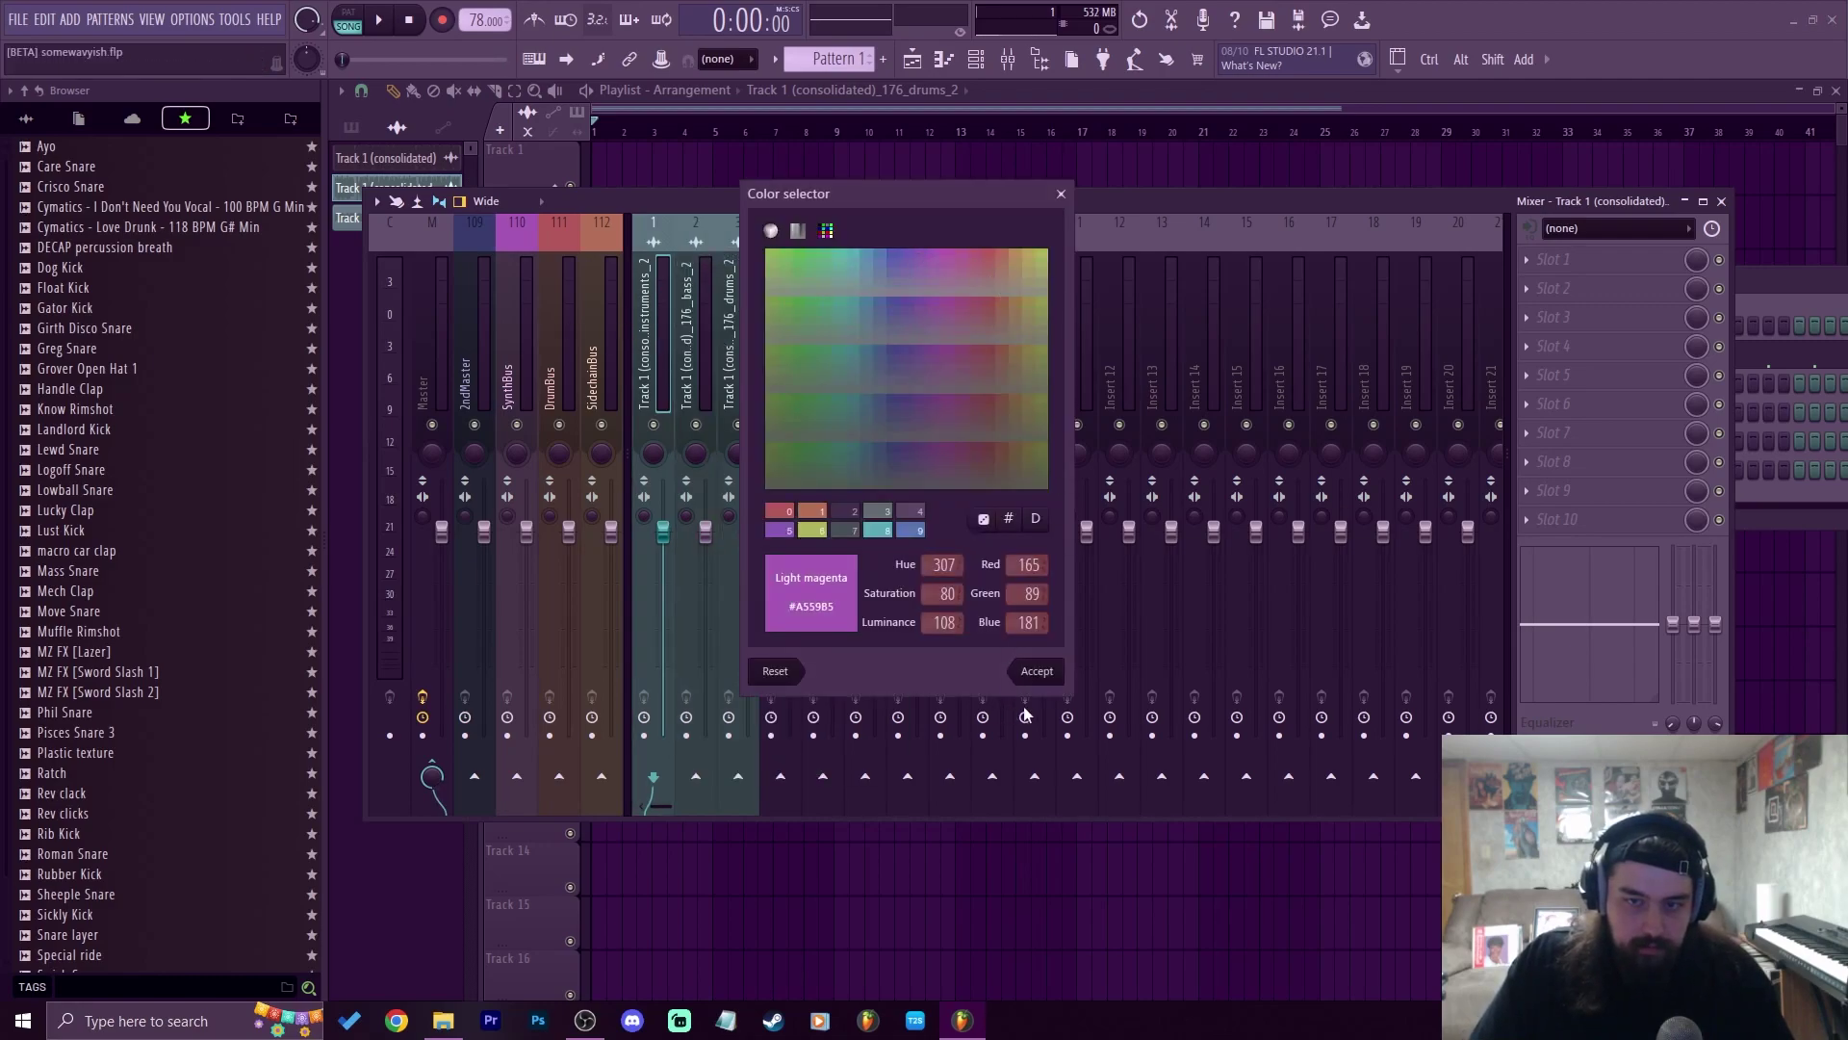
{"action": "left_click", "coordinate": [1037, 671]}
{"action": "right_click", "coordinate": [695, 322]}
{"action": "left_click", "coordinate": [778, 256]}
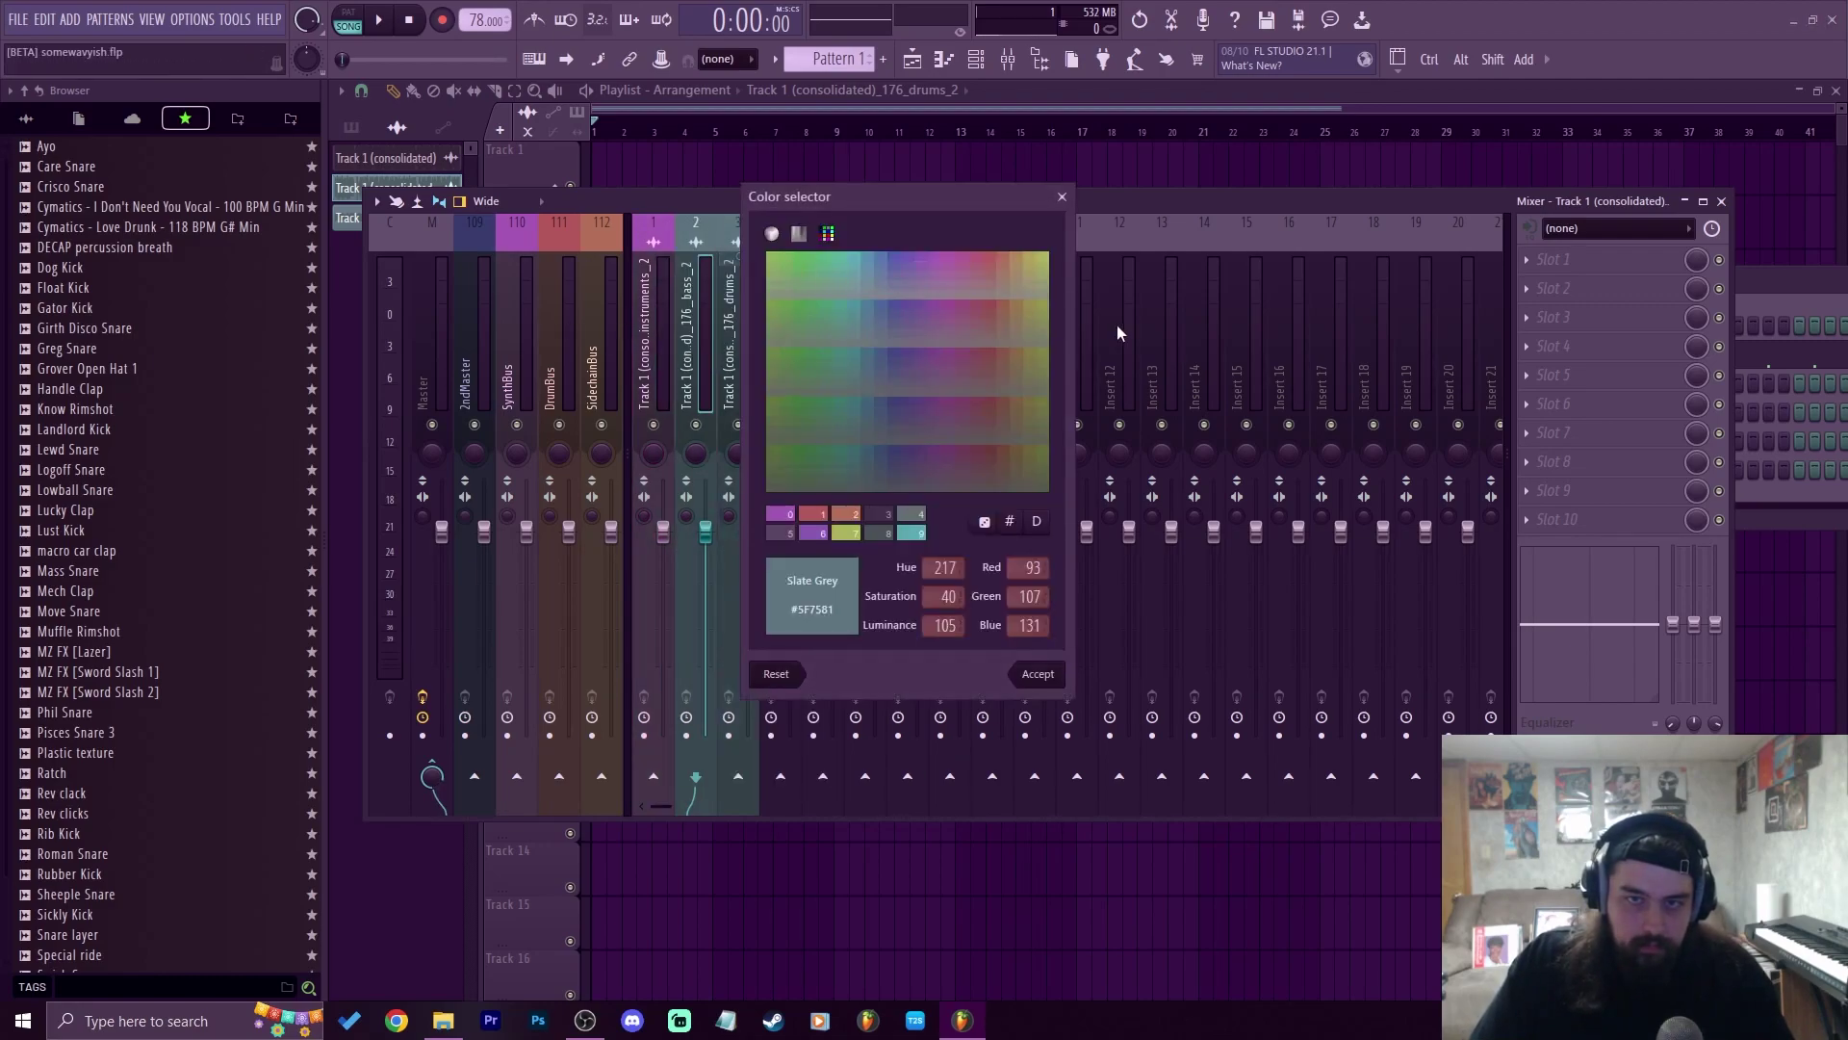
{"action": "left_click", "coordinate": [845, 533]}
{"action": "left_click", "coordinate": [1037, 672]}
{"action": "right_click", "coordinate": [748, 351]}
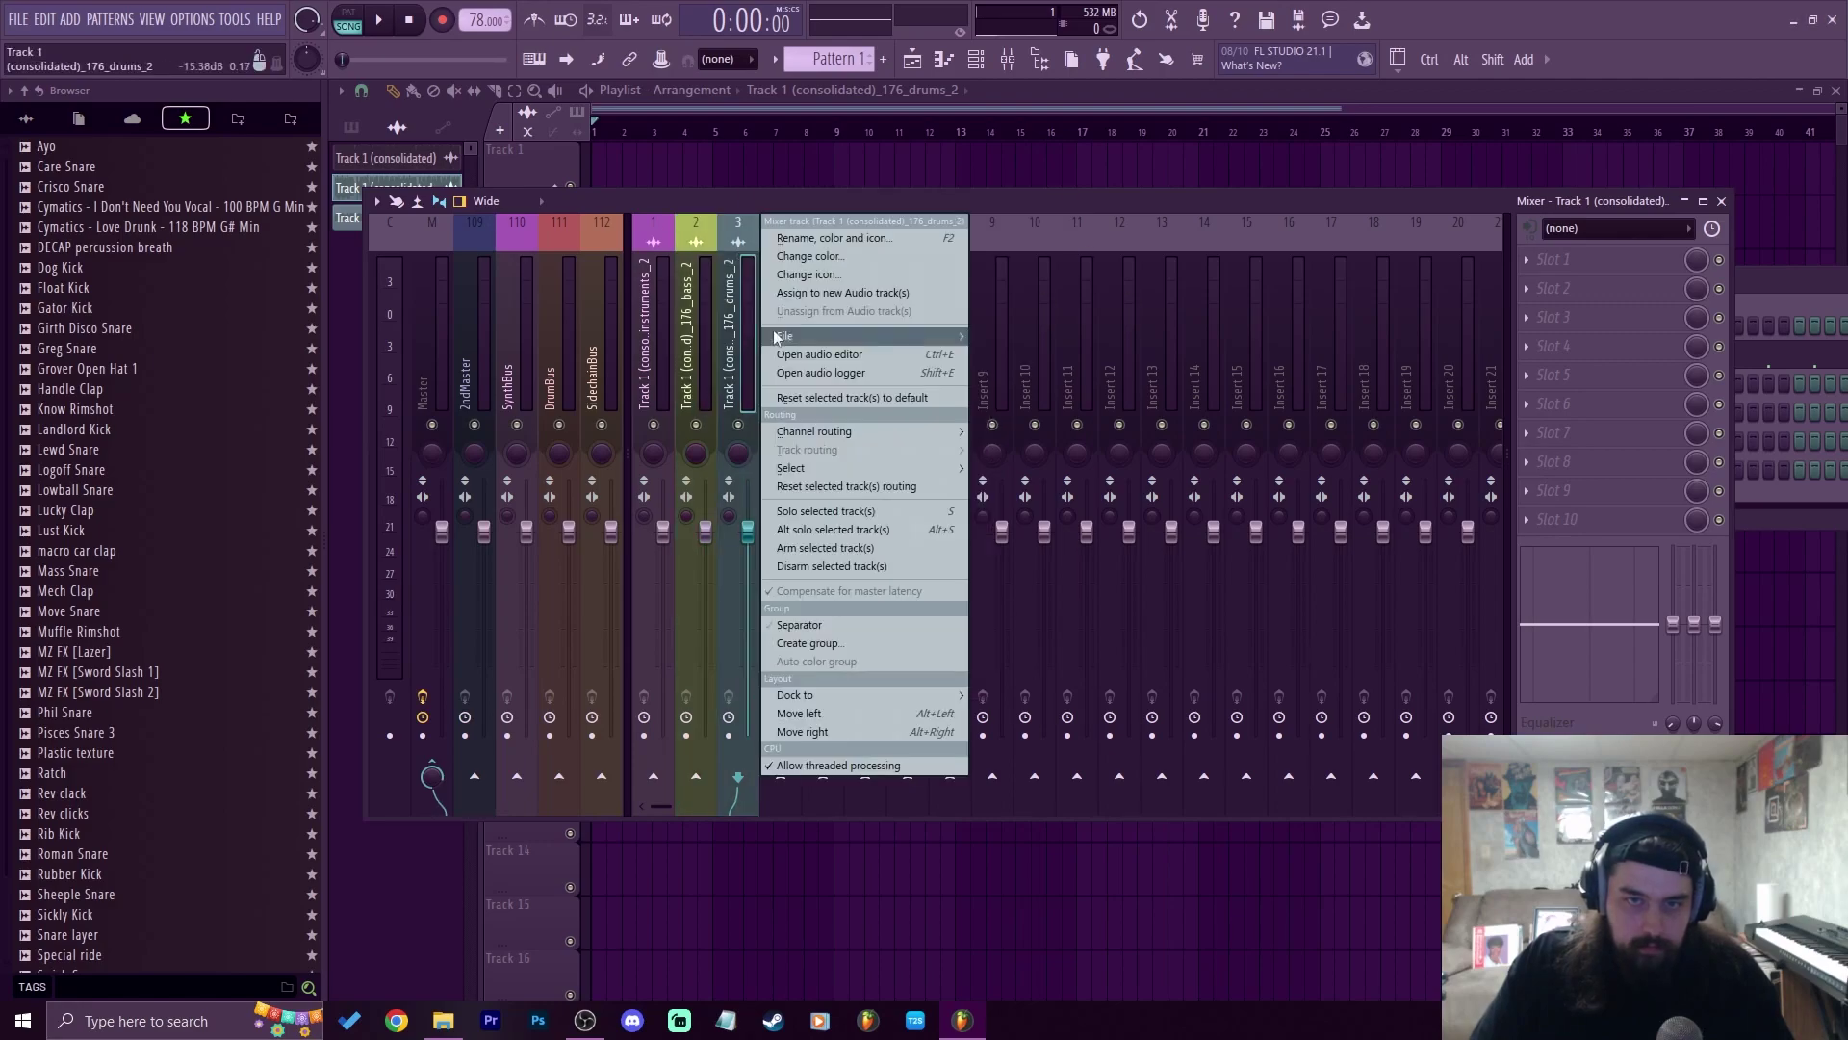
{"action": "left_click", "coordinate": [851, 258]}
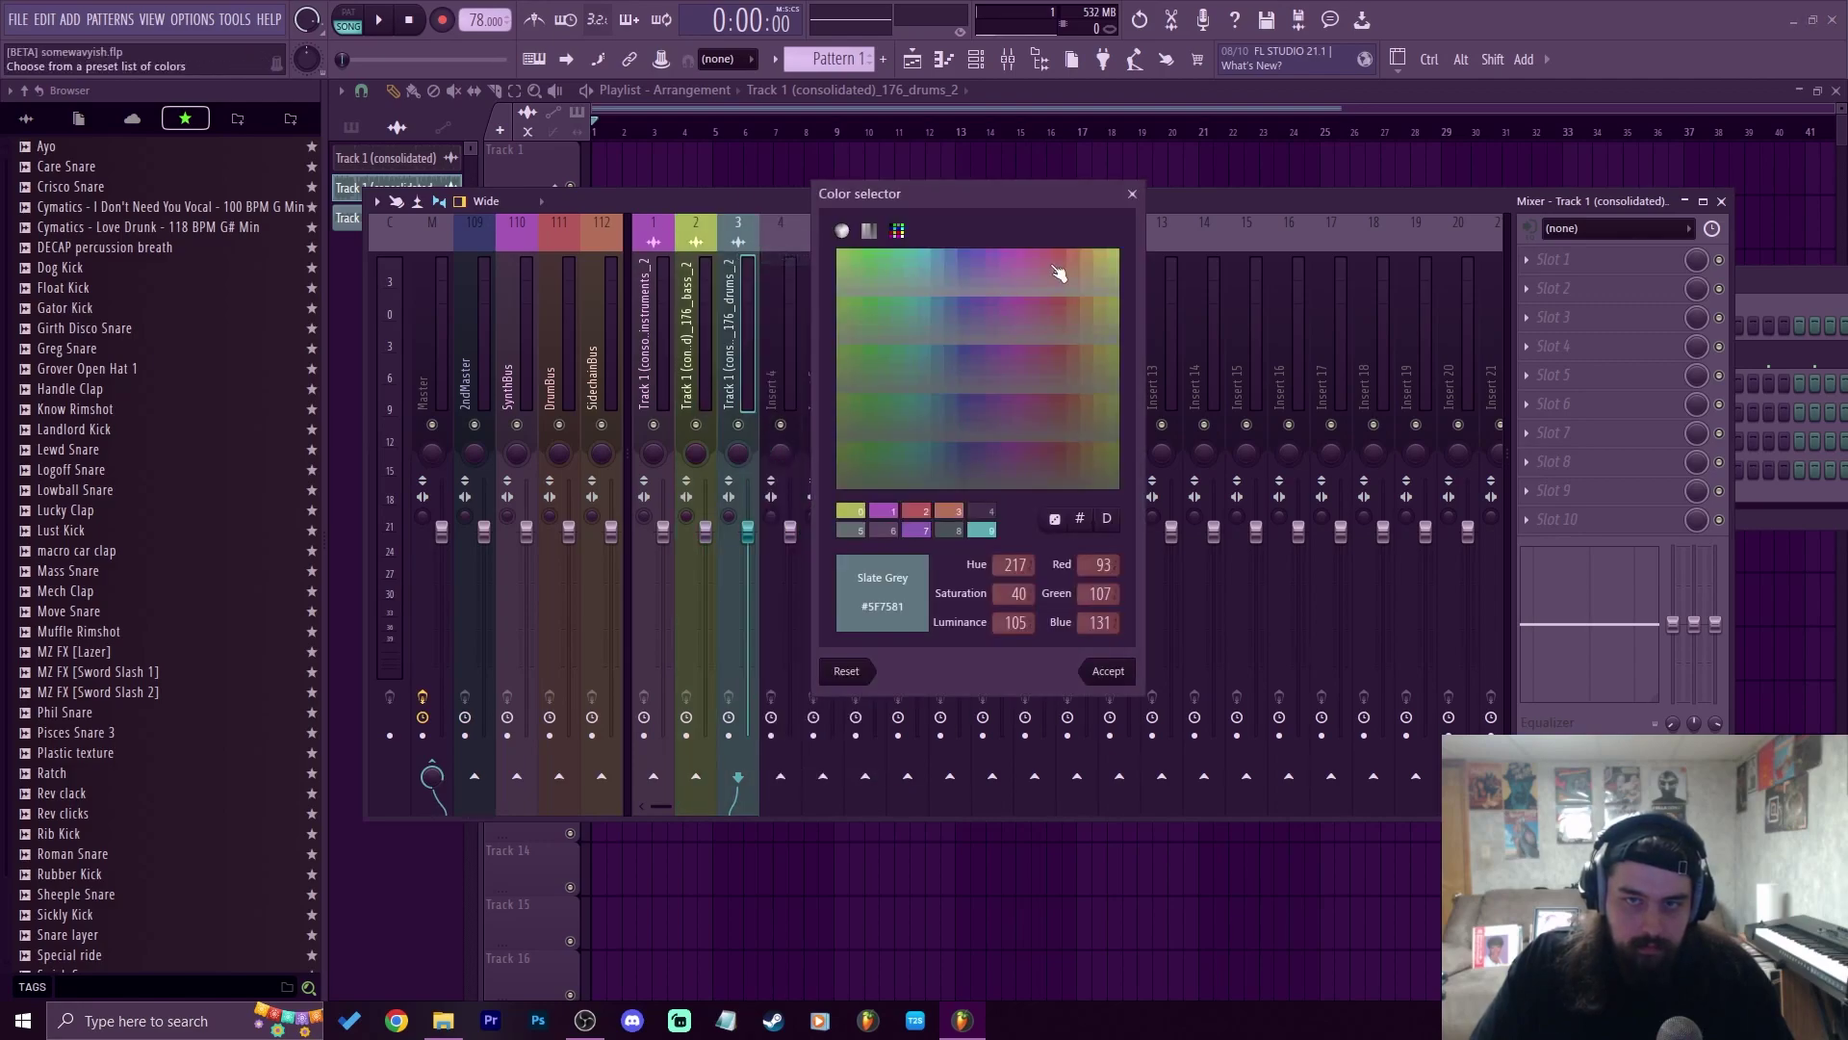
{"action": "left_click", "coordinate": [1105, 671]}
During playback, lower the instruments and drums faders slightly and set the bass fader to about 88% (-2.8 dB)
{"action": "key", "text": "space"}
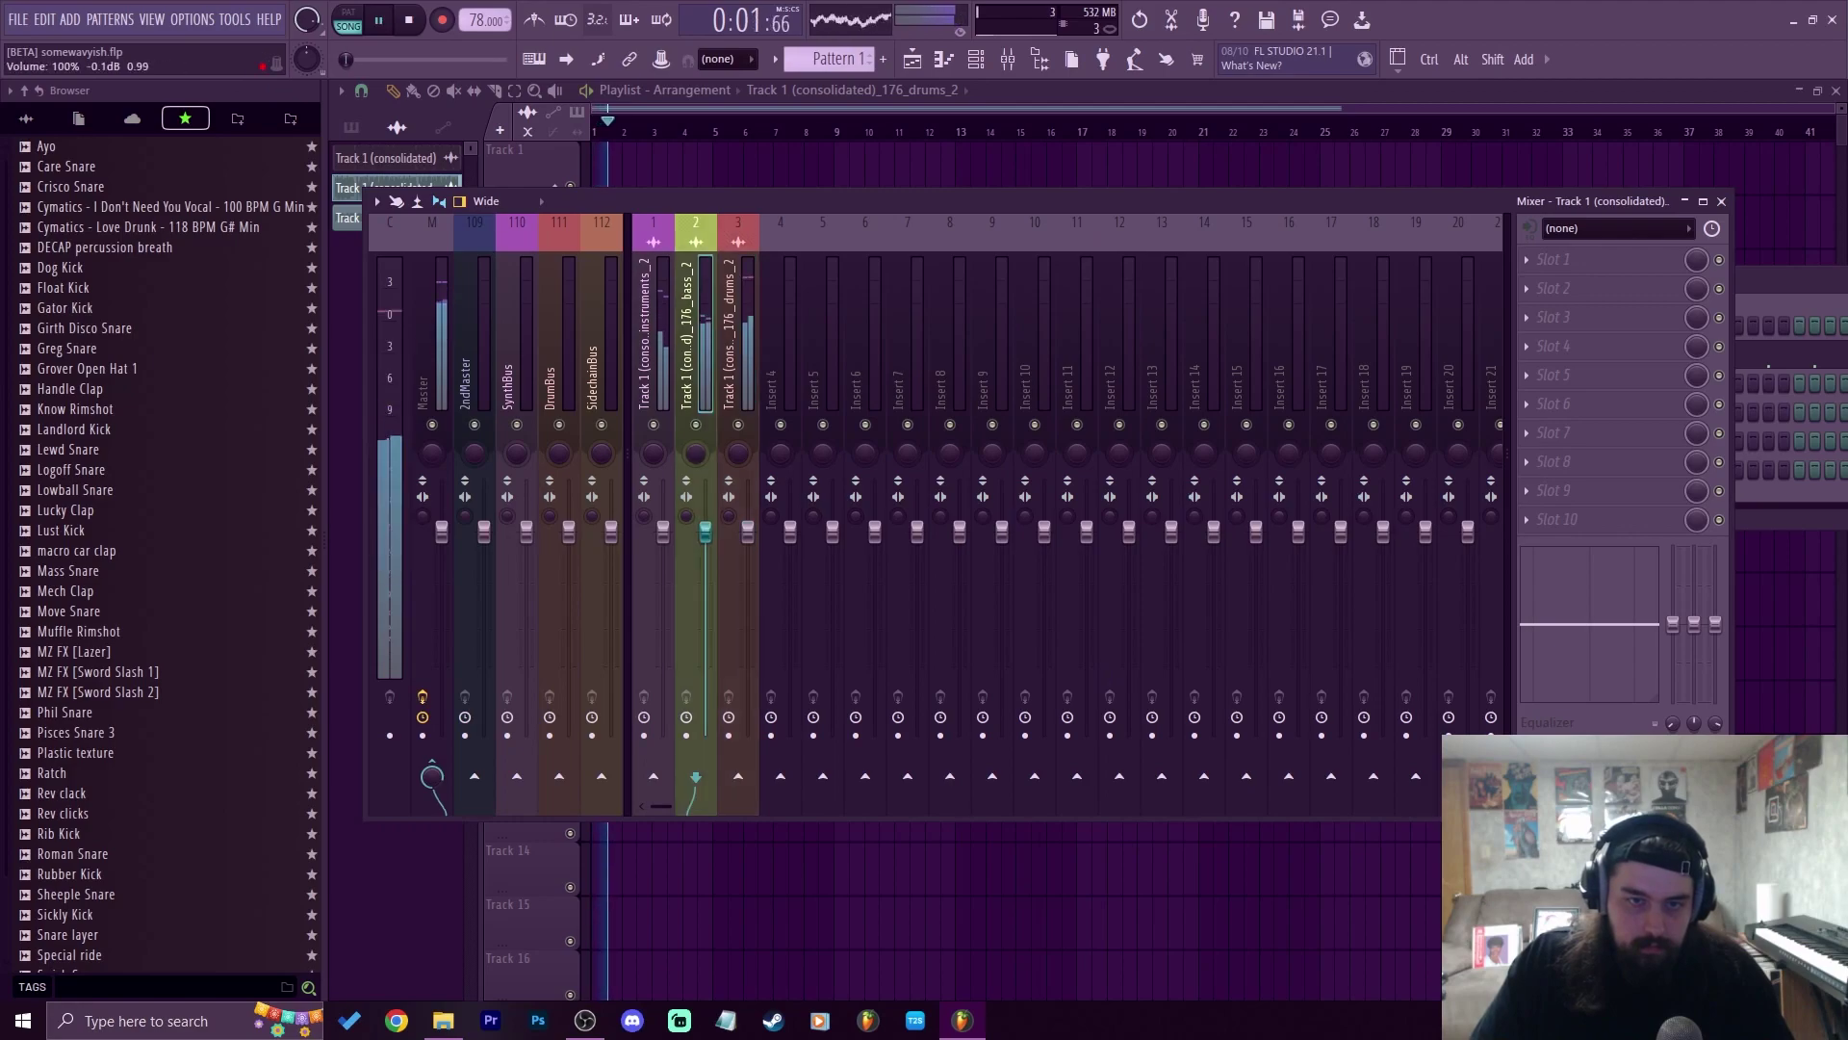
{"action": "left_click_drag", "start_coordinate": [748, 532], "coordinate": [664, 545]}
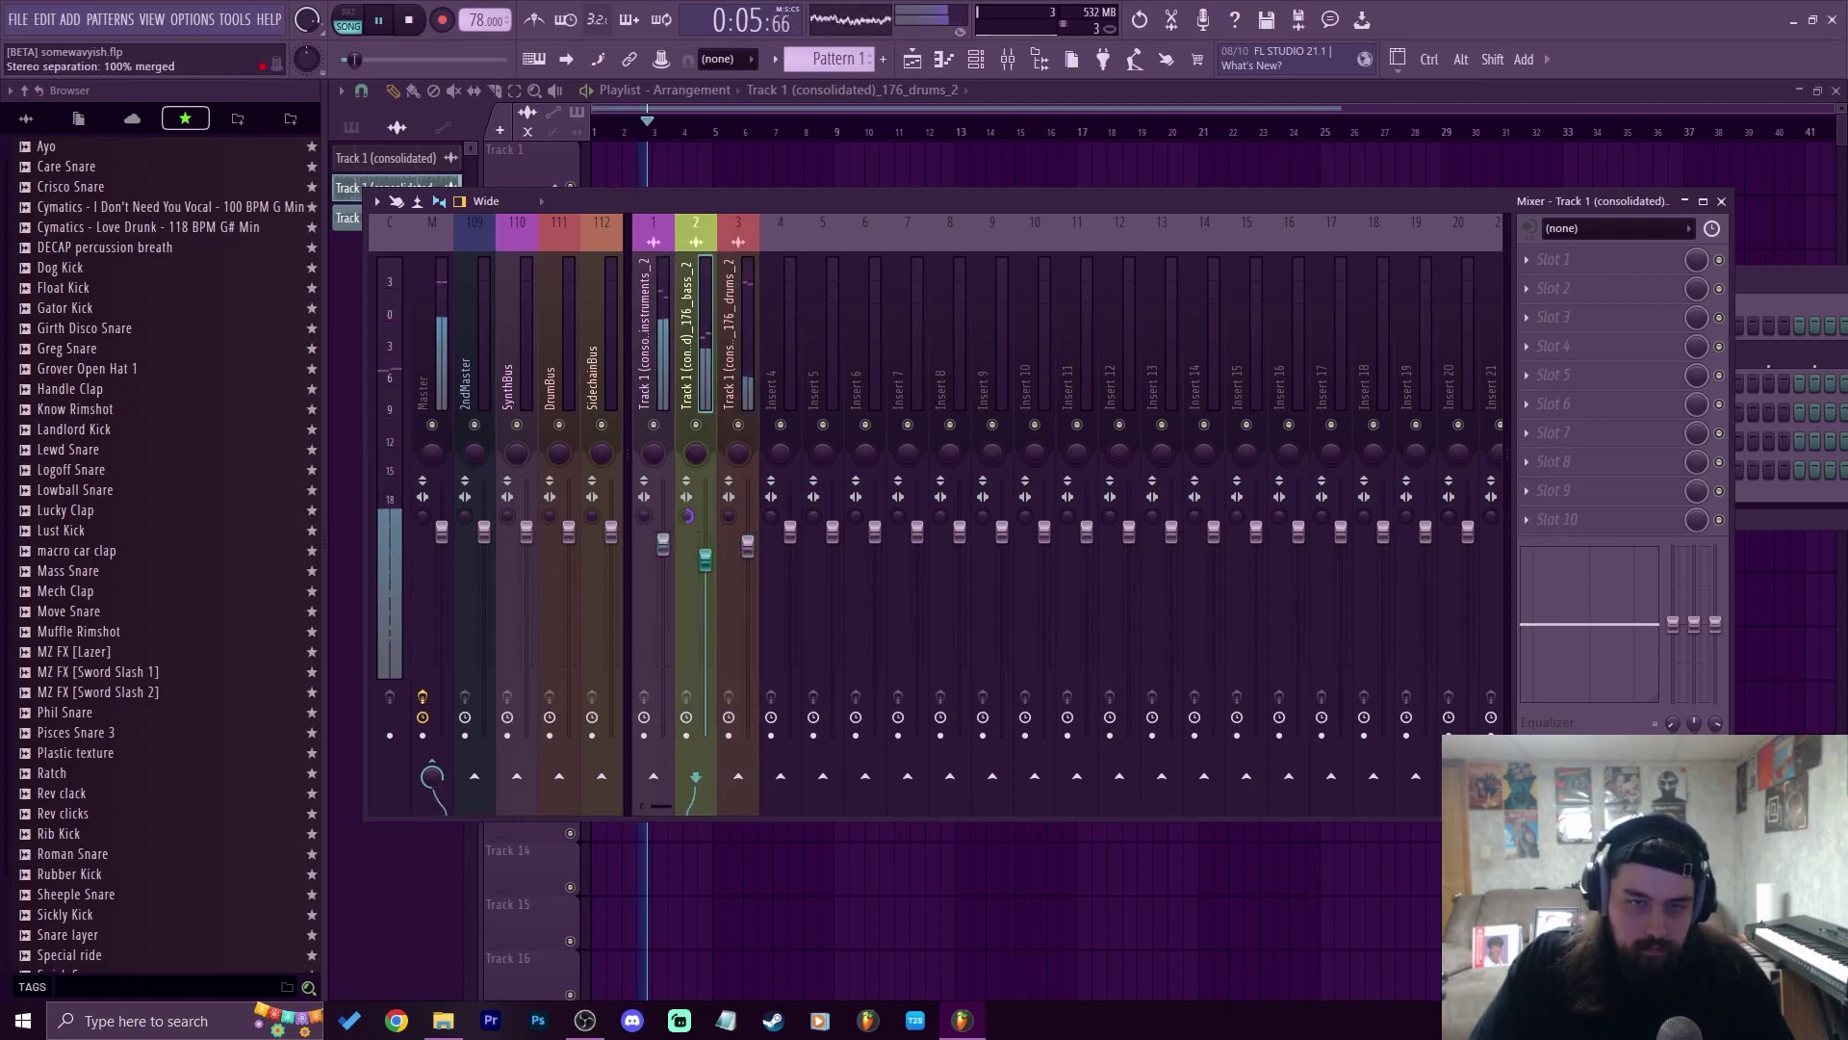
{"action": "right_click", "coordinate": [705, 556]}
{"action": "left_click", "coordinate": [714, 532]}
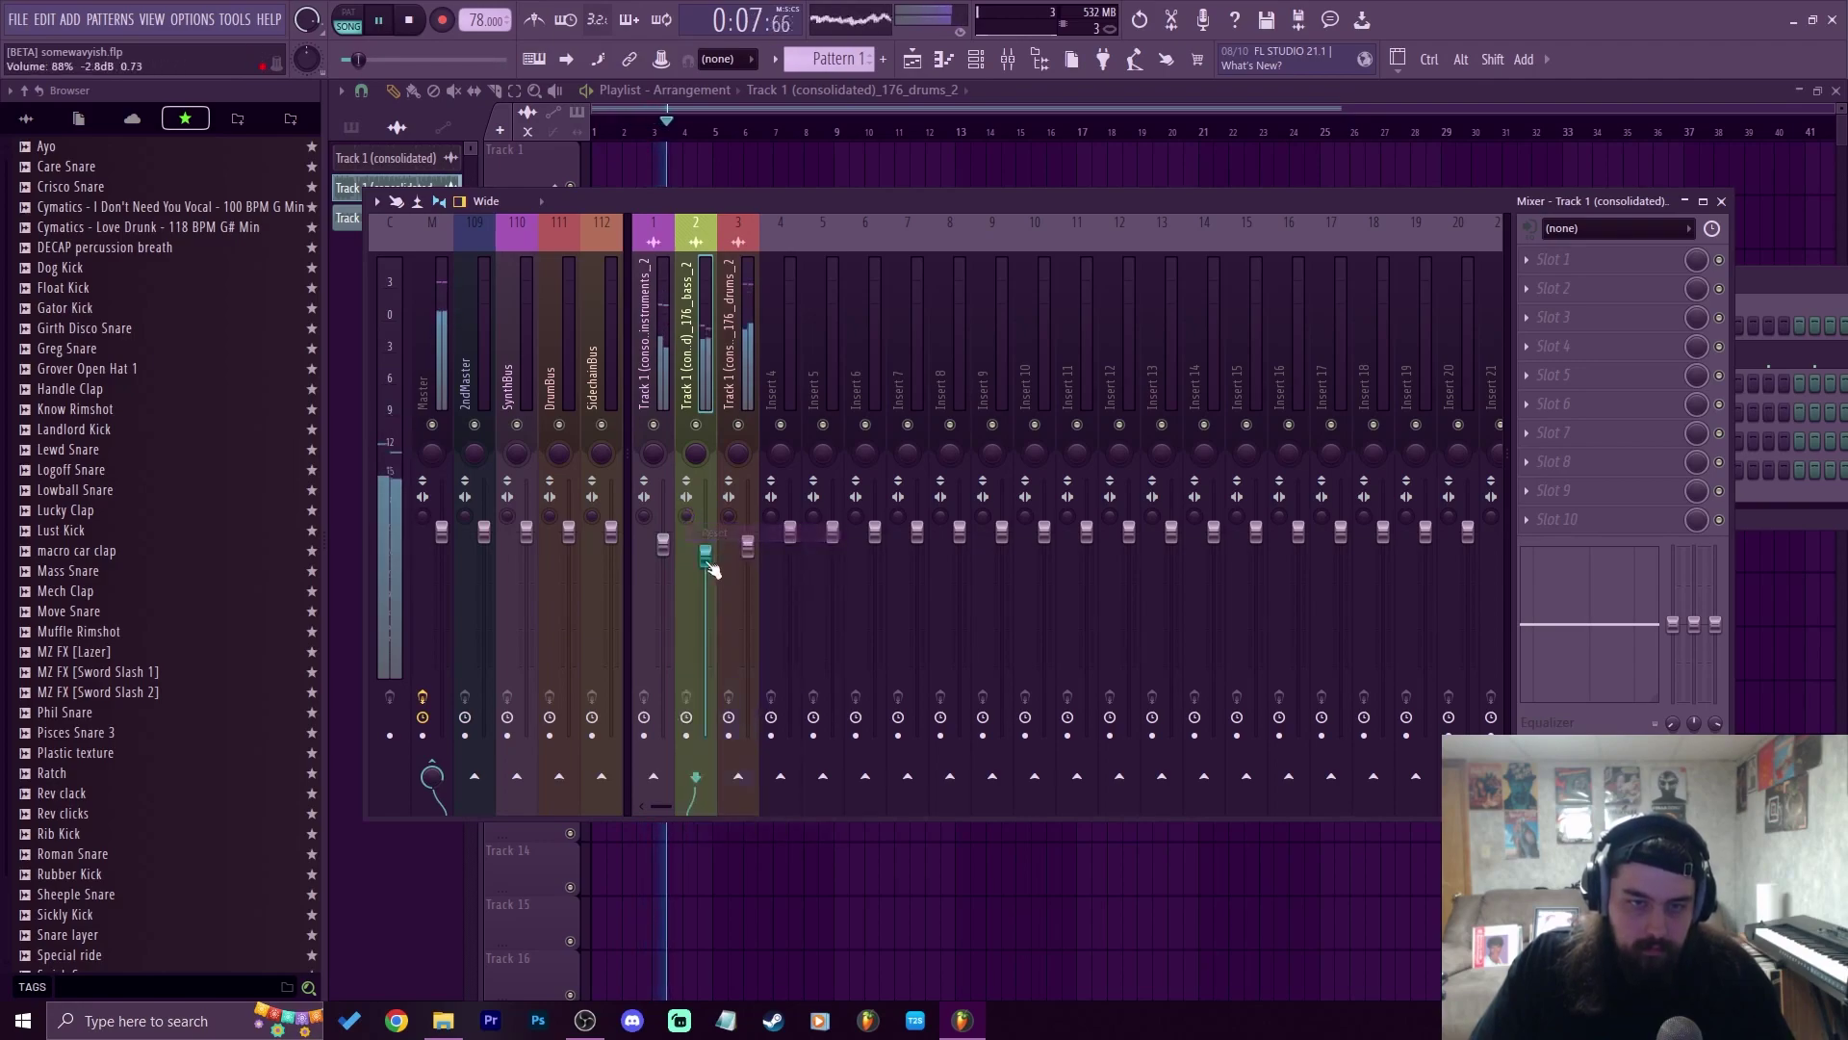
Load RC-20 Retro Color in the drums track's first effect slot, select its Vinyl 3 preset, and stop playback
{"action": "left_click", "coordinate": [1580, 254]}
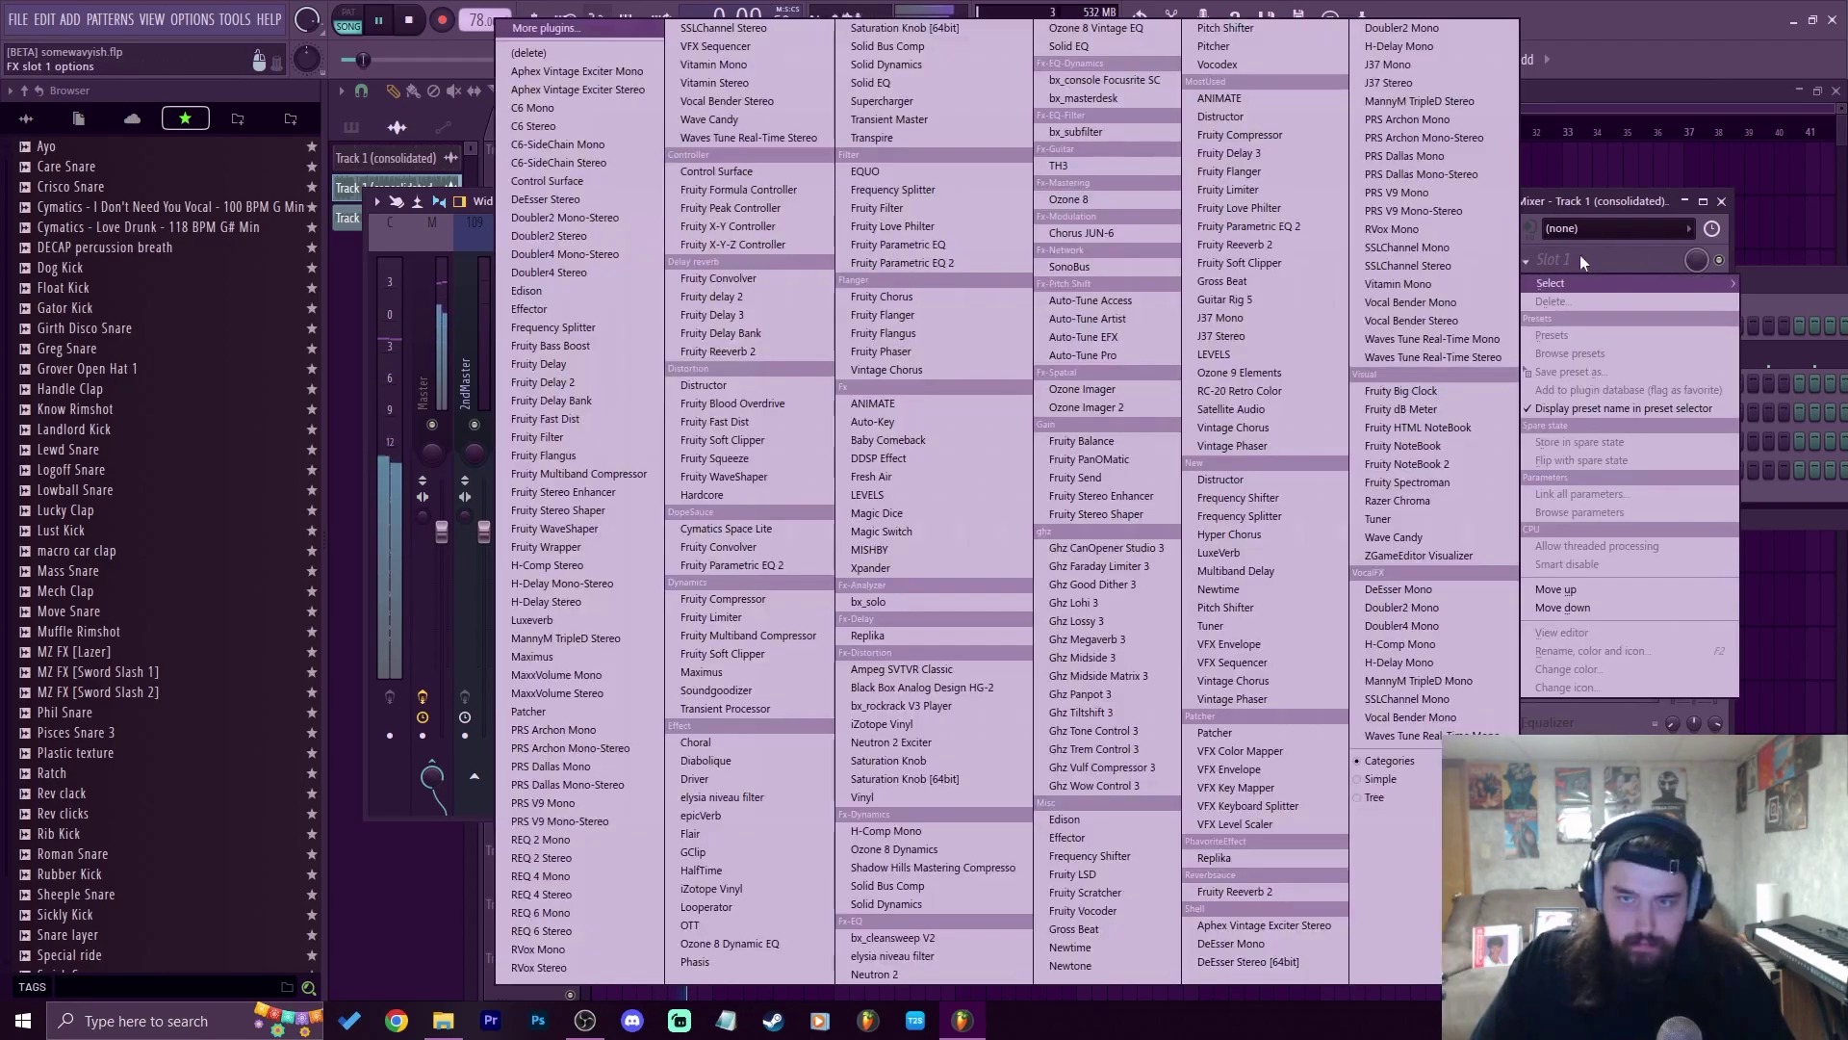
{"action": "left_click", "coordinate": [1242, 391]}
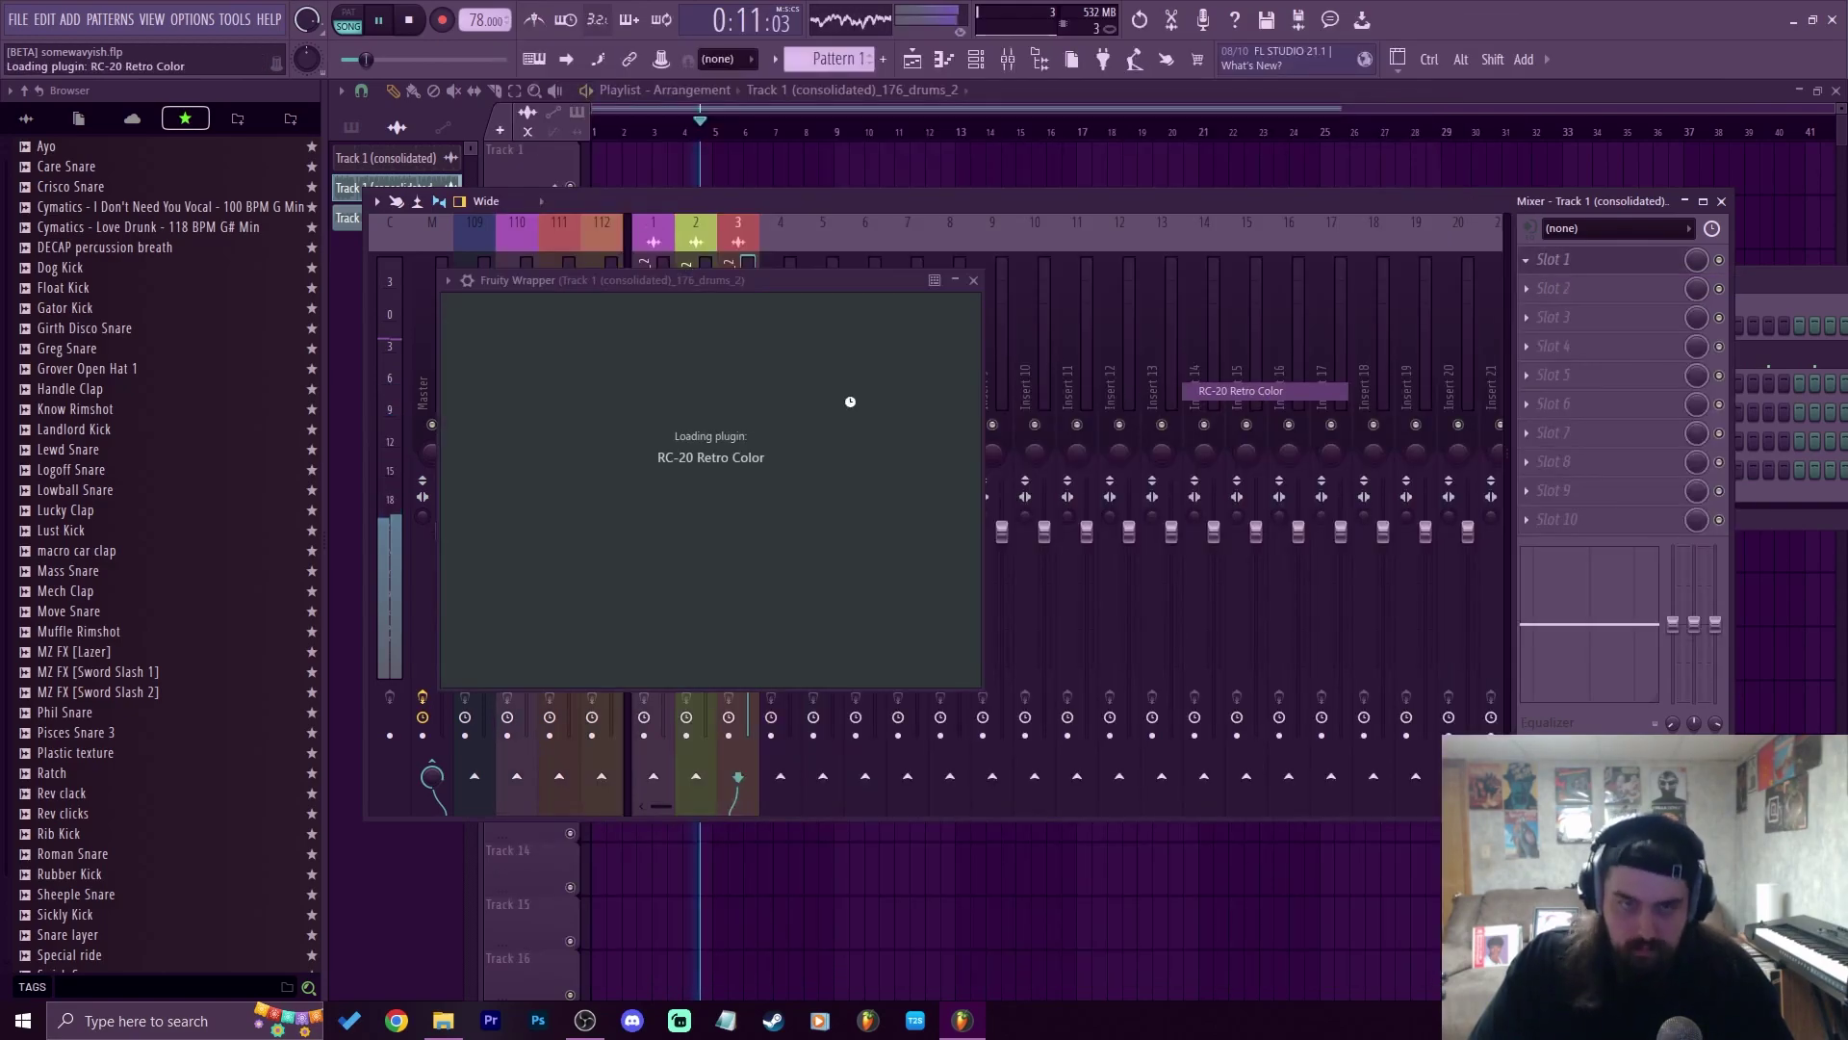
{"action": "left_click", "coordinate": [906, 342]}
{"action": "left_click", "coordinate": [906, 342]}
{"action": "left_click", "coordinate": [930, 849]}
{"action": "key", "text": "space"}
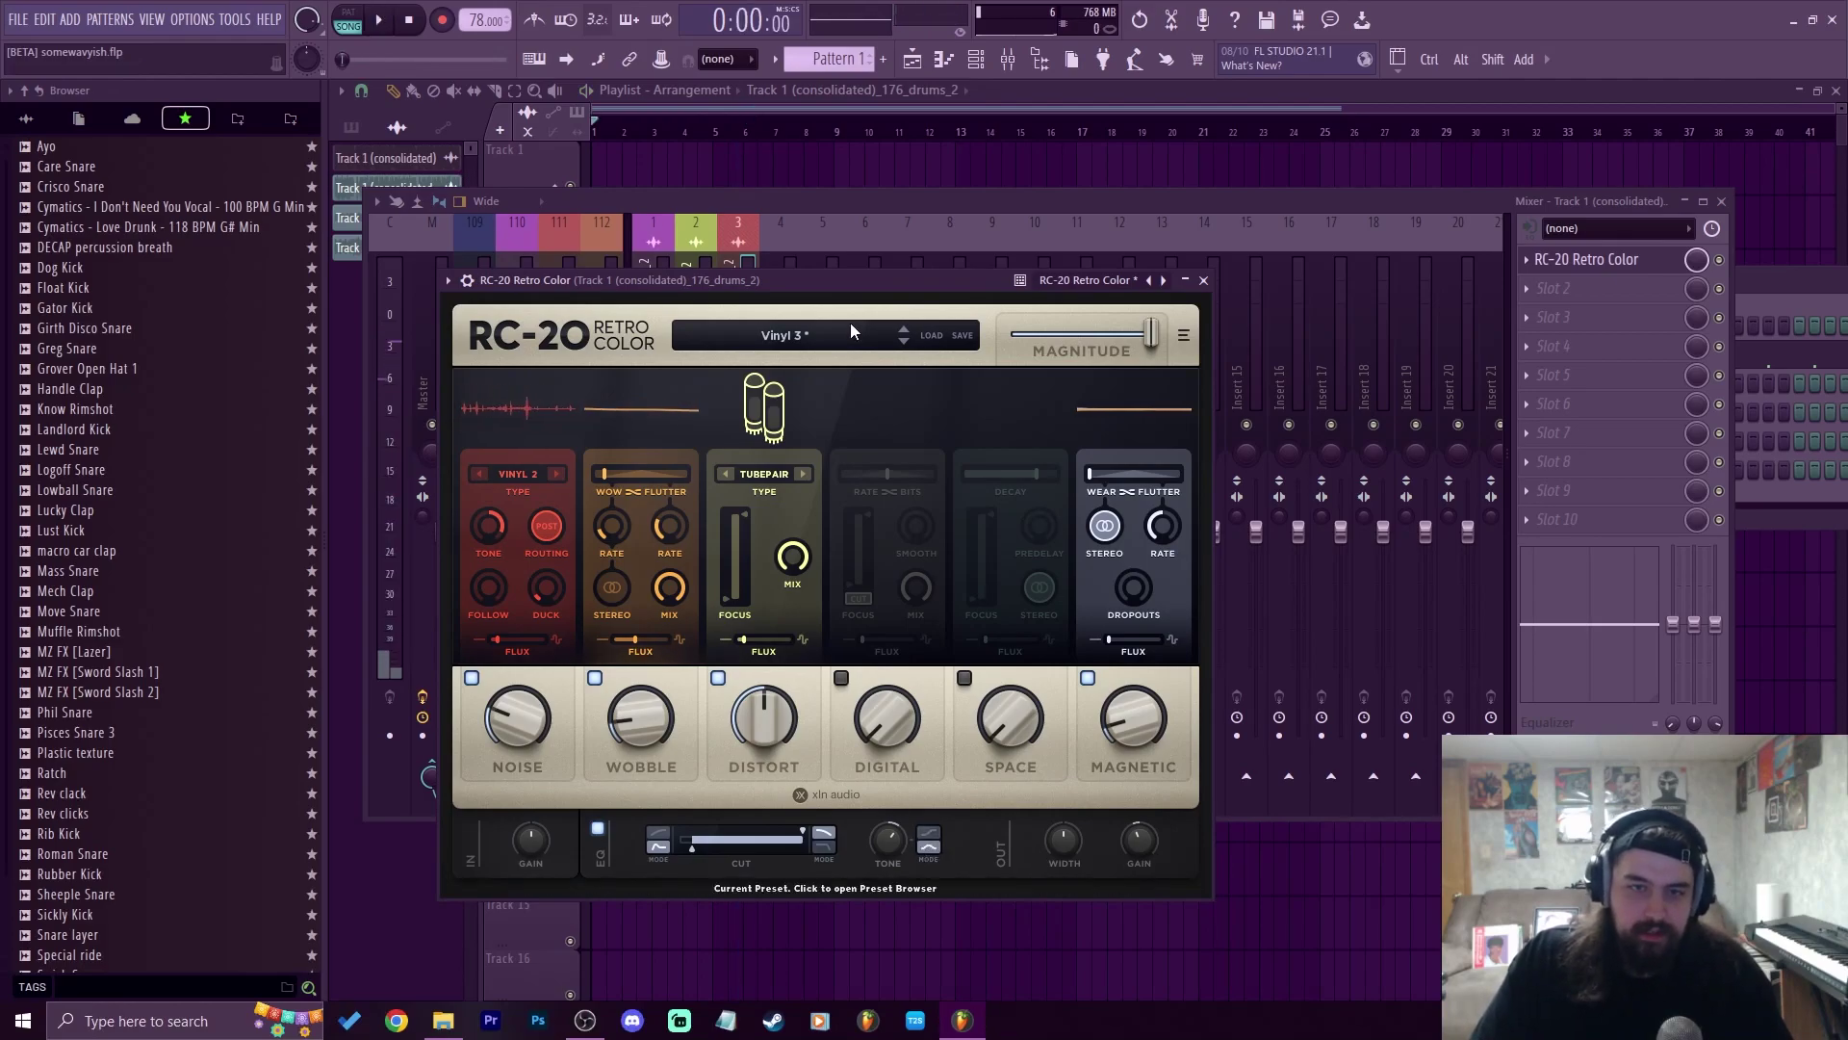
While the song plays, set the EQ tone of the drums' RC-20 to about -6.3 dB and toggle off Magnetic stereo
{"action": "left_click", "coordinate": [781, 255]}
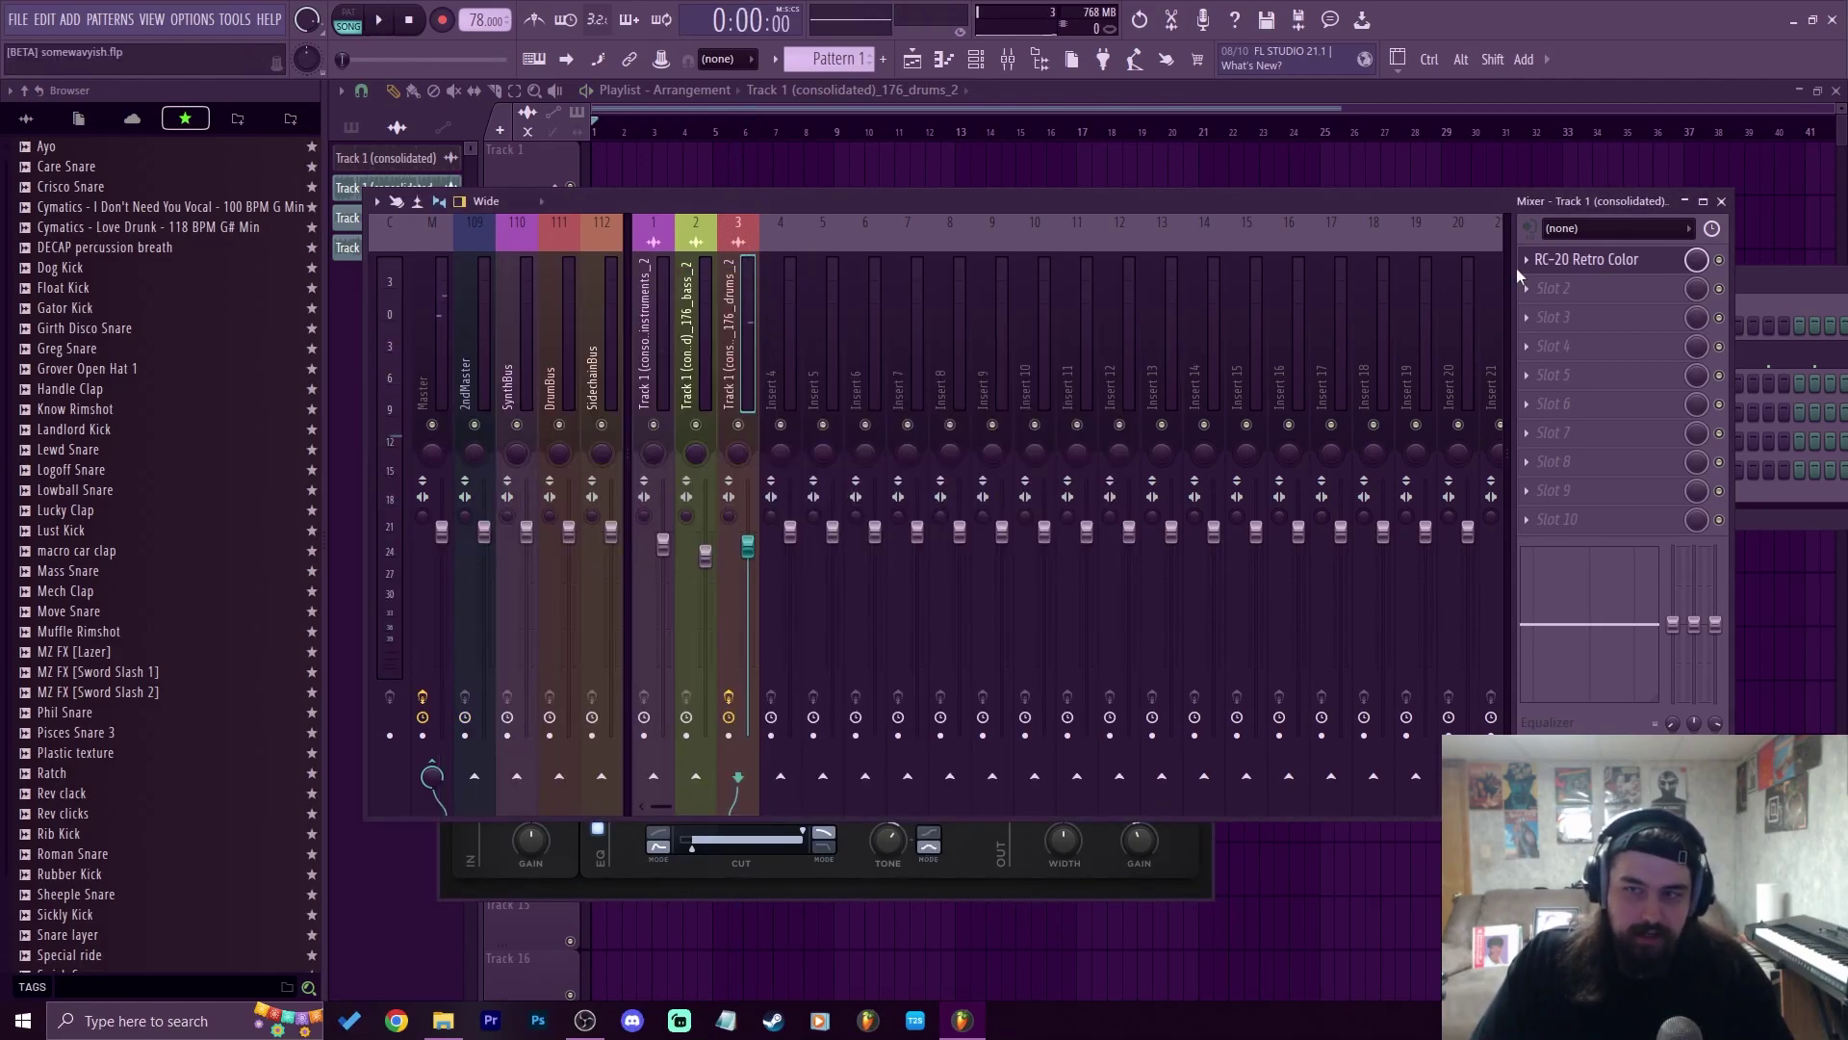
{"action": "left_click", "coordinate": [1602, 260]}
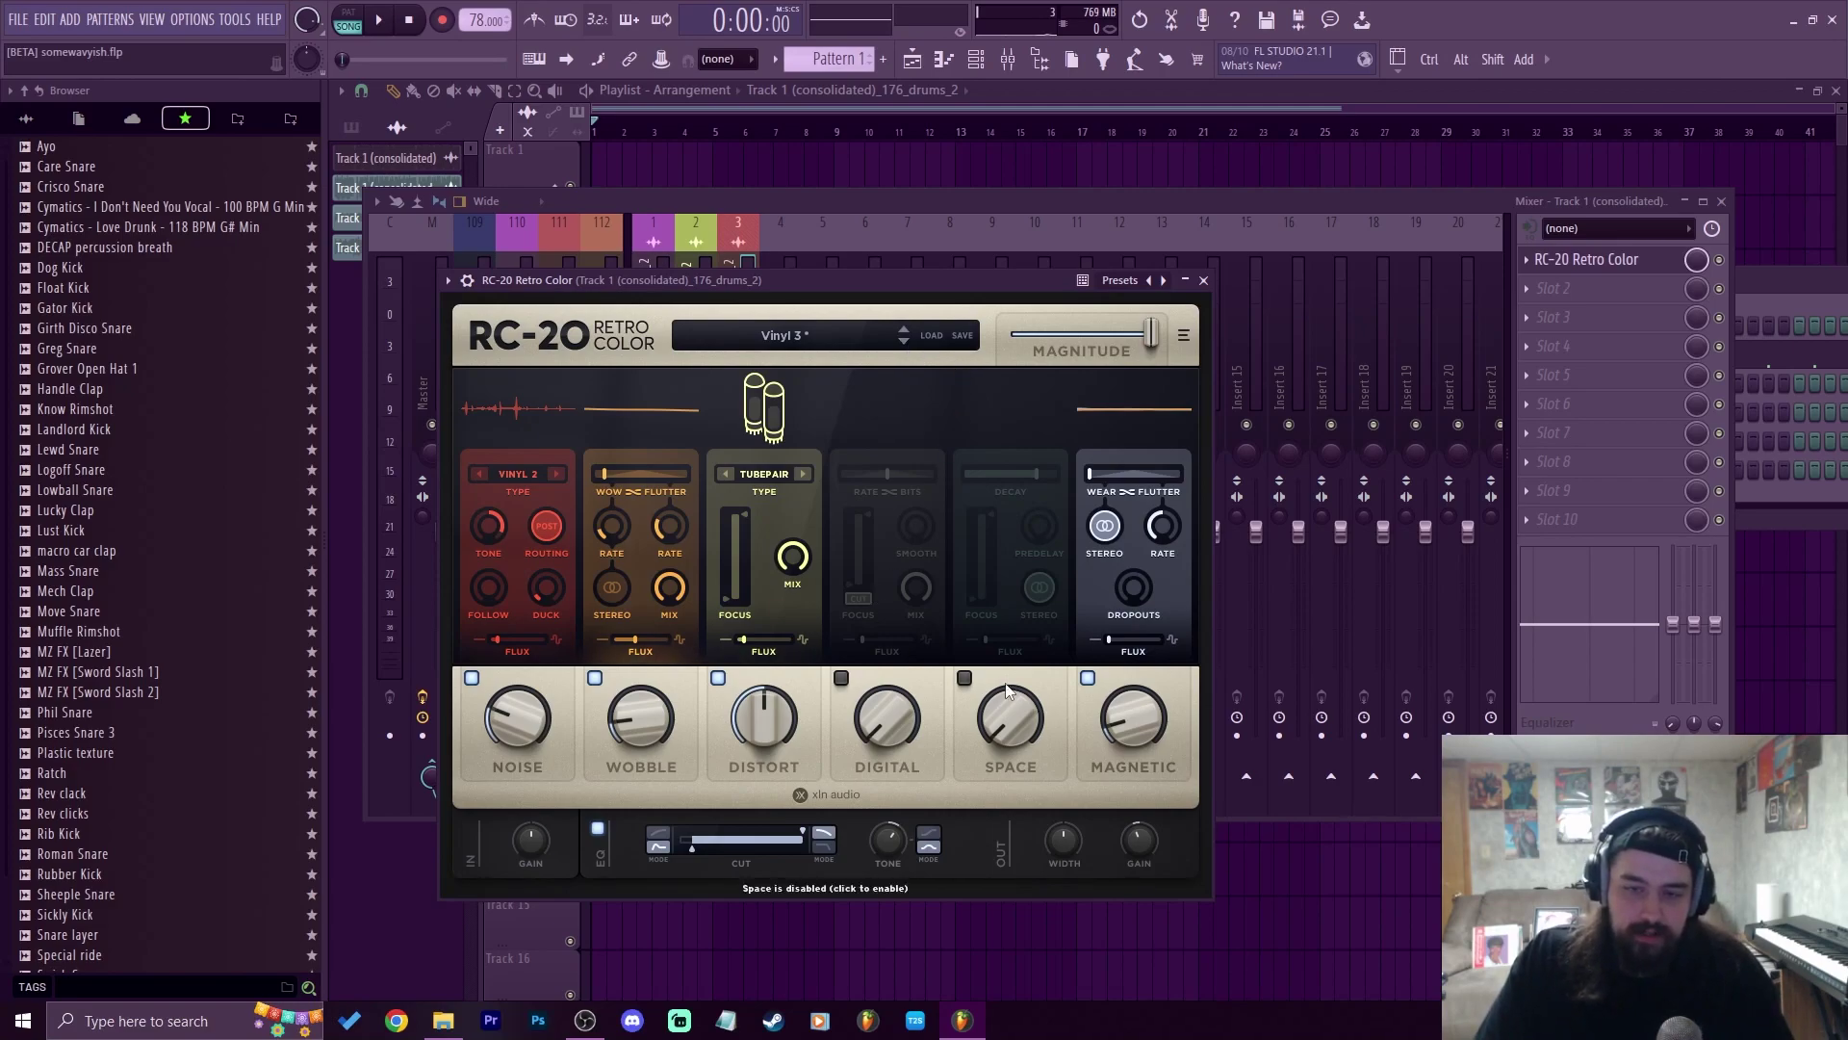
{"action": "key", "text": "space"}
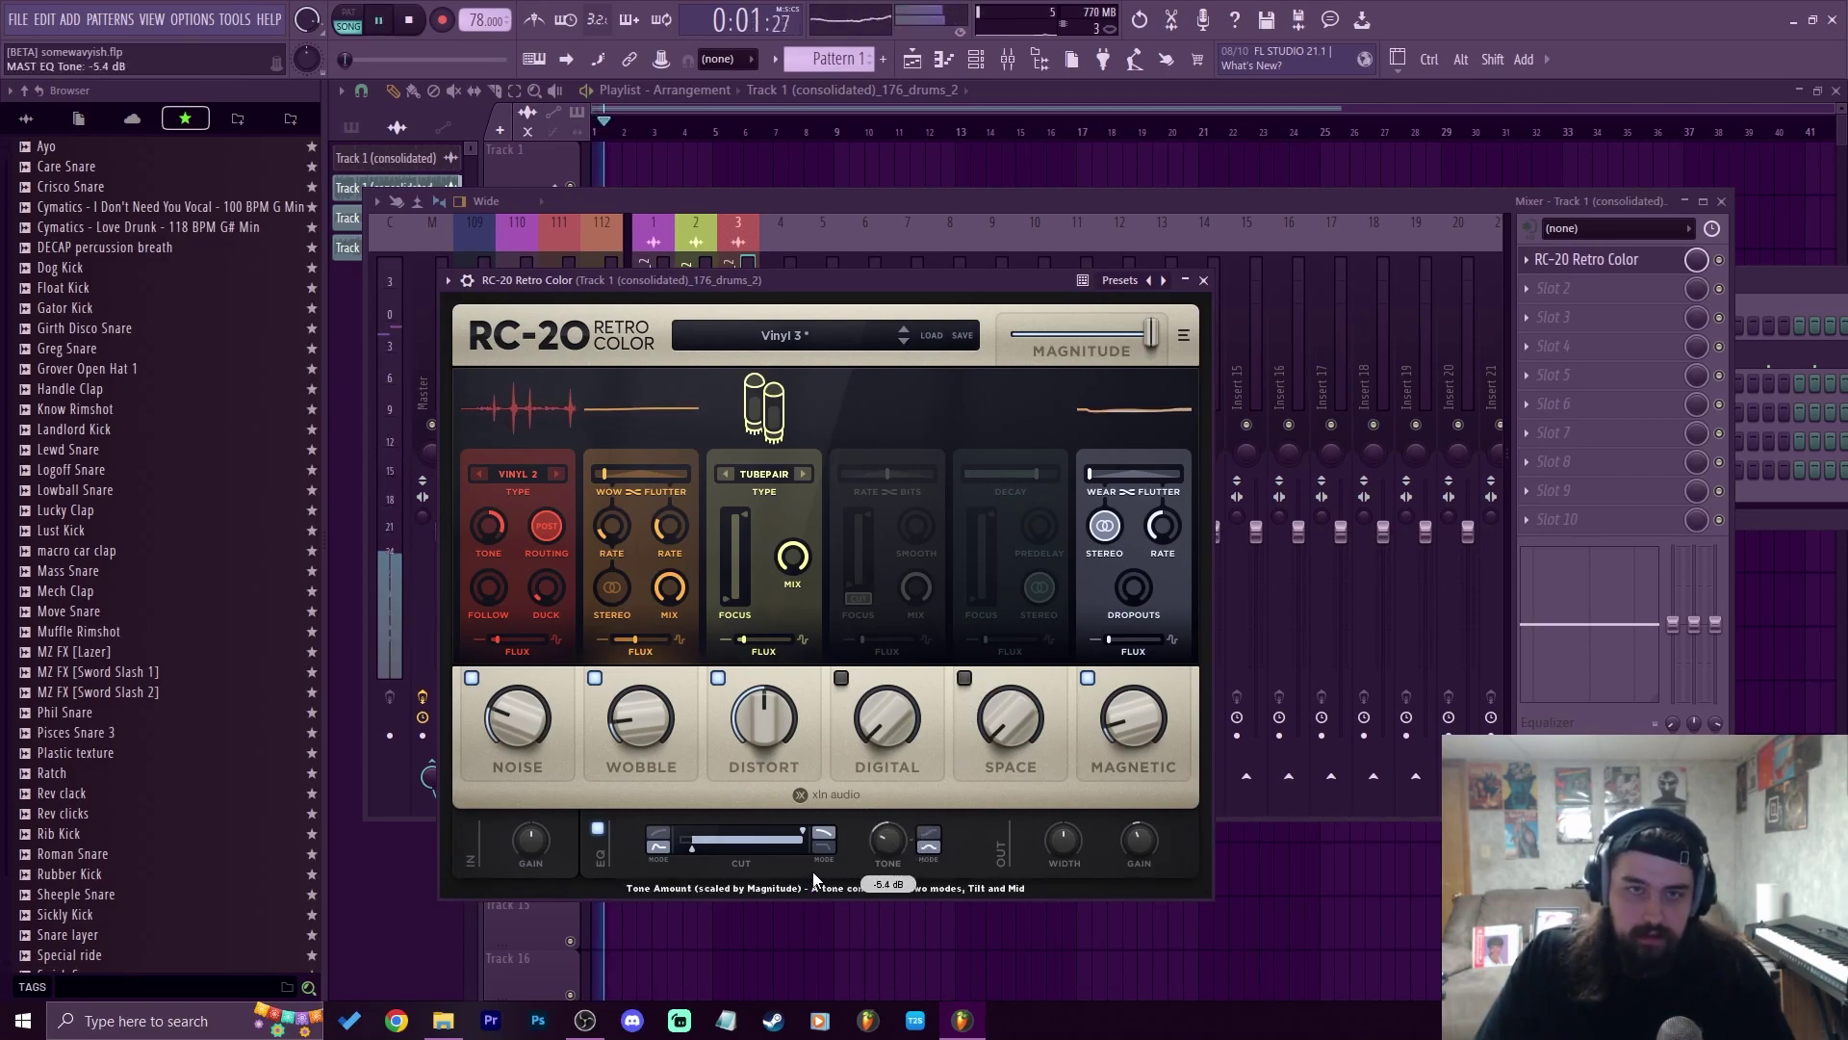
{"action": "left_click_drag", "start_coordinate": [813, 869], "coordinate": [771, 847]}
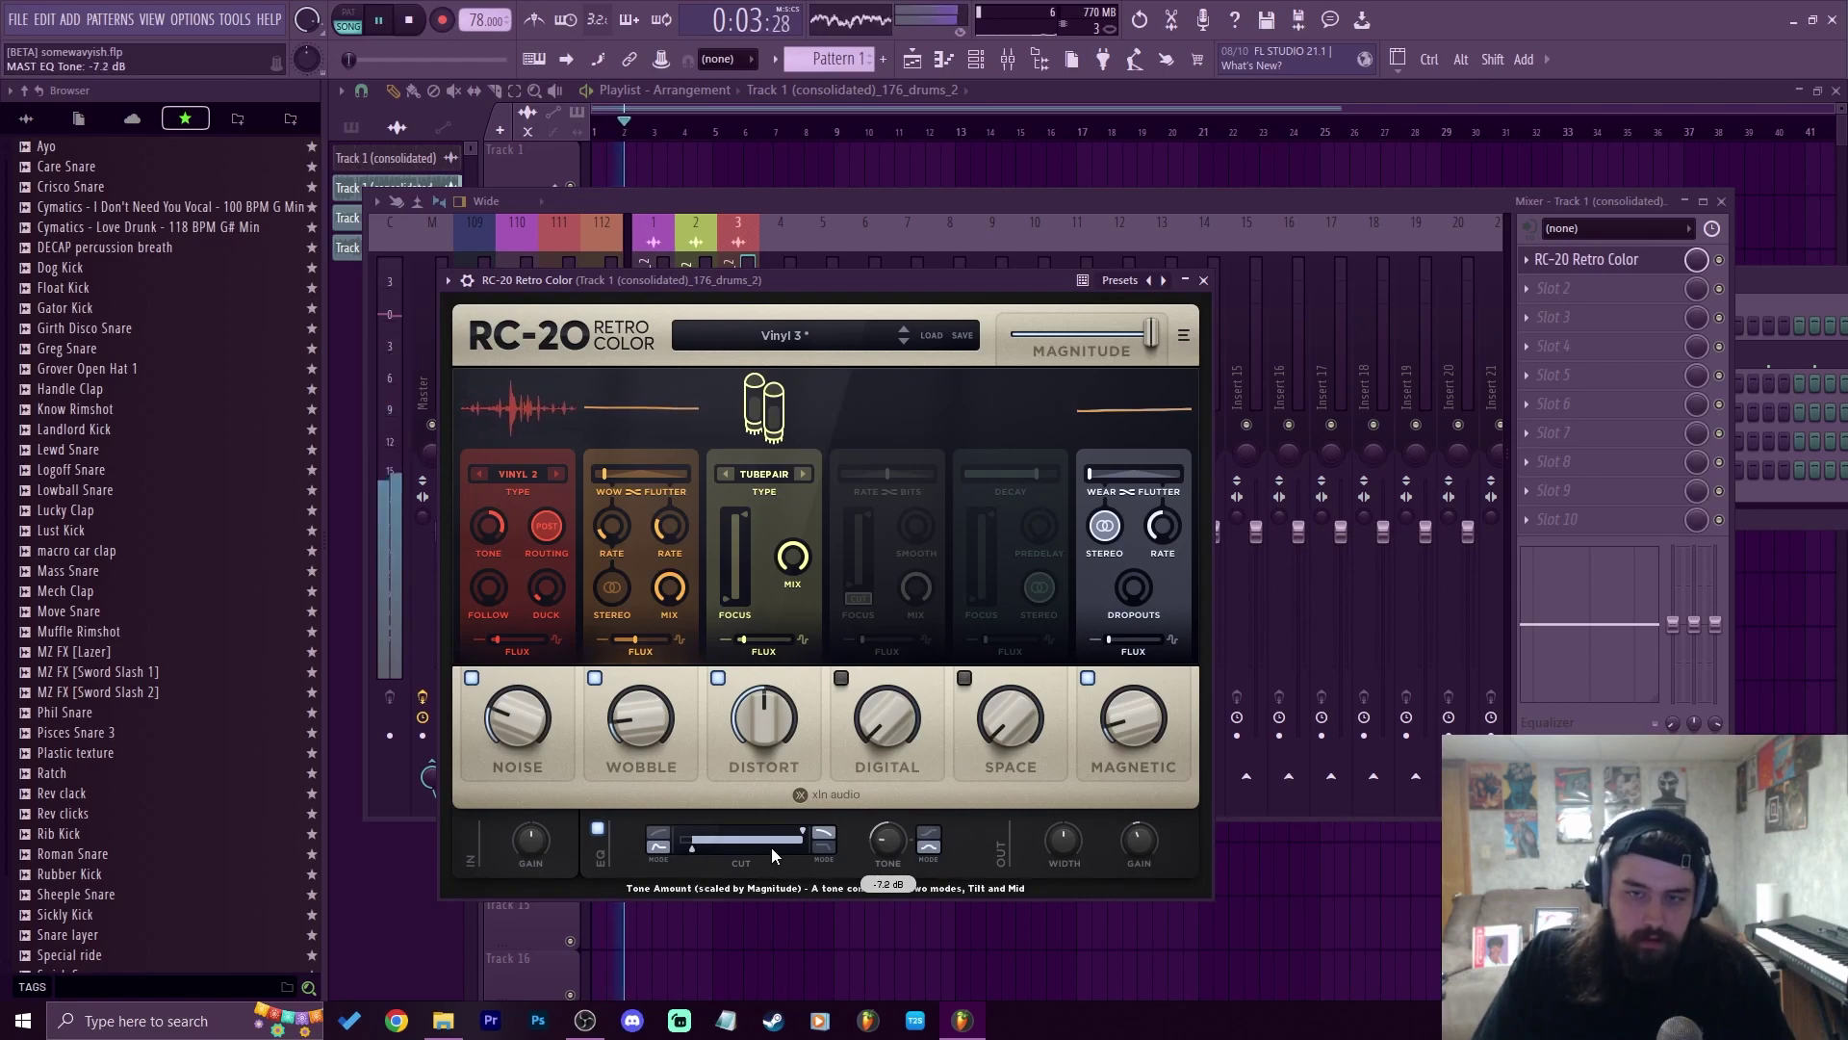
{"action": "left_click", "coordinate": [1105, 527]}
{"action": "left_click_drag", "start_coordinate": [883, 843], "coordinate": [897, 834]}
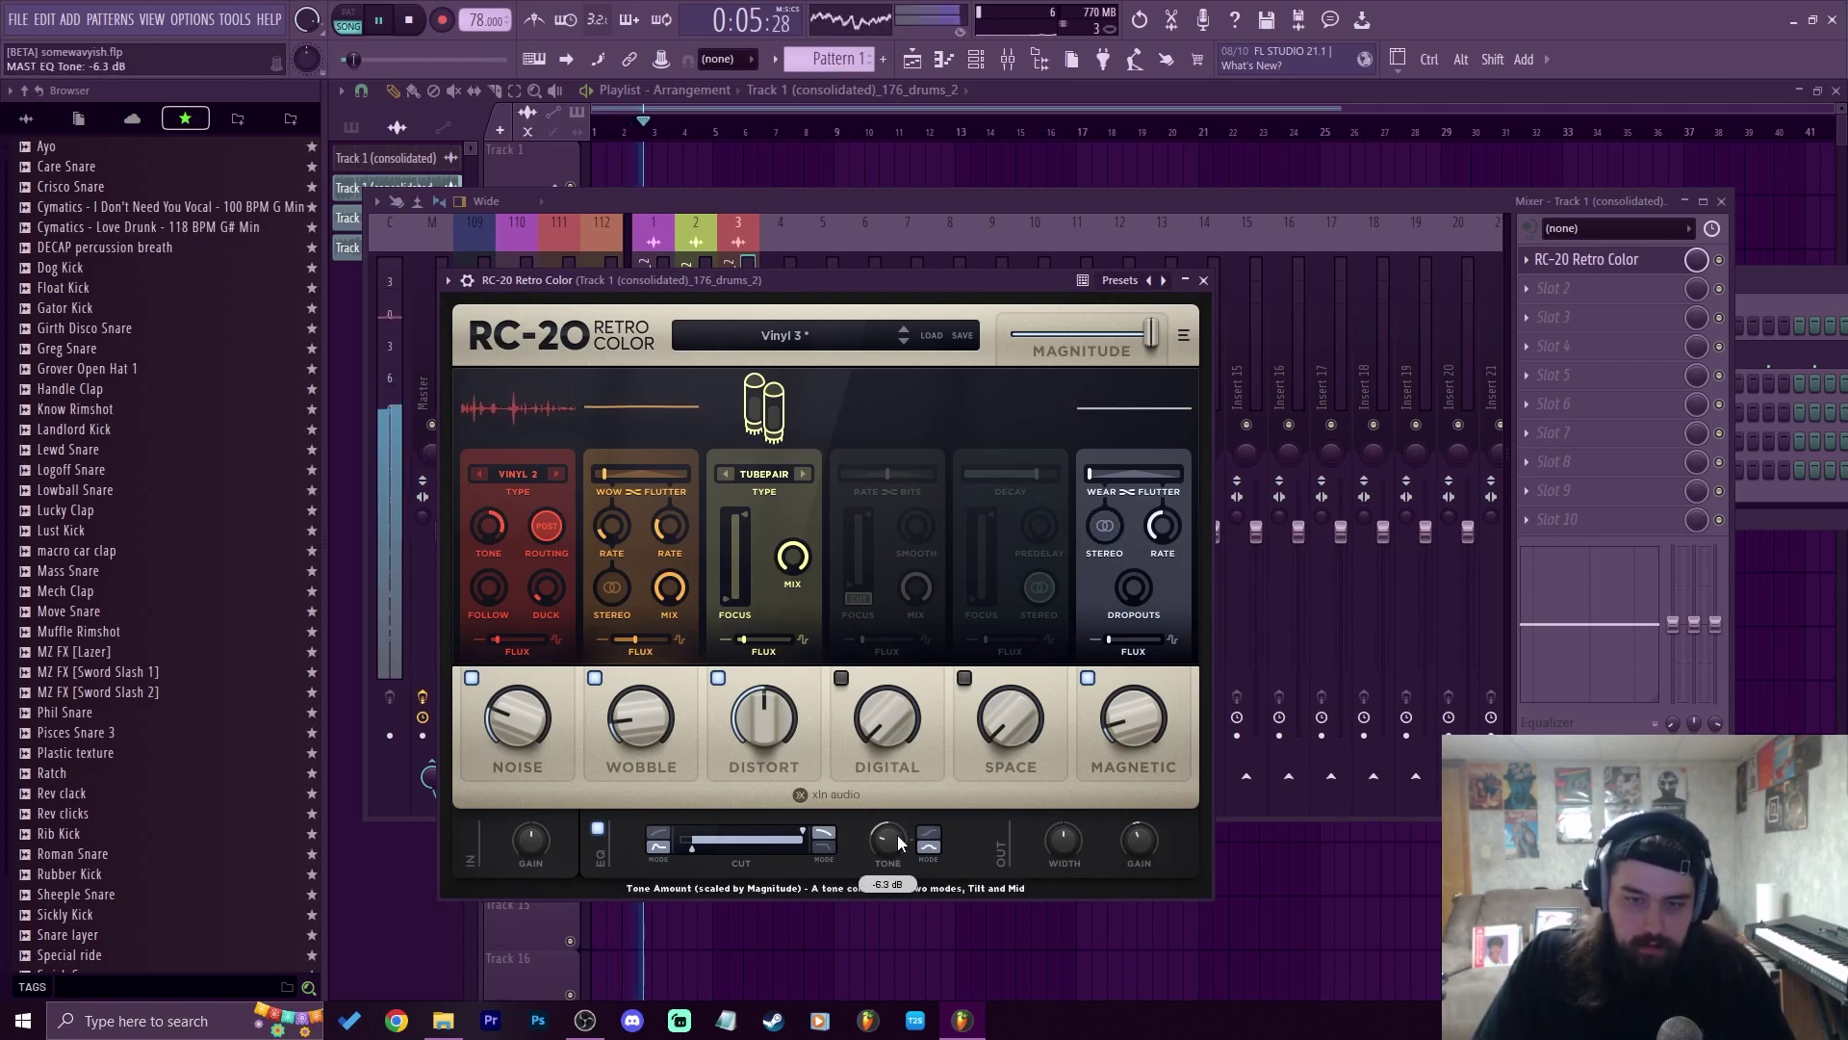
Set the drums' Space effect to 15% in mono with its high filter near 11992 Hz, and fine-tune the EQ tone to -6.1 dB
{"action": "left_click_drag", "start_coordinate": [1001, 737], "coordinate": [1002, 712]}
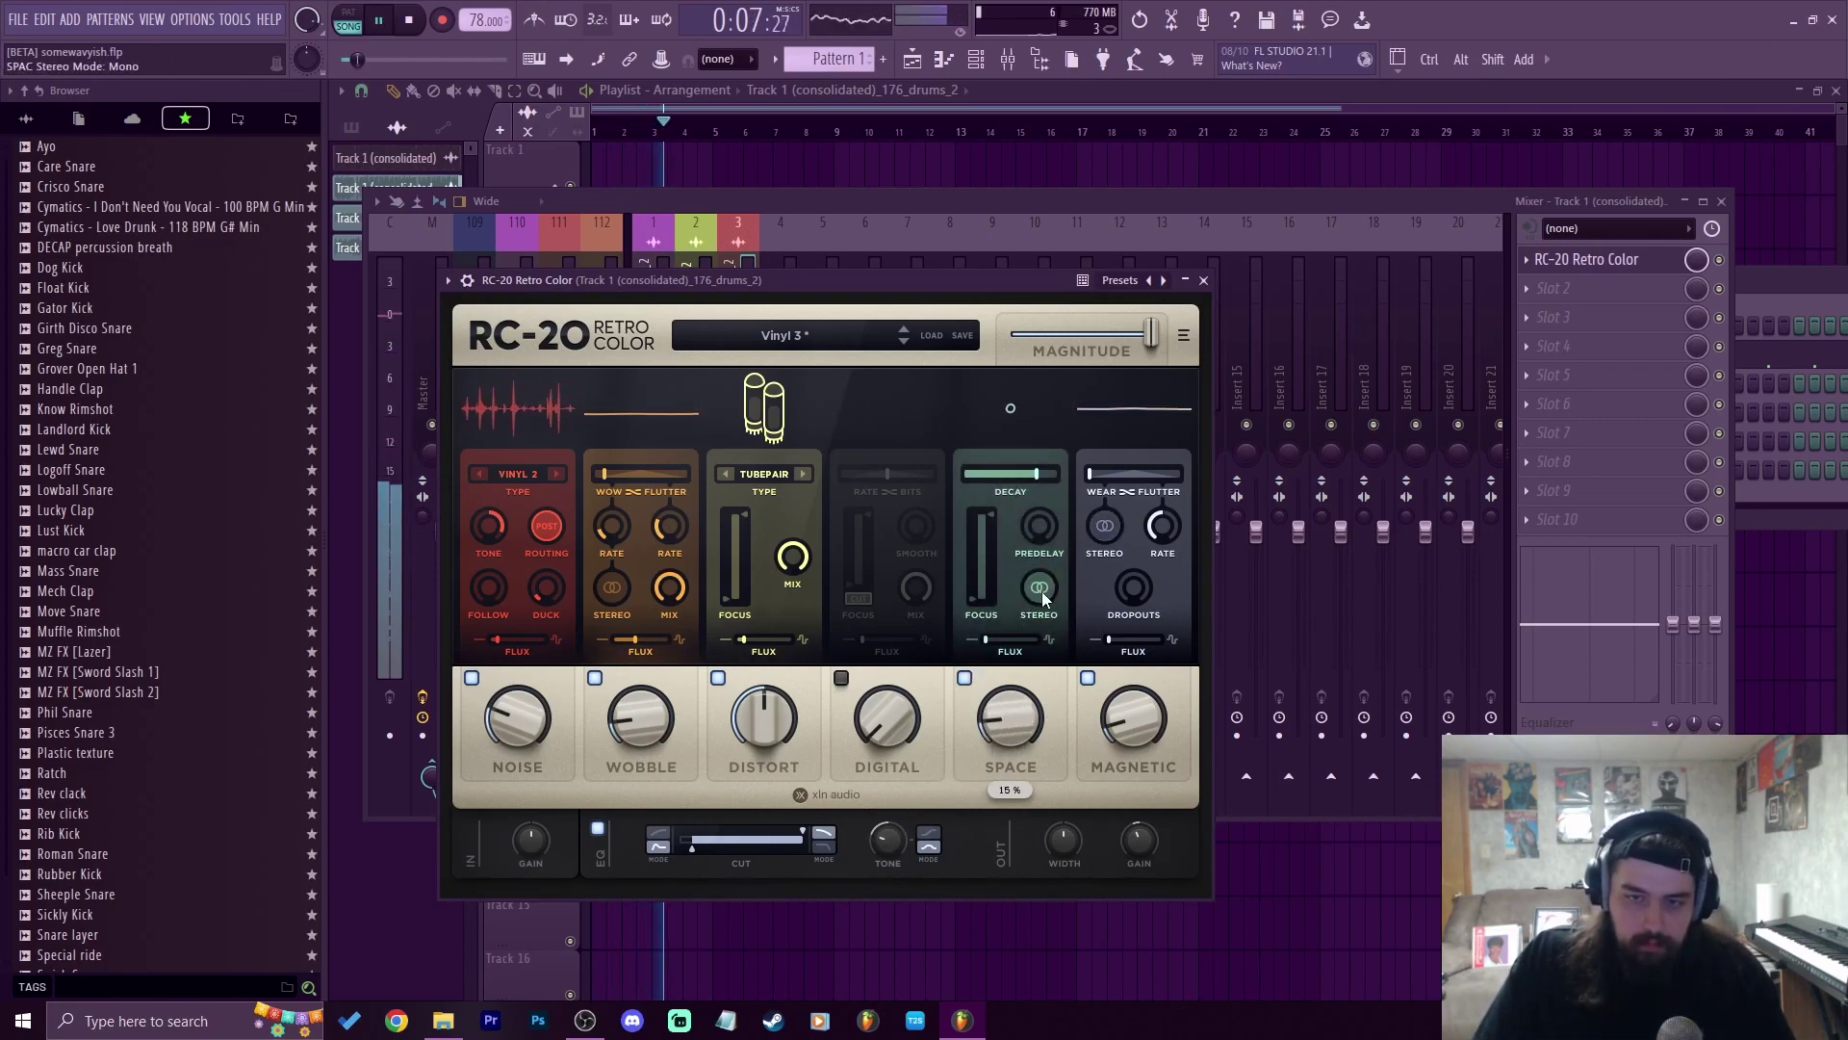
{"action": "left_click_drag", "start_coordinate": [985, 517], "coordinate": [977, 527]}
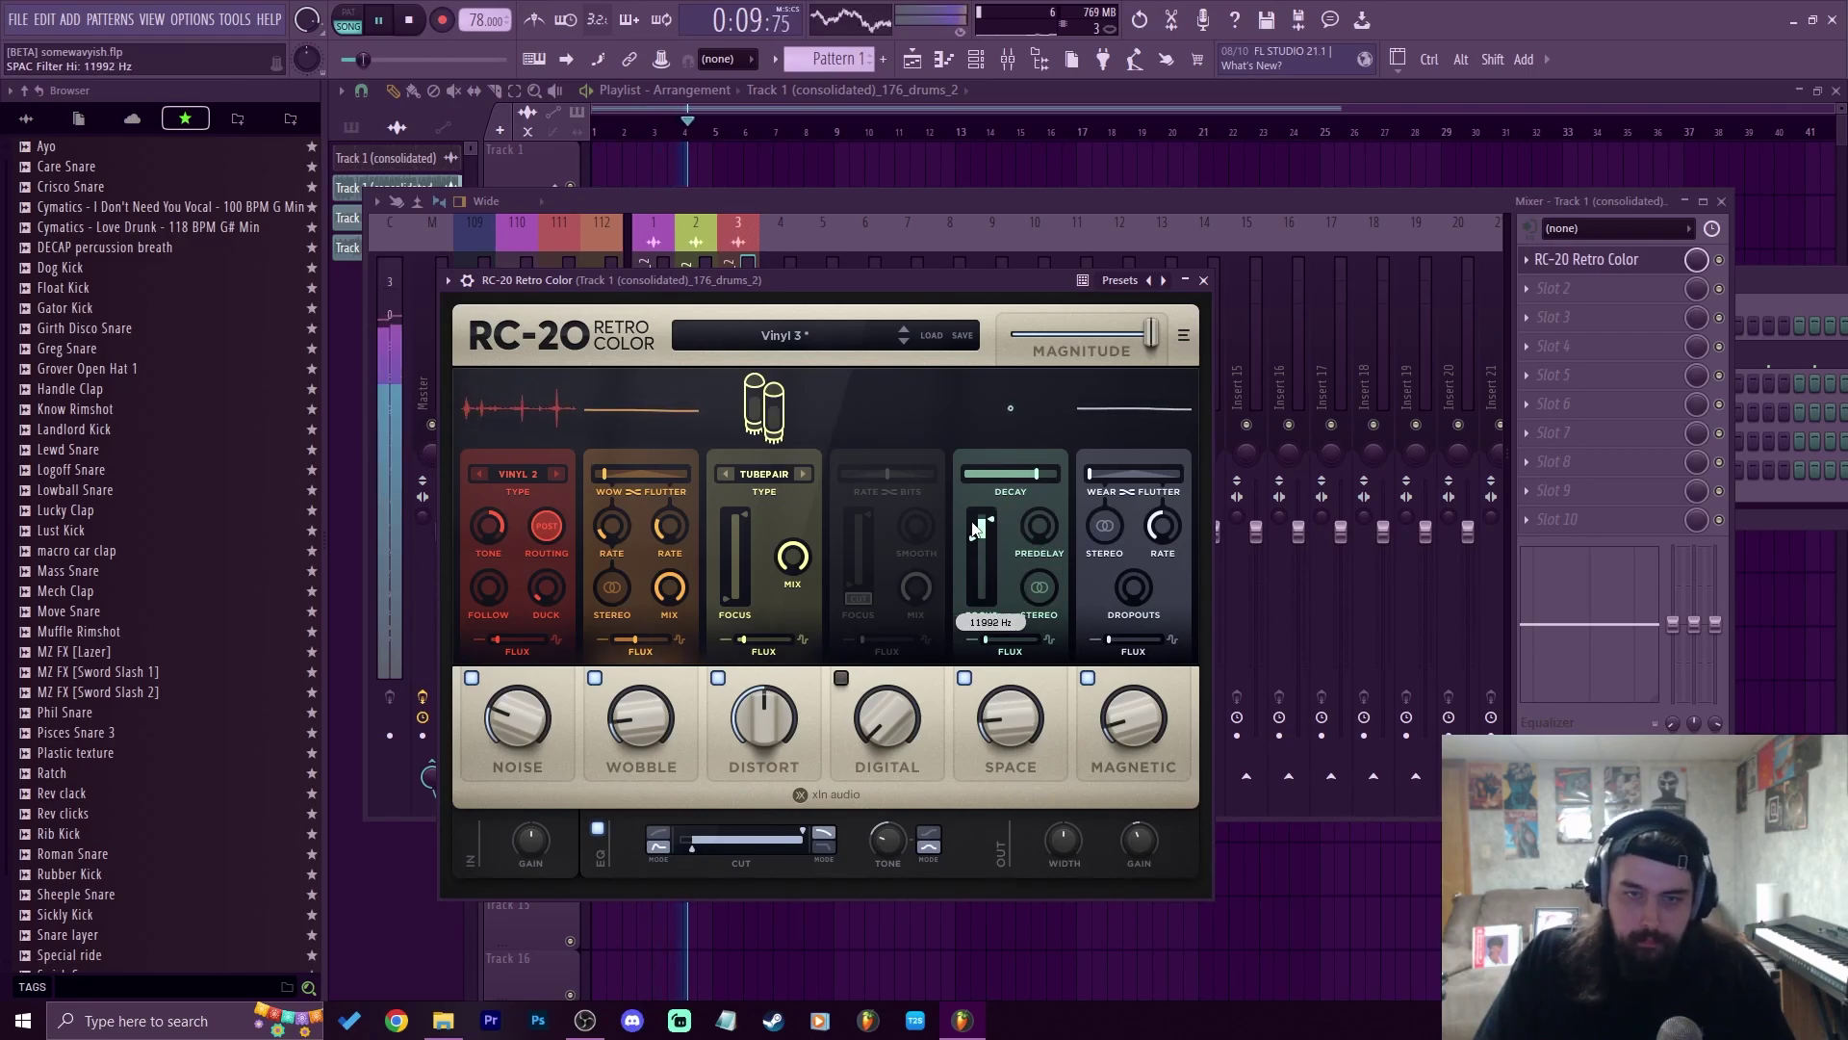
{"action": "left_click", "coordinate": [887, 841]}
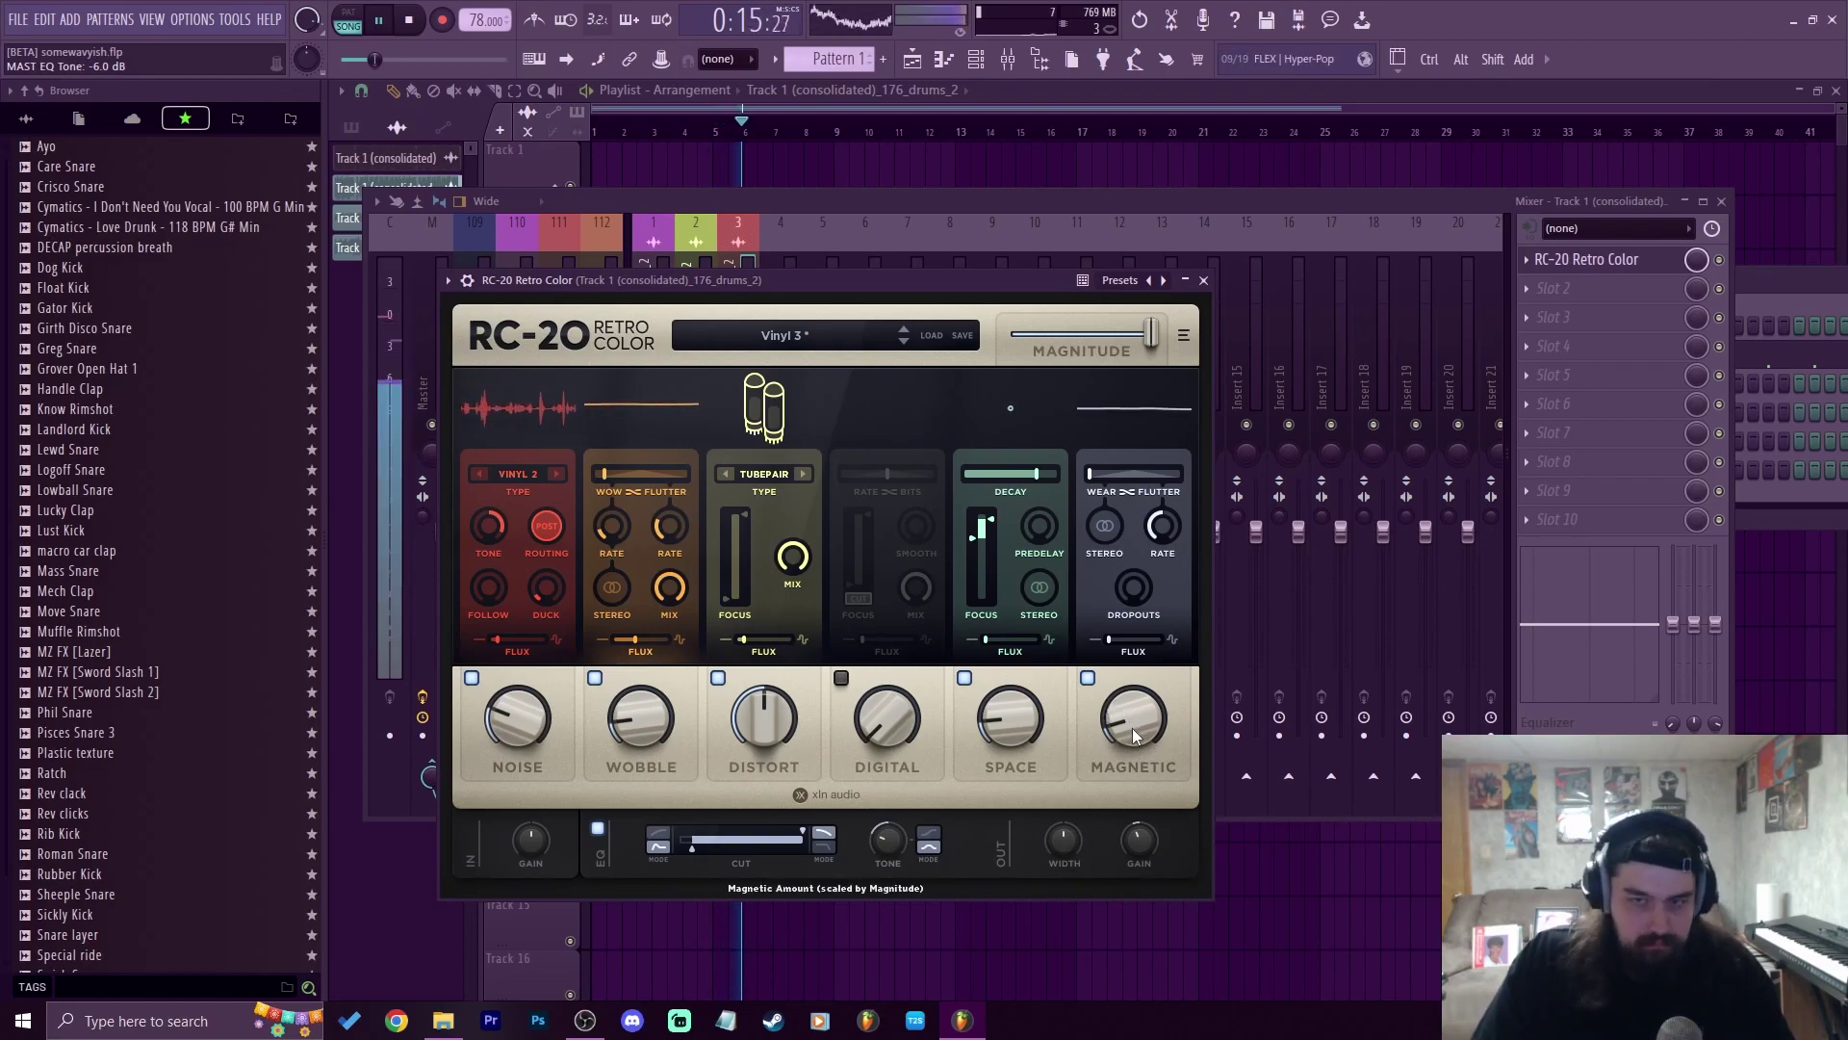
{"action": "left_click_drag", "start_coordinate": [870, 839], "coordinate": [870, 832]}
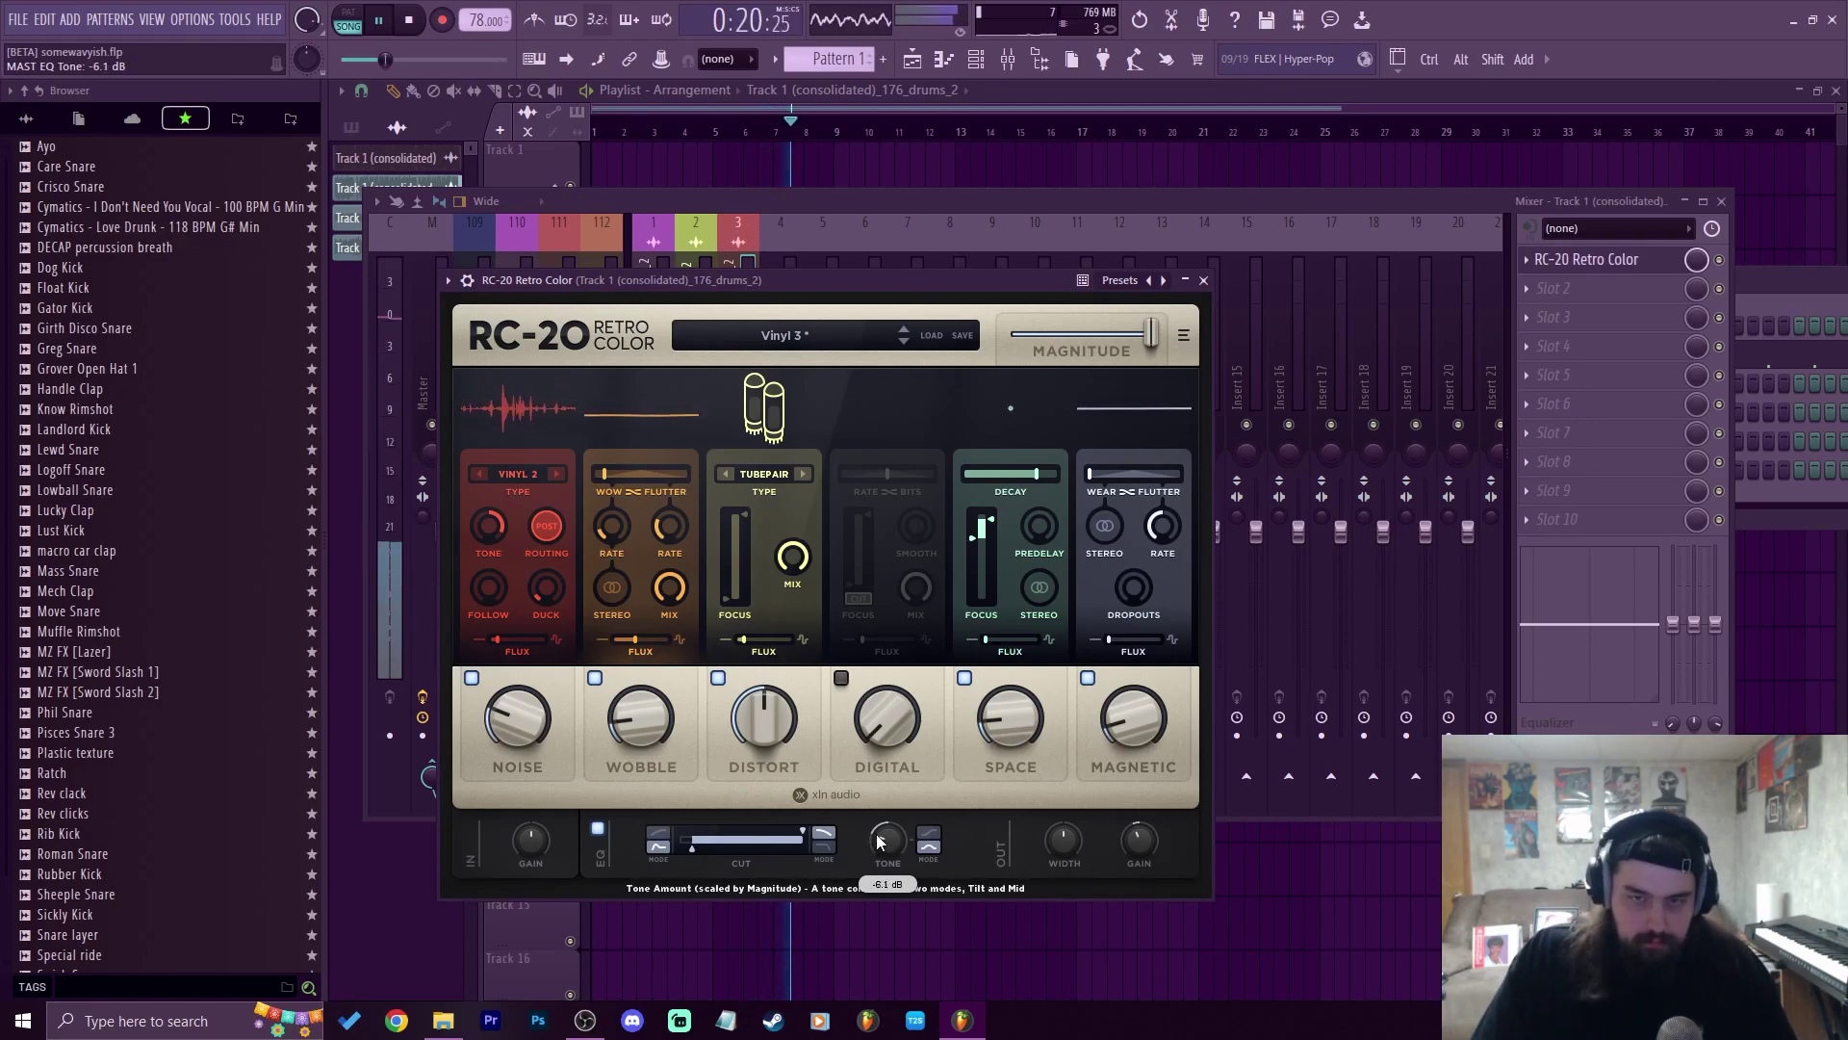
{"action": "left_click", "coordinate": [1203, 280]}
{"action": "left_click", "coordinate": [1527, 259]}
{"action": "mouse_move", "coordinate": [1588, 283]}
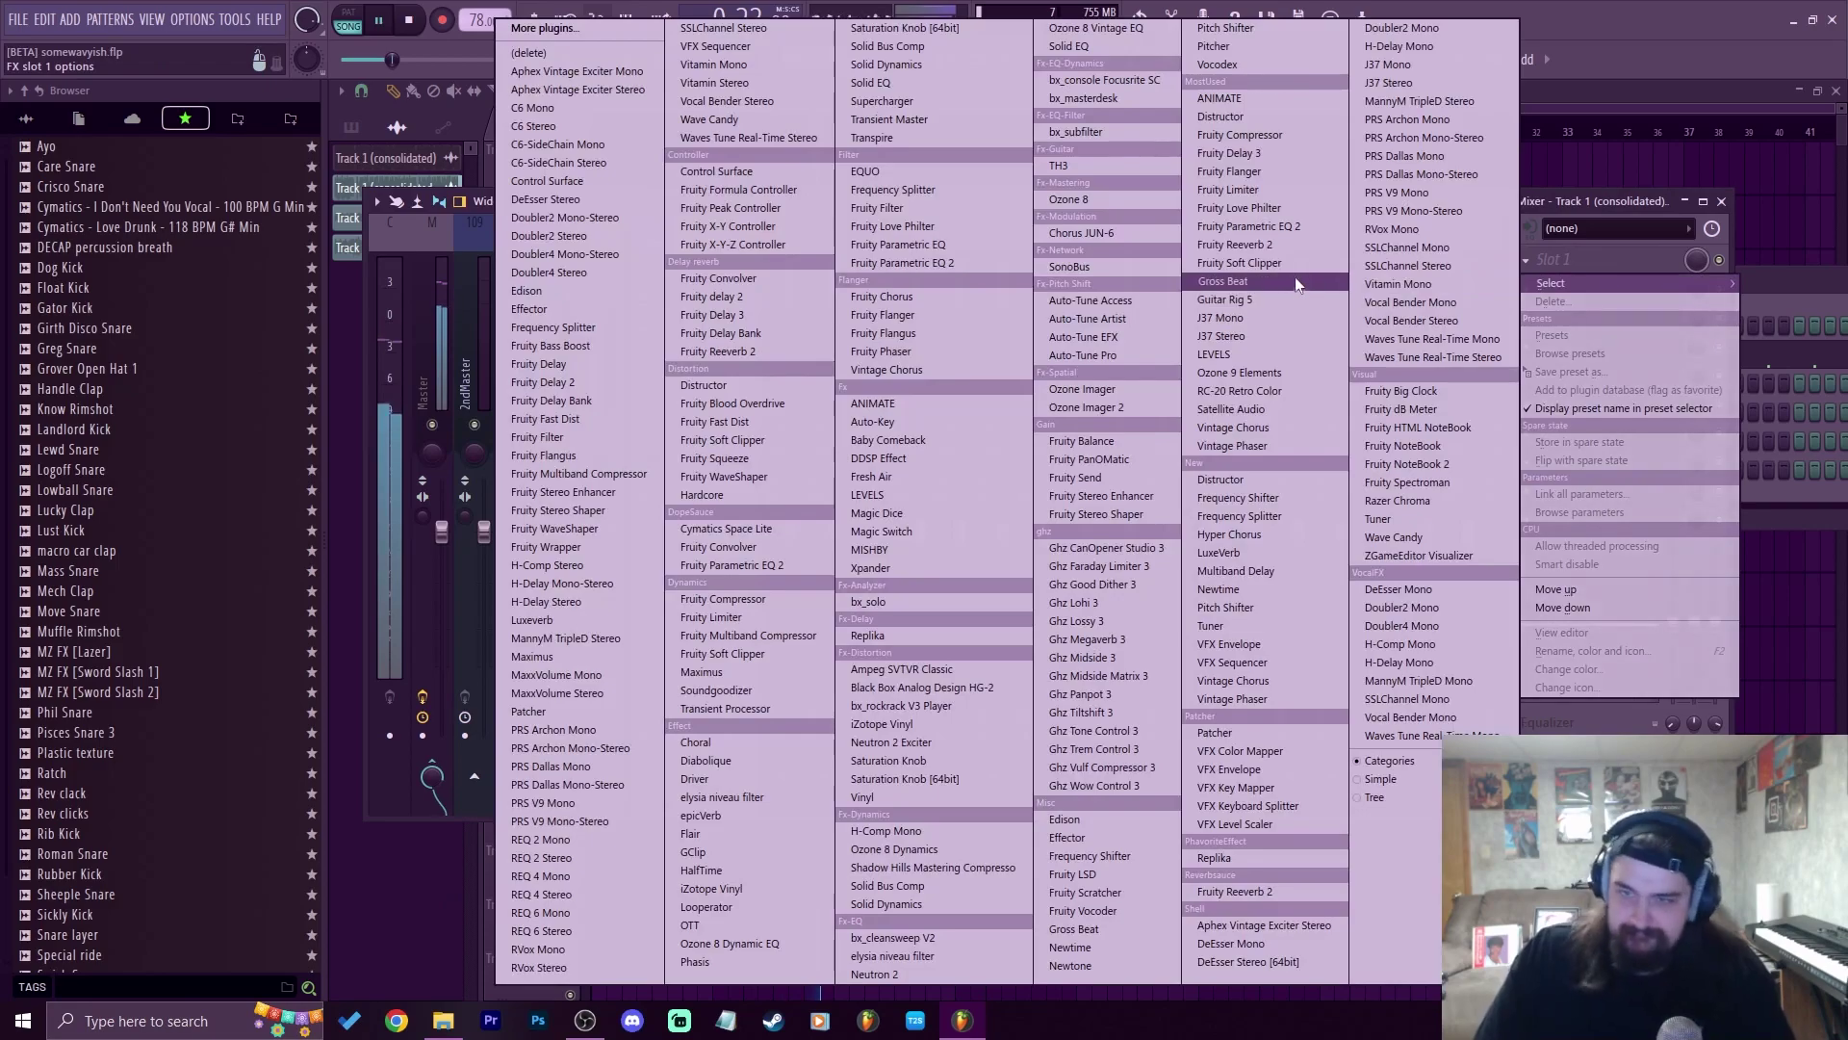
{"action": "left_click", "coordinate": [1662, 204]}
Stop playback, load Fruity Love Philter on the instruments track, choose the PC lowpass + phaser preset, and move its window clear of the stem tracks
{"action": "key", "text": "space"}
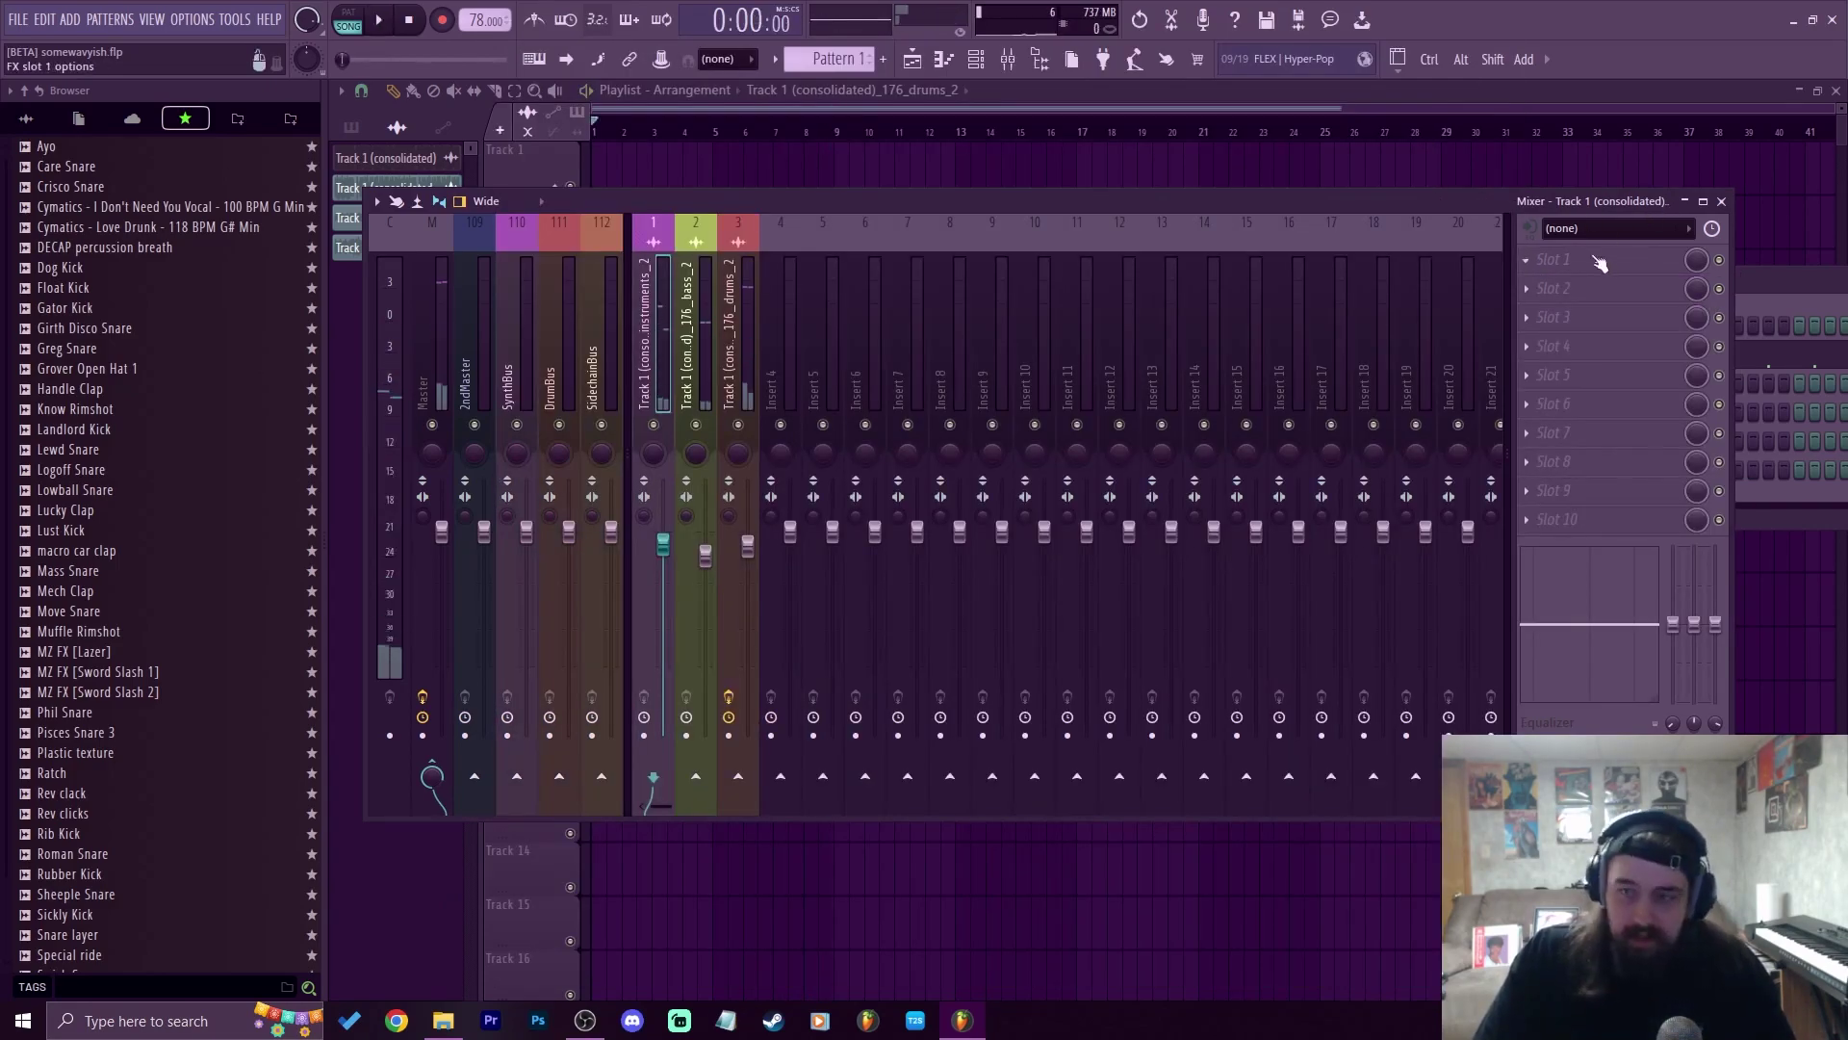
{"action": "left_click", "coordinate": [1585, 264]}
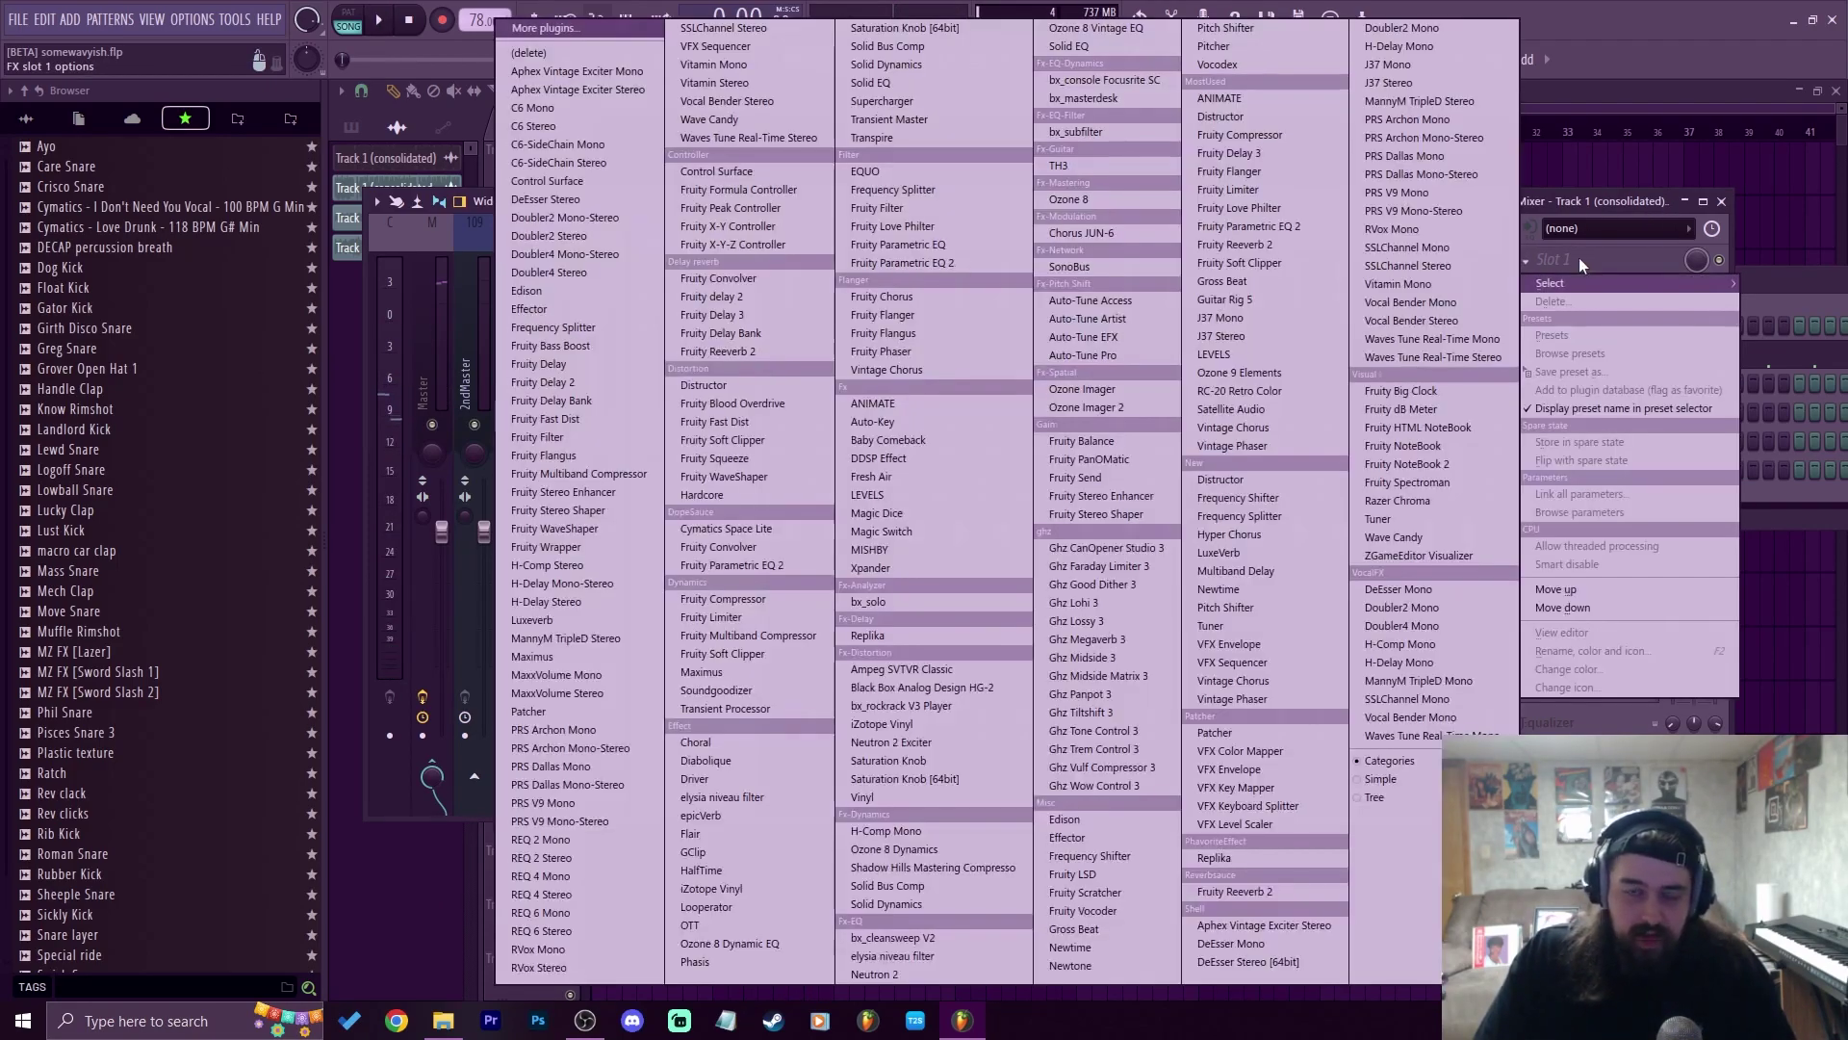
{"action": "left_click", "coordinate": [1242, 208]}
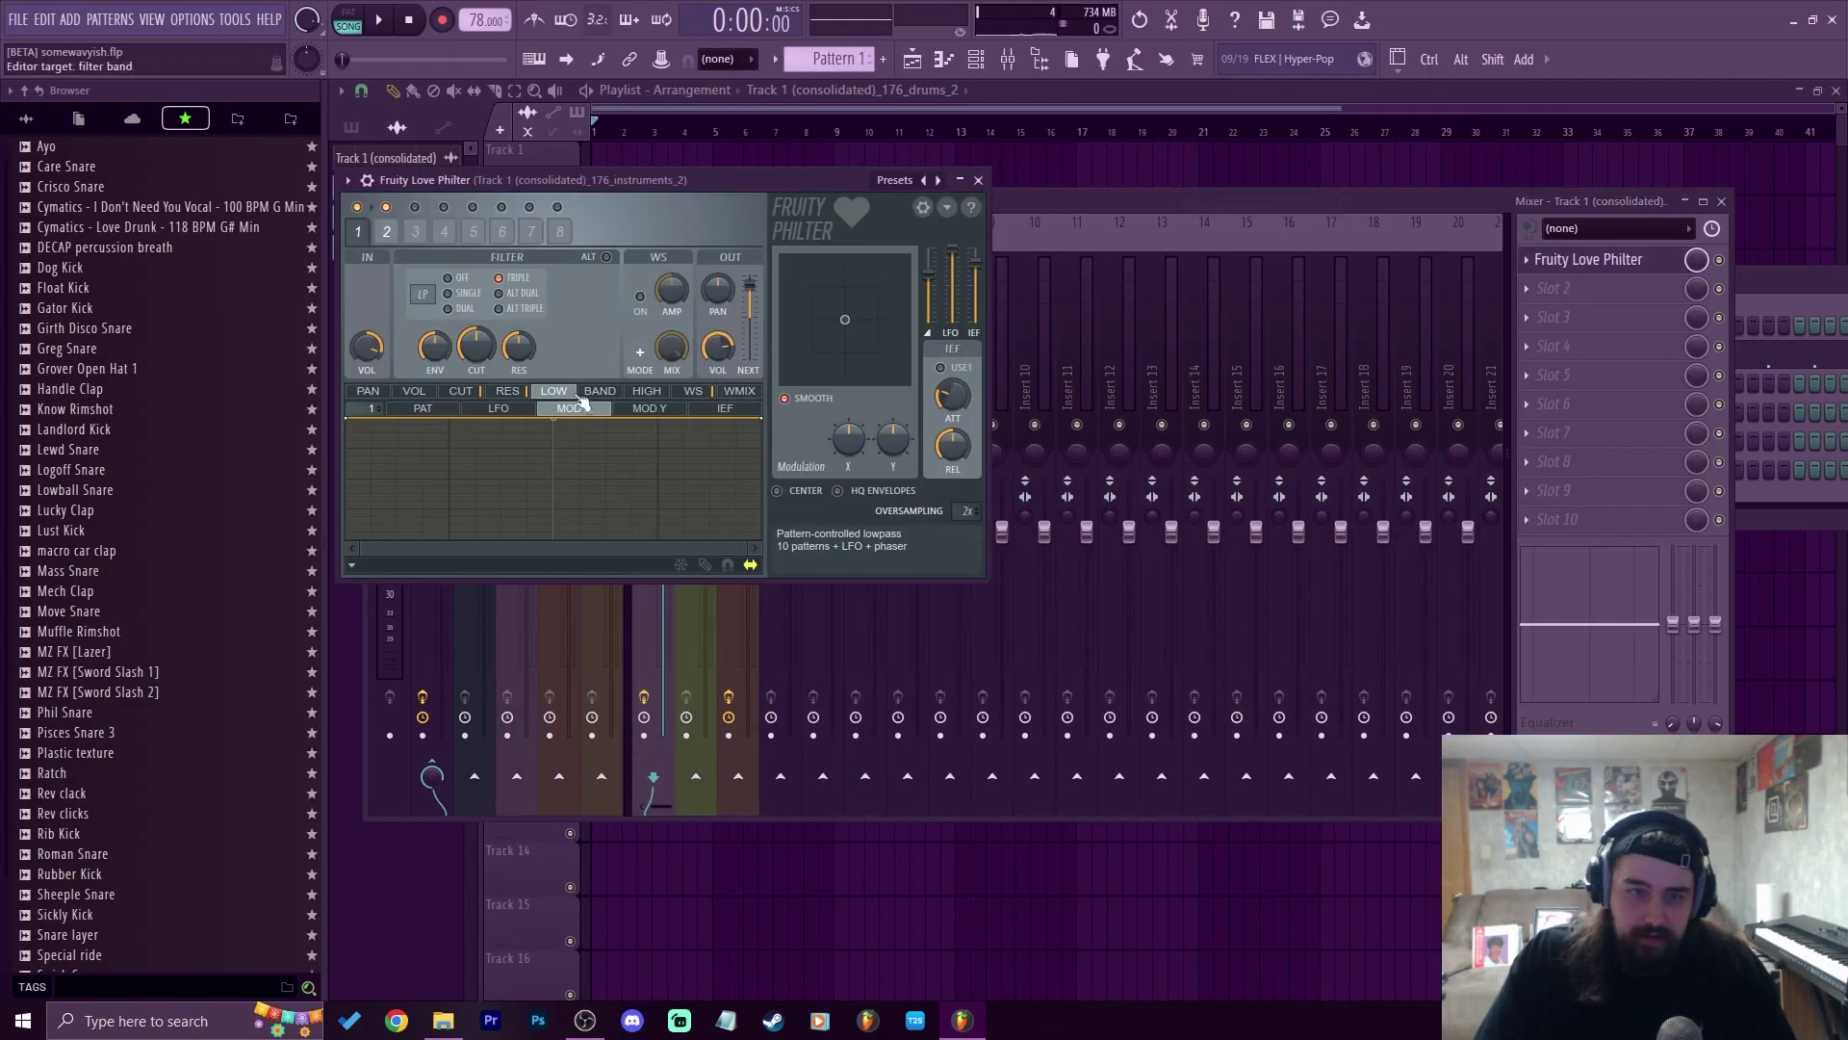
{"action": "left_click", "coordinate": [897, 182]}
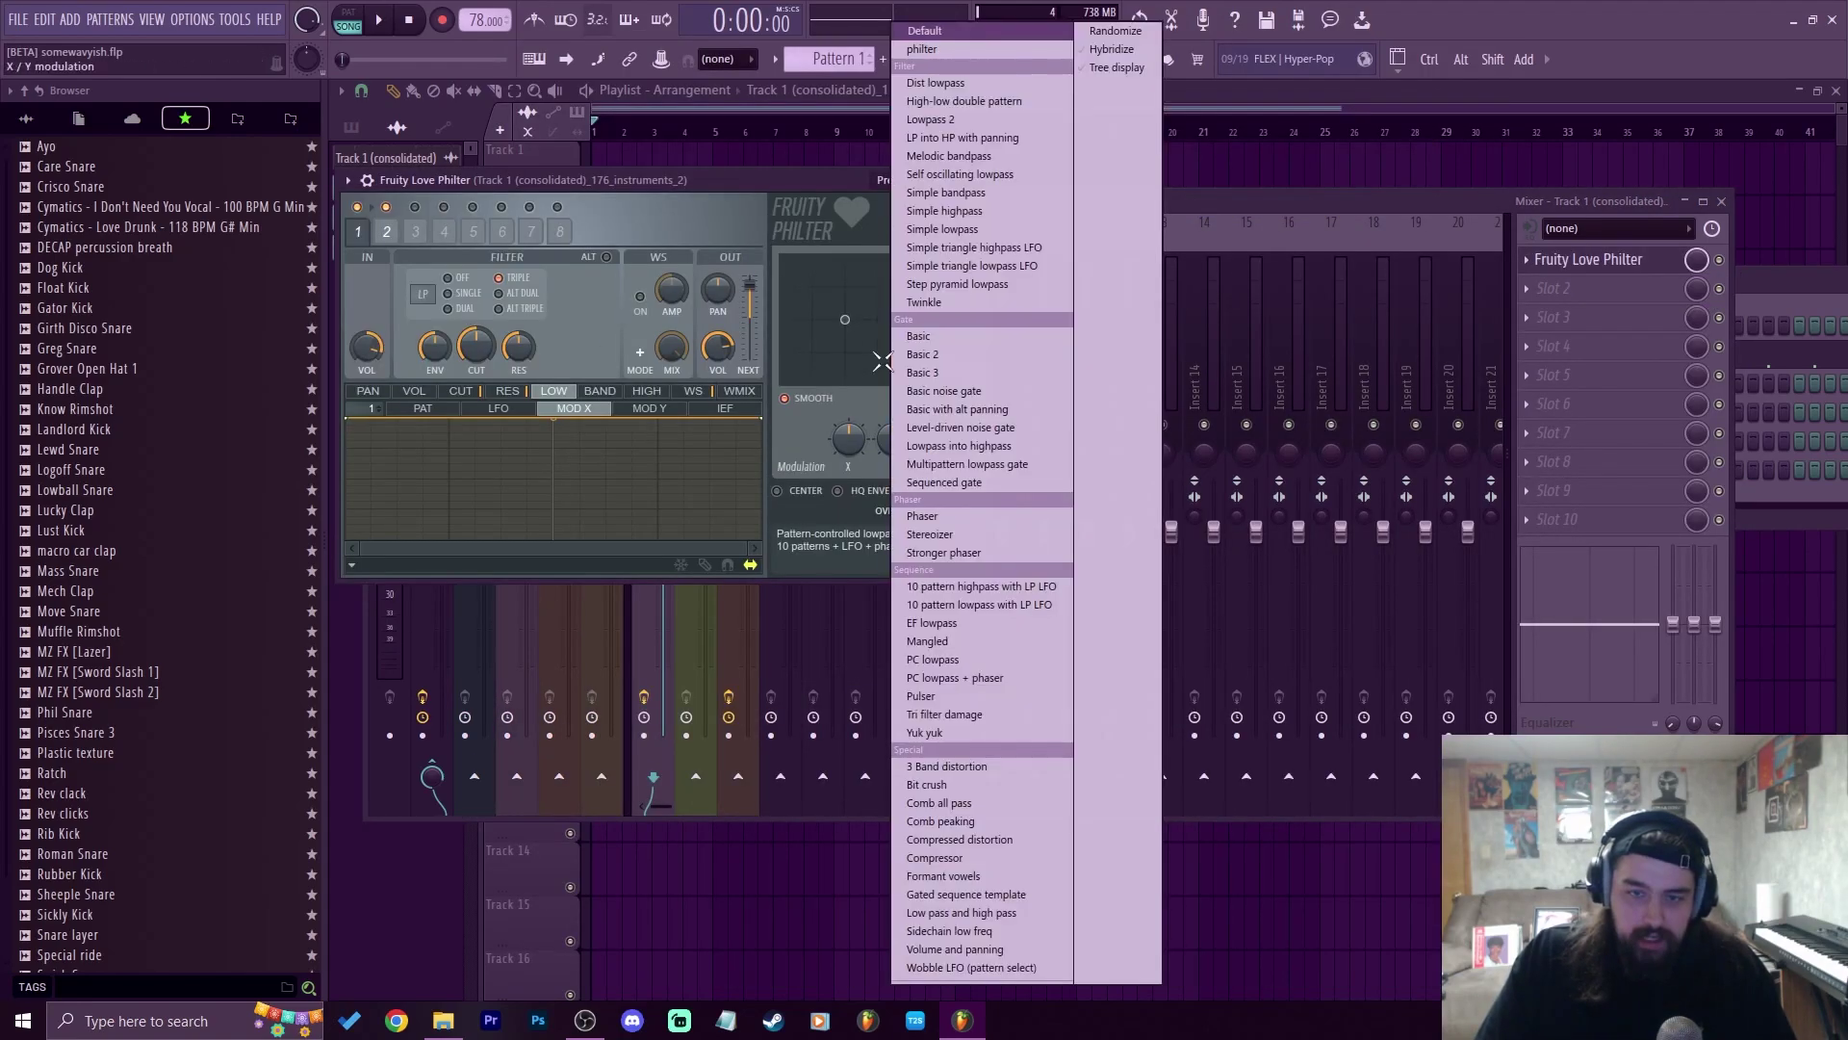
{"action": "left_click", "coordinate": [946, 680]}
{"action": "left_click_drag", "start_coordinate": [604, 187], "coordinate": [1087, 213]}
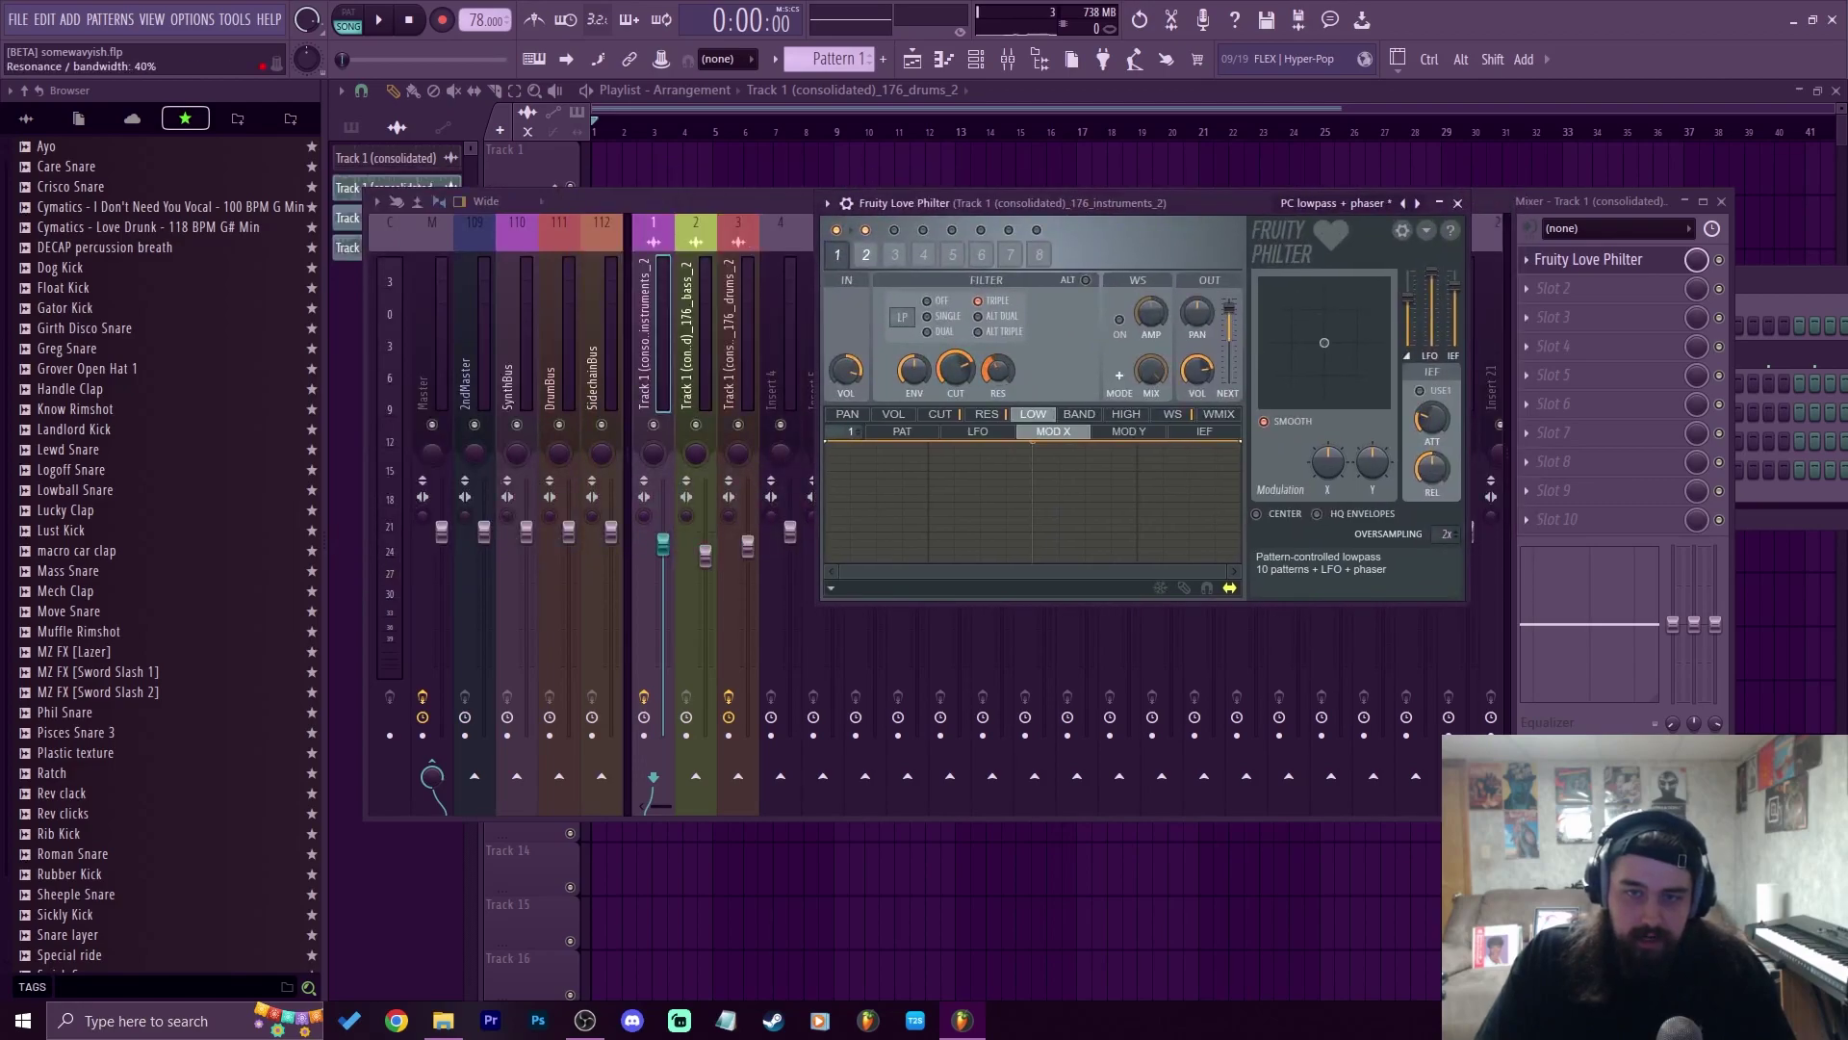
Play the song, raise Love Philter's Y modulation to 77%, and load Fruity parametric EQ 2 in the instruments track's second effect slot
{"action": "key", "text": "space"}
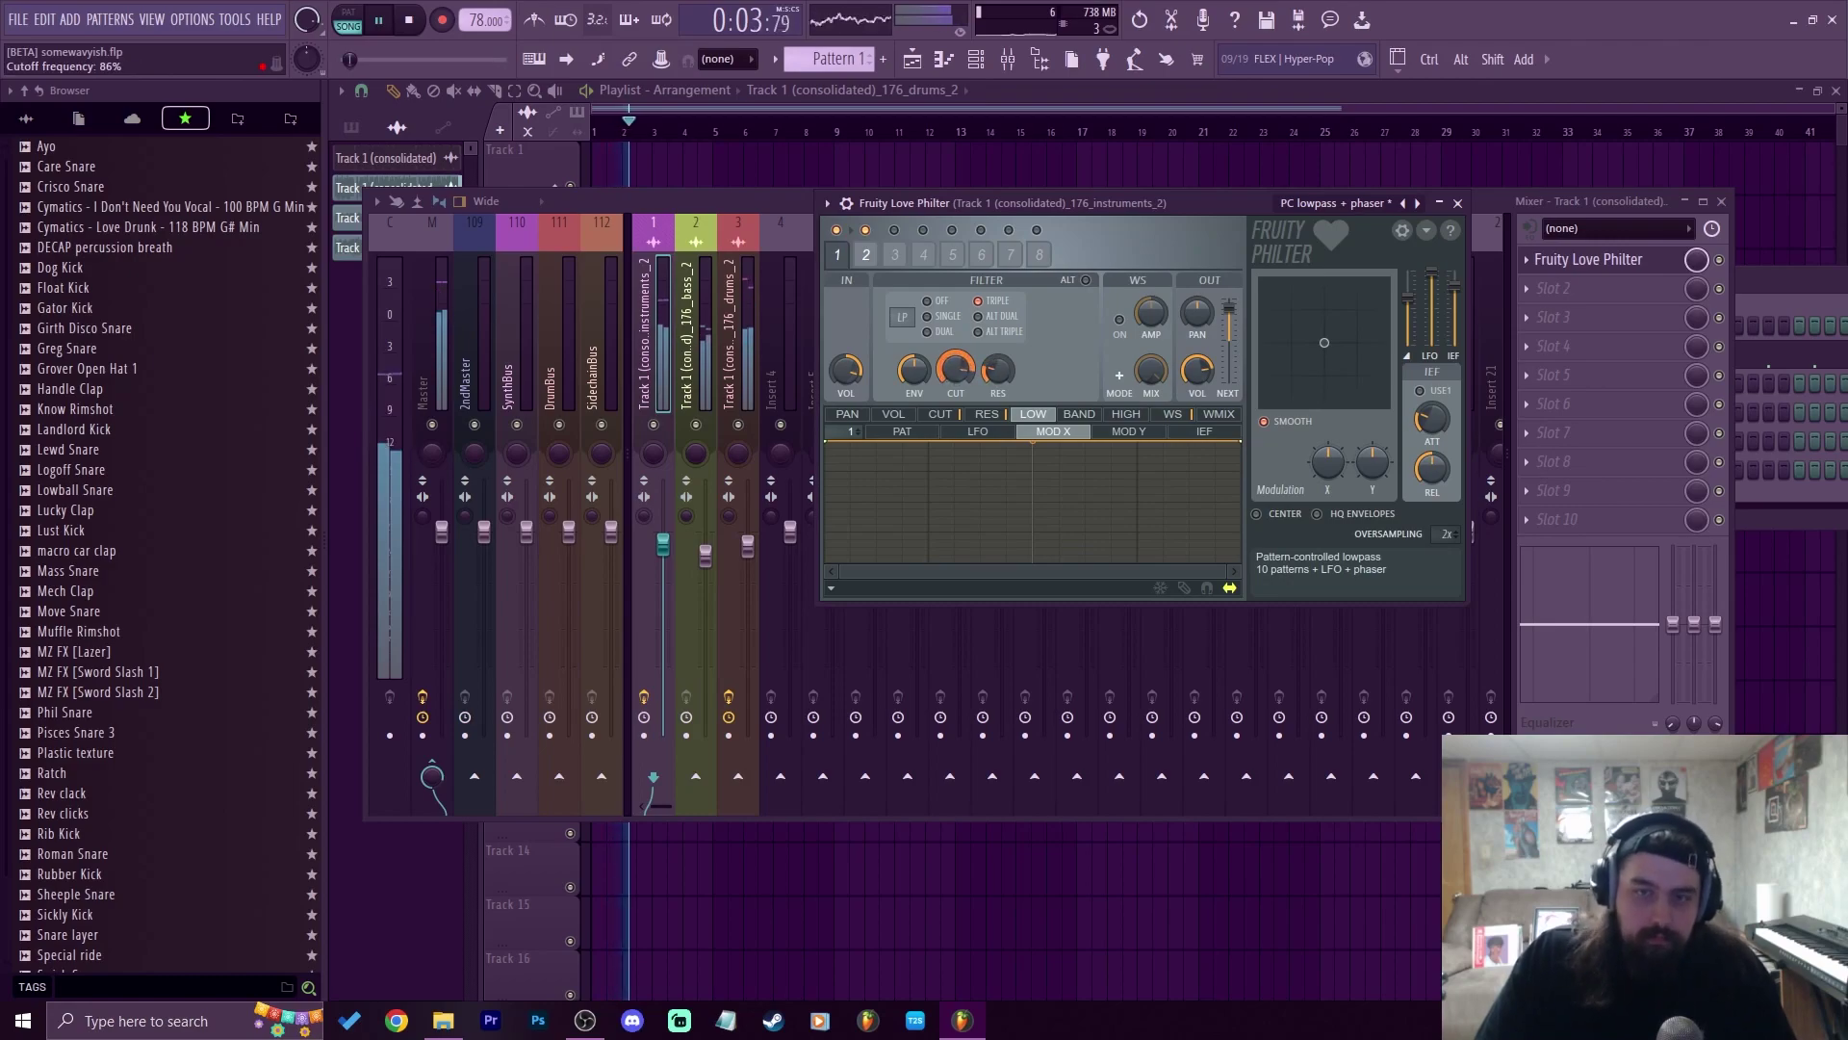
{"action": "left_click_drag", "start_coordinate": [1324, 342], "coordinate": [1348, 308]}
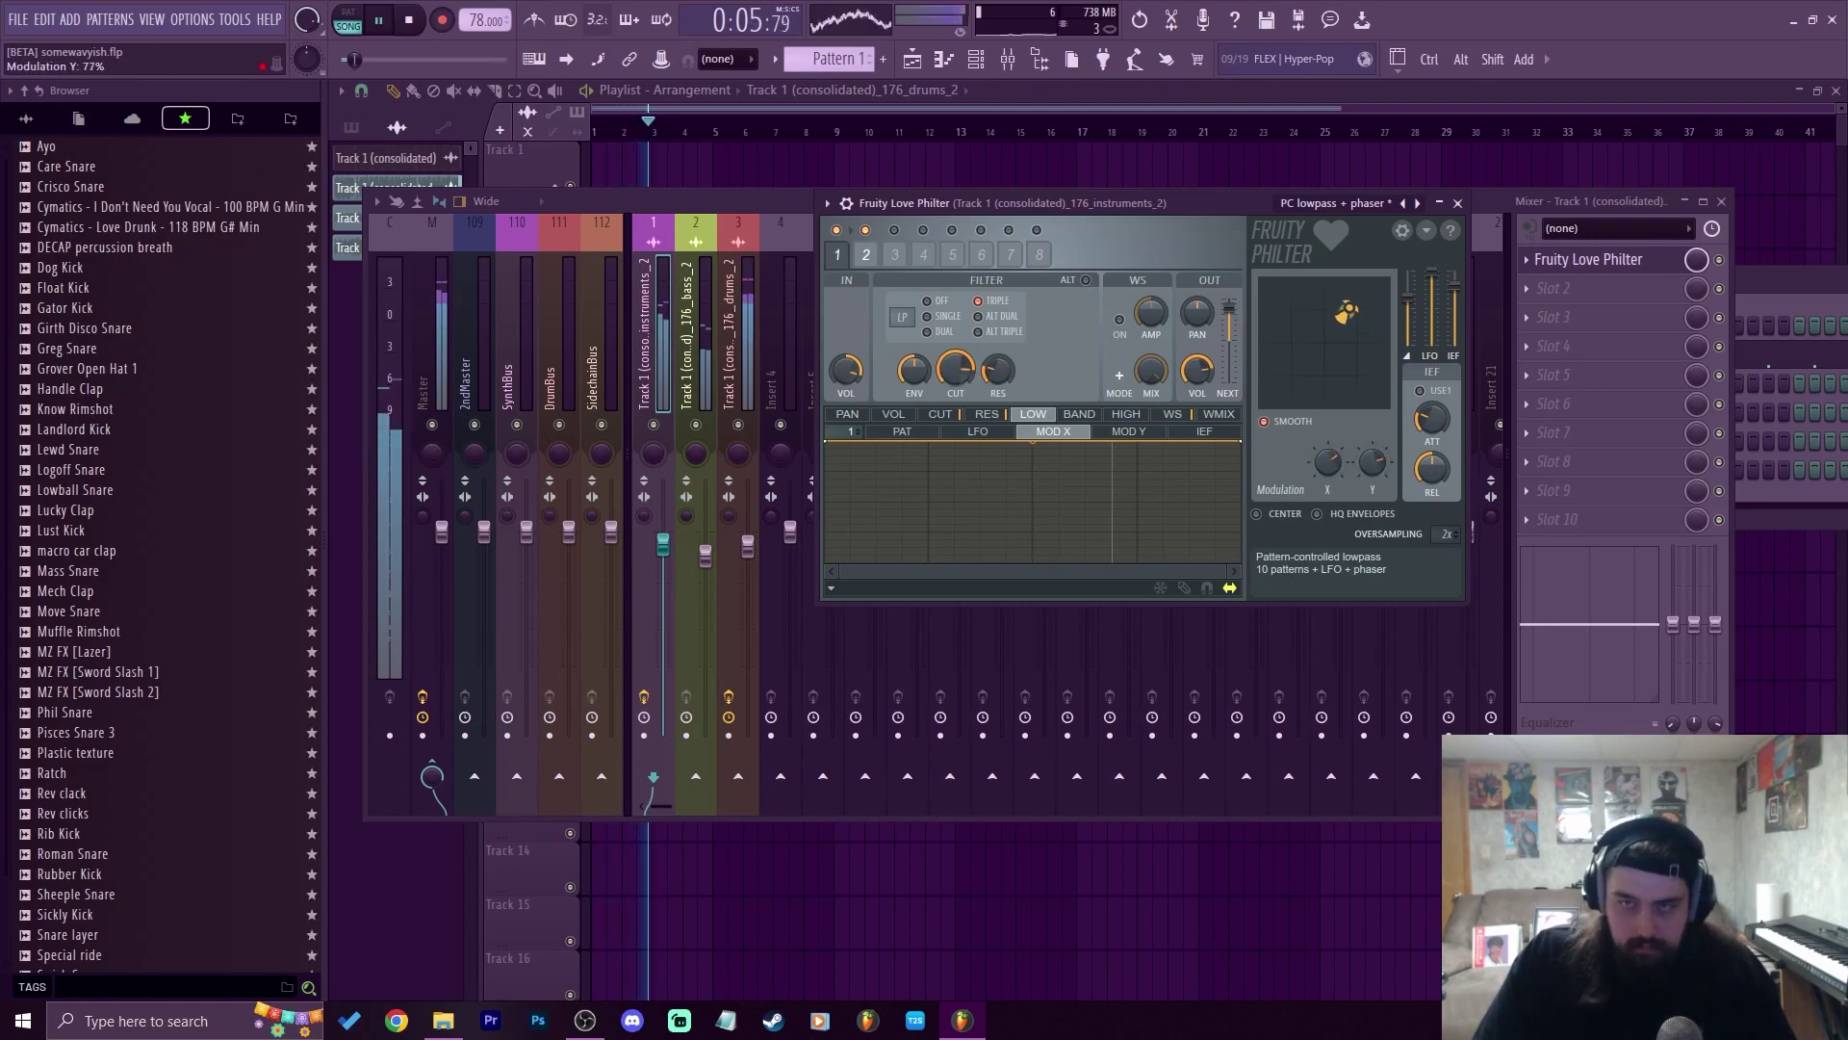
{"action": "left_click", "coordinate": [1553, 288]}
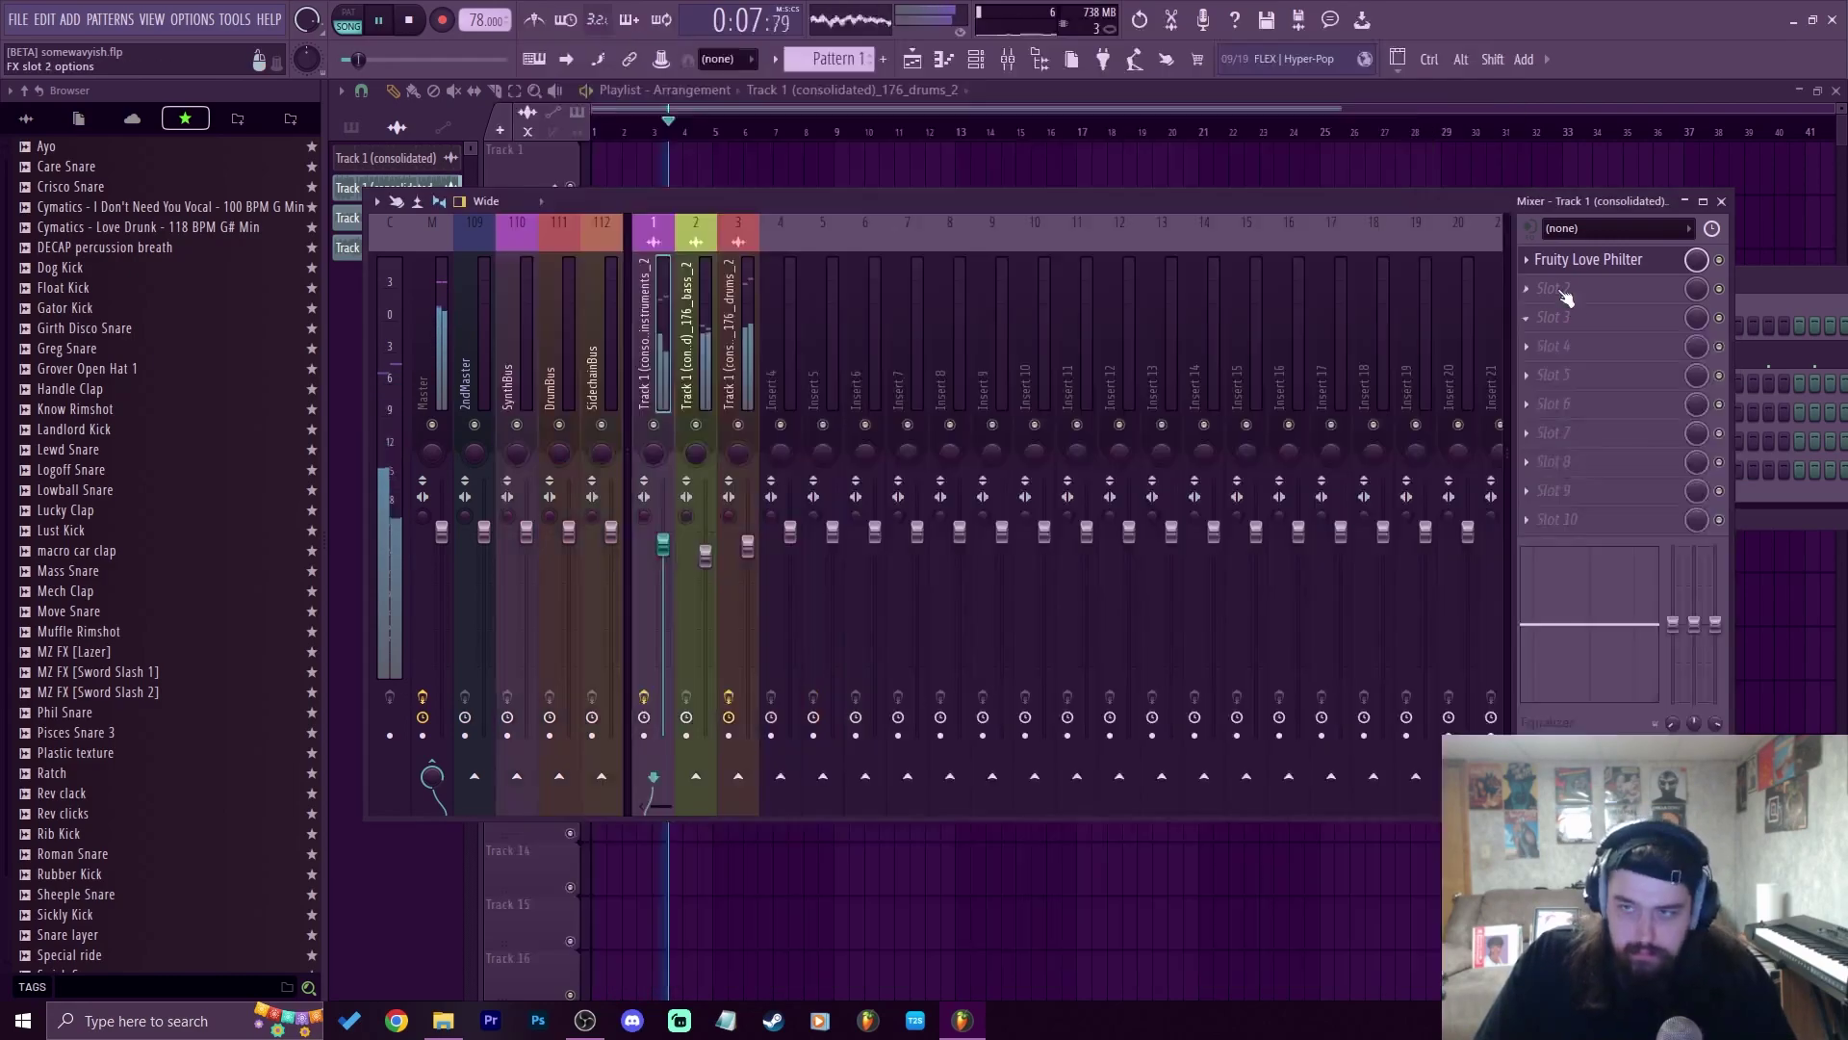
{"action": "left_click", "coordinate": [1003, 264]}
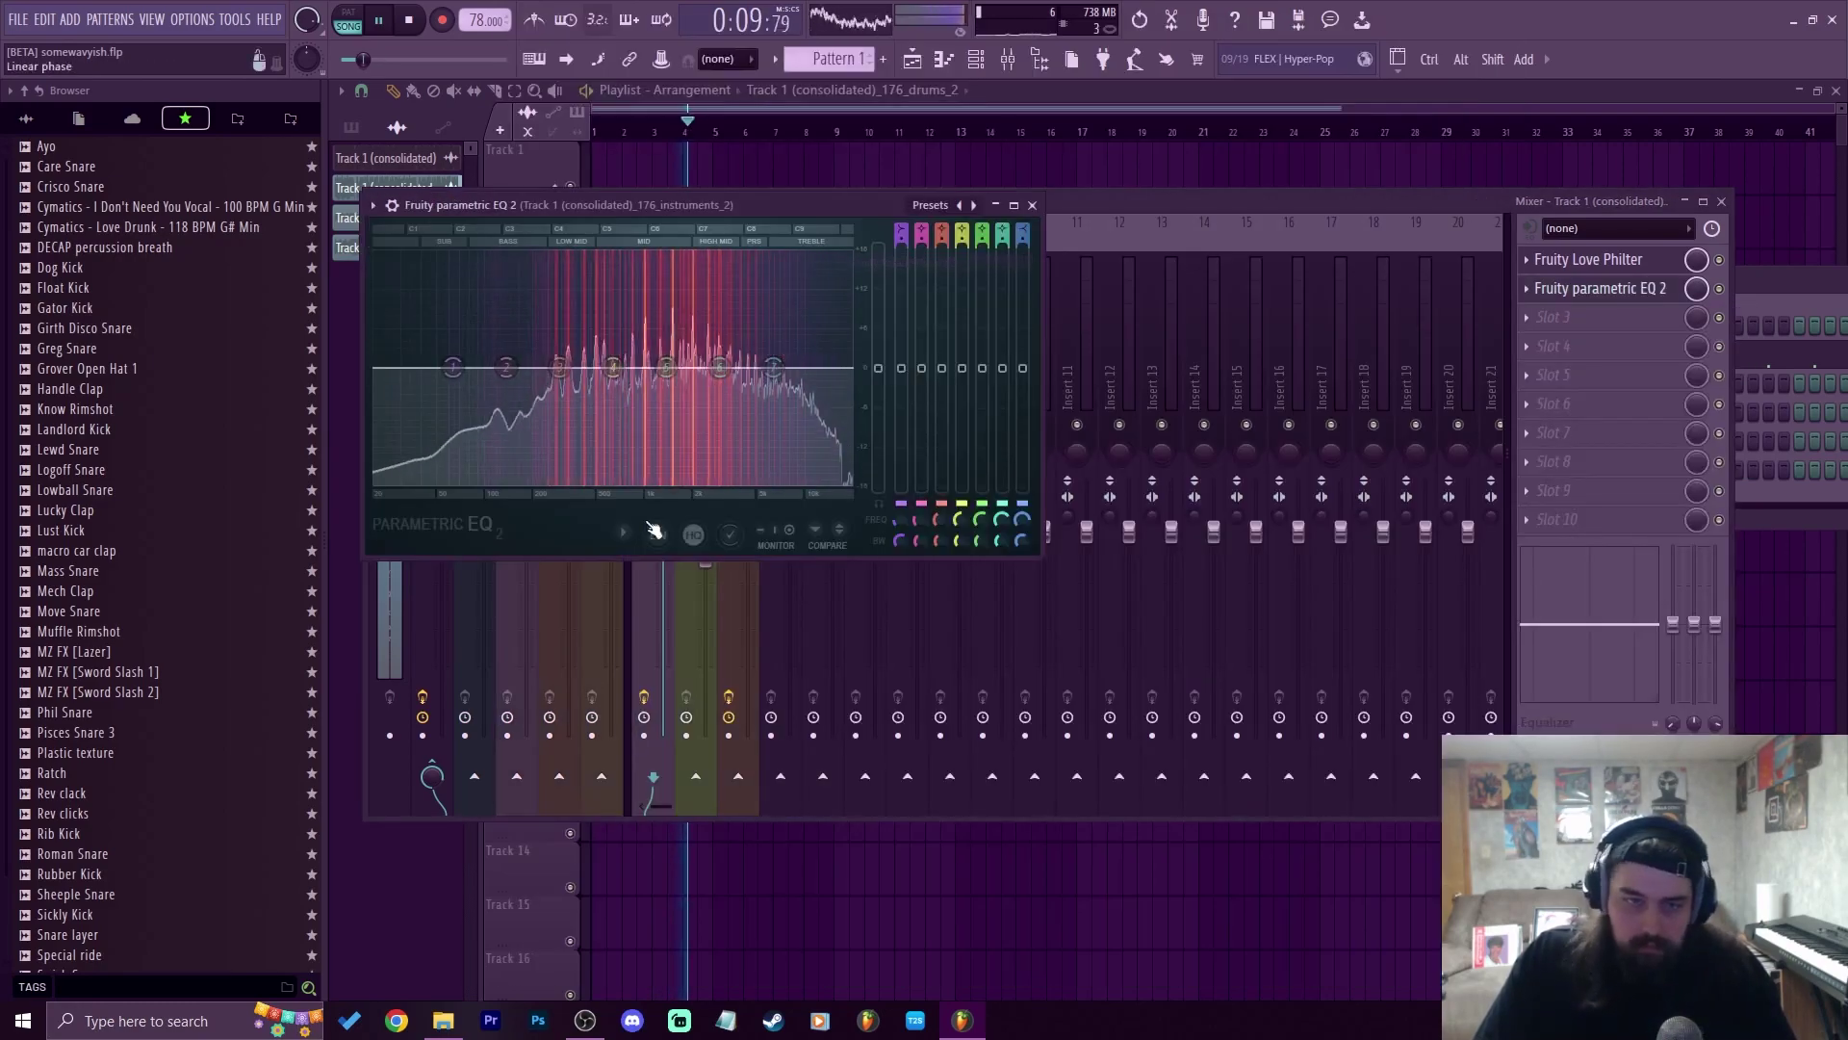
{"action": "left_click", "coordinate": [1292, 324]}
{"action": "left_click", "coordinate": [1588, 259]}
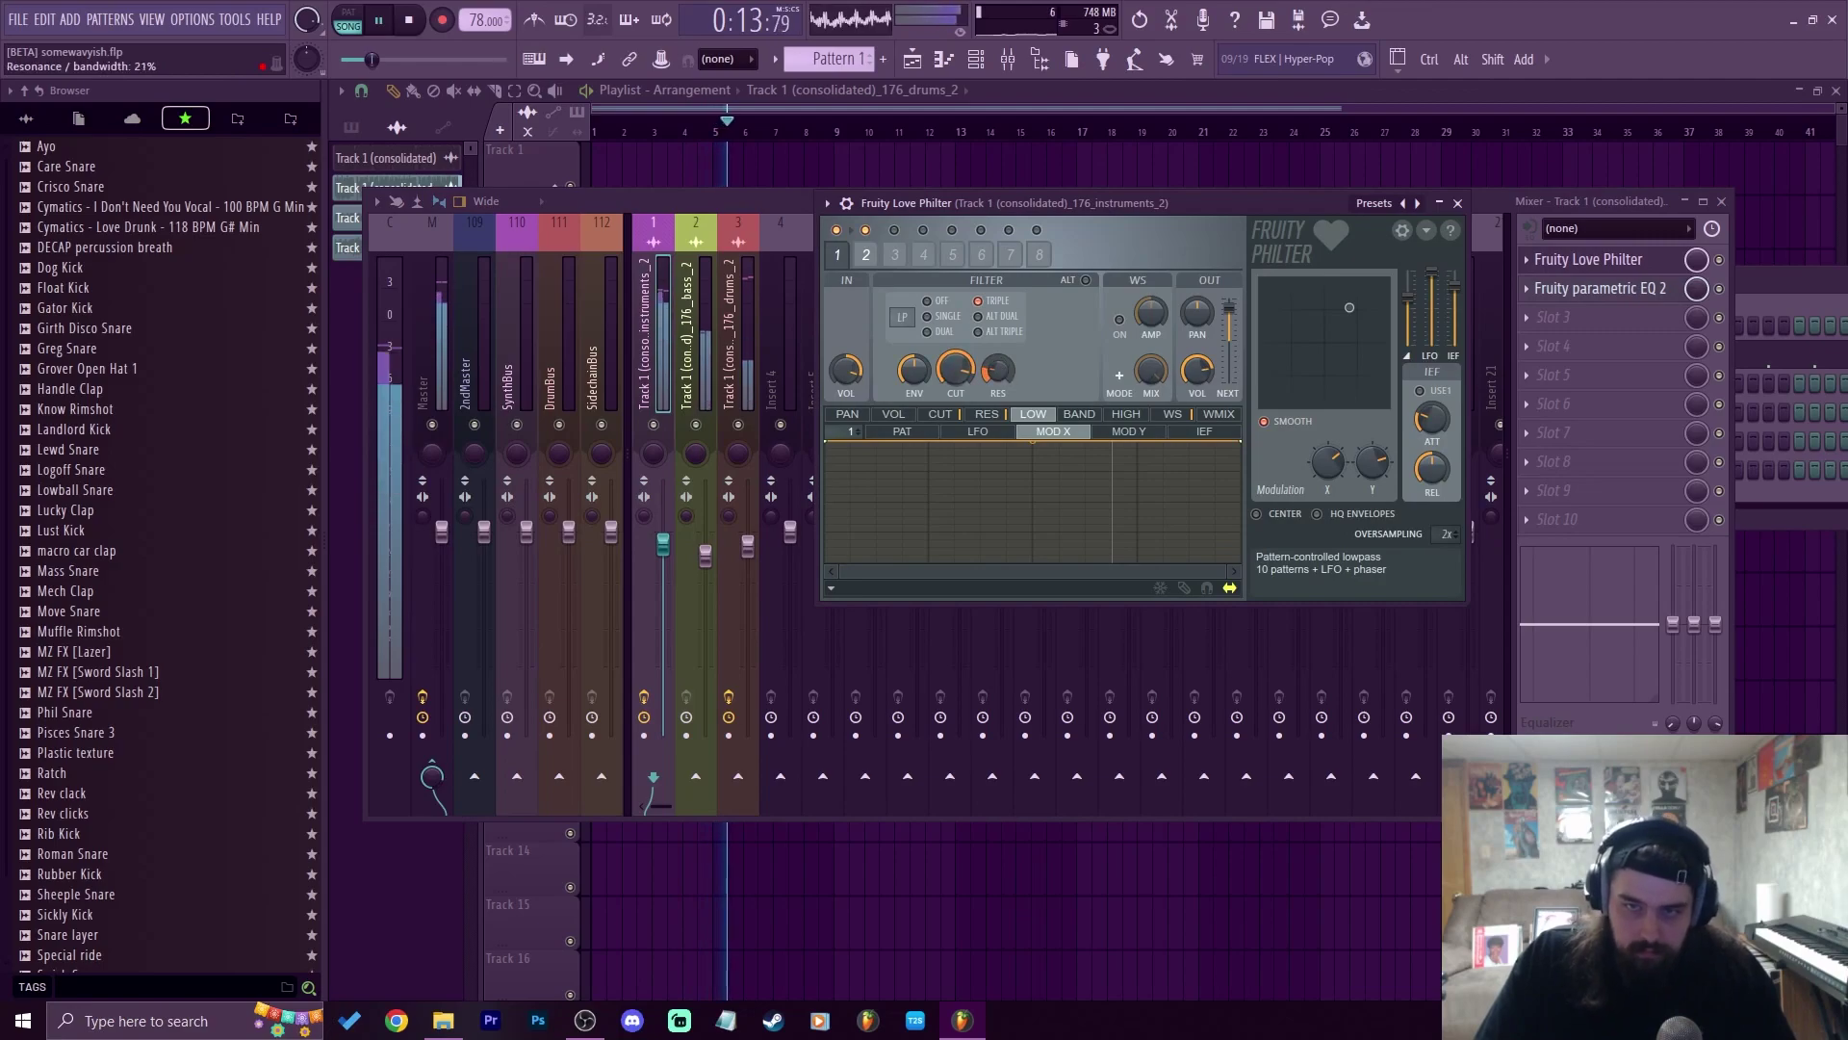
In the instruments EQ, cut band 1 to -18 dB, dip bands 4 and 6 slightly, and cut band 7 to -17.9 dB near 15829 Hz
{"action": "left_click", "coordinate": [1598, 288]}
{"action": "left_click_drag", "start_coordinate": [452, 366], "coordinate": [517, 481]}
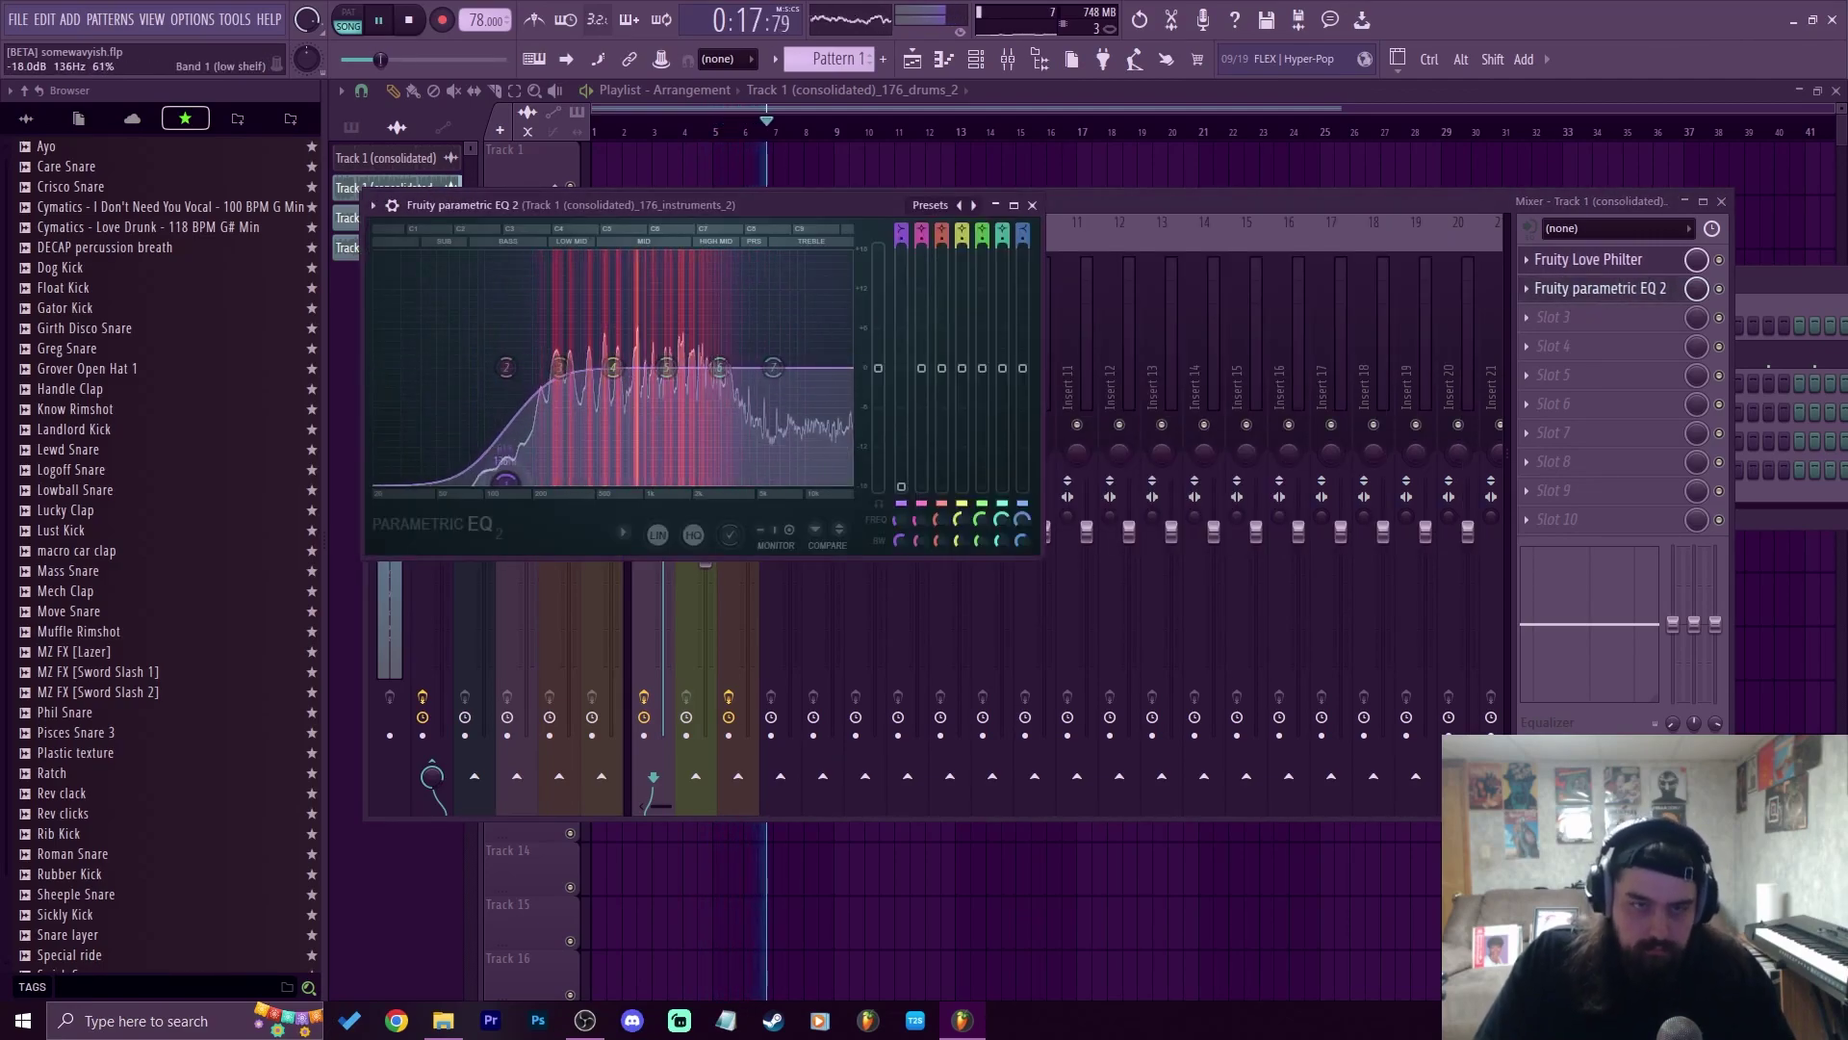
{"action": "left_click_drag", "start_coordinate": [614, 370], "coordinate": [716, 377]}
{"action": "left_click_drag", "start_coordinate": [773, 367], "coordinate": [837, 483]}
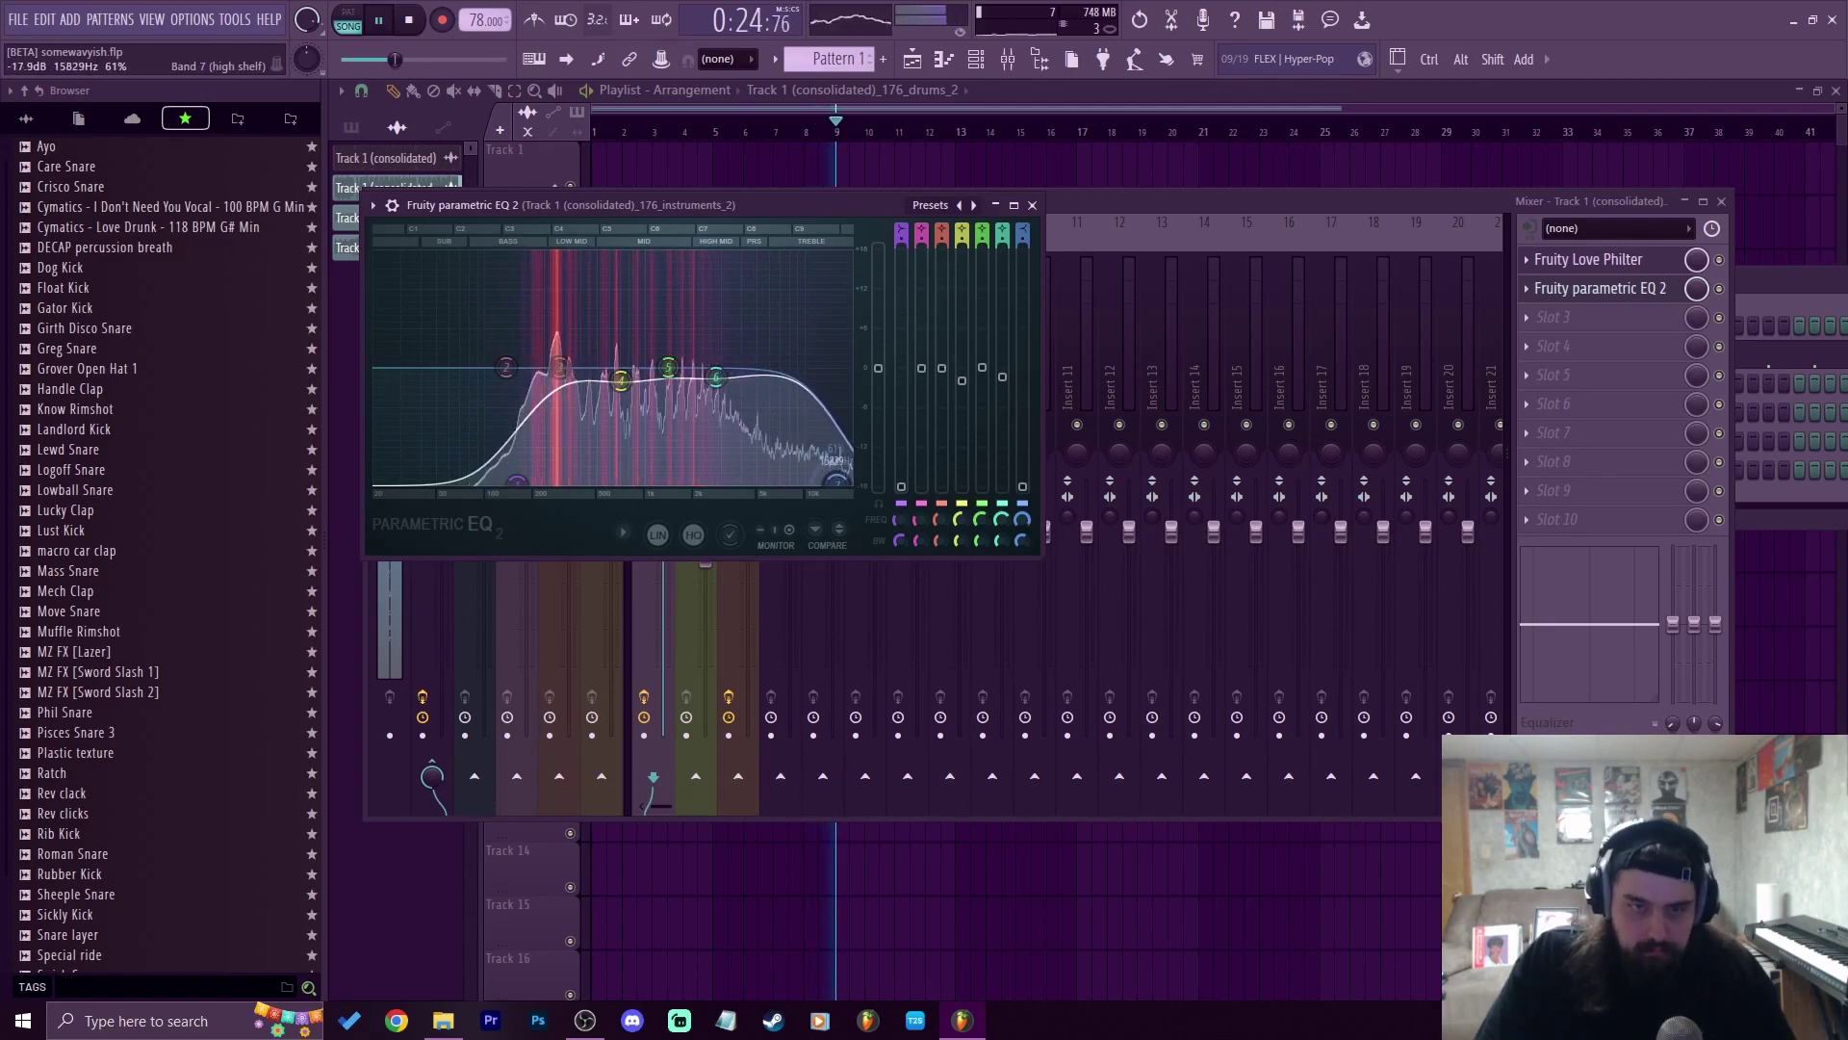
{"action": "left_click", "coordinate": [1032, 205]}
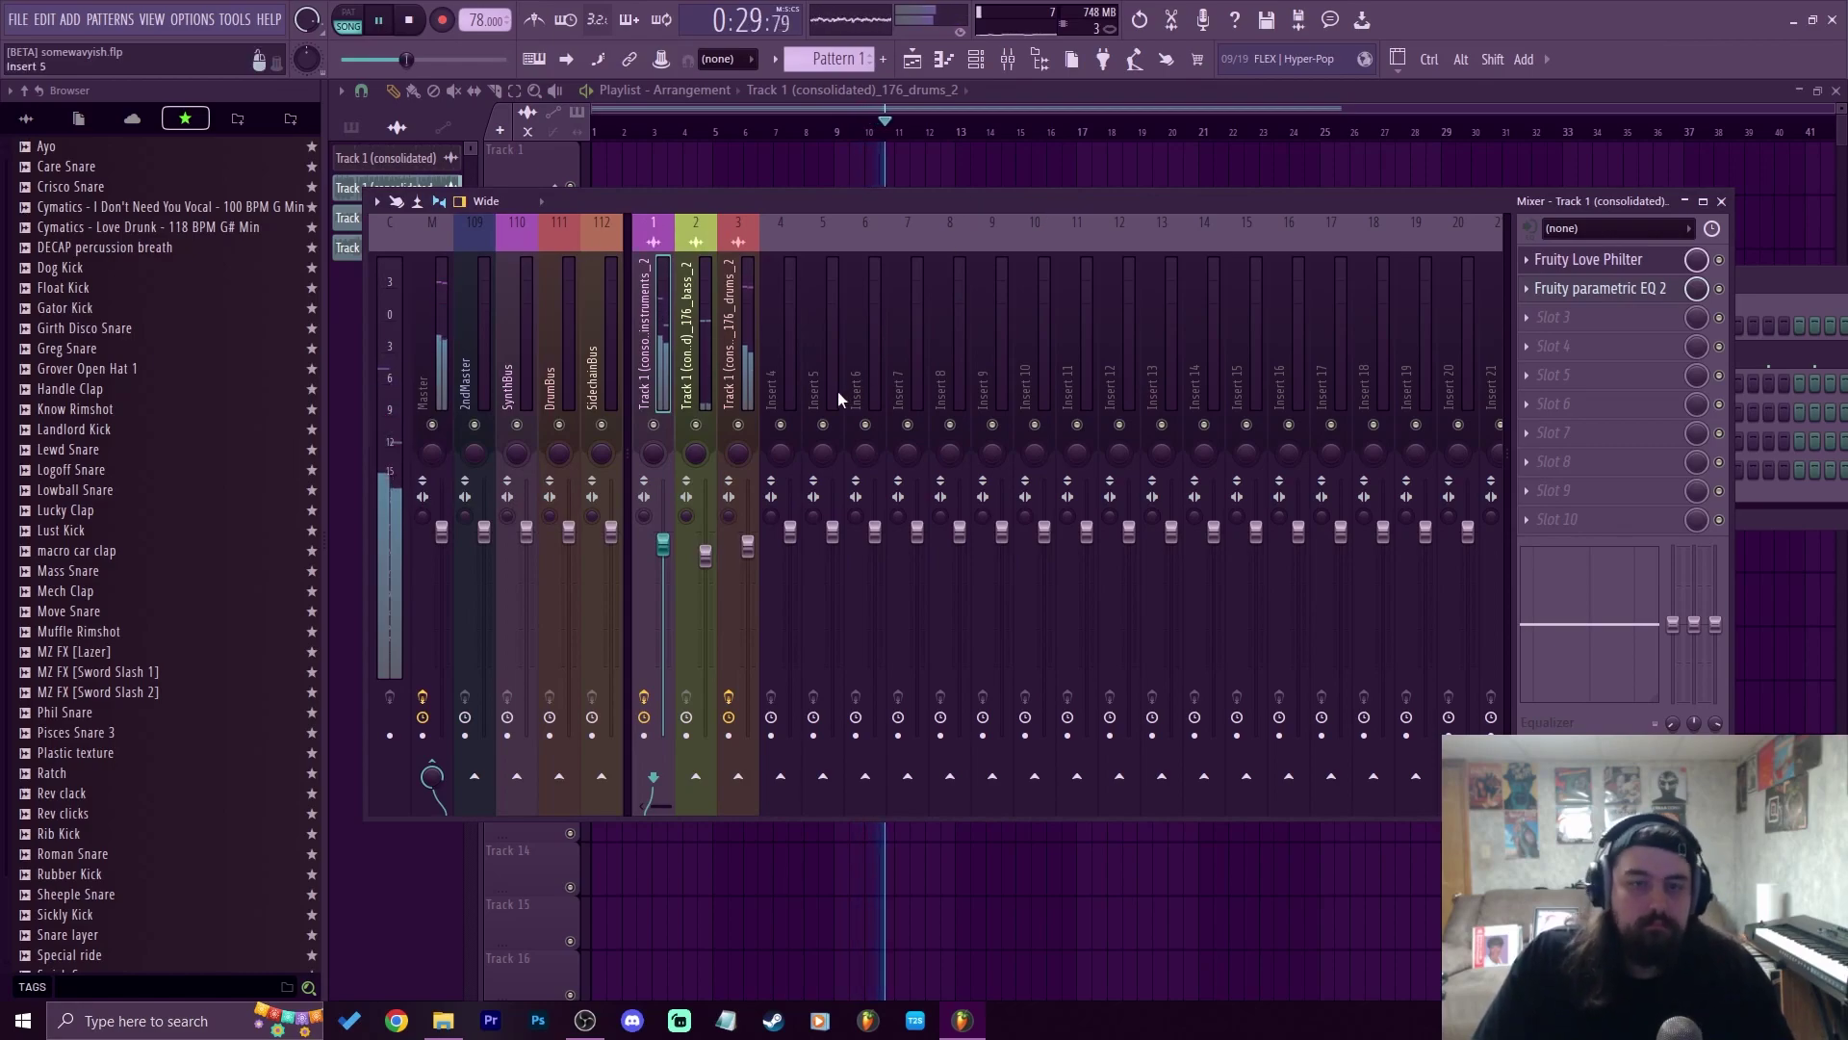
Lower the drums track's volume slightly and route that track only to DrumBus
{"action": "left_click_drag", "start_coordinate": [748, 544], "coordinate": [748, 553]}
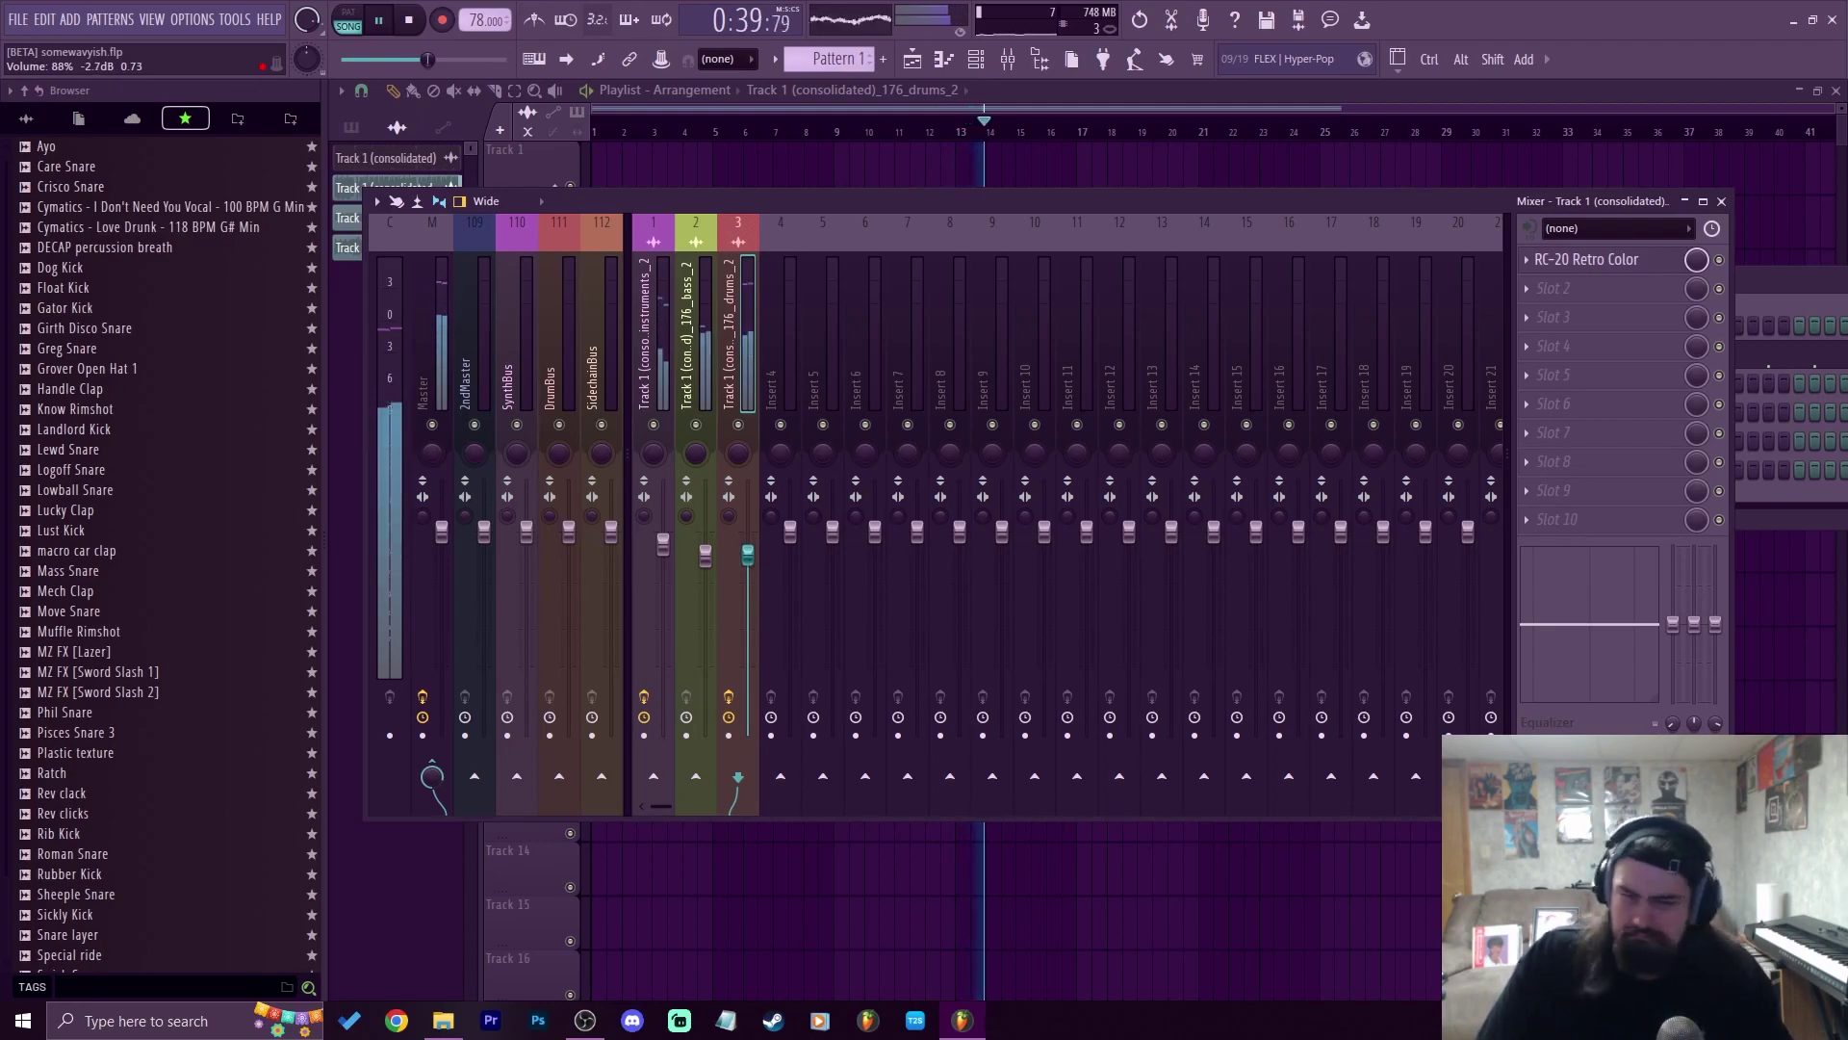
{"action": "scroll", "coordinate": [749, 553], "scroll_direction": "up", "scroll_amount": 1}
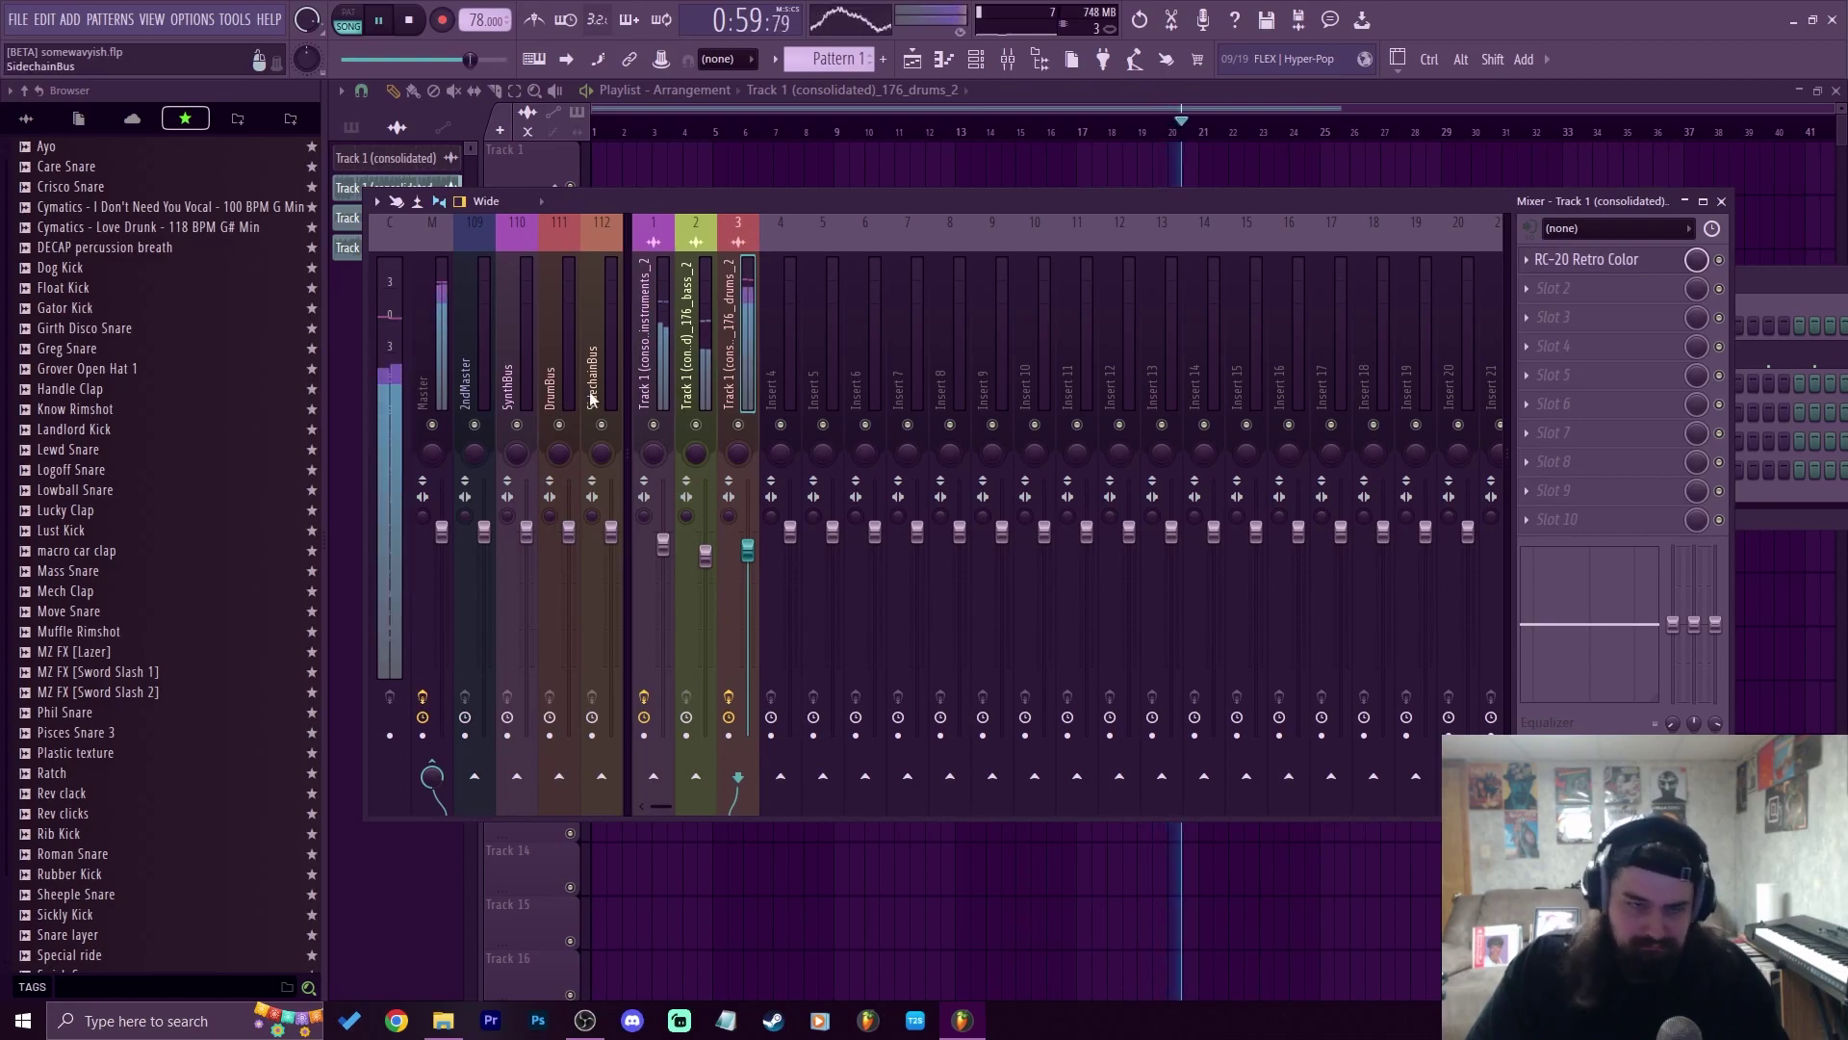
{"action": "right_click", "coordinate": [562, 782]}
{"action": "left_click", "coordinate": [607, 789]}
Sidechain DrumBus to SidechainBus while keeping its send to the master
{"action": "left_click", "coordinate": [561, 289]}
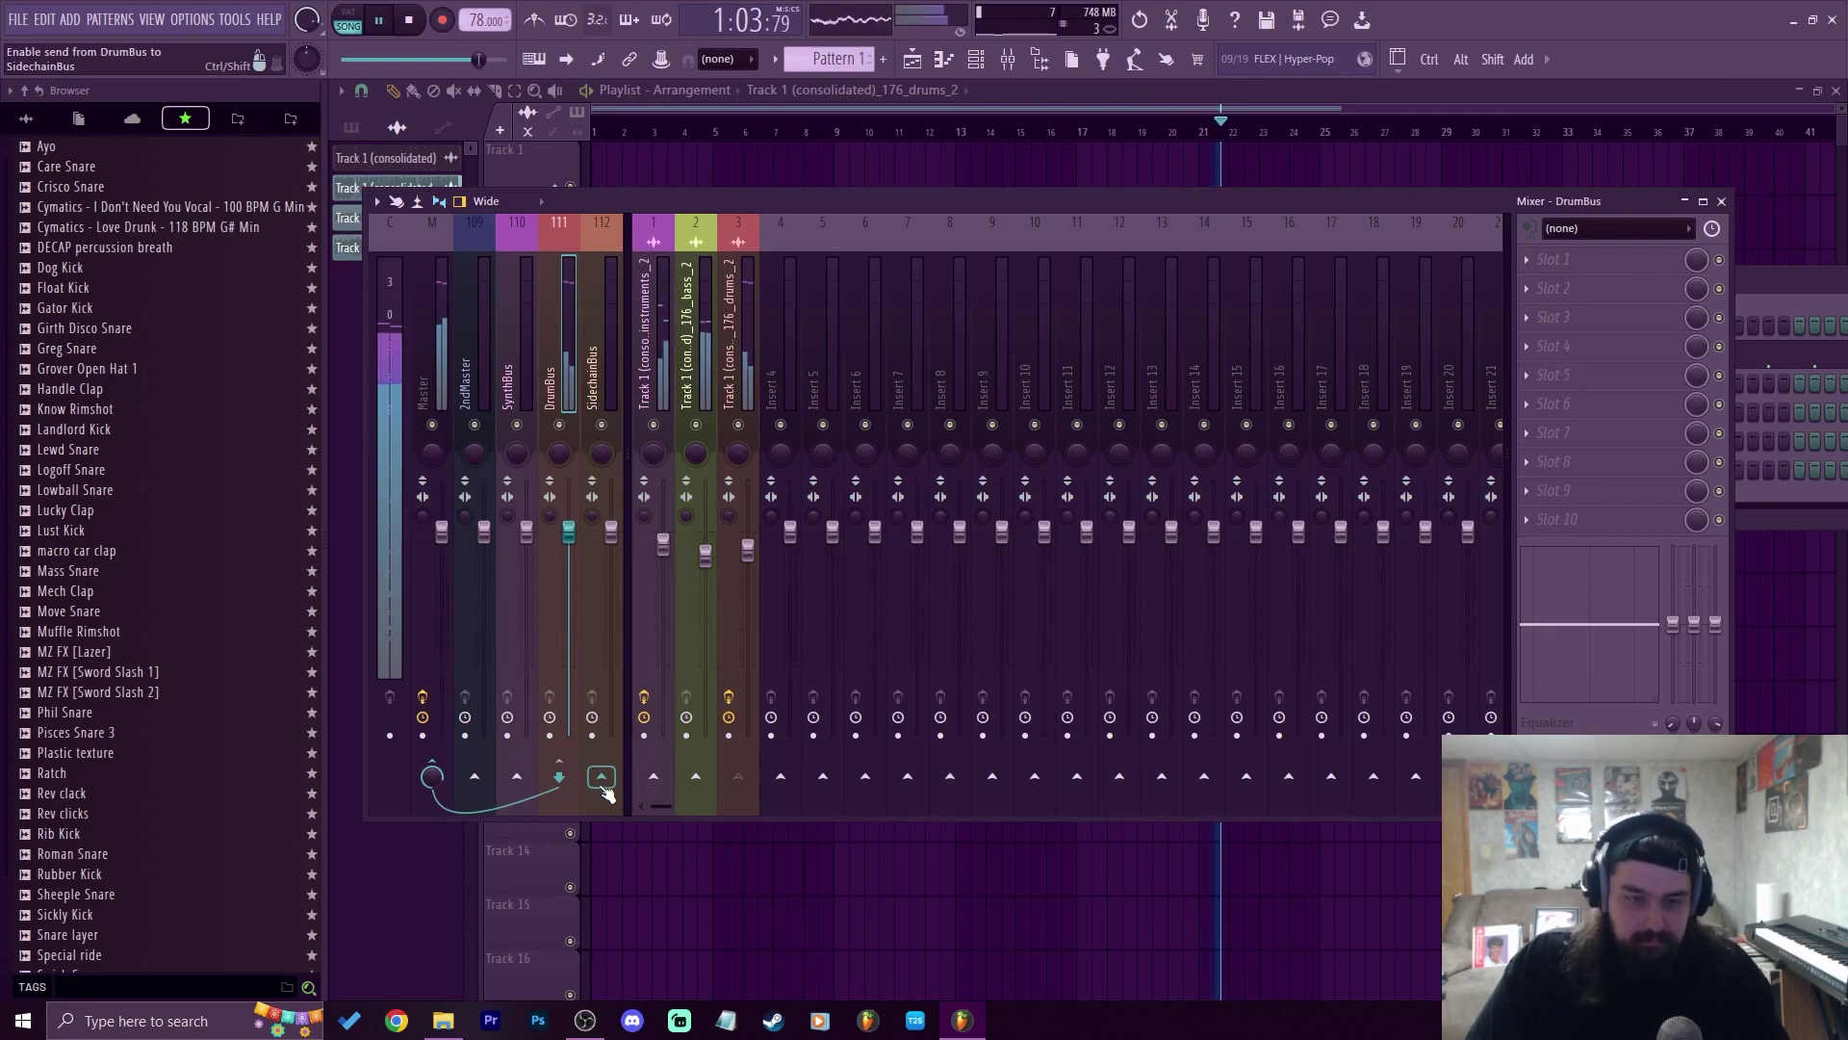
{"action": "right_click", "coordinate": [604, 787]}
{"action": "left_click", "coordinate": [690, 847]}
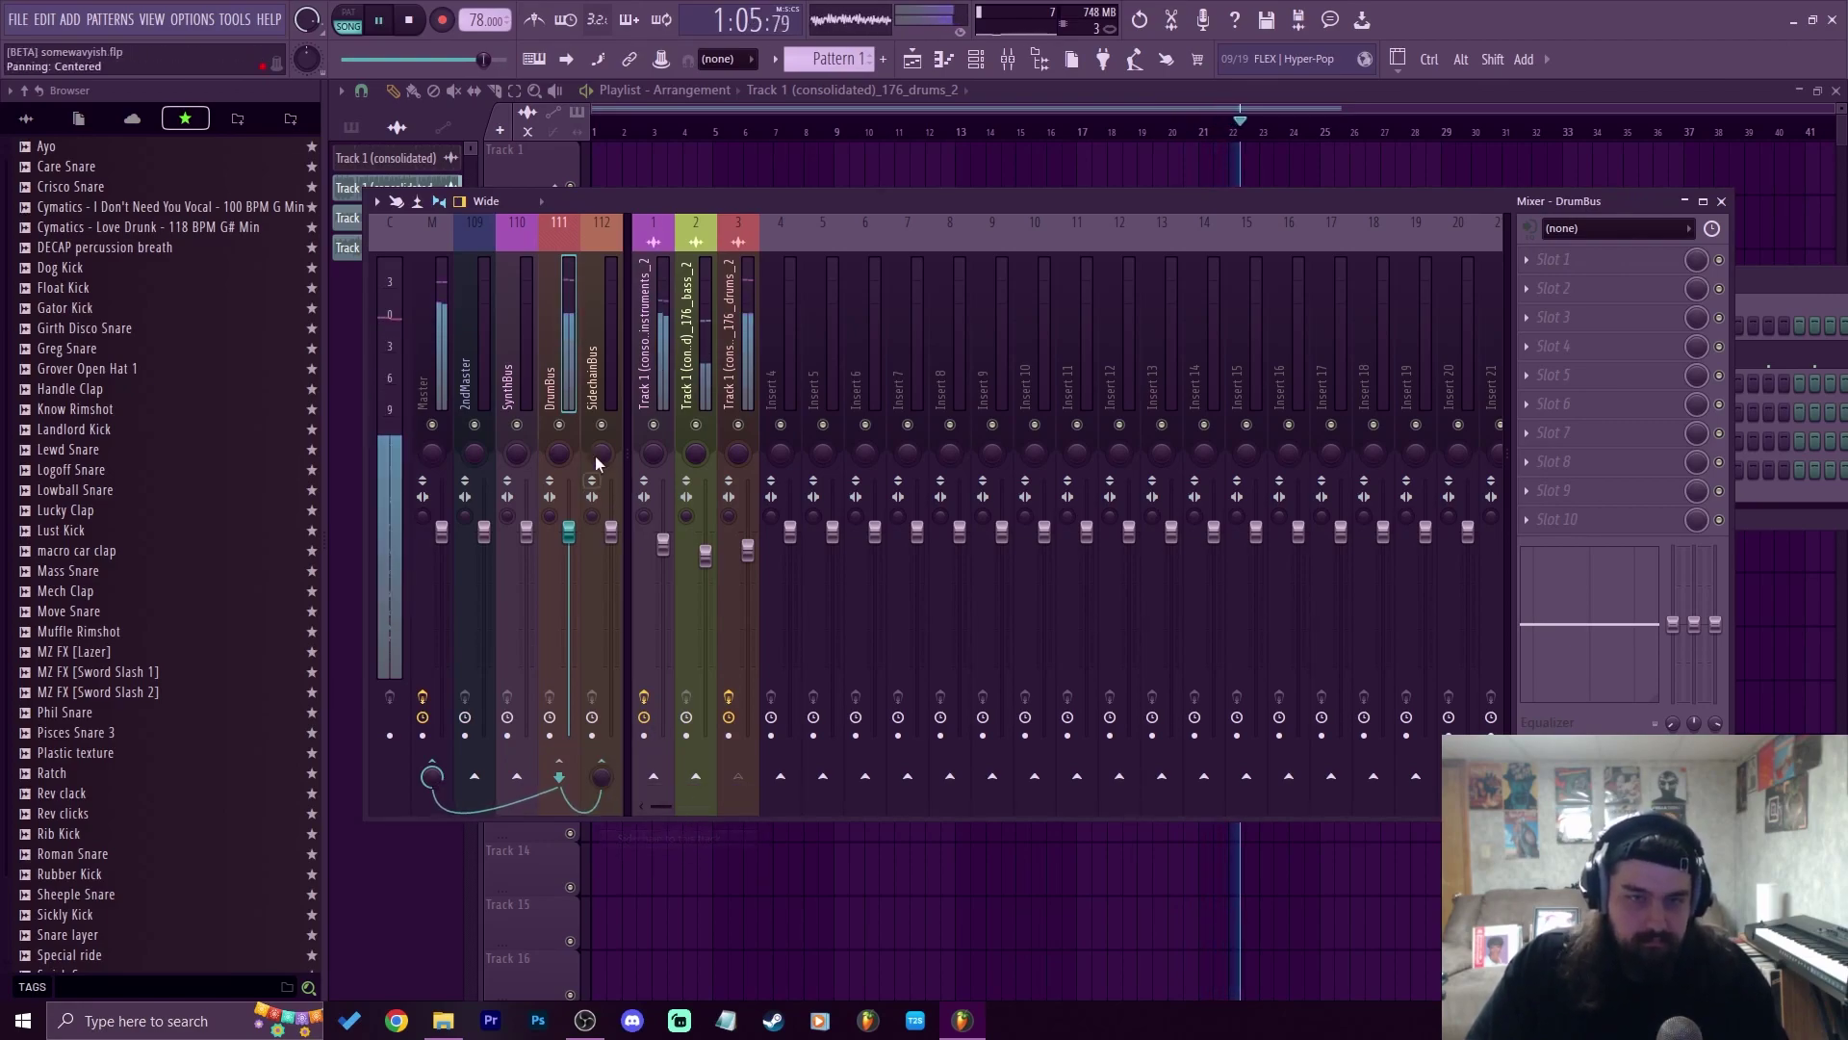
Route the instruments and bass tracks only to SidechainBus, stop playback, and check the sends of the instruments track and buses
{"action": "left_click", "coordinate": [656, 360]}
{"action": "right_click", "coordinate": [603, 779]}
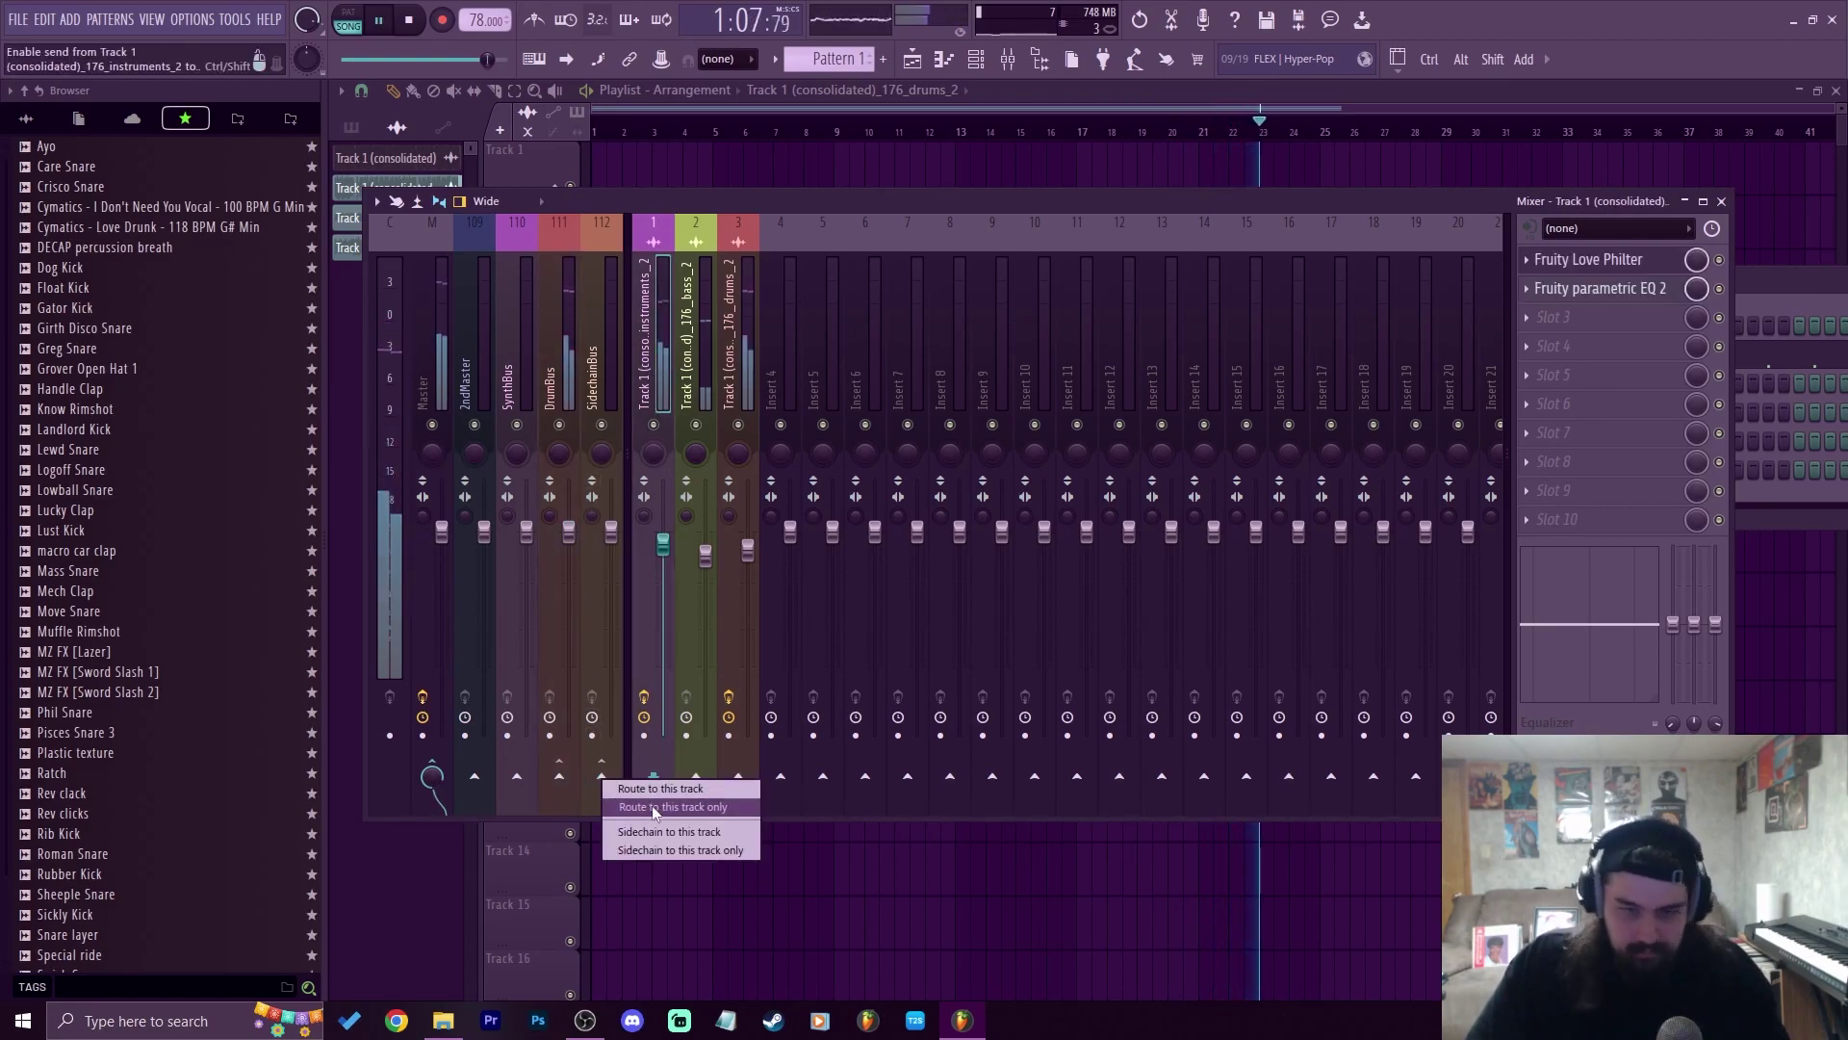
{"action": "left_click", "coordinate": [650, 806]}
{"action": "key", "text": "space"}
{"action": "left_click", "coordinate": [699, 370]}
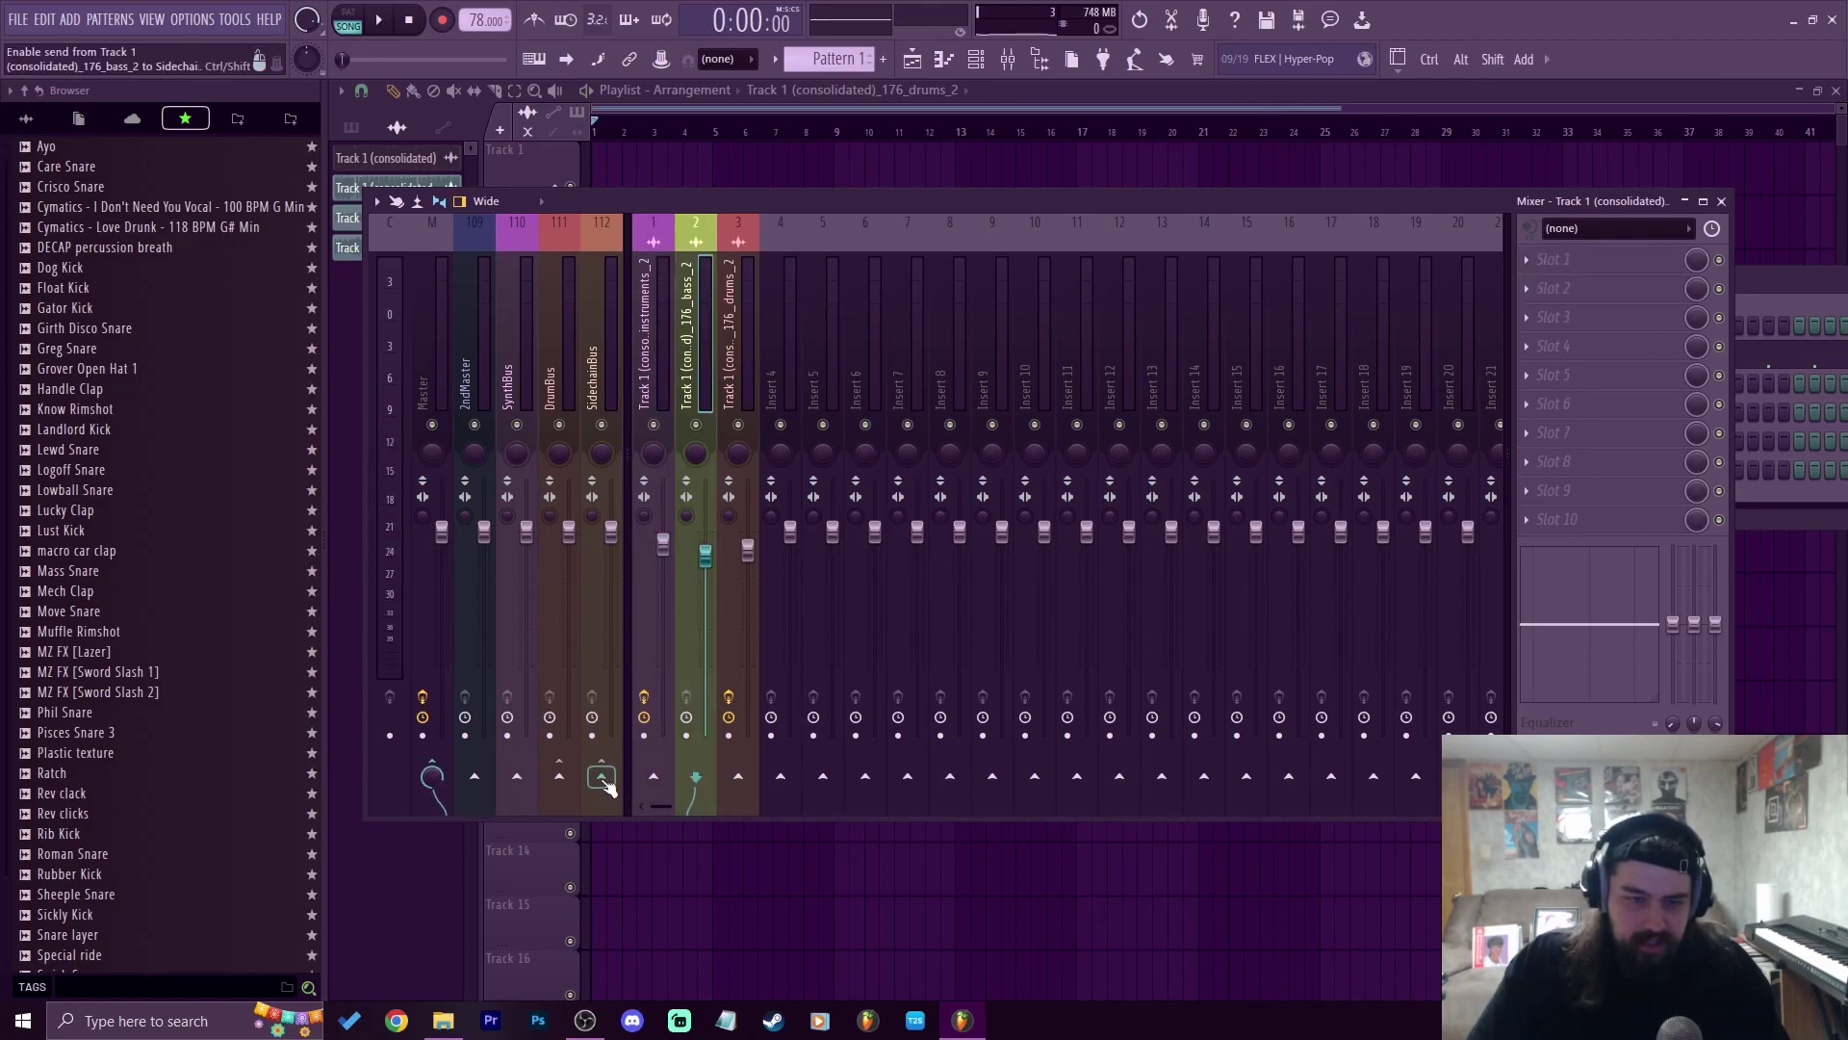
{"action": "right_click", "coordinate": [602, 779]}
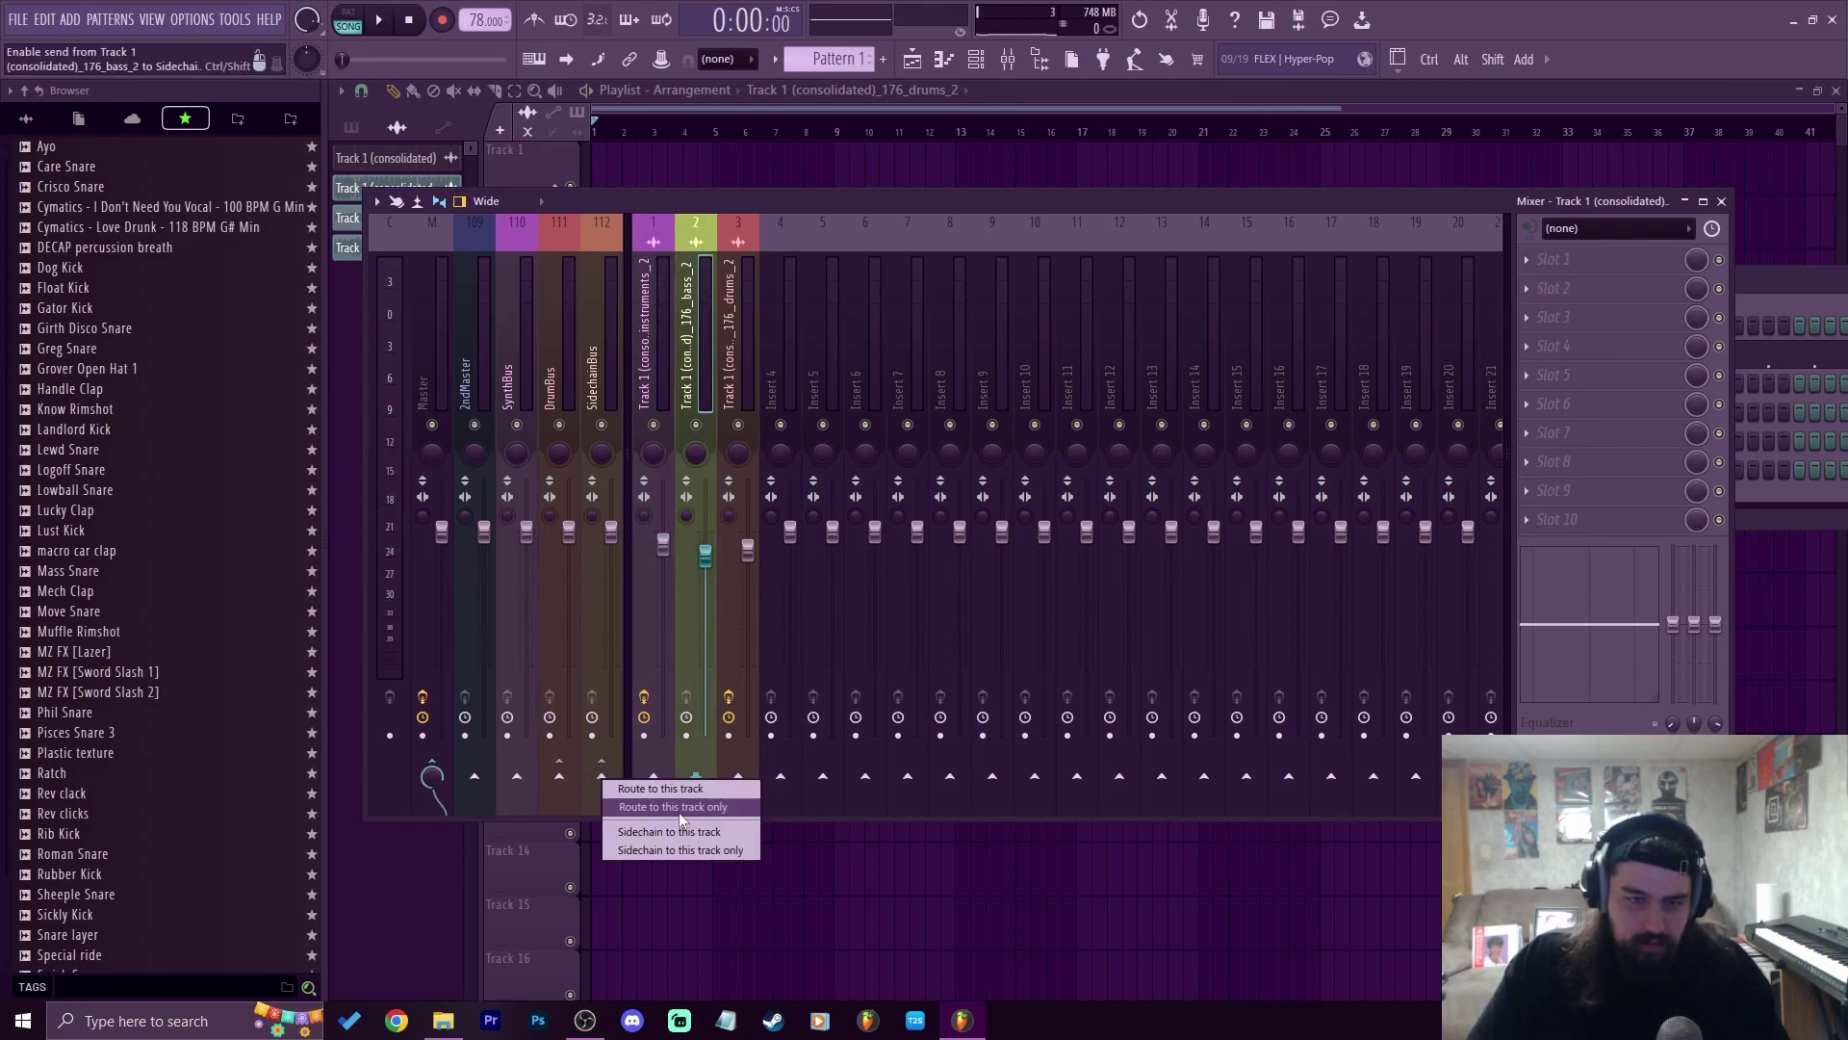
{"action": "left_click", "coordinate": [678, 812]}
{"action": "left_click", "coordinate": [654, 356]}
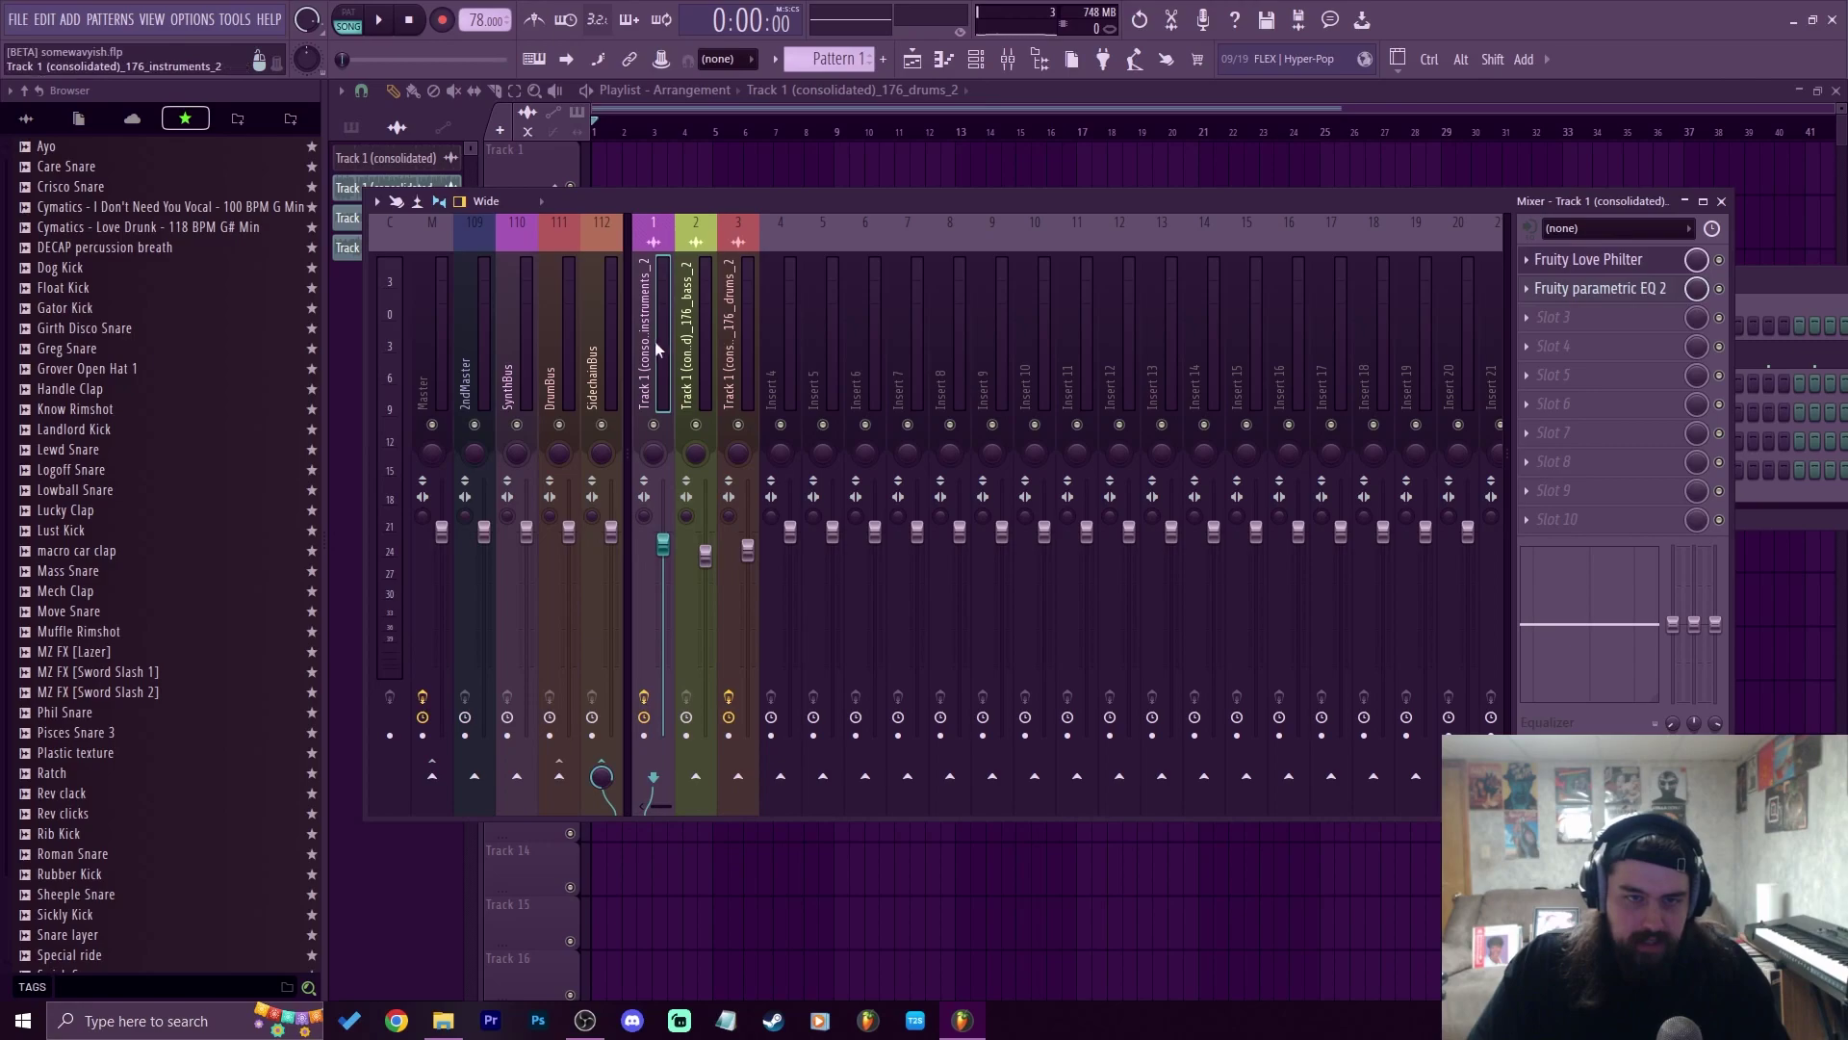
{"action": "left_click", "coordinate": [609, 375]}
{"action": "left_click", "coordinate": [558, 387]}
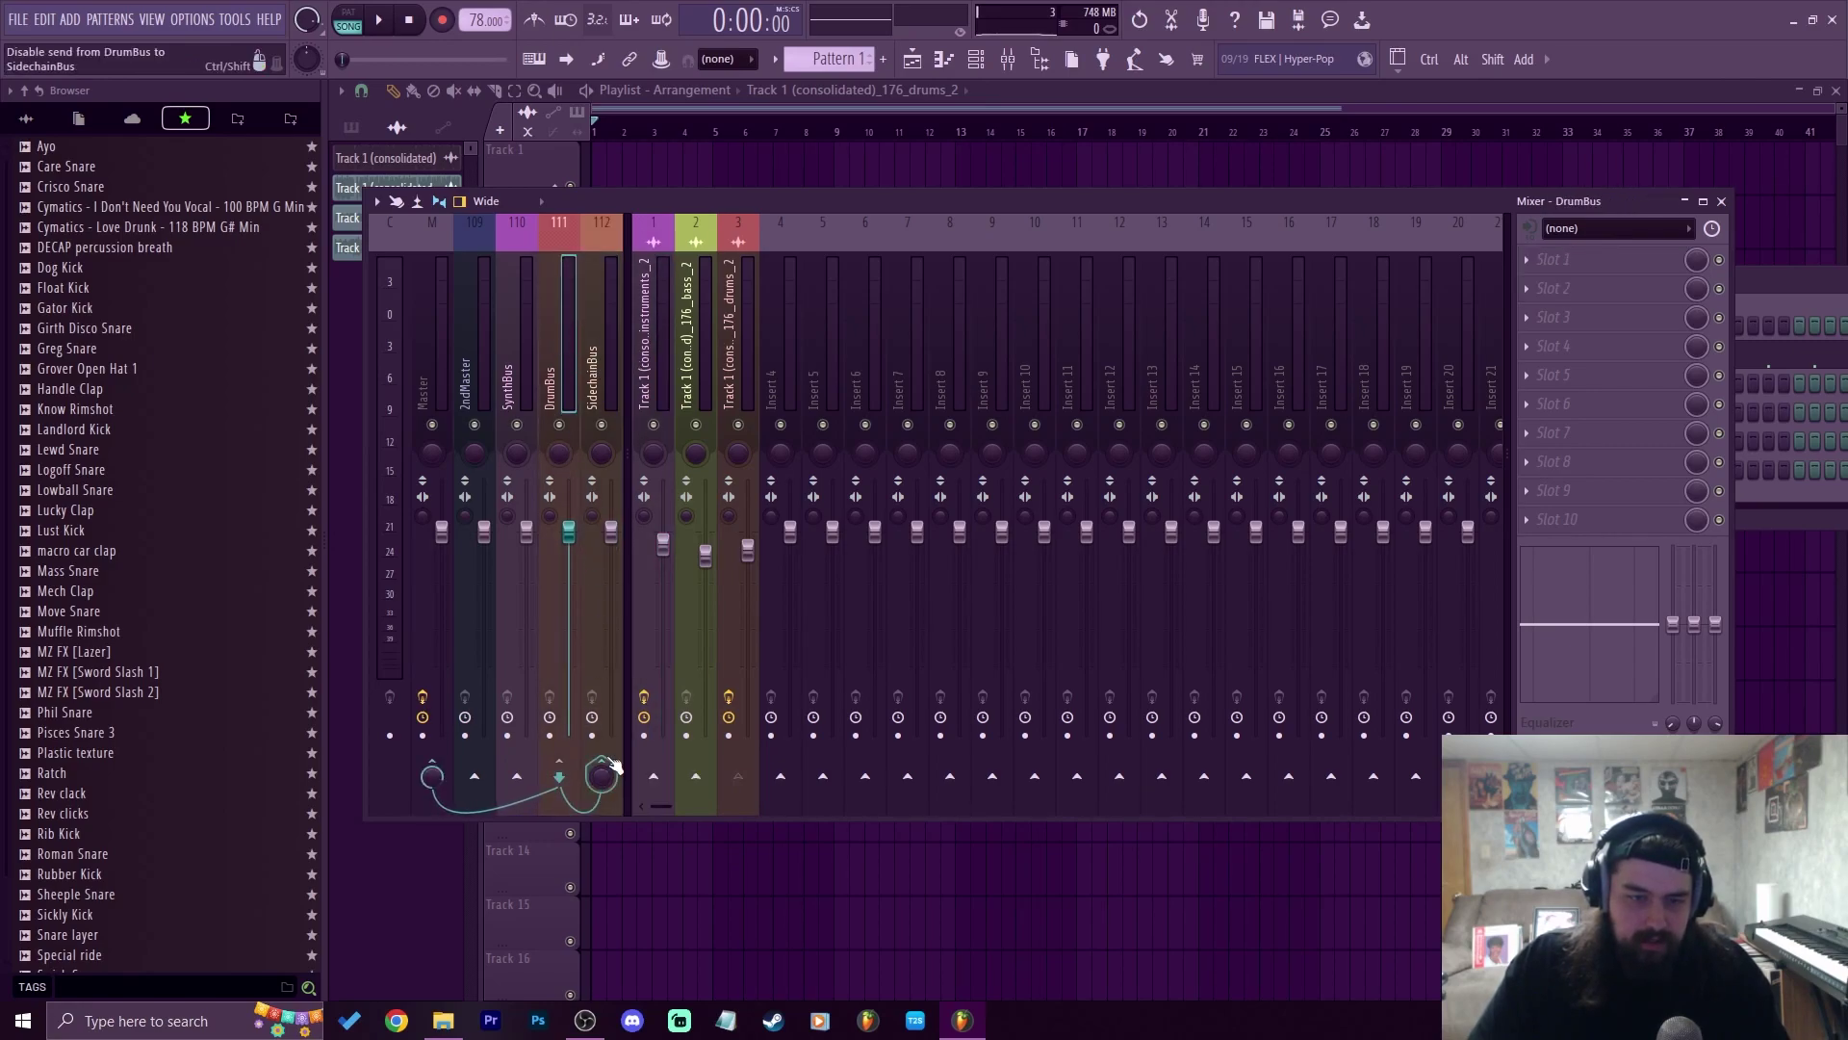
Load Fruity Limiter in SidechainBus's first effect slot and set its sidechain source to DrumBus
{"action": "left_click", "coordinate": [597, 395]}
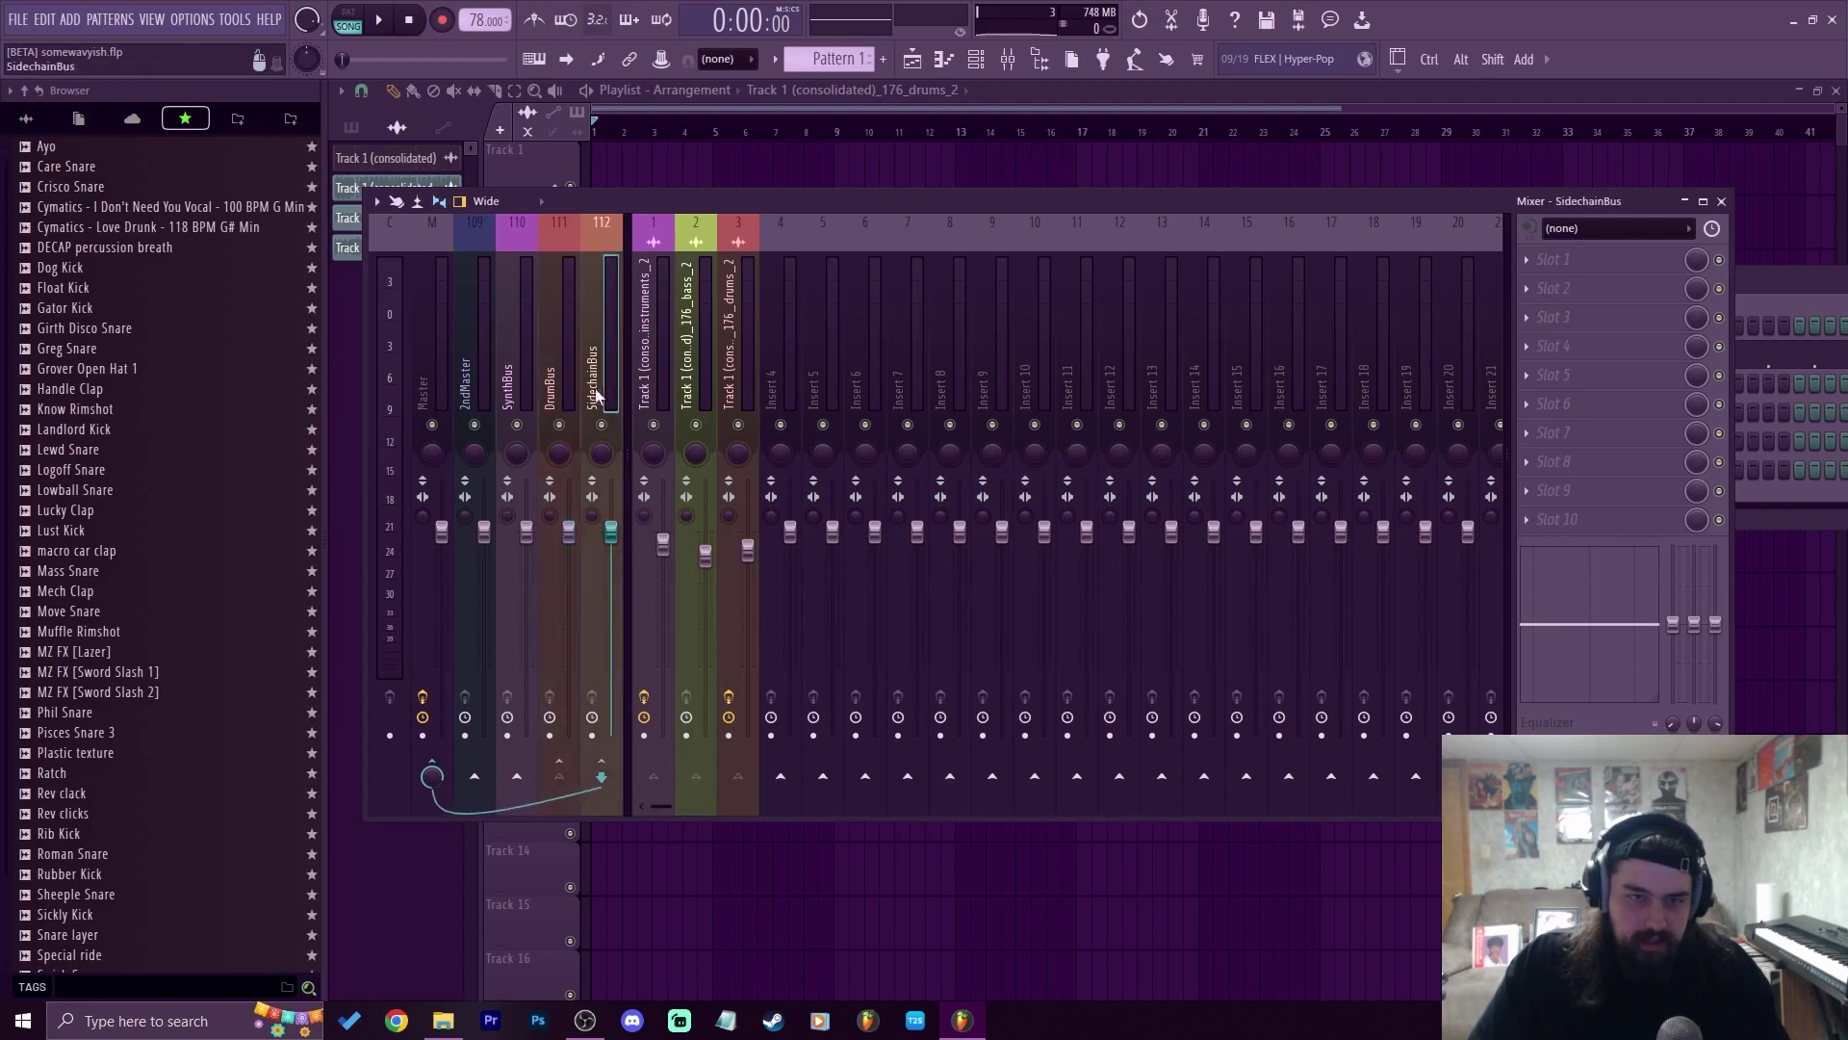
{"action": "left_click", "coordinate": [1555, 260]}
{"action": "left_click", "coordinate": [1239, 195]}
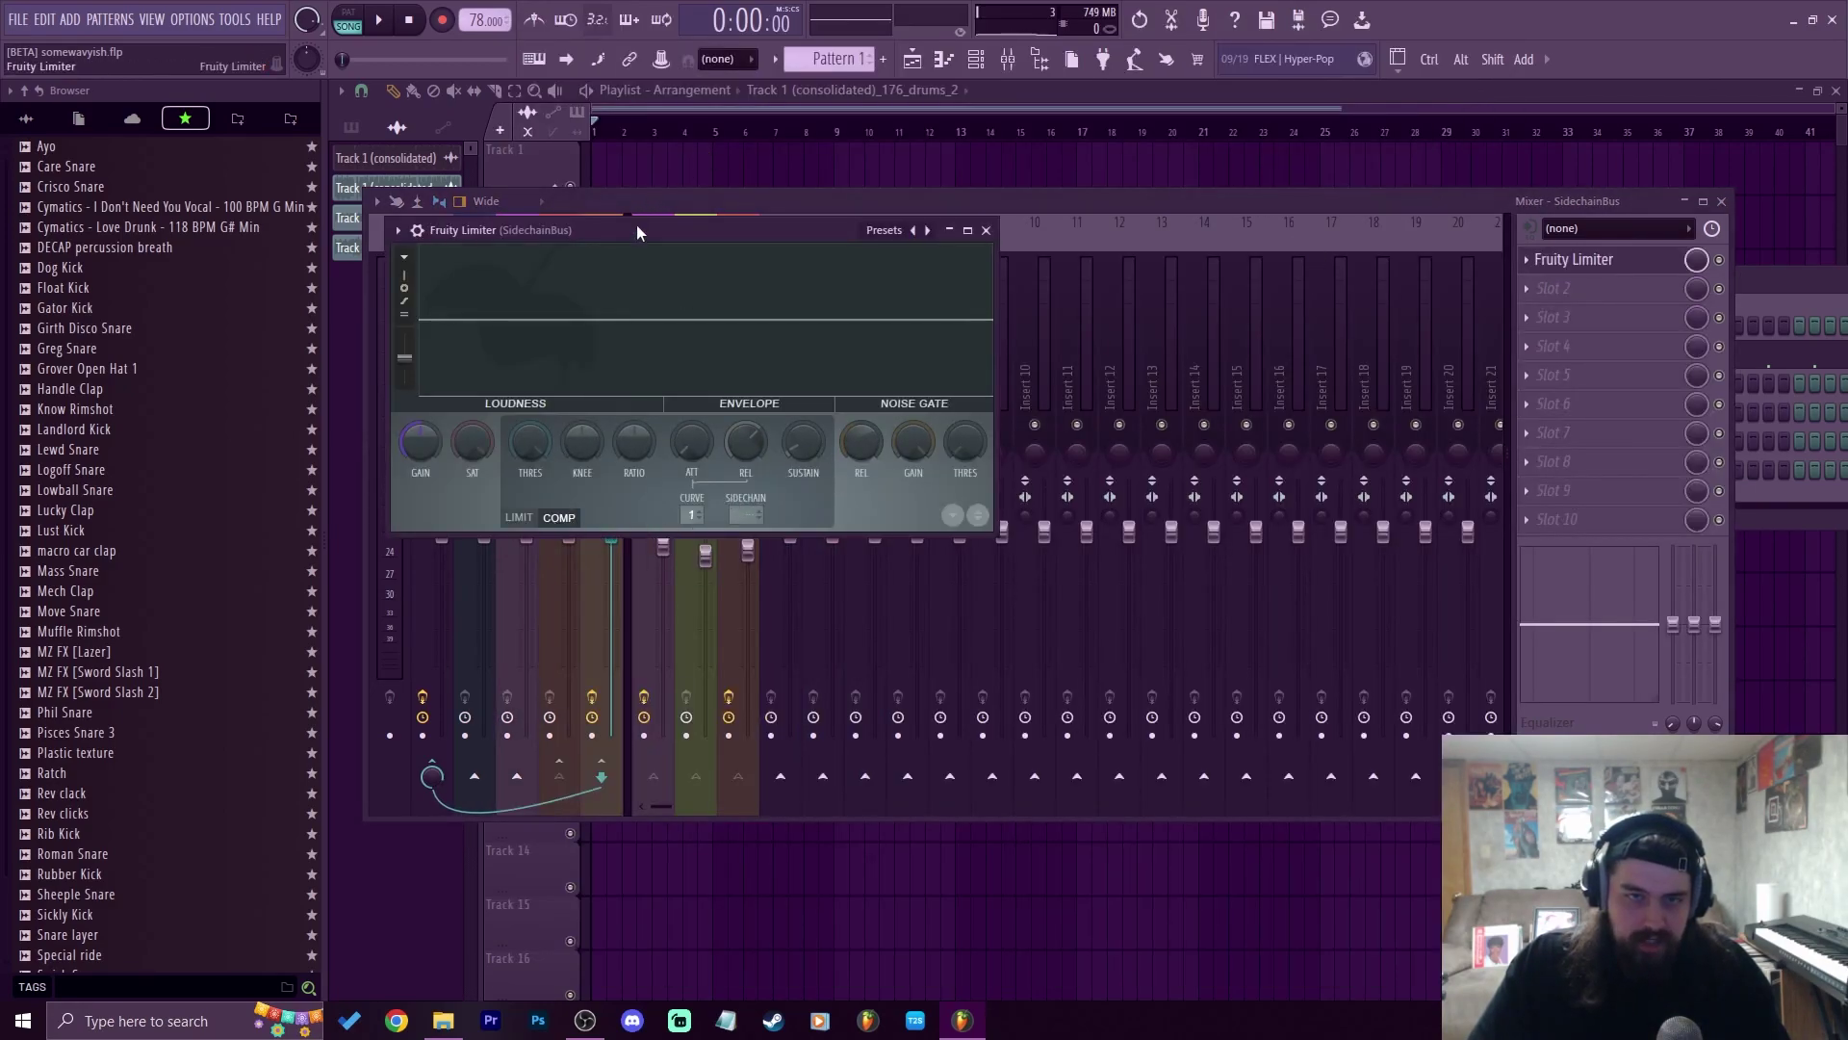
{"action": "left_click_drag", "start_coordinate": [637, 231], "coordinate": [818, 257]}
{"action": "left_click", "coordinate": [917, 541]}
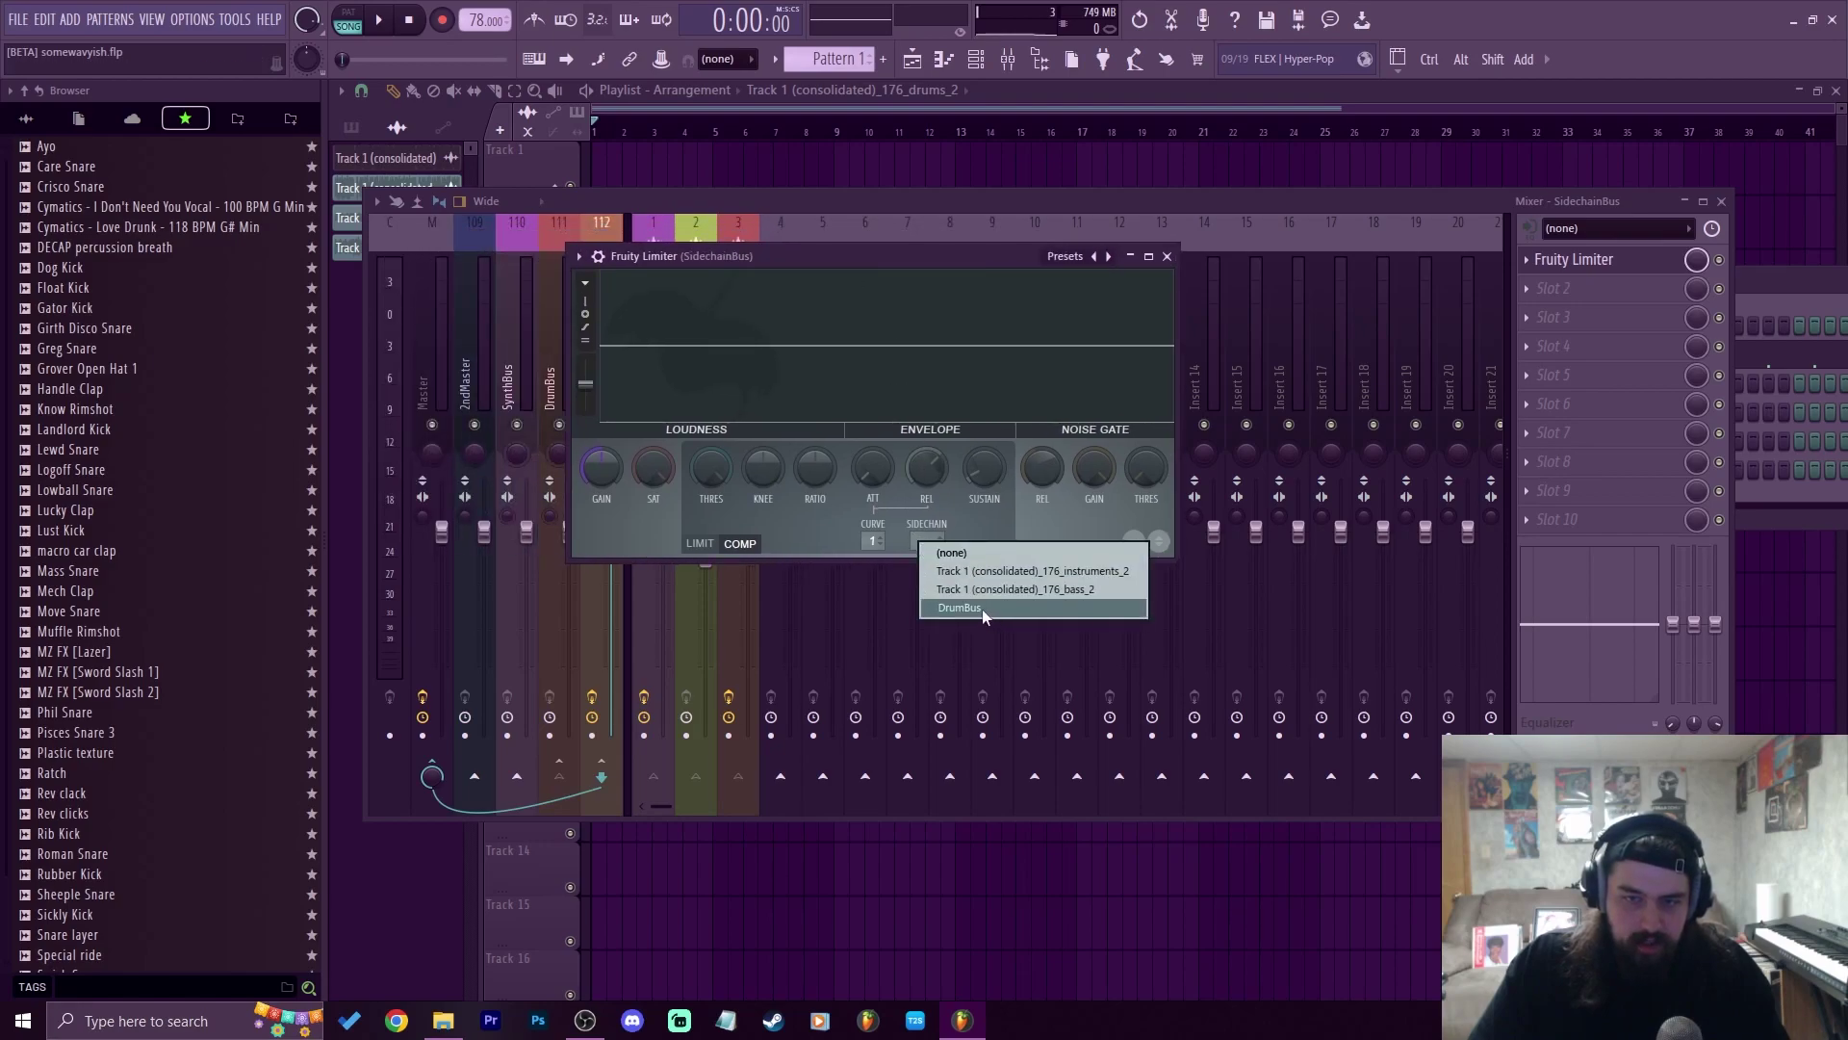
{"action": "left_click", "coordinate": [1002, 608]}
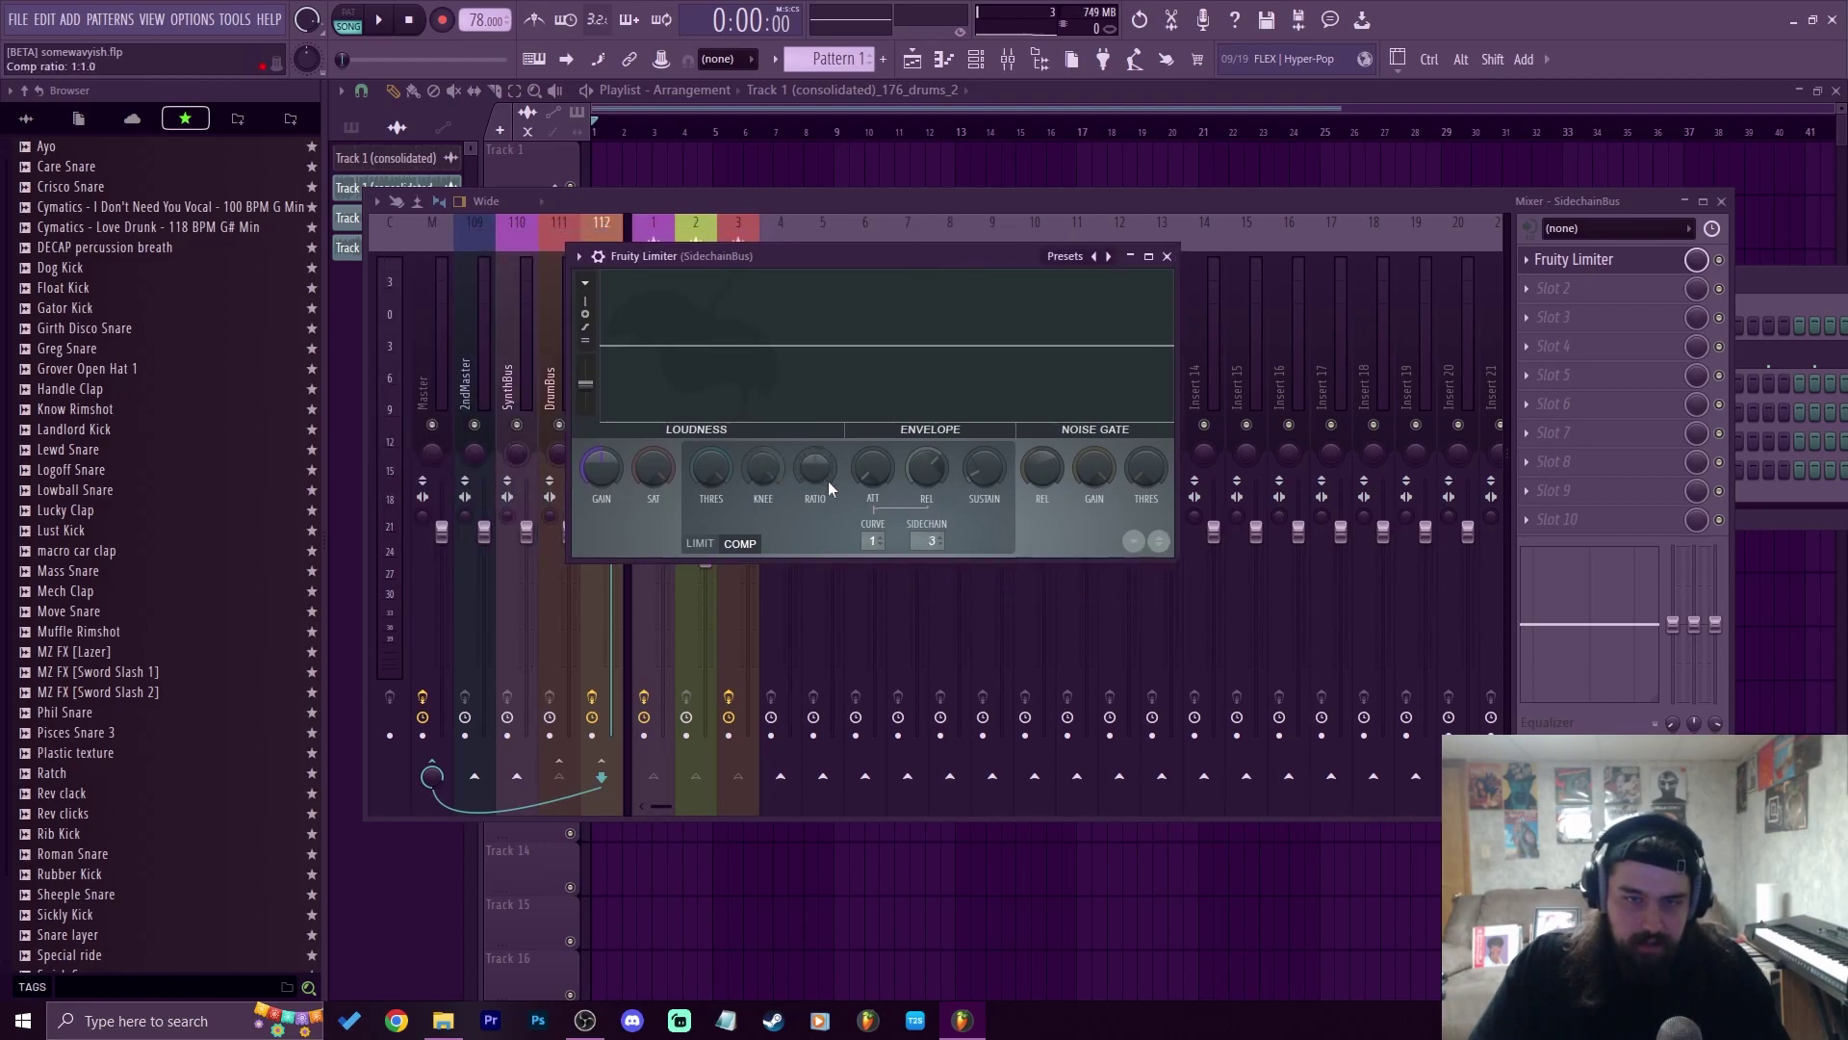
During playback, lower the Limiter's compressor threshold, raise its knee and ratio, set the release to about 118 ms, and close the plugin
{"action": "key", "text": "space"}
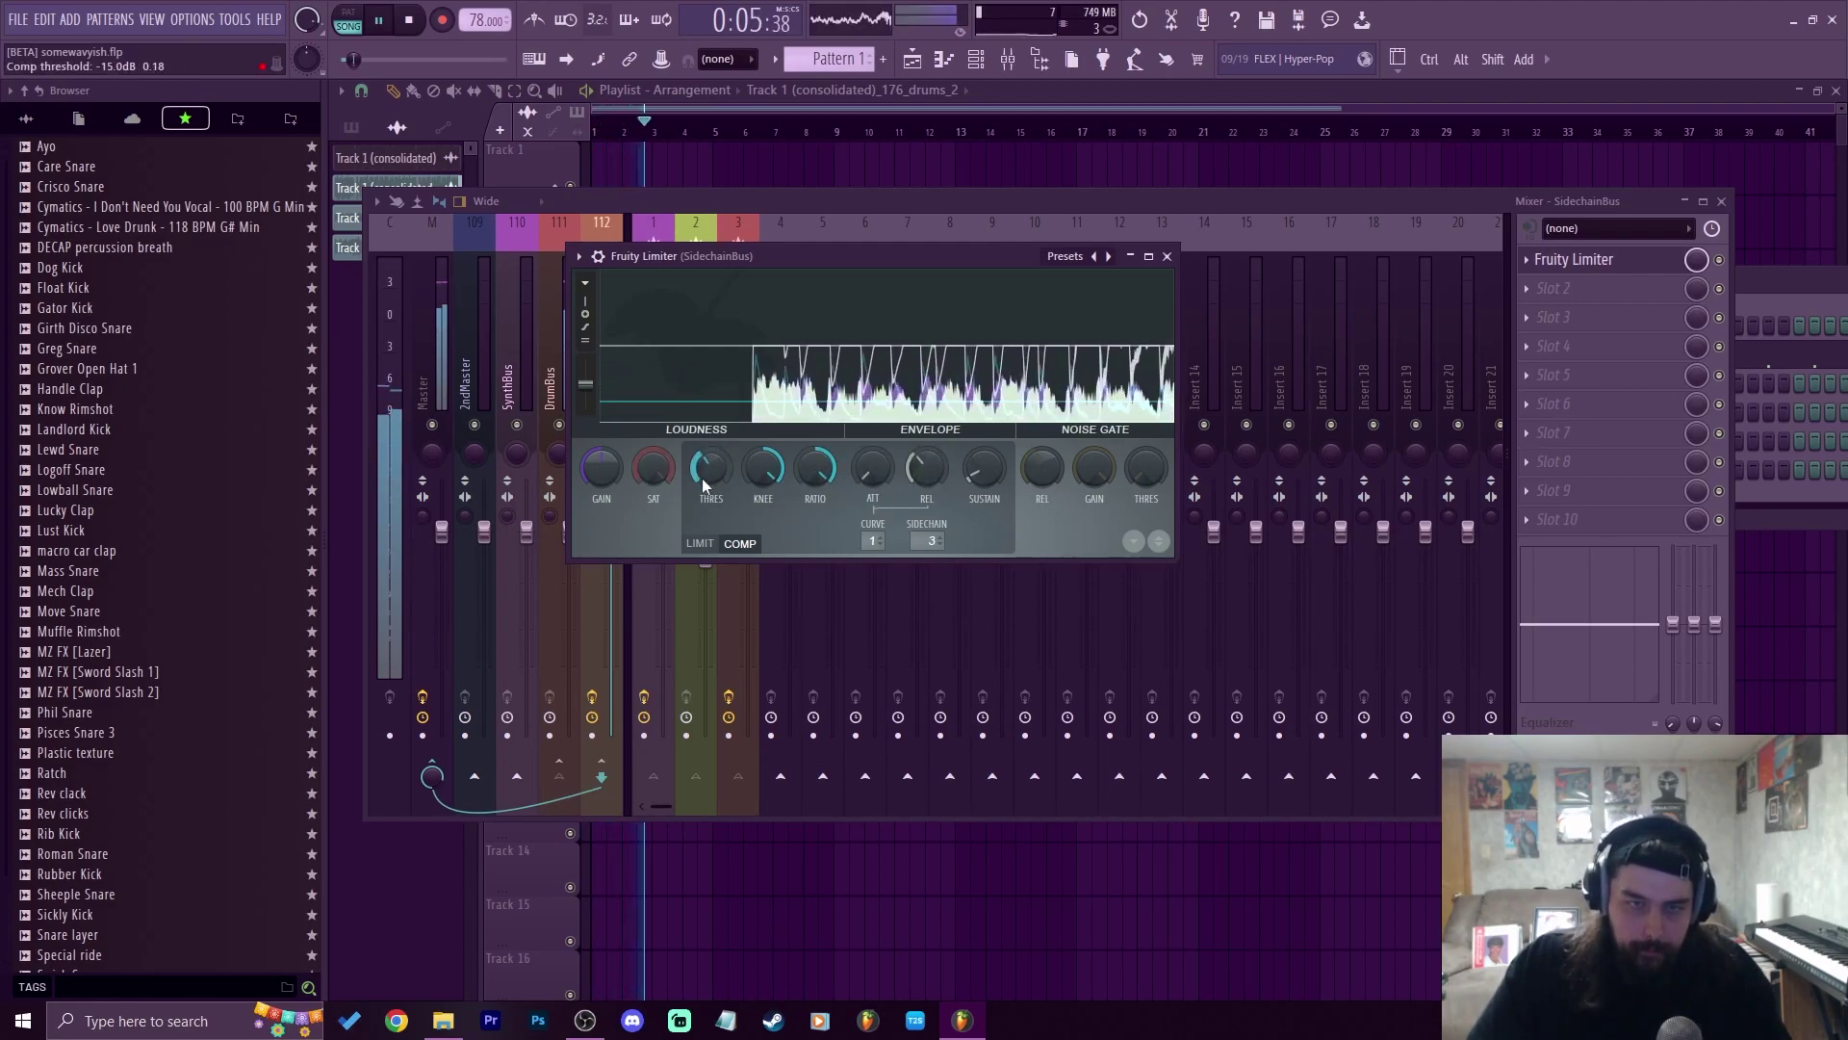
{"action": "right_click", "coordinate": [706, 473]}
{"action": "left_click", "coordinate": [708, 464]}
{"action": "mouse_move", "coordinate": [932, 470]}
{"action": "left_mouse_down"}
{"action": "mouse_move", "coordinate": [933, 418]}
{"action": "mouse_move", "coordinate": [933, 441]}
{"action": "left_mouse_up"}
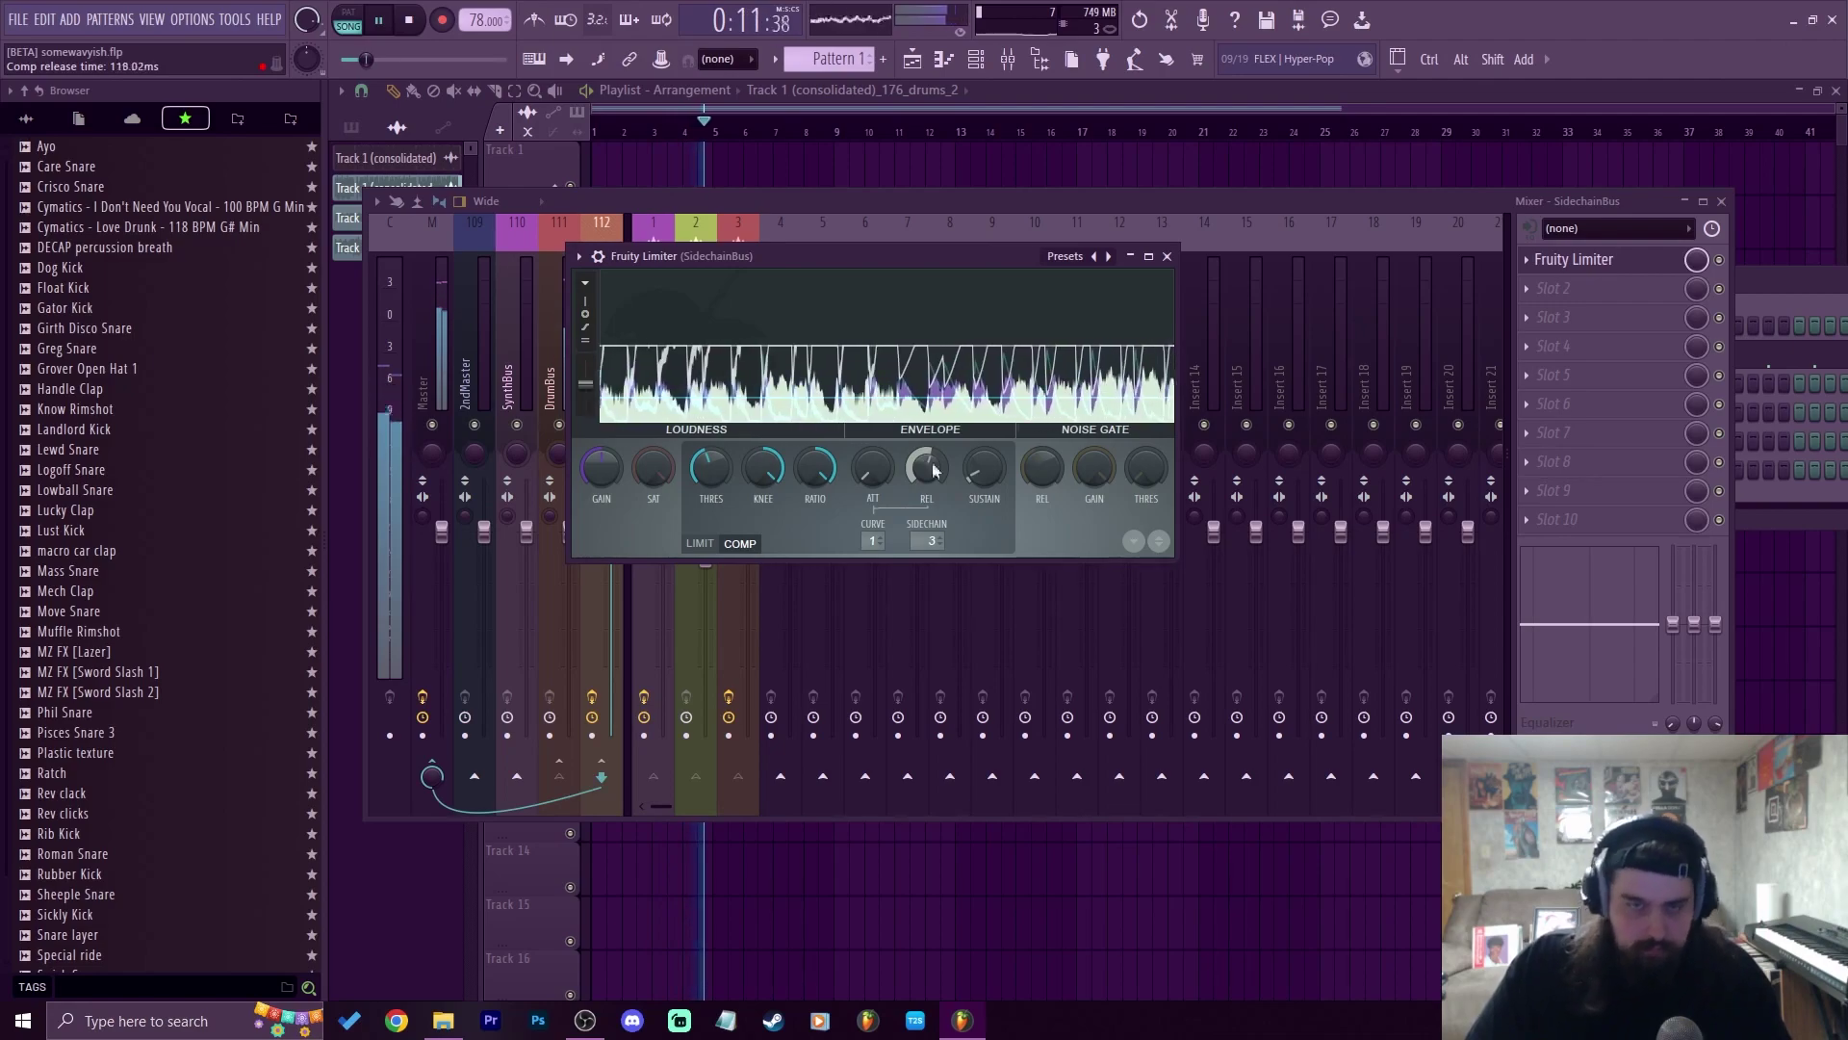
{"action": "left_click_drag", "start_coordinate": [714, 469], "coordinate": [714, 489]}
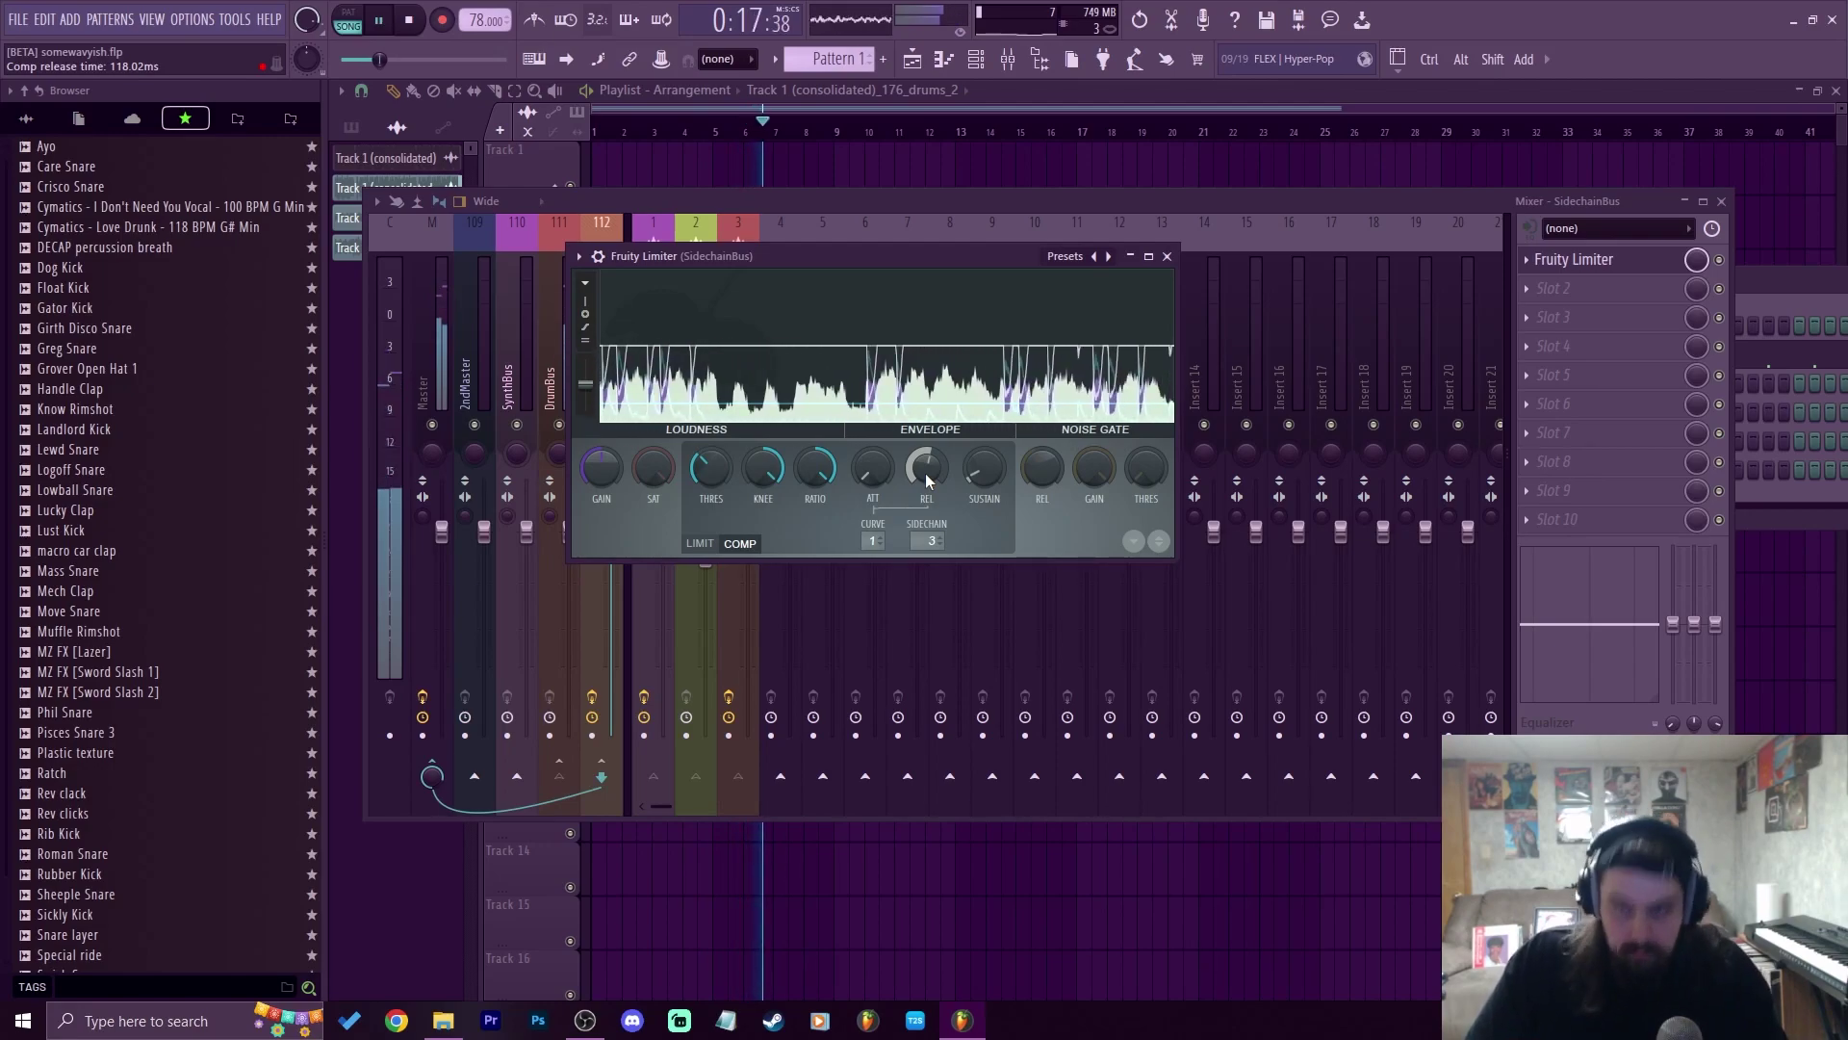
{"action": "left_click", "coordinate": [1166, 258]}
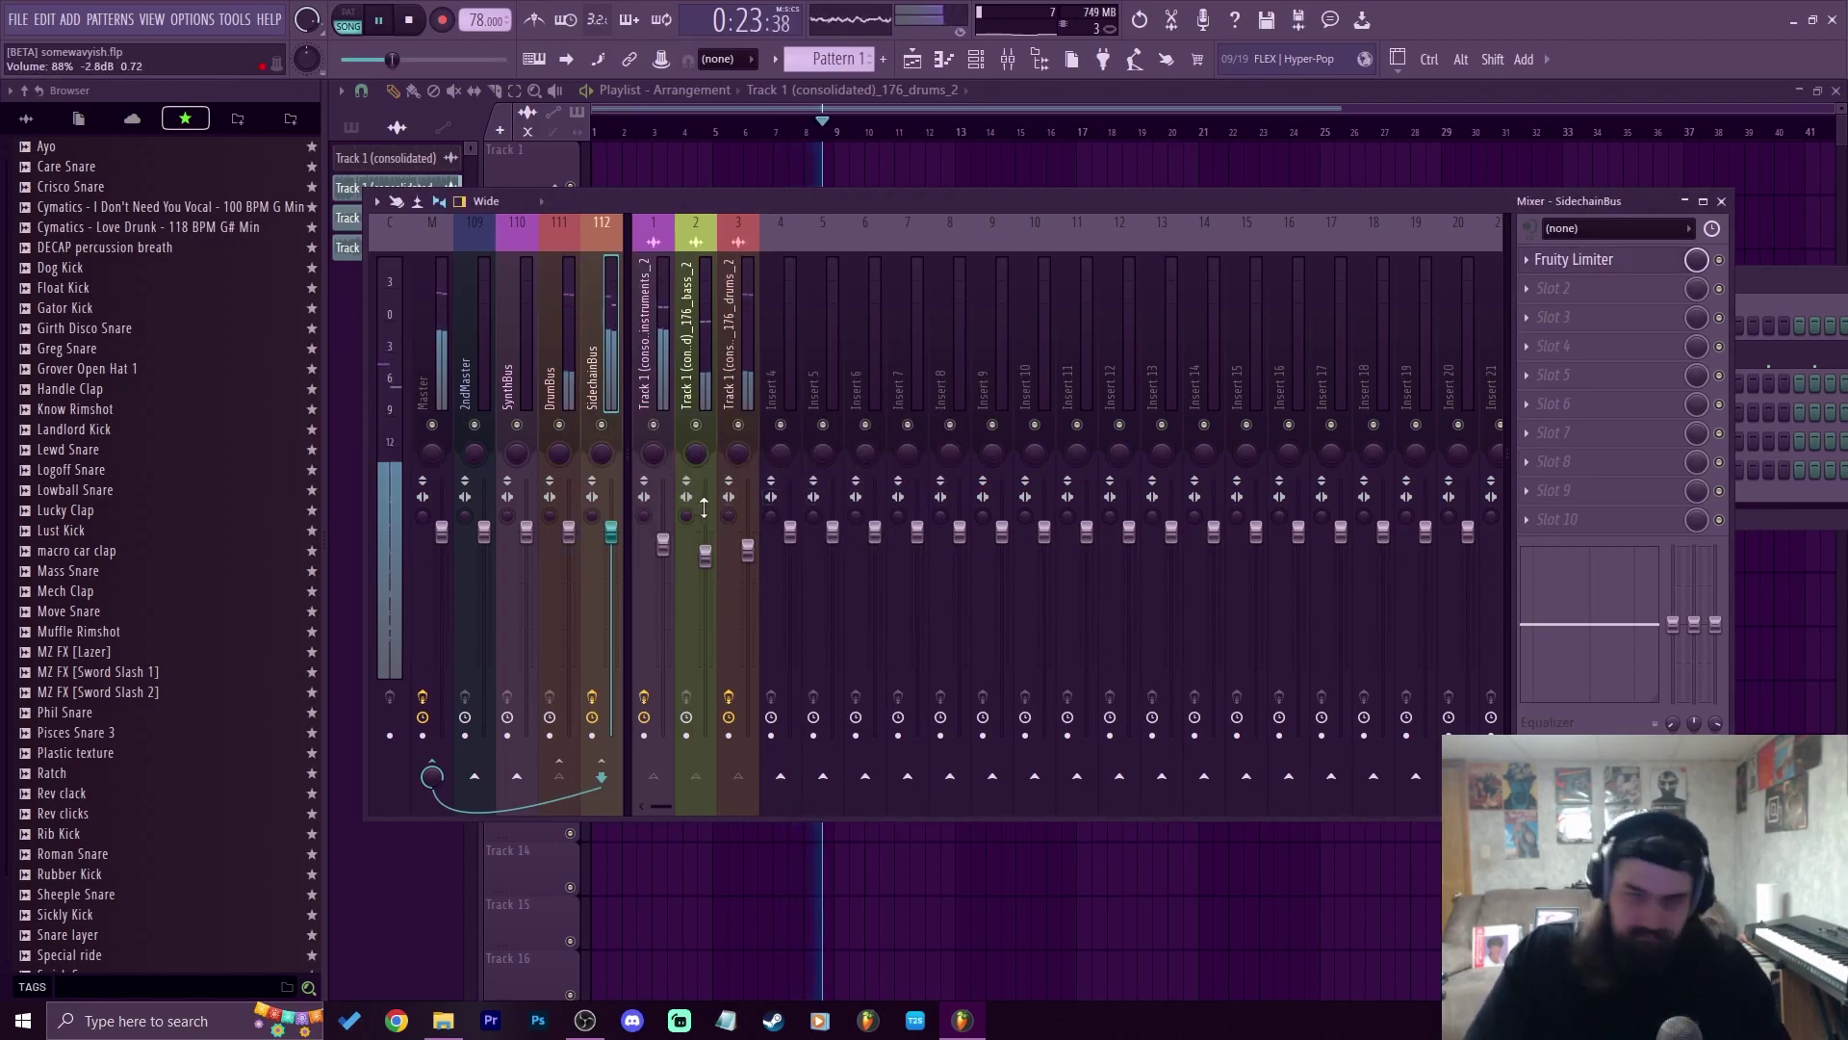
Try adjusting the drums track's stereo separation, reset it, and stop playback
{"action": "left_click", "coordinate": [731, 520]}
{"action": "right_click", "coordinate": [730, 521]}
{"action": "left_click", "coordinate": [761, 533]}
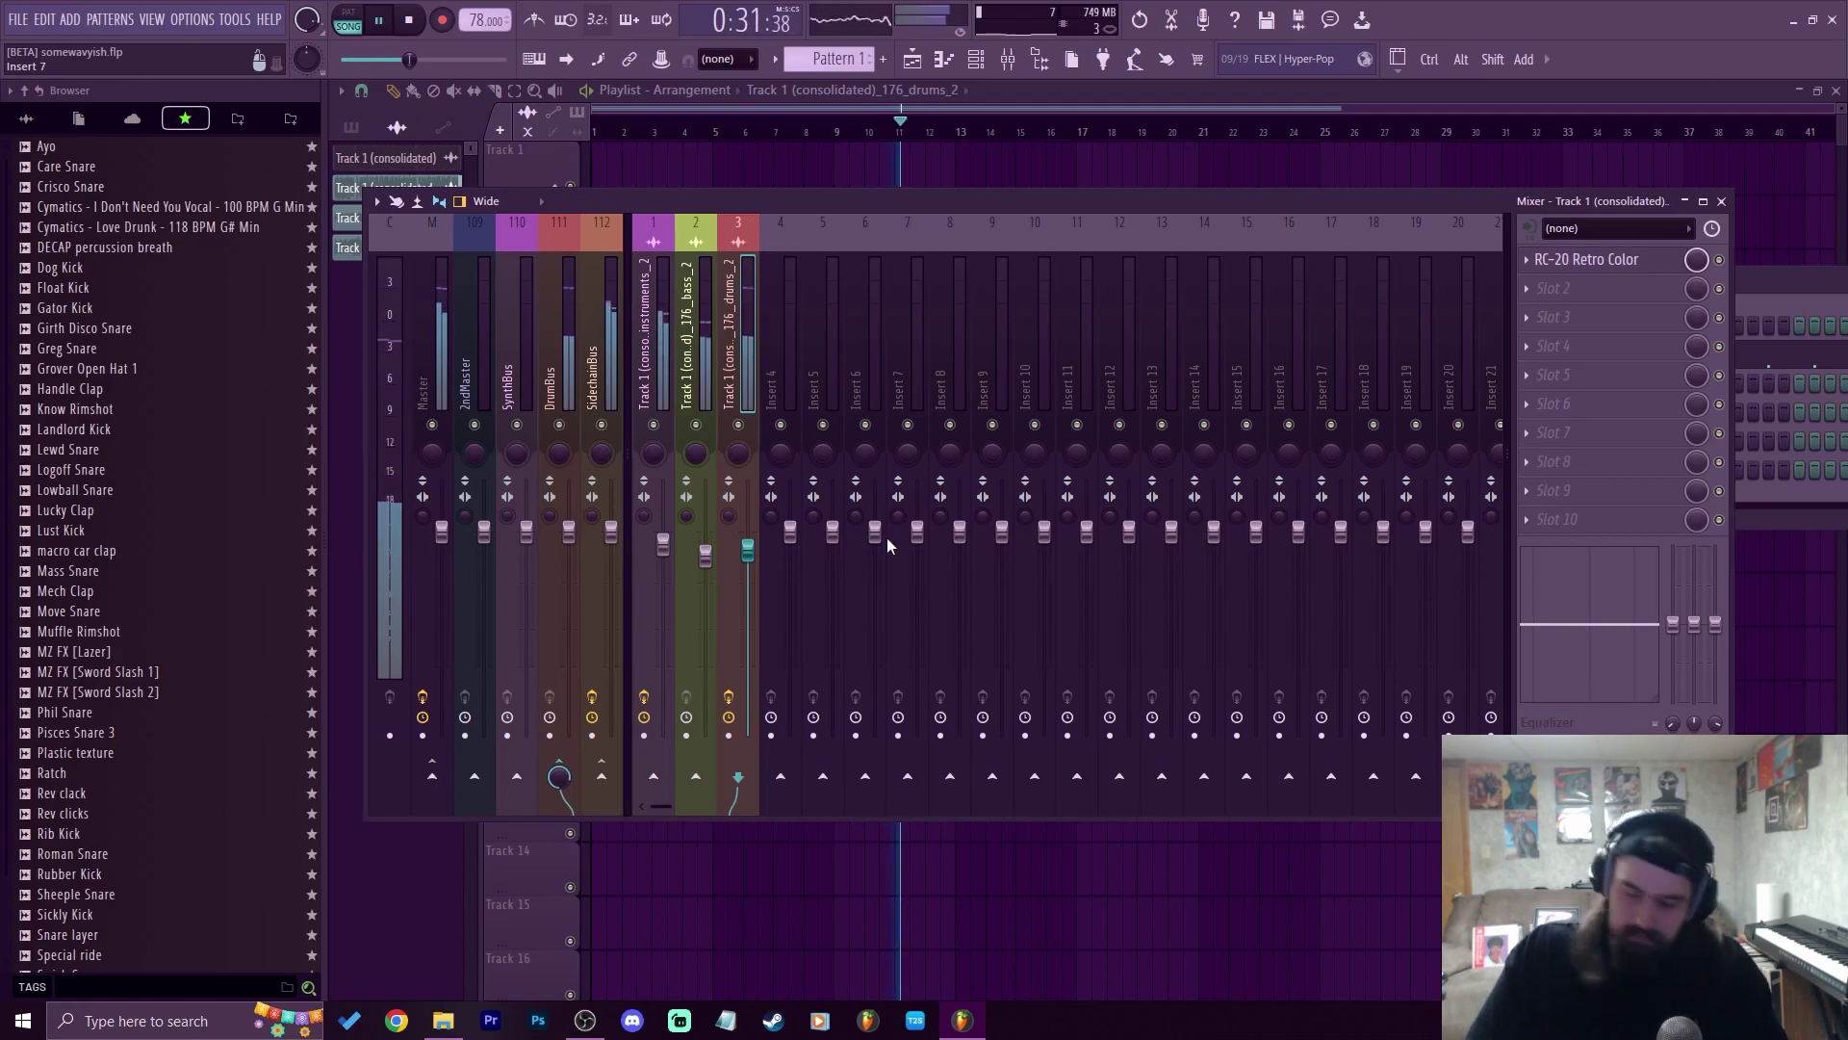
{"action": "key", "text": "space"}
Load Distructor in the bass track's first effect slot and turn off its filter, chorus and speaker modules
{"action": "key", "text": "F9"}
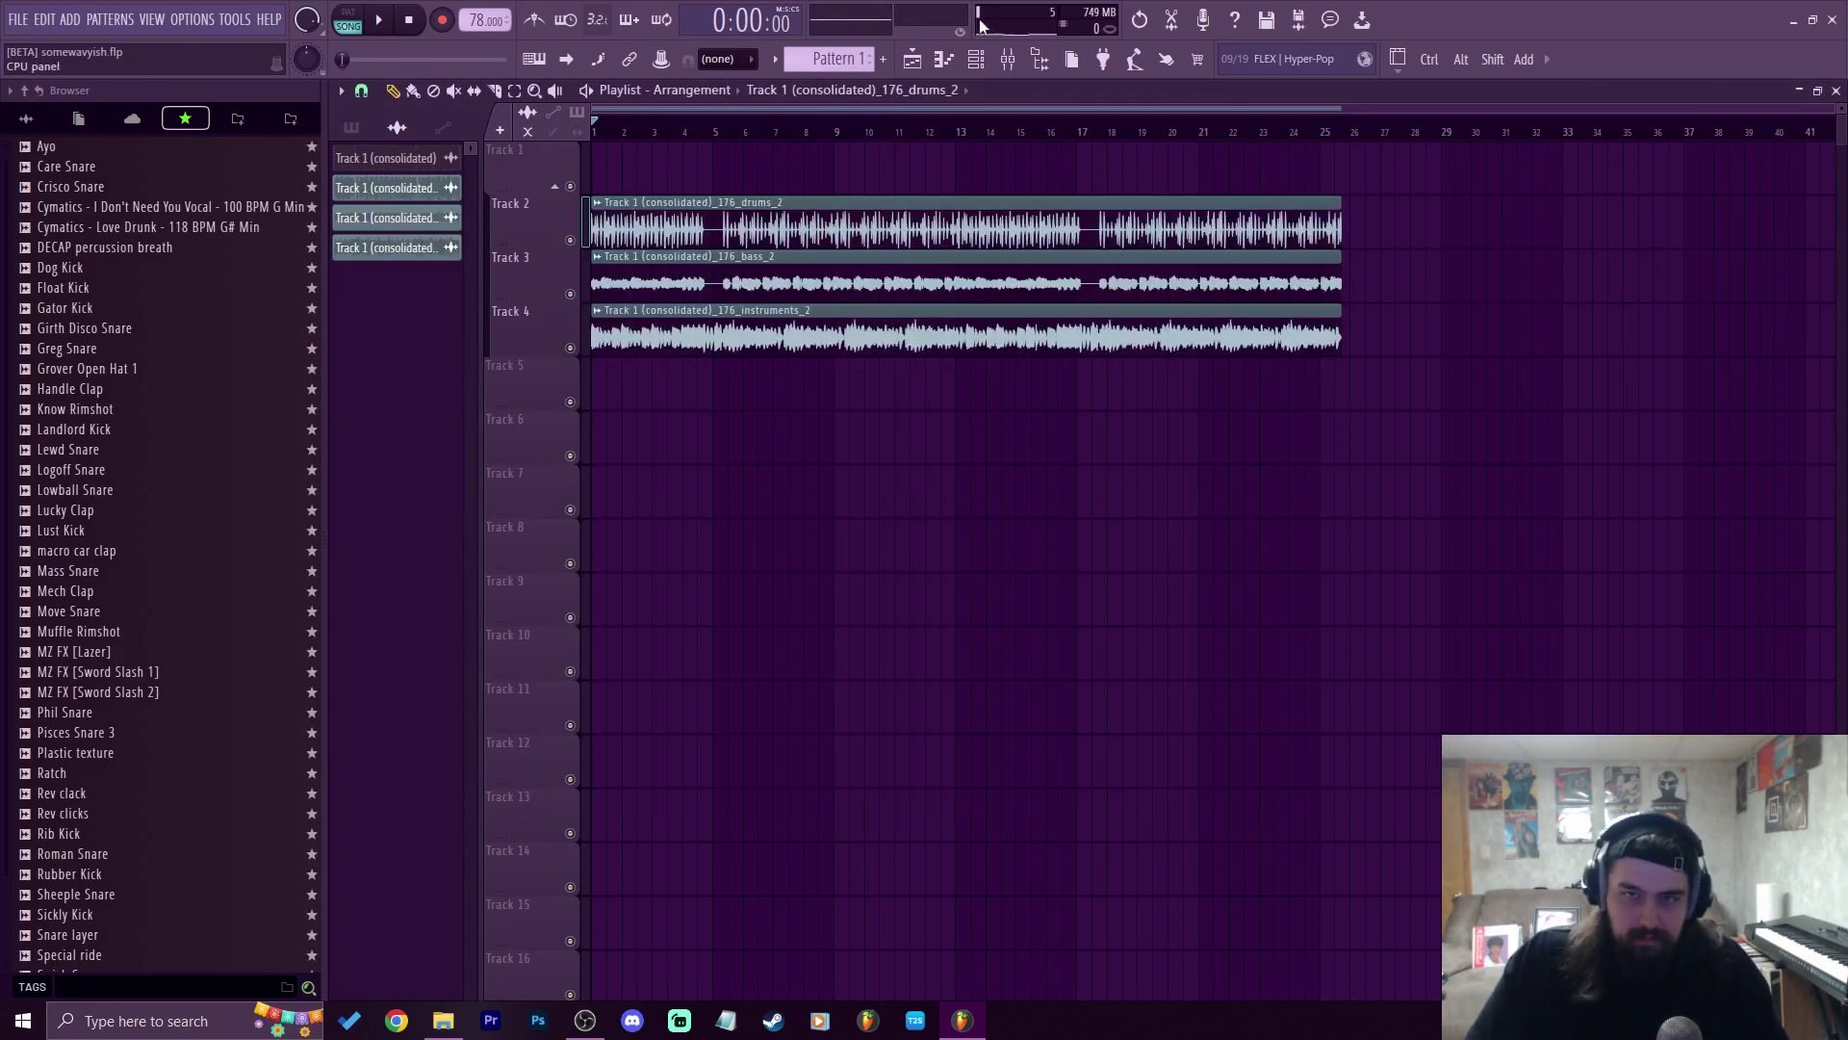
{"action": "key", "text": "F9"}
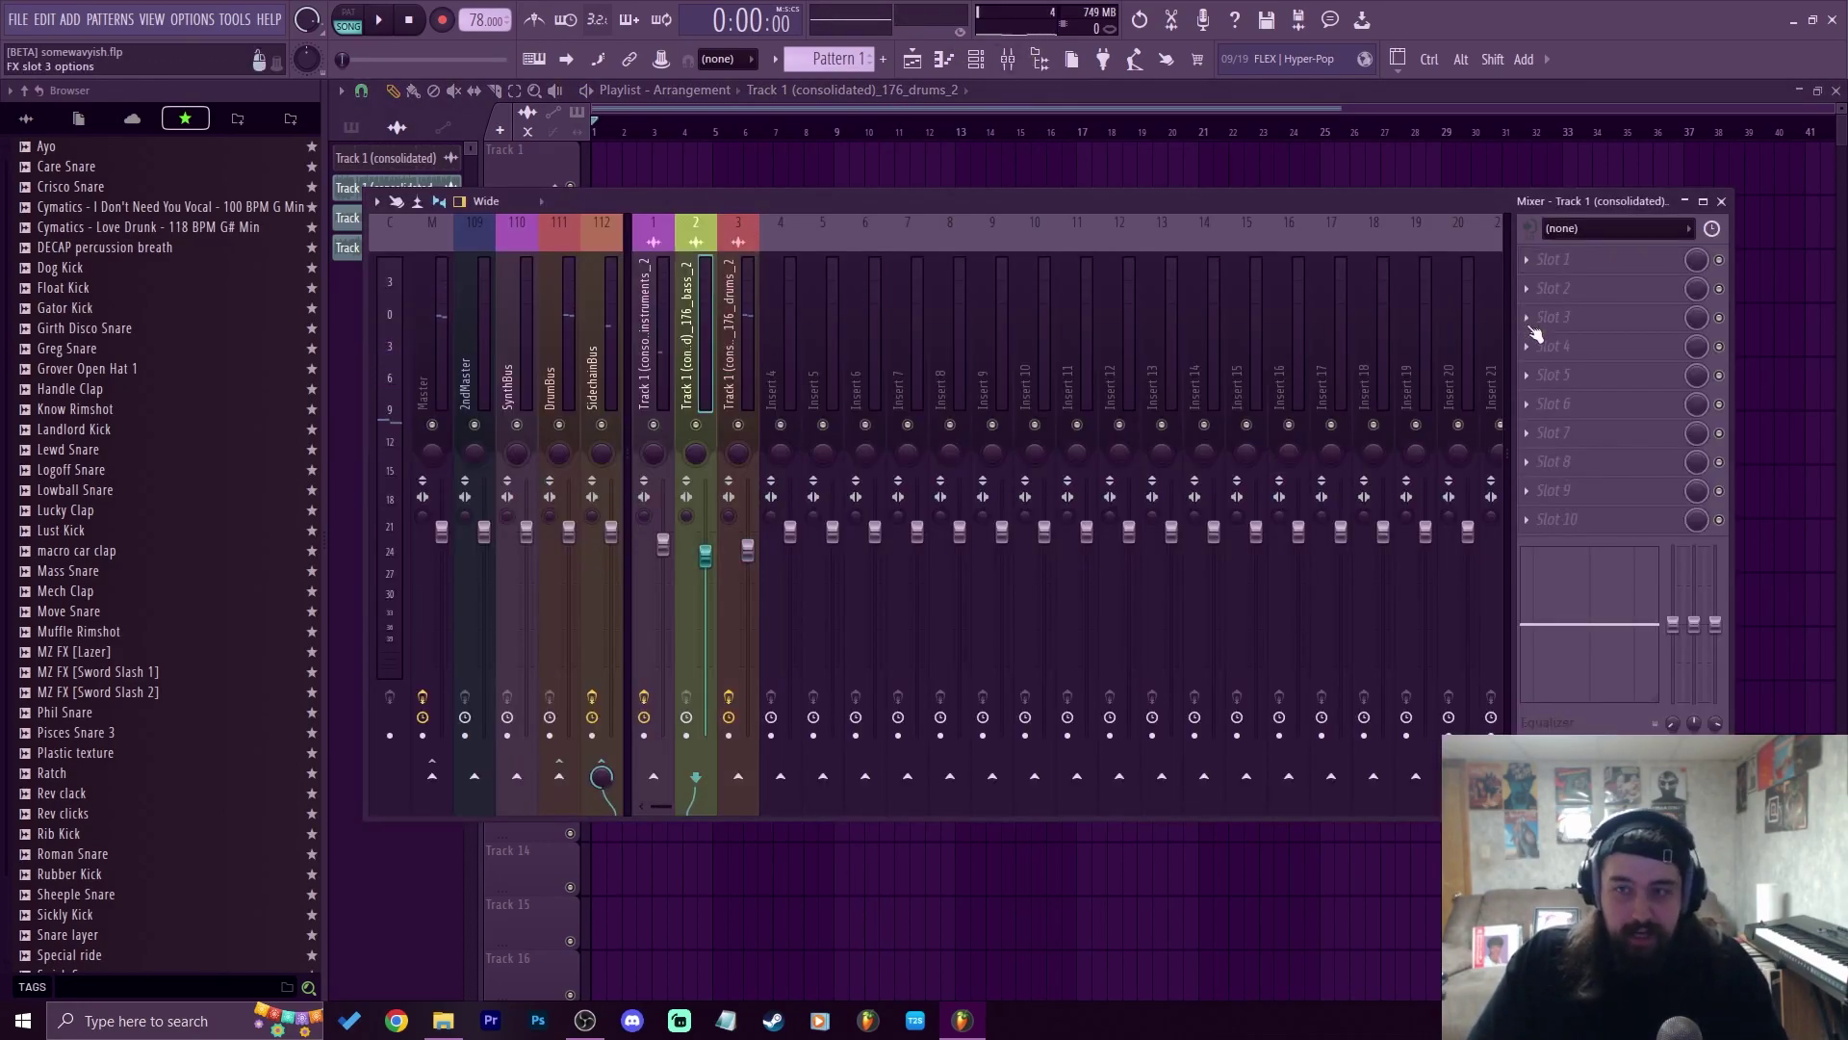
{"action": "left_click", "coordinate": [1550, 258]}
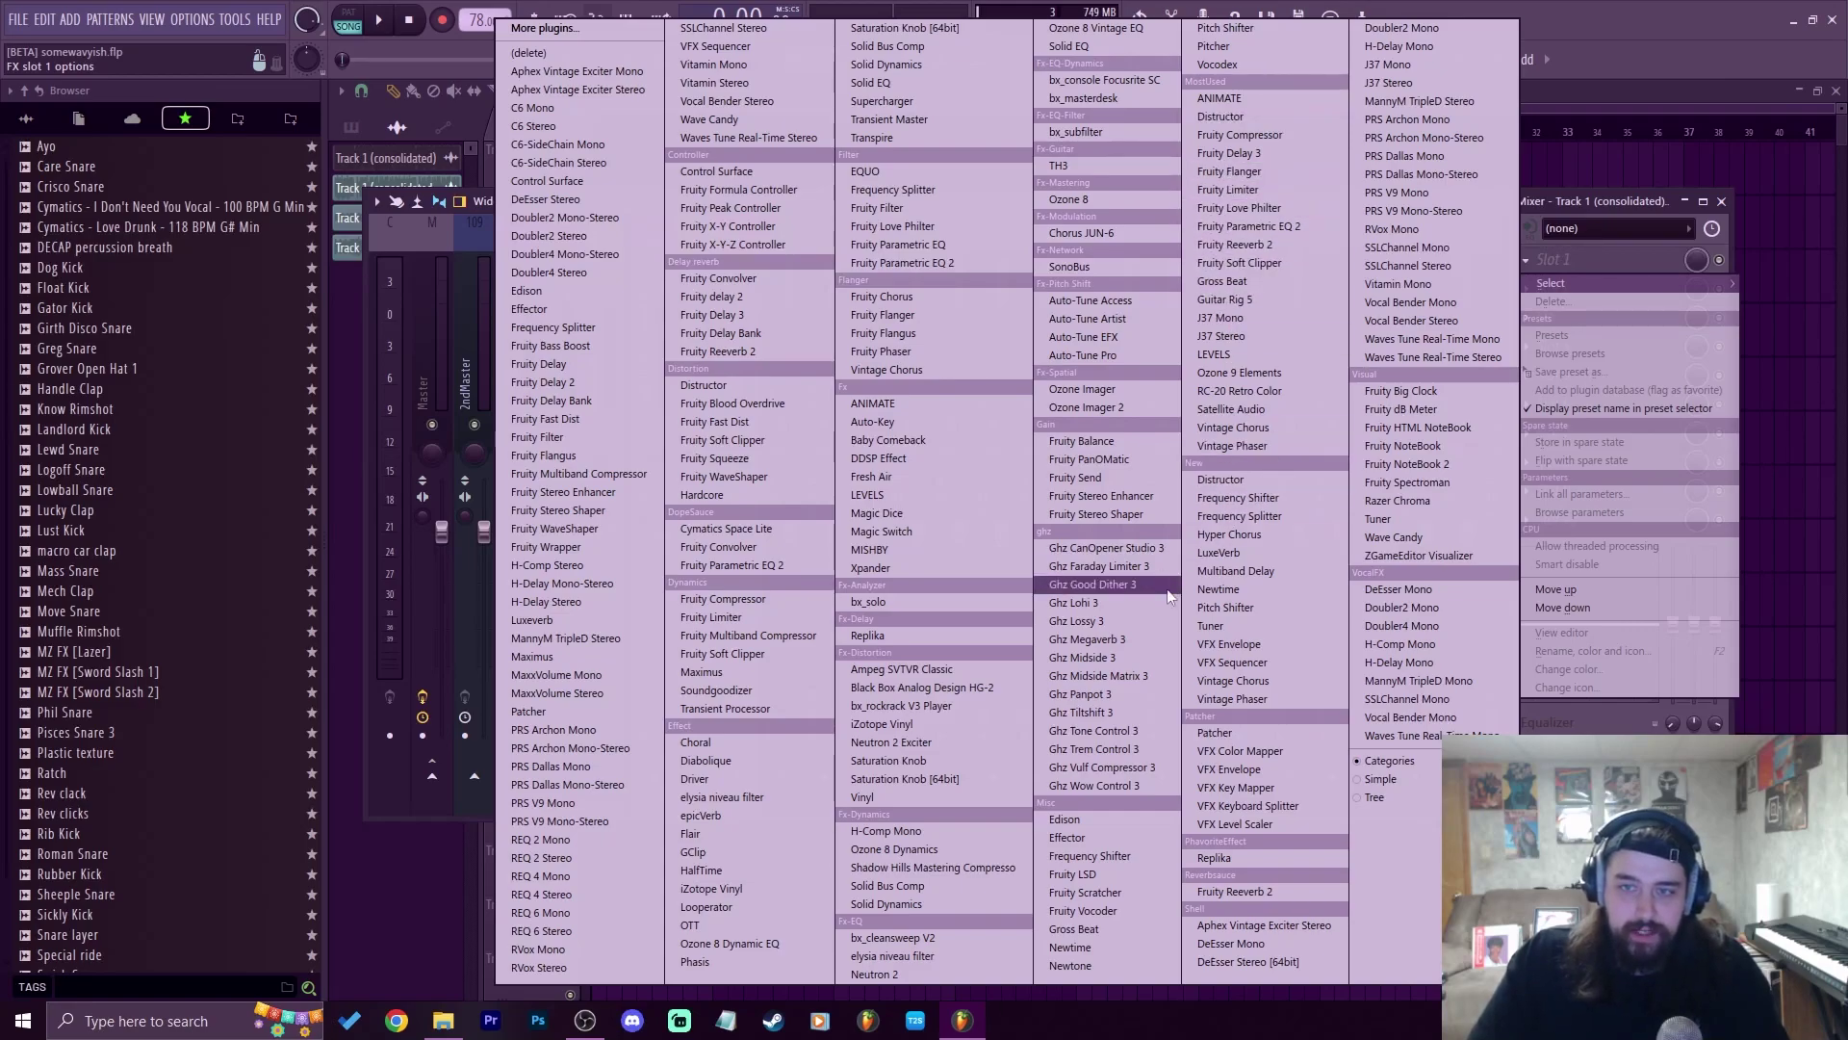
{"action": "left_click", "coordinate": [899, 369]}
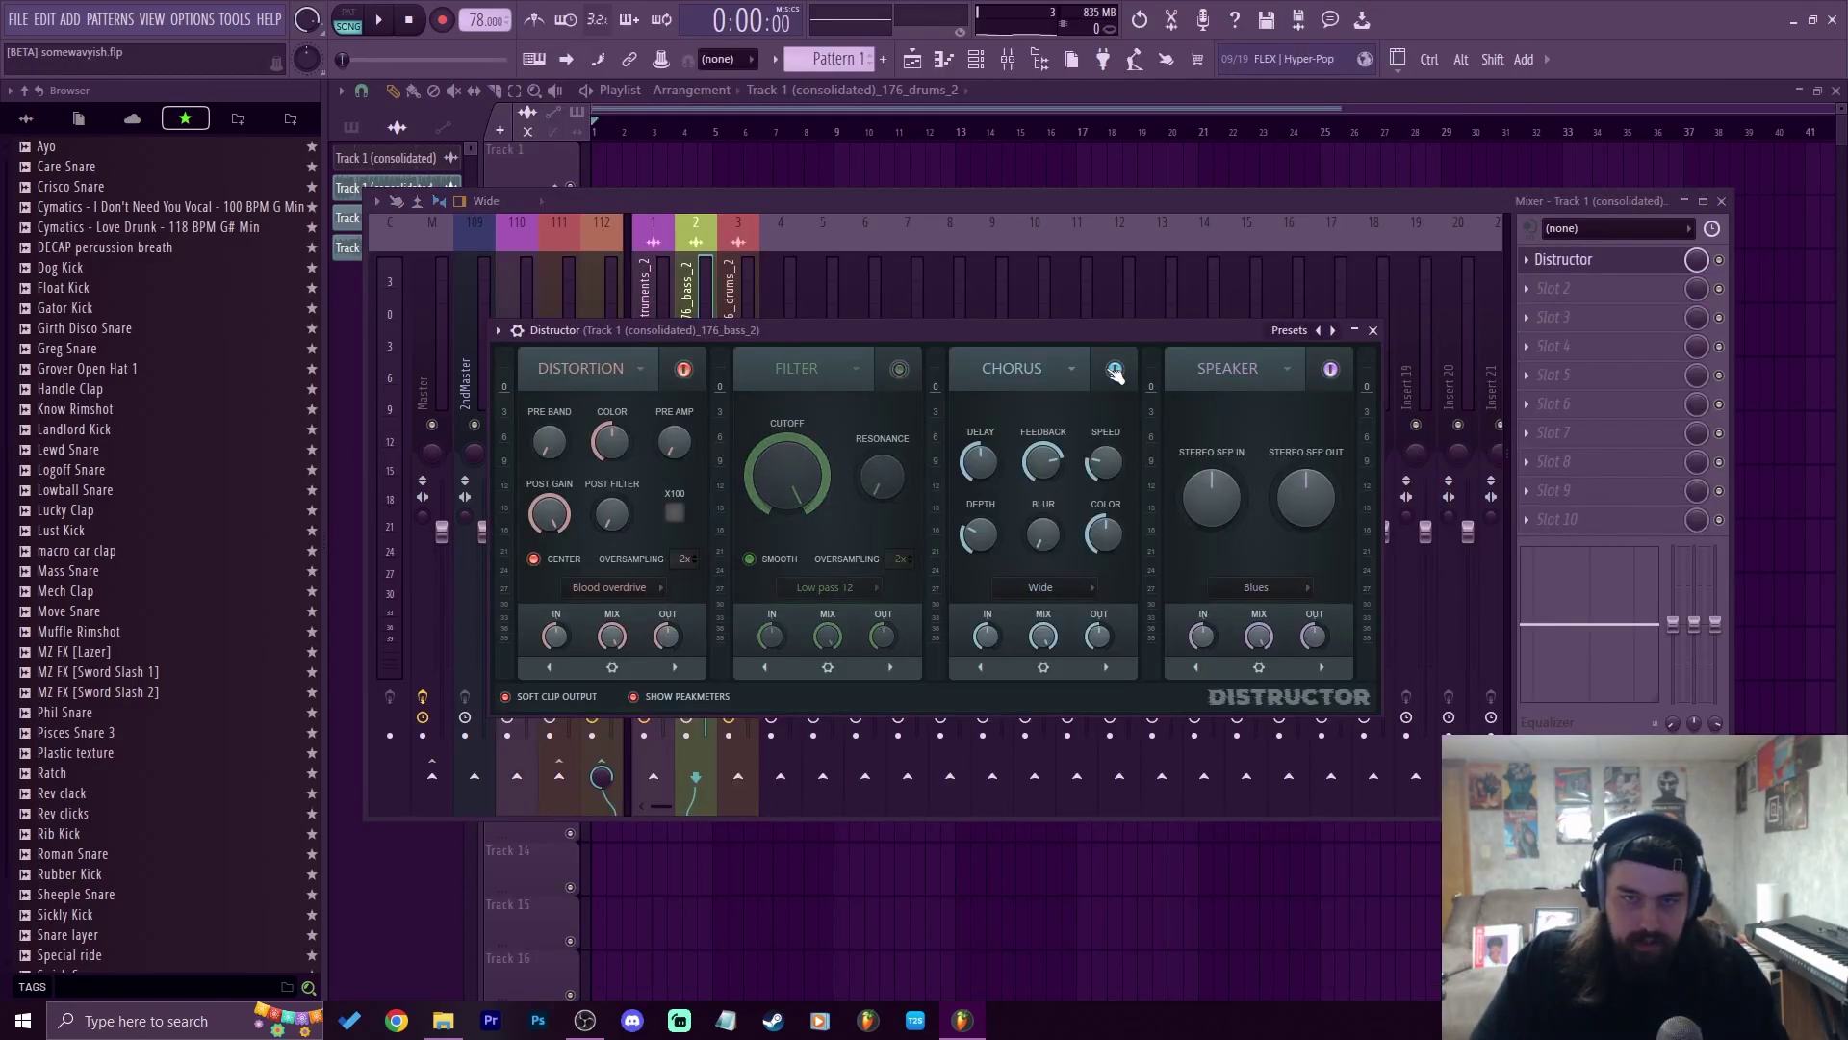
{"action": "left_click", "coordinate": [1116, 370]}
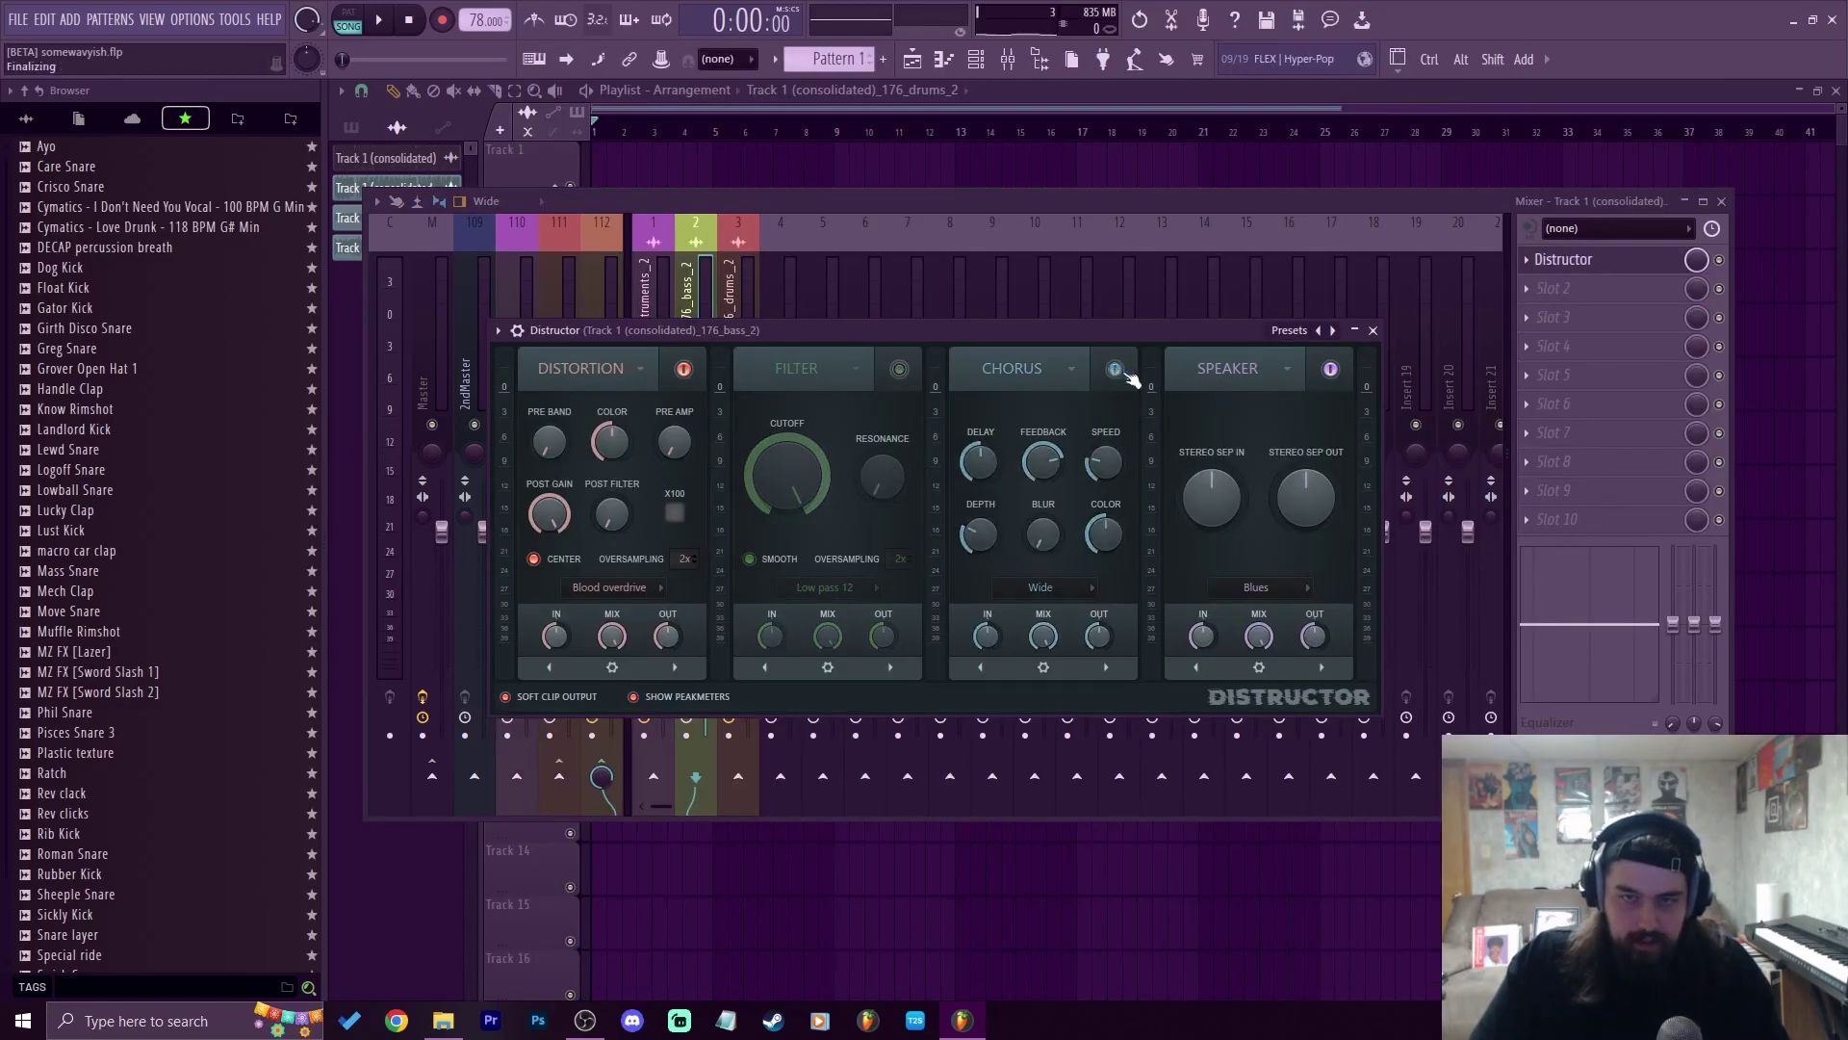
{"action": "left_click", "coordinate": [1330, 370]}
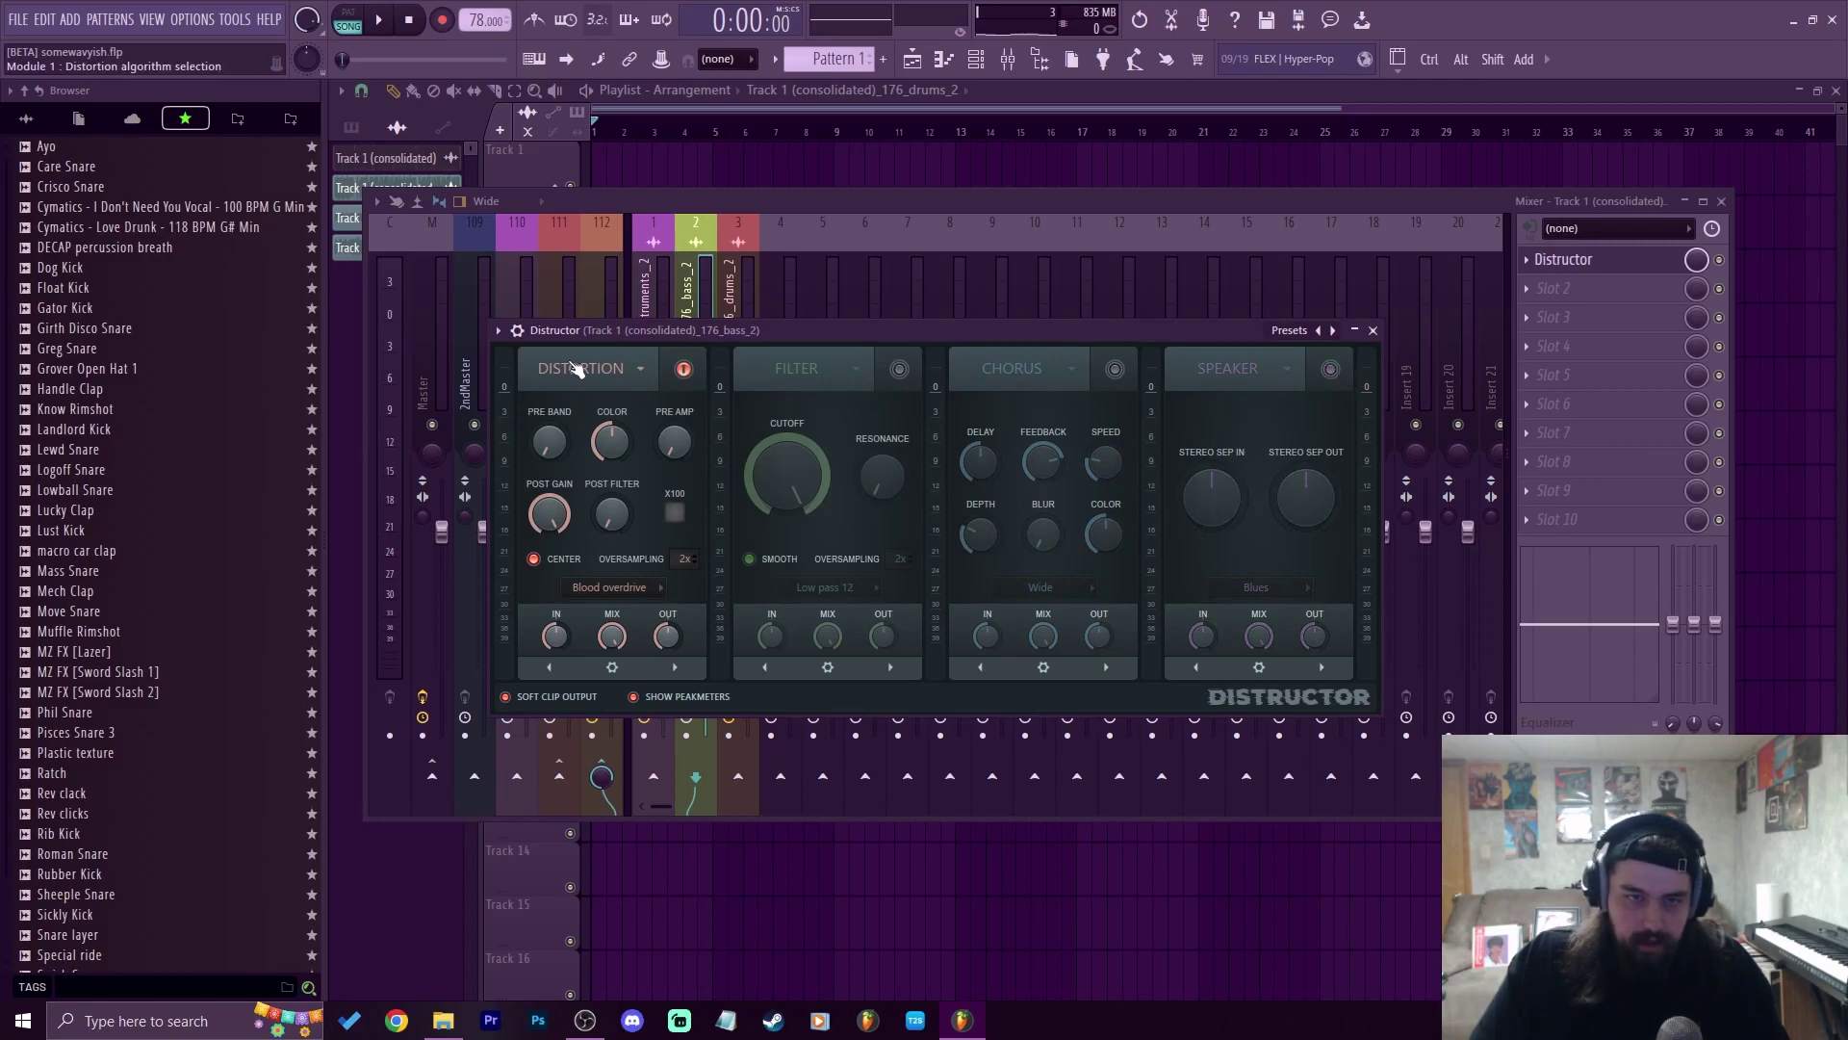
Set Distructor's distortion algorithm to Harmor Softsat during playback, adjust its wet volume to about 61%, and close the plugin
{"action": "left_click", "coordinate": [616, 587]}
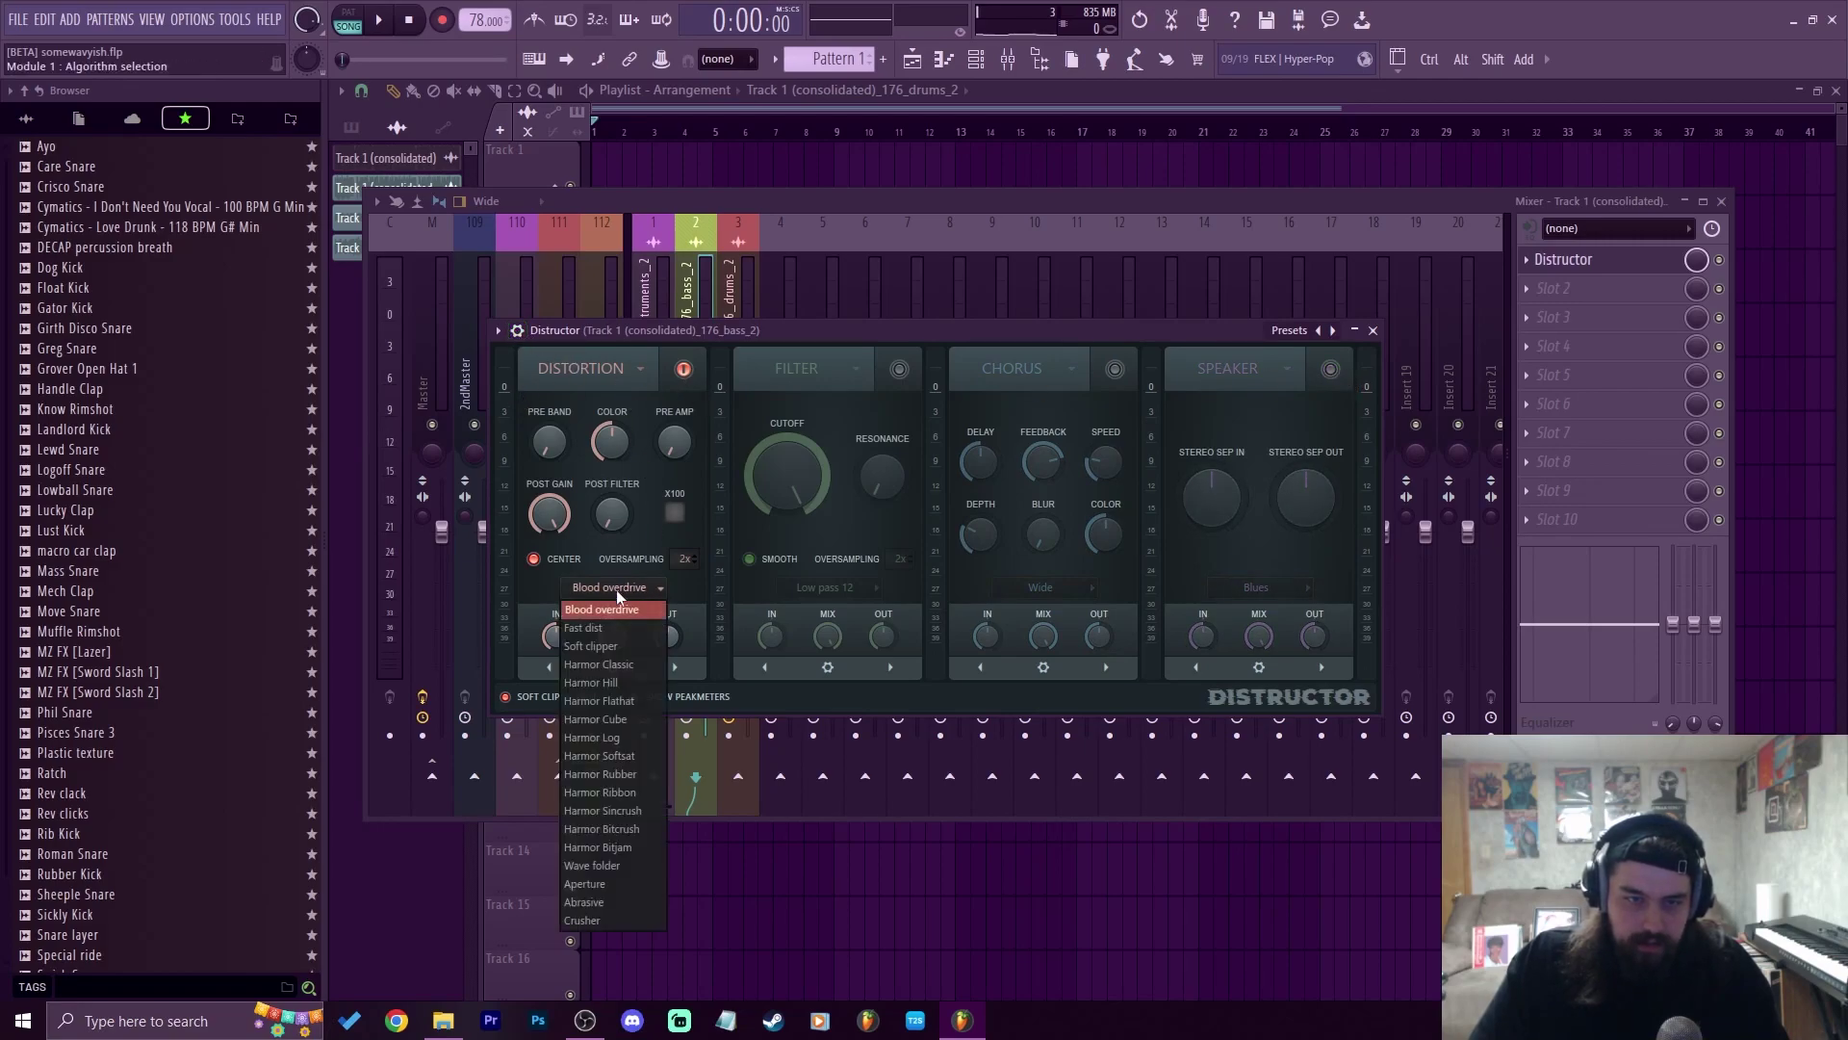
{"action": "left_click", "coordinate": [608, 605]}
{"action": "key", "text": "space"}
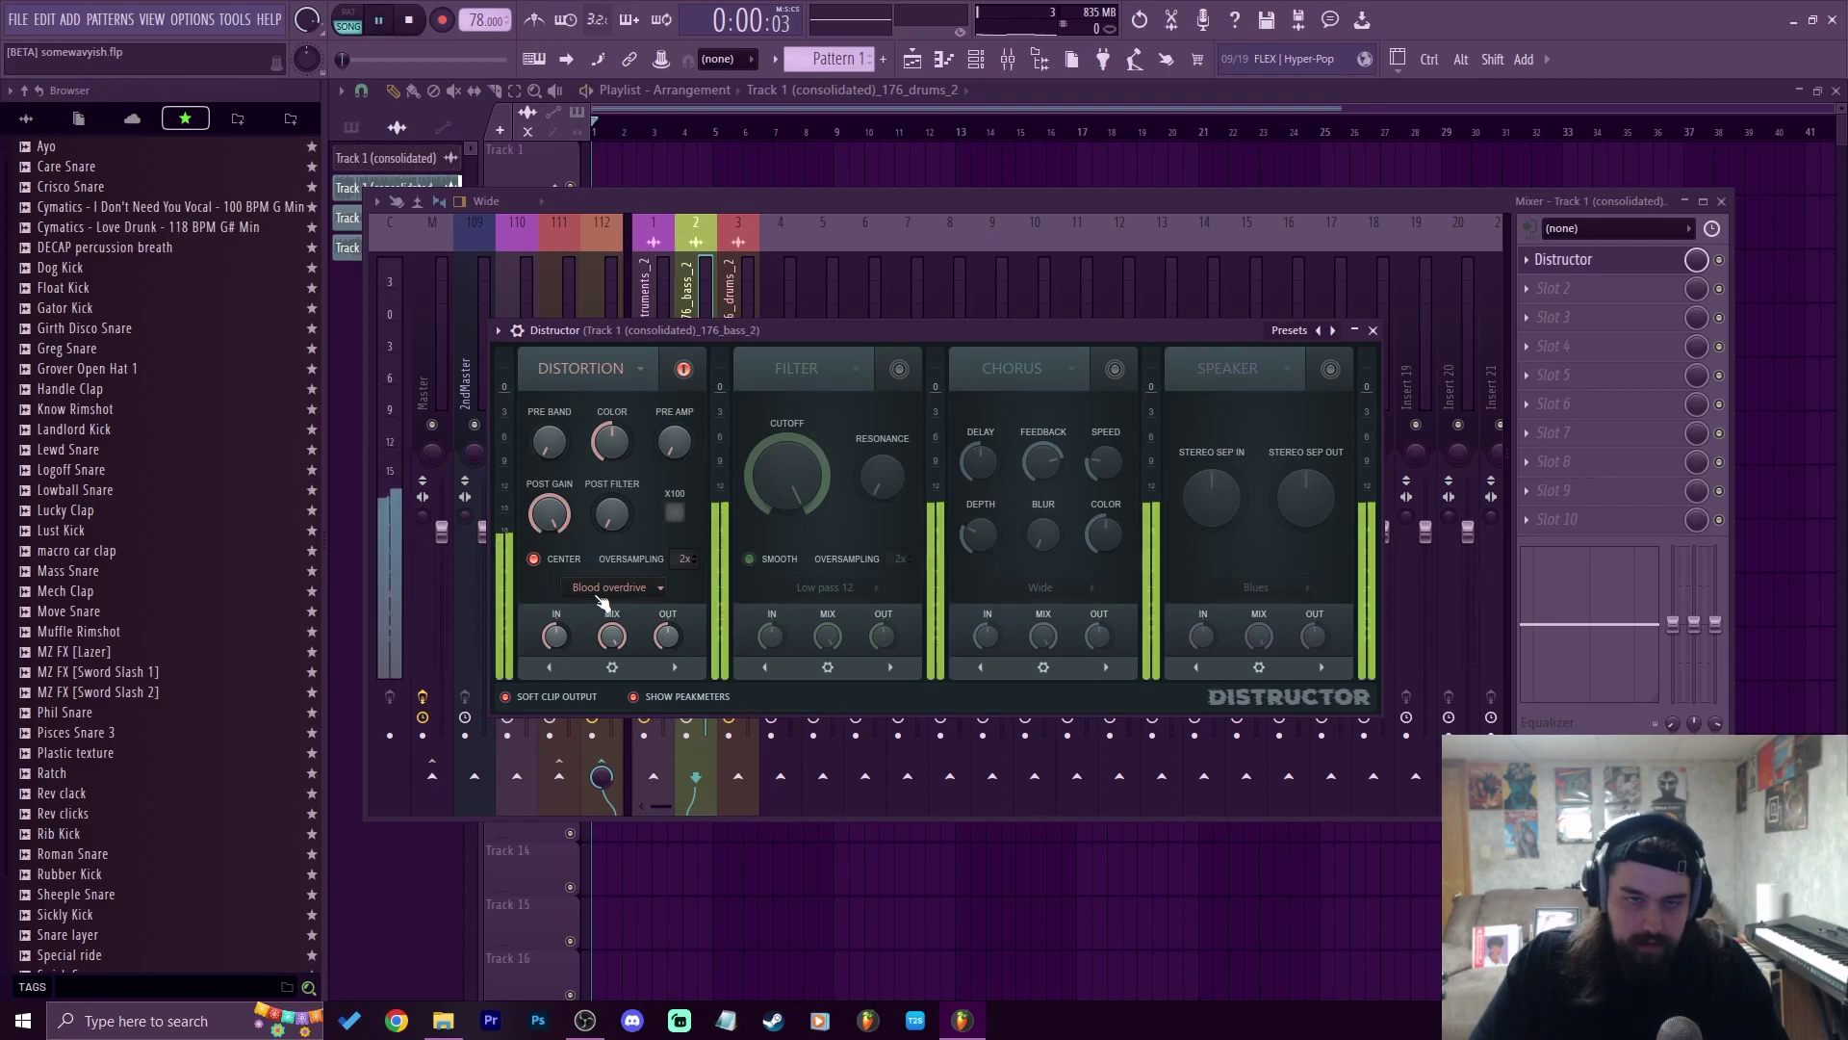
{"action": "left_click", "coordinate": [616, 587]}
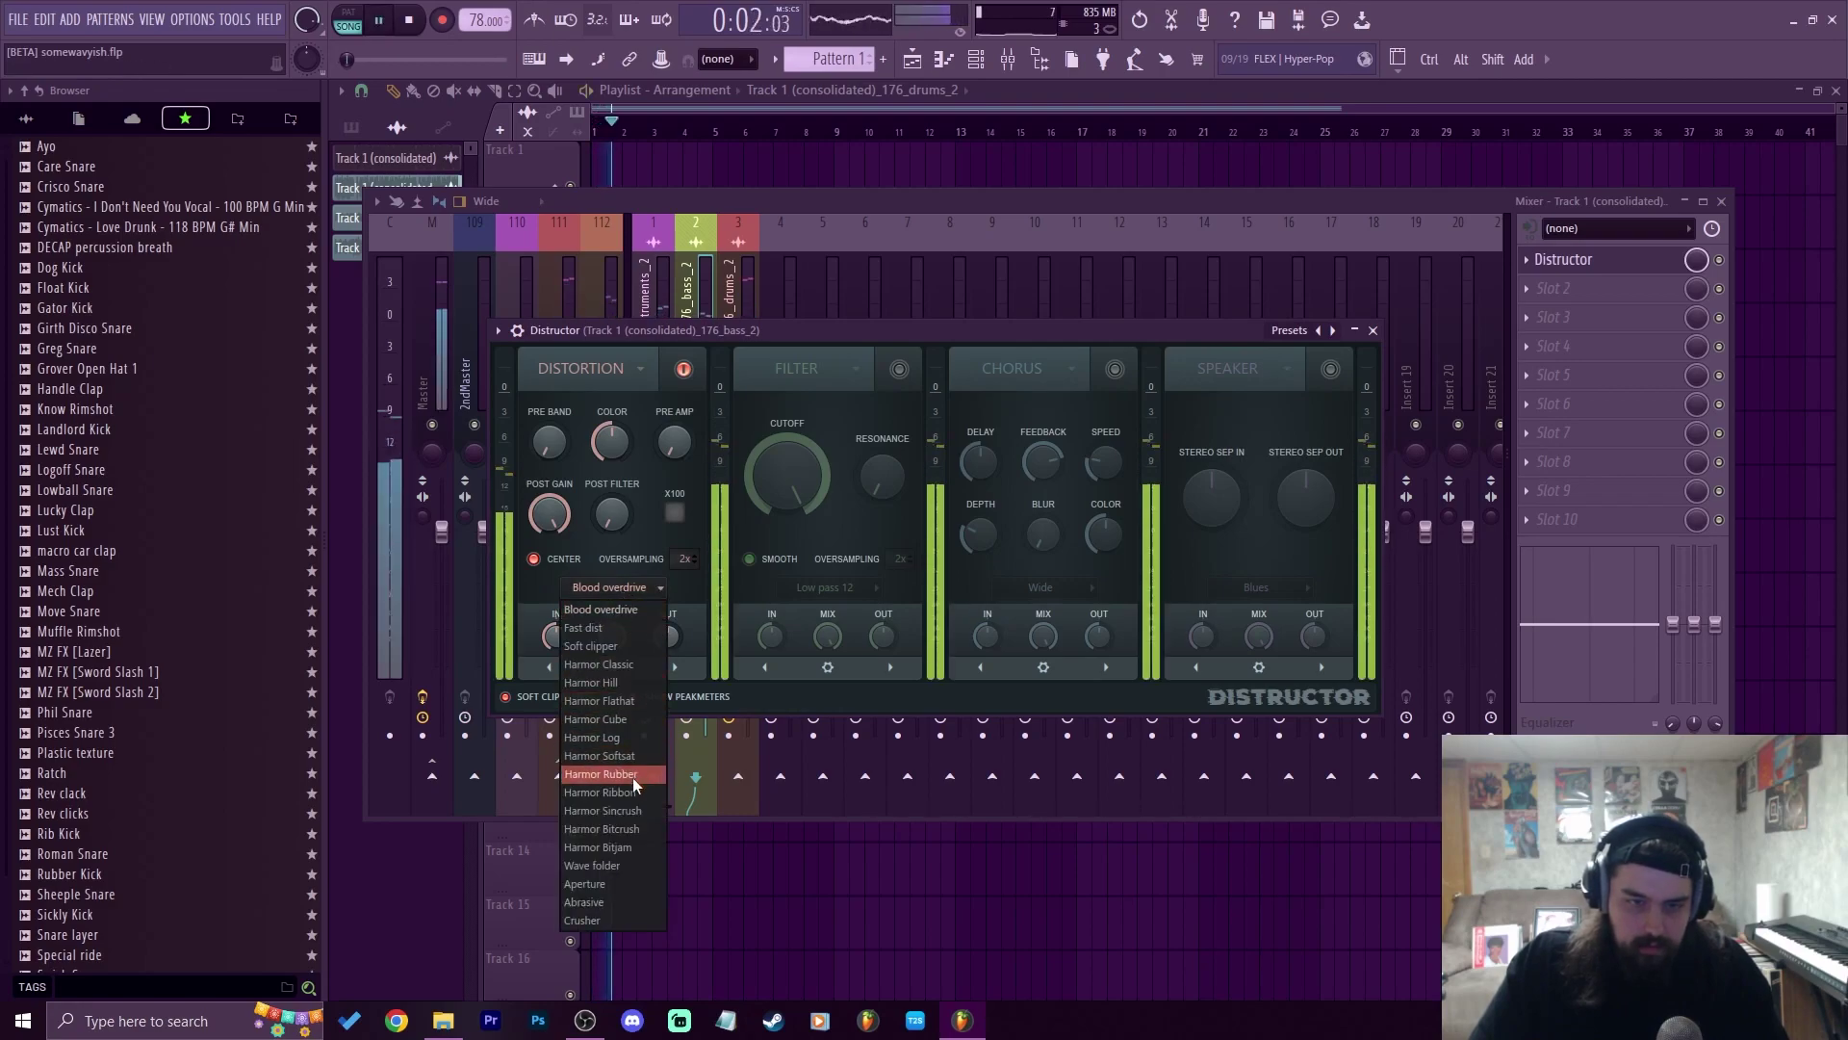
{"action": "left_click", "coordinate": [610, 760]}
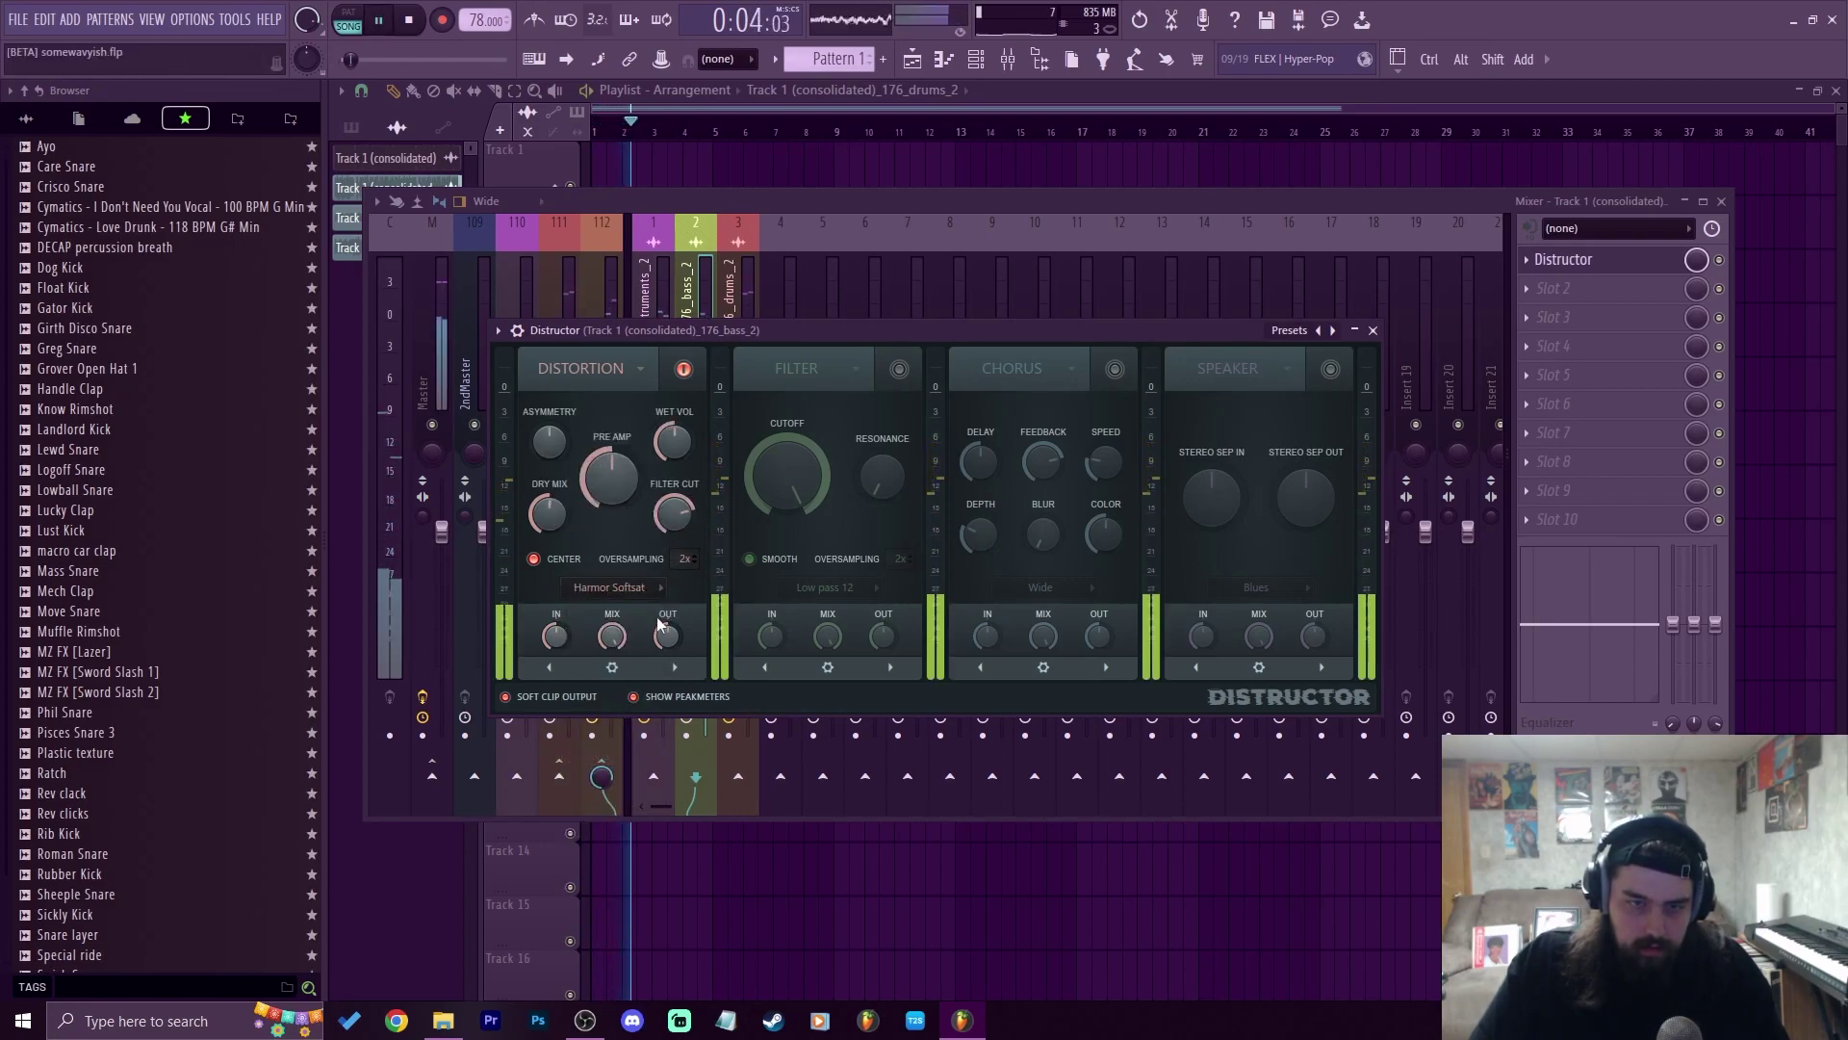
{"action": "left_click_drag", "start_coordinate": [673, 437], "coordinate": [674, 442]}
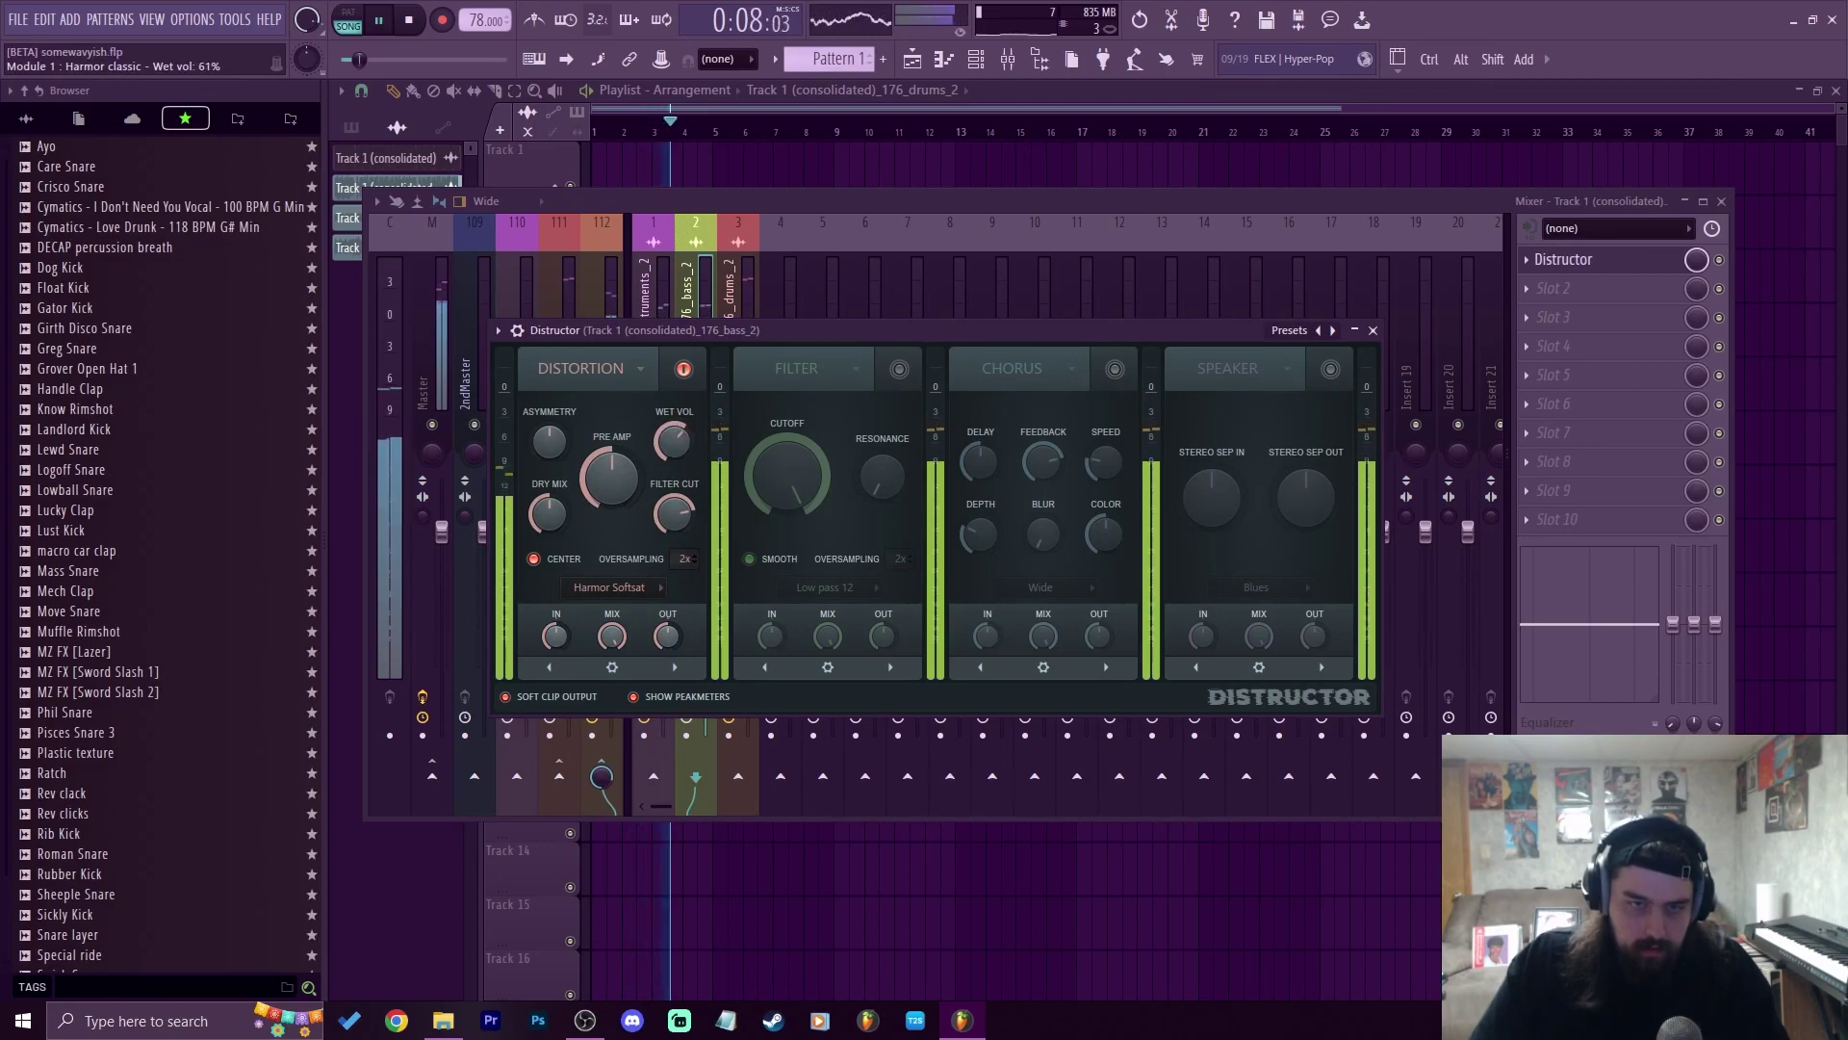
{"action": "left_click", "coordinate": [1372, 331]}
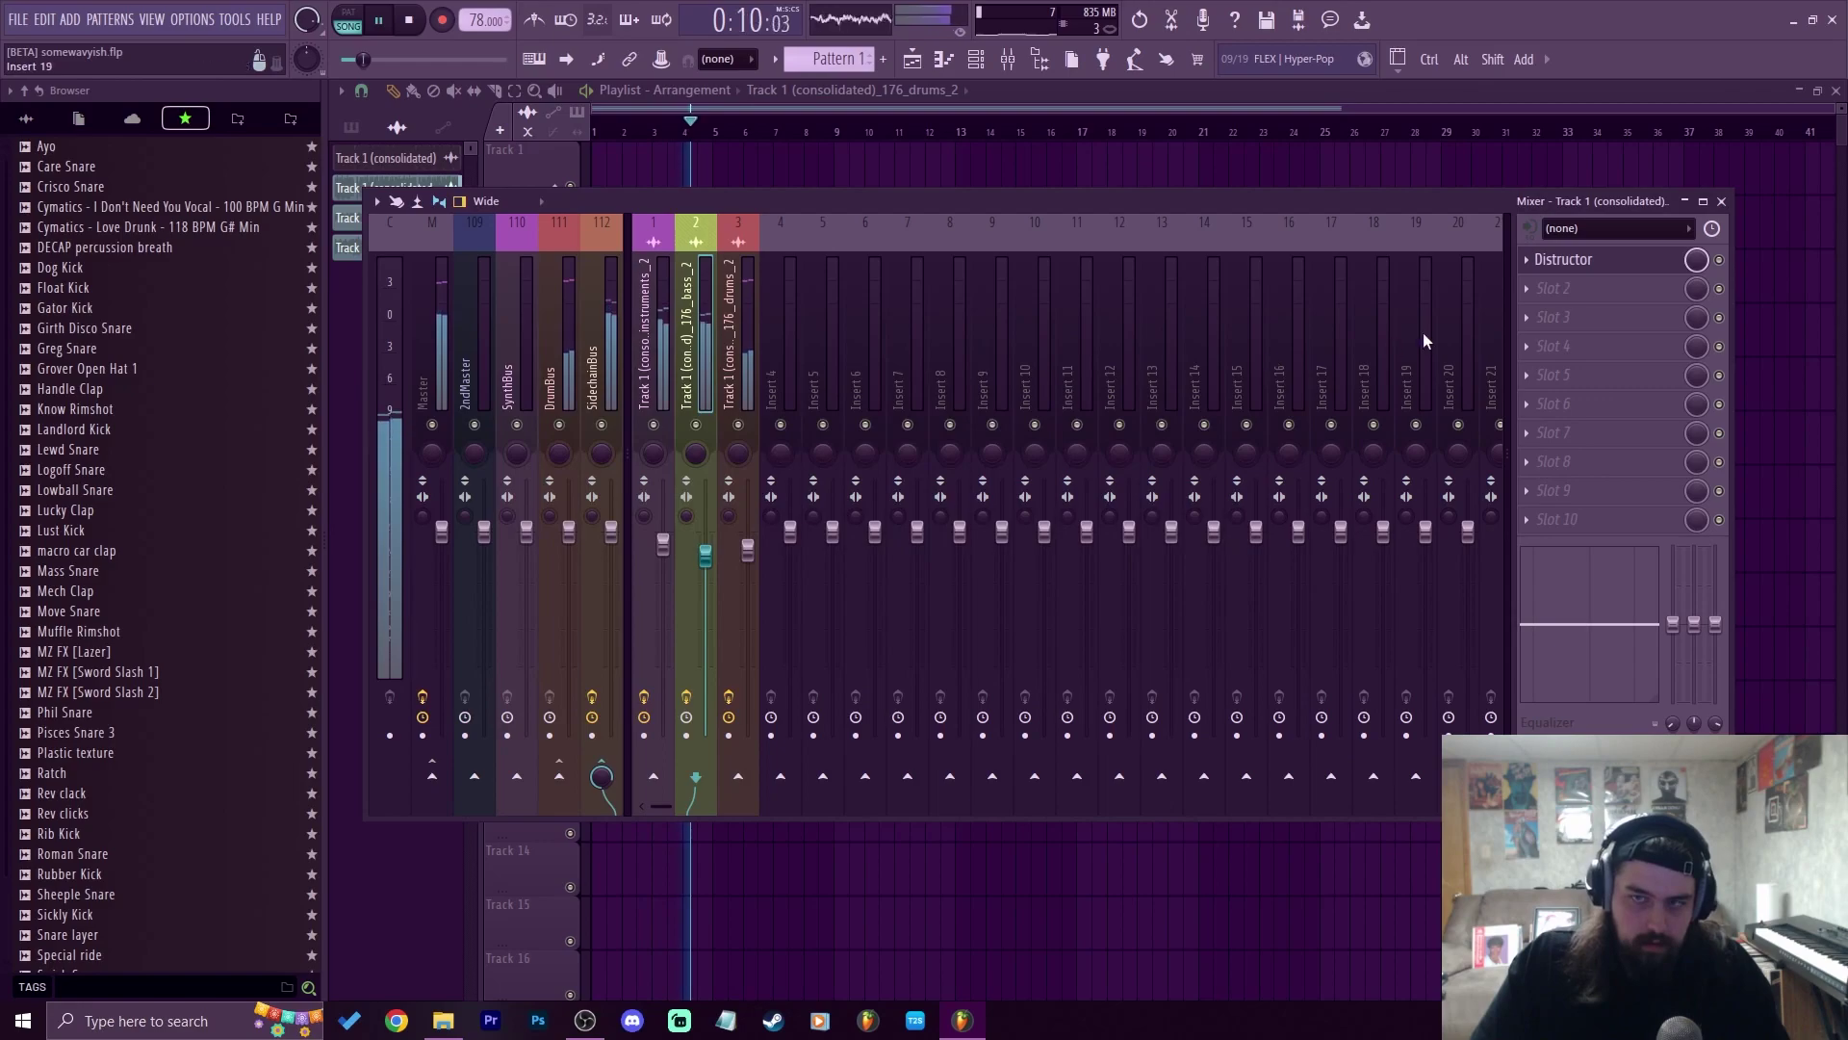
Load Fruity Parametric EQ 2 in the bass track's second slot, cutting the lows and highs and slightly dipping bands 2 and 3
{"action": "left_click", "coordinate": [1565, 289]}
{"action": "left_click", "coordinate": [954, 277]}
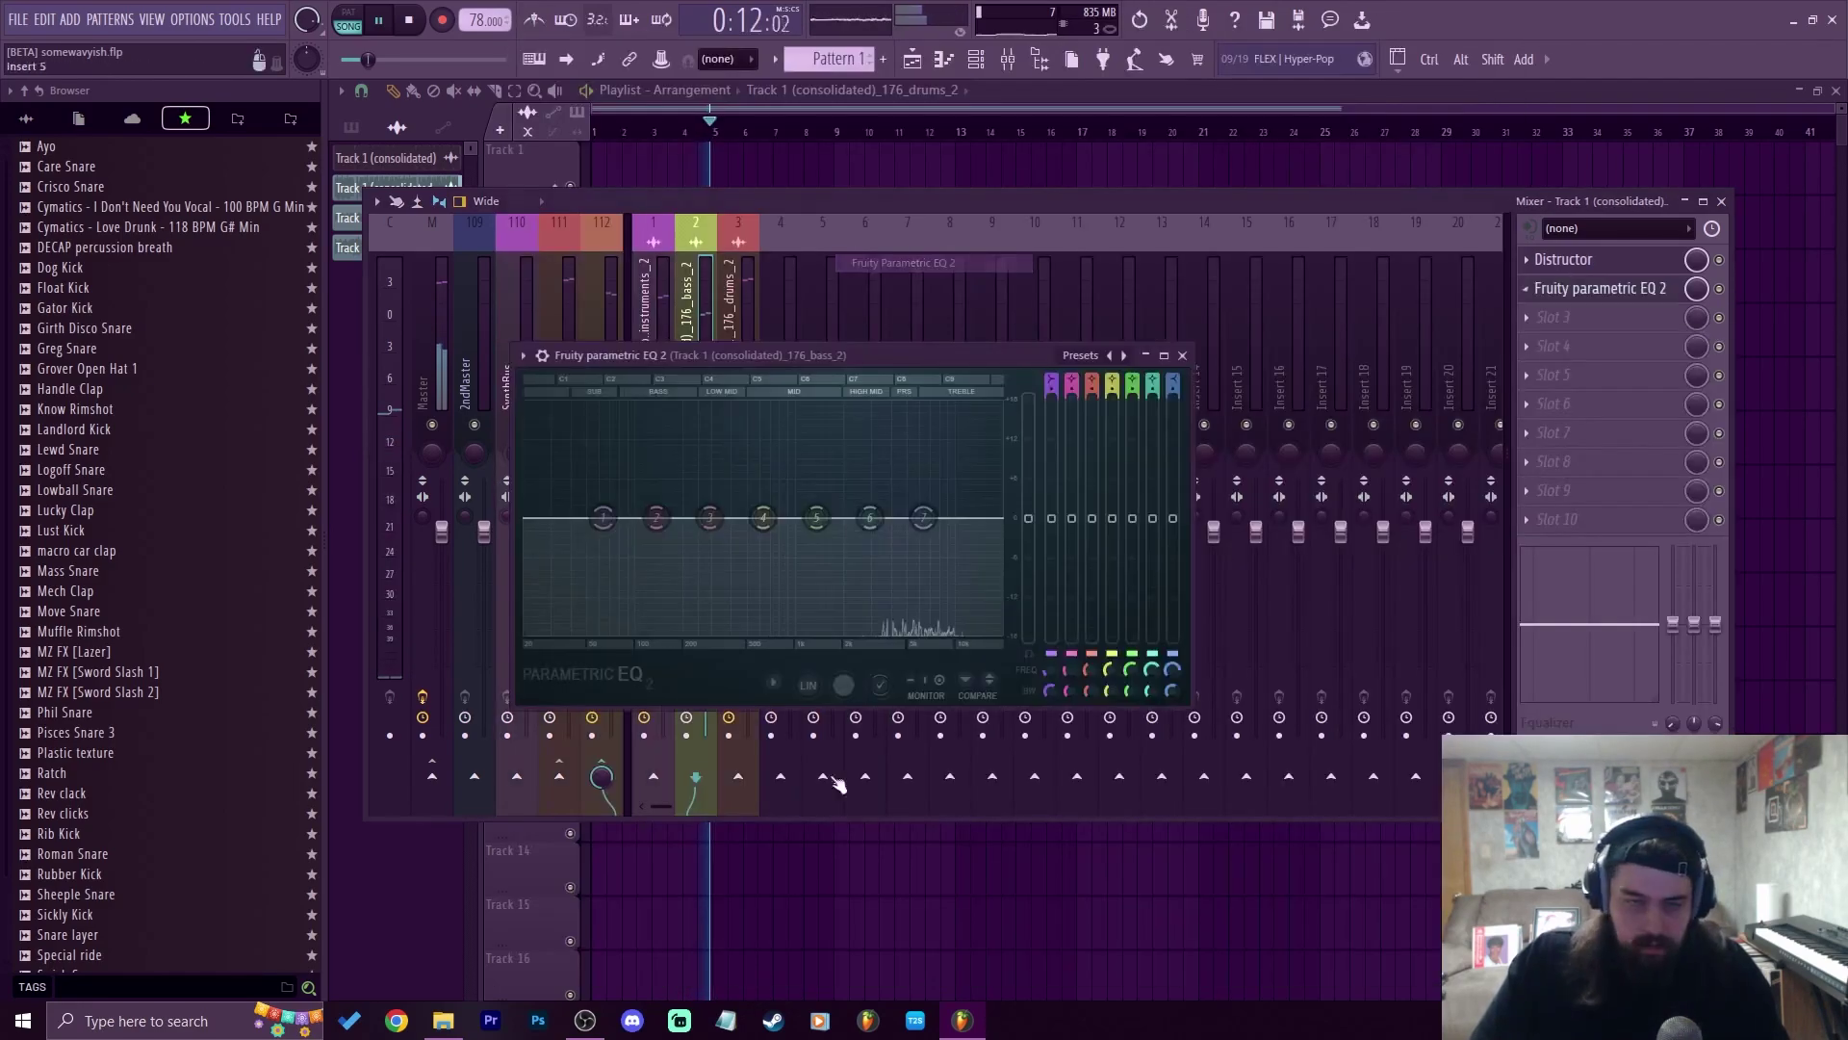
{"action": "left_click_drag", "start_coordinate": [932, 524], "coordinate": [844, 631]}
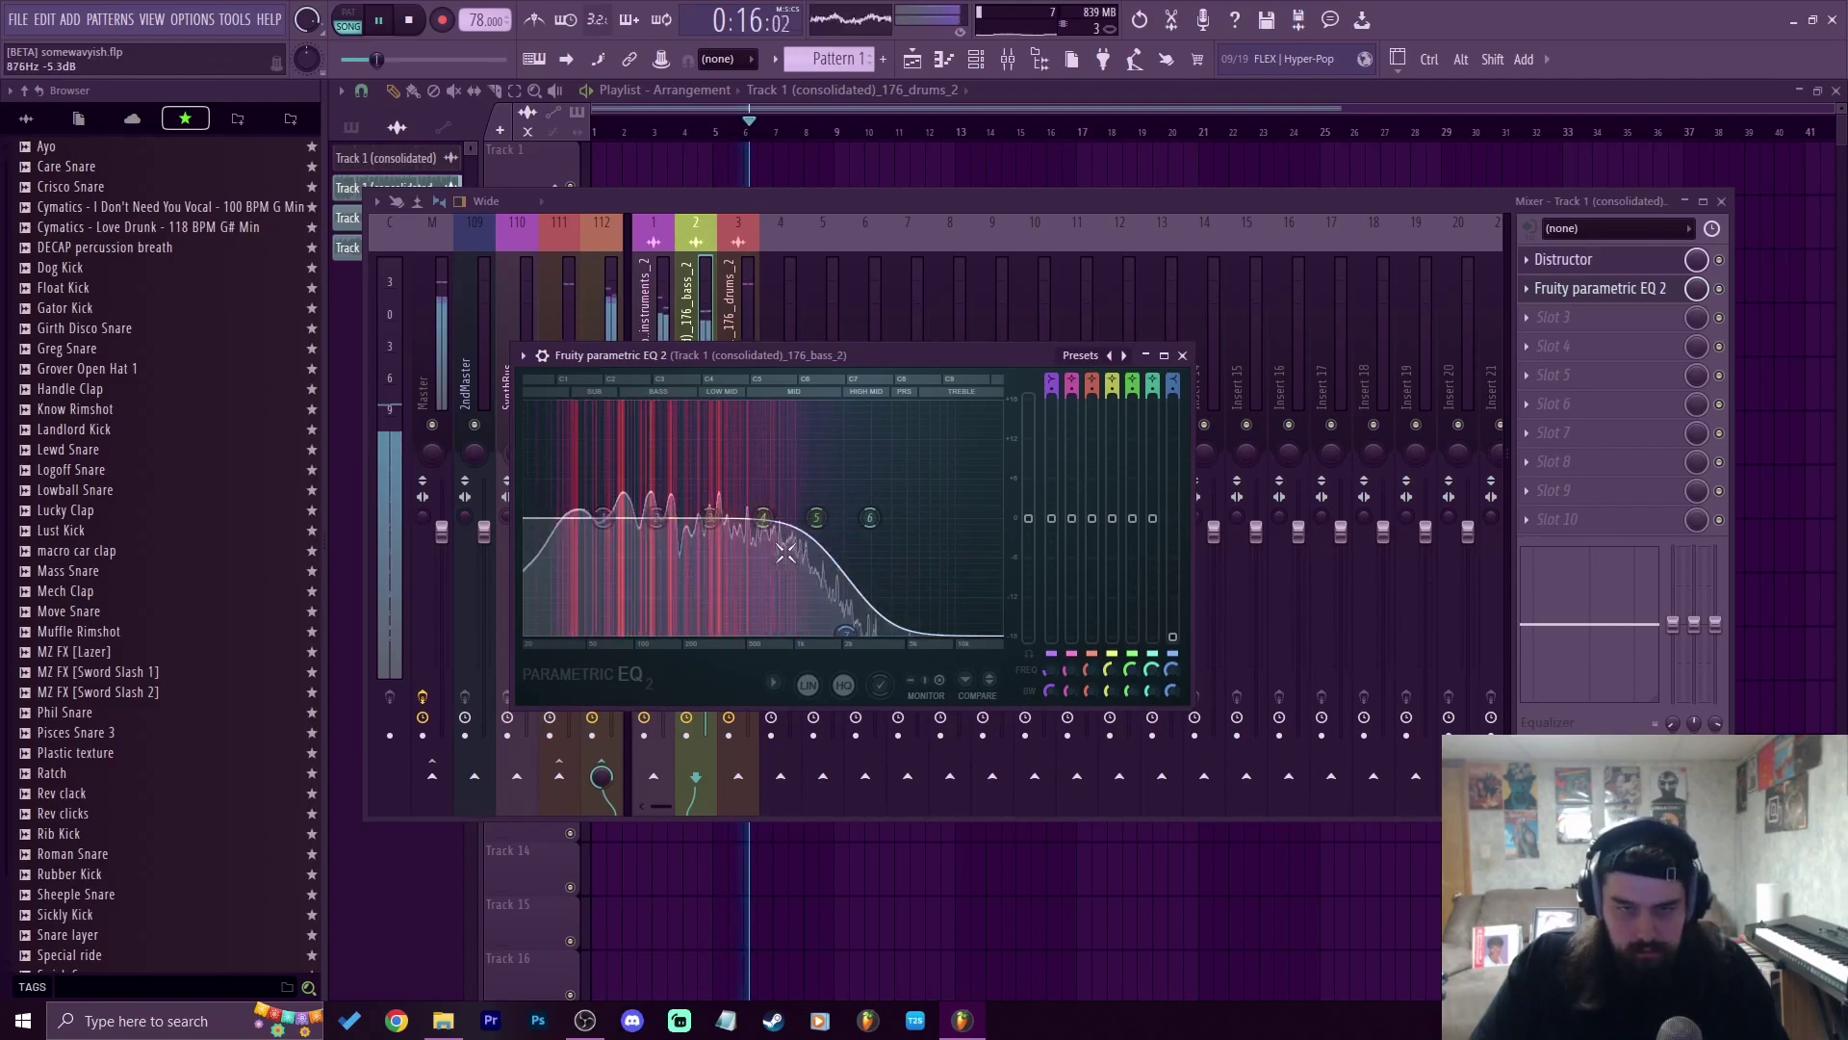
{"action": "left_click_drag", "start_coordinate": [711, 520], "coordinate": [540, 632]}
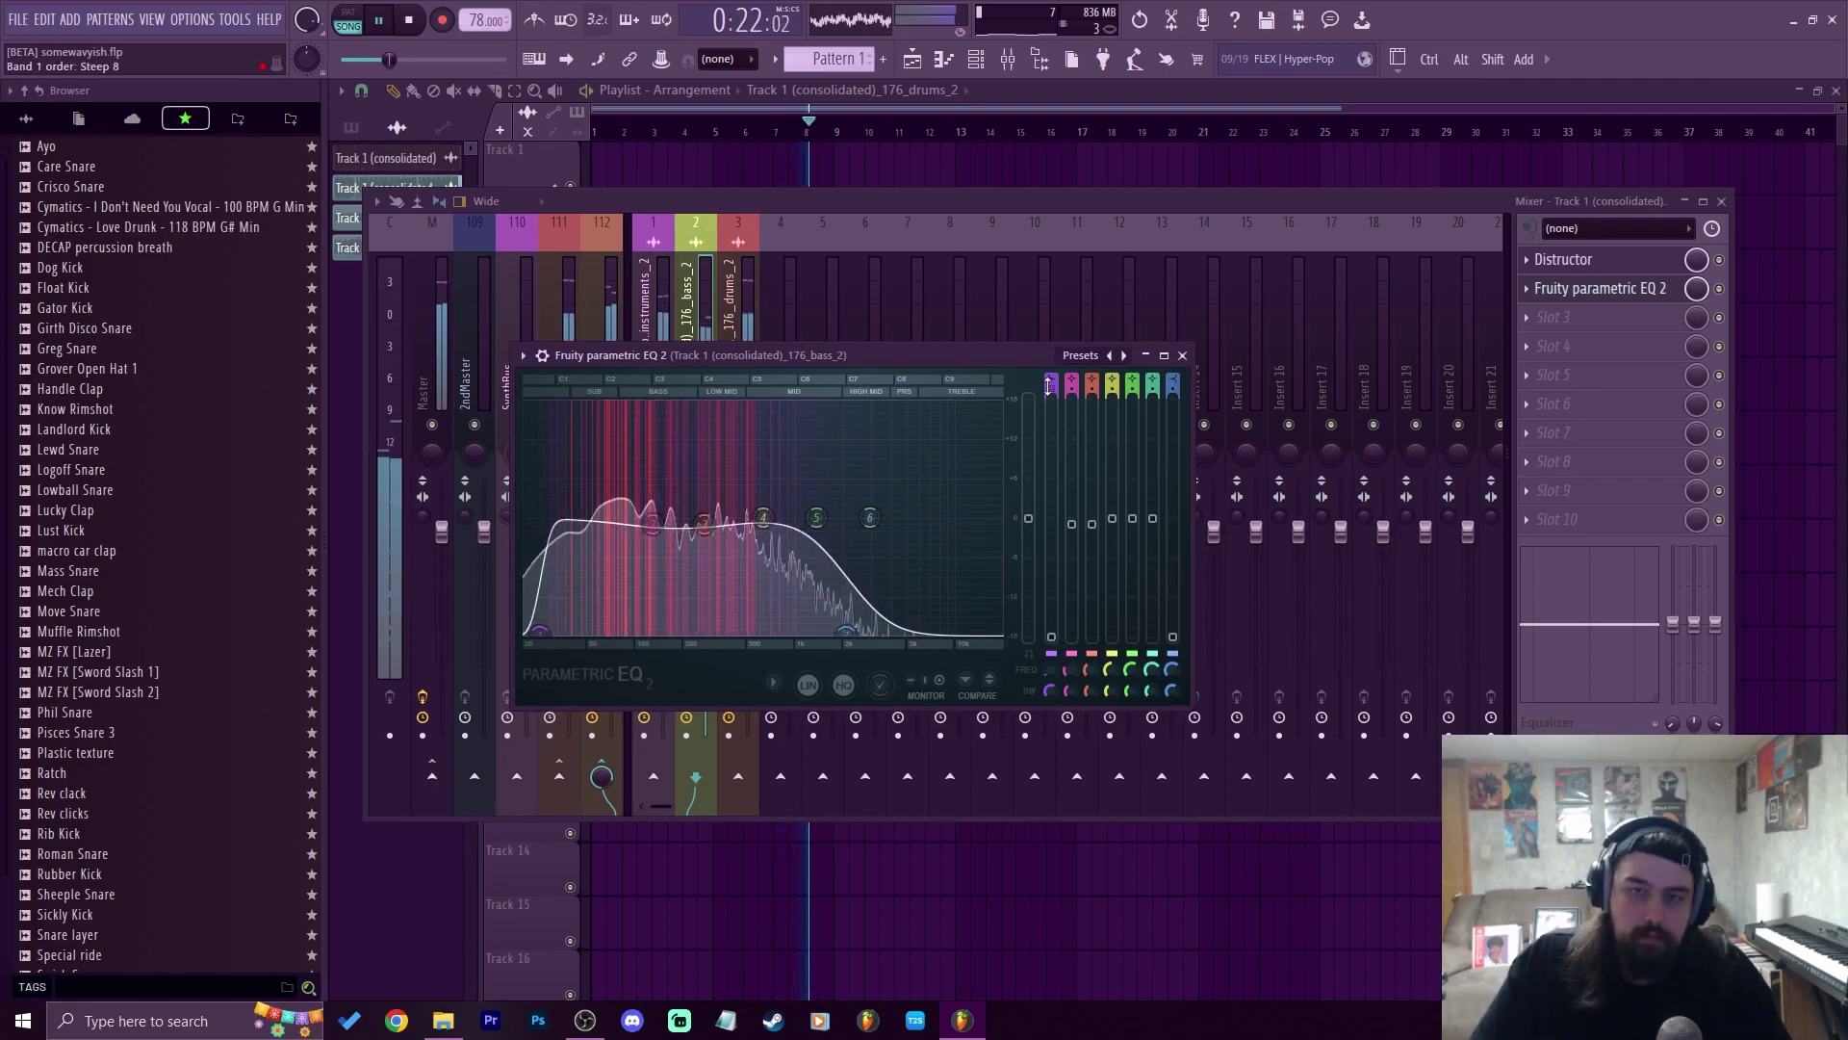
{"action": "left_click", "coordinate": [784, 199]}
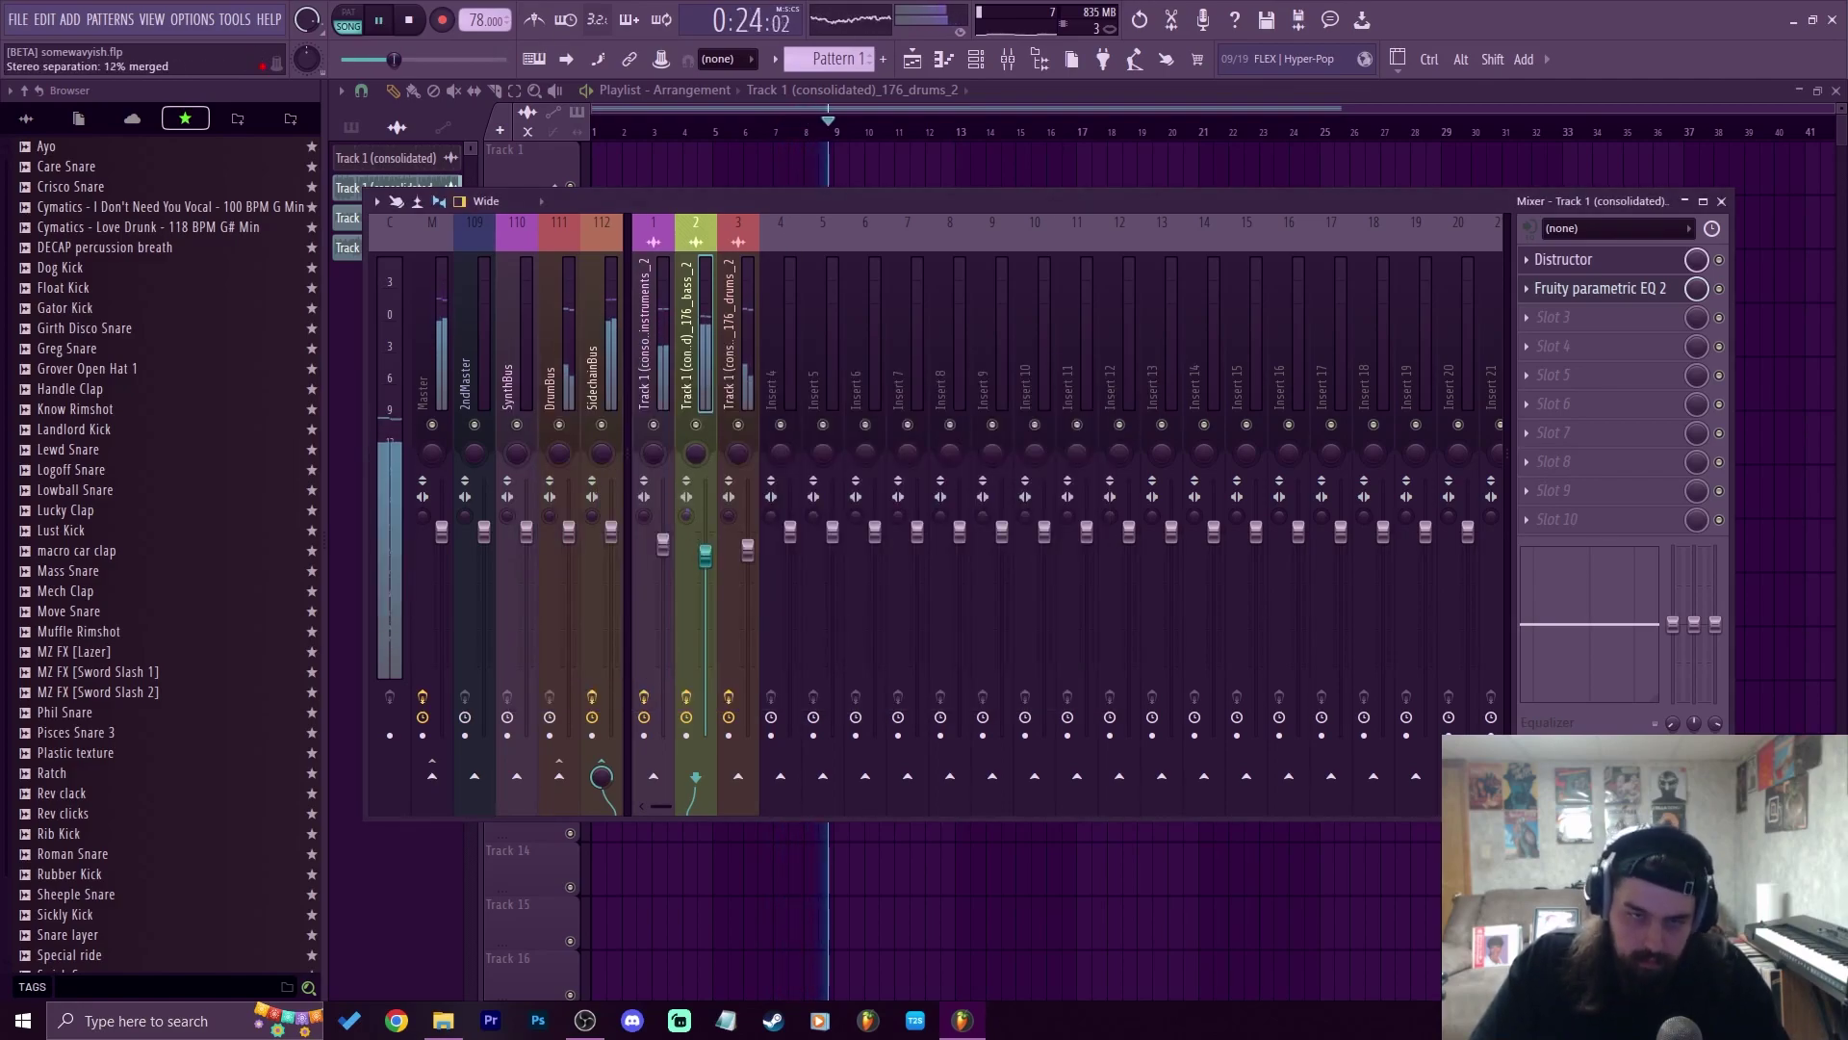
Slightly merge the bass track's stereo separation, then fine-tune the pre amp and wet volume in its Distructor
{"action": "left_click_drag", "start_coordinate": [686, 515], "coordinate": [686, 503]}
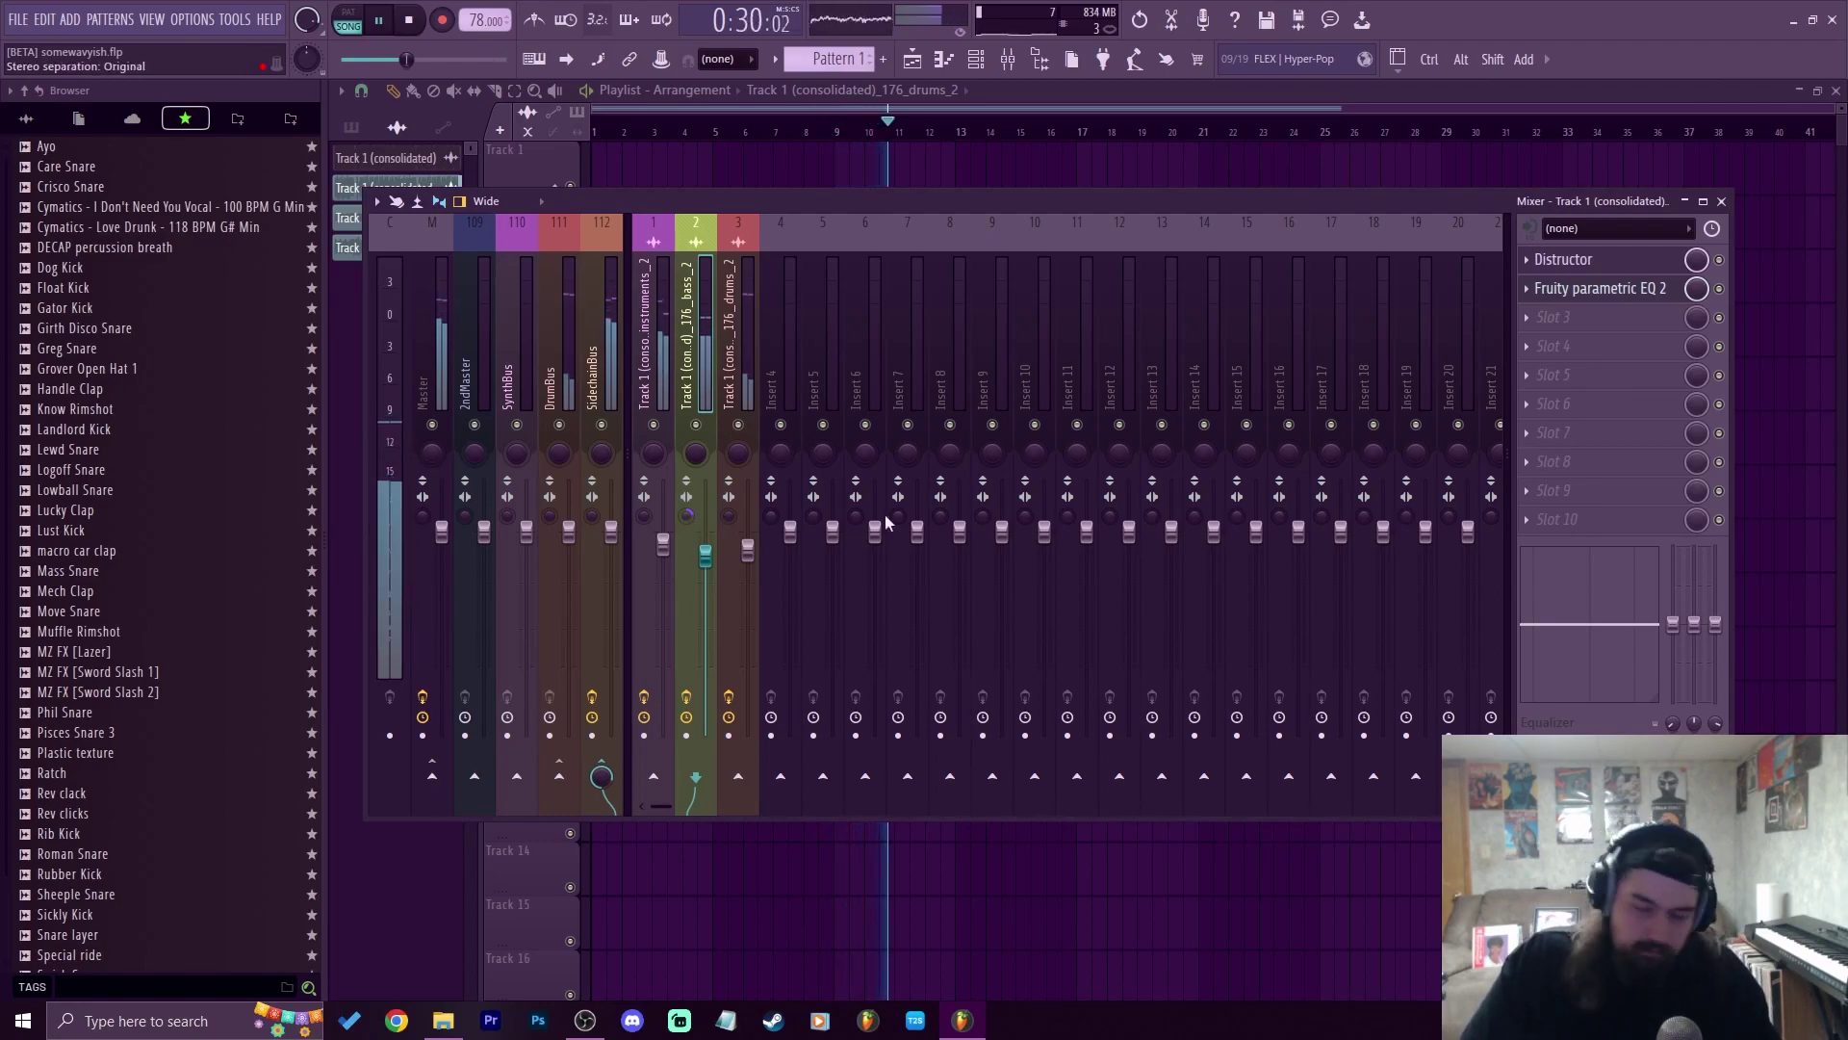
{"action": "left_click", "coordinate": [1571, 259]}
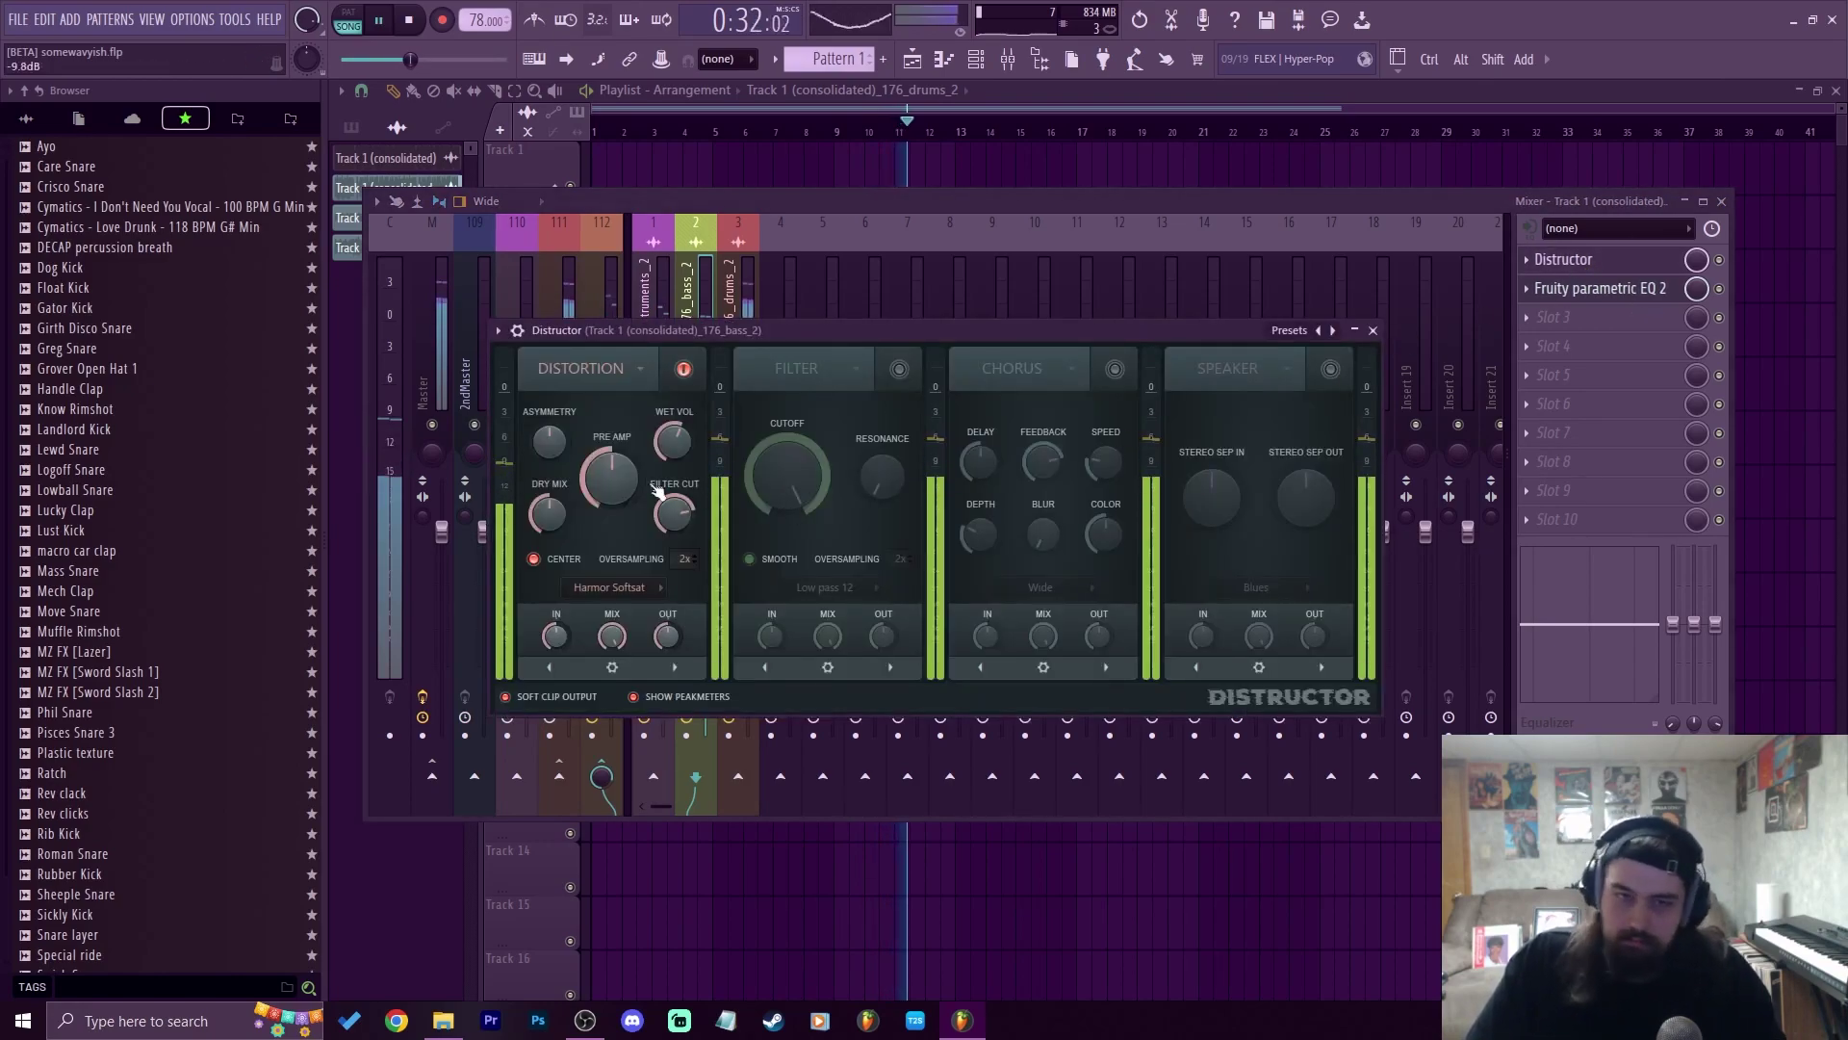
{"action": "left_click_drag", "start_coordinate": [611, 478], "coordinate": [611, 515]}
{"action": "left_click_drag", "start_coordinate": [674, 442], "coordinate": [674, 446]}
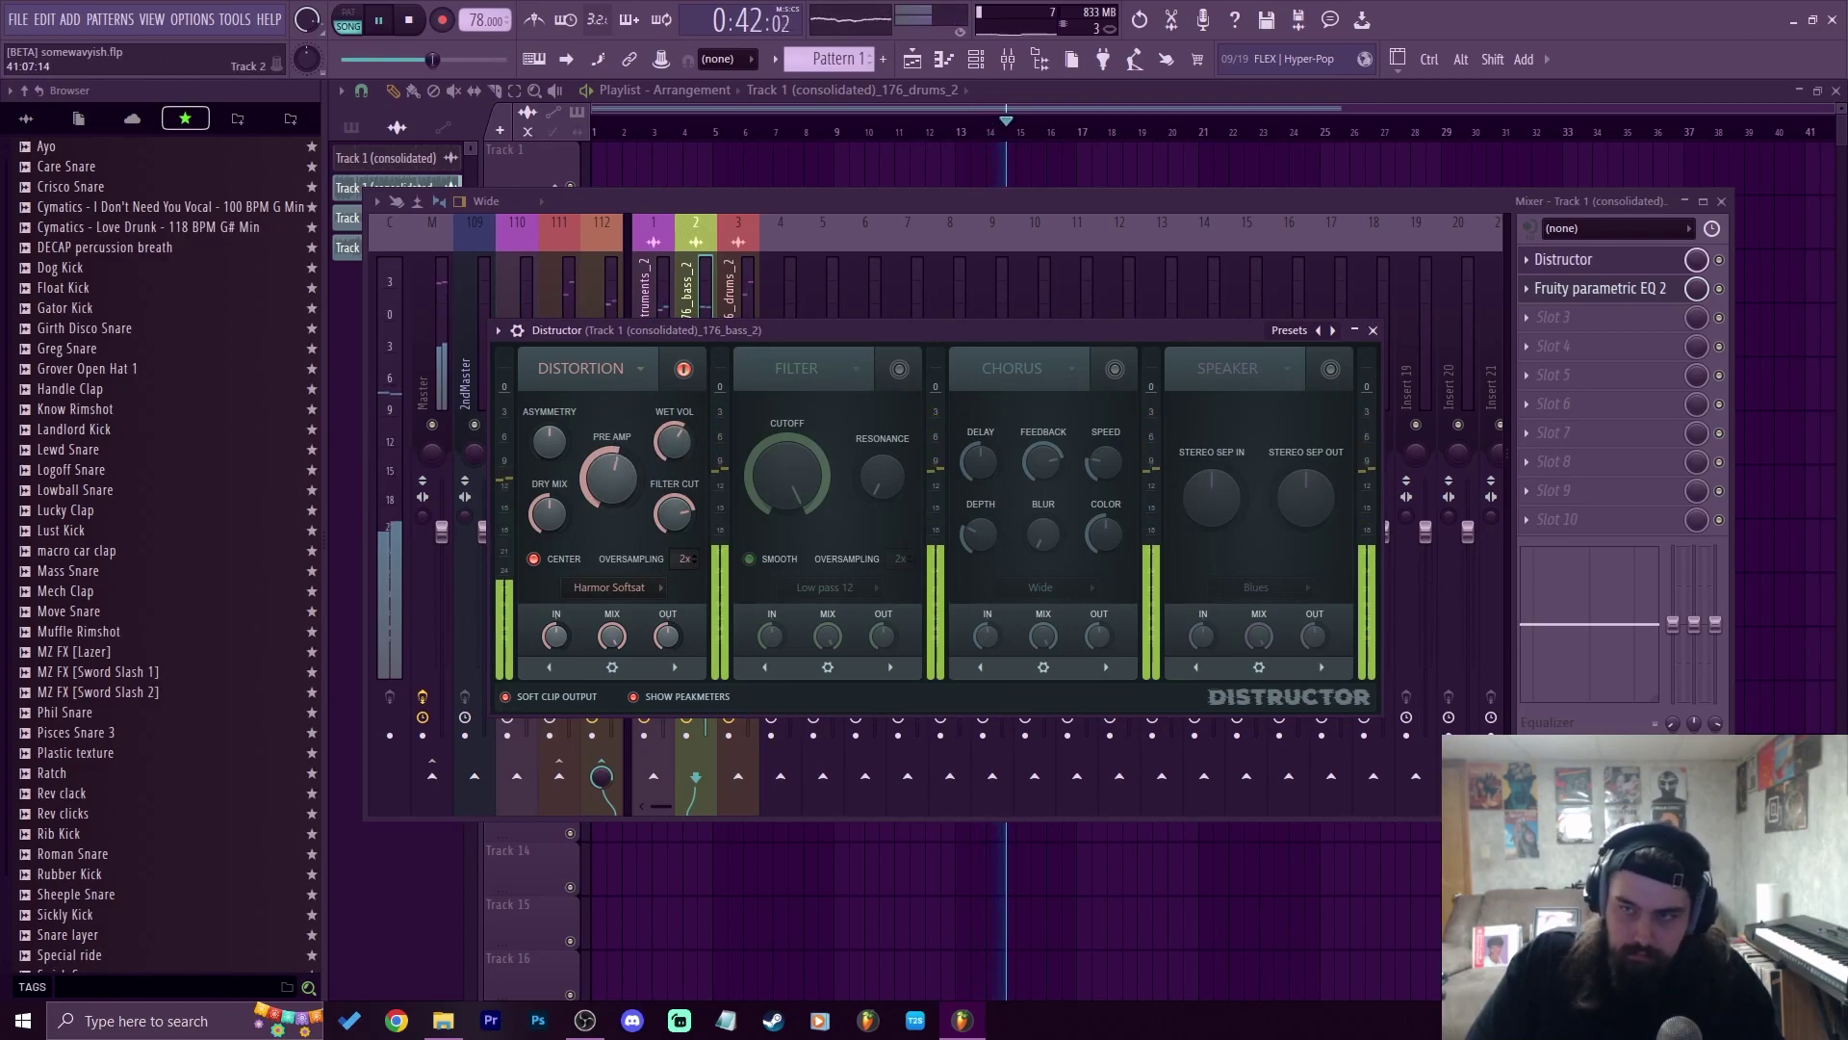
Refine the bass EQ by shifting and dipping bands 2, 3 and 4 and slightly raising the low-cut frequency
{"action": "left_click", "coordinate": [1597, 287]}
{"action": "left_click_drag", "start_coordinate": [705, 525], "coordinate": [646, 527]}
{"action": "left_click_drag", "start_coordinate": [760, 535], "coordinate": [759, 523]}
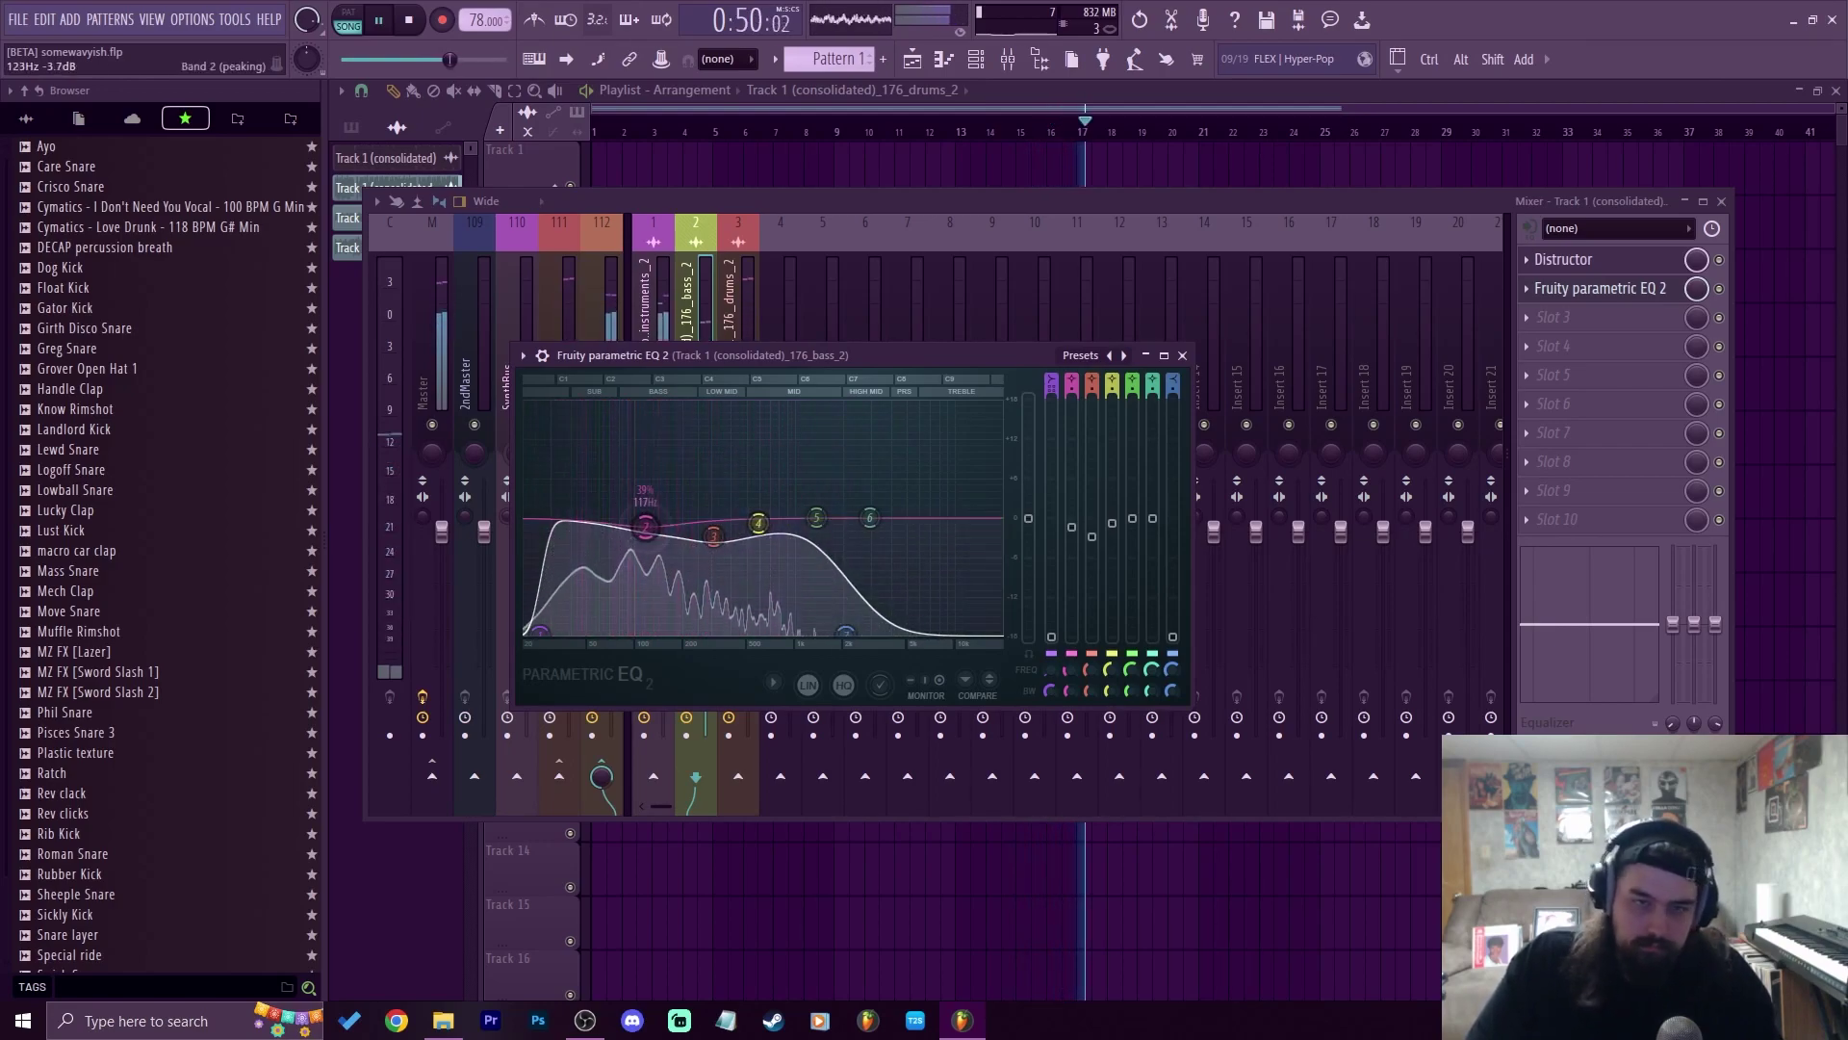
{"action": "left_click_drag", "start_coordinate": [646, 528], "coordinate": [637, 531]}
{"action": "left_click_drag", "start_coordinate": [541, 633], "coordinate": [549, 633]}
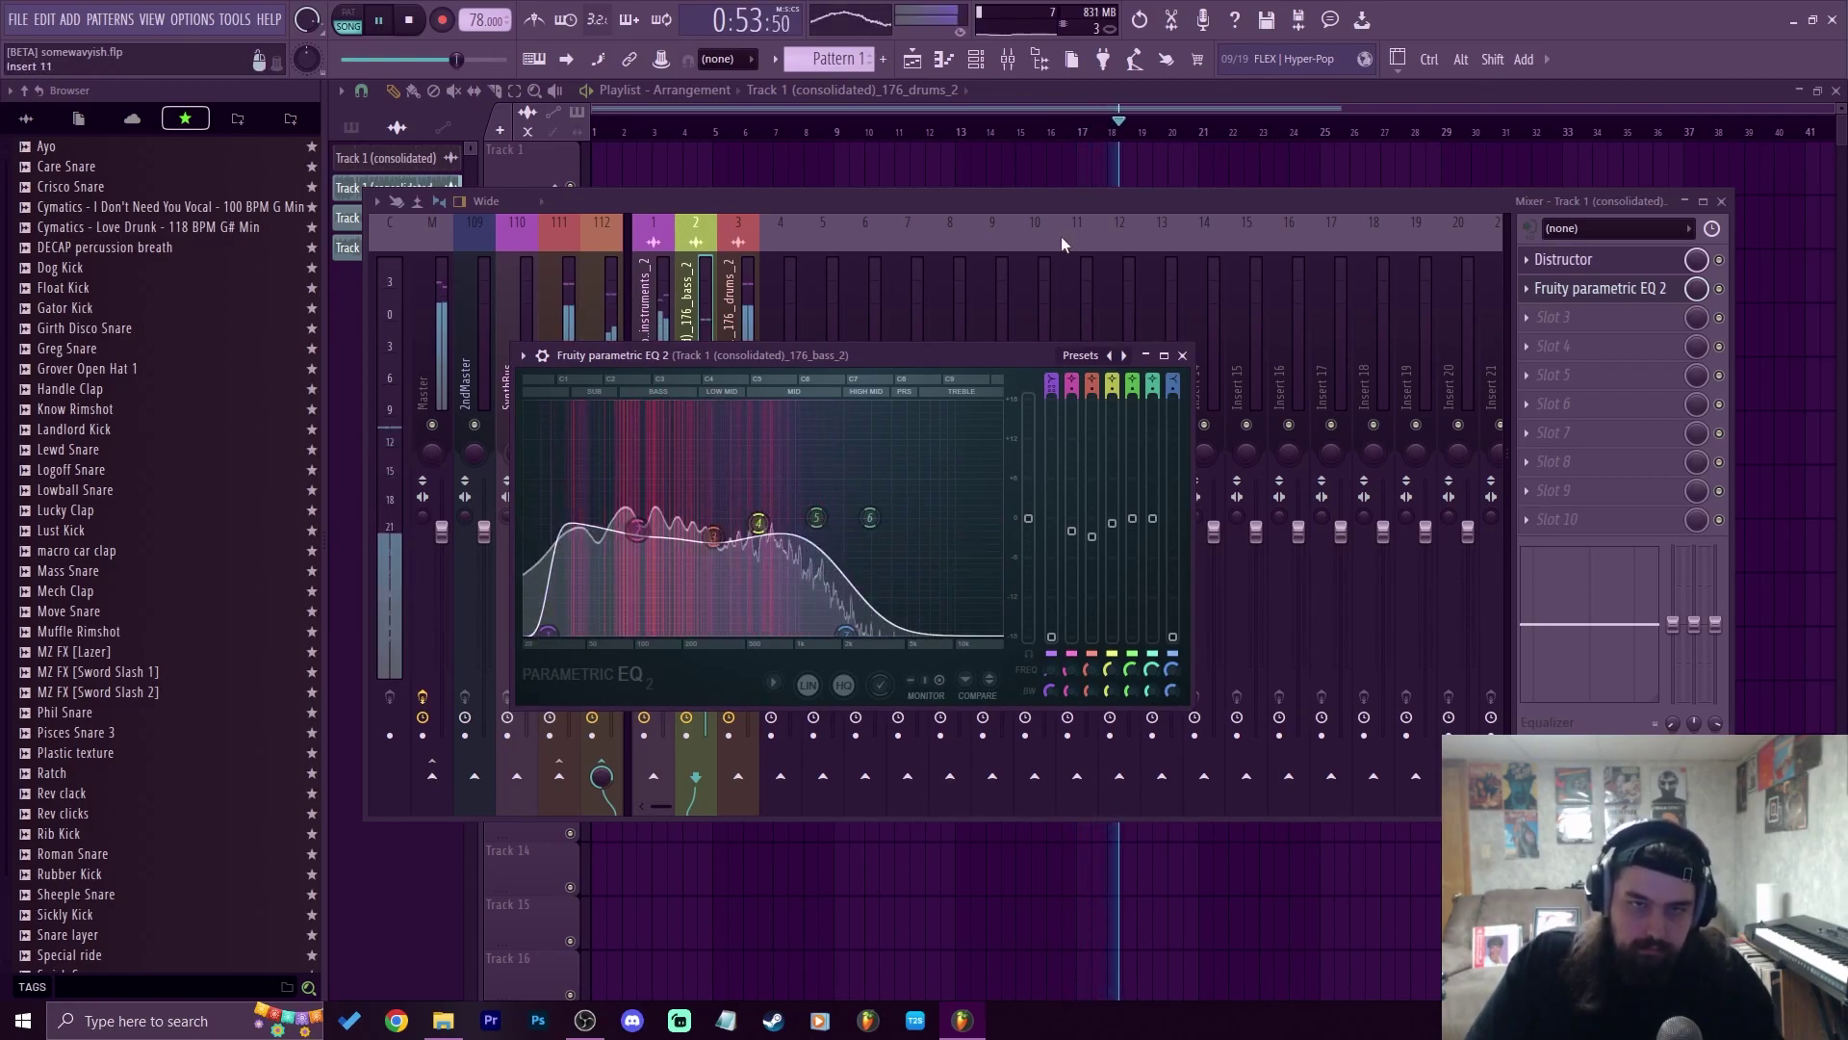
Set Distructor's wet volume to about 52%, close the plugin and the mixer, and stop playback
{"action": "left_click", "coordinate": [1569, 259]}
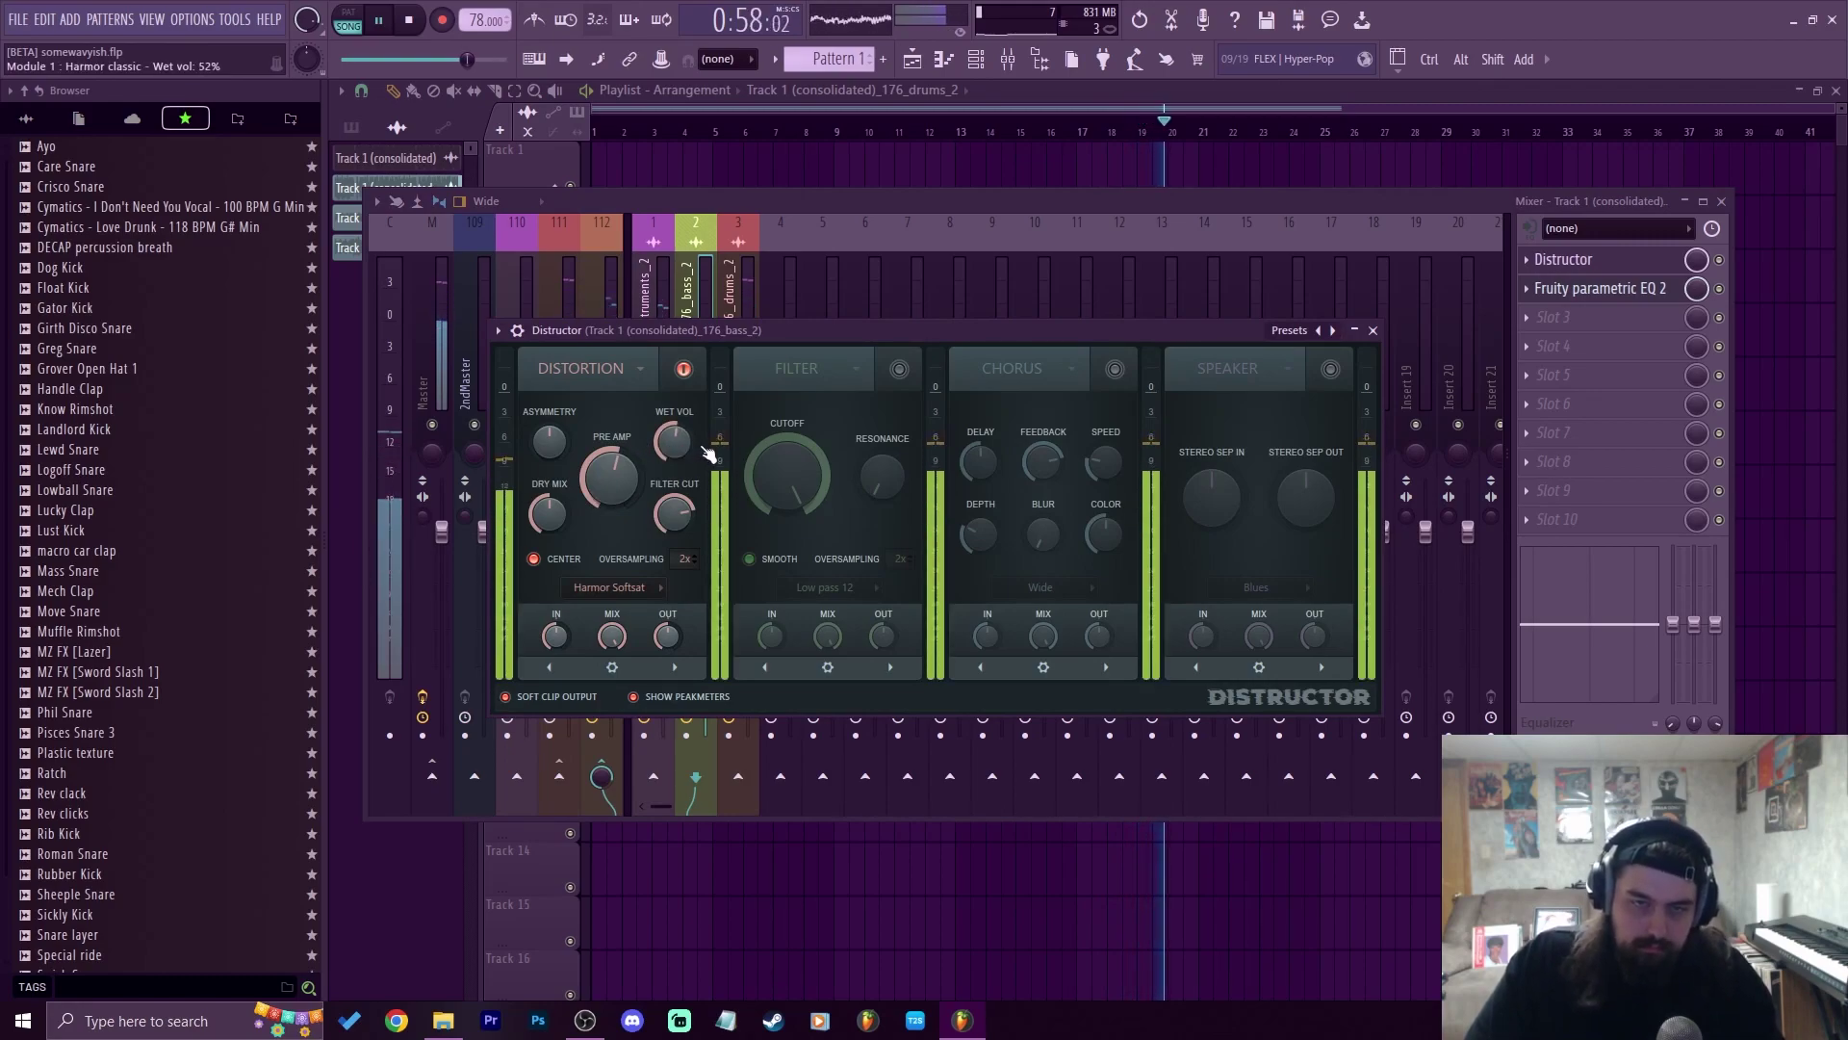
{"action": "left_click", "coordinate": [1372, 331]}
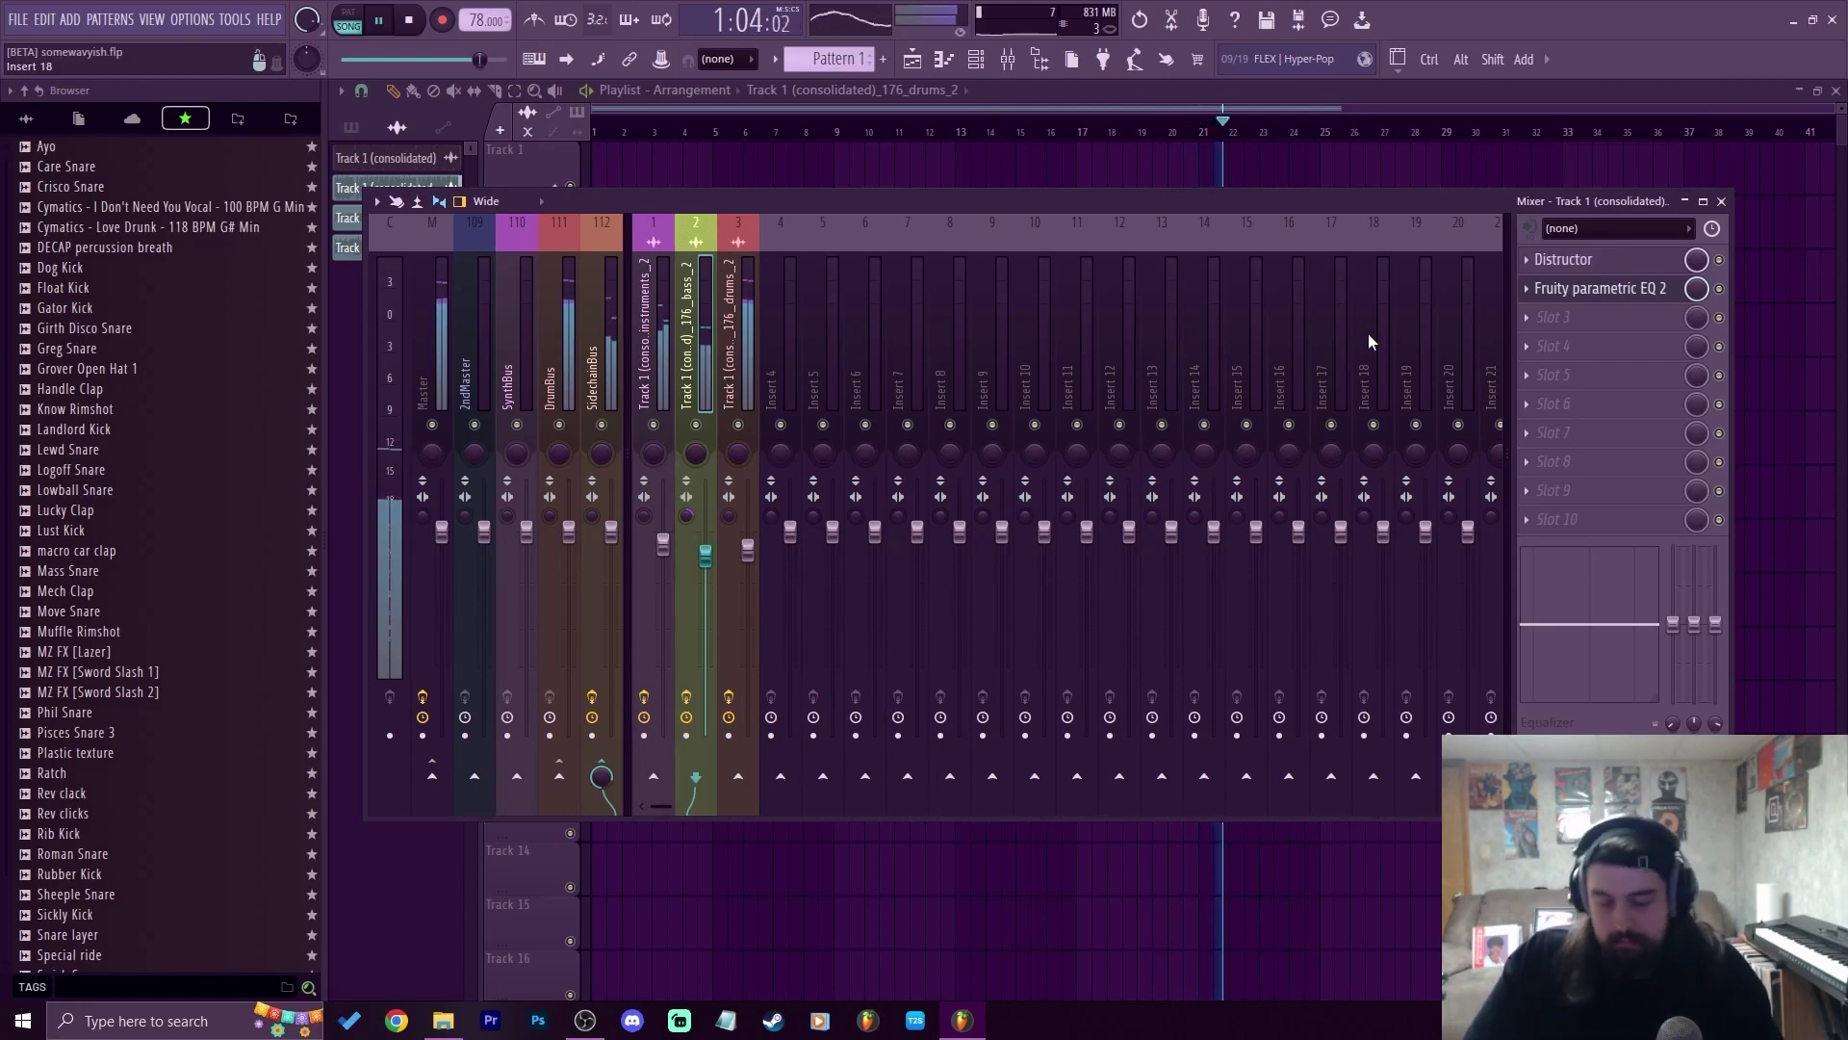
{"action": "key", "text": "F9"}
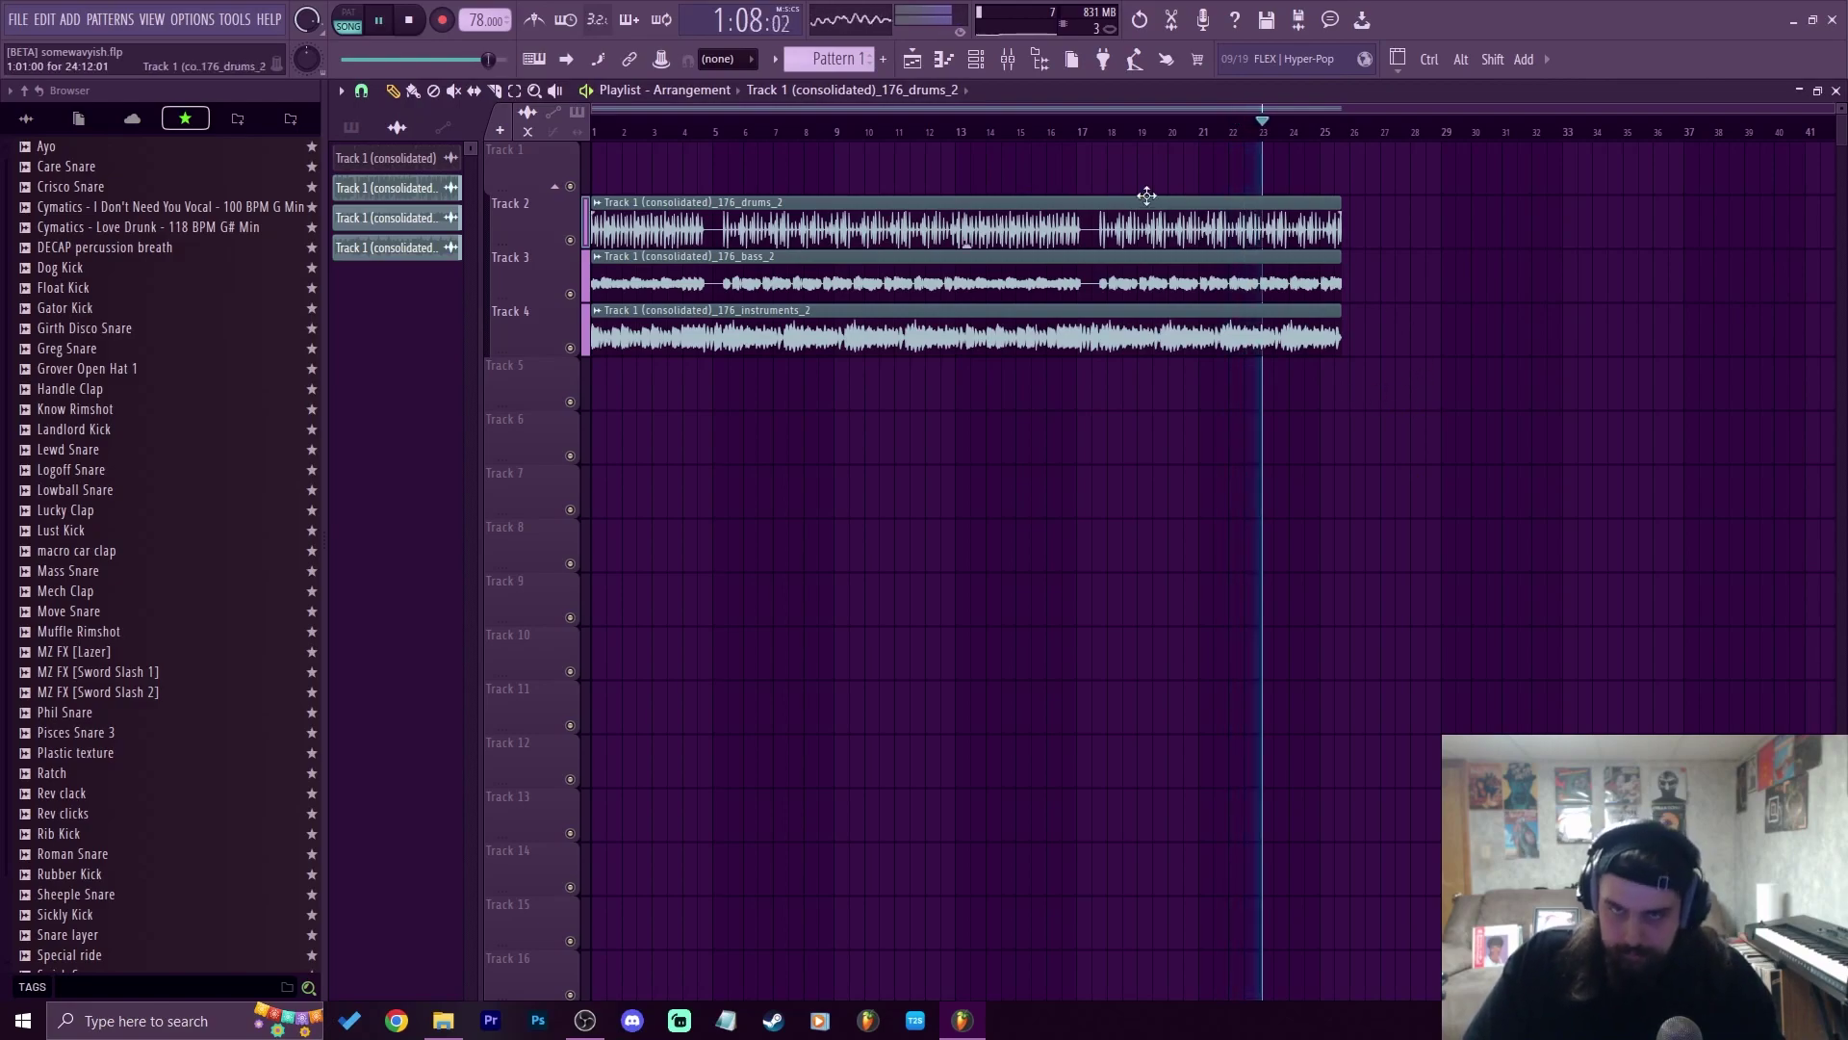
{"action": "key", "text": "space"}
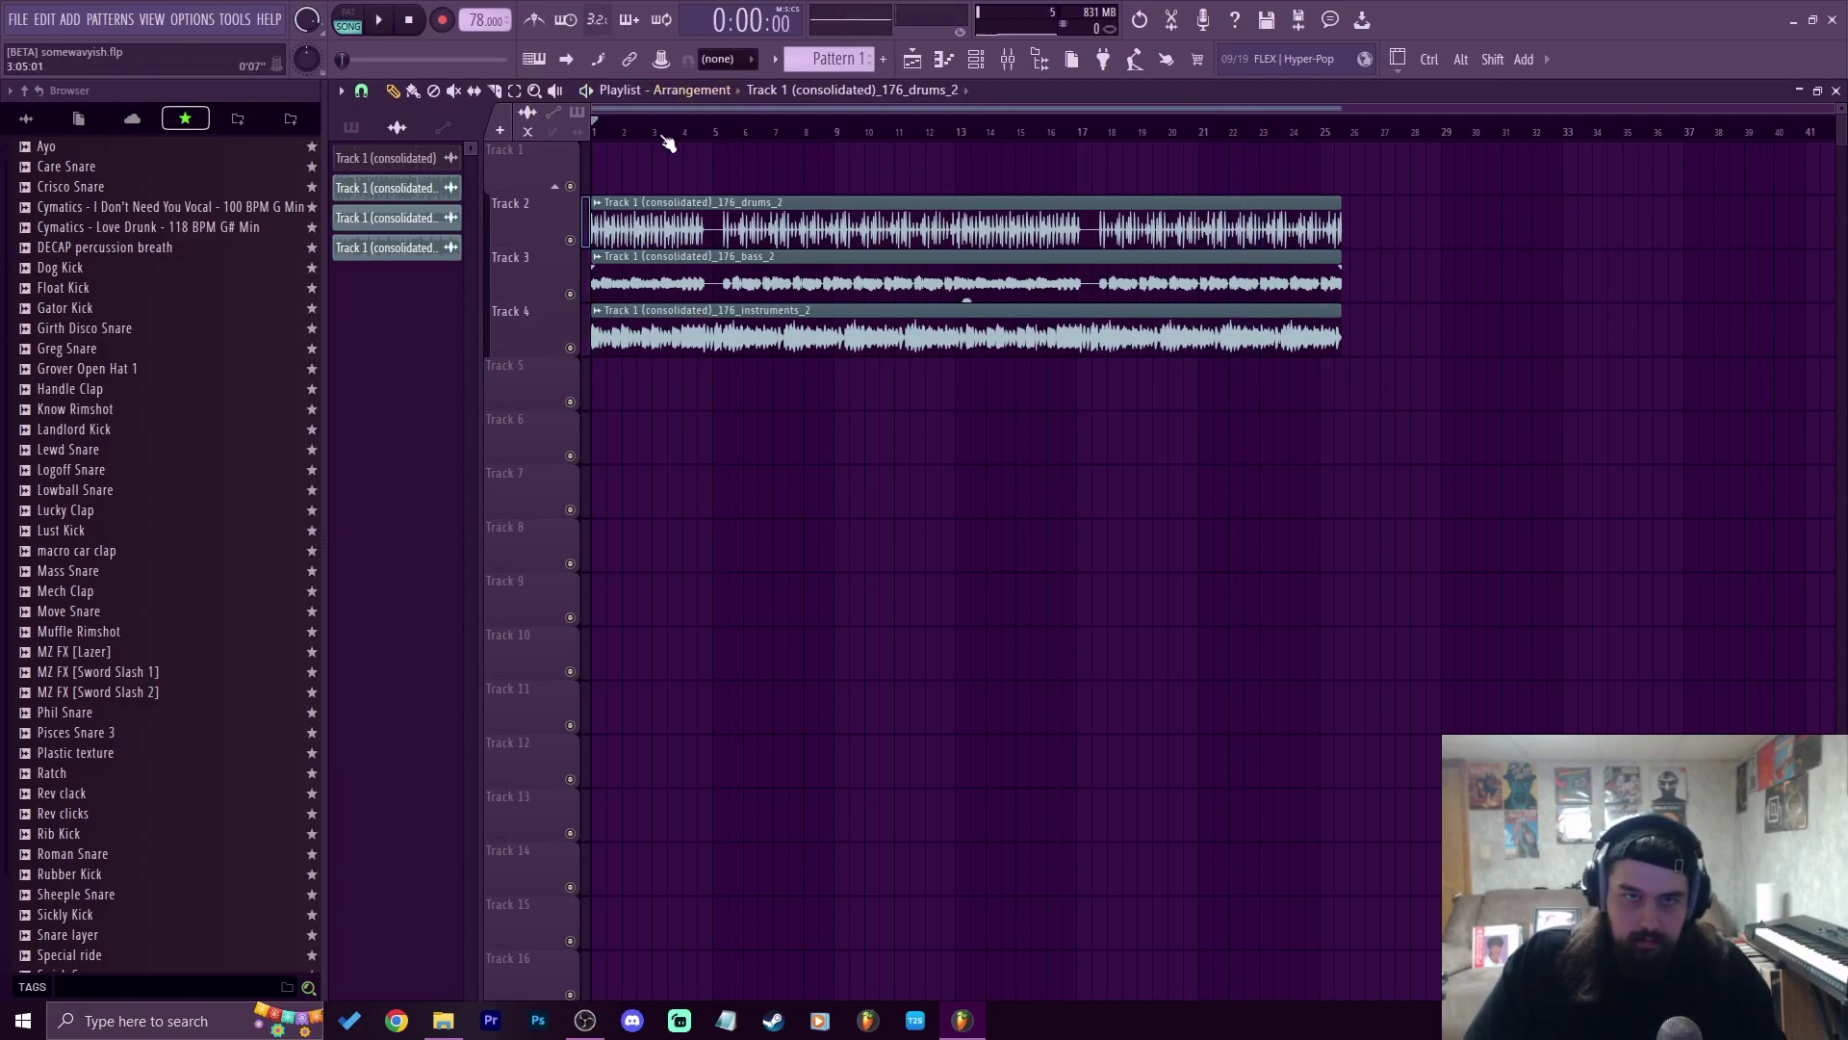
Try copying all three stem clips to follow the originals near bar 25, and undo the copy
{"action": "left_click_drag", "start_coordinate": [1432, 410], "coordinate": [671, 146]}
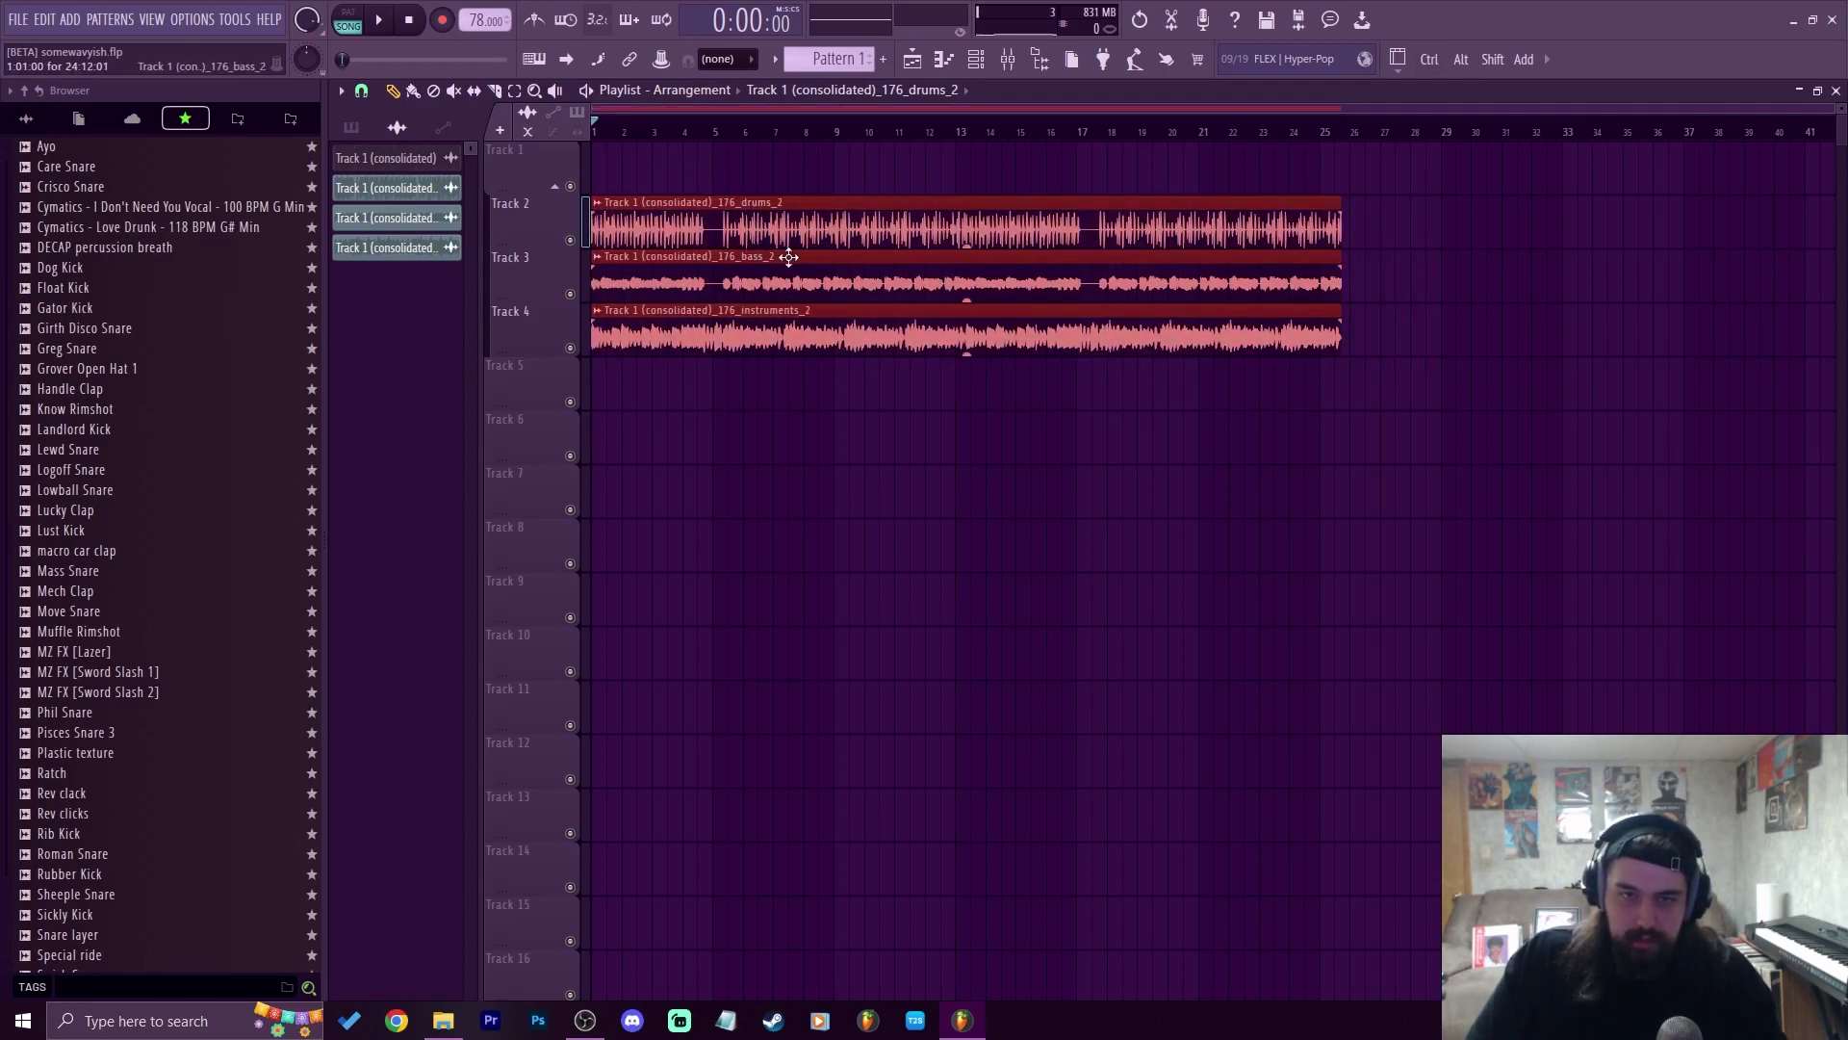
{"action": "left_click_drag", "start_coordinate": [790, 257], "coordinate": [1476, 258]}
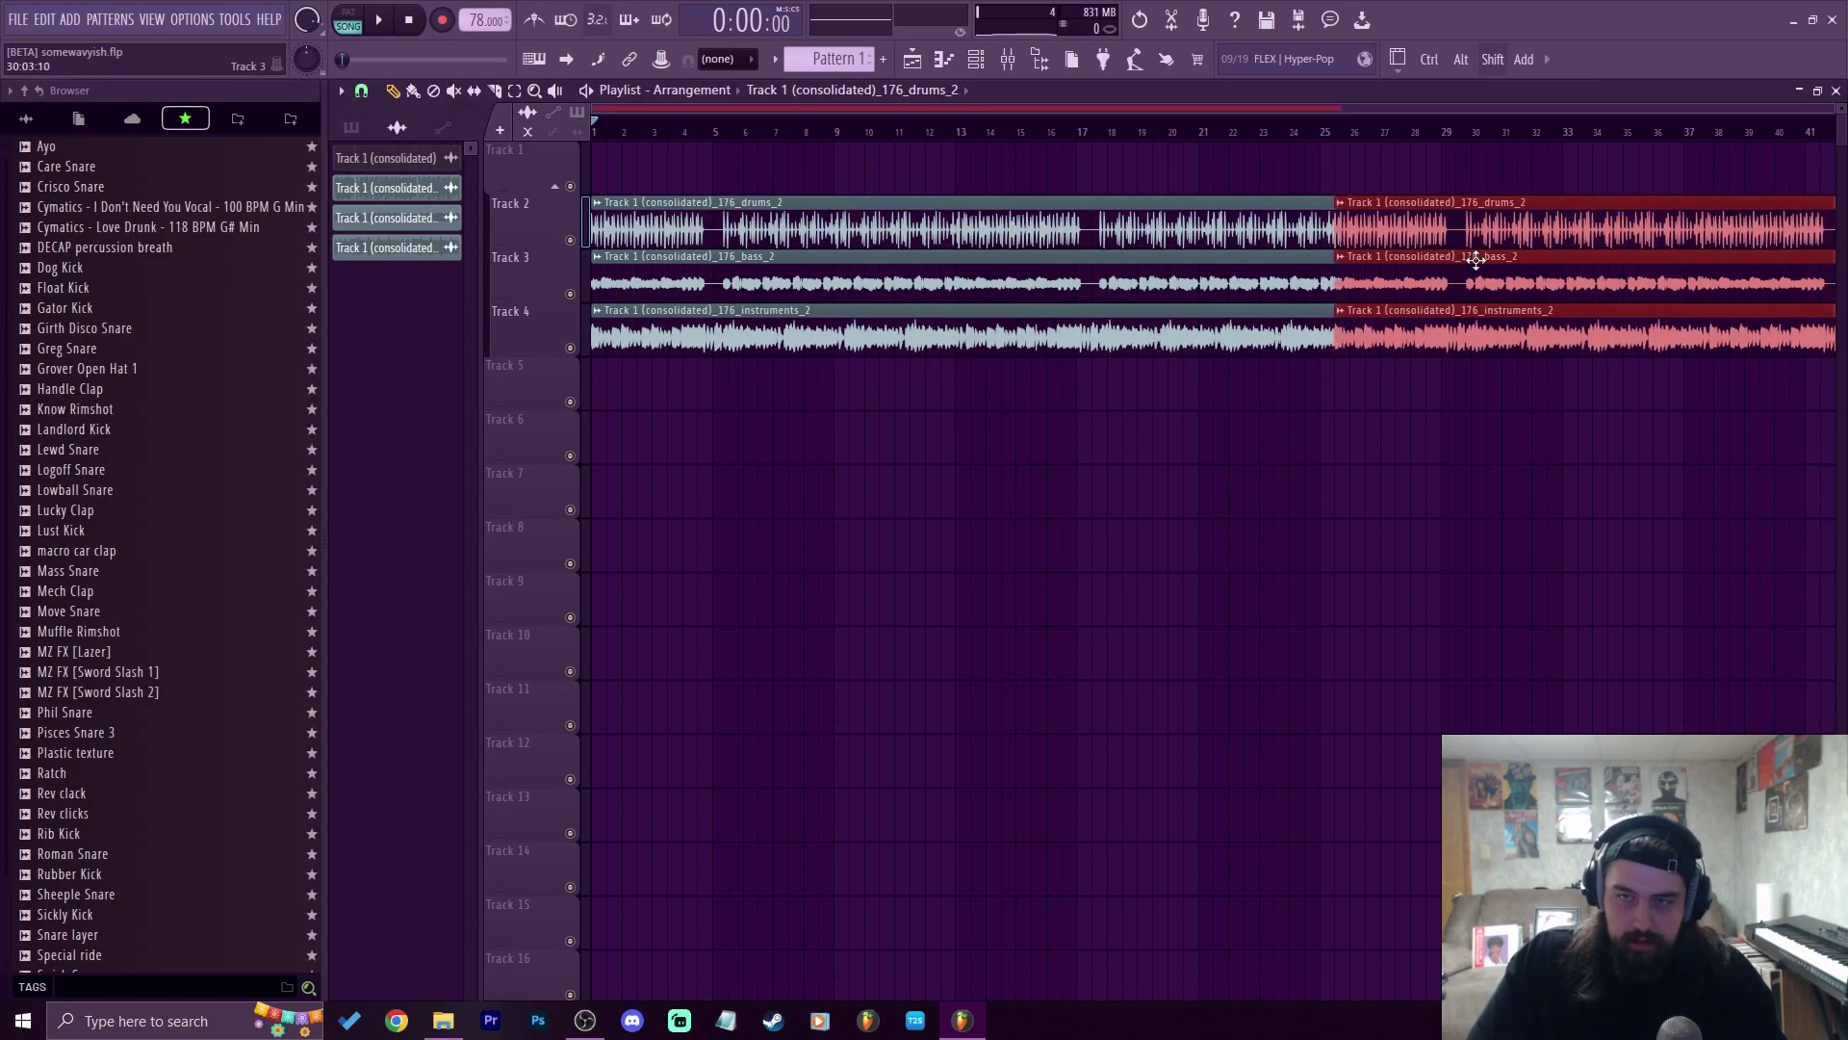
{"action": "key", "text": "ctrl+z"}
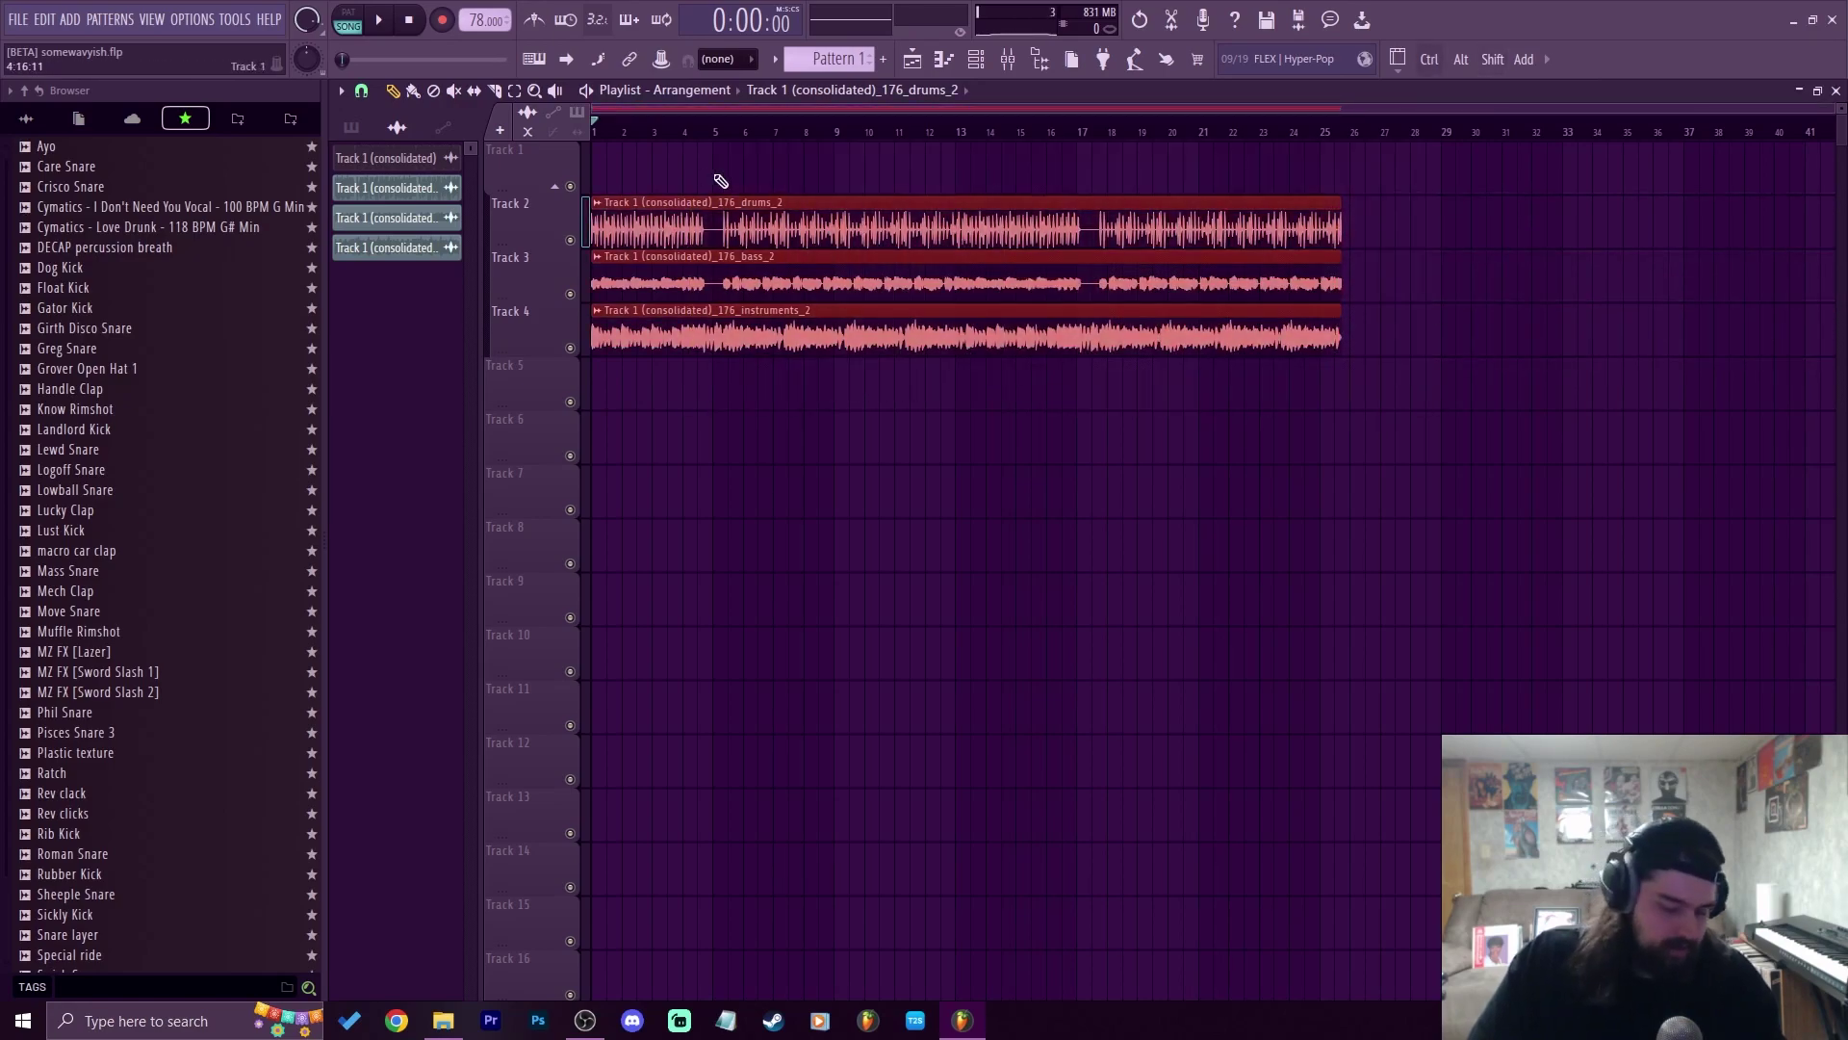
Duplicate the selected stem clips and delete the drums, bass and instruments duplicates from the playlist
{"action": "scroll", "coordinate": [1361, 137], "scroll_direction": "up", "scroll_amount": 5}
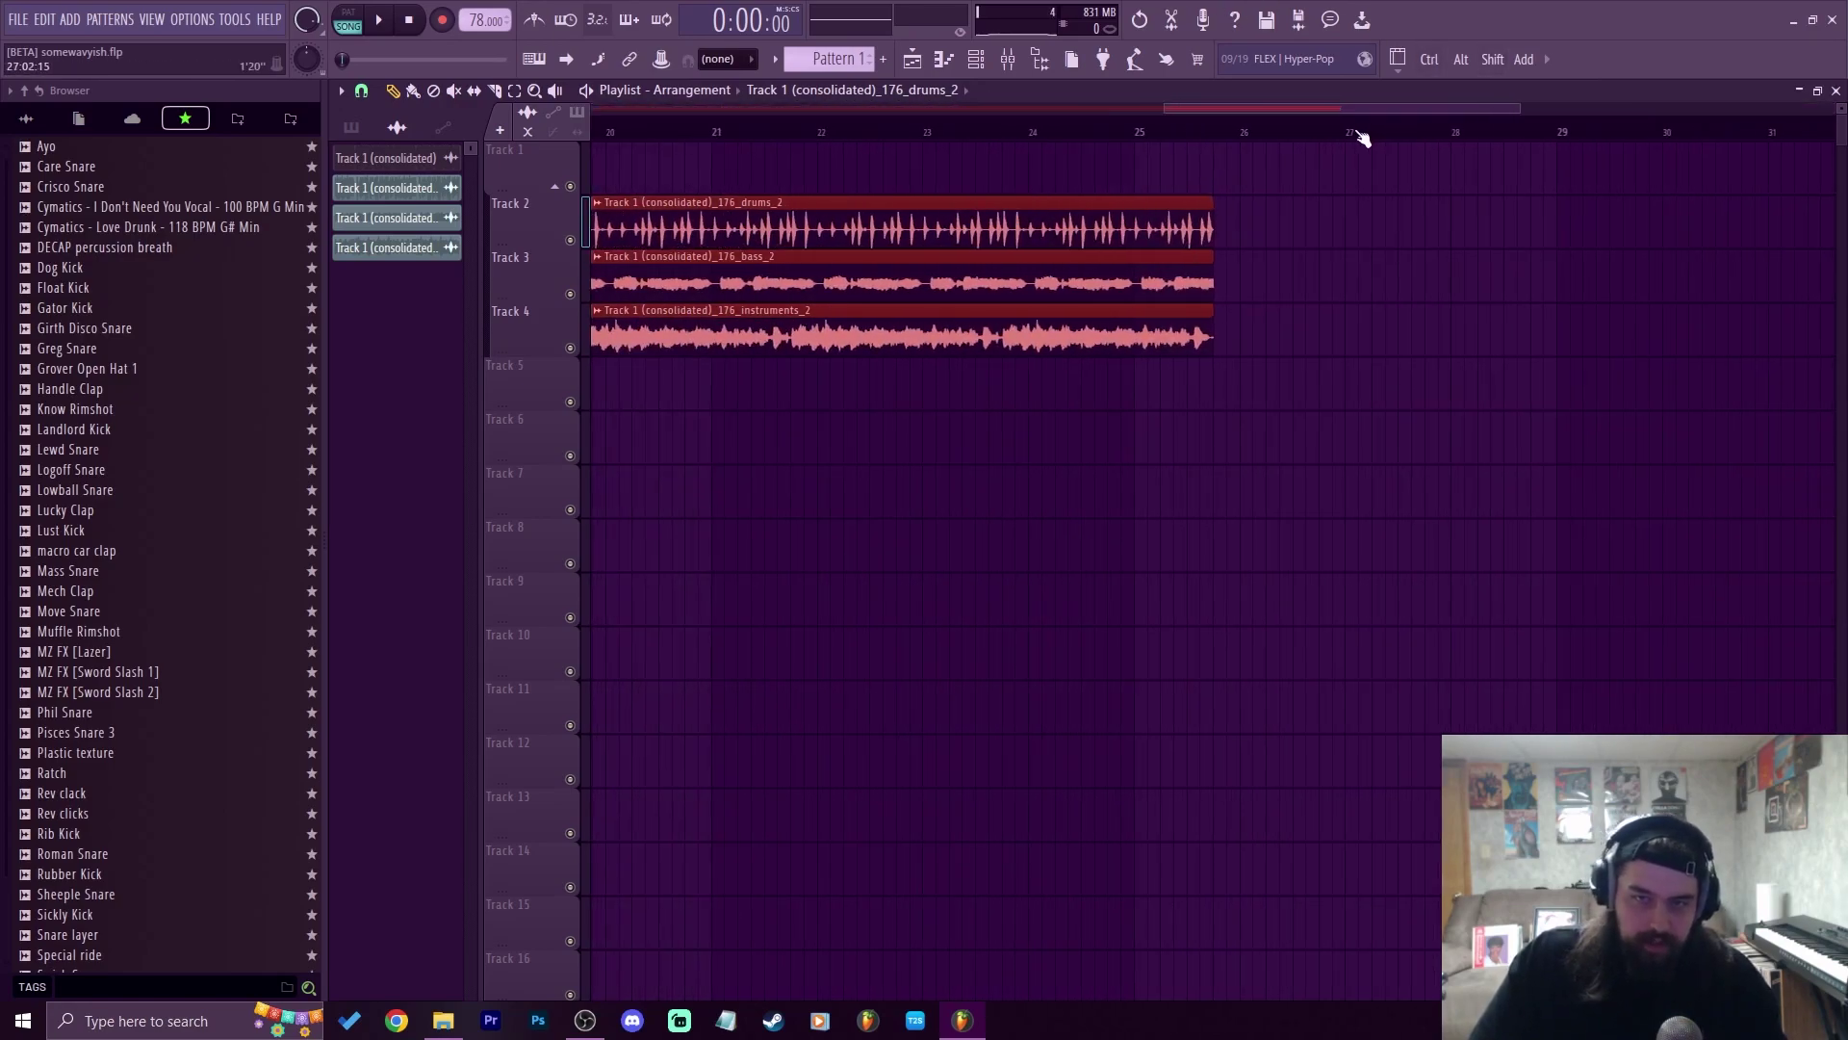
{"action": "scroll", "coordinate": [1361, 137], "scroll_direction": "down", "scroll_amount": 5}
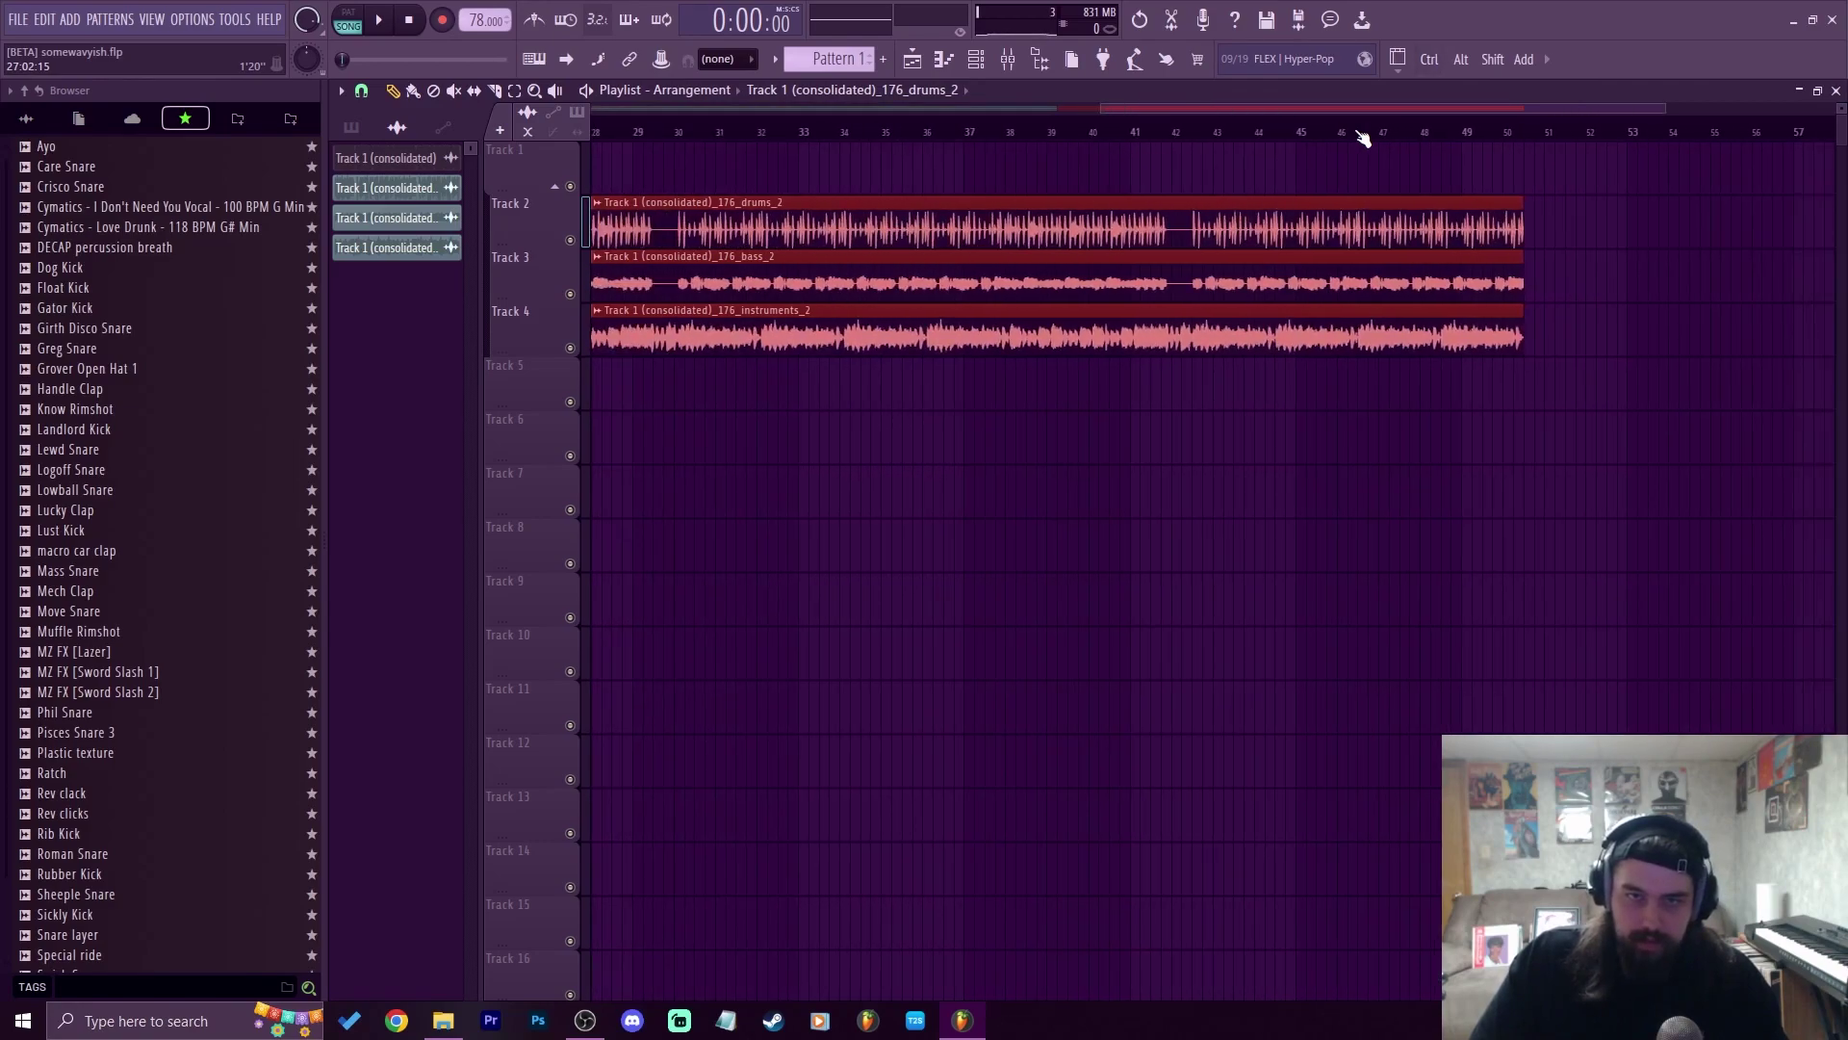
{"action": "key", "text": "ctrl+b"}
{"action": "right_click", "coordinate": [940, 346]}
{"action": "right_click", "coordinate": [924, 283]}
{"action": "right_click", "coordinate": [895, 229]}
{"action": "scroll", "coordinate": [797, 132], "scroll_direction": "down", "scroll_amount": 3}
{"action": "left_click_drag", "start_coordinate": [1343, 136], "coordinate": [593, 136]}
{"action": "double_click", "coordinate": [805, 138]}
{"action": "left_click_drag", "start_coordinate": [805, 137], "coordinate": [589, 141]}
Duplicate the drums, bass and instruments clips directly after the originals in bar 25, and clear the selection
{"action": "left_click_drag", "start_coordinate": [1406, 465], "coordinate": [667, 193]}
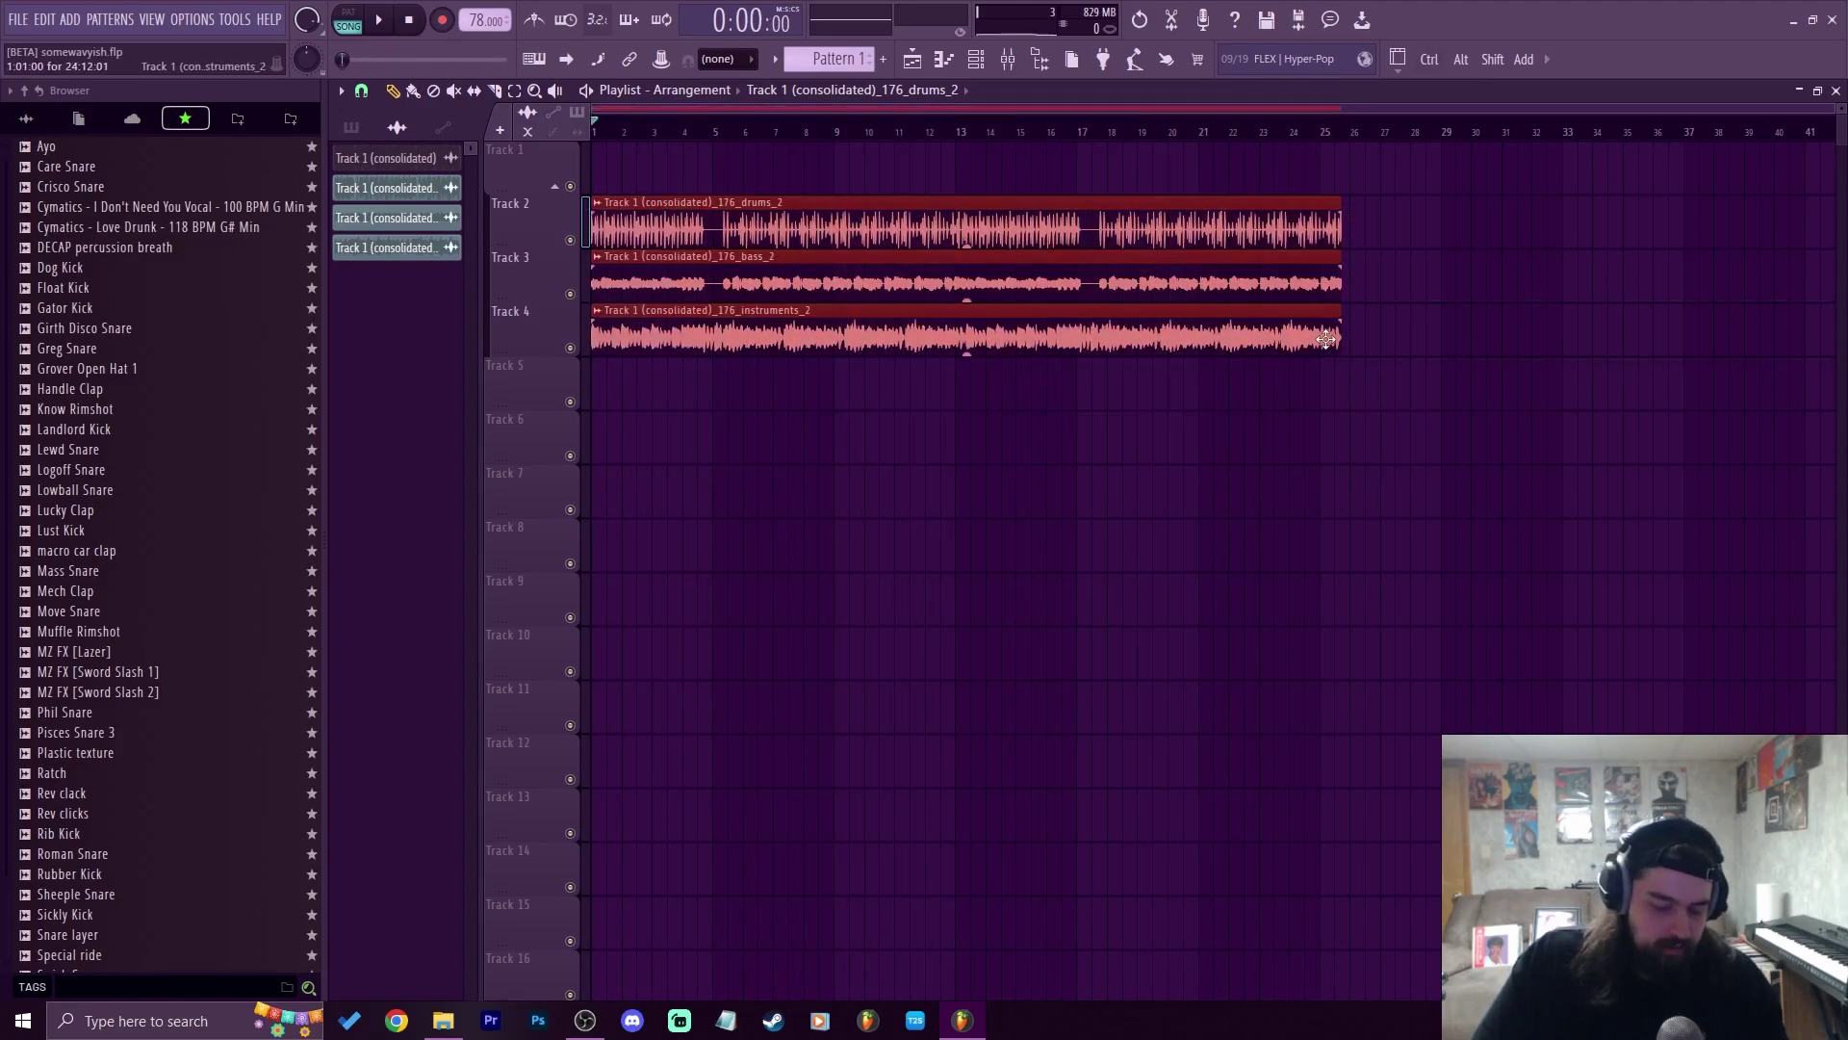
{"action": "key", "text": "ctrl+b"}
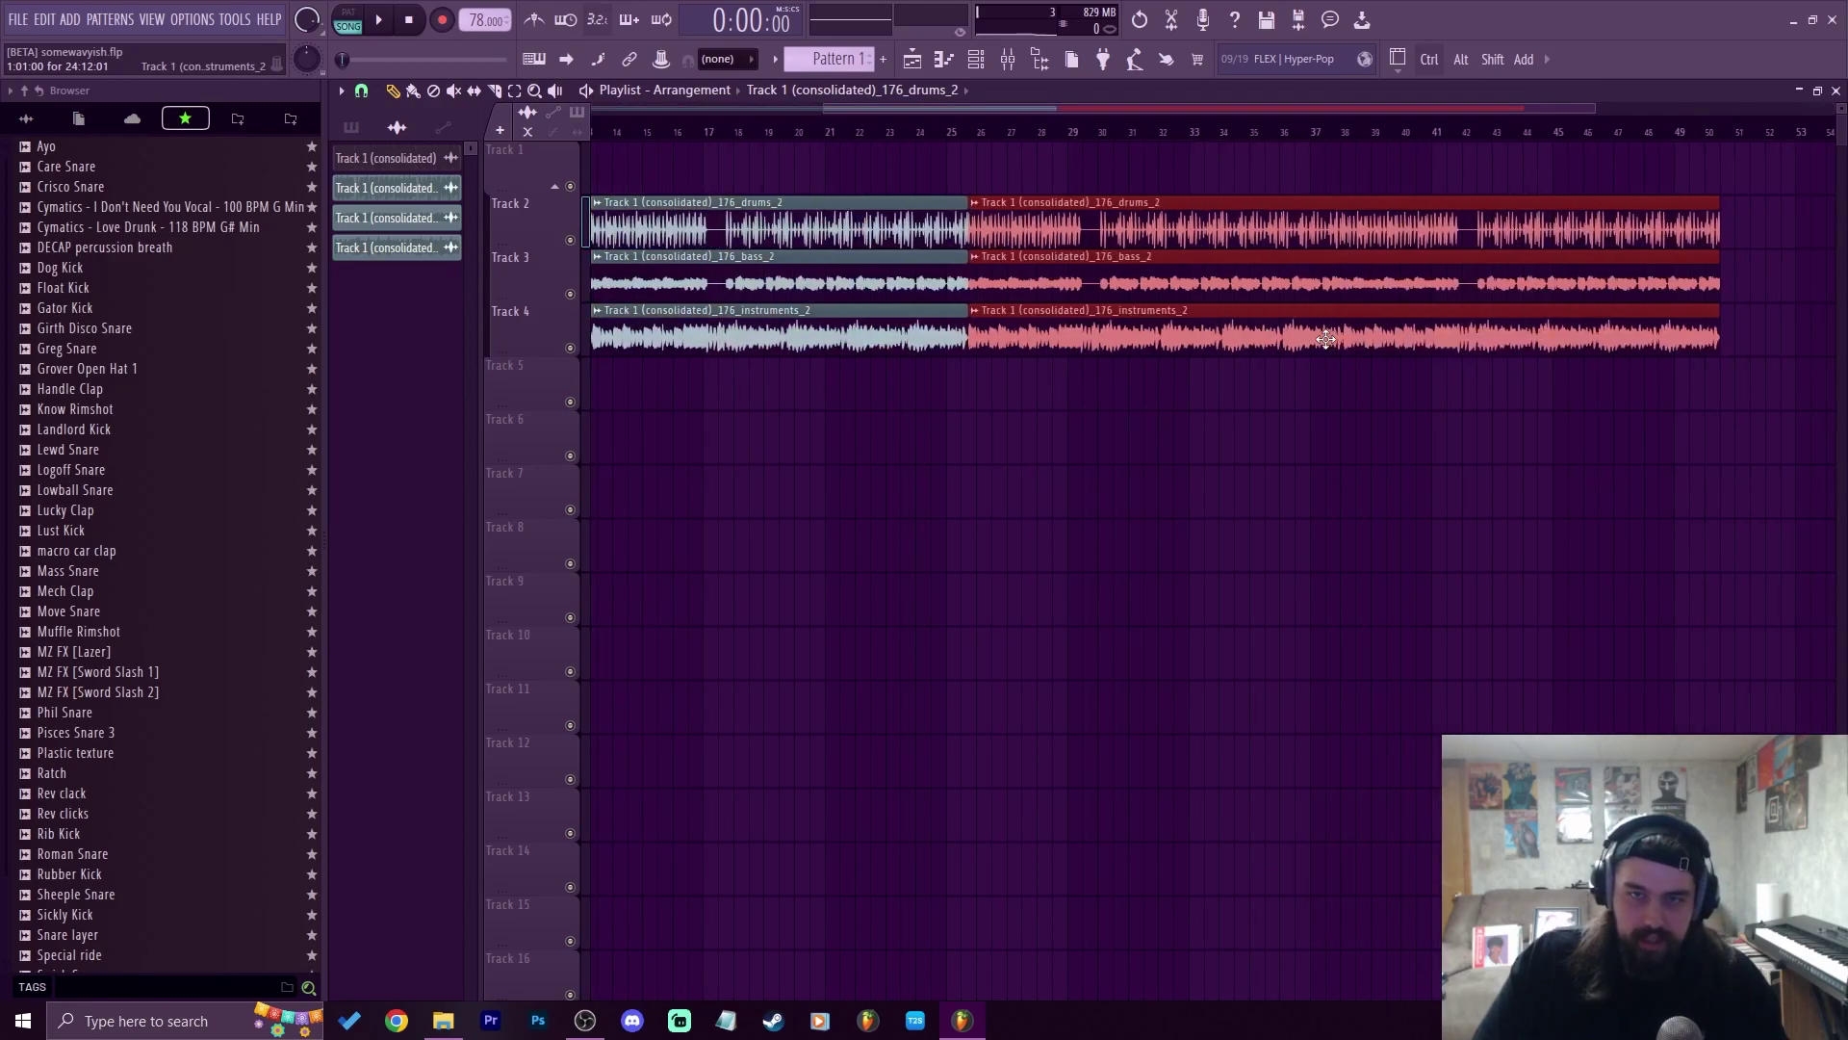
{"action": "key", "text": "ctrl+d"}
Examine the join between the original and duplicated stem clips, play across it from bar 25, and stop playback
{"action": "scroll", "coordinate": [1326, 339], "scroll_direction": "up", "scroll_amount": 1}
{"action": "scroll", "coordinate": [942, 95], "scroll_direction": "up", "scroll_amount": 5}
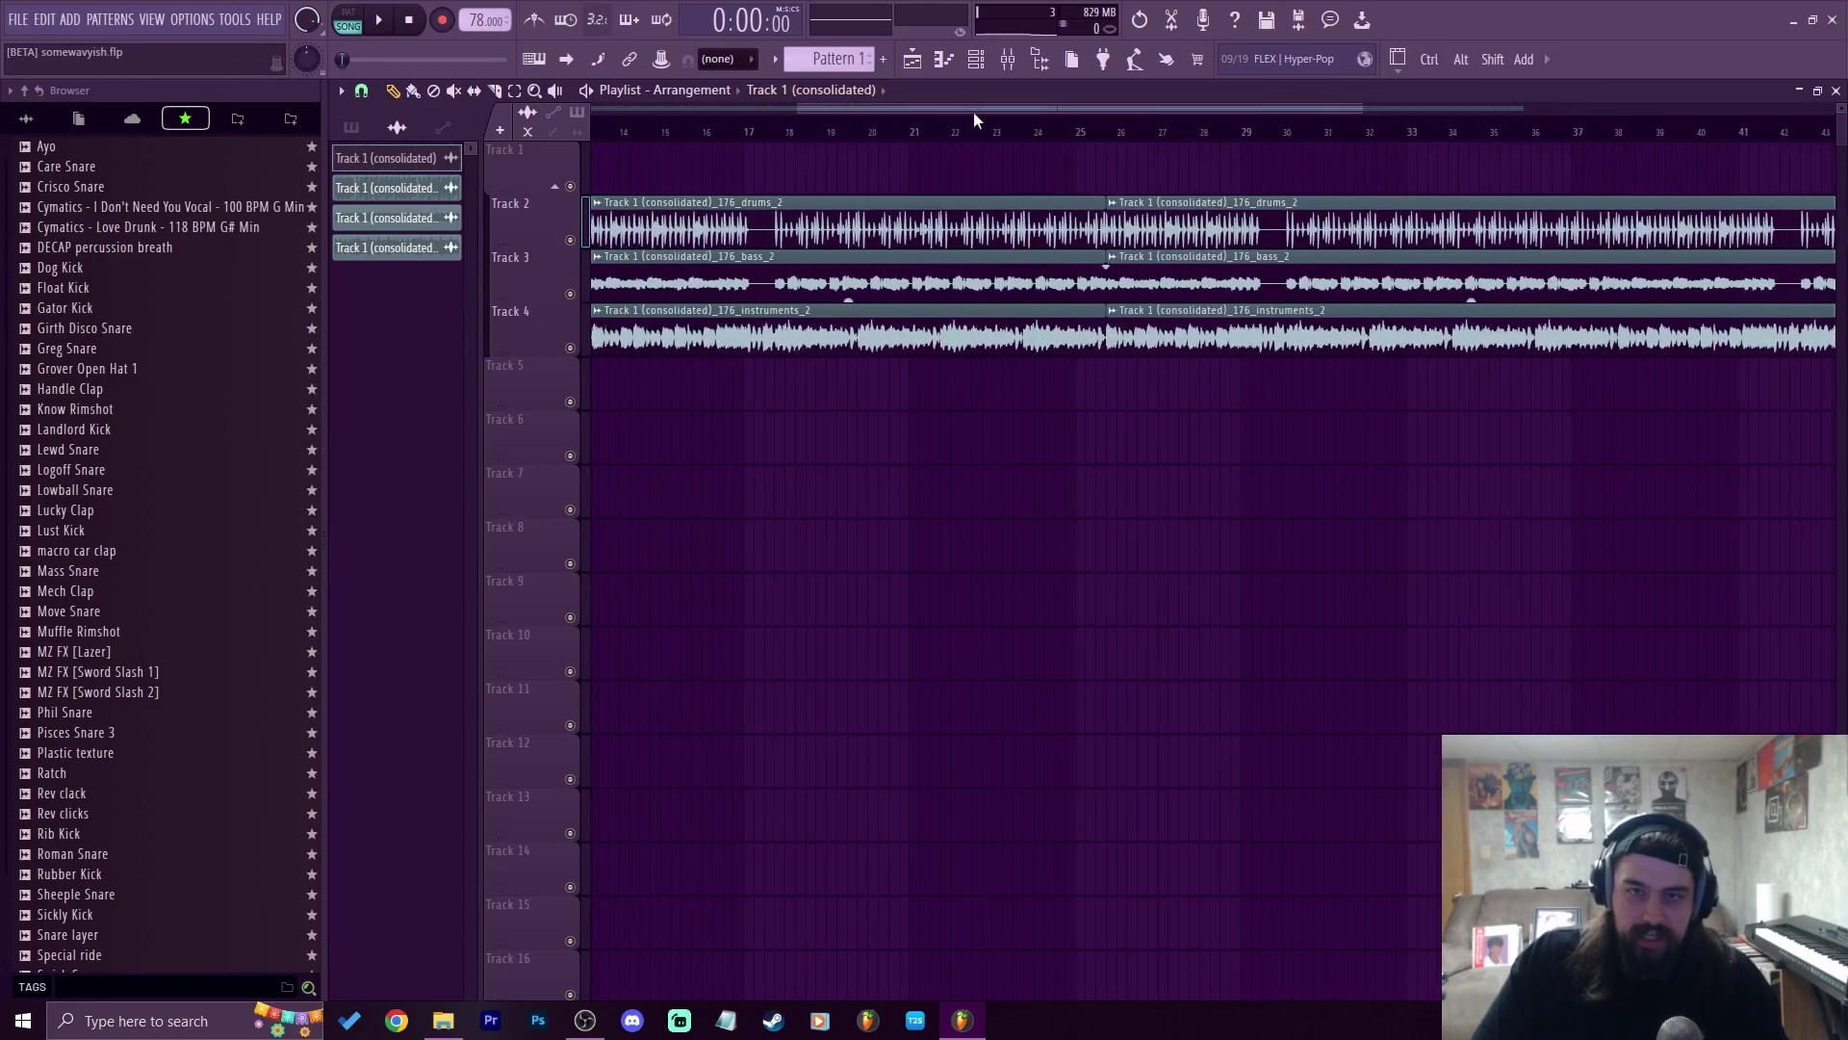
{"action": "scroll", "coordinate": [1338, 128], "scroll_direction": "up", "scroll_amount": 5}
{"action": "scroll", "coordinate": [1107, 130], "scroll_direction": "up", "scroll_amount": 4}
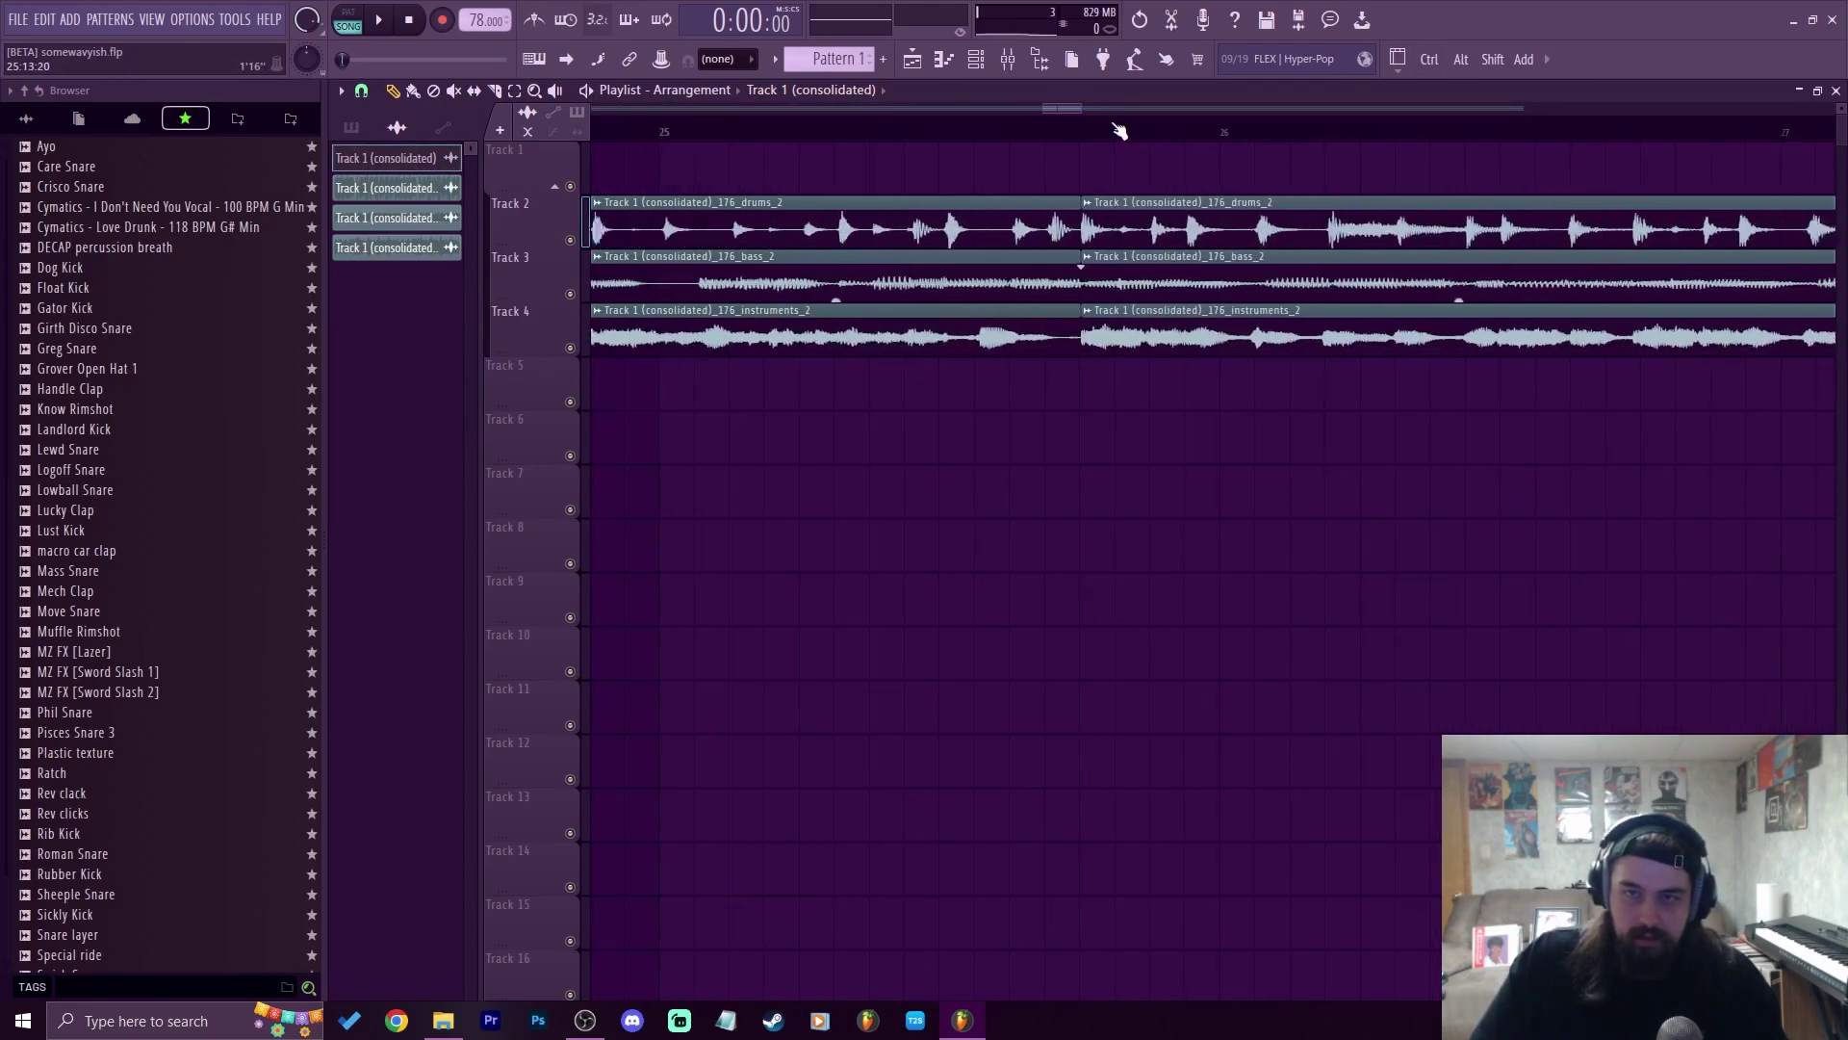
{"action": "scroll", "coordinate": [1015, 132], "scroll_direction": "down", "scroll_amount": 5}
{"action": "scroll", "coordinate": [967, 121], "scroll_direction": "down", "scroll_amount": 5}
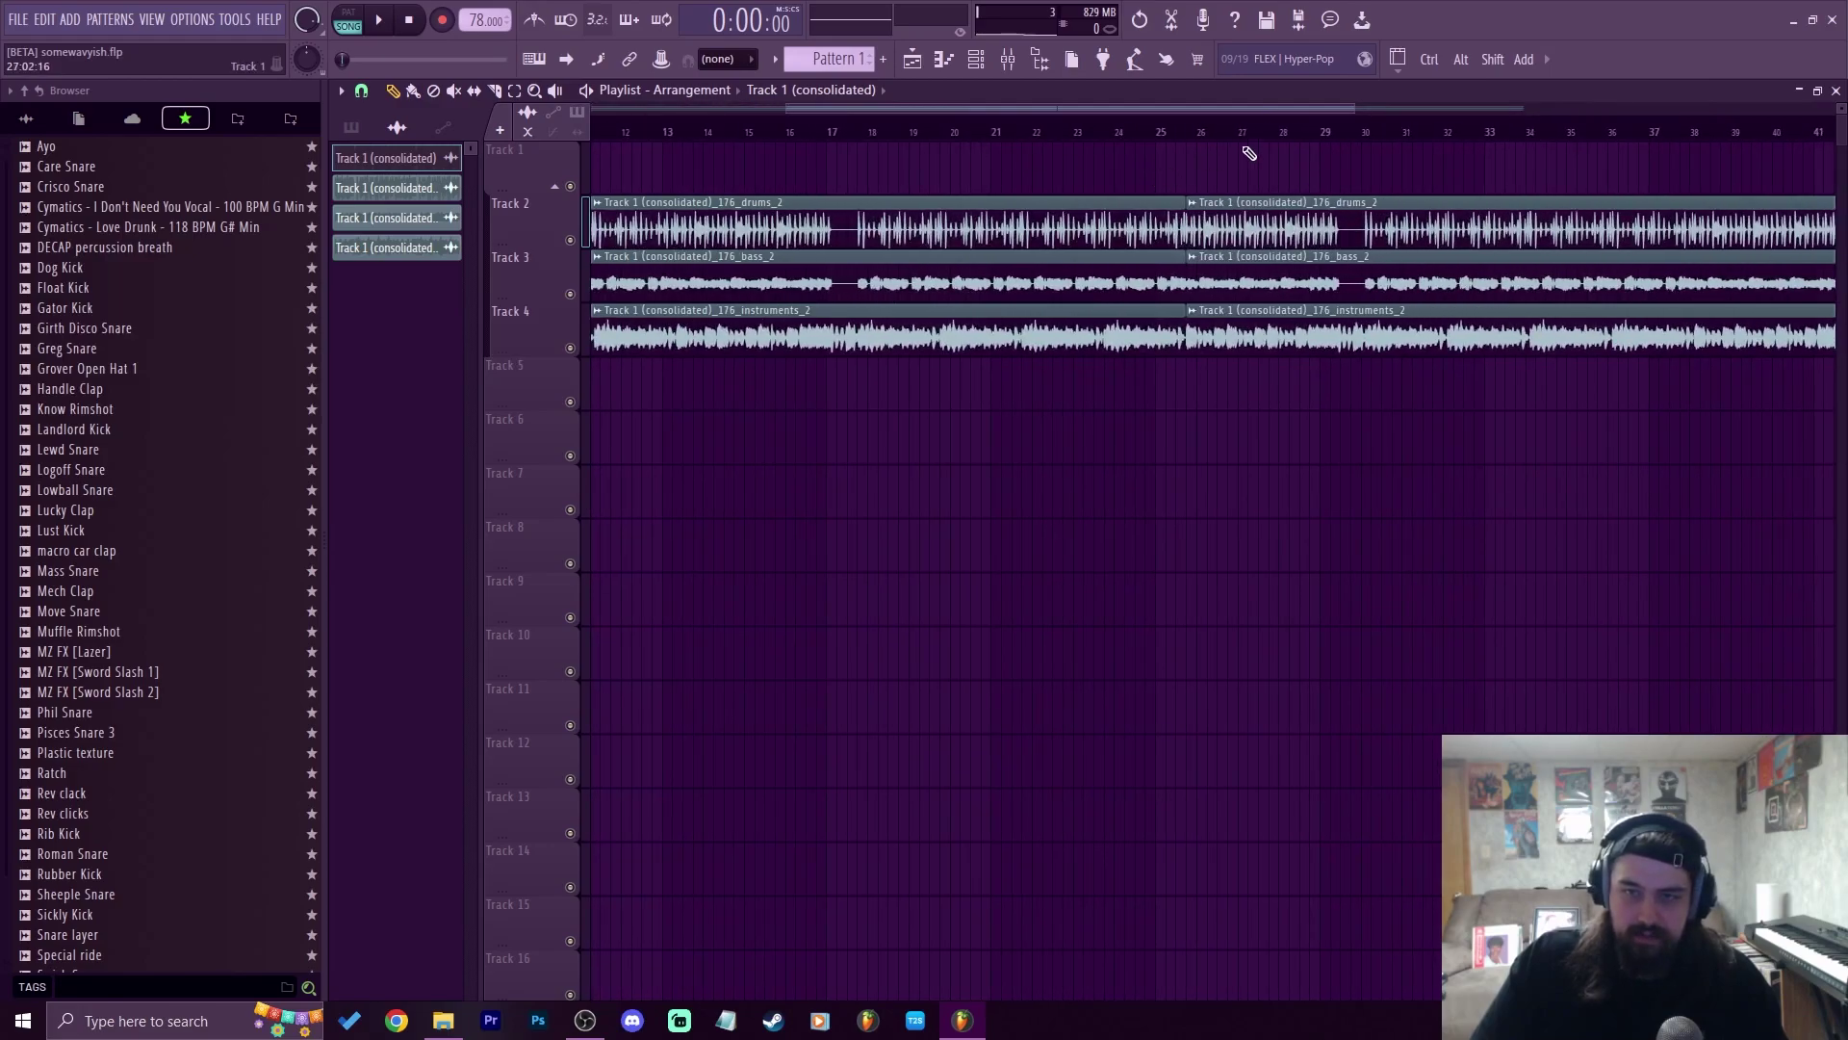
{"action": "scroll", "coordinate": [1202, 134], "scroll_direction": "up", "scroll_amount": 8}
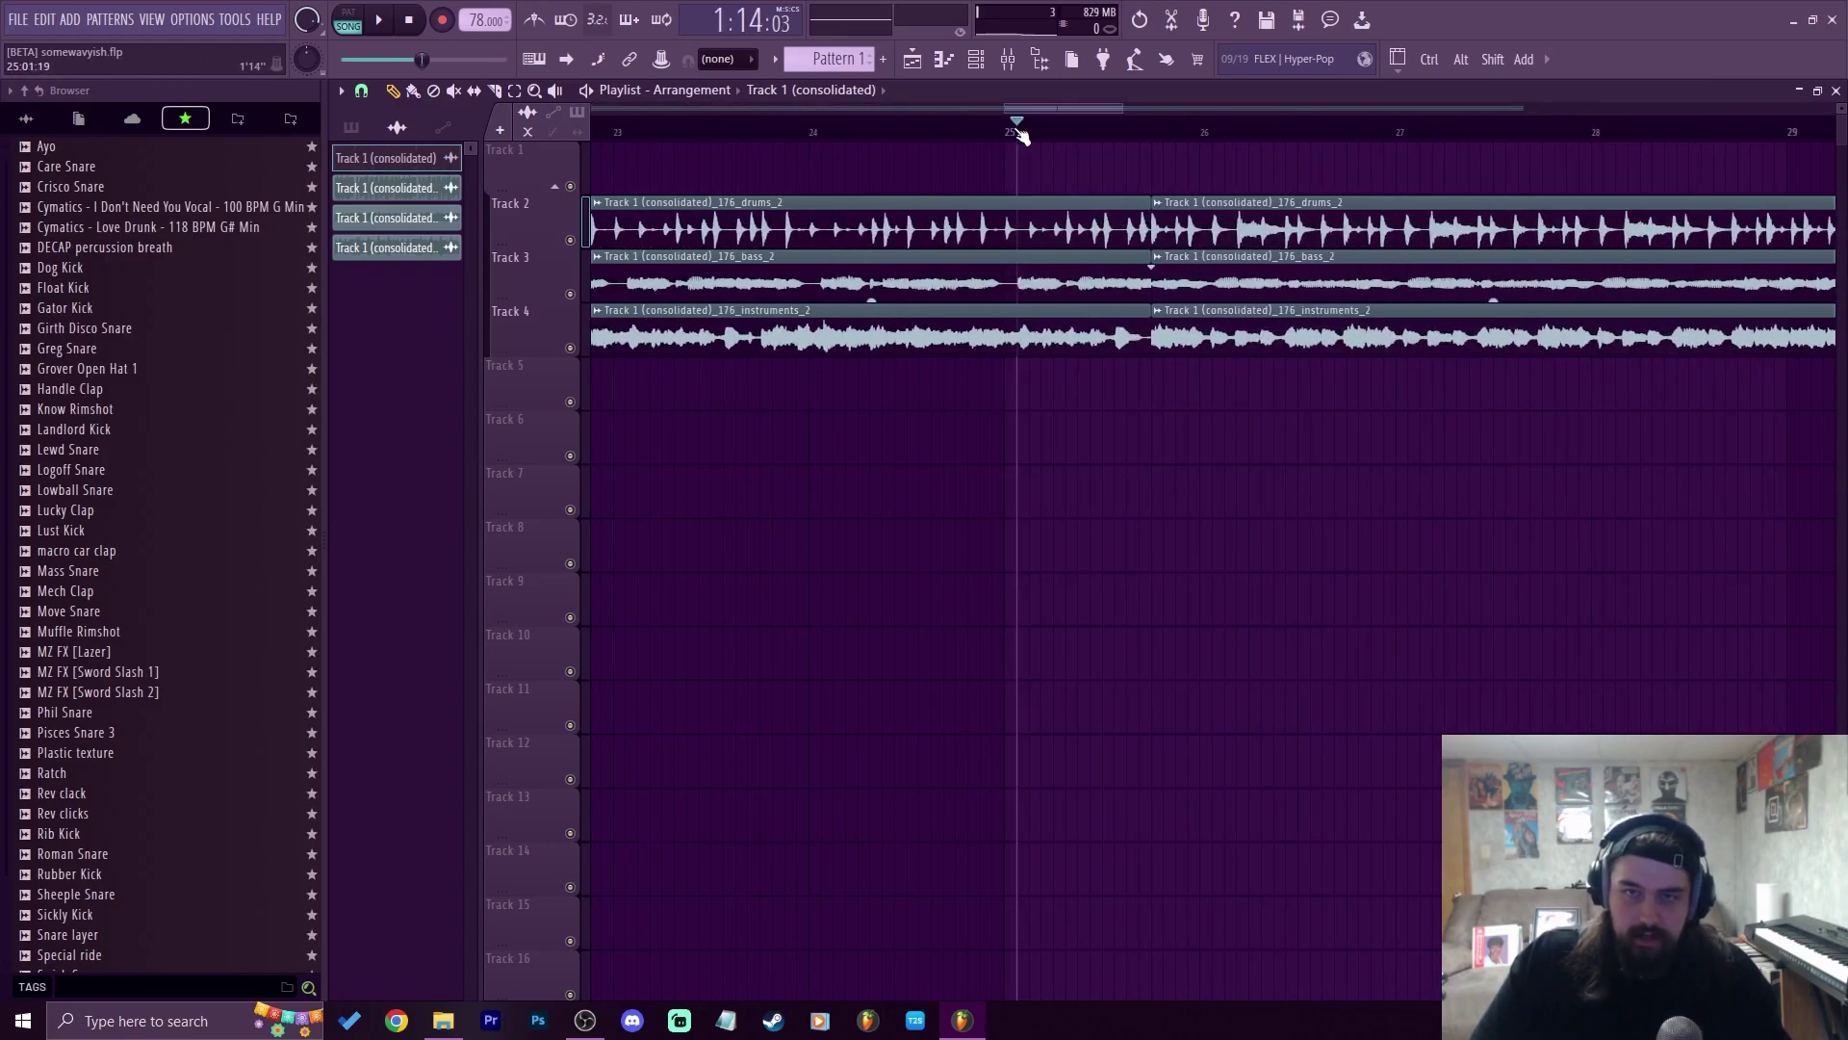
{"action": "scroll", "coordinate": [1019, 130], "scroll_direction": "down", "scroll_amount": 4}
{"action": "key", "text": "space"}
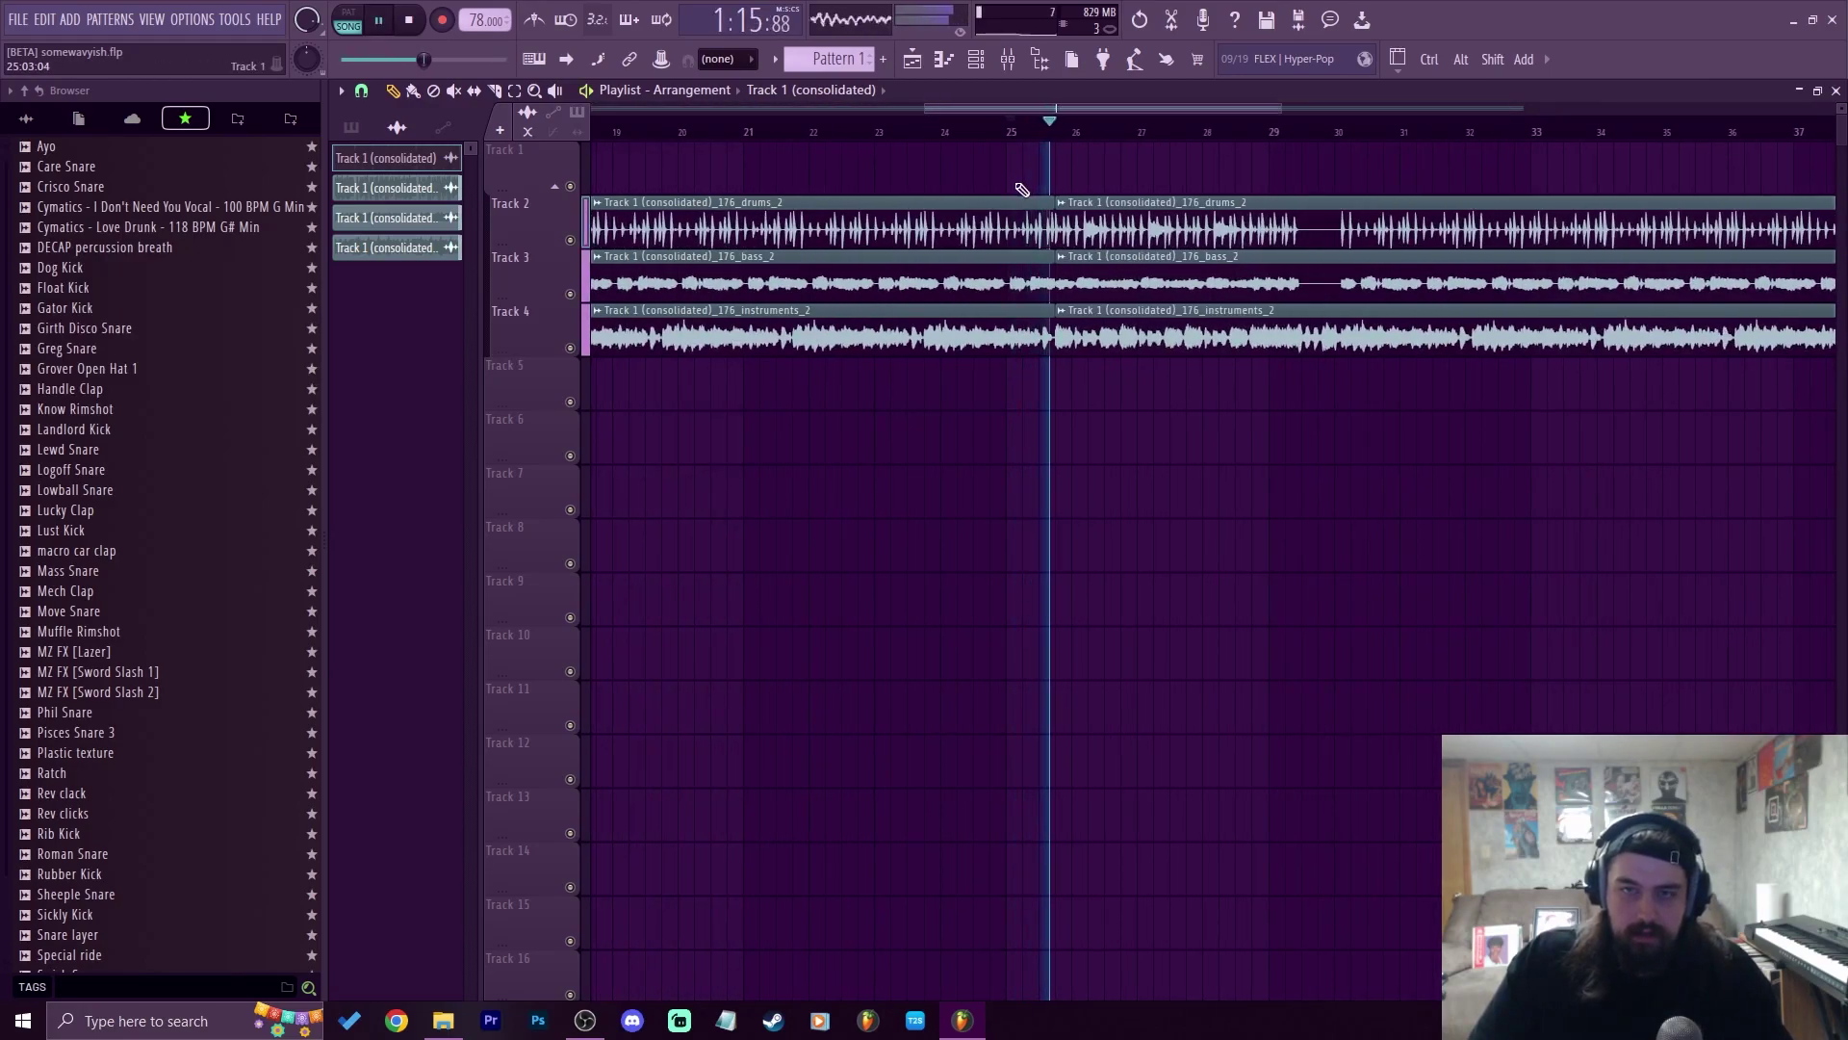
{"action": "scroll", "coordinate": [1082, 135], "scroll_direction": "down", "scroll_amount": 6}
{"action": "key", "text": "space"}
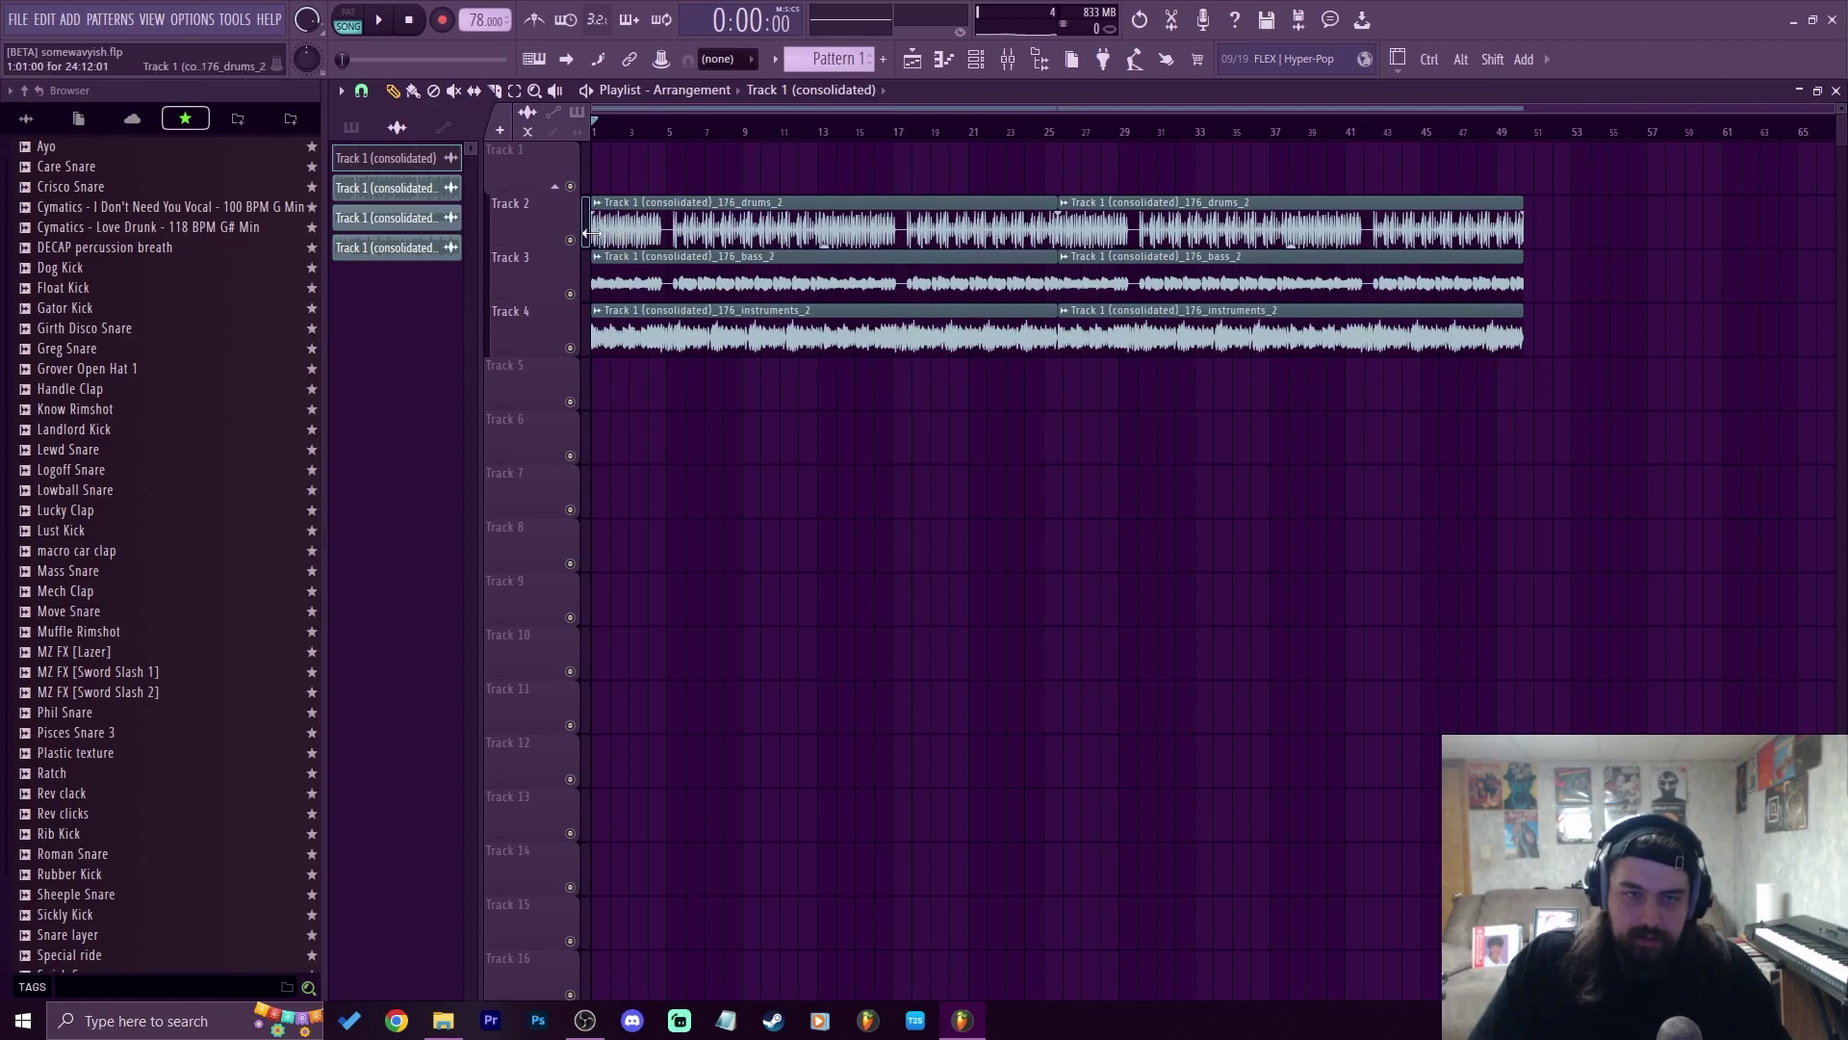
Trim the start of the first drums clip to bar 5 and play the arrangement from the beginning
{"action": "left_click_drag", "start_coordinate": [591, 232], "coordinate": [633, 232]}
{"action": "key", "text": "space"}
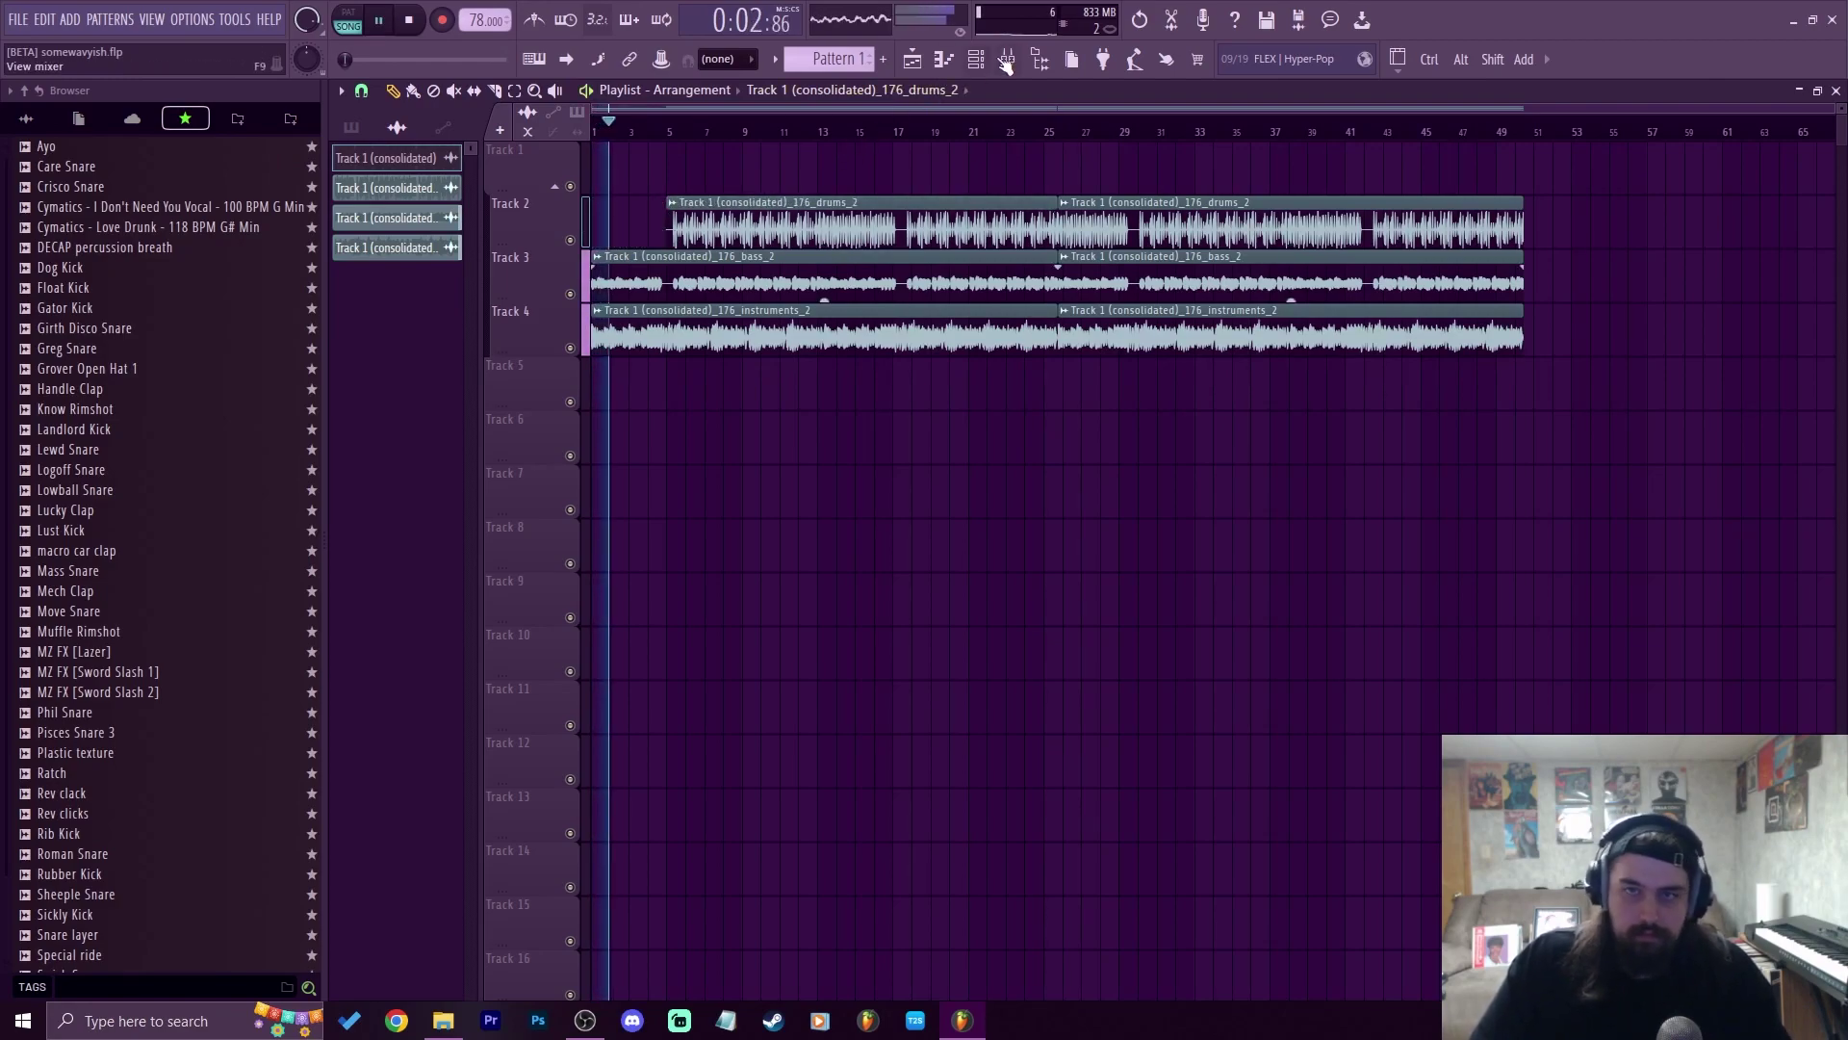
Lower the bass track's mixer fader slightly during playback, and return to the playlist
{"action": "key", "text": "F9"}
{"action": "mouse_move", "coordinate": [709, 552]}
{"action": "left_mouse_down"}
{"action": "mouse_move", "coordinate": [664, 540]}
{"action": "mouse_move", "coordinate": [705, 561]}
{"action": "left_mouse_up"}
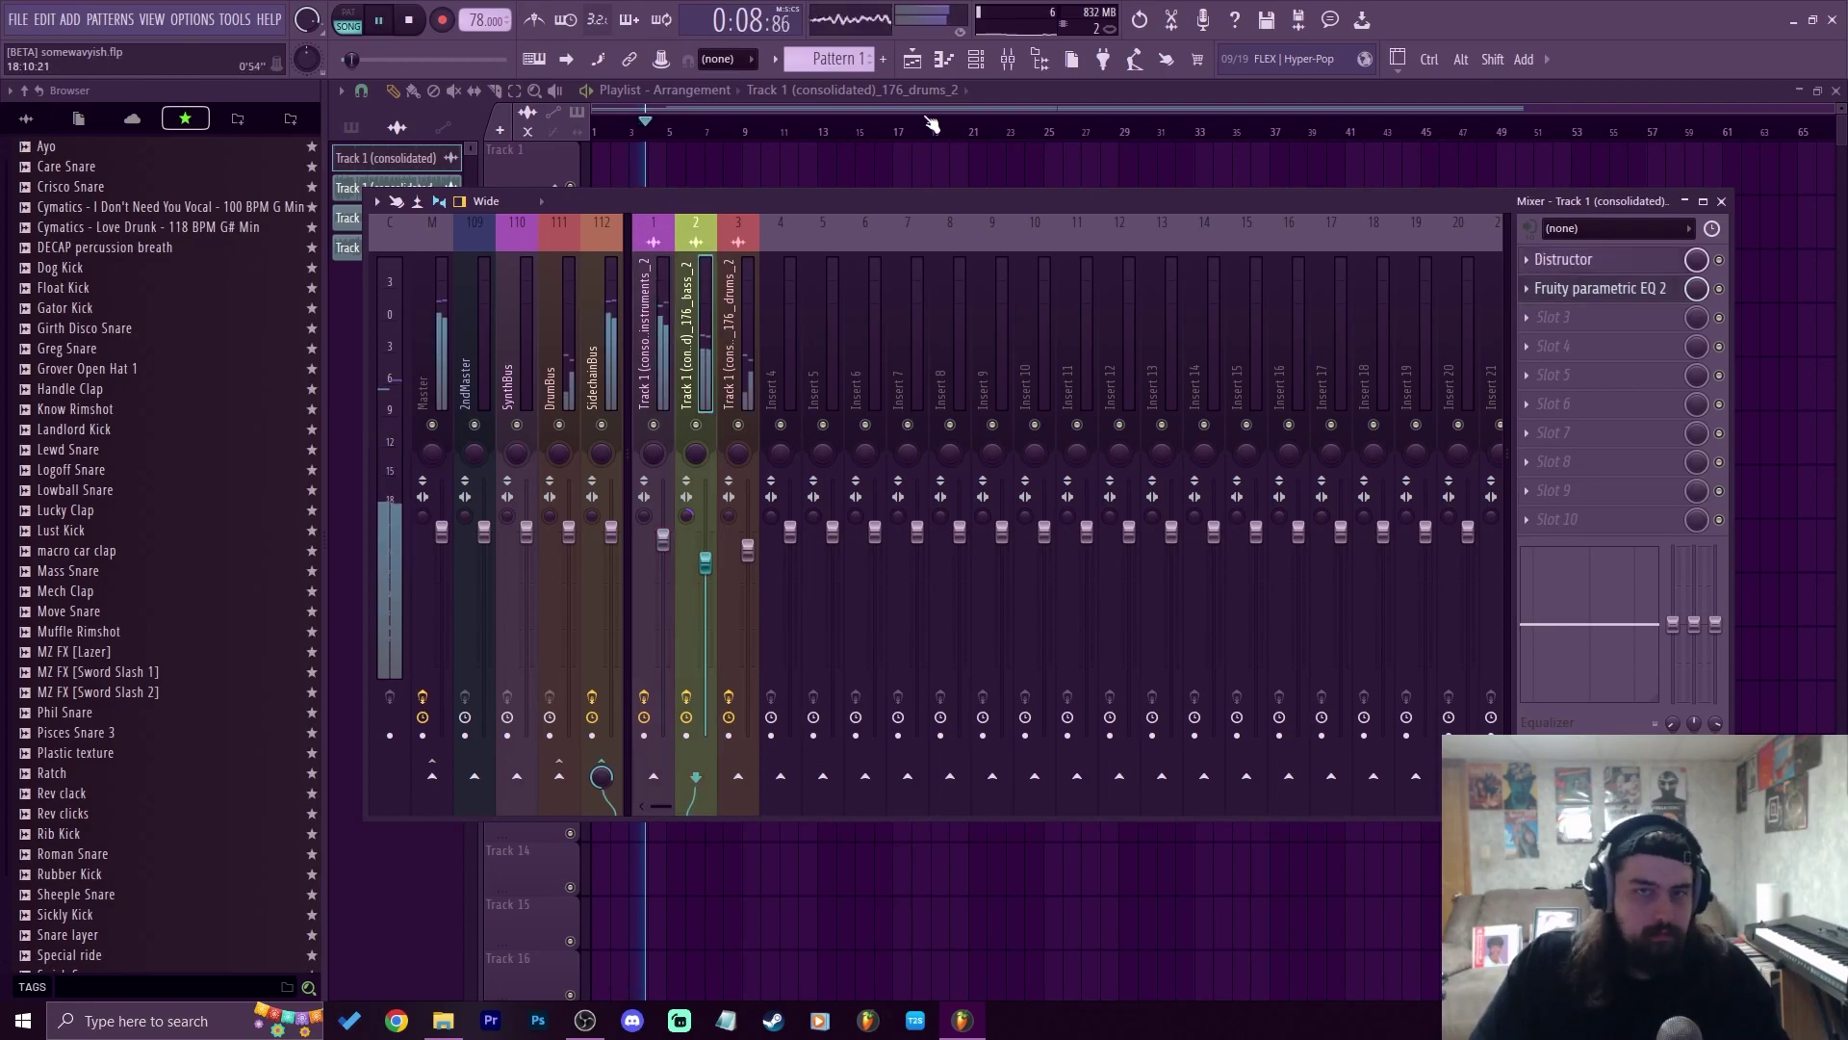
{"action": "key", "text": "F9"}
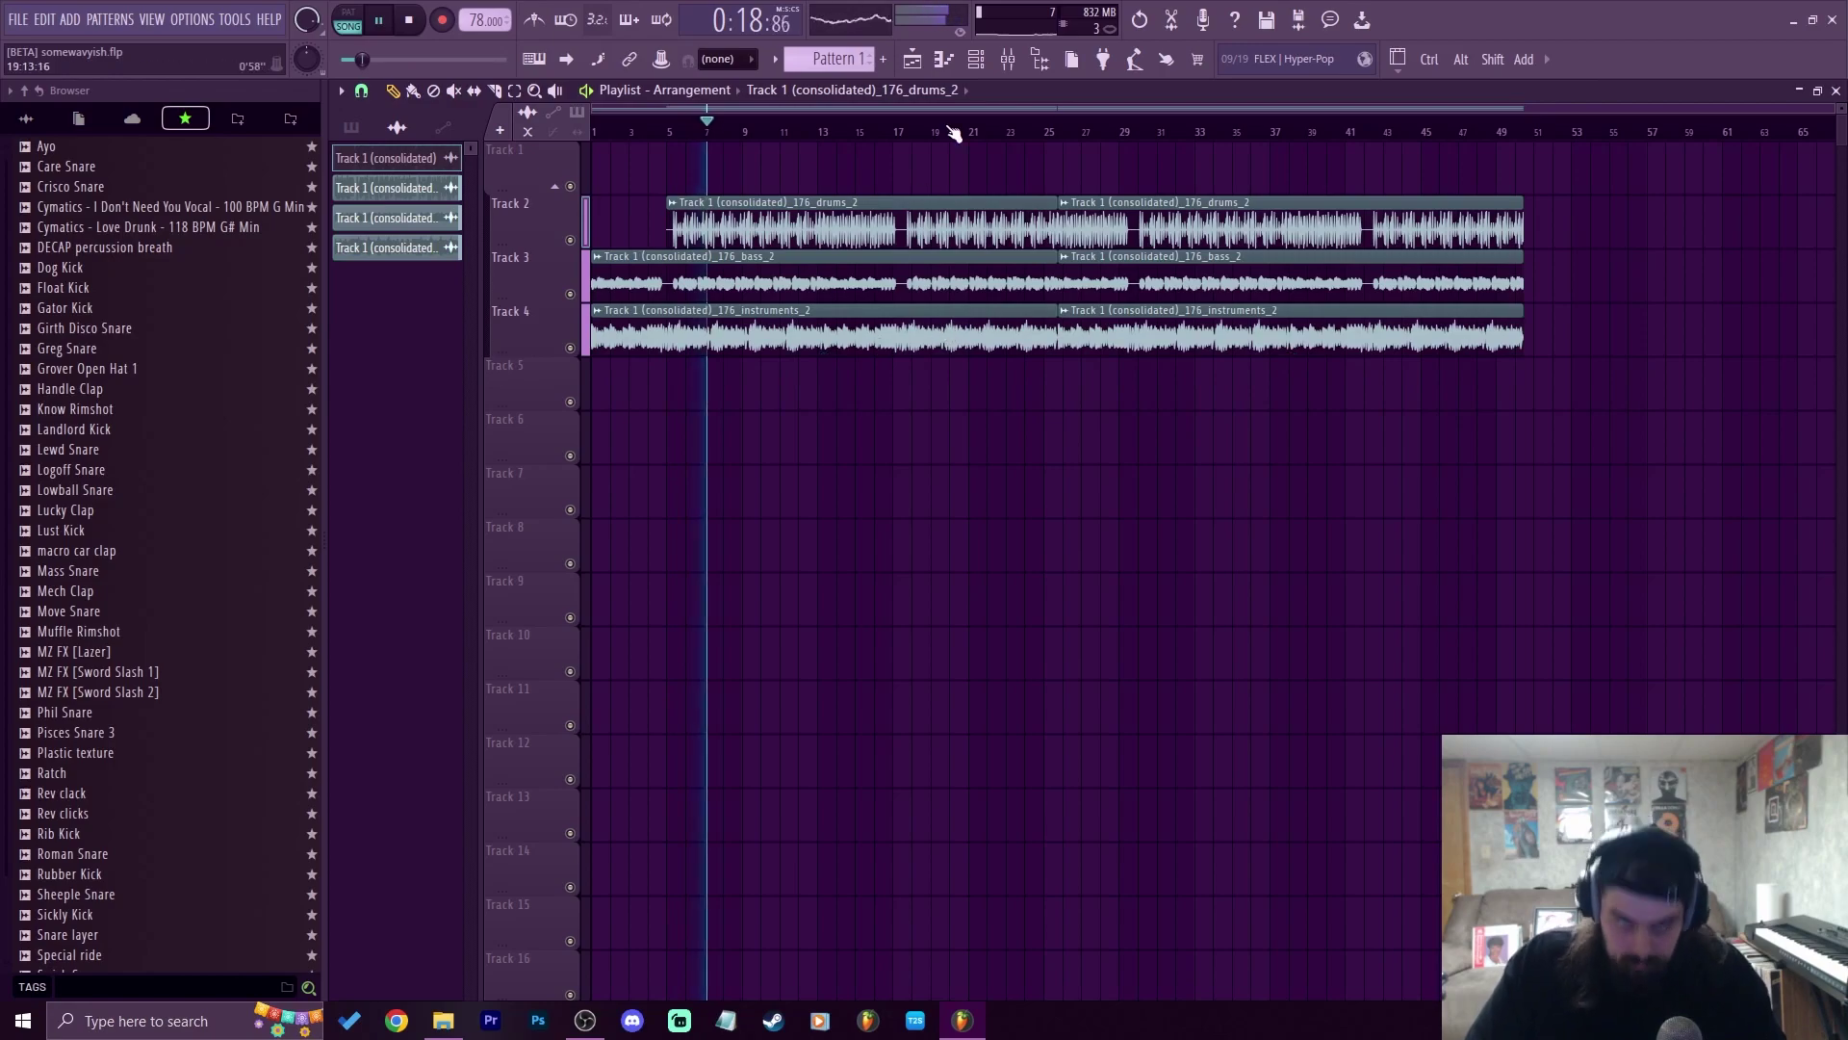
Examine the stem waveforms around bar 11 while the arrangement plays, and stop playback
{"action": "scroll", "coordinate": [722, 132], "scroll_direction": "up", "scroll_amount": 6}
{"action": "scroll", "coordinate": [722, 134], "scroll_direction": "up", "scroll_amount": 2}
{"action": "scroll", "coordinate": [722, 134], "scroll_direction": "down", "scroll_amount": 2}
{"action": "scroll", "coordinate": [898, 134], "scroll_direction": "up", "scroll_amount": 1}
{"action": "scroll", "coordinate": [914, 134], "scroll_direction": "down", "scroll_amount": 1}
{"action": "scroll", "coordinate": [999, 134], "scroll_direction": "down", "scroll_amount": 1}
{"action": "scroll", "coordinate": [998, 133], "scroll_direction": "up", "scroll_amount": 1}
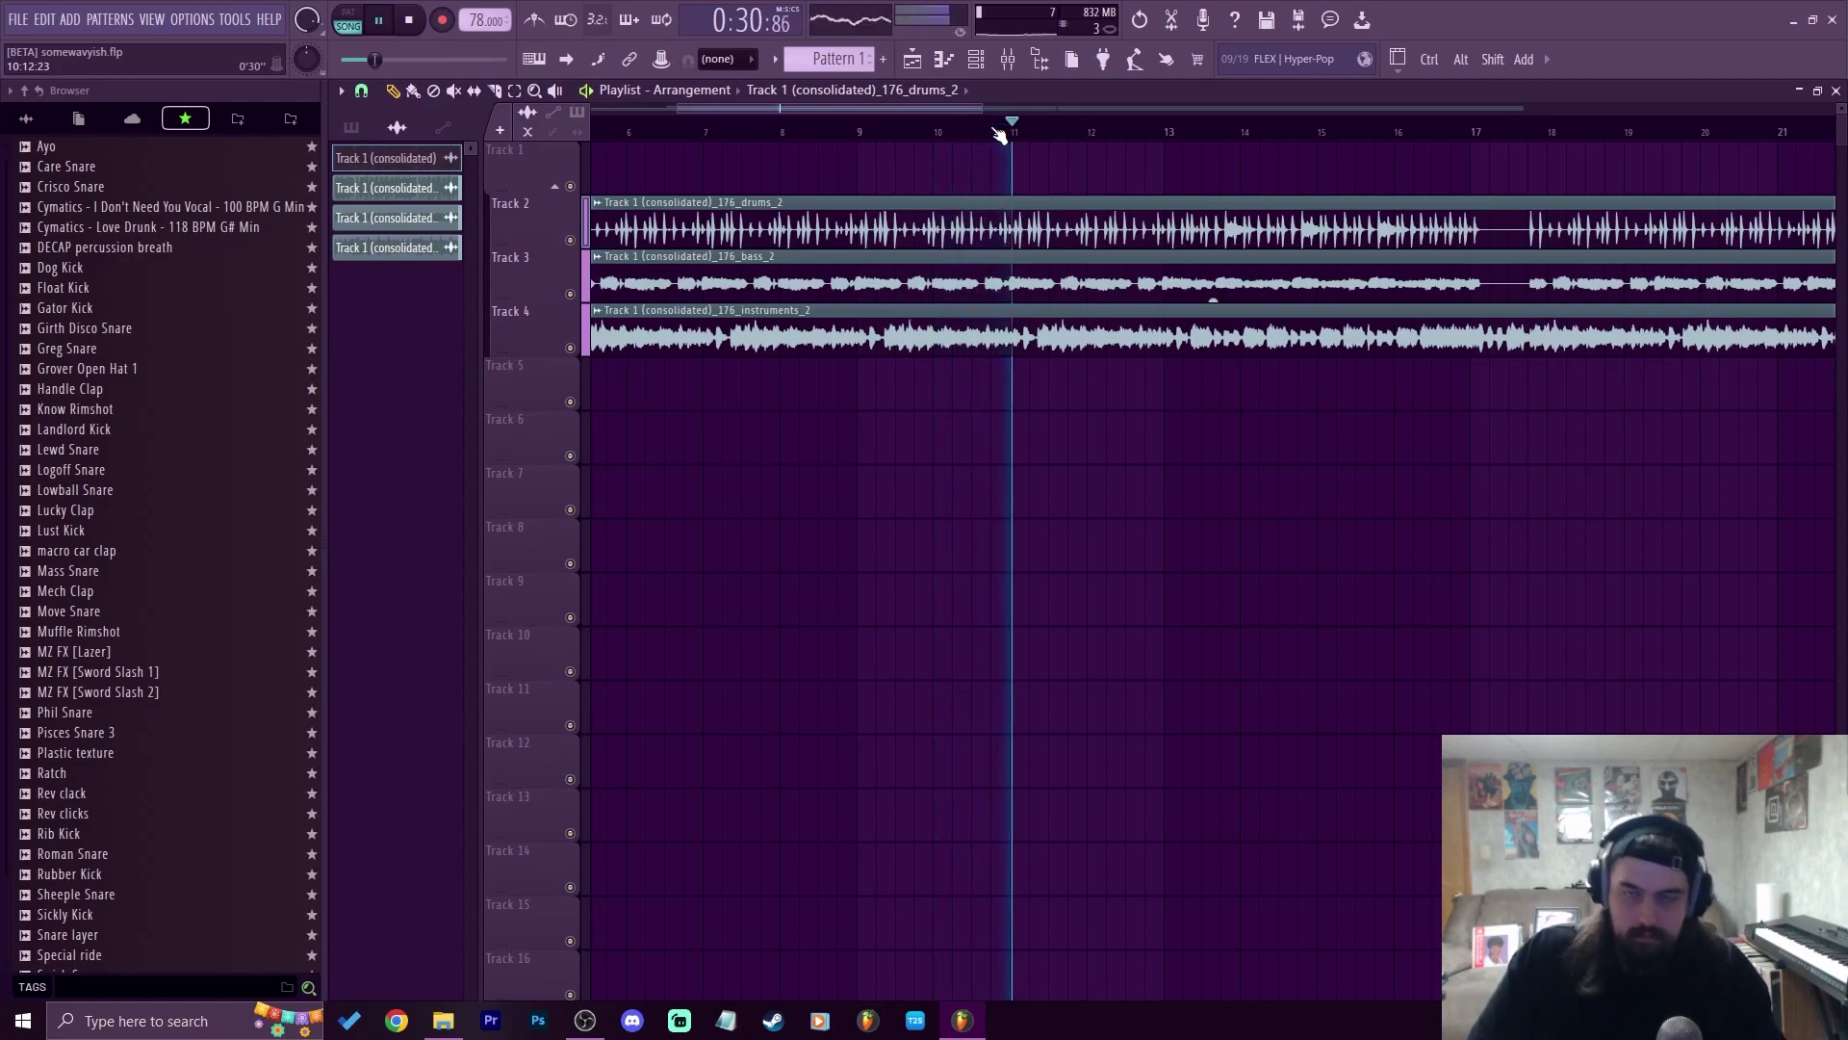
{"action": "scroll", "coordinate": [999, 134], "scroll_direction": "down", "scroll_amount": 1}
{"action": "scroll", "coordinate": [1014, 135], "scroll_direction": "up", "scroll_amount": 3}
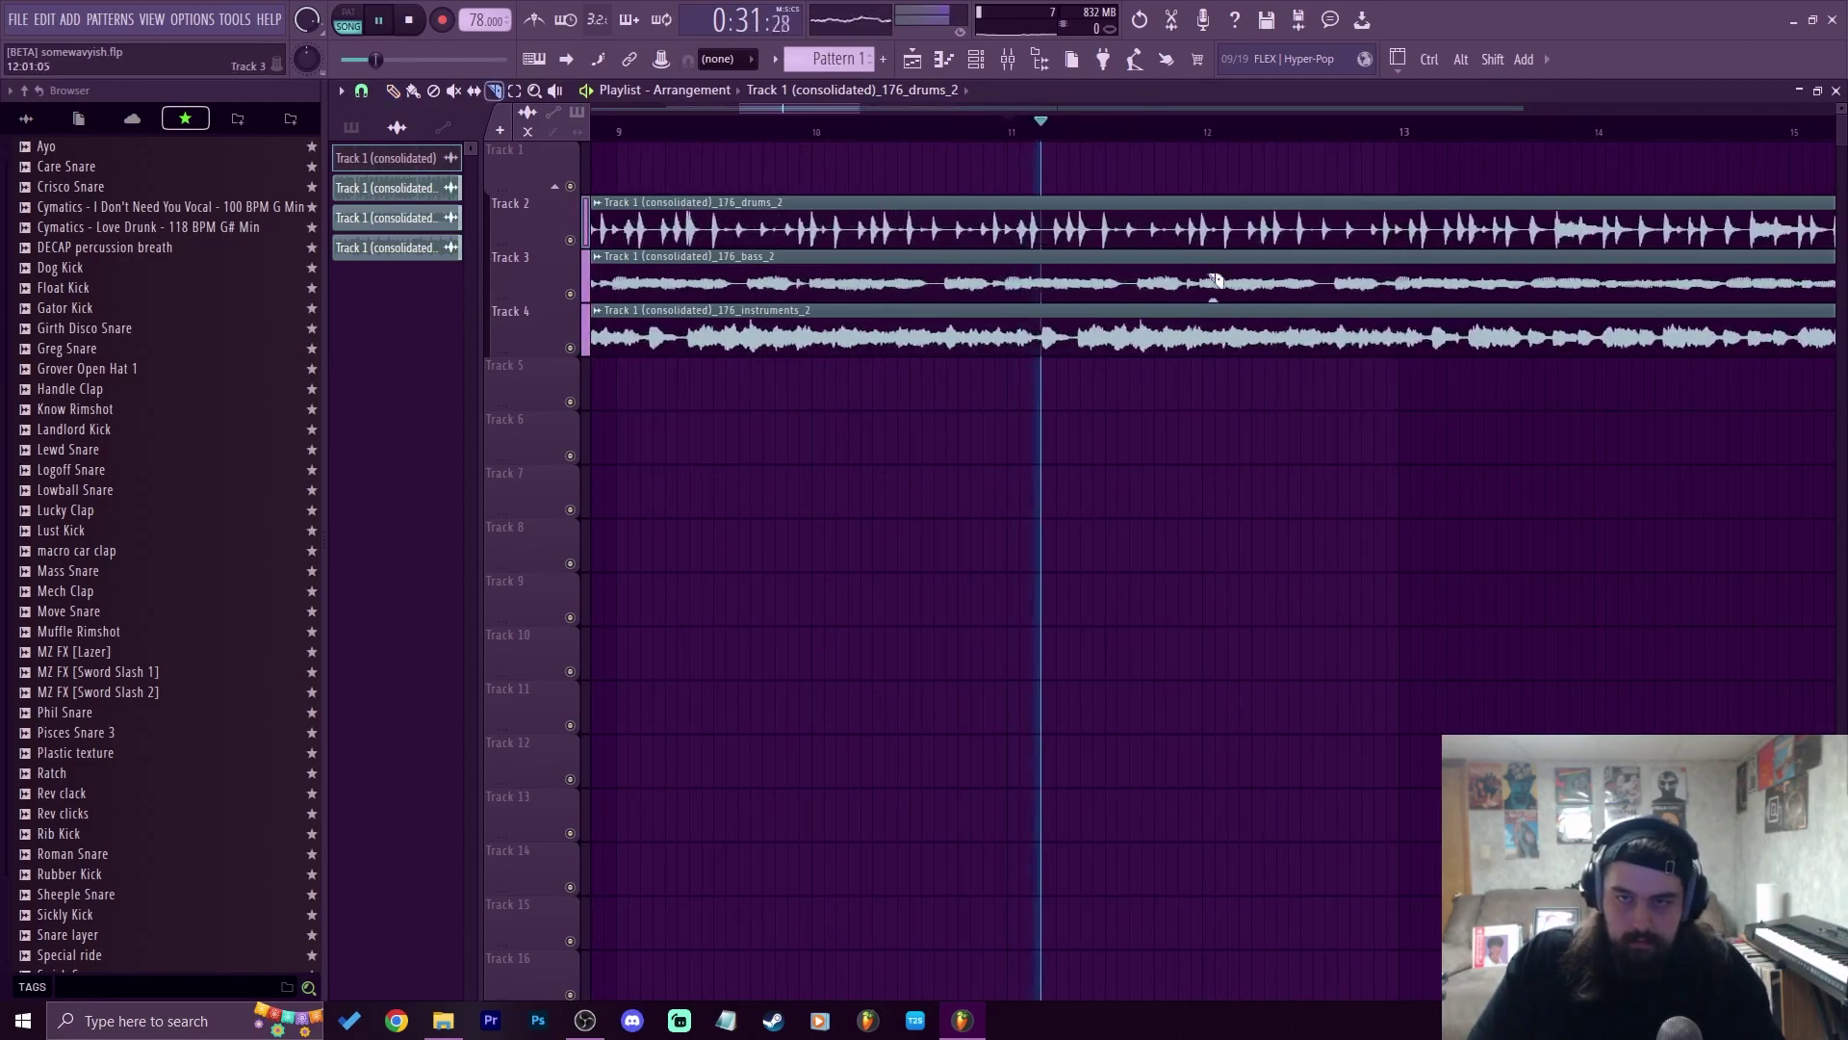
{"action": "key", "text": "space"}
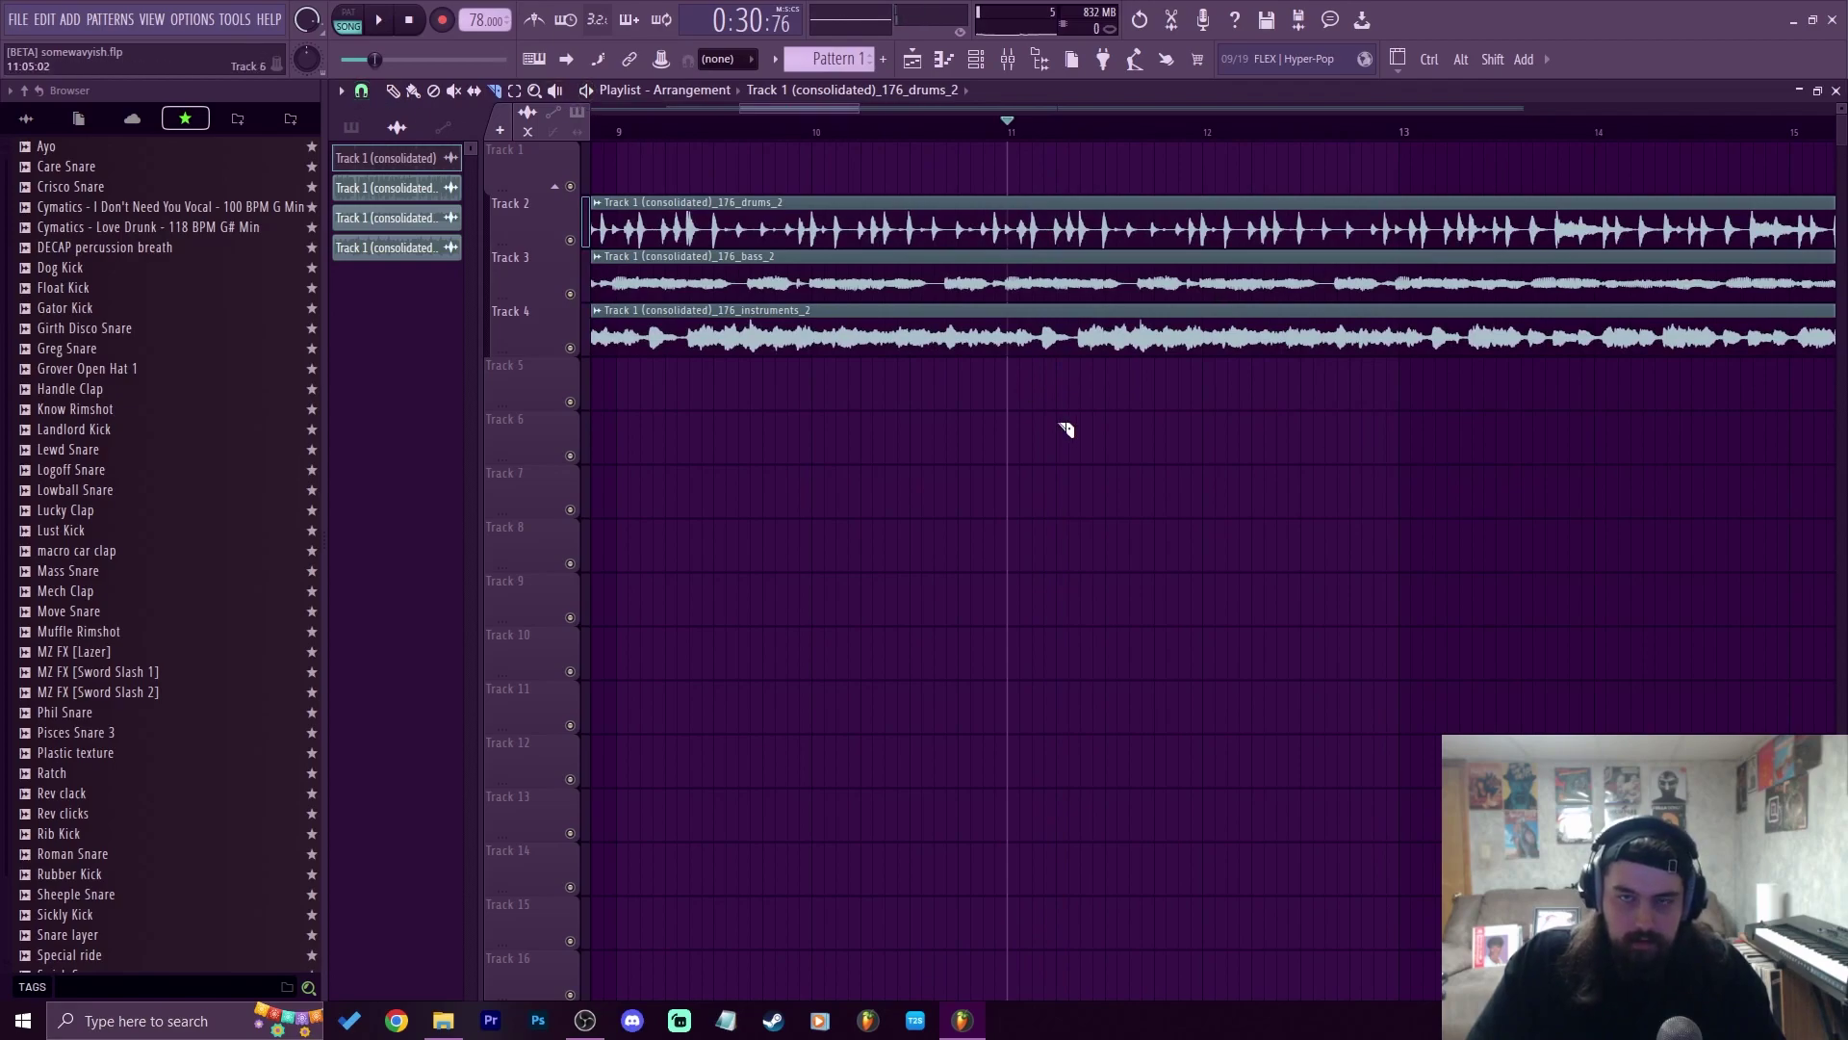
Split the drums clip partway through bar 11, trim the start of its second part to leave a short gap, and play the result
{"action": "left_click", "coordinate": [362, 92]}
{"action": "left_click", "coordinate": [365, 94]}
{"action": "left_click", "coordinate": [365, 94]}
{"action": "left_click", "coordinate": [406, 181]}
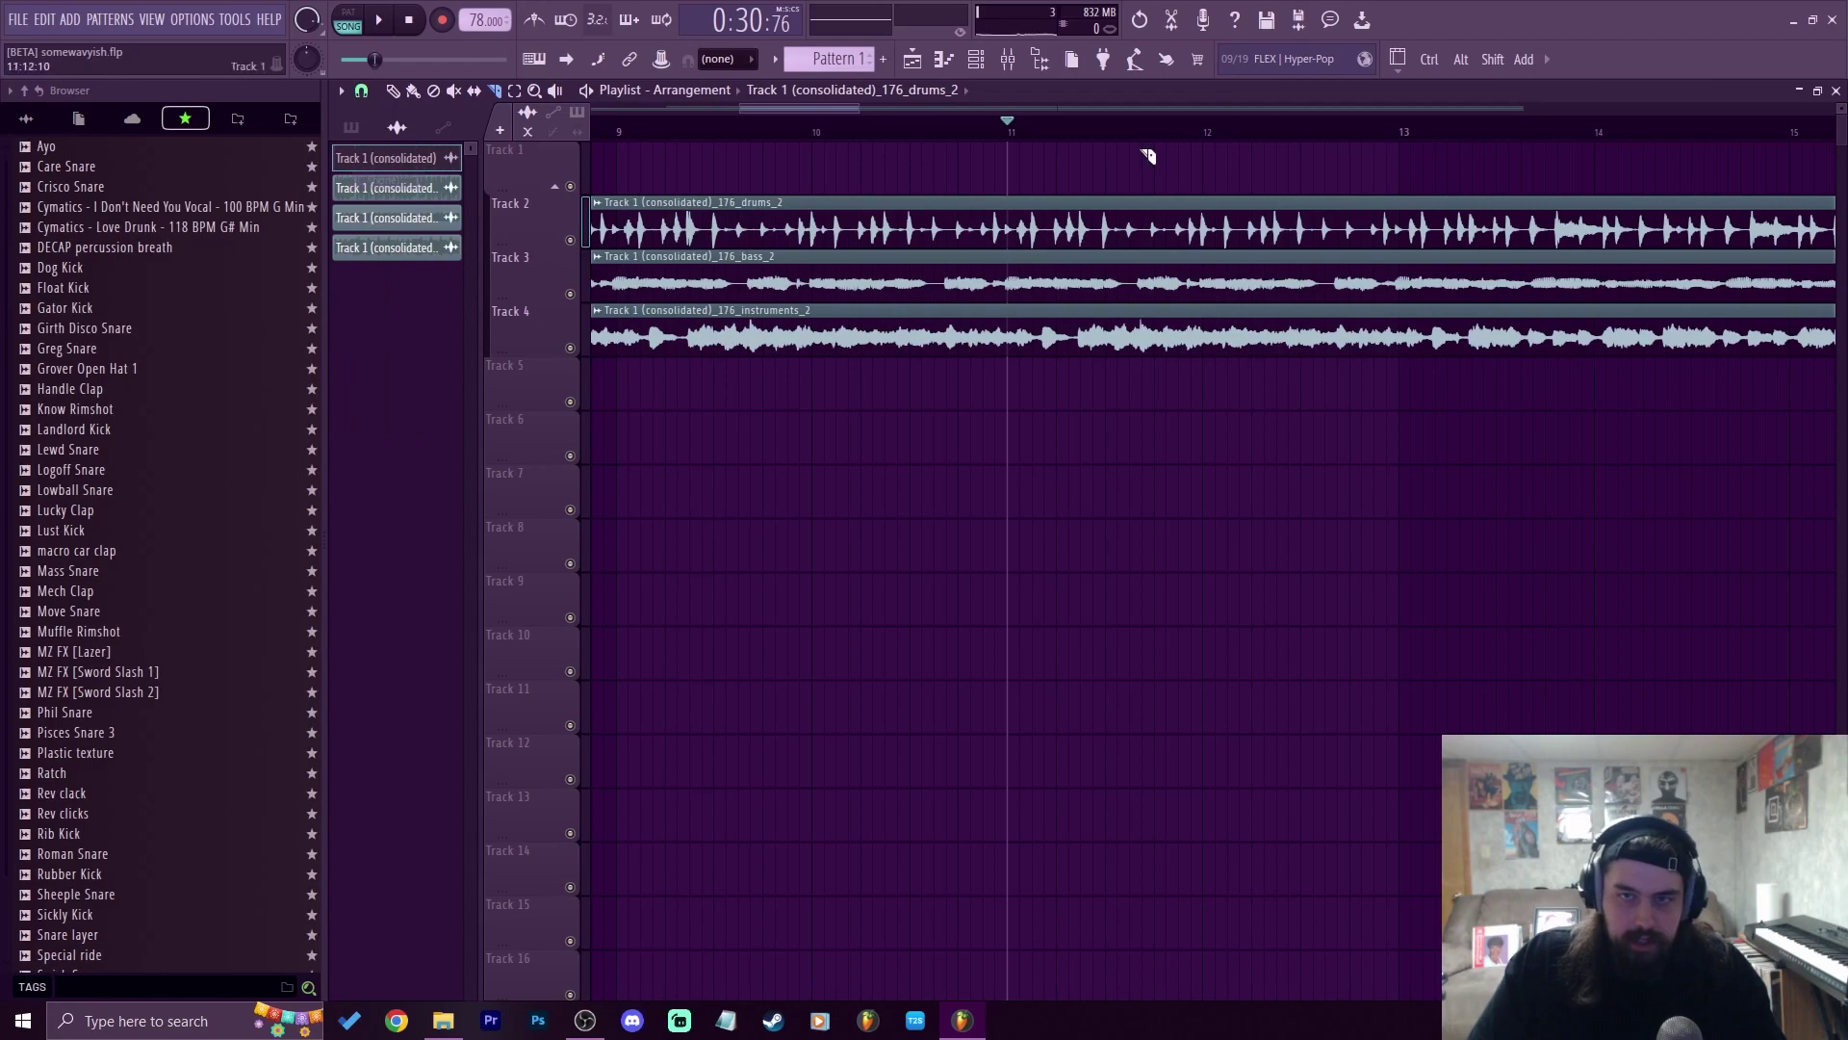
{"action": "left_click_drag", "start_coordinate": [1124, 143], "coordinate": [1066, 226]}
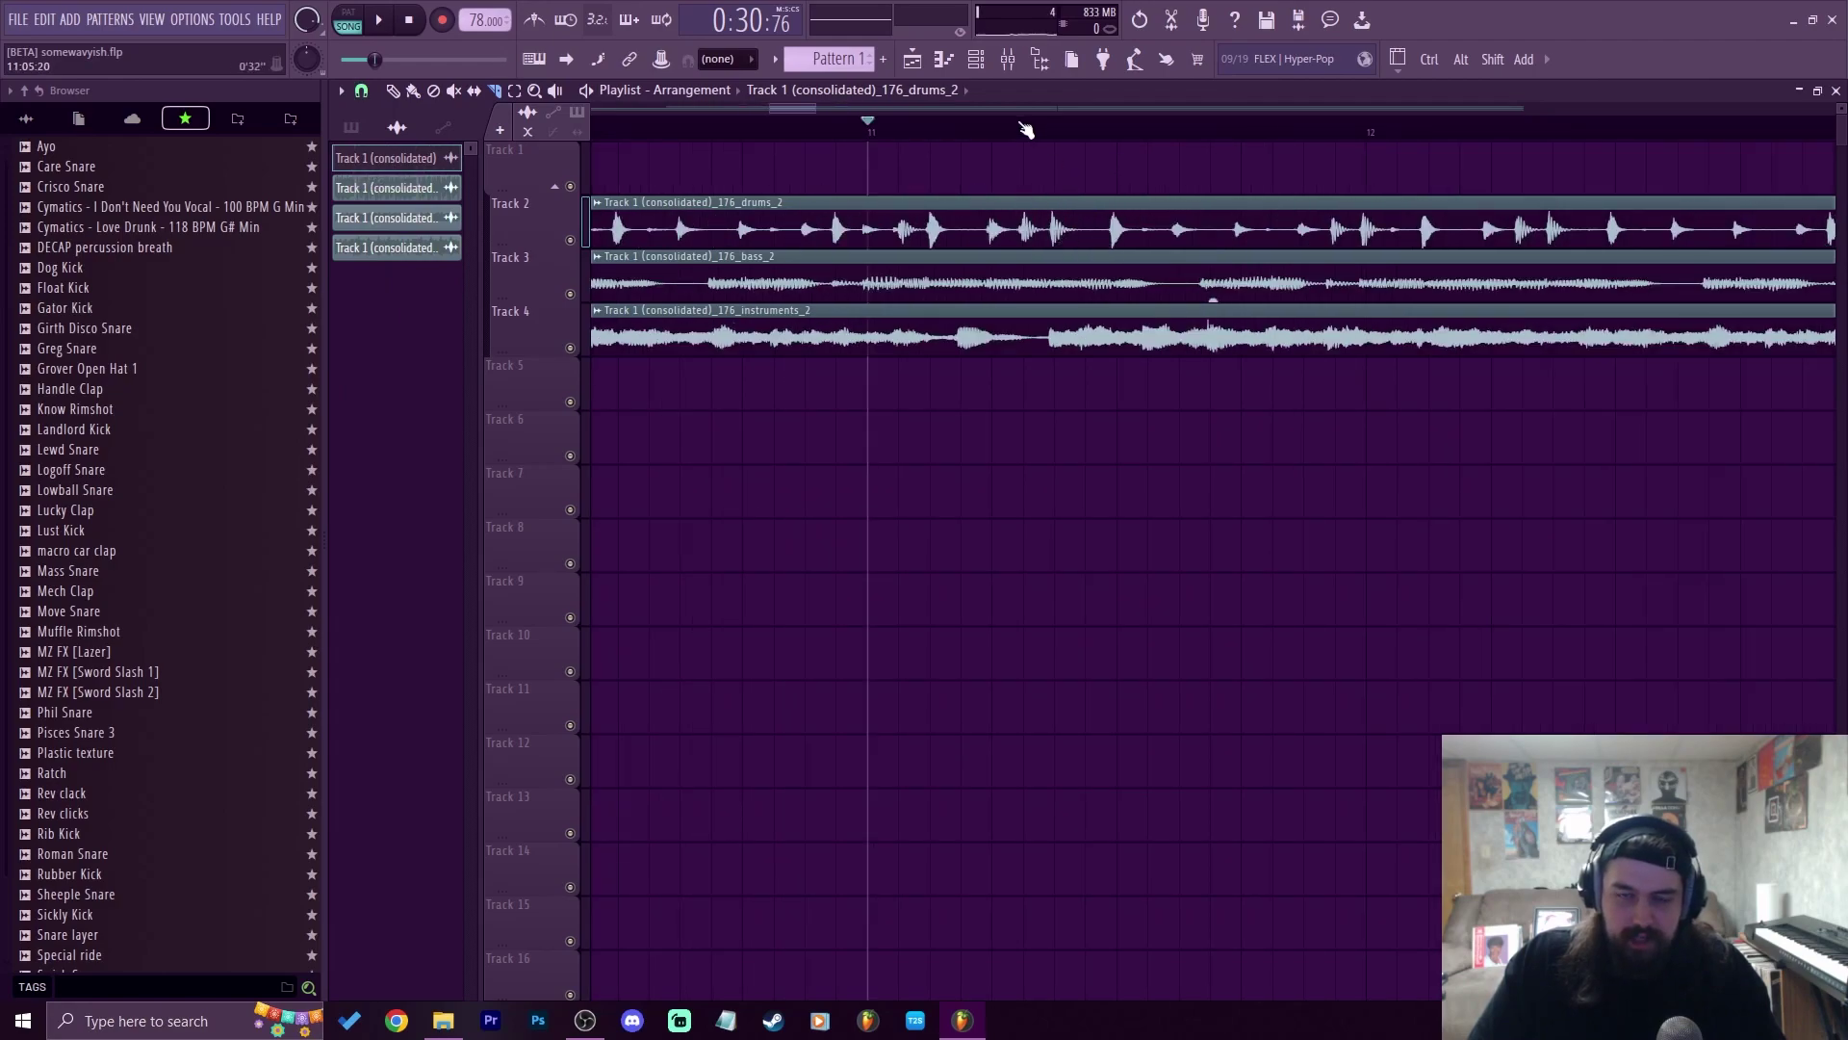
{"action": "key", "text": "space"}
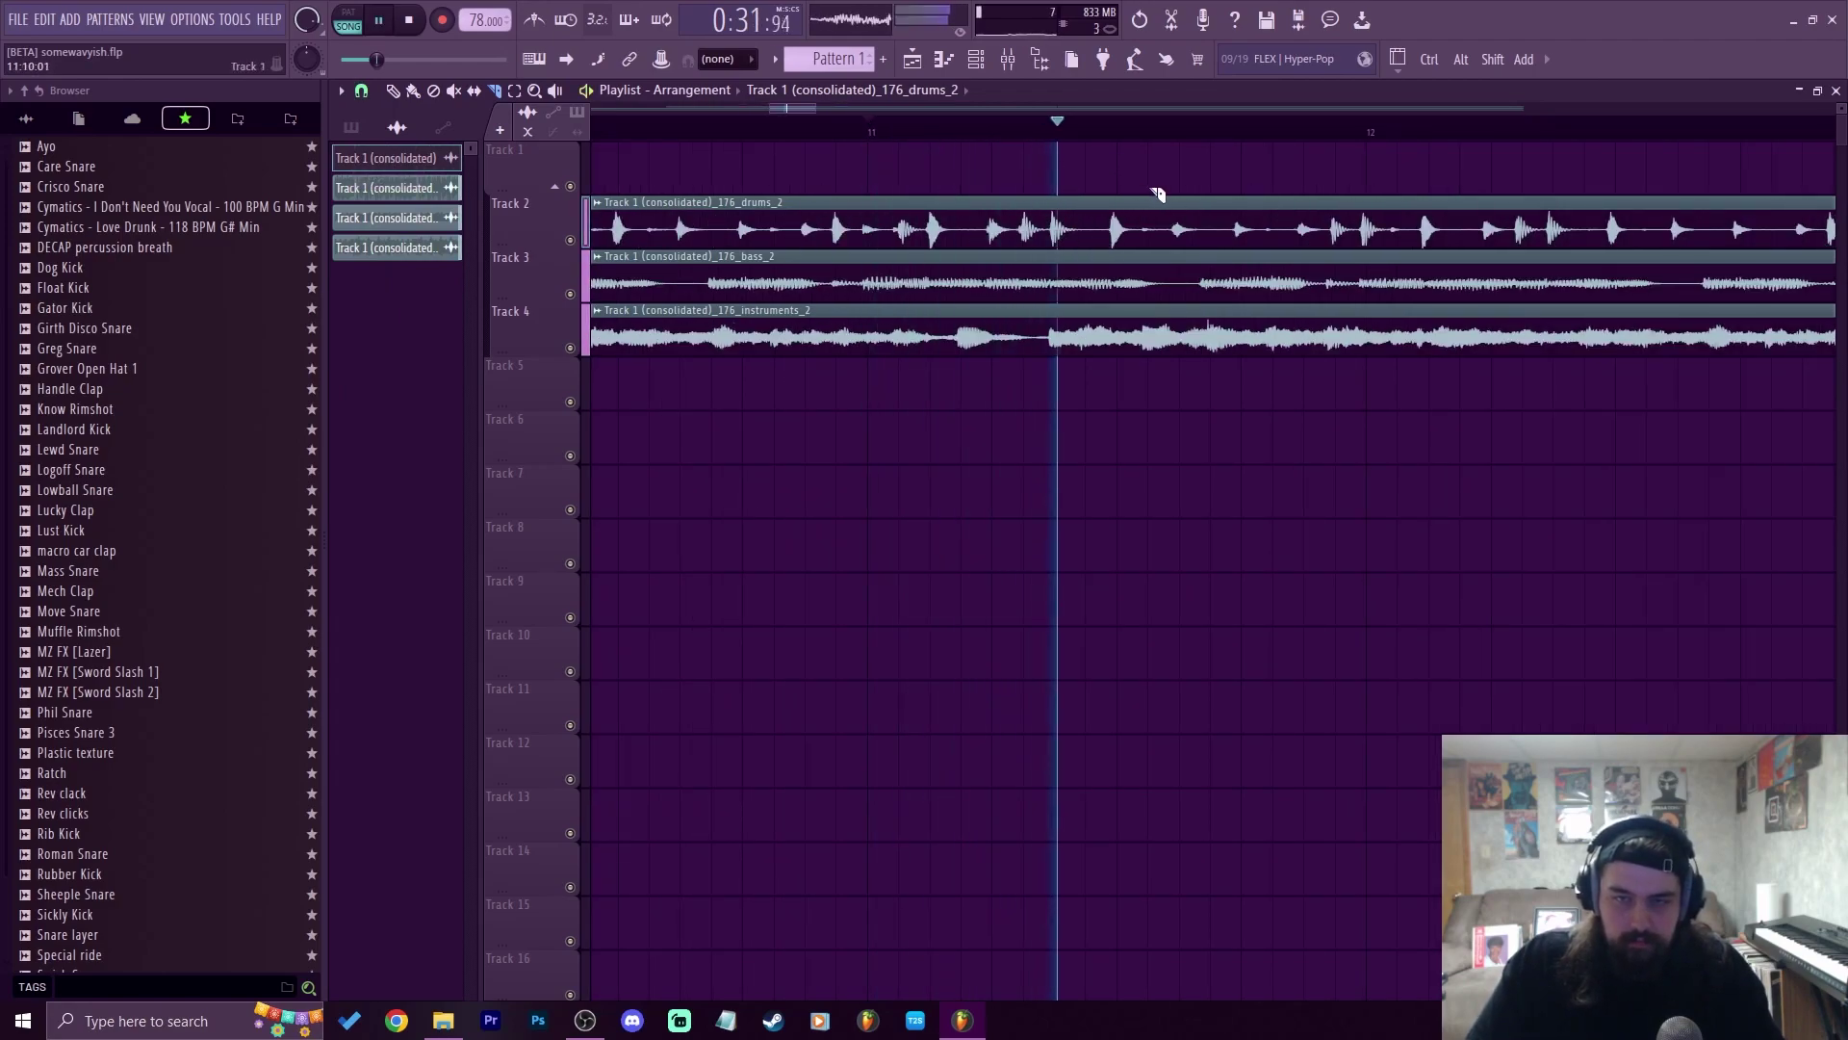
{"action": "key", "text": "space"}
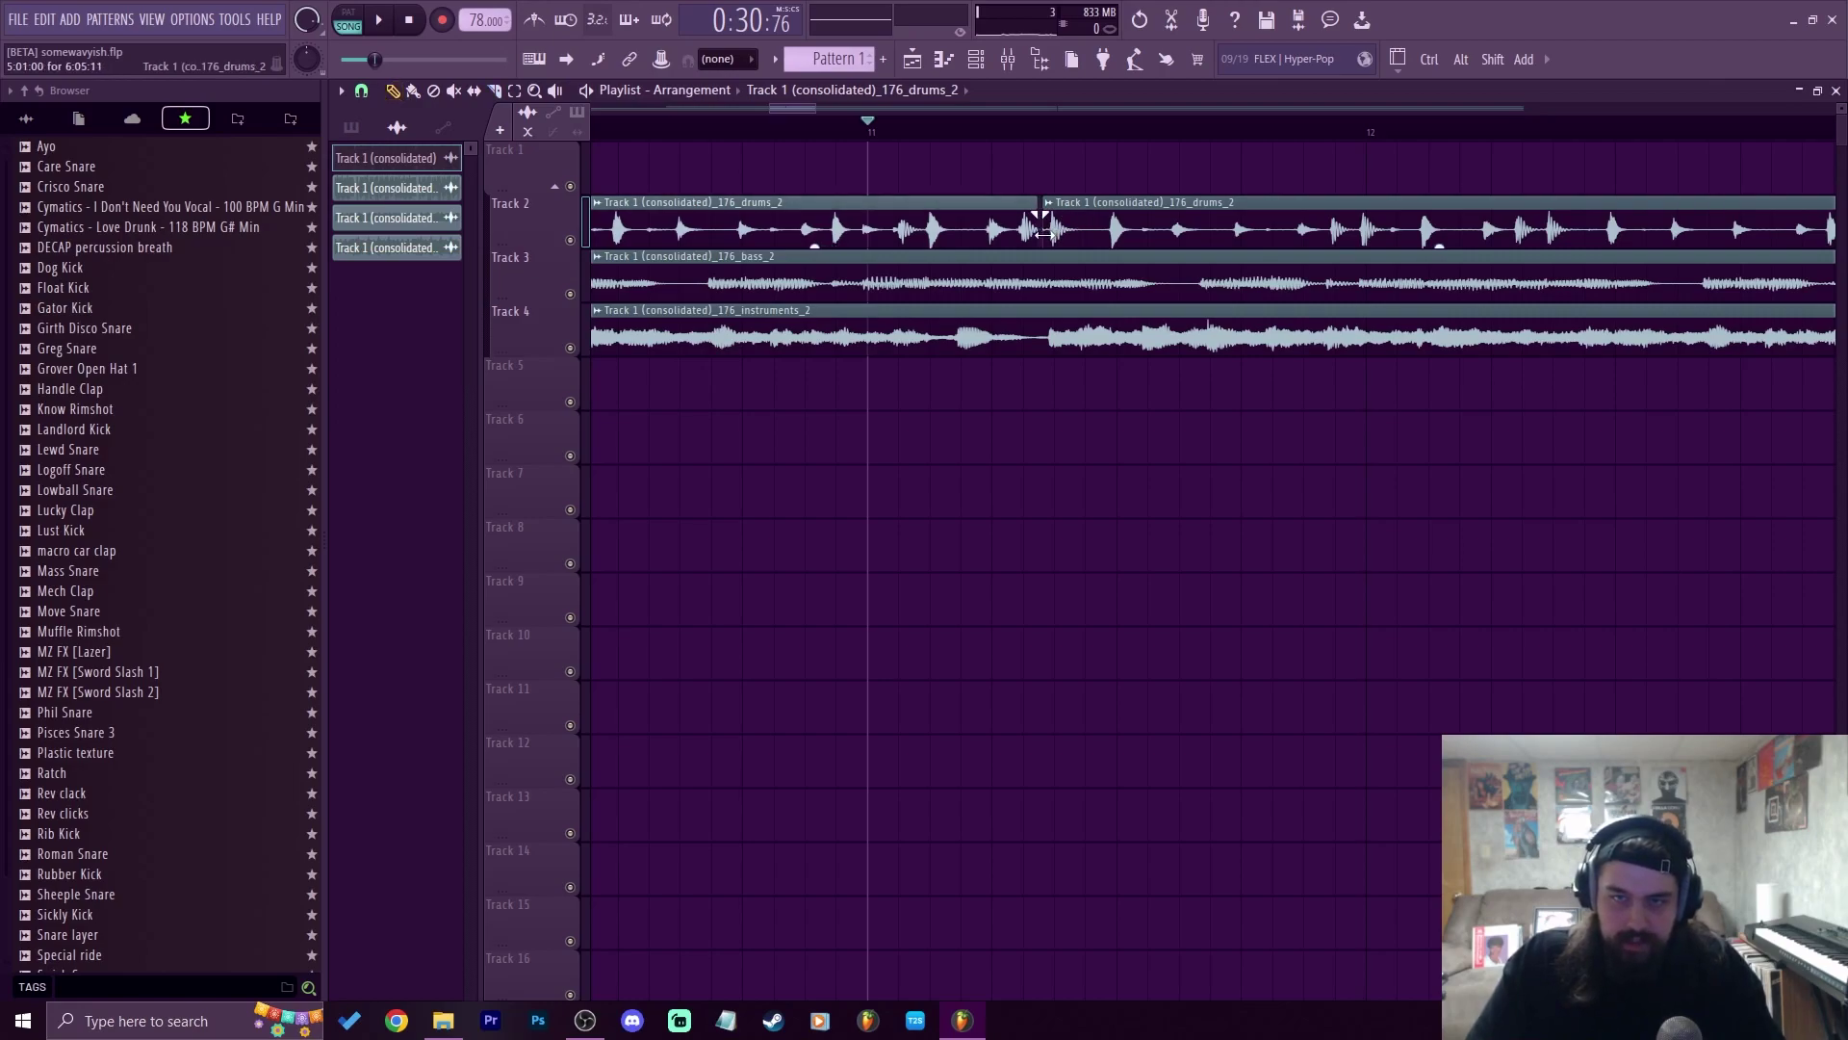
{"action": "left_click_drag", "start_coordinate": [1049, 235], "coordinate": [1158, 231]}
{"action": "key", "text": "space"}
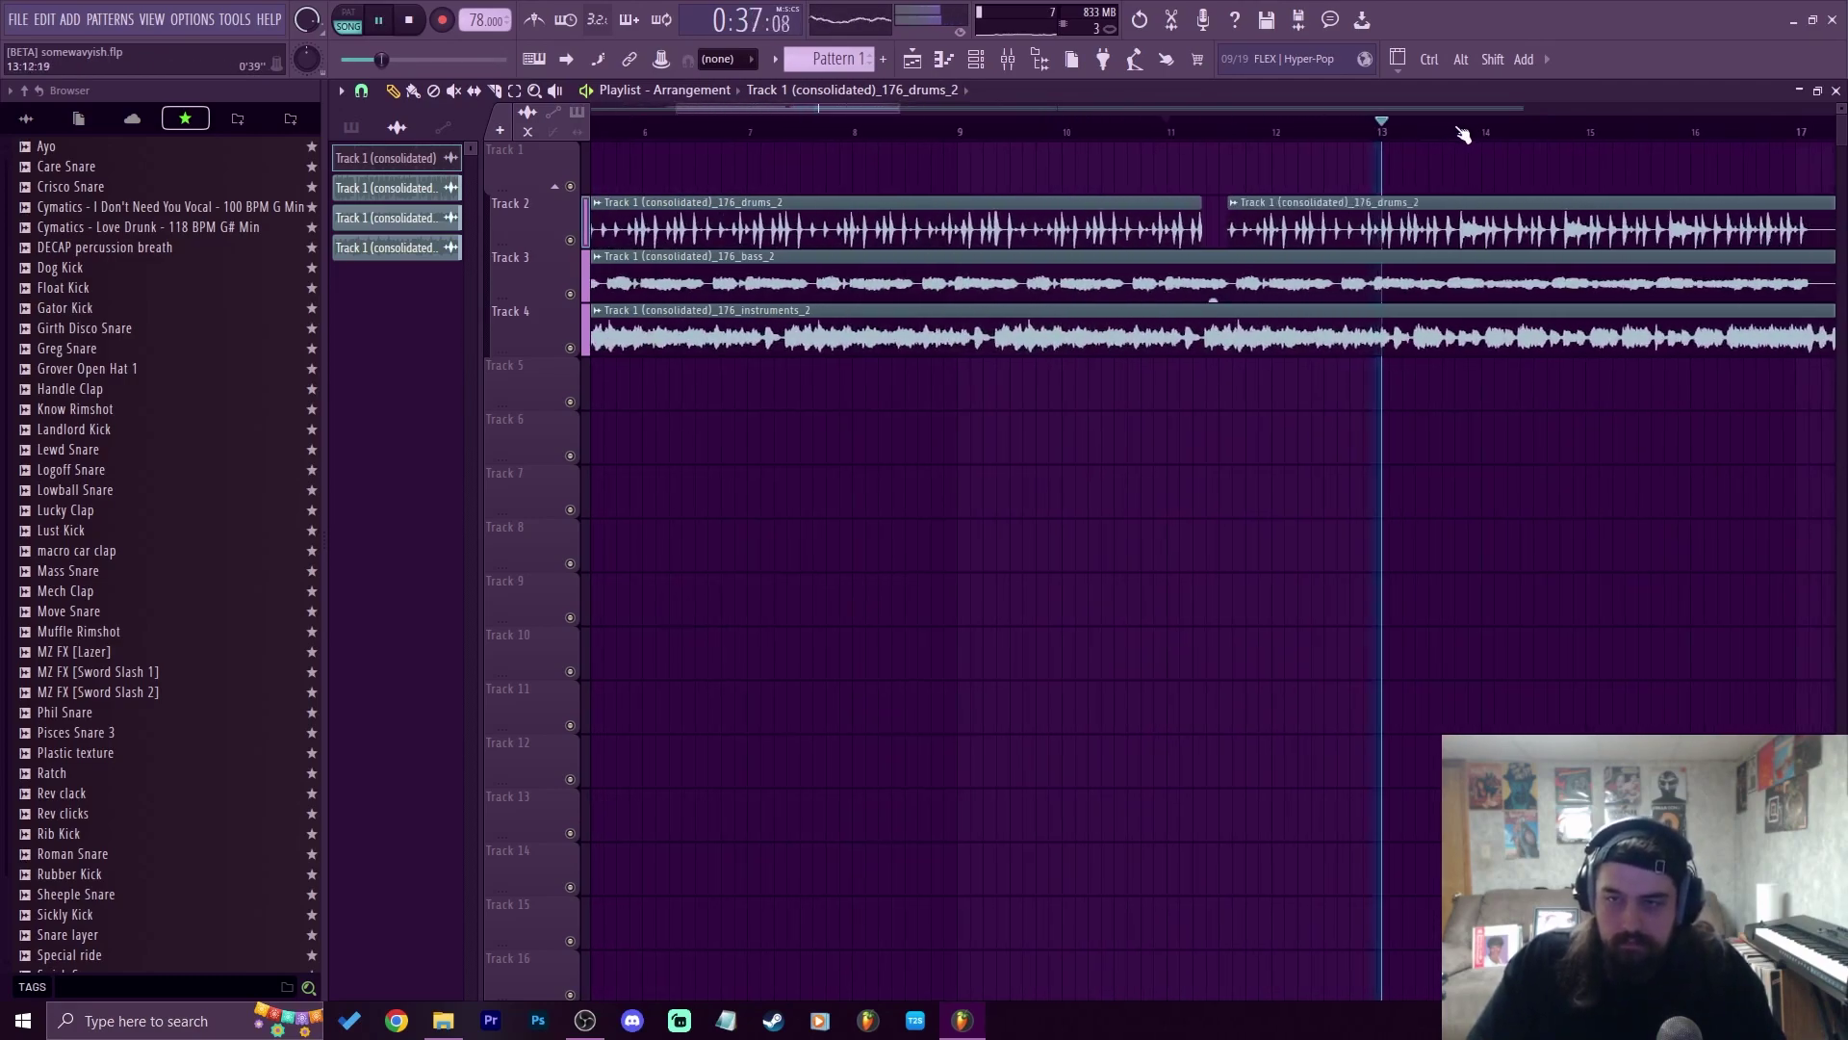
Split the bass clip early in bar 17 and trim the start of its second part to about the middle of bar 19
{"action": "scroll", "coordinate": [943, 135], "scroll_direction": "down", "scroll_amount": 5}
{"action": "scroll", "coordinate": [1265, 130], "scroll_direction": "down", "scroll_amount": 4}
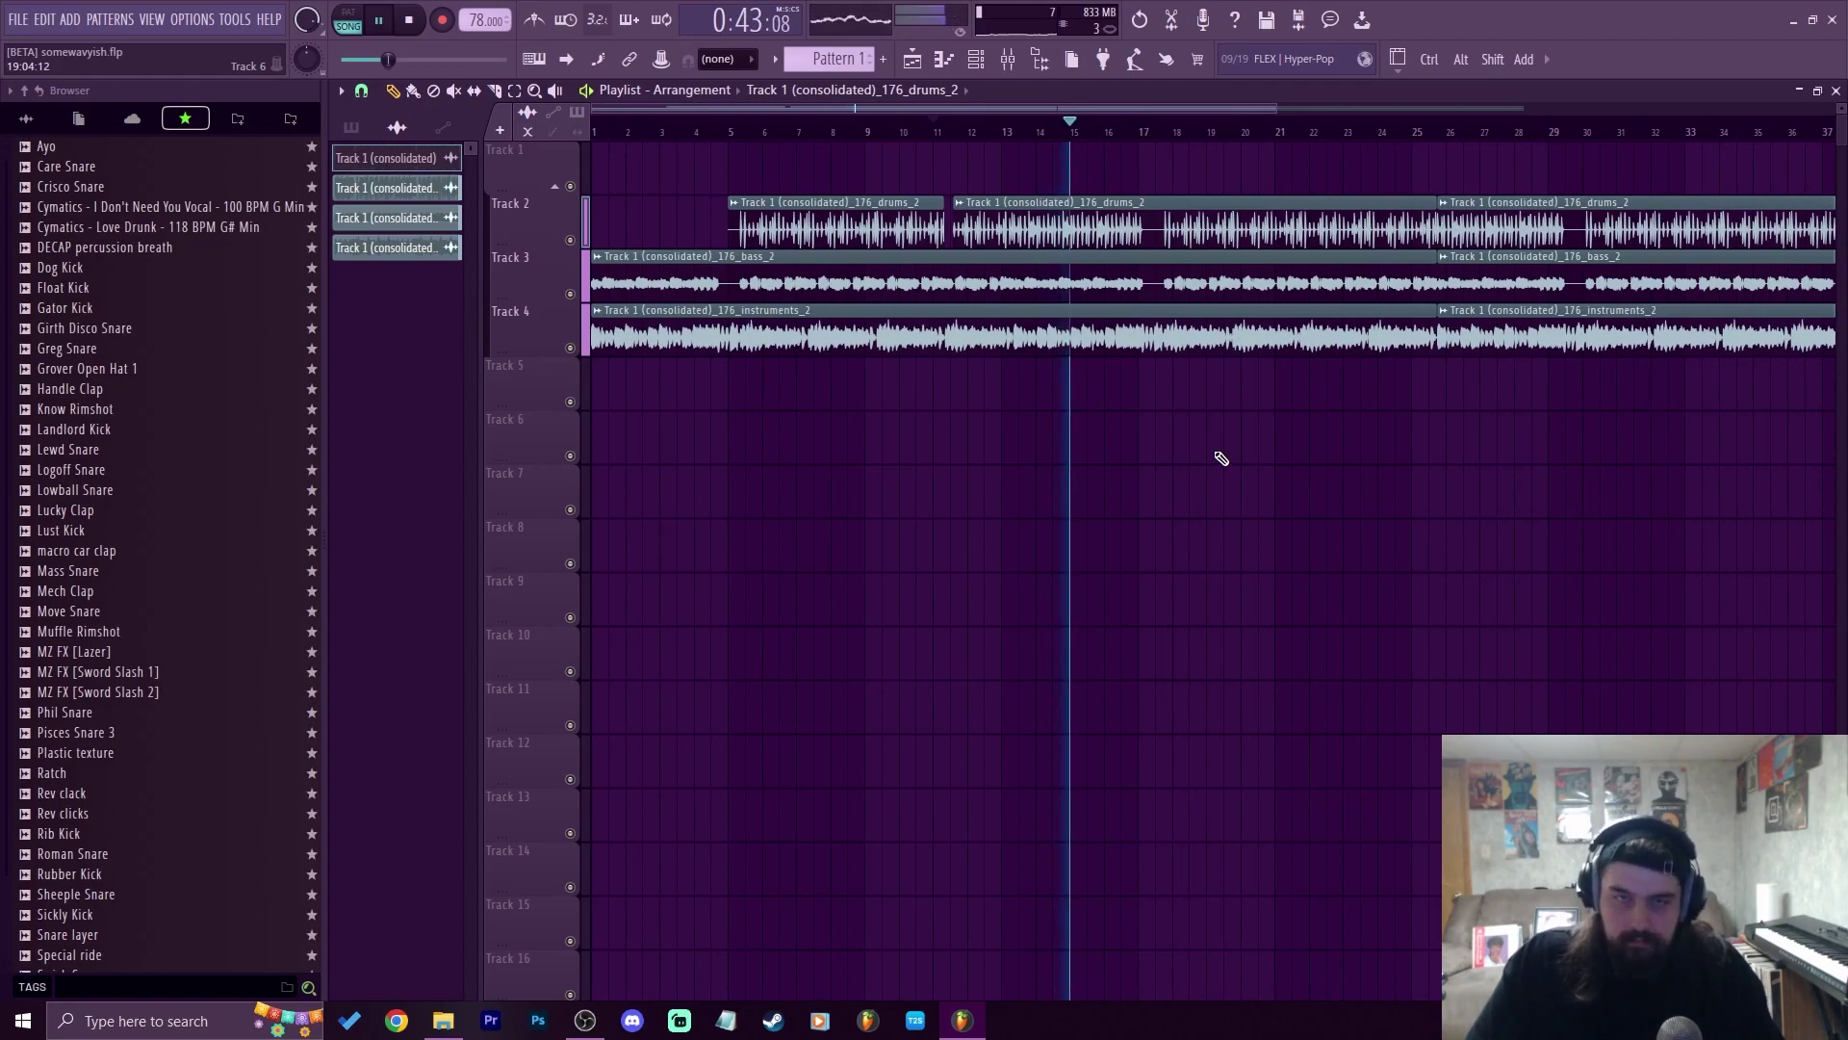
{"action": "key", "text": "c"}
{"action": "left_click", "coordinate": [1155, 284]}
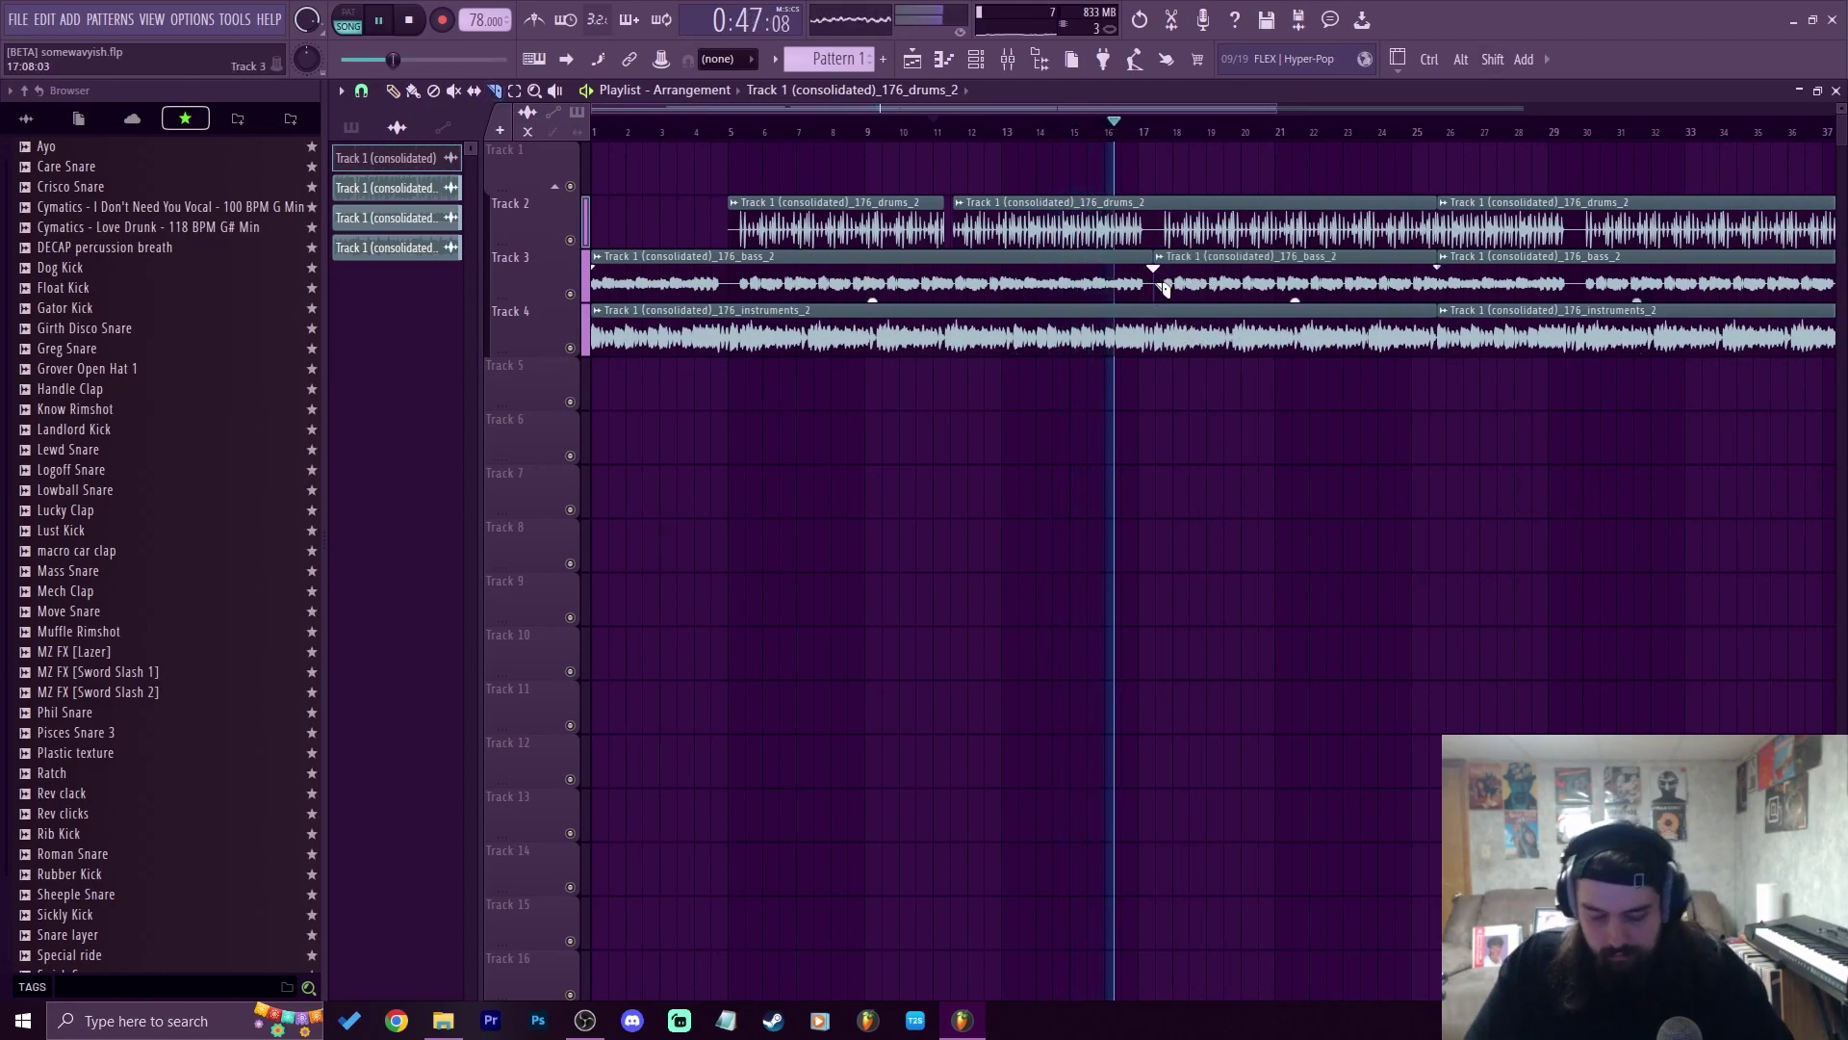
{"action": "left_click_drag", "start_coordinate": [1158, 285], "coordinate": [1282, 294]}
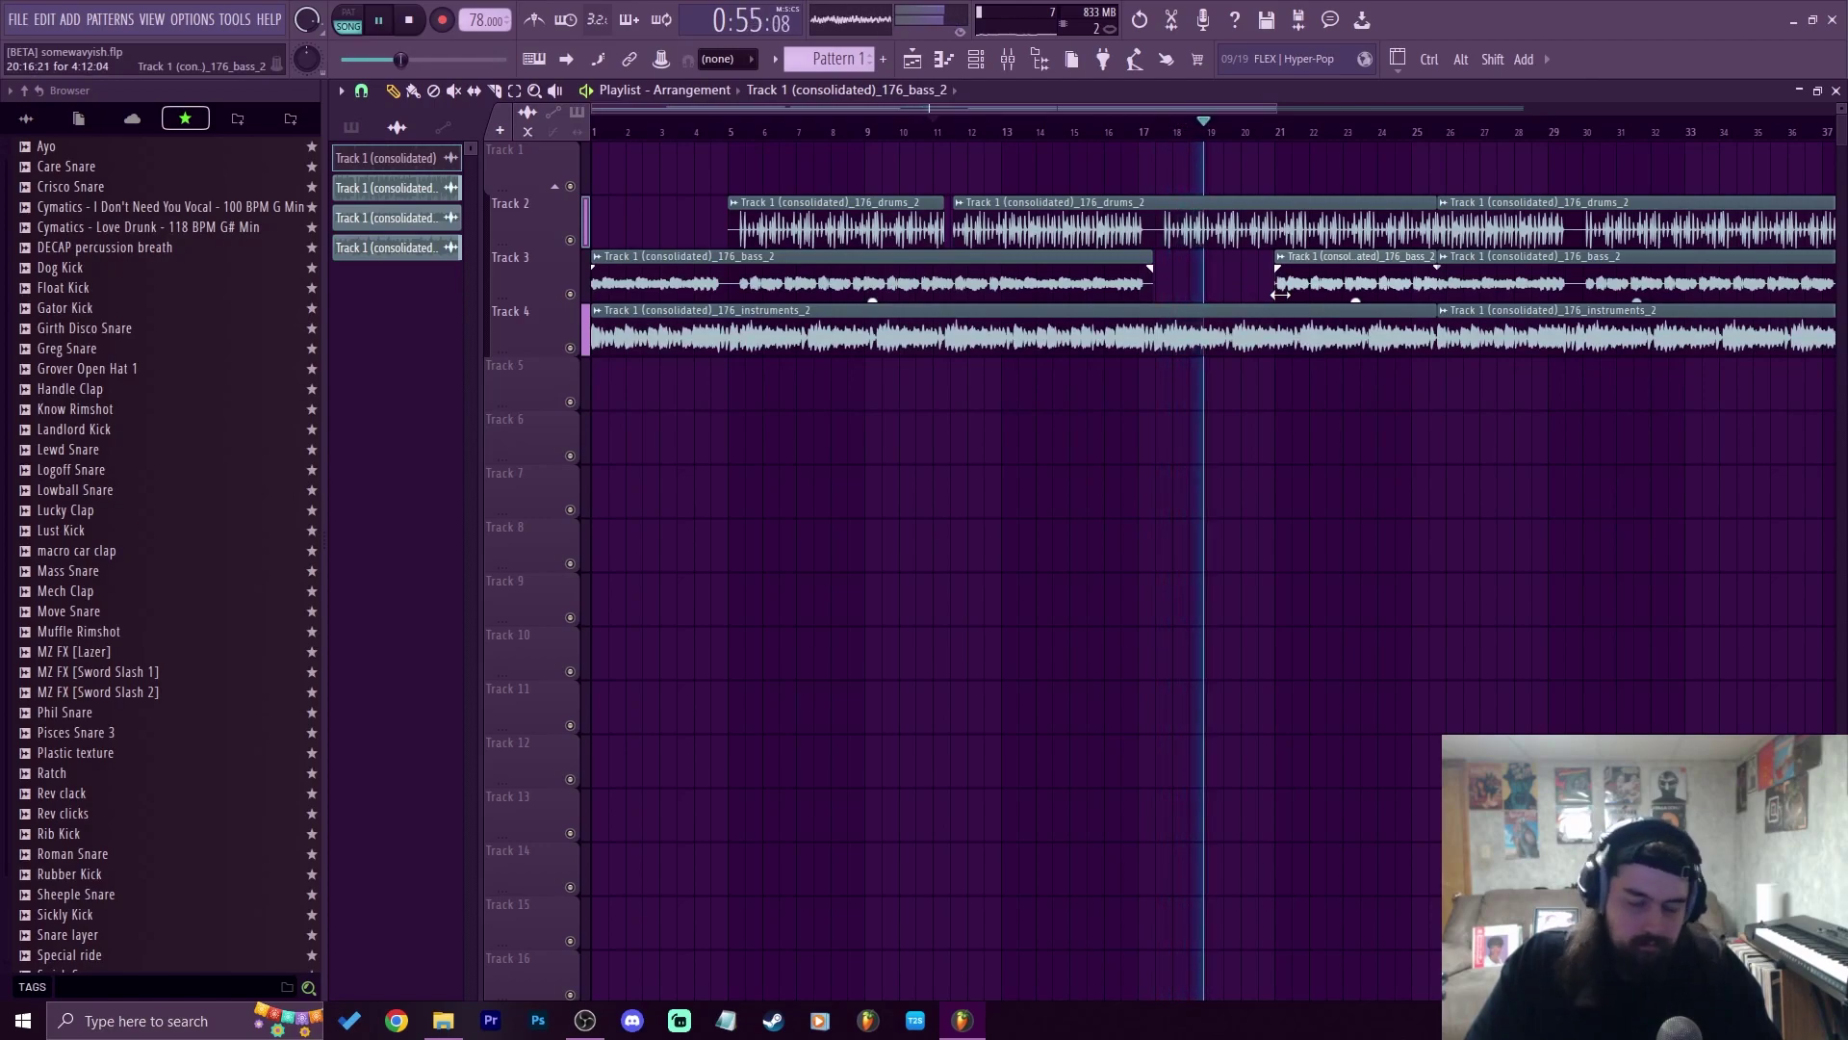
{"action": "left_click_drag", "start_coordinate": [1280, 294], "coordinate": [1235, 294]}
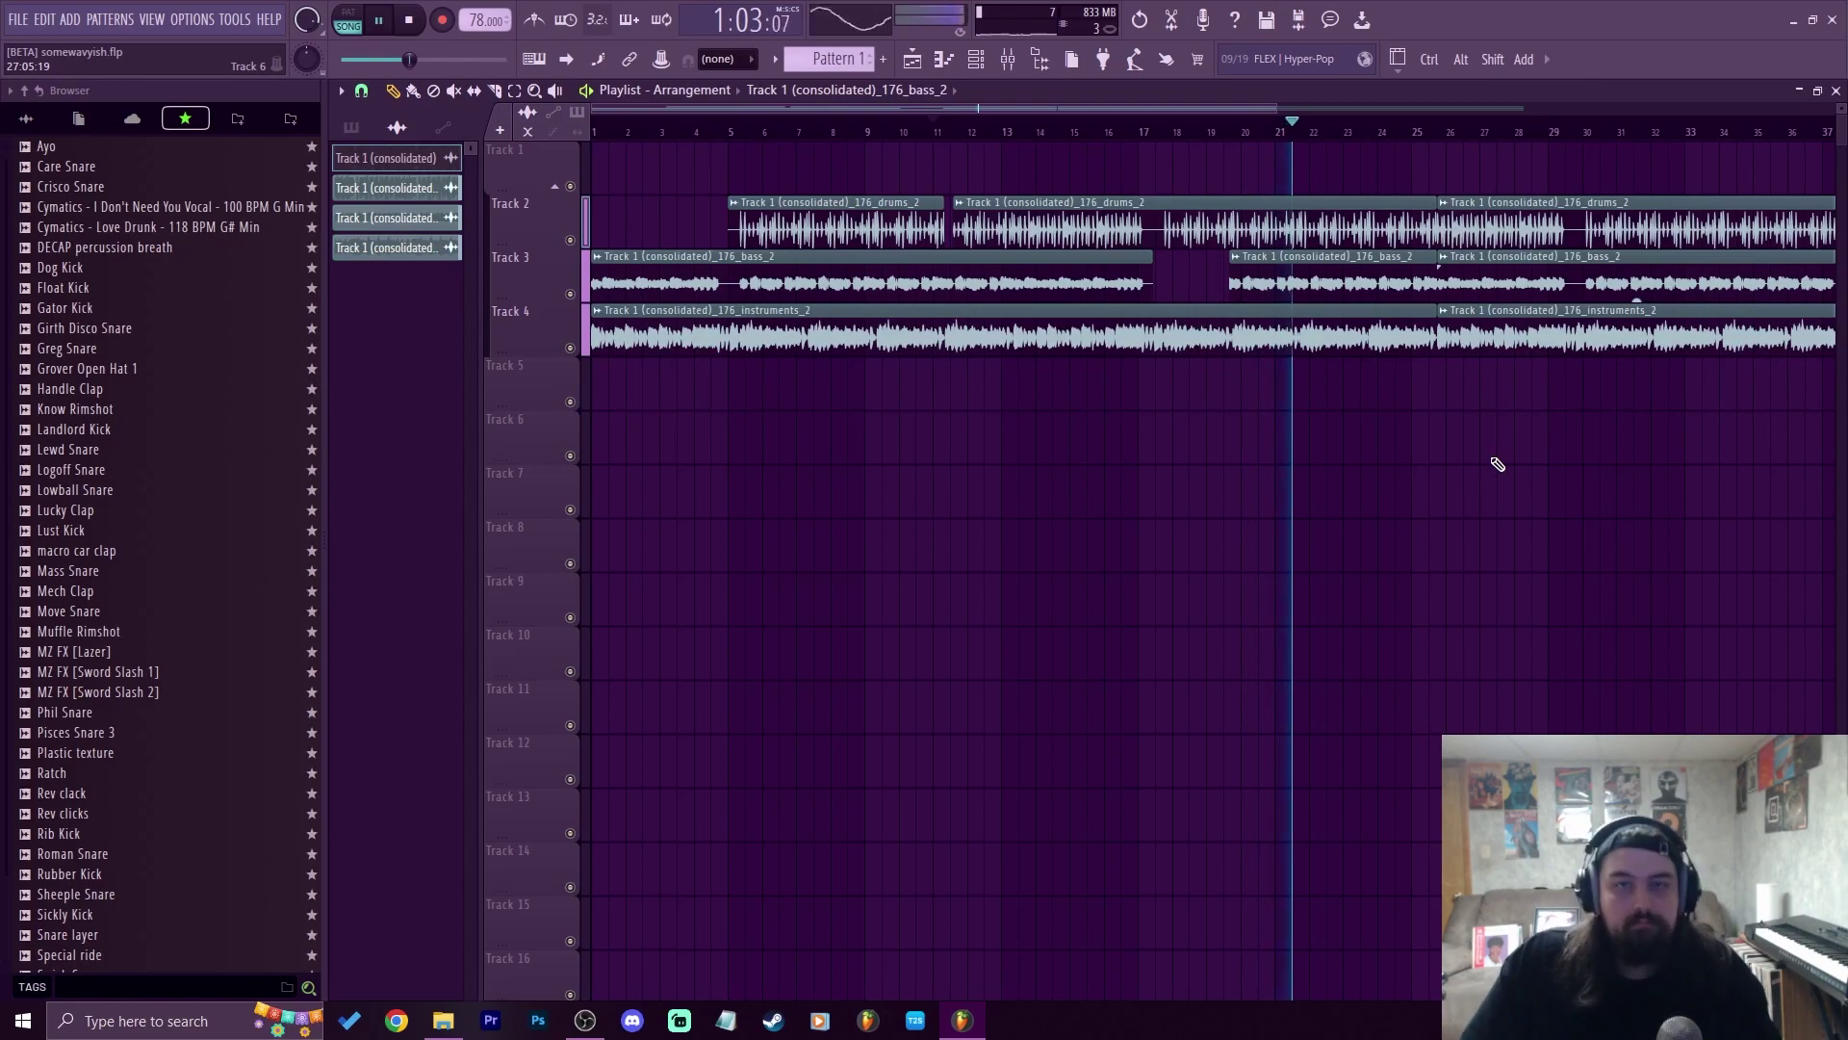
Shift the upper-mid band slightly lower in frequency and gain in the instruments track's Fruity parametric EQ 2, and return to the playlist
{"action": "scroll", "coordinate": [1216, 137], "scroll_direction": "down", "scroll_amount": 3}
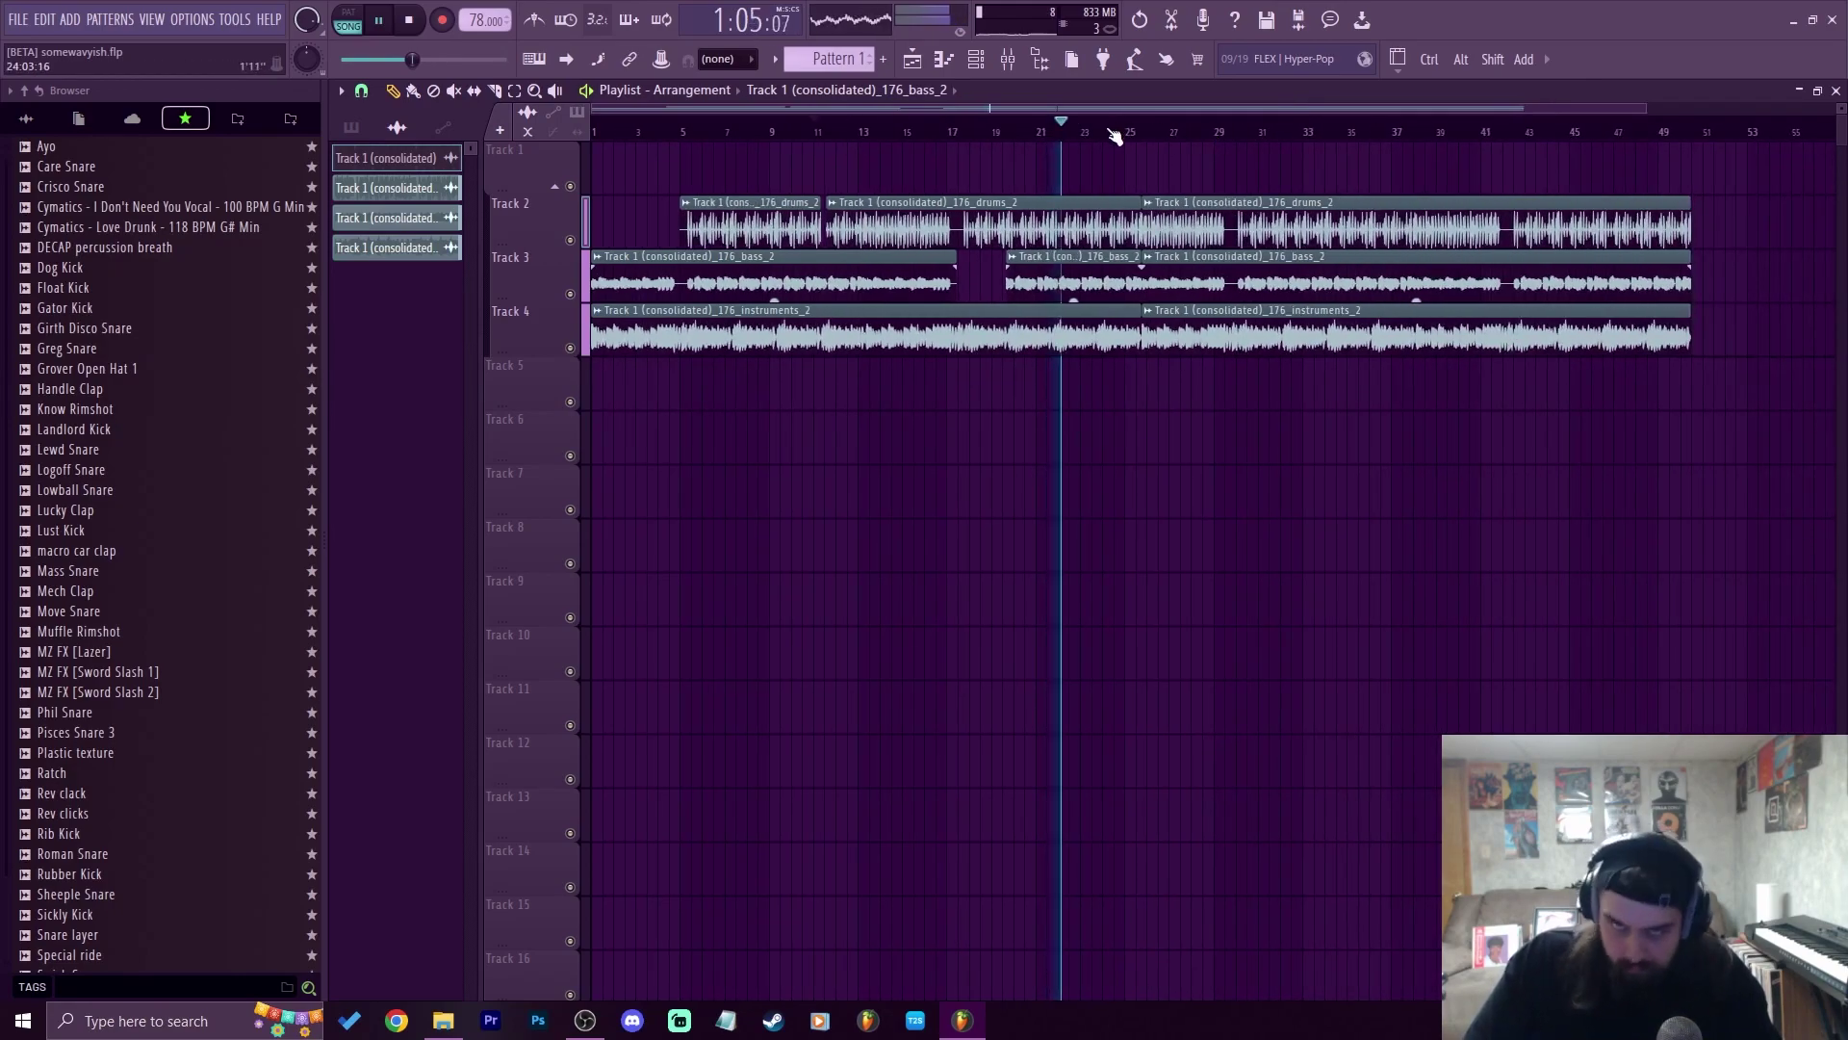
{"action": "scroll", "coordinate": [1114, 135], "scroll_direction": "up", "scroll_amount": 2}
{"action": "key", "text": "F9"}
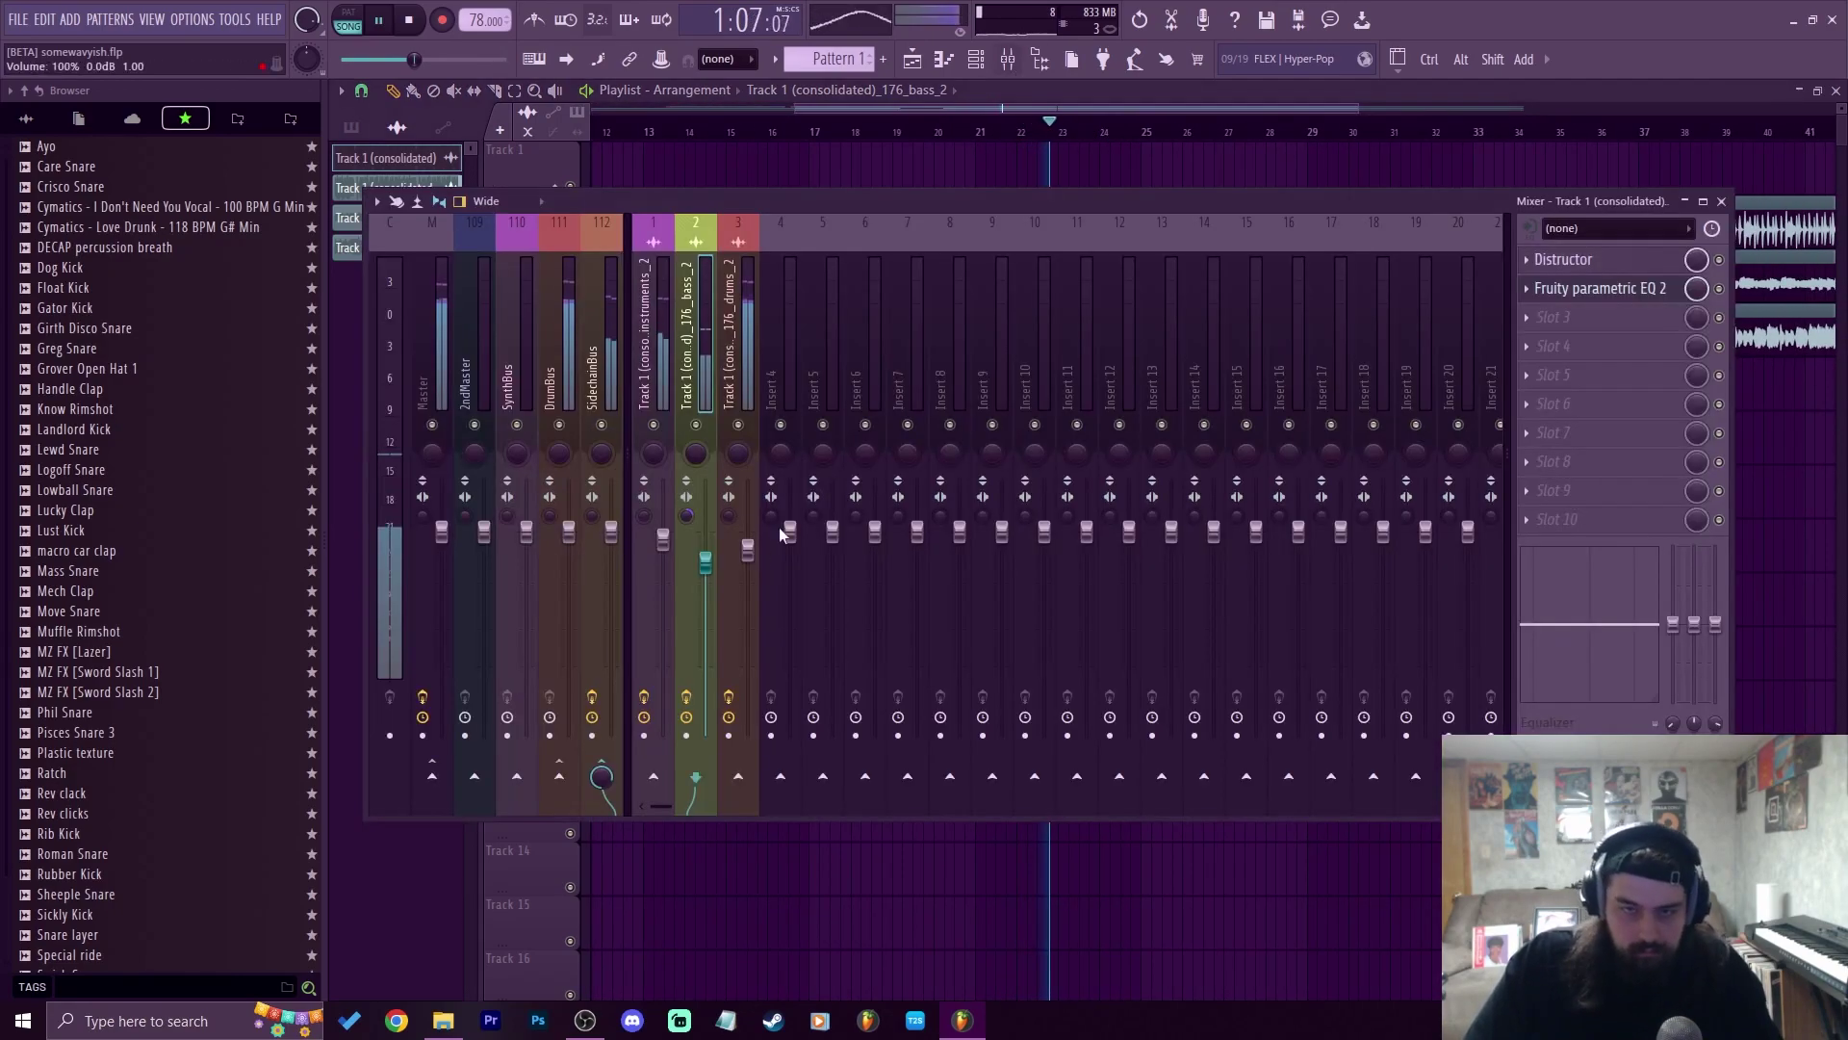
{"action": "left_click", "coordinate": [1598, 288]}
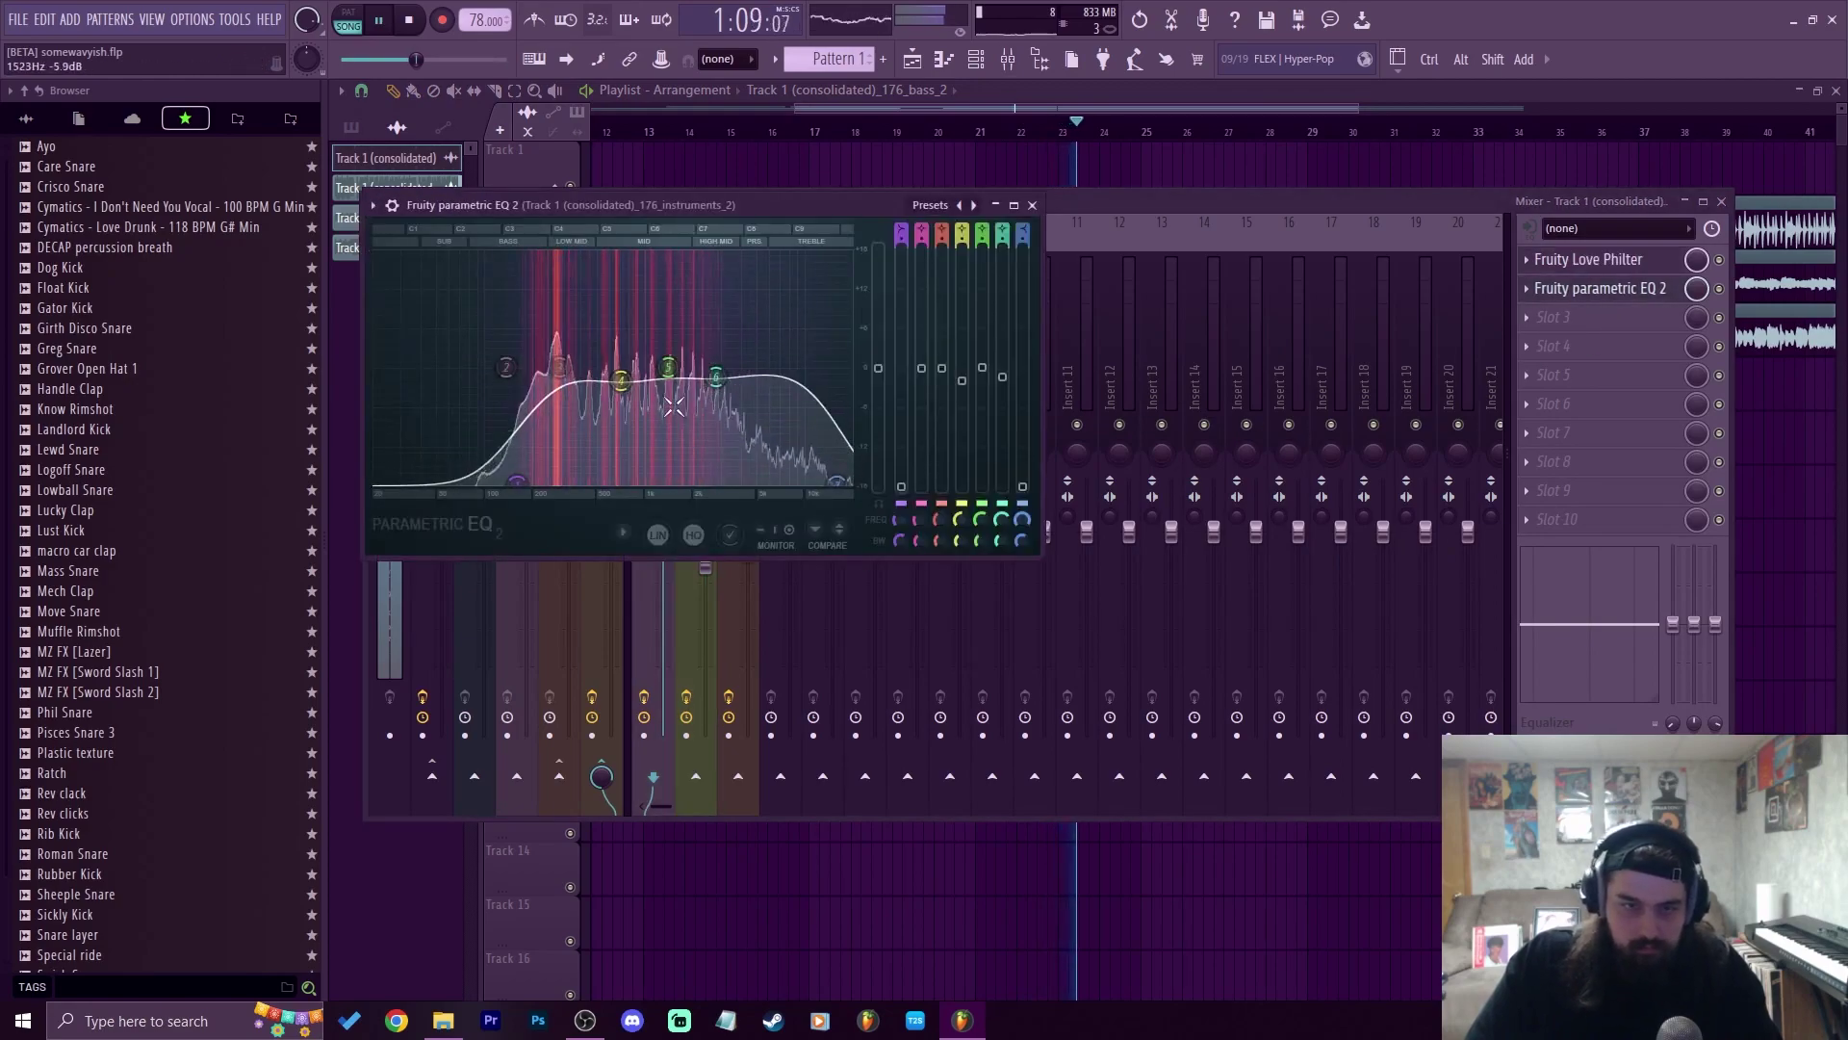
{"action": "mouse_move", "coordinate": [716, 376]}
{"action": "left_mouse_down"}
{"action": "mouse_move", "coordinate": [740, 384]}
{"action": "mouse_move", "coordinate": [679, 381]}
{"action": "mouse_move", "coordinate": [751, 377]}
{"action": "mouse_move", "coordinate": [694, 385]}
{"action": "left_mouse_up"}
{"action": "key", "text": "F9"}
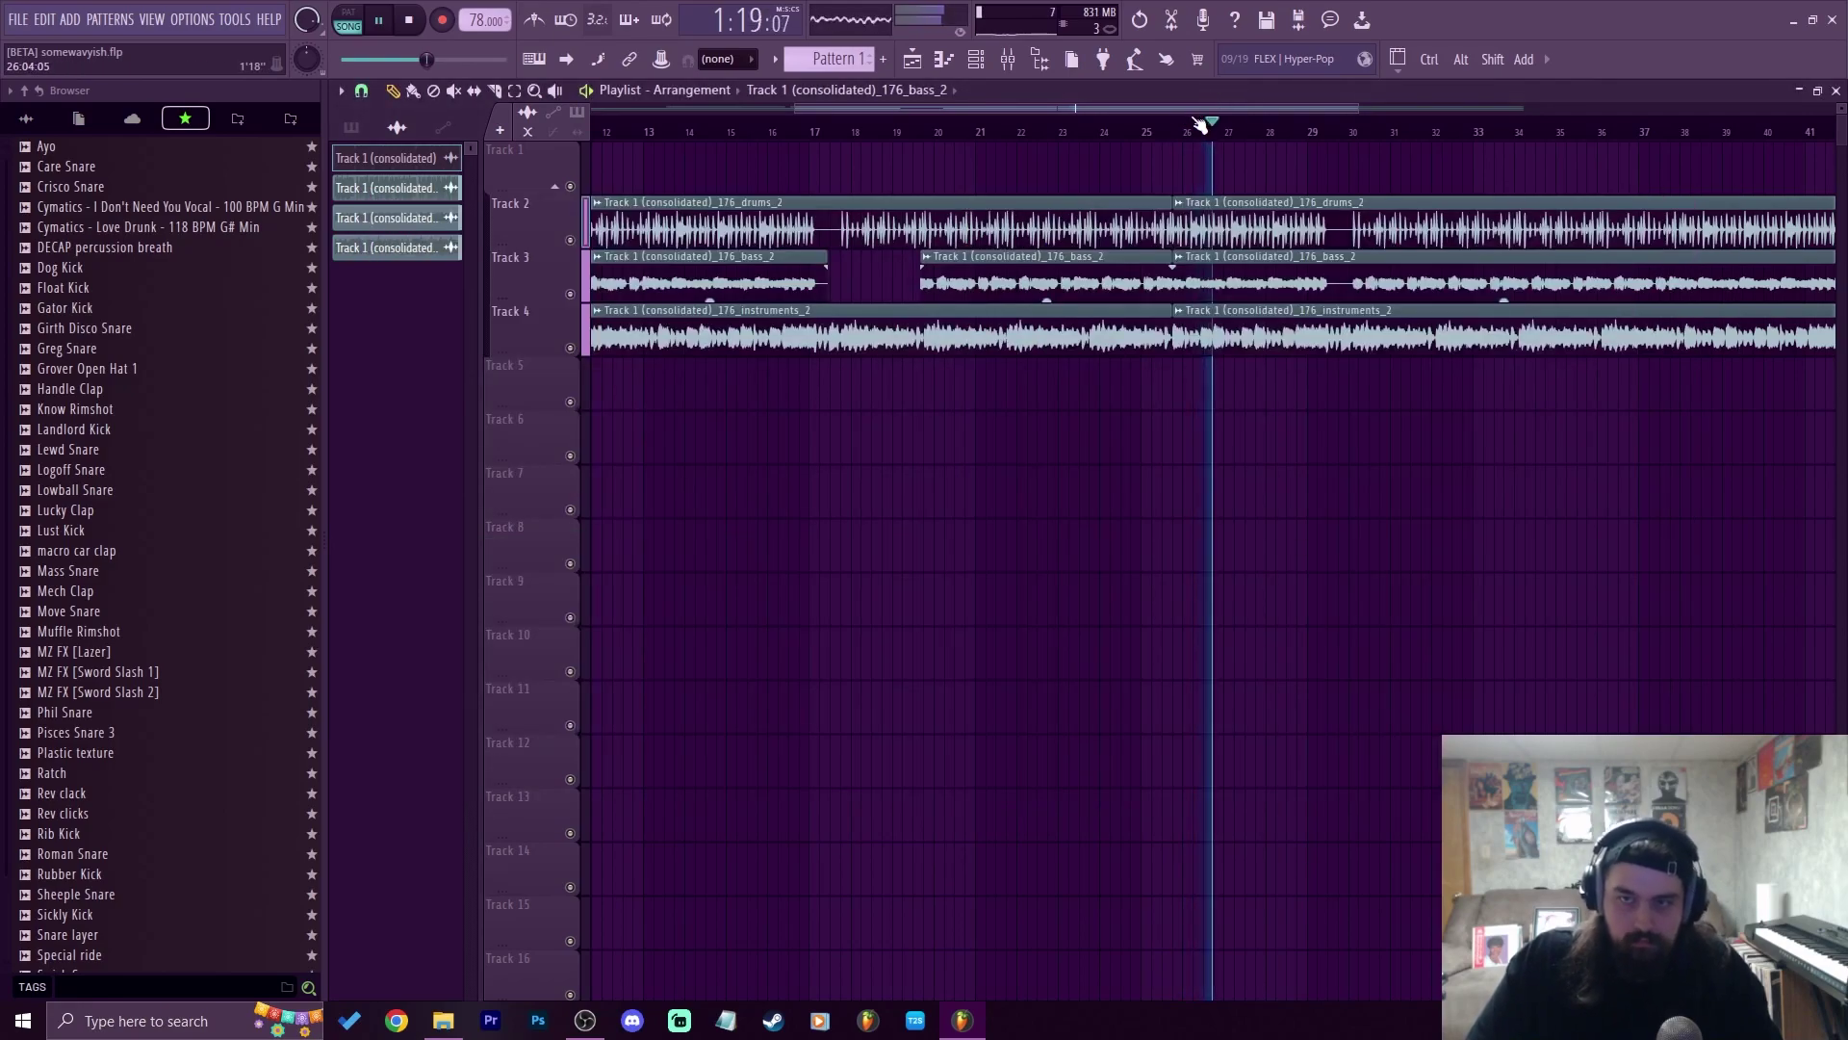
Inspect the Fruity Love Philter settings on the instruments mixer track, and return to the playlist
{"action": "left_click", "coordinate": [1013, 60]}
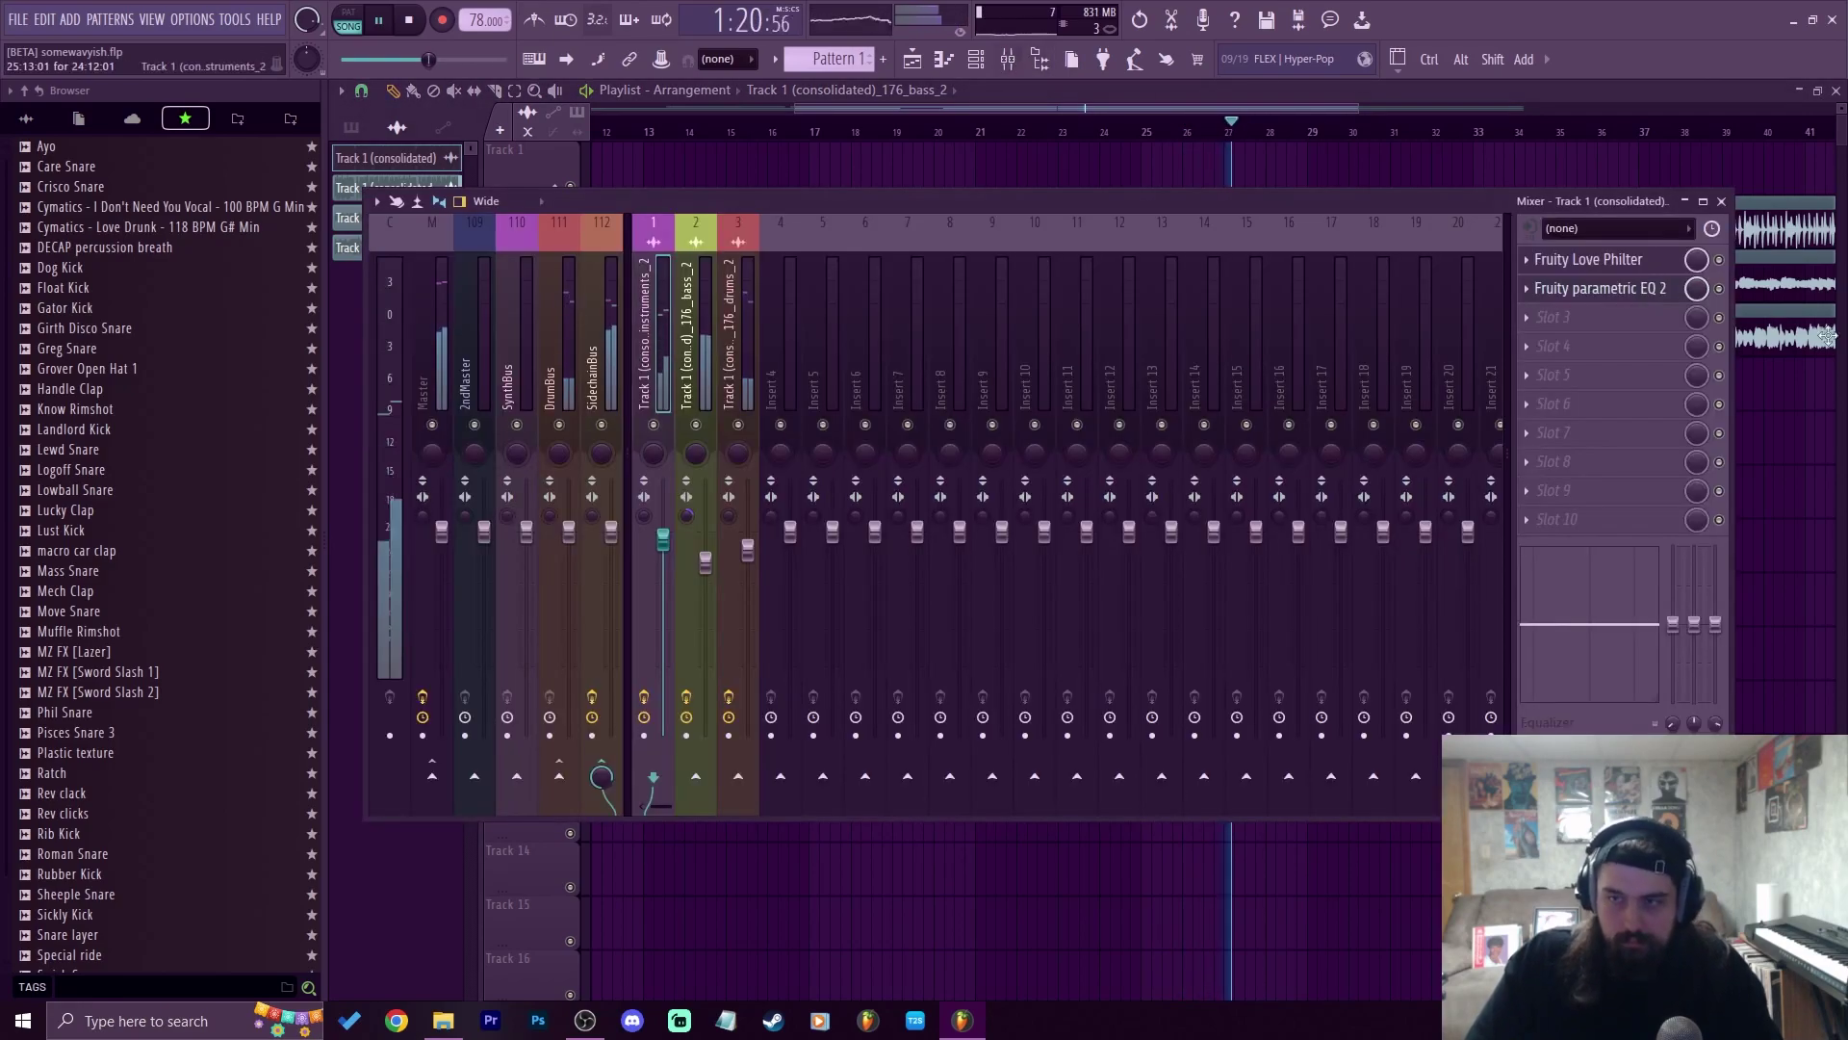
{"action": "left_click", "coordinate": [1626, 260]}
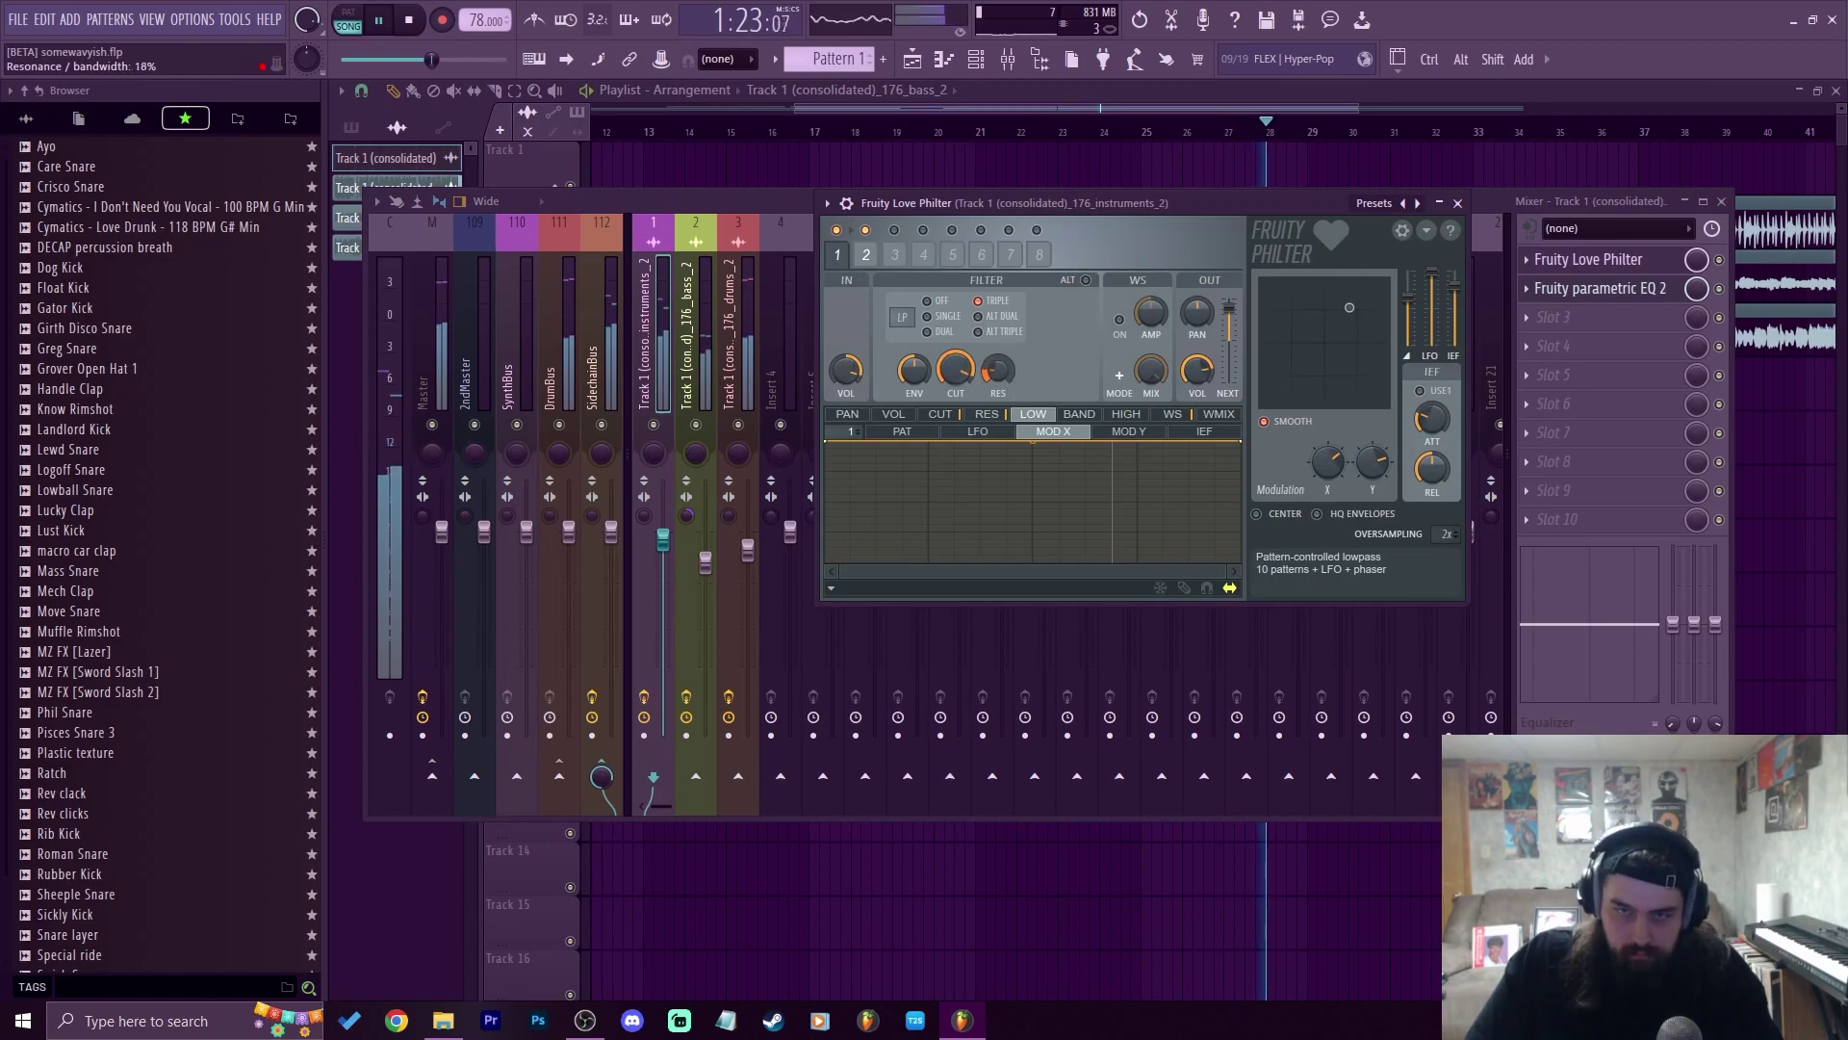
{"action": "key", "text": "F9"}
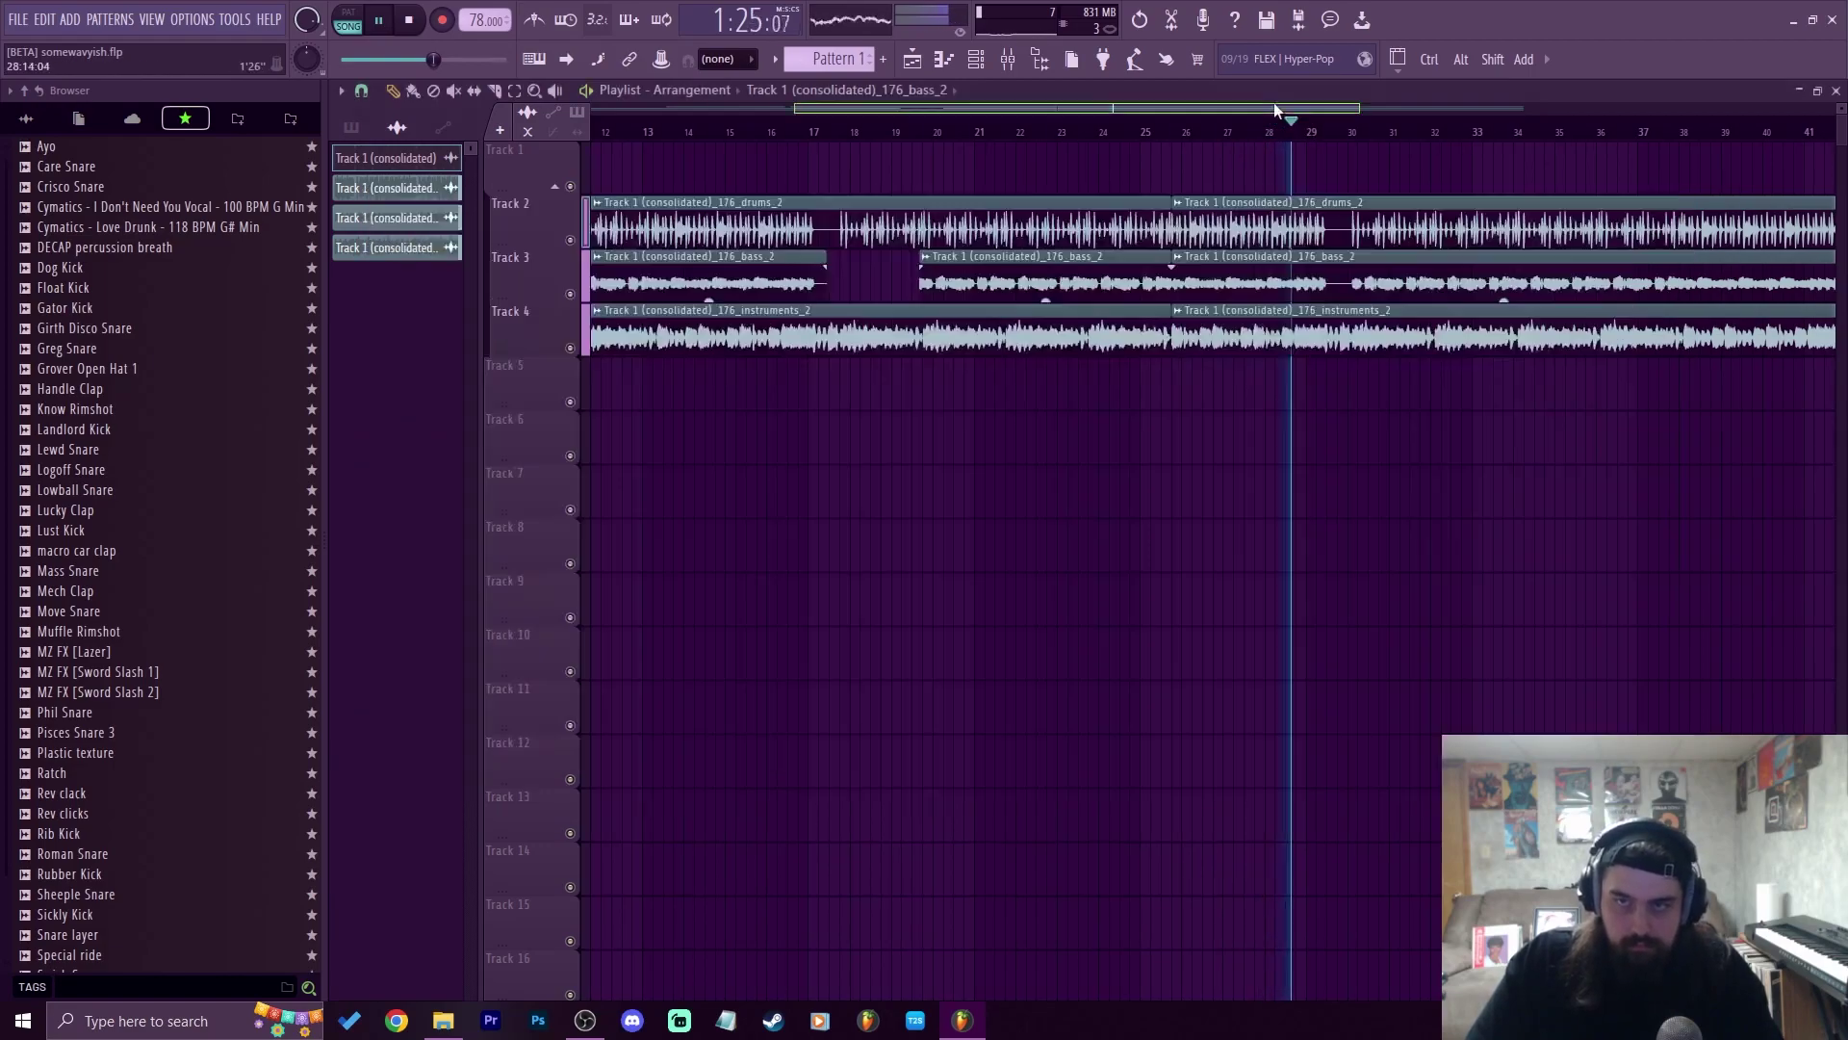
Split the second drums clip late in bar 29, trim the following part to start late in bar 32, and play from bar 29
{"action": "scroll", "coordinate": [1338, 135], "scroll_direction": "up", "scroll_amount": 3}
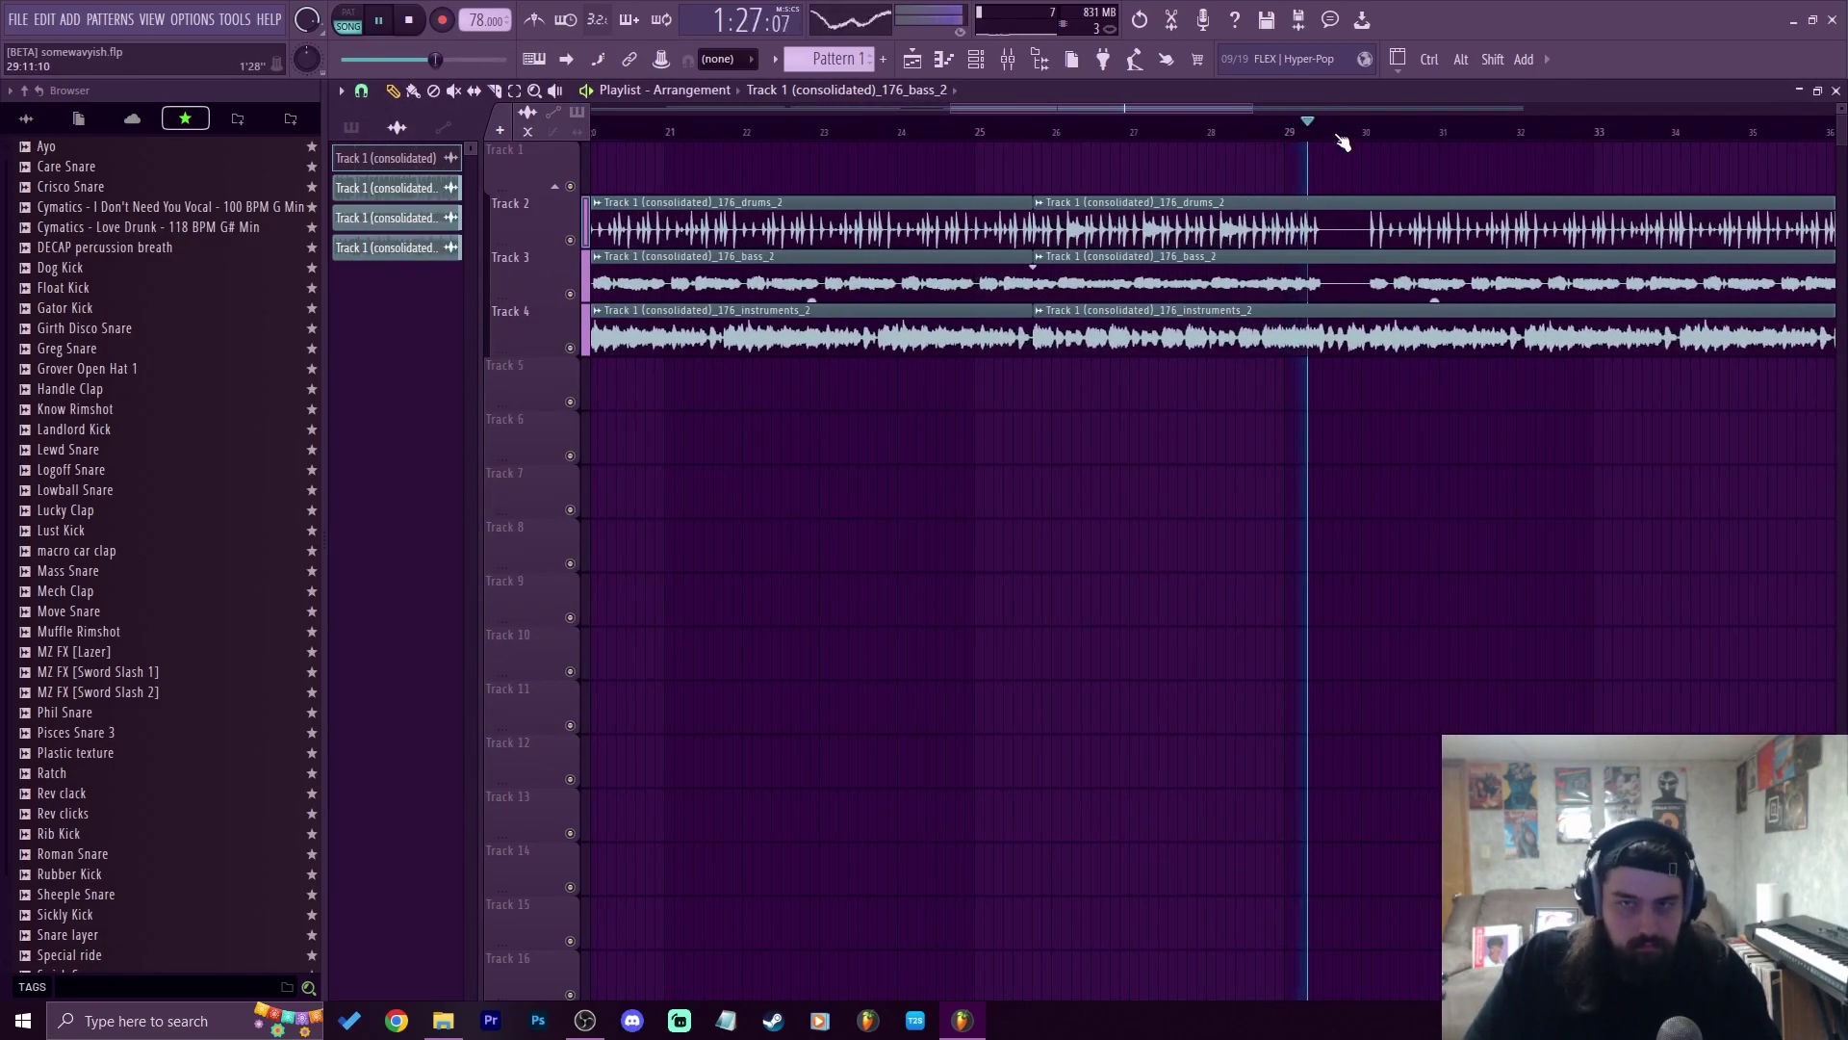
{"action": "key", "text": "c"}
{"action": "left_click", "coordinate": [1349, 229]}
{"action": "key", "text": "p"}
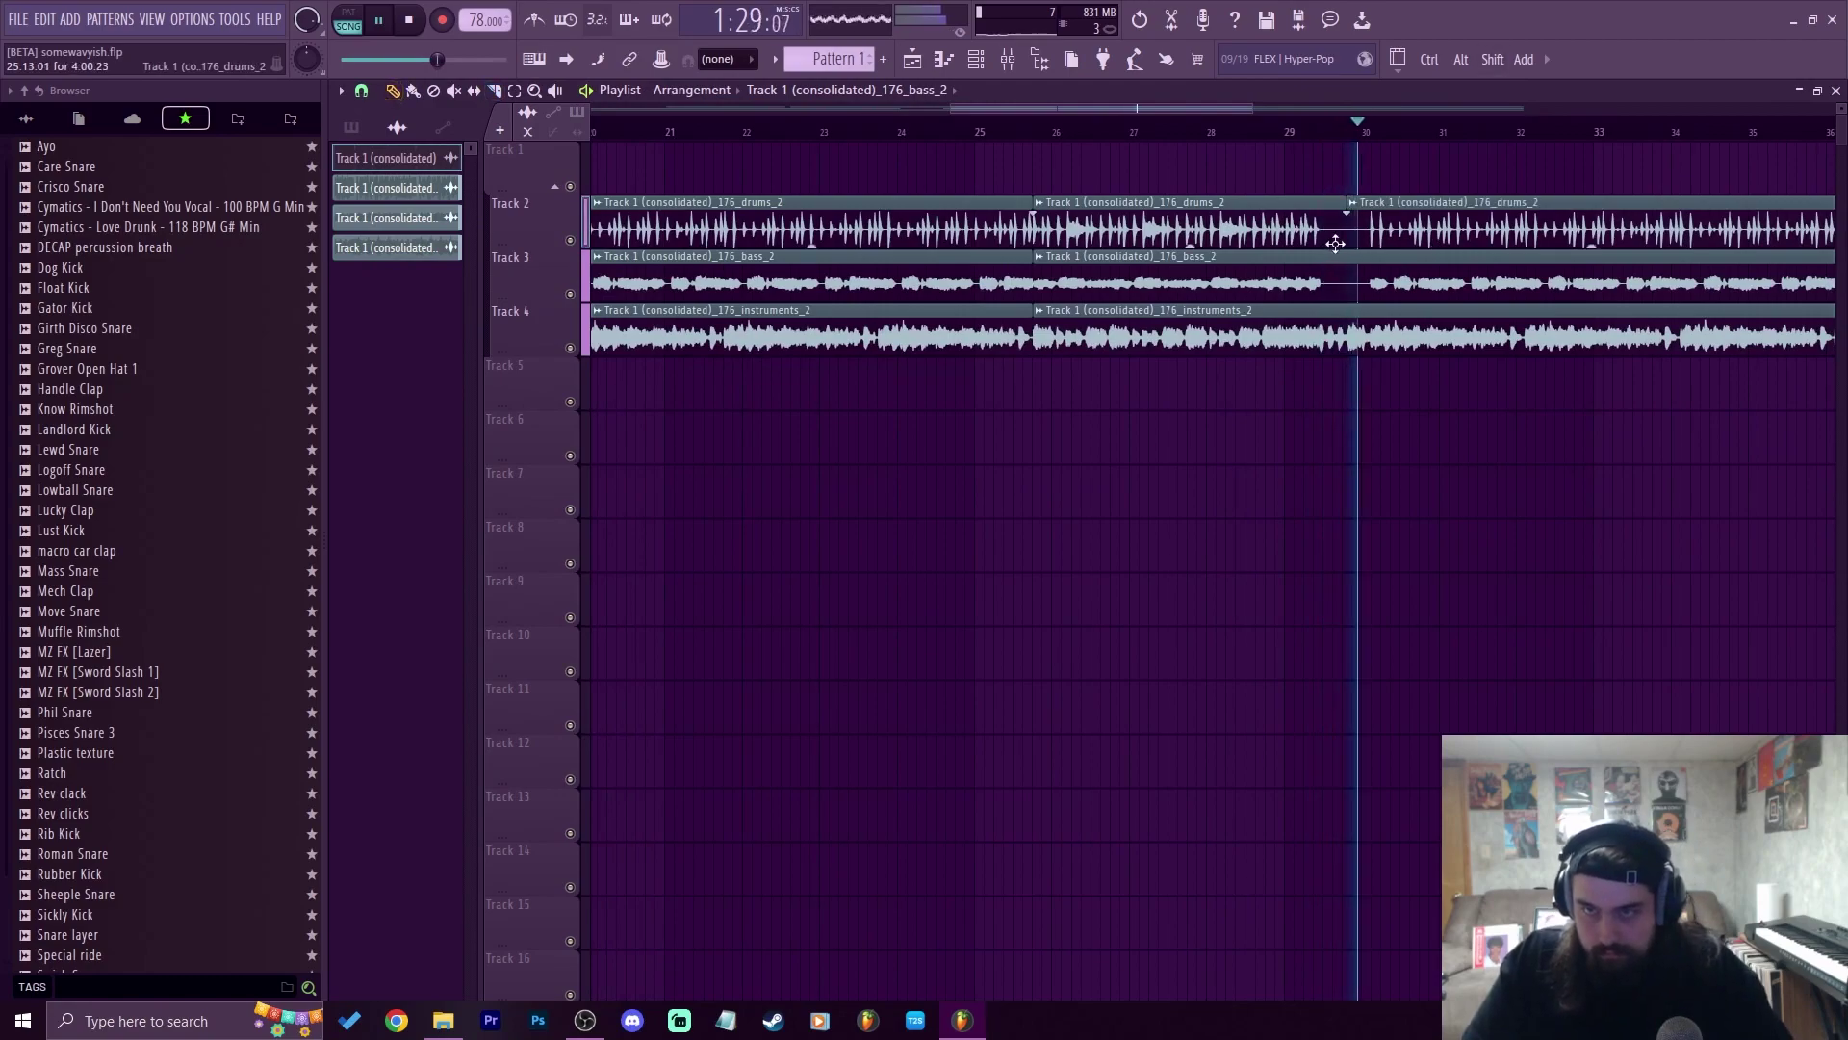
{"action": "key", "text": "space"}
{"action": "left_click_drag", "start_coordinate": [1352, 238], "coordinate": [1540, 260]}
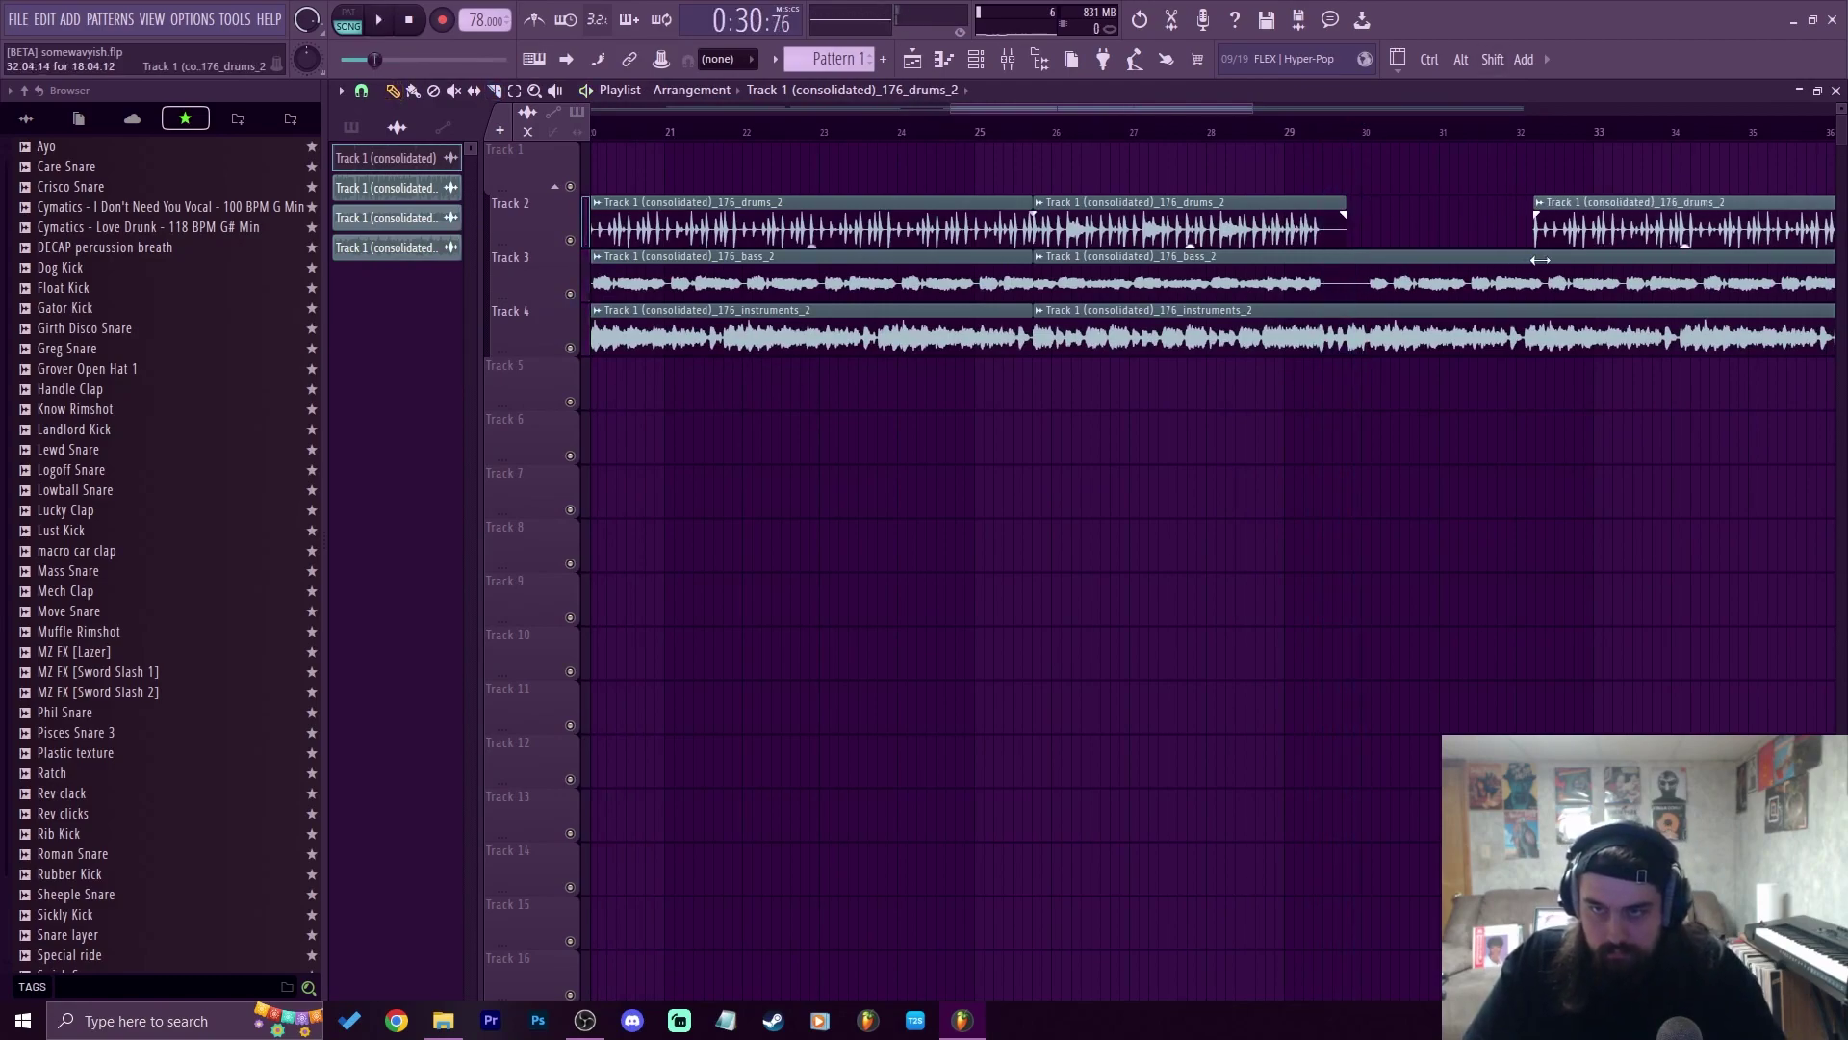
{"action": "left_click", "coordinate": [1329, 132]}
{"action": "key", "text": "space"}
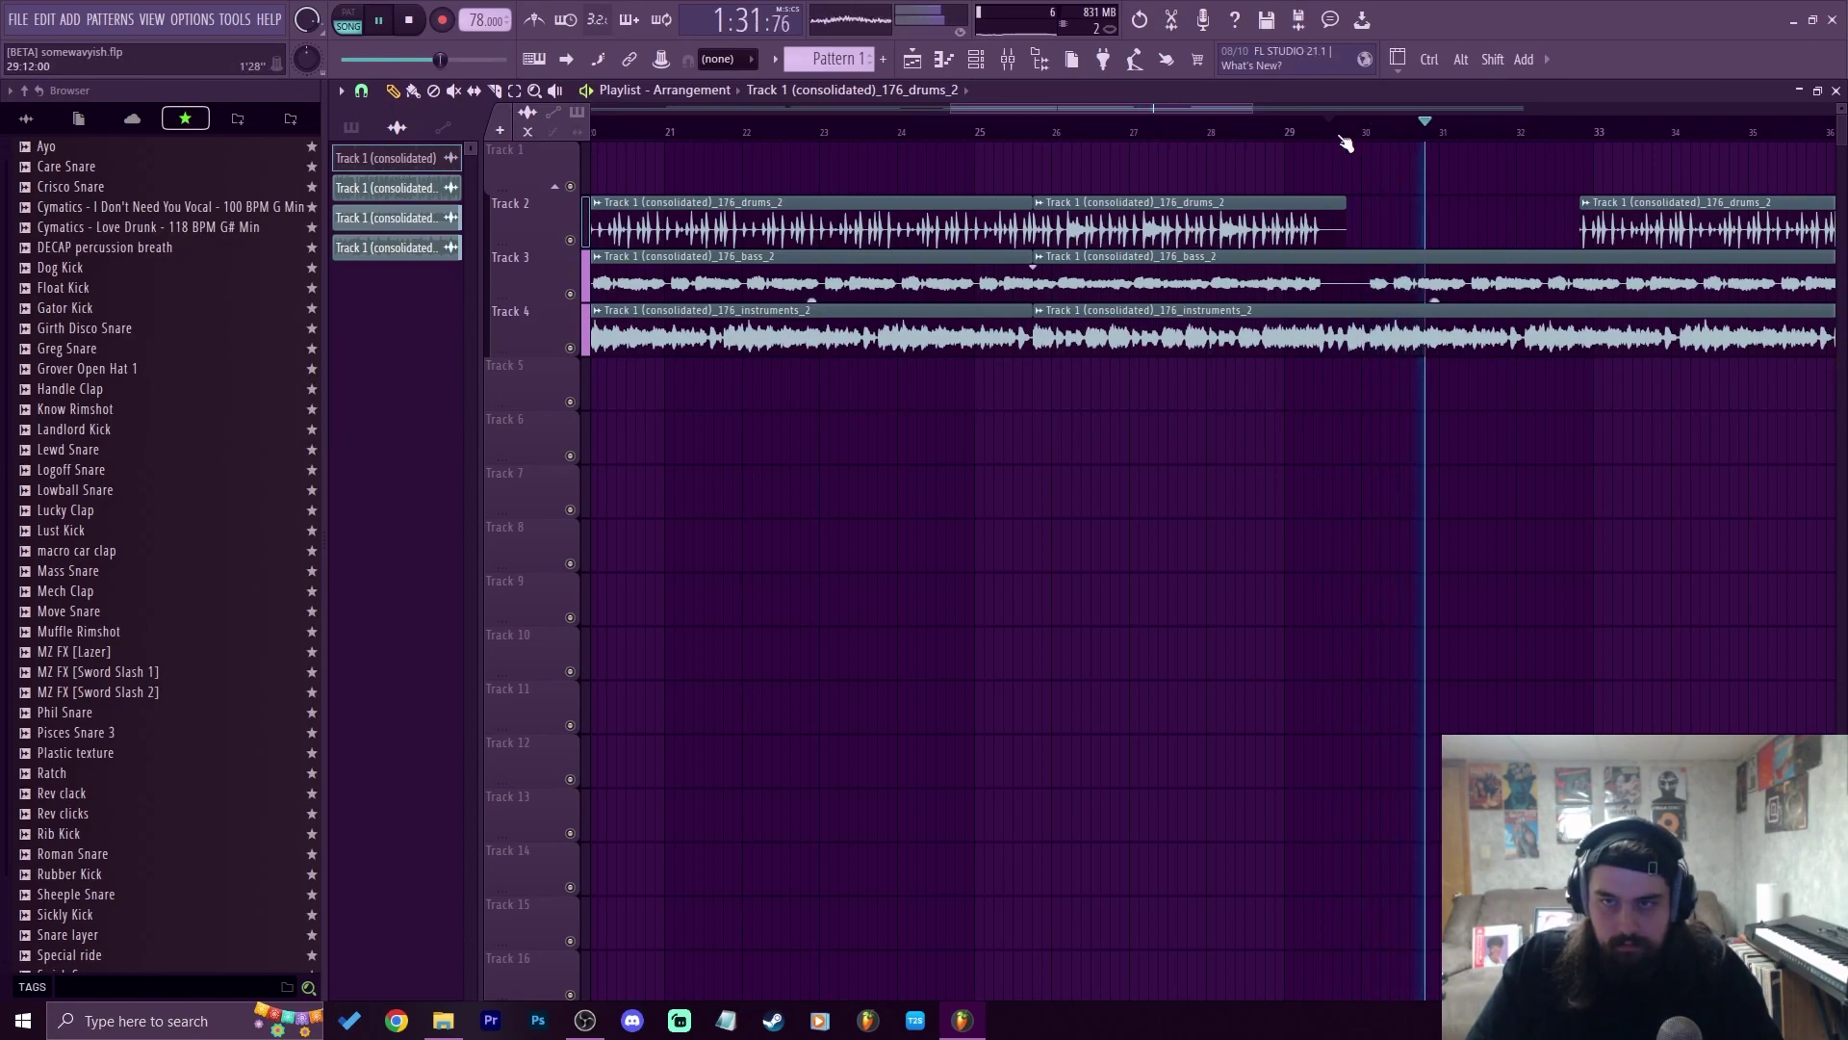
Split the second bass clip in bar 29, trim its following part to bar 33, and trim the last drums clip to start late in bar 33
{"action": "scroll", "coordinate": [1348, 137], "scroll_direction": "down", "scroll_amount": 2}
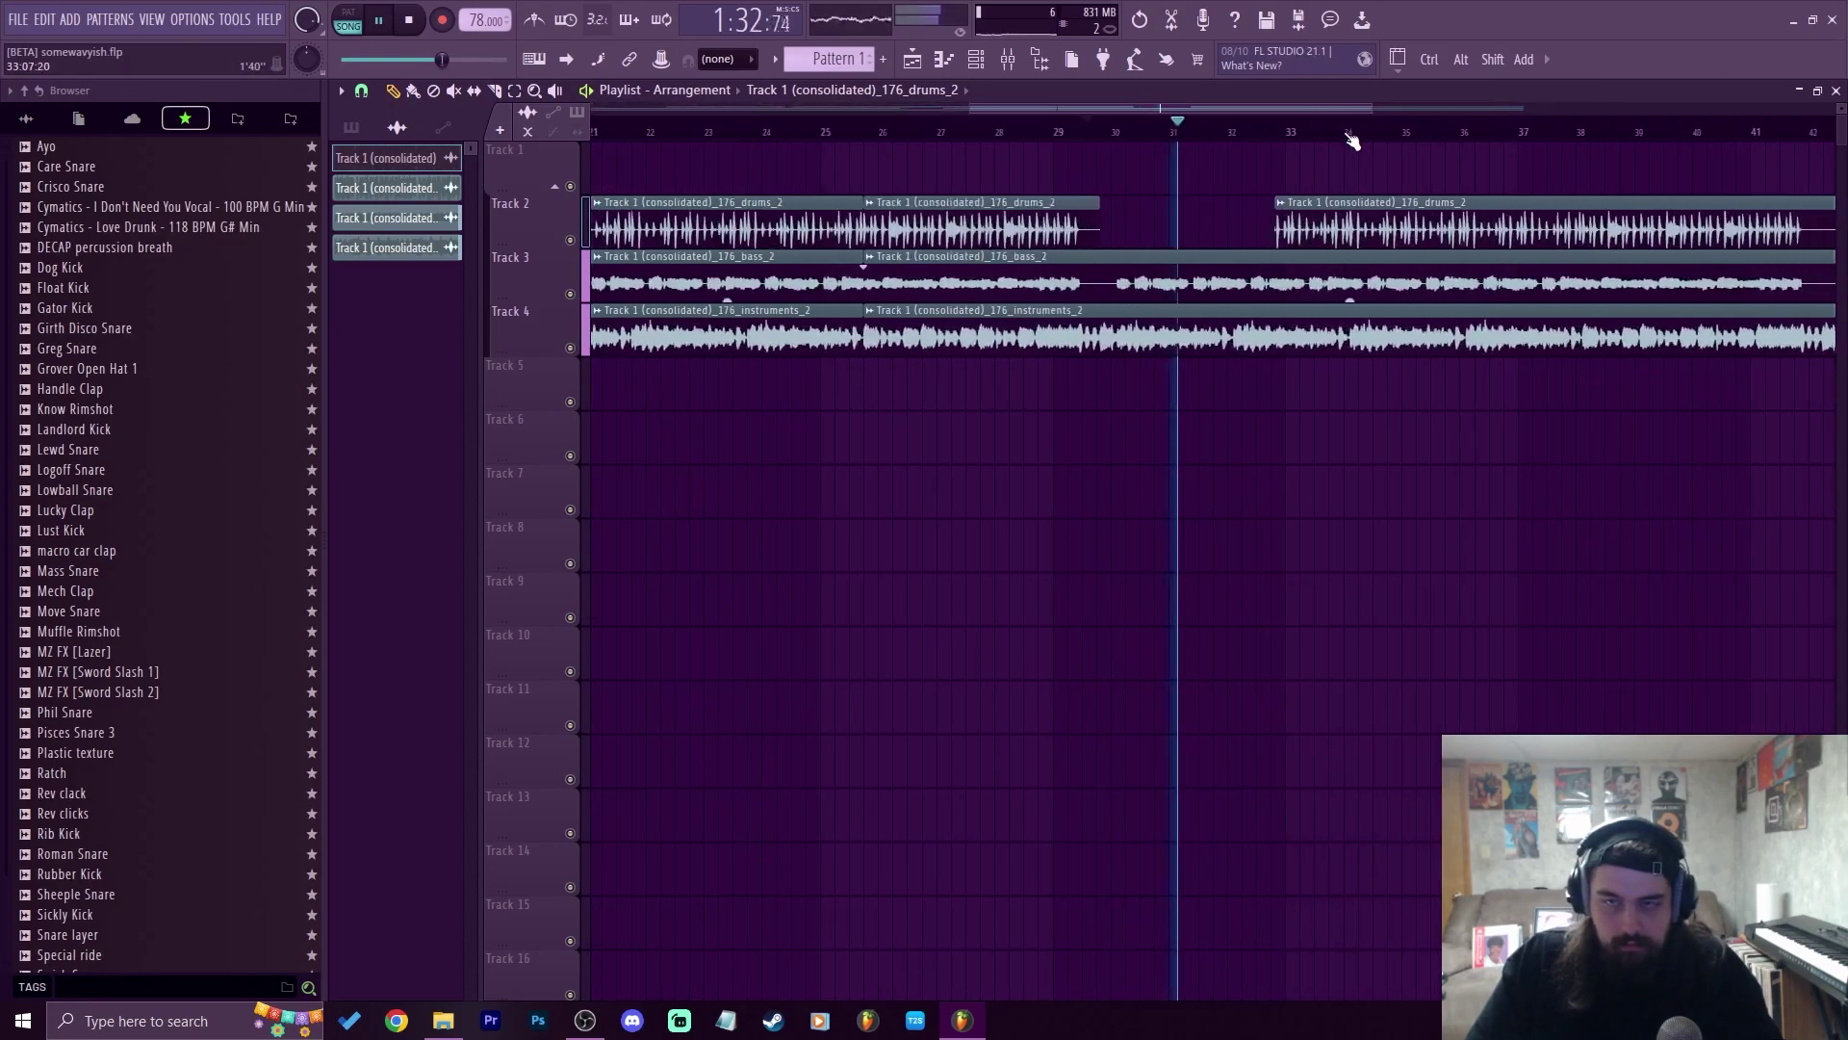
{"action": "left_click", "coordinate": [1109, 284]}
{"action": "left_click_drag", "start_coordinate": [1190, 301], "coordinate": [1290, 310]}
{"action": "left_click", "coordinate": [1082, 126]}
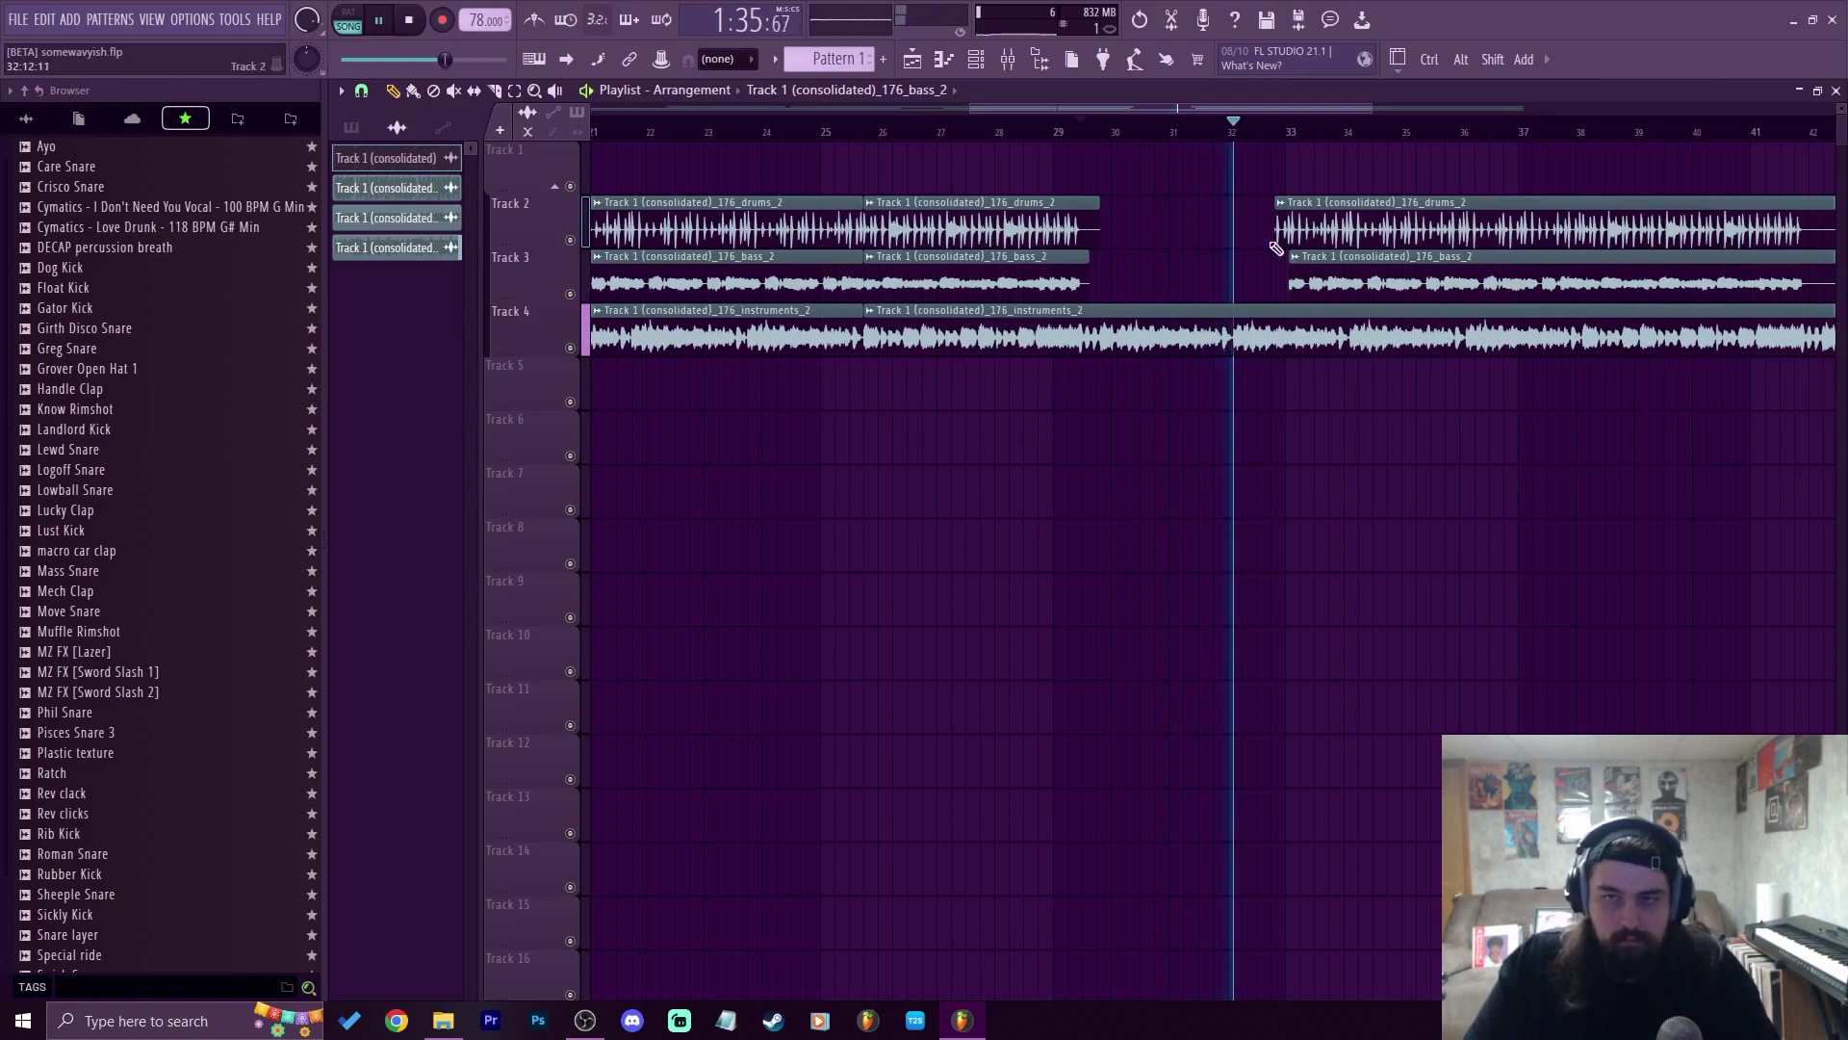
{"action": "left_click_drag", "start_coordinate": [1275, 246], "coordinate": [1332, 234]}
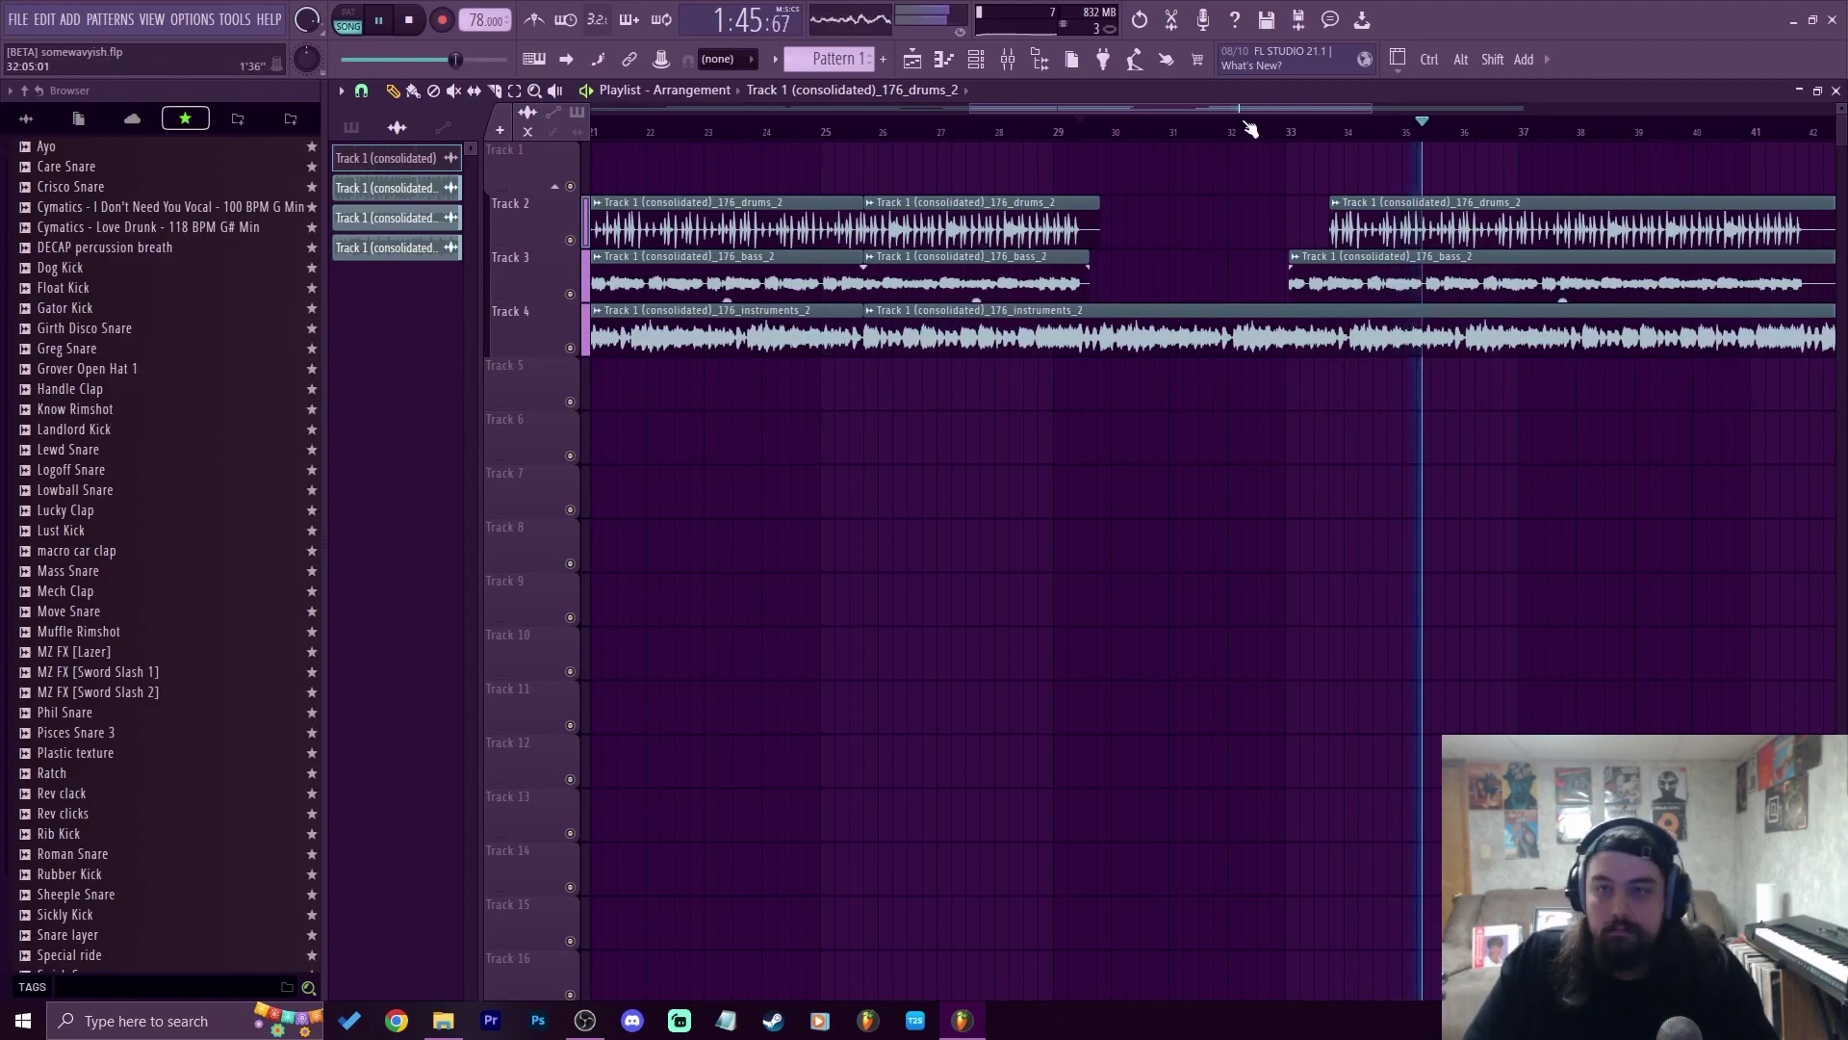
Create a master volume automation clip from bar 42 to the end of the clips in bar 50, and lower its end point for a fade-out
{"action": "scroll", "coordinate": [1250, 130], "scroll_direction": "down", "scroll_amount": 3}
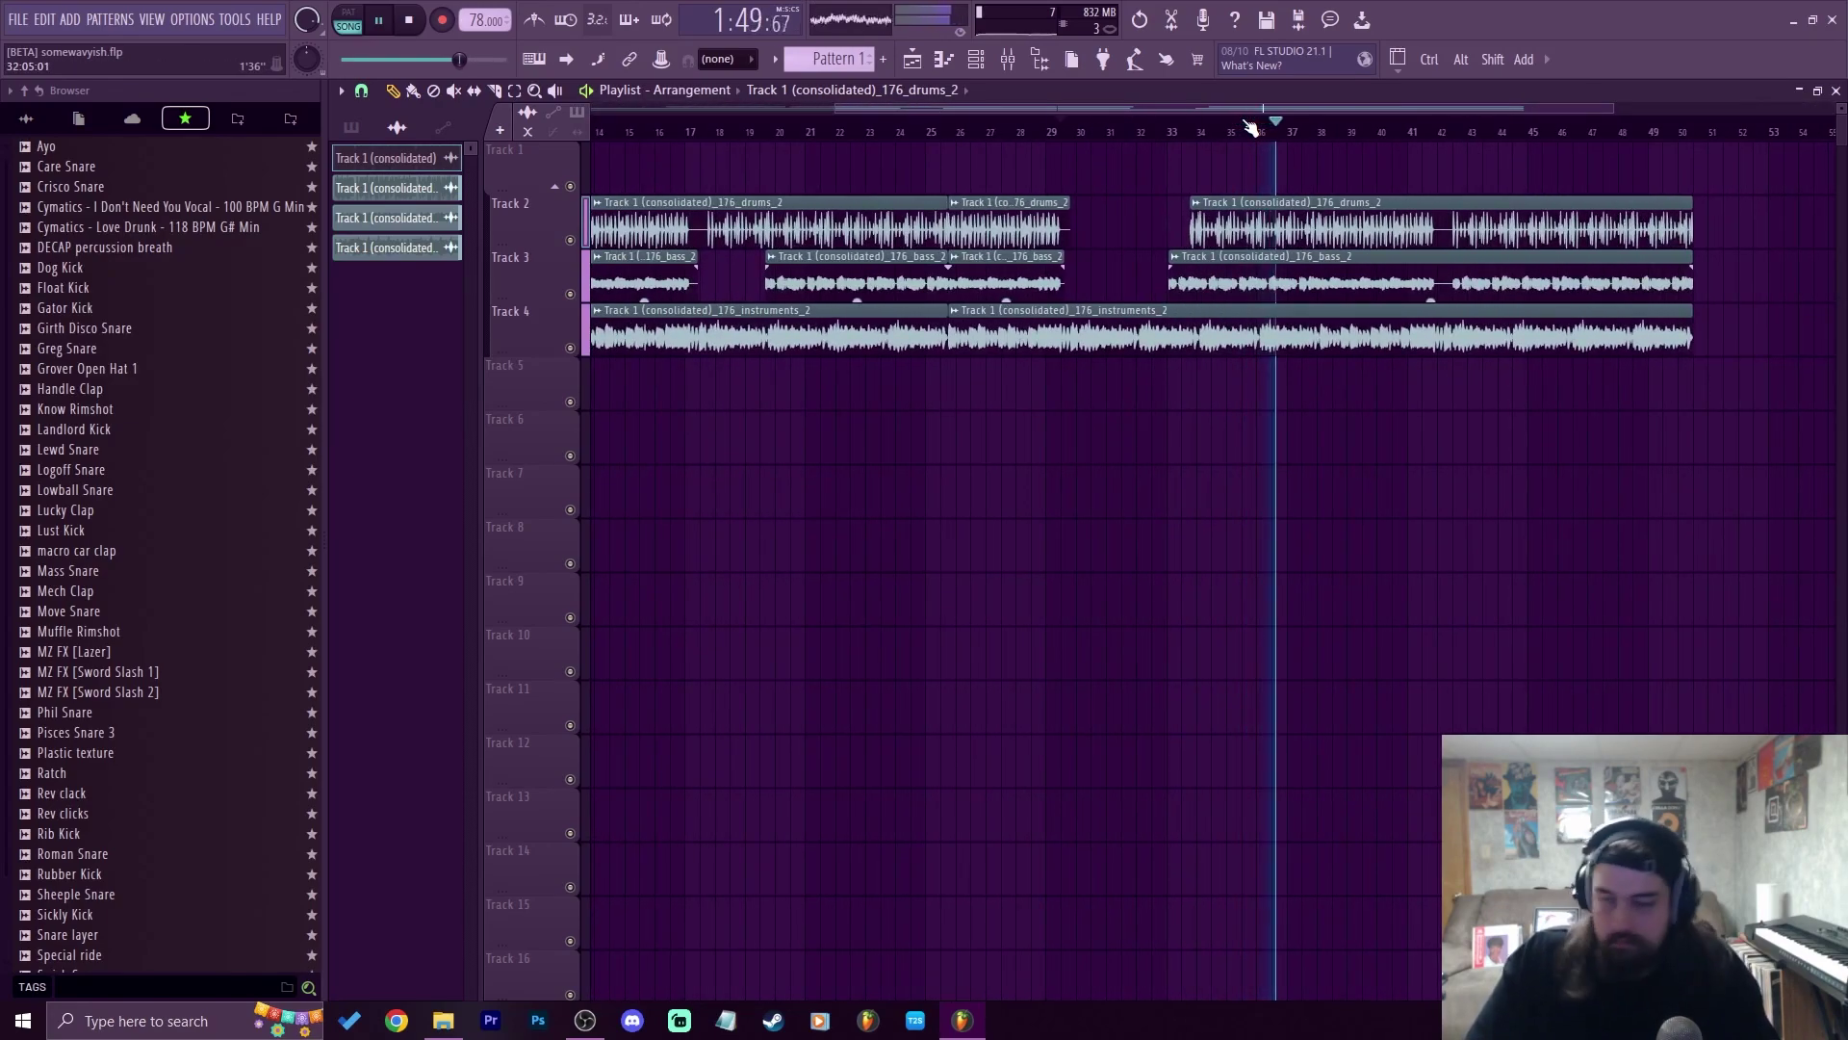
{"action": "scroll", "coordinate": [1424, 128], "scroll_direction": "up", "scroll_amount": 4}
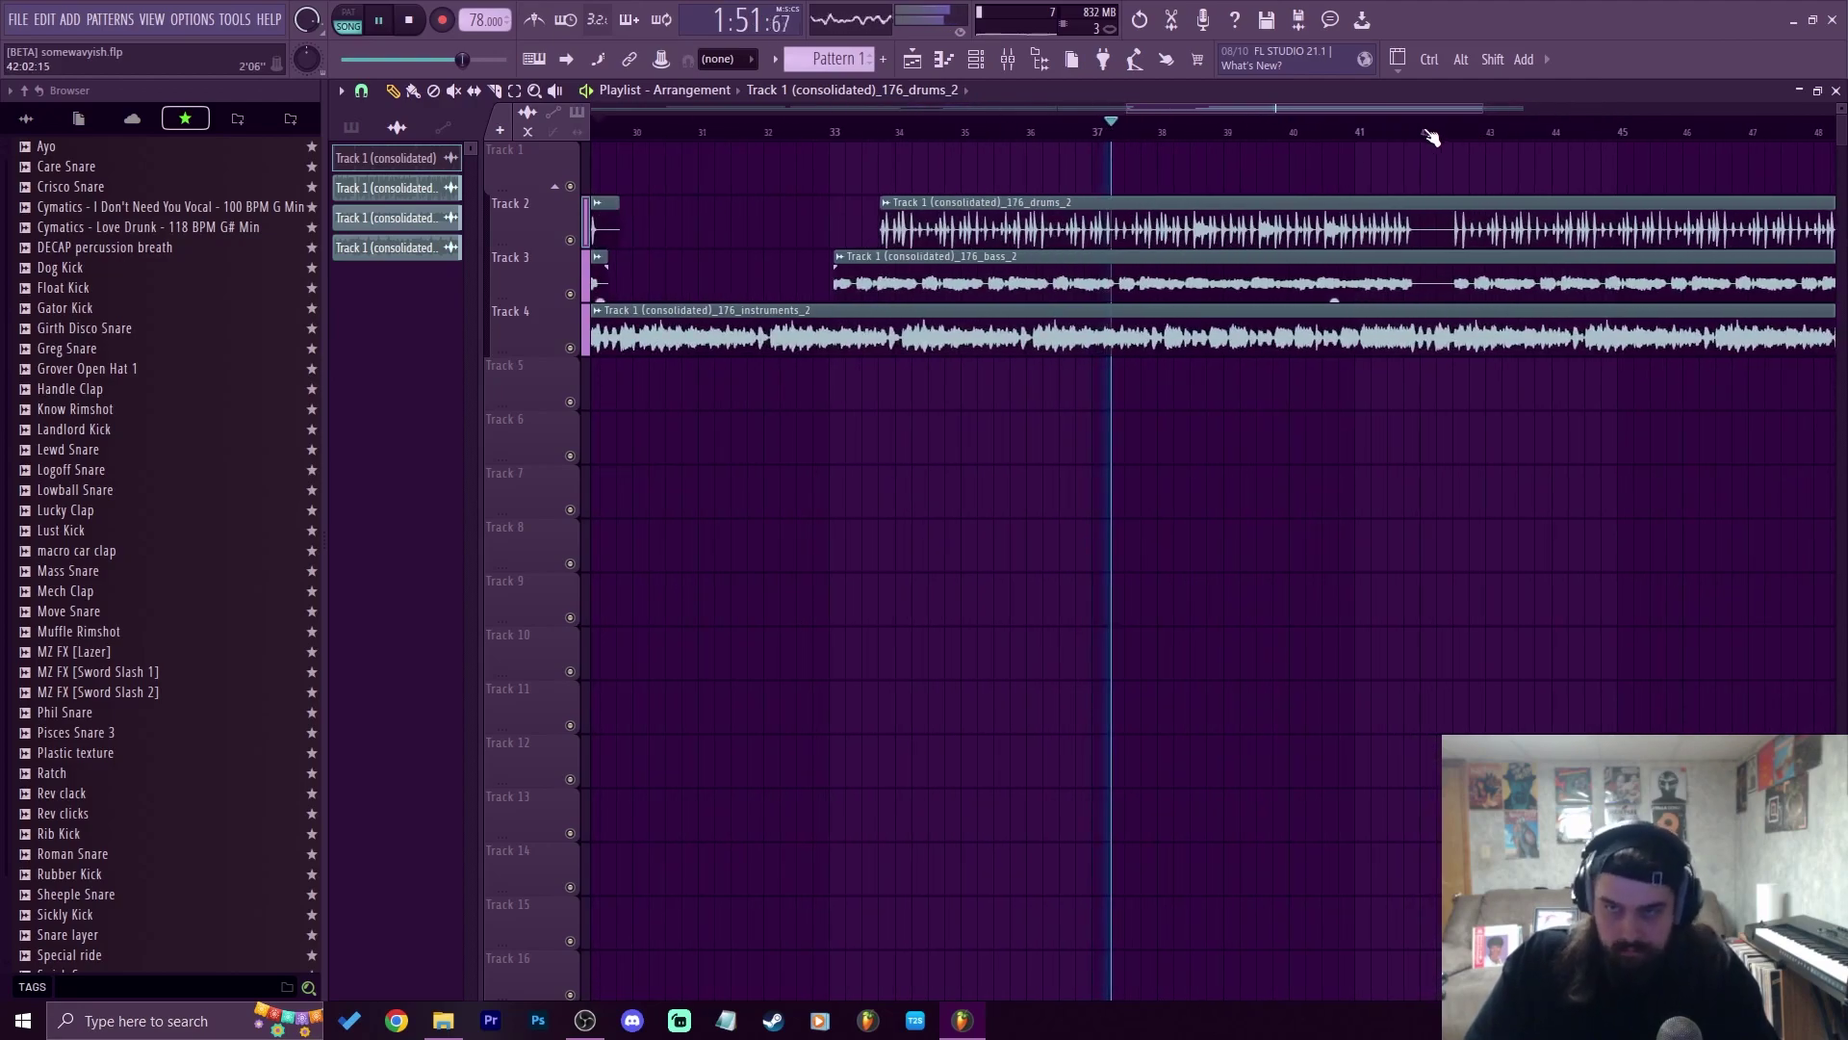
{"action": "scroll", "coordinate": [1428, 135], "scroll_direction": "down", "scroll_amount": 2}
{"action": "scroll", "coordinate": [1427, 136], "scroll_direction": "down", "scroll_amount": 1}
{"action": "scroll", "coordinate": [1427, 136], "scroll_direction": "up", "scroll_amount": 2}
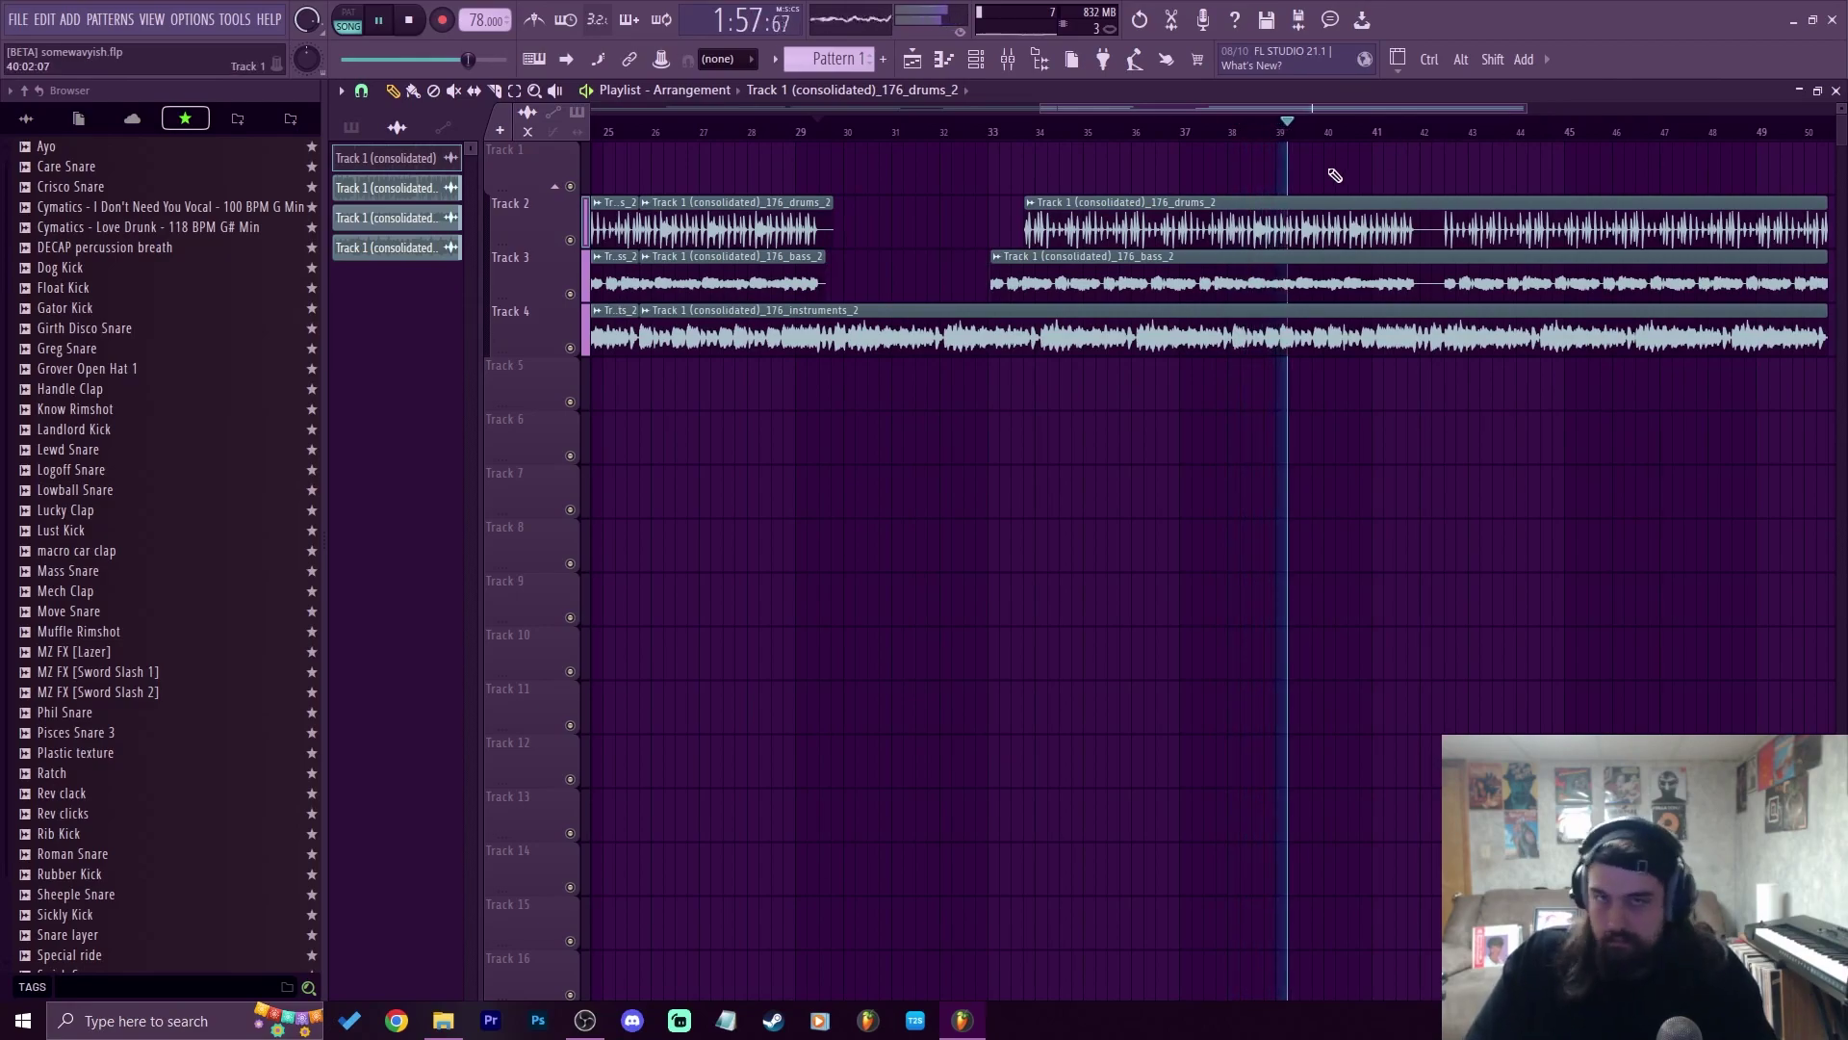
{"action": "scroll", "coordinate": [1430, 146], "scroll_direction": "down", "scroll_amount": 1}
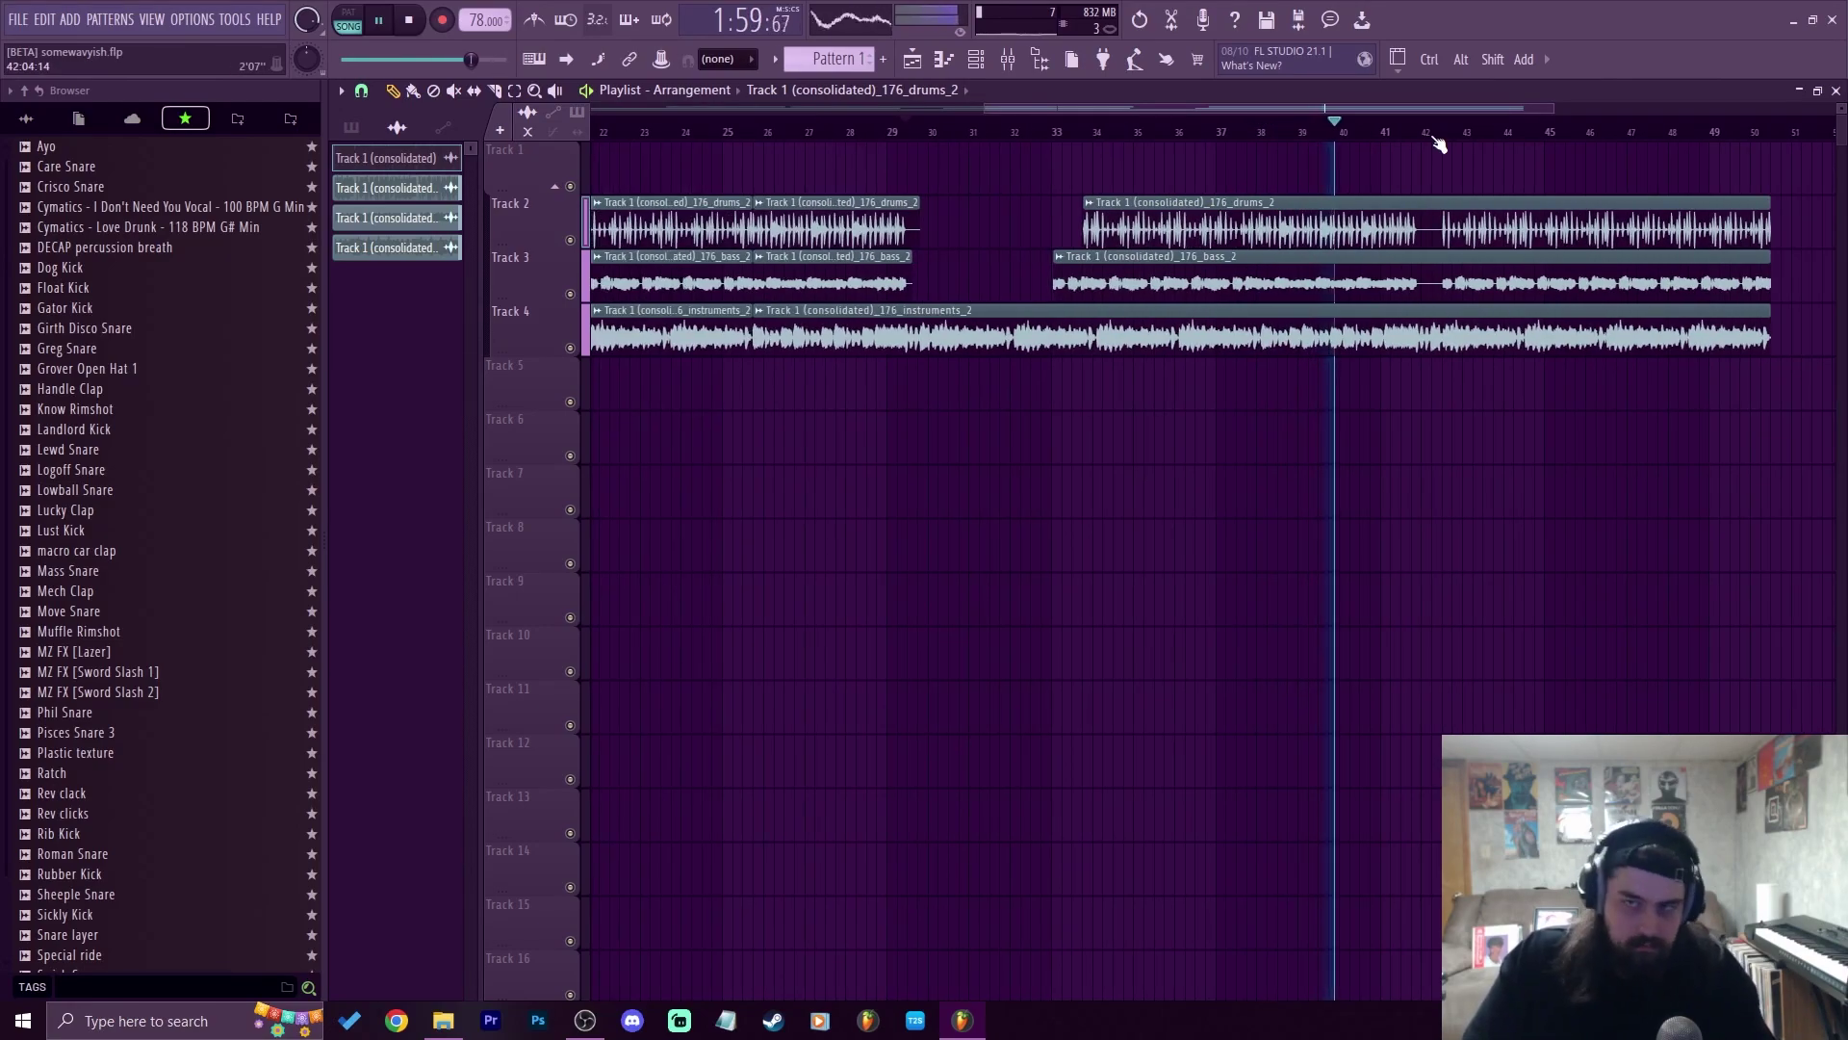
{"action": "key", "text": "space"}
{"action": "left_click_drag", "start_coordinate": [1496, 134], "coordinate": [1778, 158]}
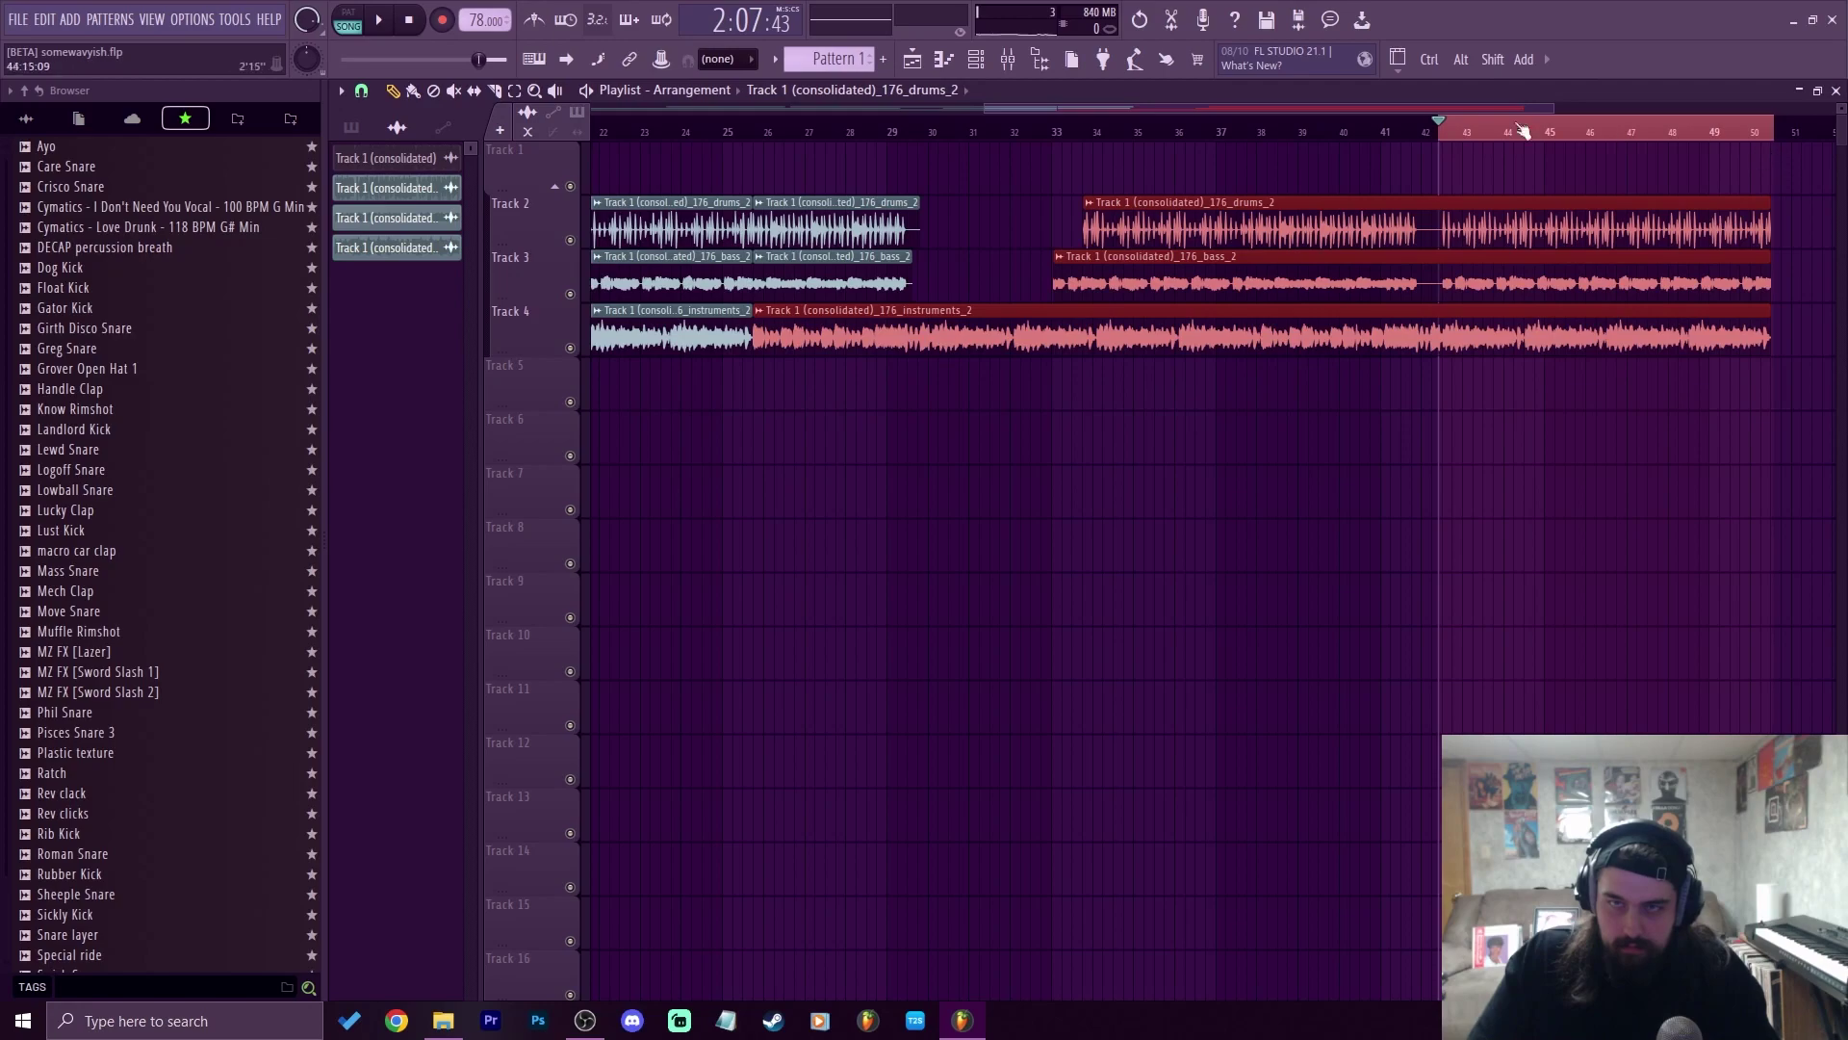
{"action": "left_click", "coordinate": [1007, 60]}
{"action": "right_click", "coordinate": [442, 554]}
{"action": "left_click", "coordinate": [491, 674]}
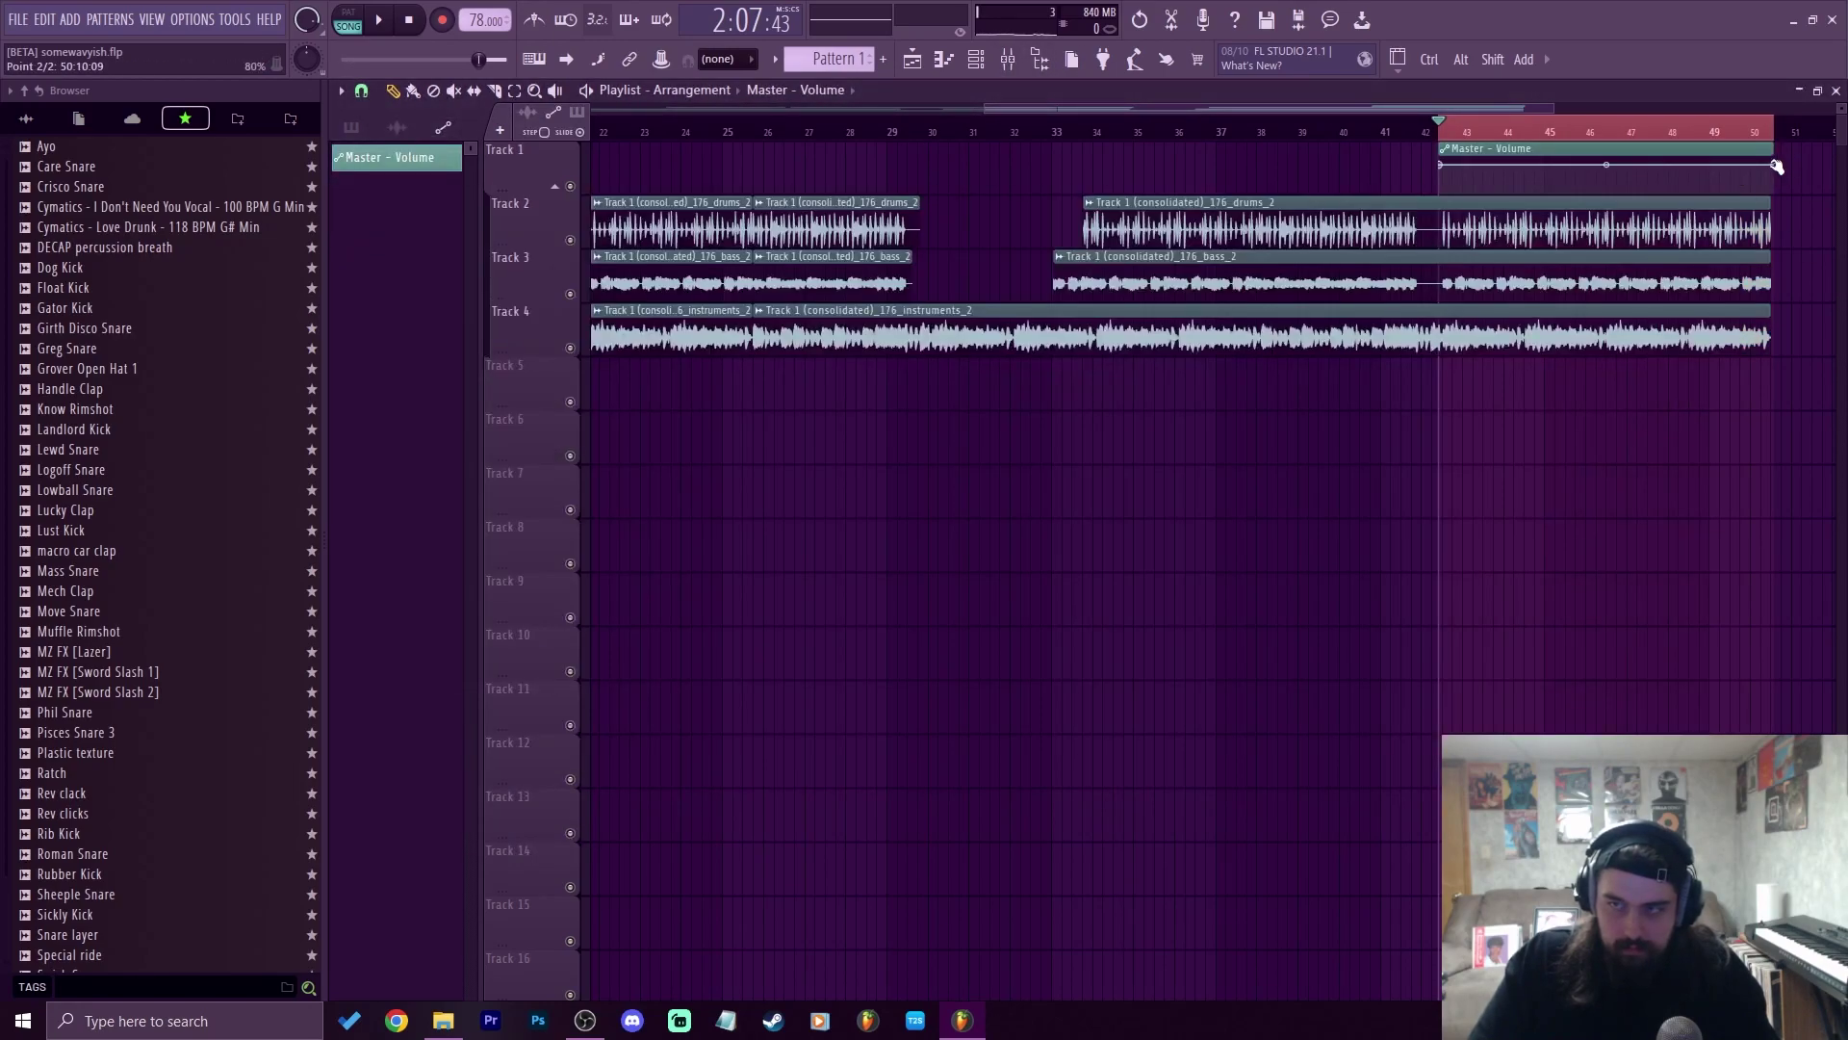
{"action": "left_click_drag", "start_coordinate": [1776, 168], "coordinate": [1778, 196]}
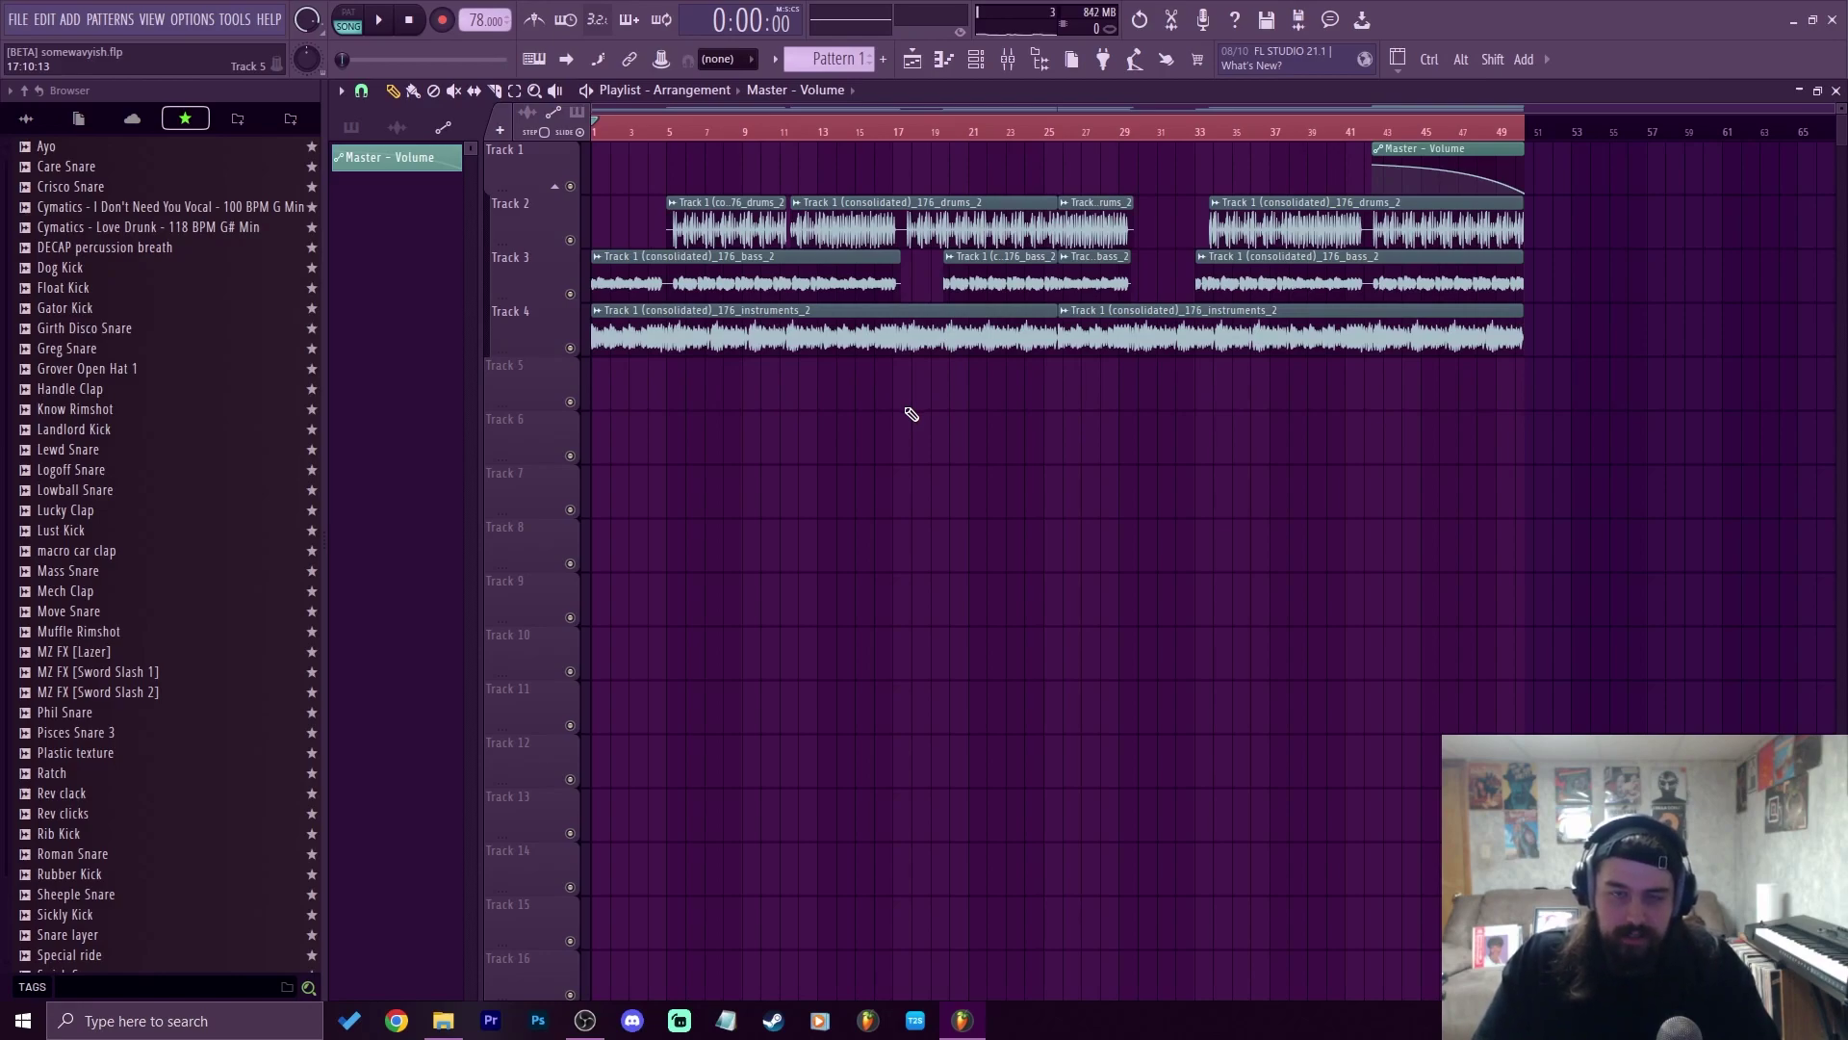
Start a new empty project
{"action": "left_click", "coordinate": [19, 20]}
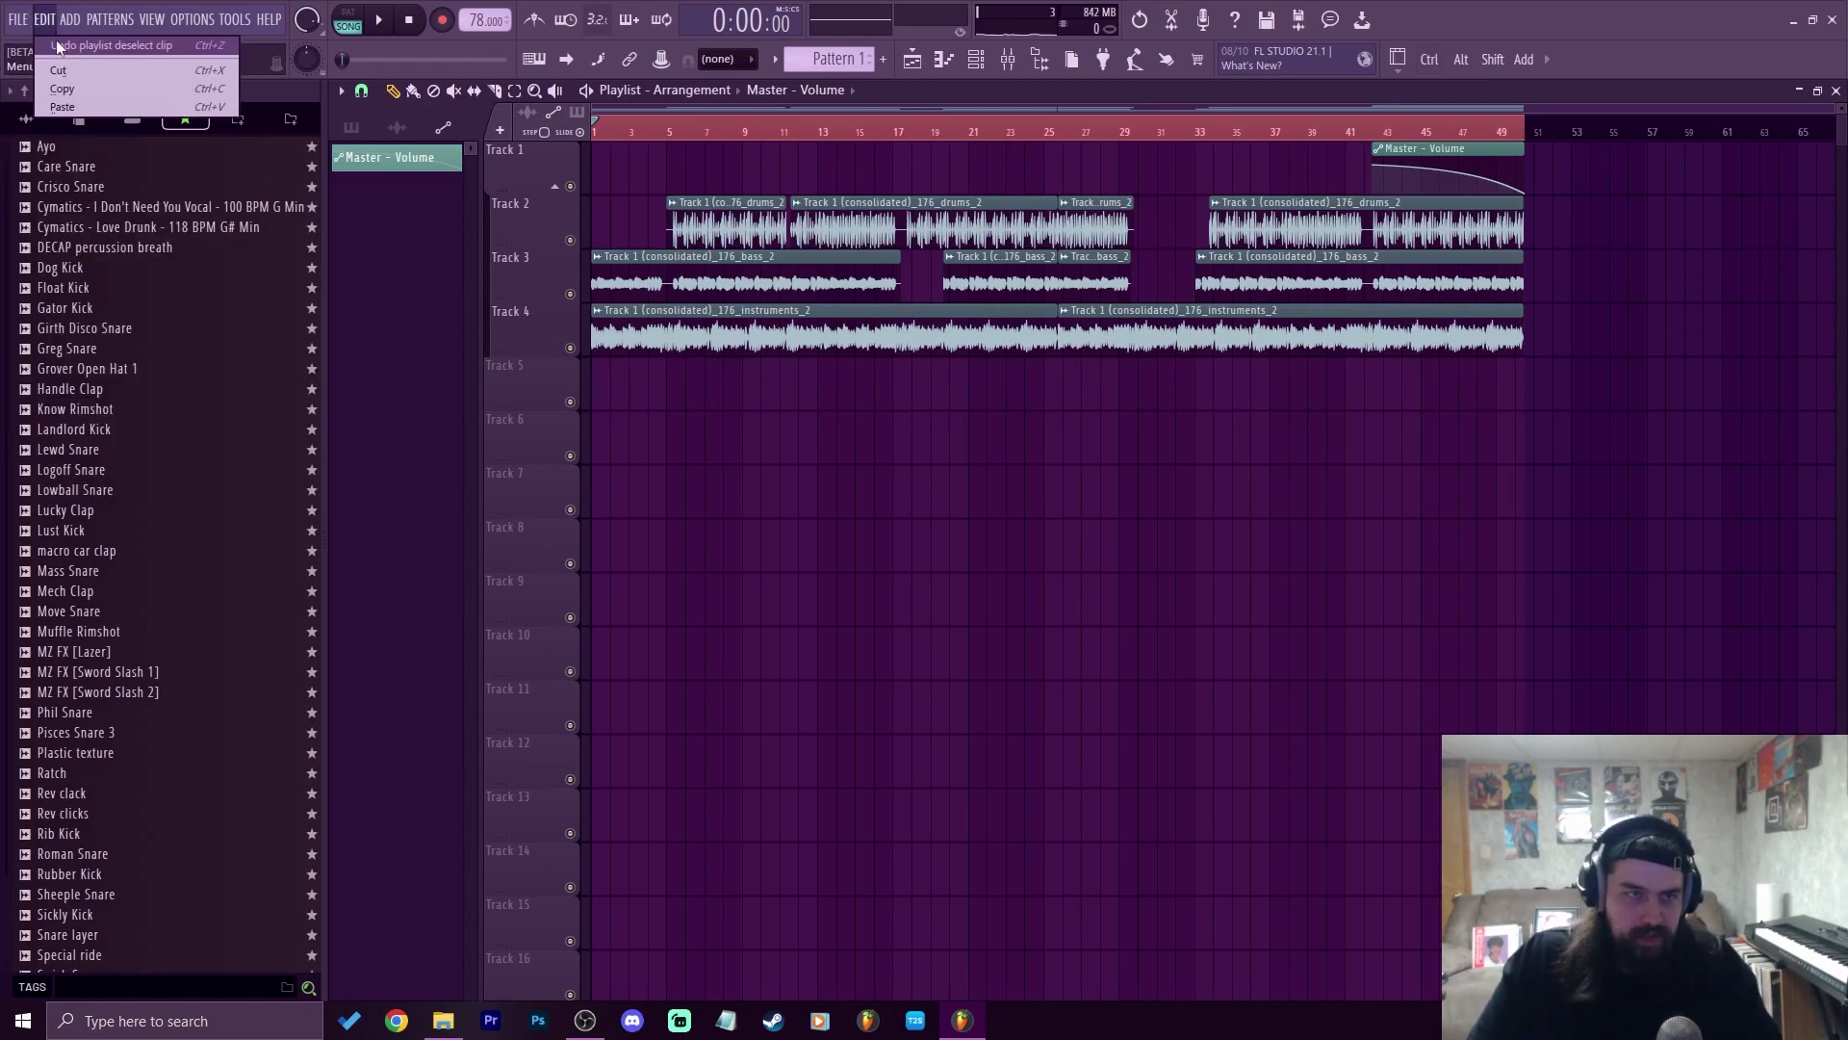
{"action": "left_click", "coordinate": [21, 44]}
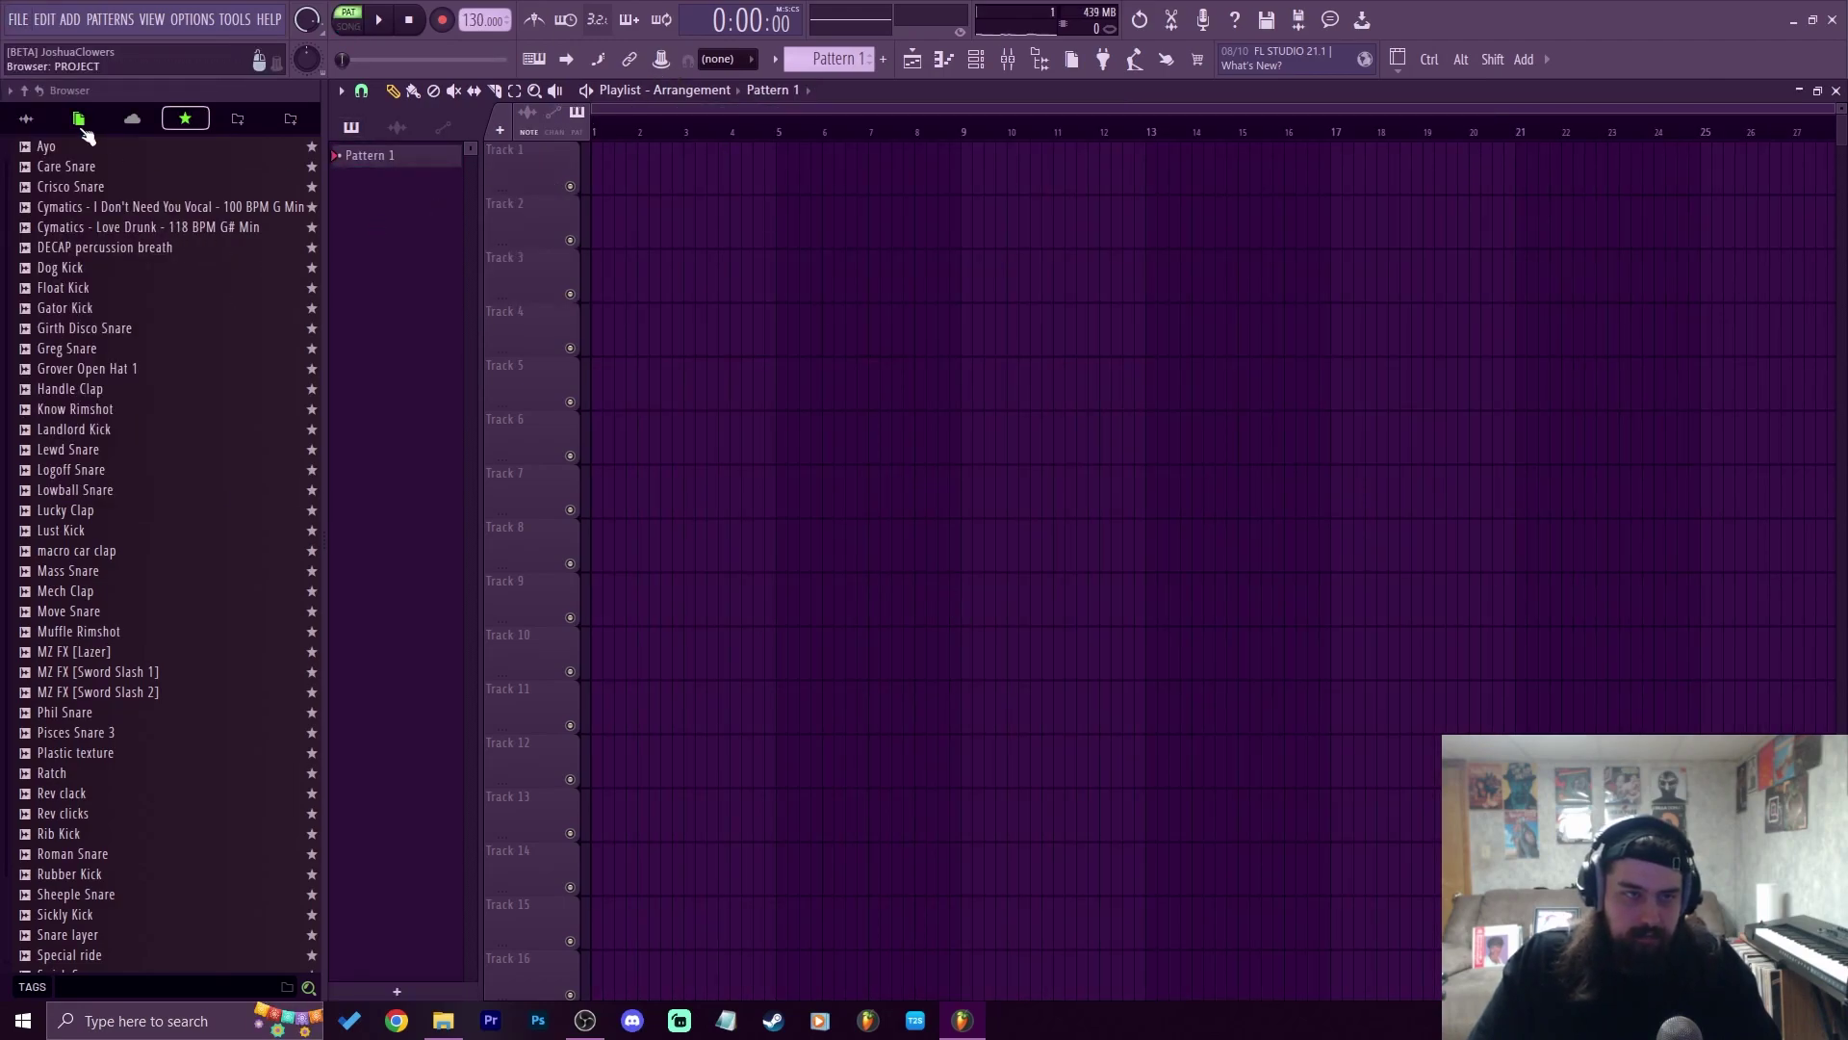
Browse the DC Melodies folder and audition several compositions, from Black Pearl through Dream Surfer
{"action": "left_click", "coordinate": [241, 120]}
{"action": "scroll", "coordinate": [131, 282], "scroll_direction": "up", "scroll_amount": 15}
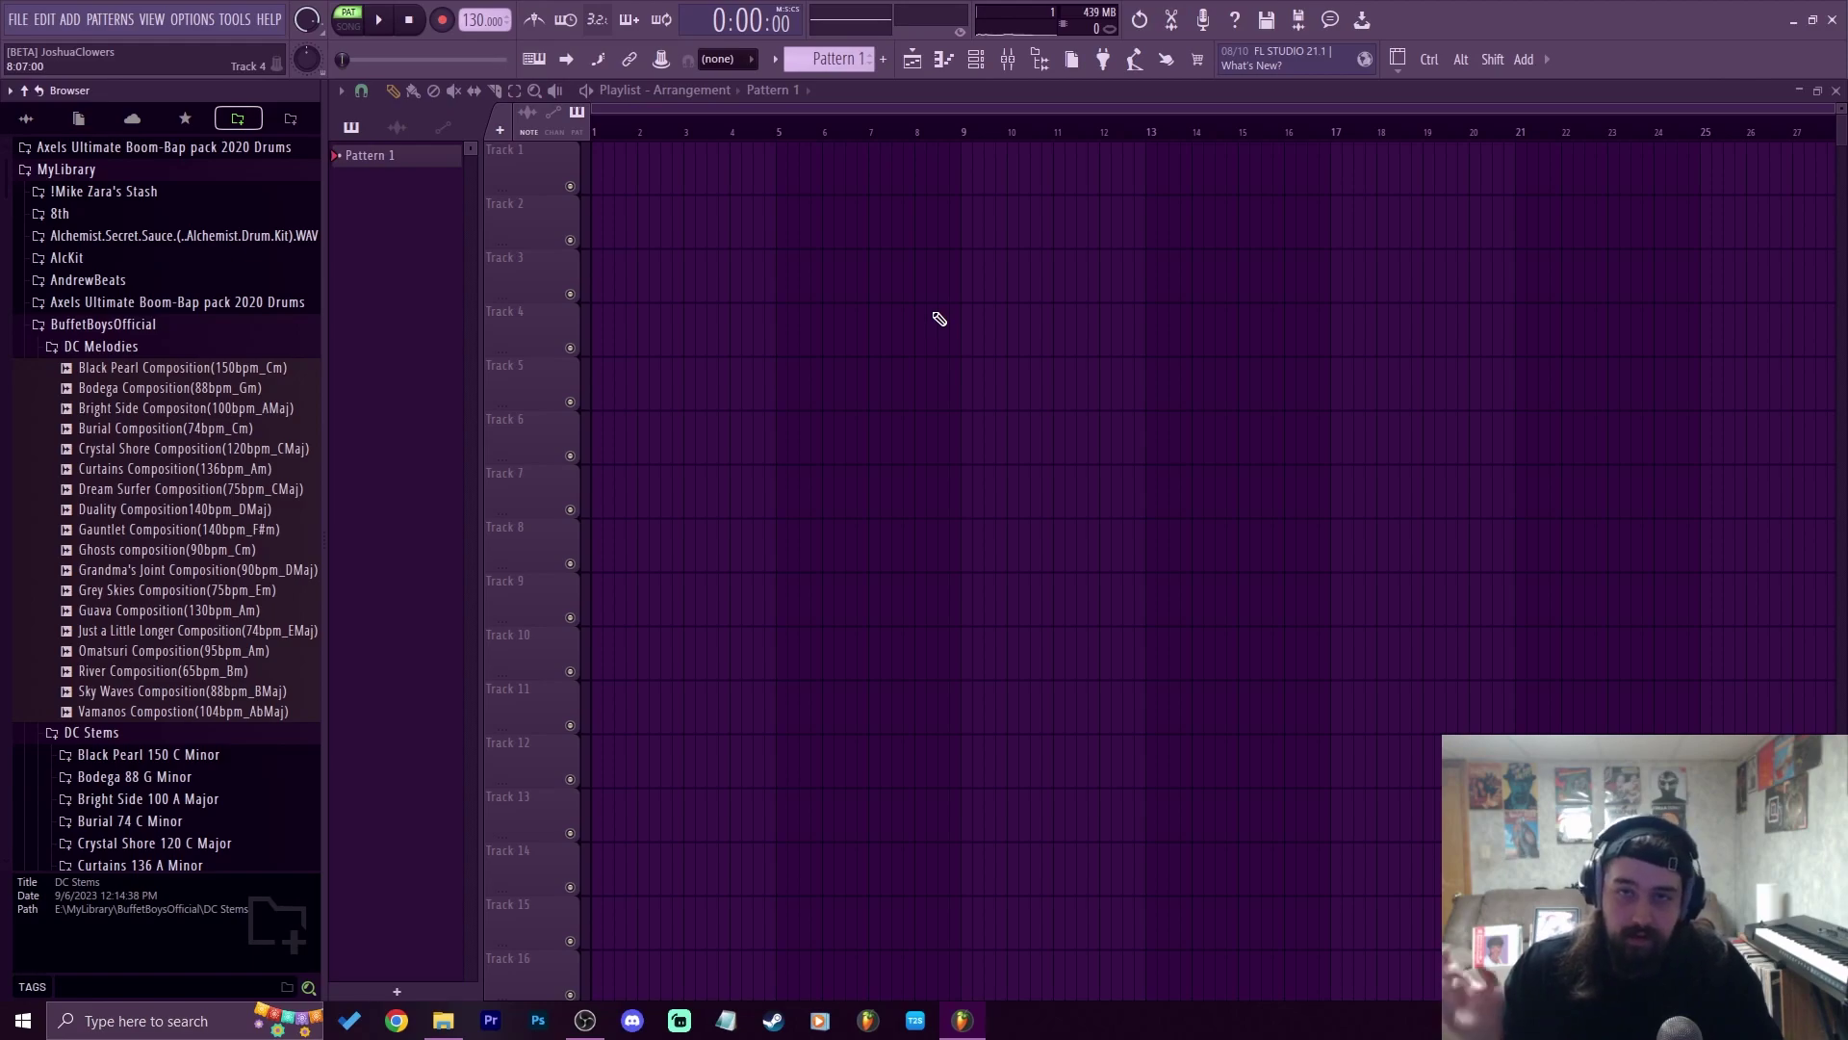
{"action": "scroll", "coordinate": [182, 518], "scroll_direction": "down", "scroll_amount": 2}
{"action": "scroll", "coordinate": [195, 519], "scroll_direction": "up", "scroll_amount": 2}
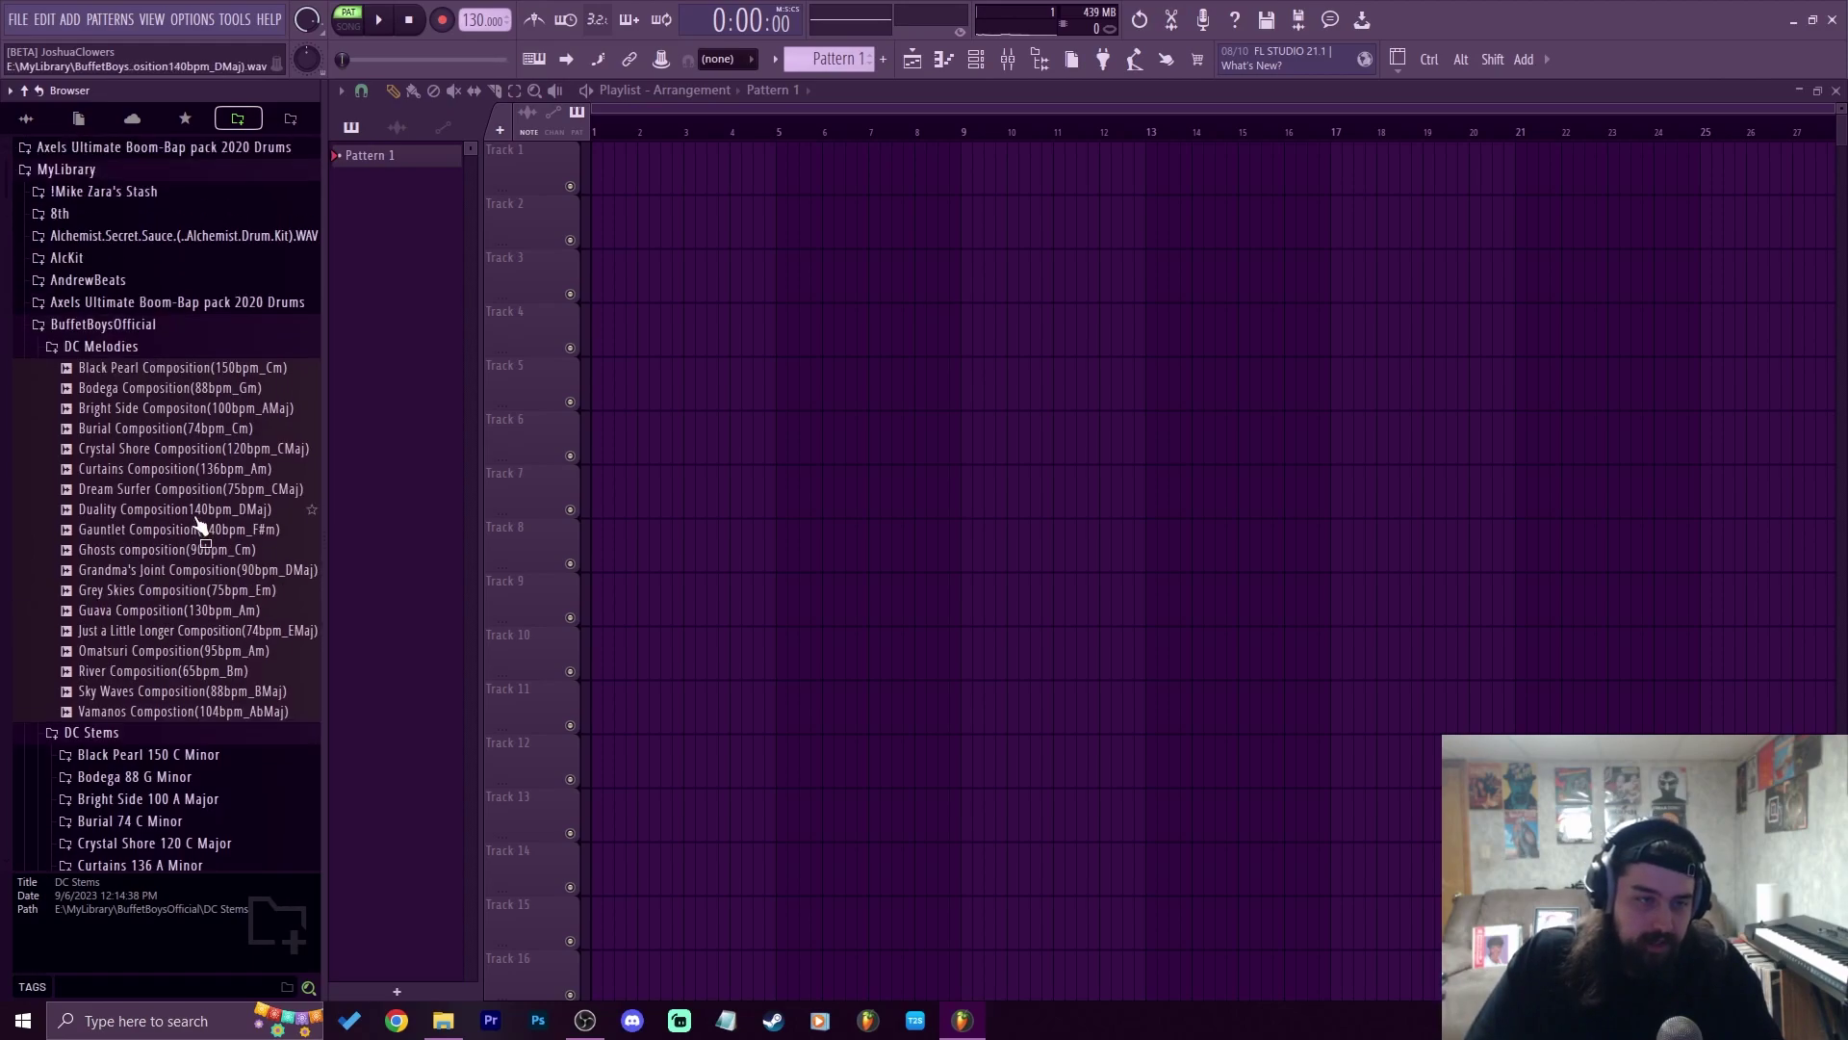
{"action": "left_click", "coordinate": [159, 369]}
{"action": "left_click", "coordinate": [140, 390]}
{"action": "left_click", "coordinate": [158, 412]}
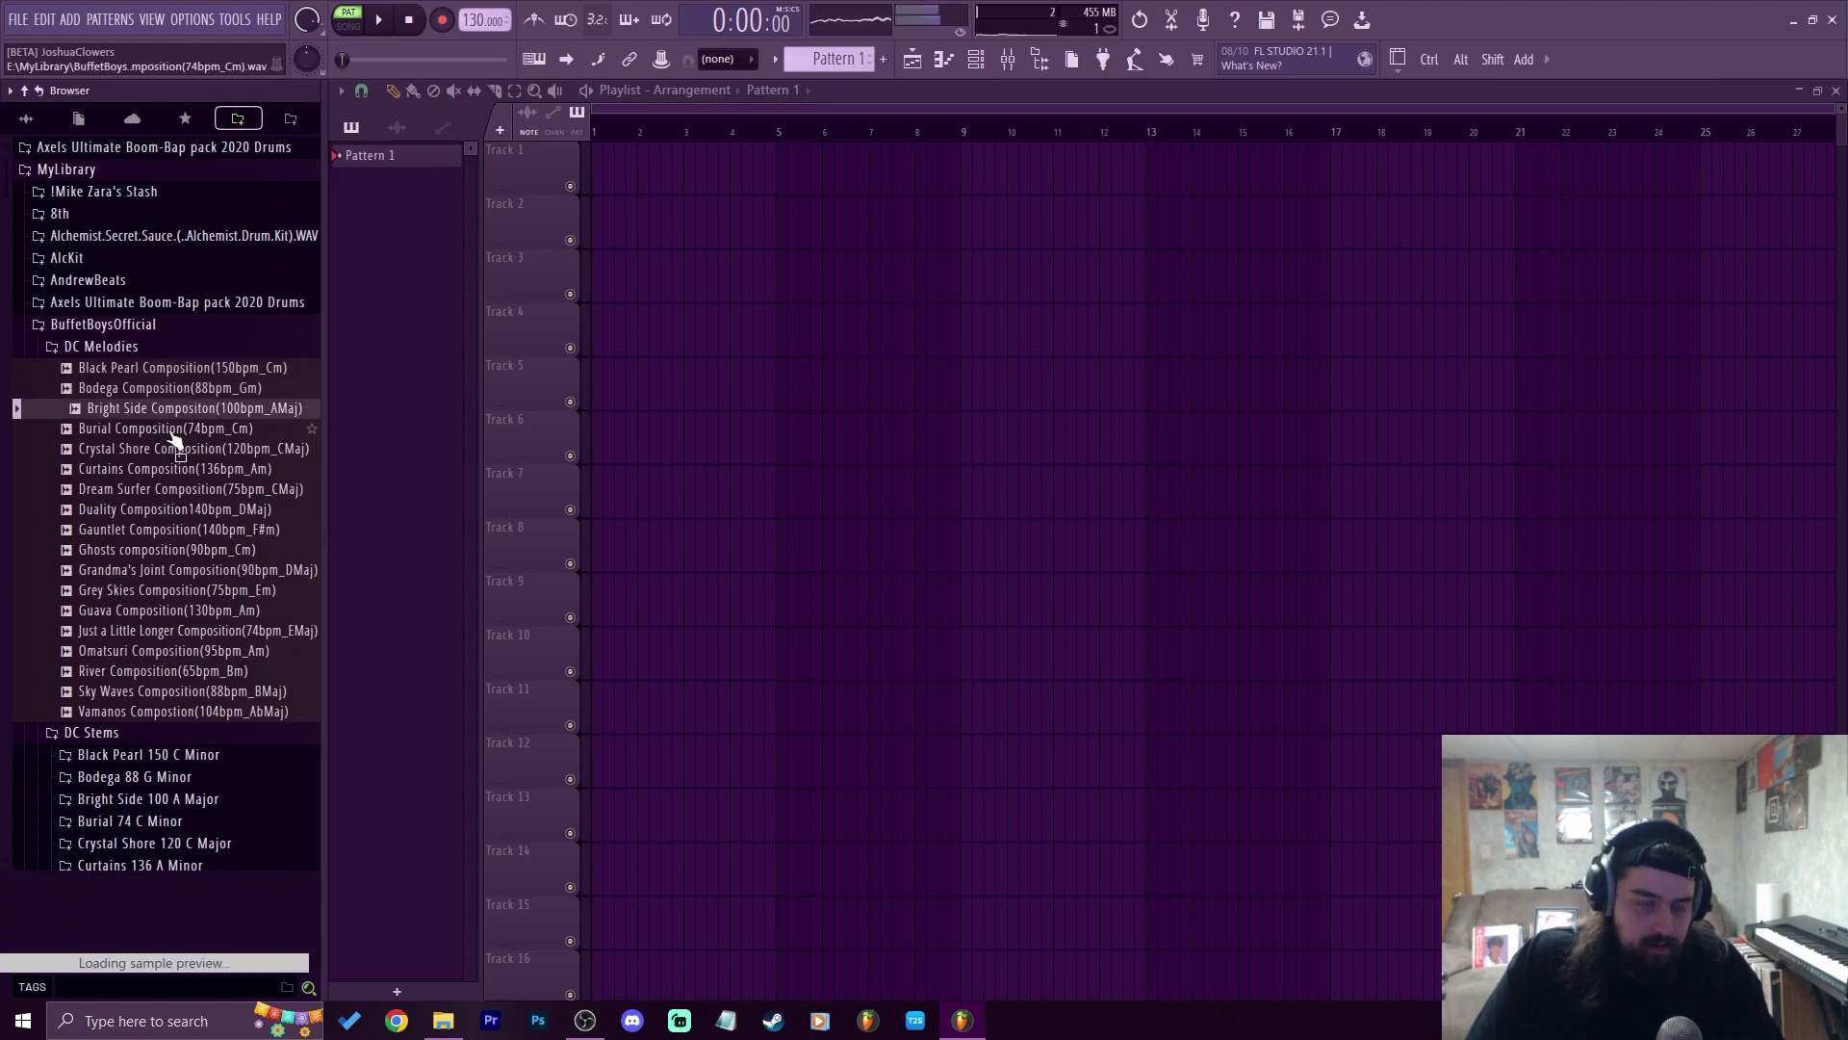
{"action": "left_click", "coordinate": [171, 432]}
{"action": "left_click", "coordinate": [172, 470]}
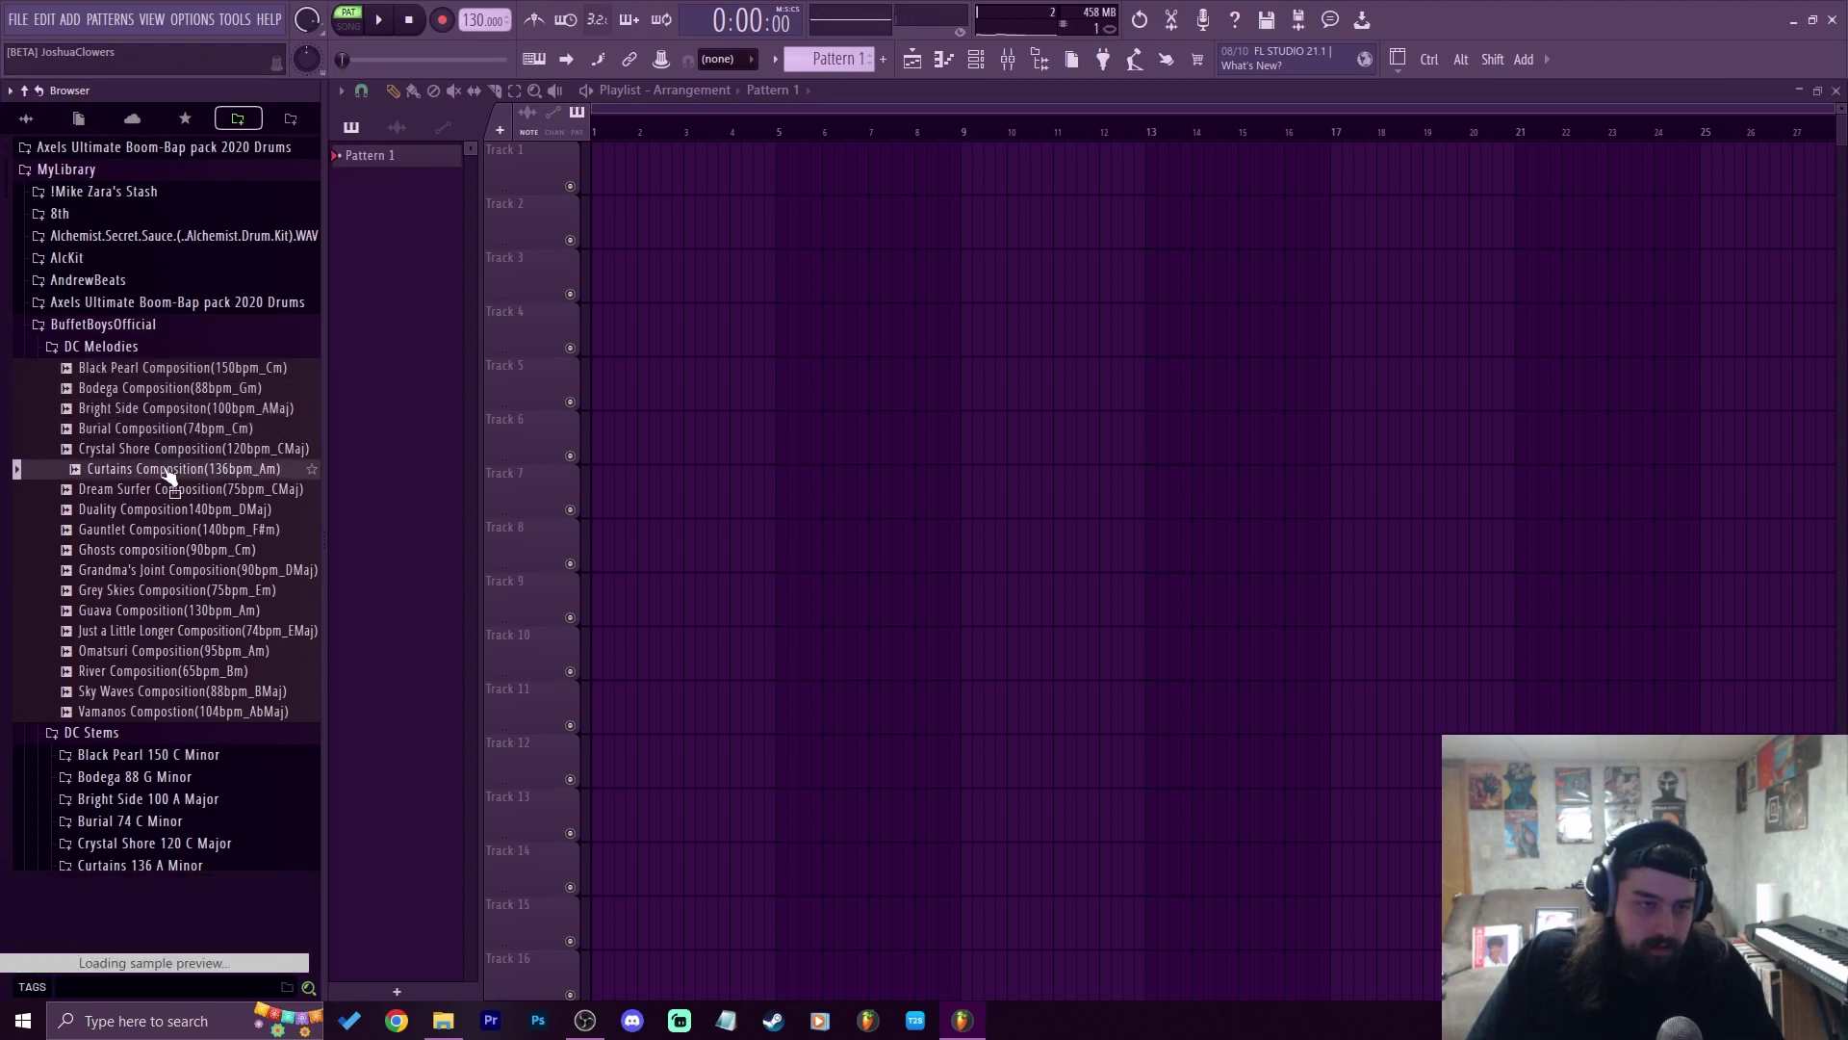
{"action": "left_click", "coordinate": [160, 490]}
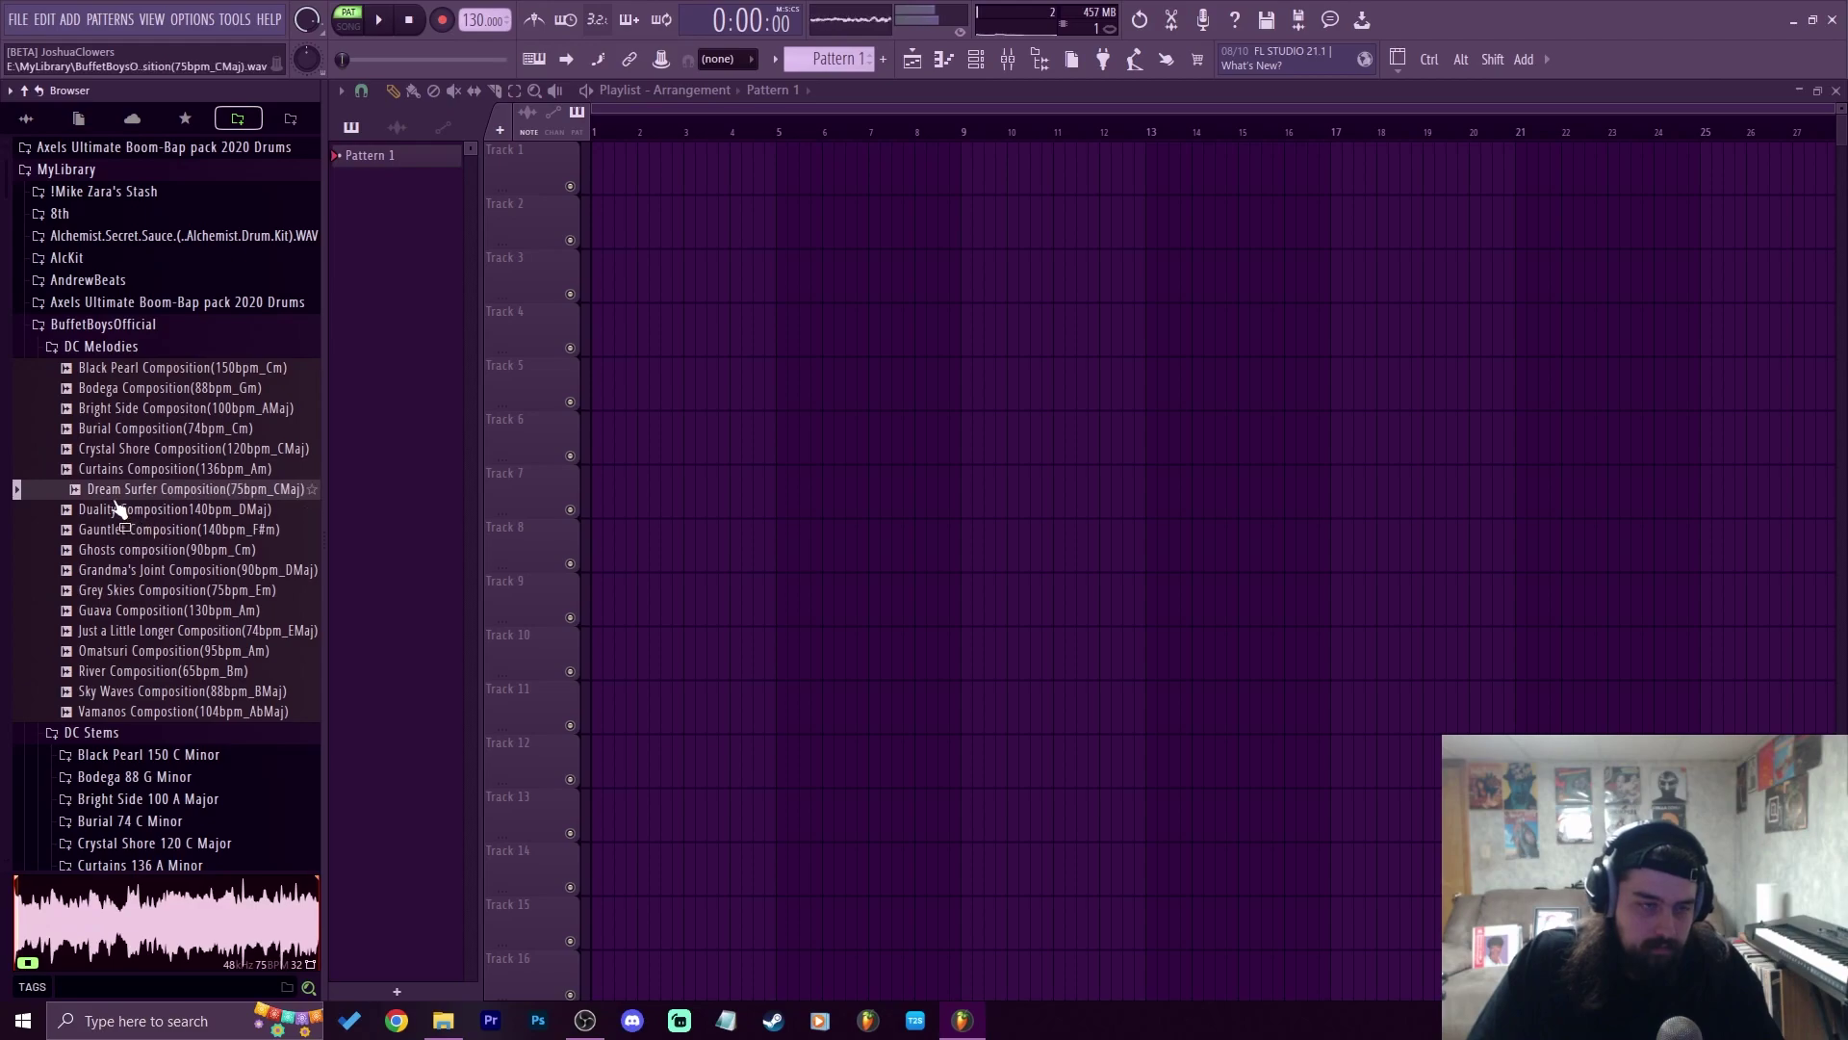
Place Dream Surfer Composition(75bpm_CMaj) on Track 1 at bar 1, set the tempo to 75 BPM, and play the clip
{"action": "left_click_drag", "start_coordinate": [146, 492], "coordinate": [593, 175]}
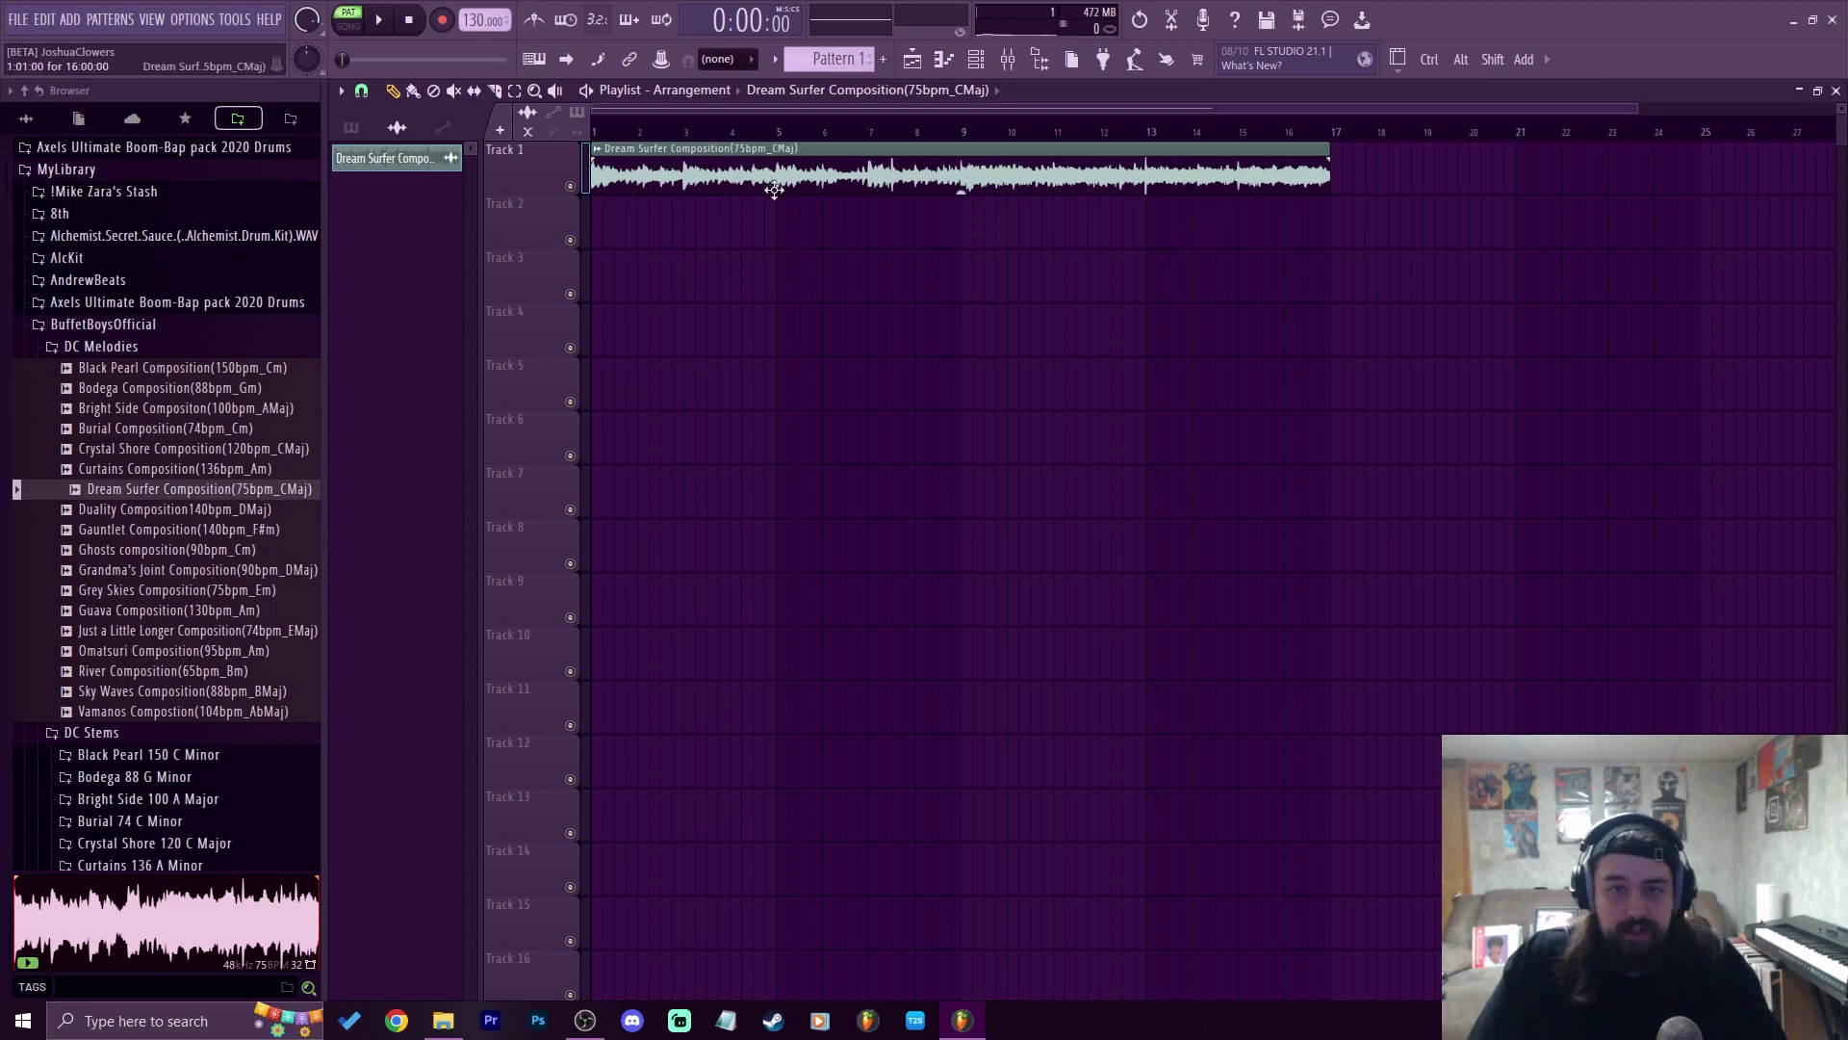
{"action": "left_click_drag", "start_coordinate": [474, 20], "coordinate": [474, 72]}
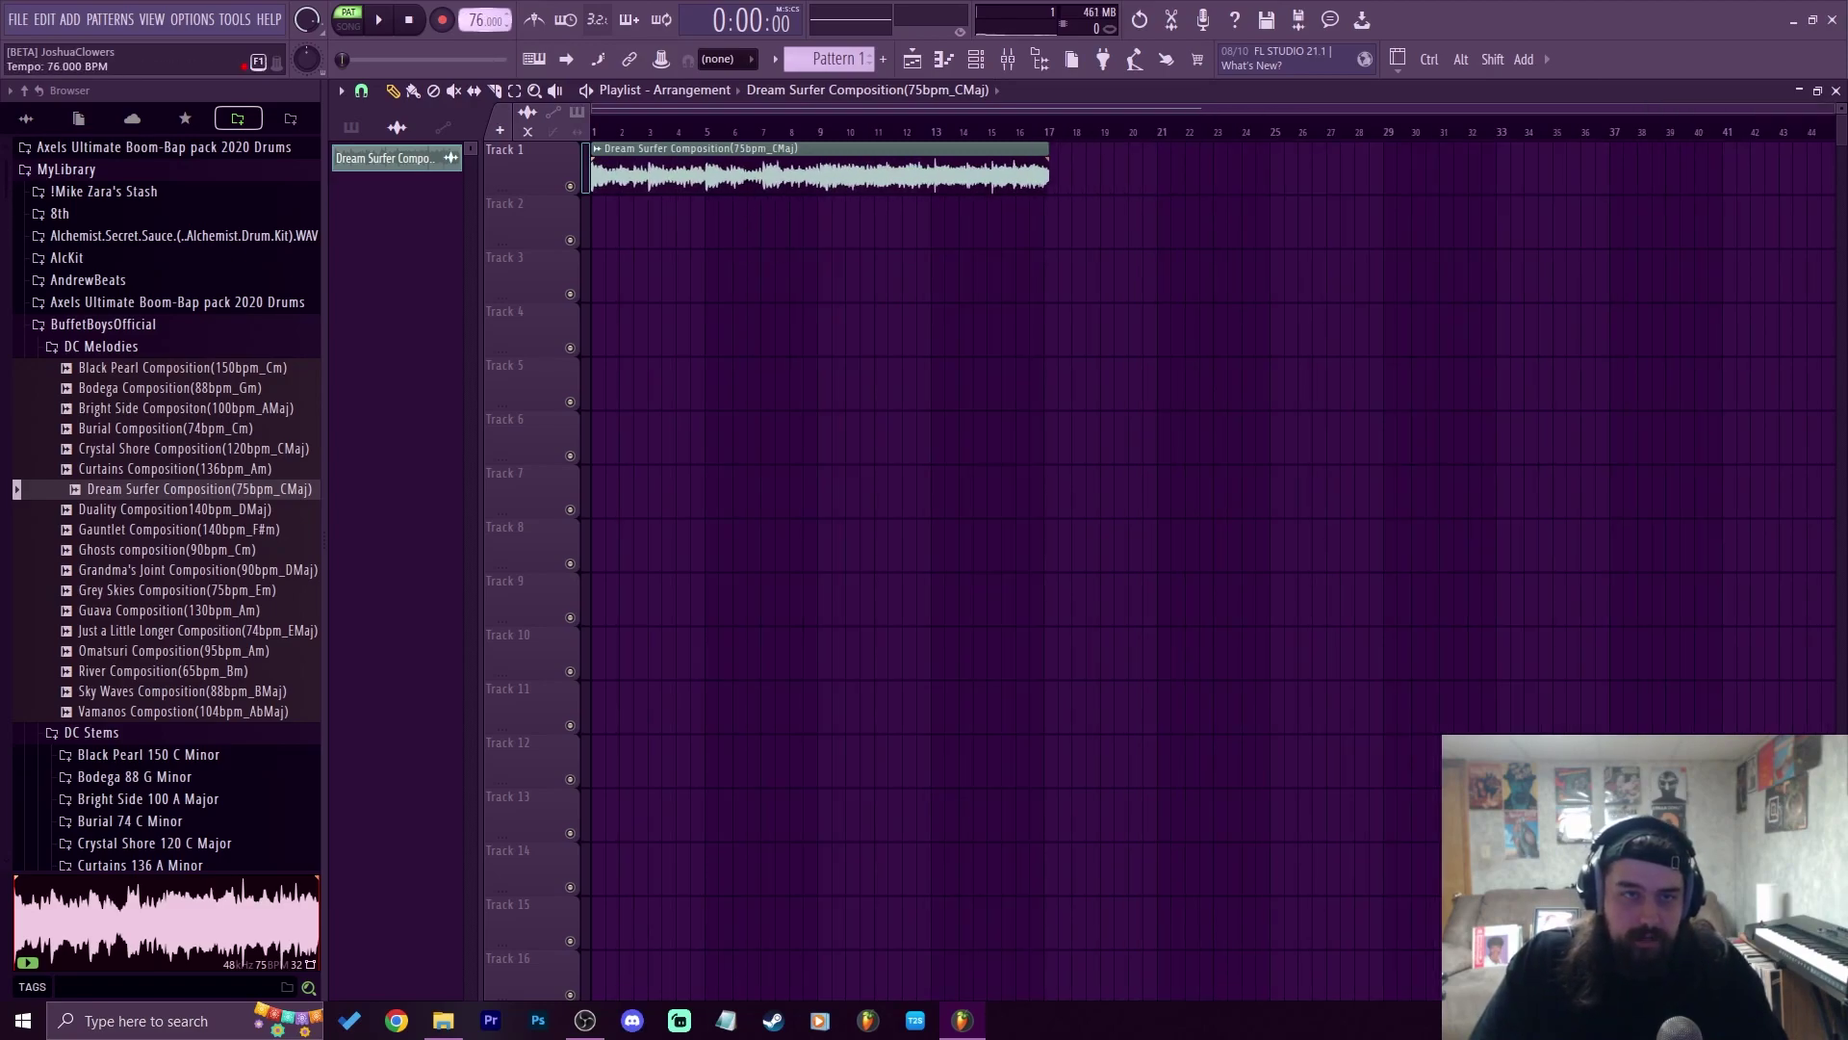
{"action": "key", "text": "space"}
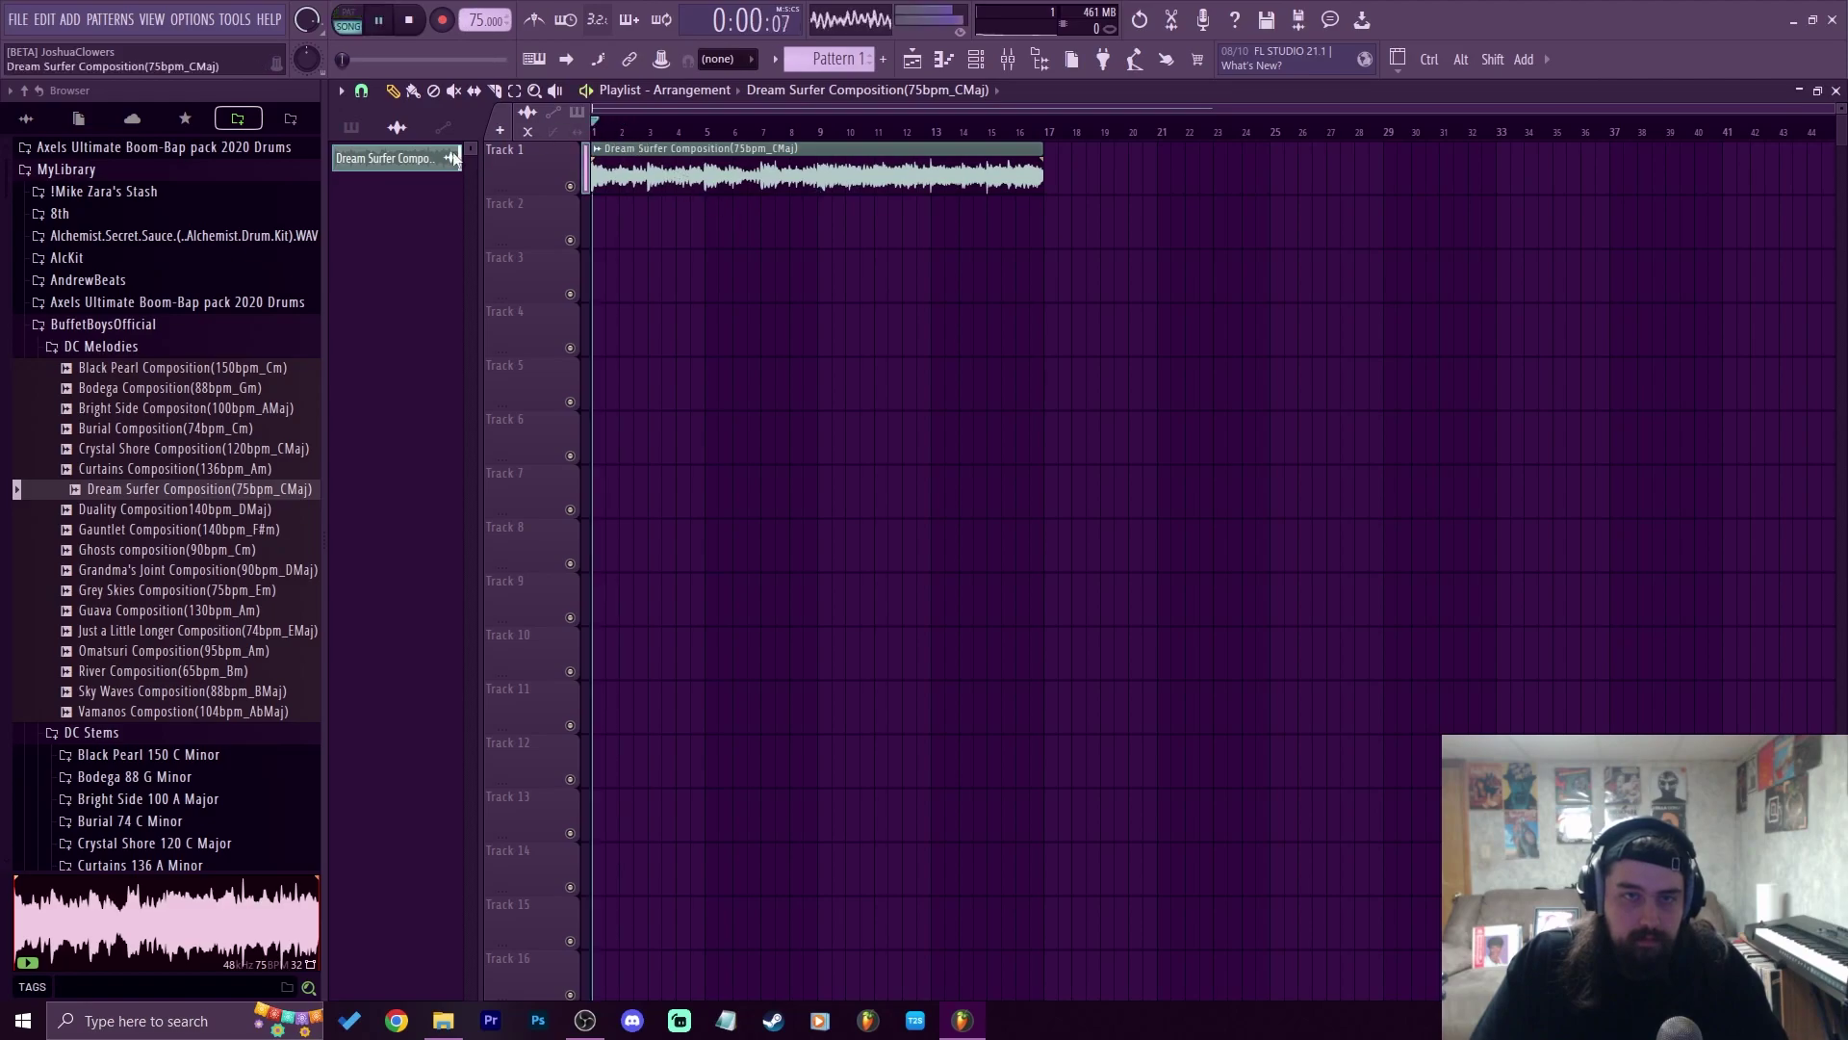
{"action": "double_click", "coordinate": [642, 147]}
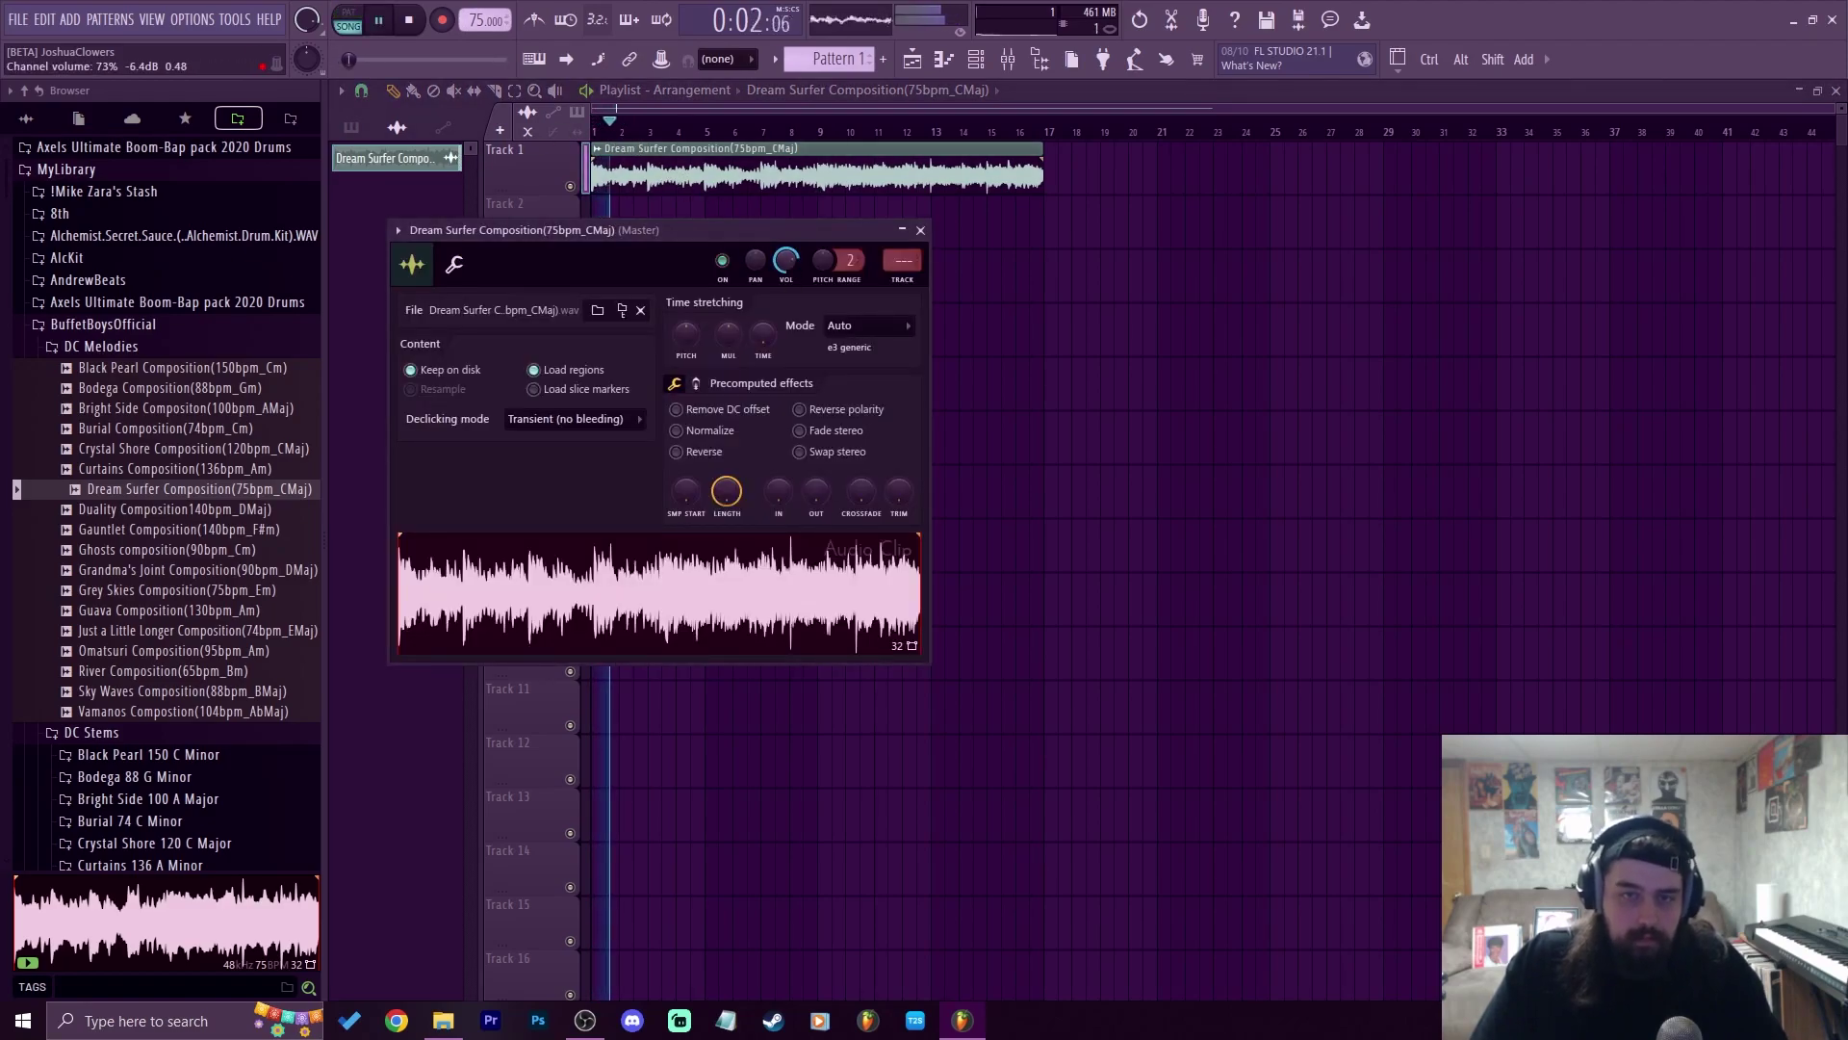
{"action": "key", "text": "Escape"}
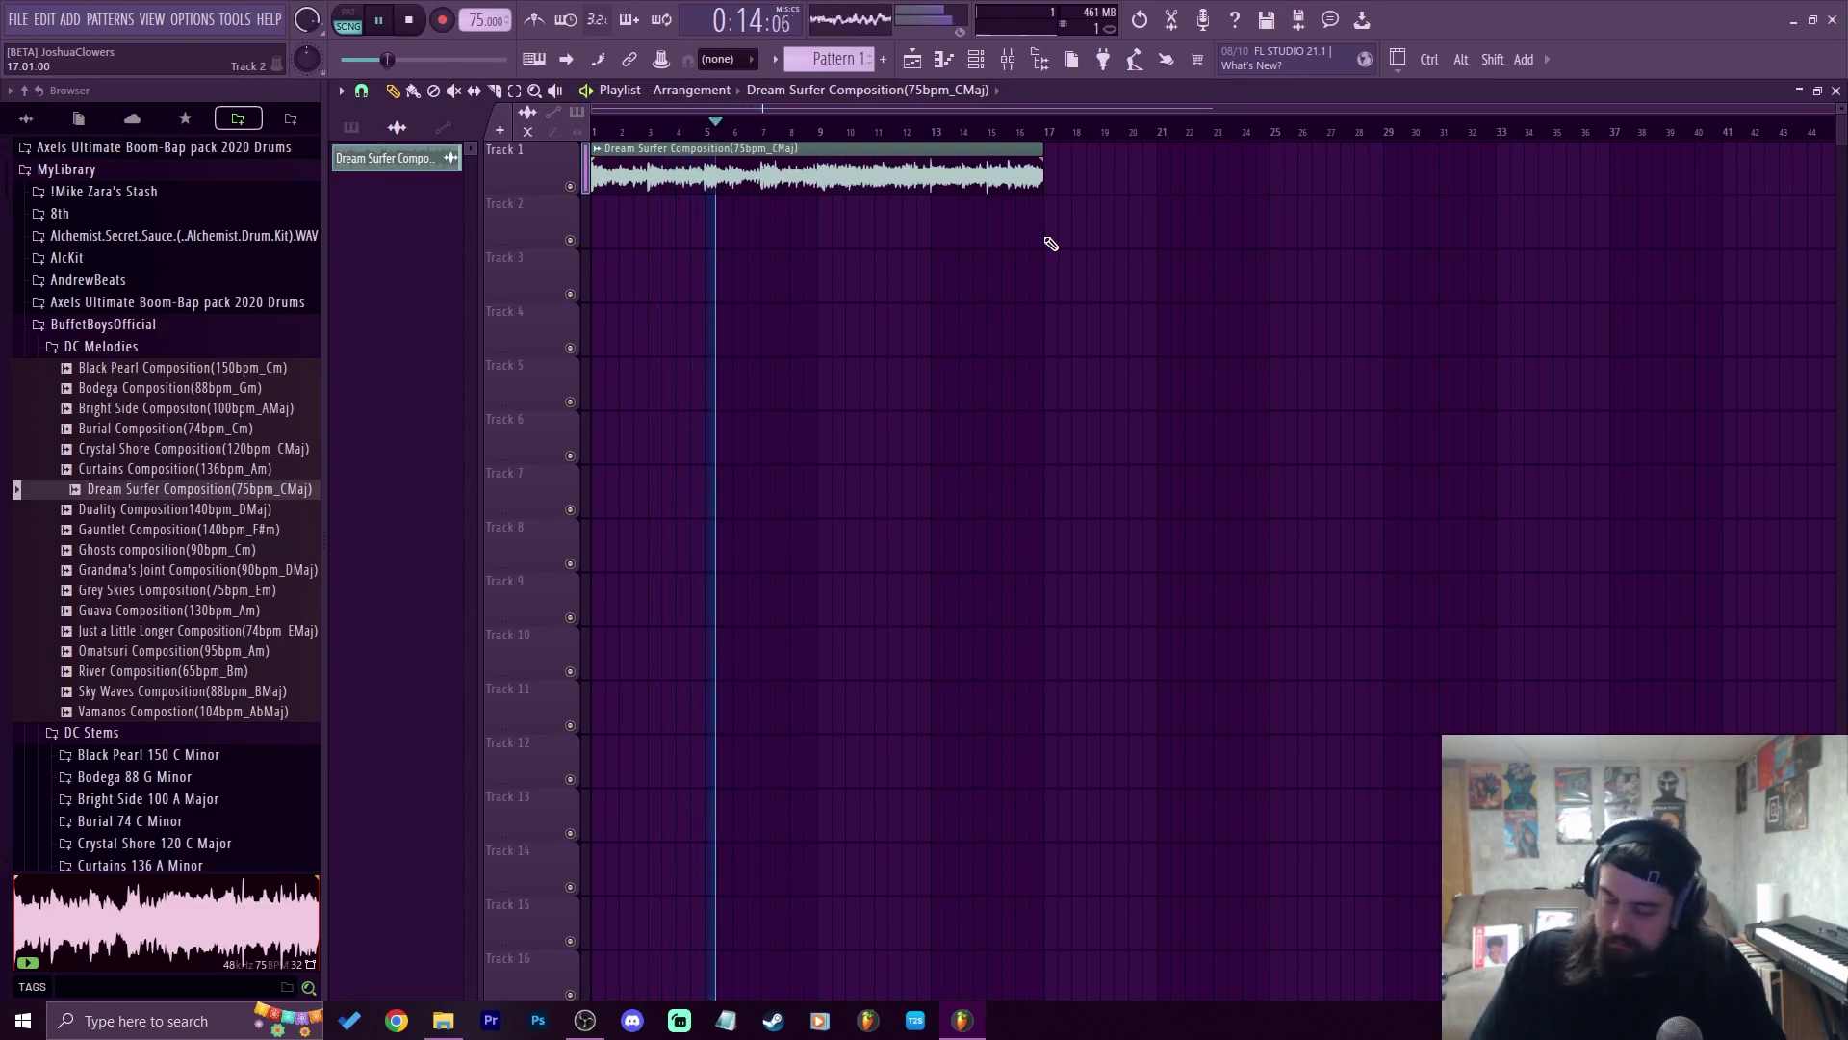
{"action": "key", "text": "space"}
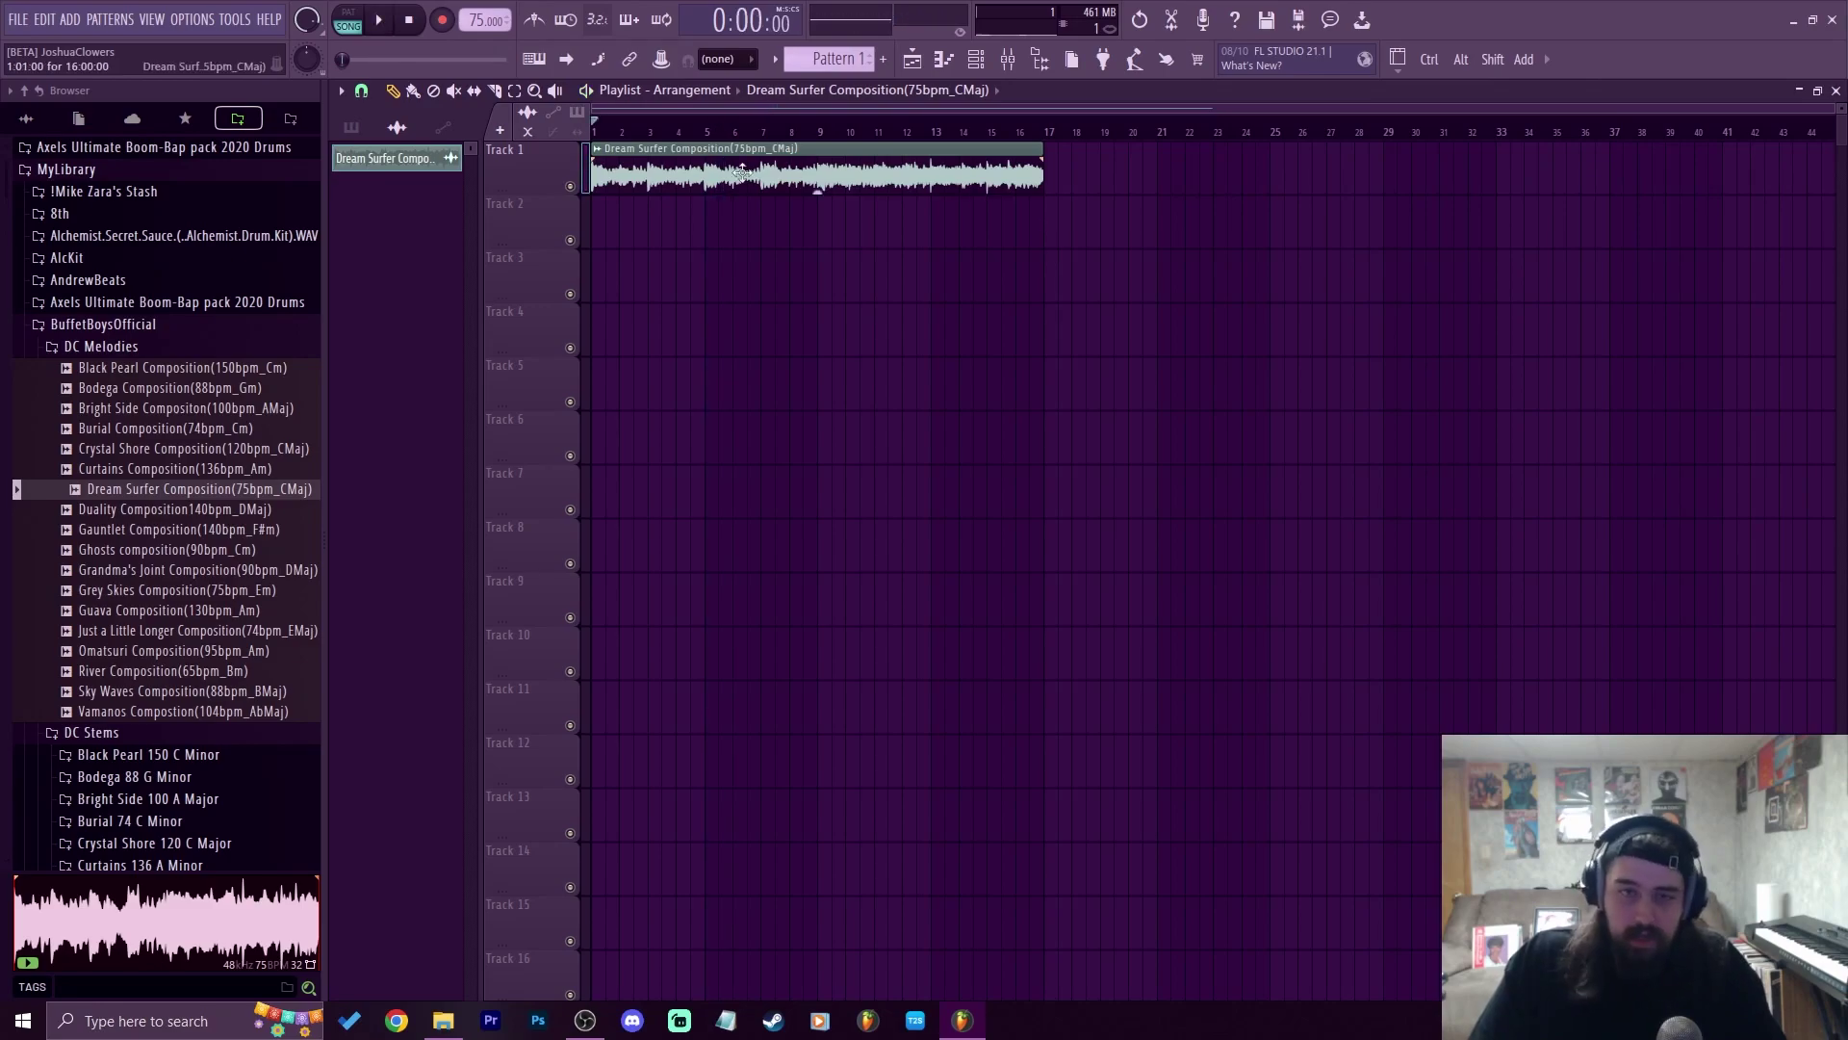
Extract the drums, bass and instruments stems from the Dream Surfer clip, without vocals and muting the source track
{"action": "right_click", "coordinate": [595, 161]}
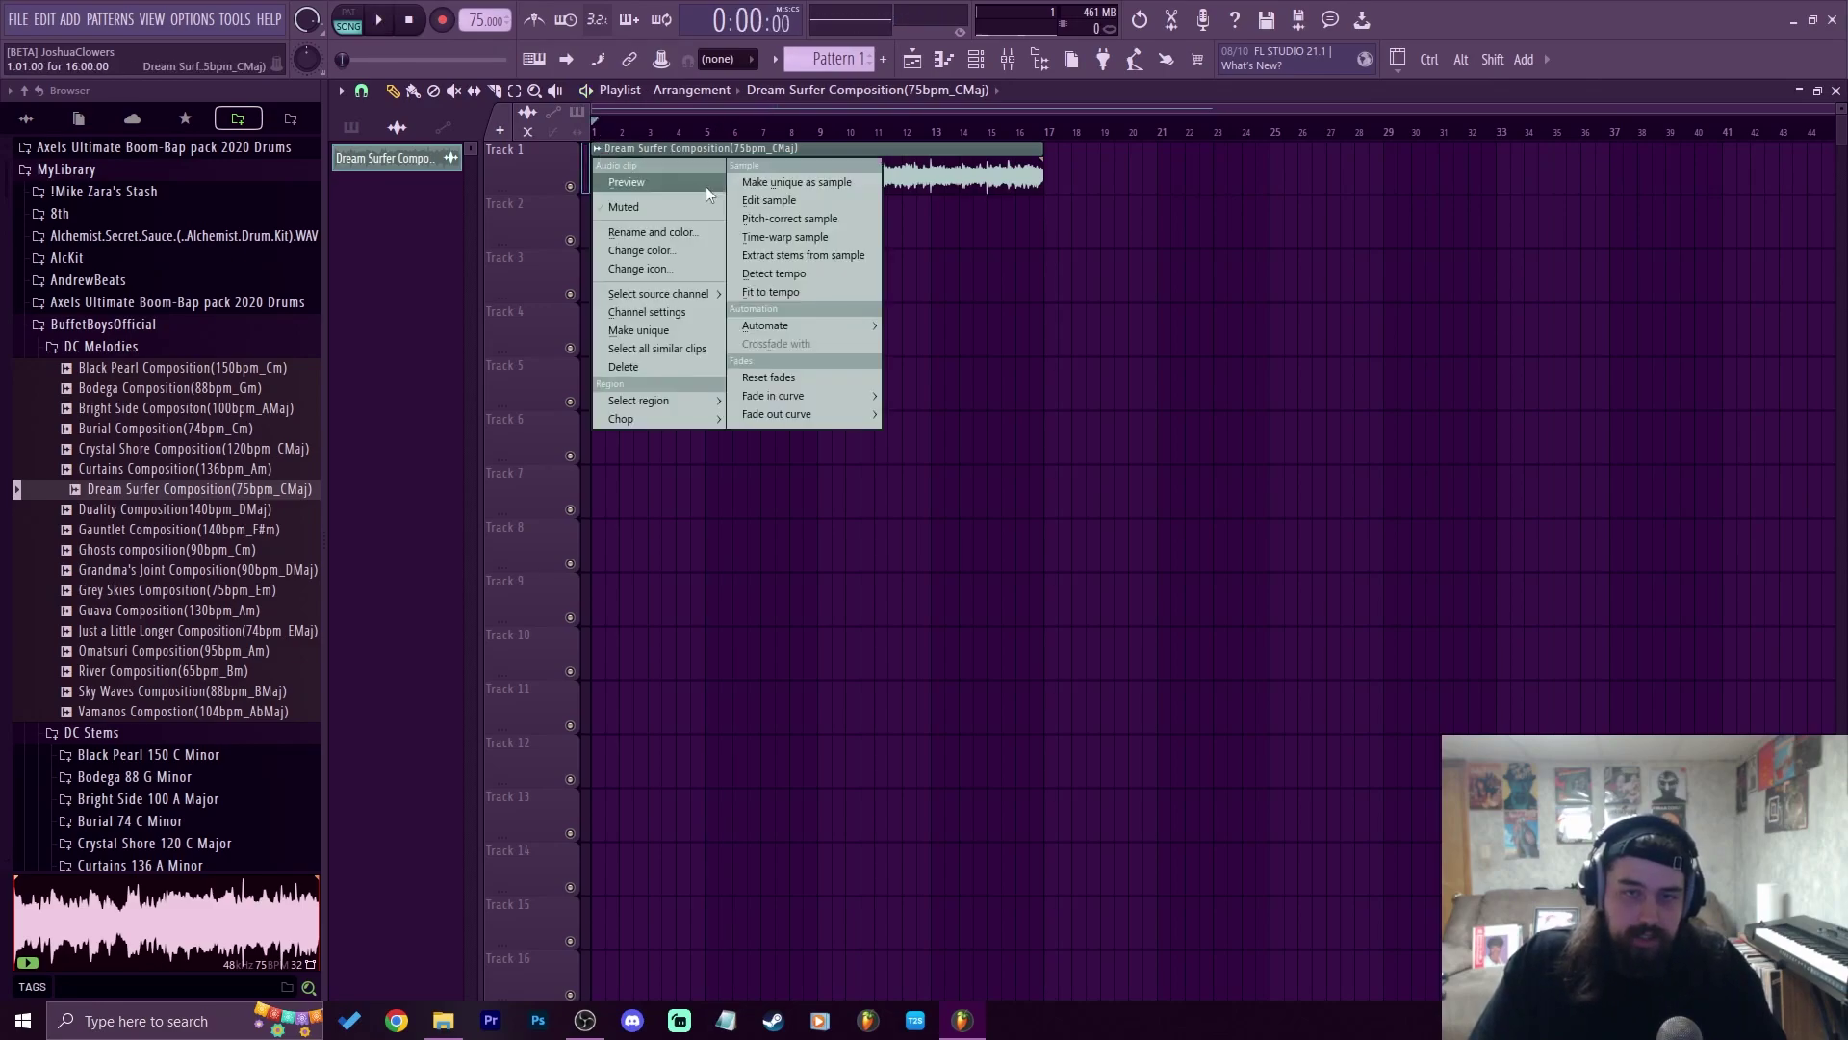
{"action": "left_click", "coordinate": [785, 255]}
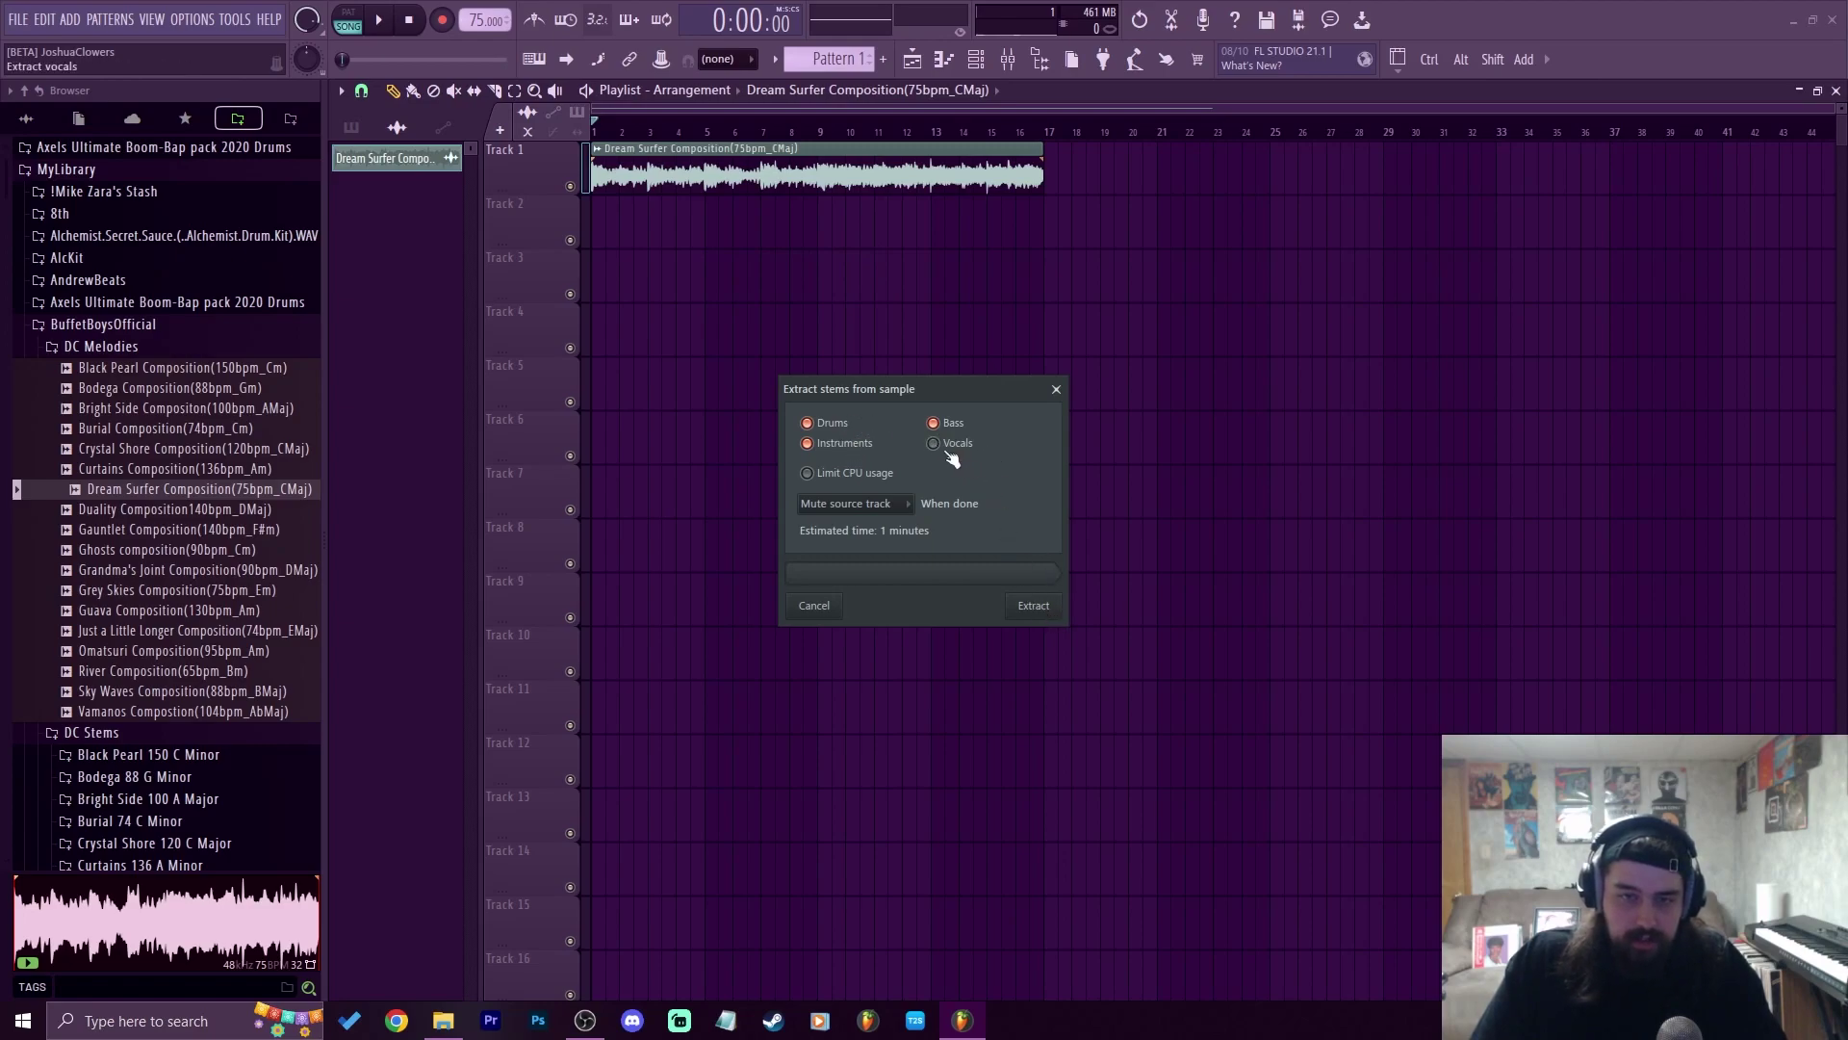
{"action": "left_click", "coordinate": [1032, 607]}
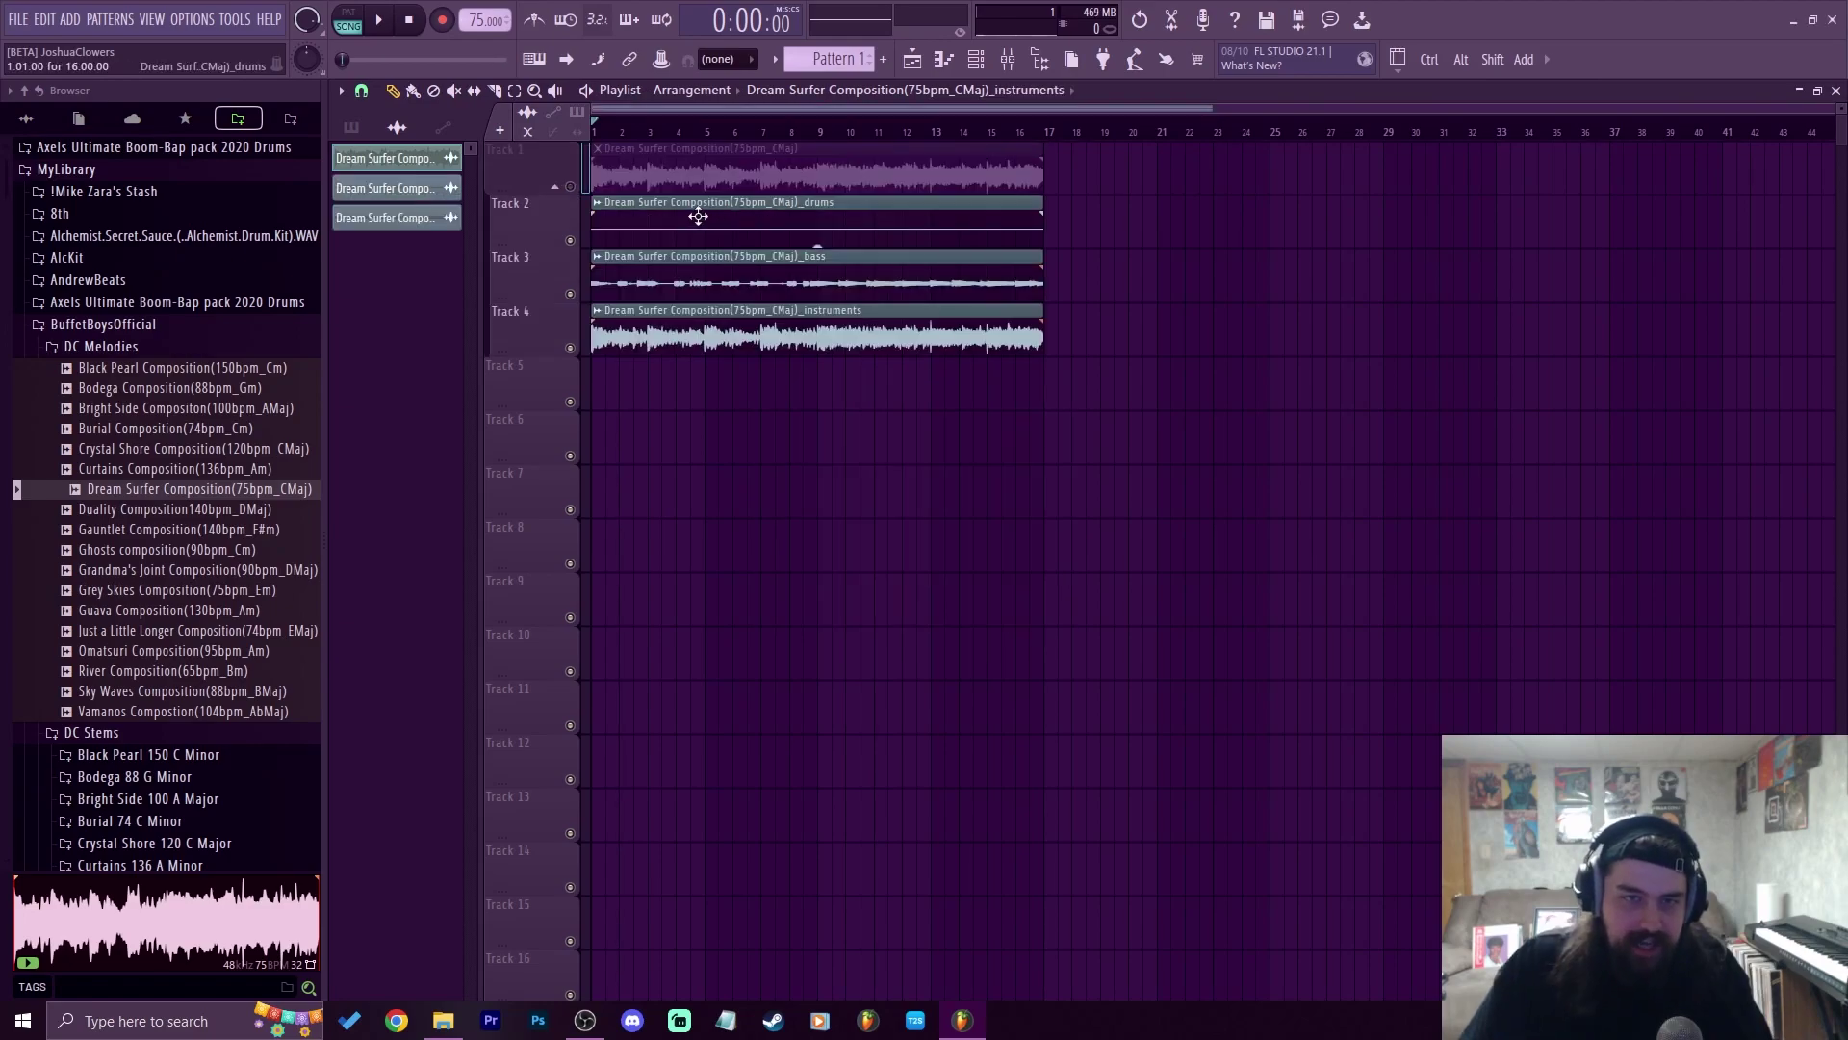
Delete the drums stem clip from Track 2 and play the remaining bass and instruments stems
{"action": "right_click", "coordinate": [749, 219]}
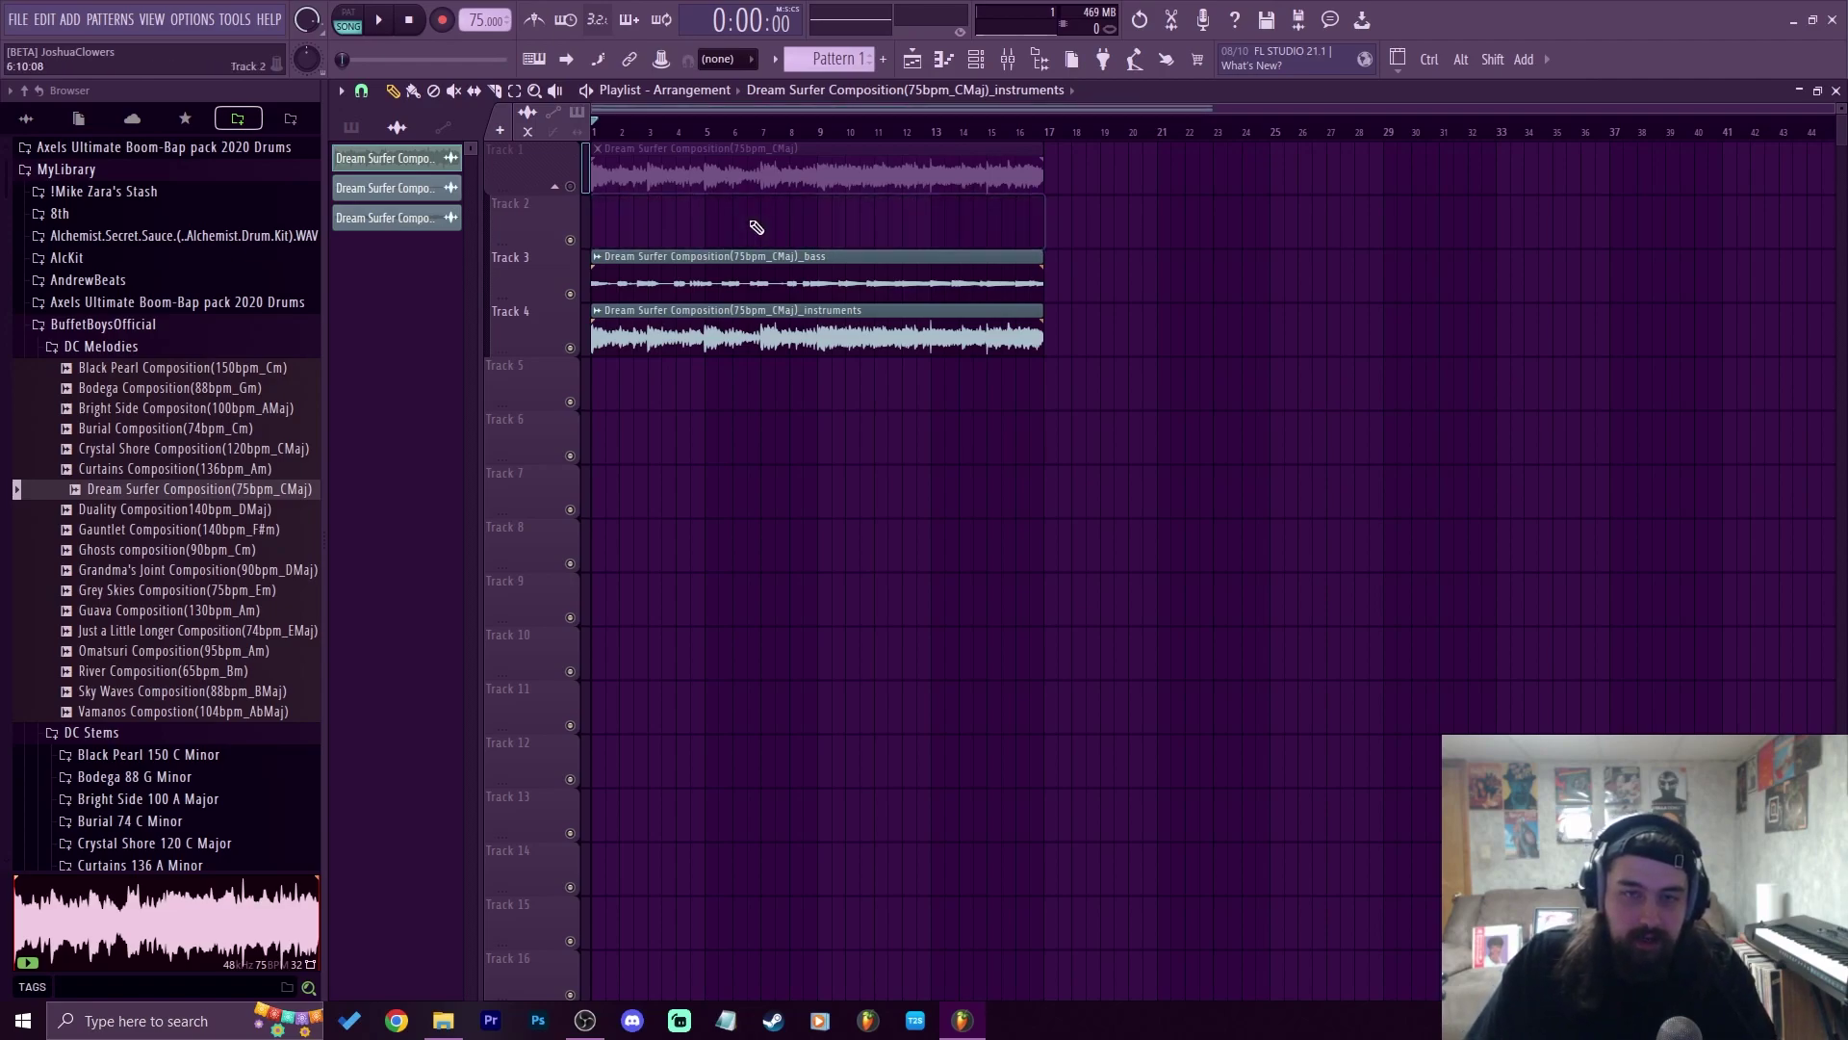
{"action": "key", "text": "ctrl+z"}
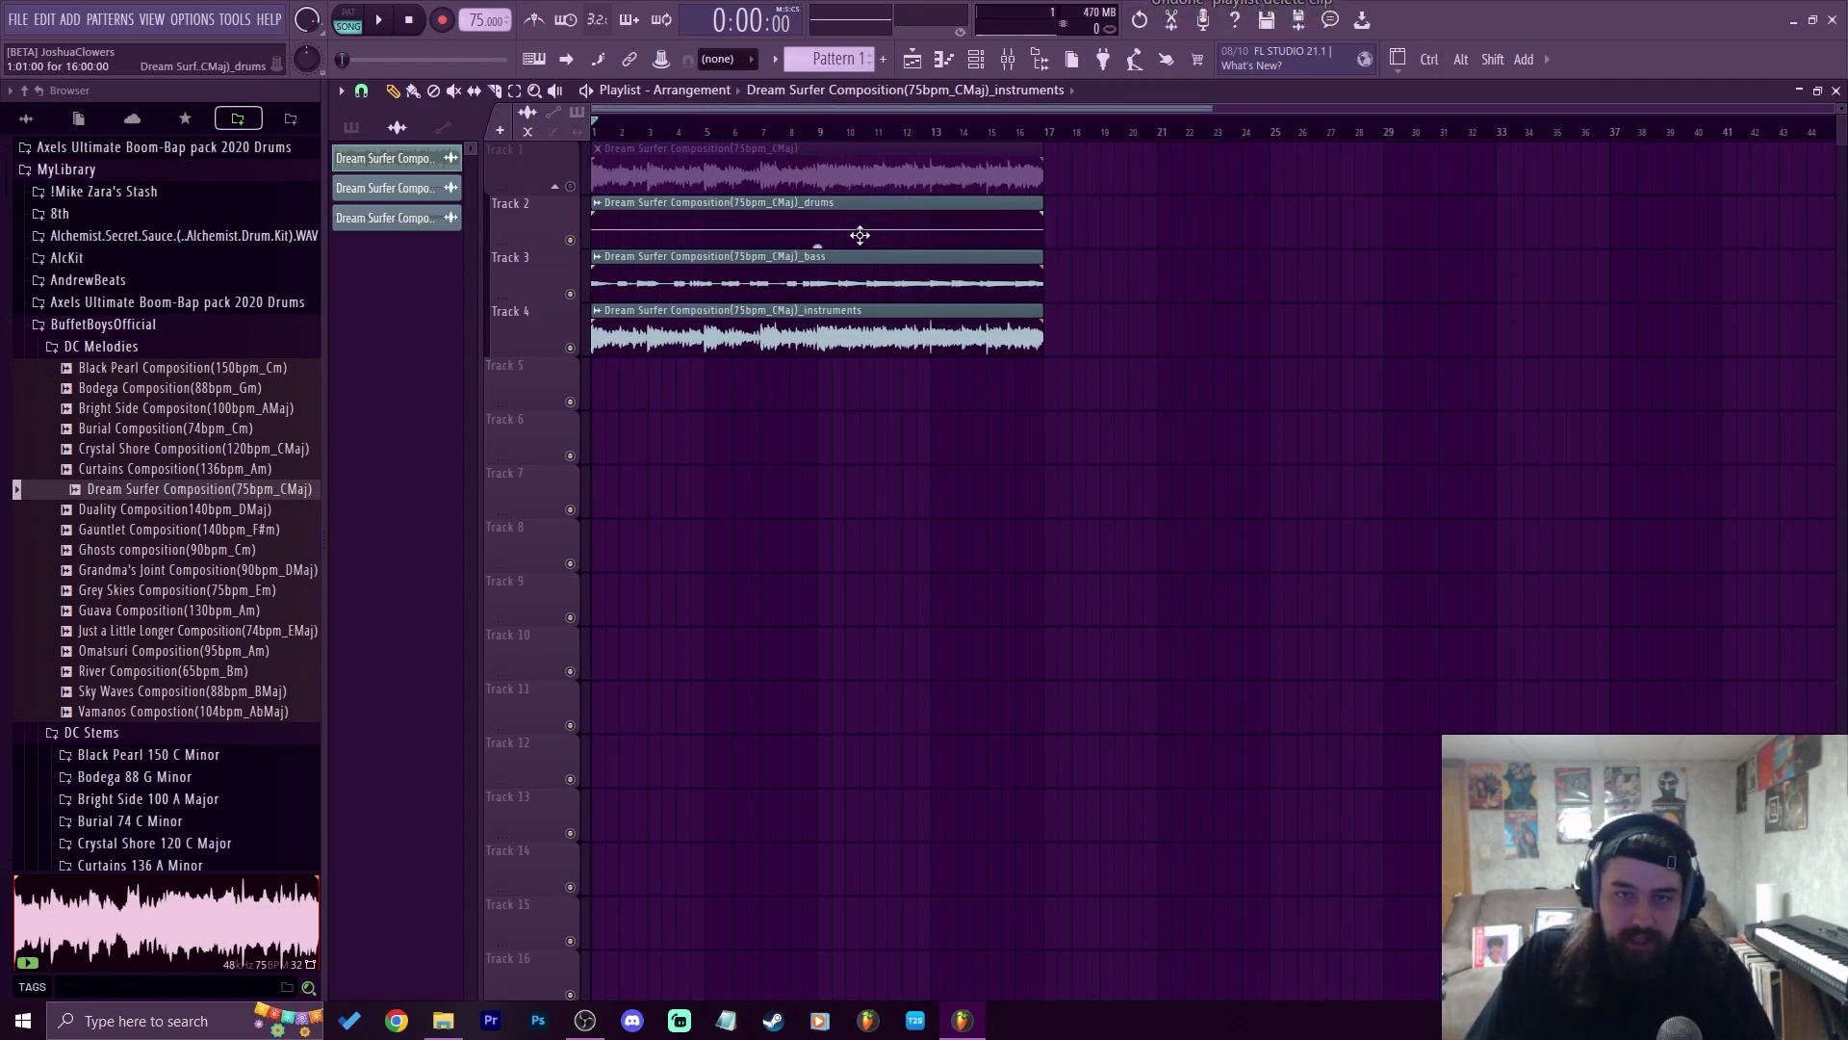
{"action": "right_click", "coordinate": [893, 232]}
{"action": "key", "text": "space"}
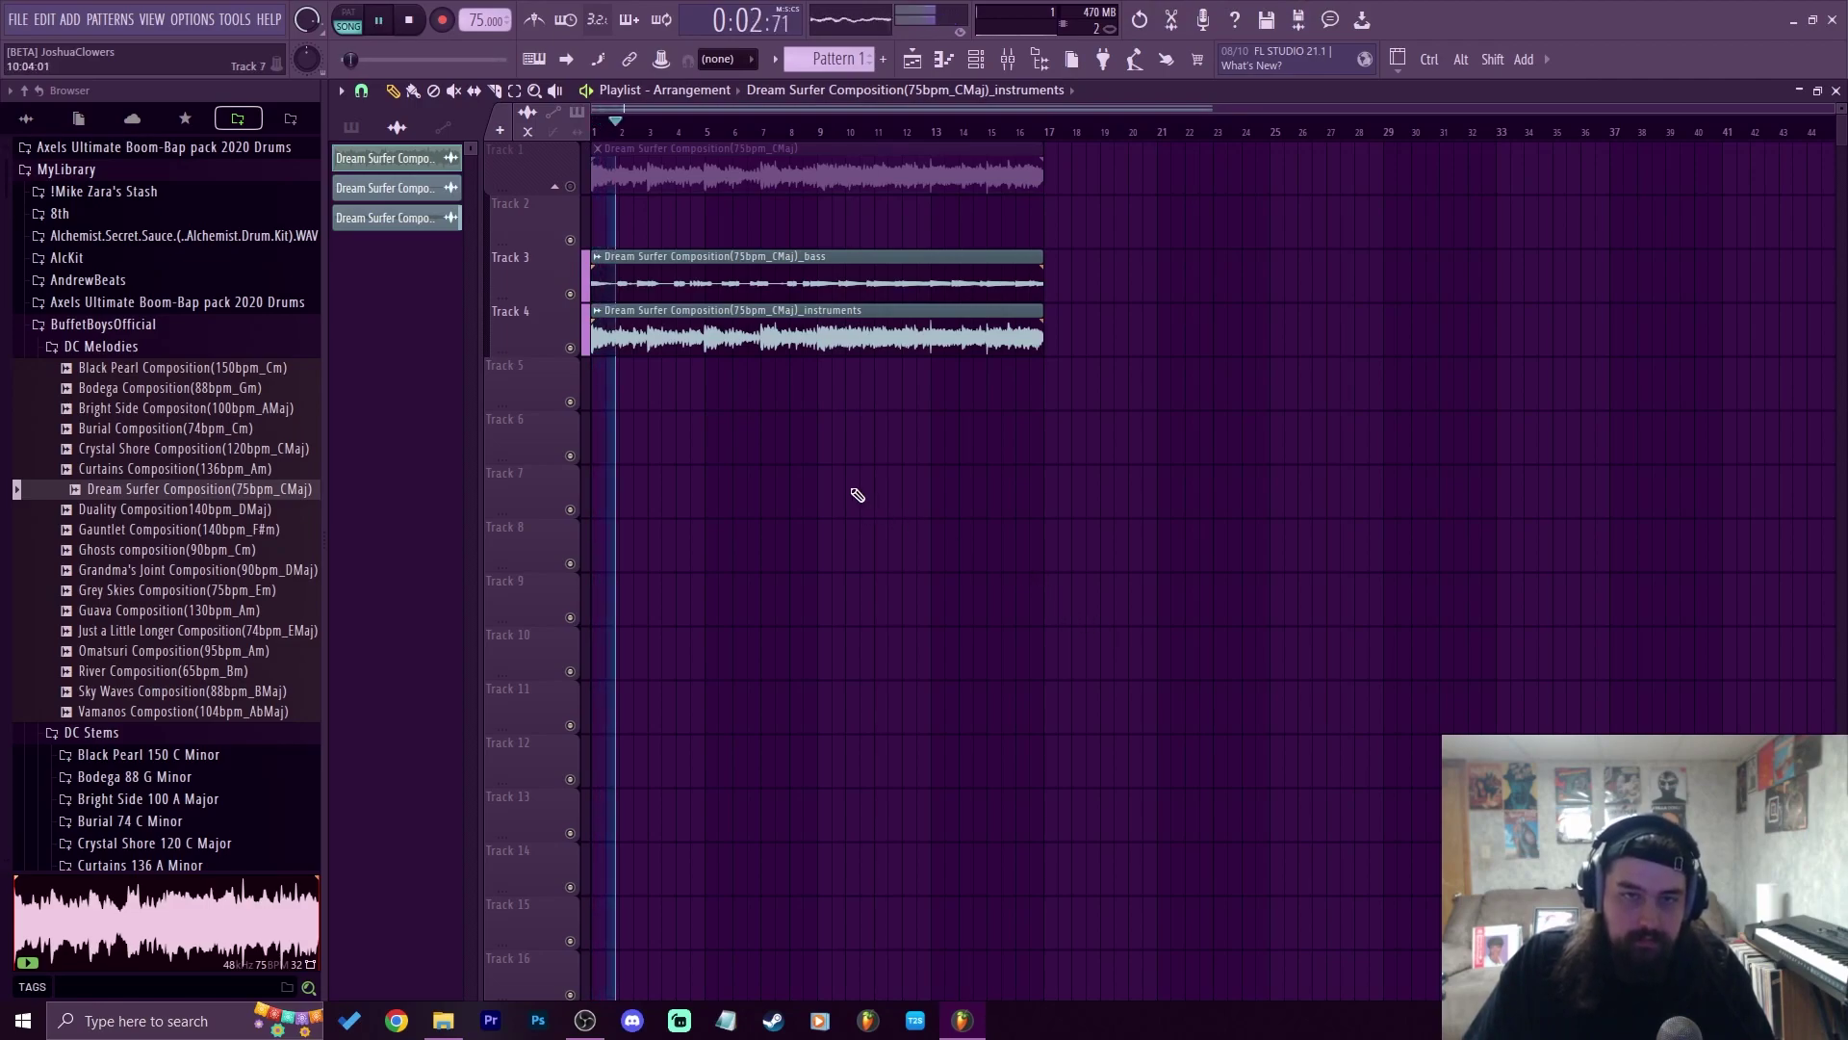
Solo the bass and instruments stems in turn to hear each one, and audition the bass from about bar 9
{"action": "right_click", "coordinate": [571, 294]}
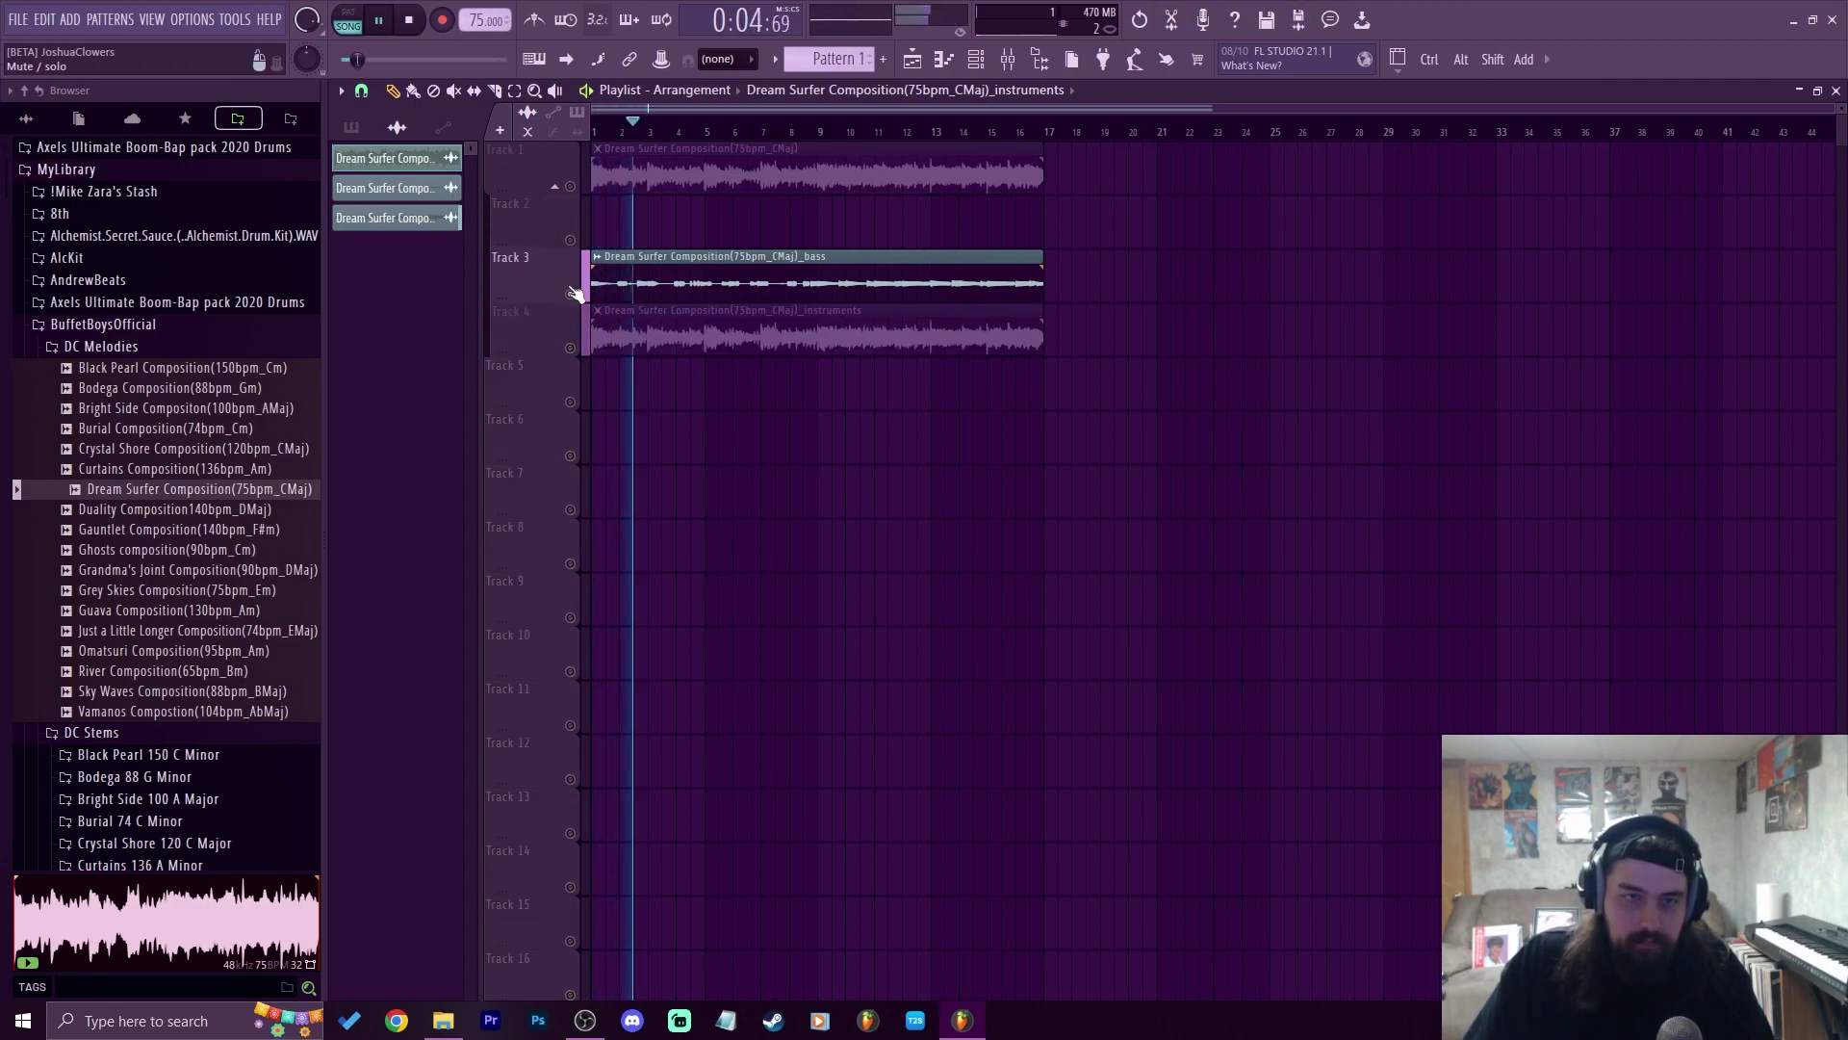
{"action": "right_click", "coordinate": [571, 348]}
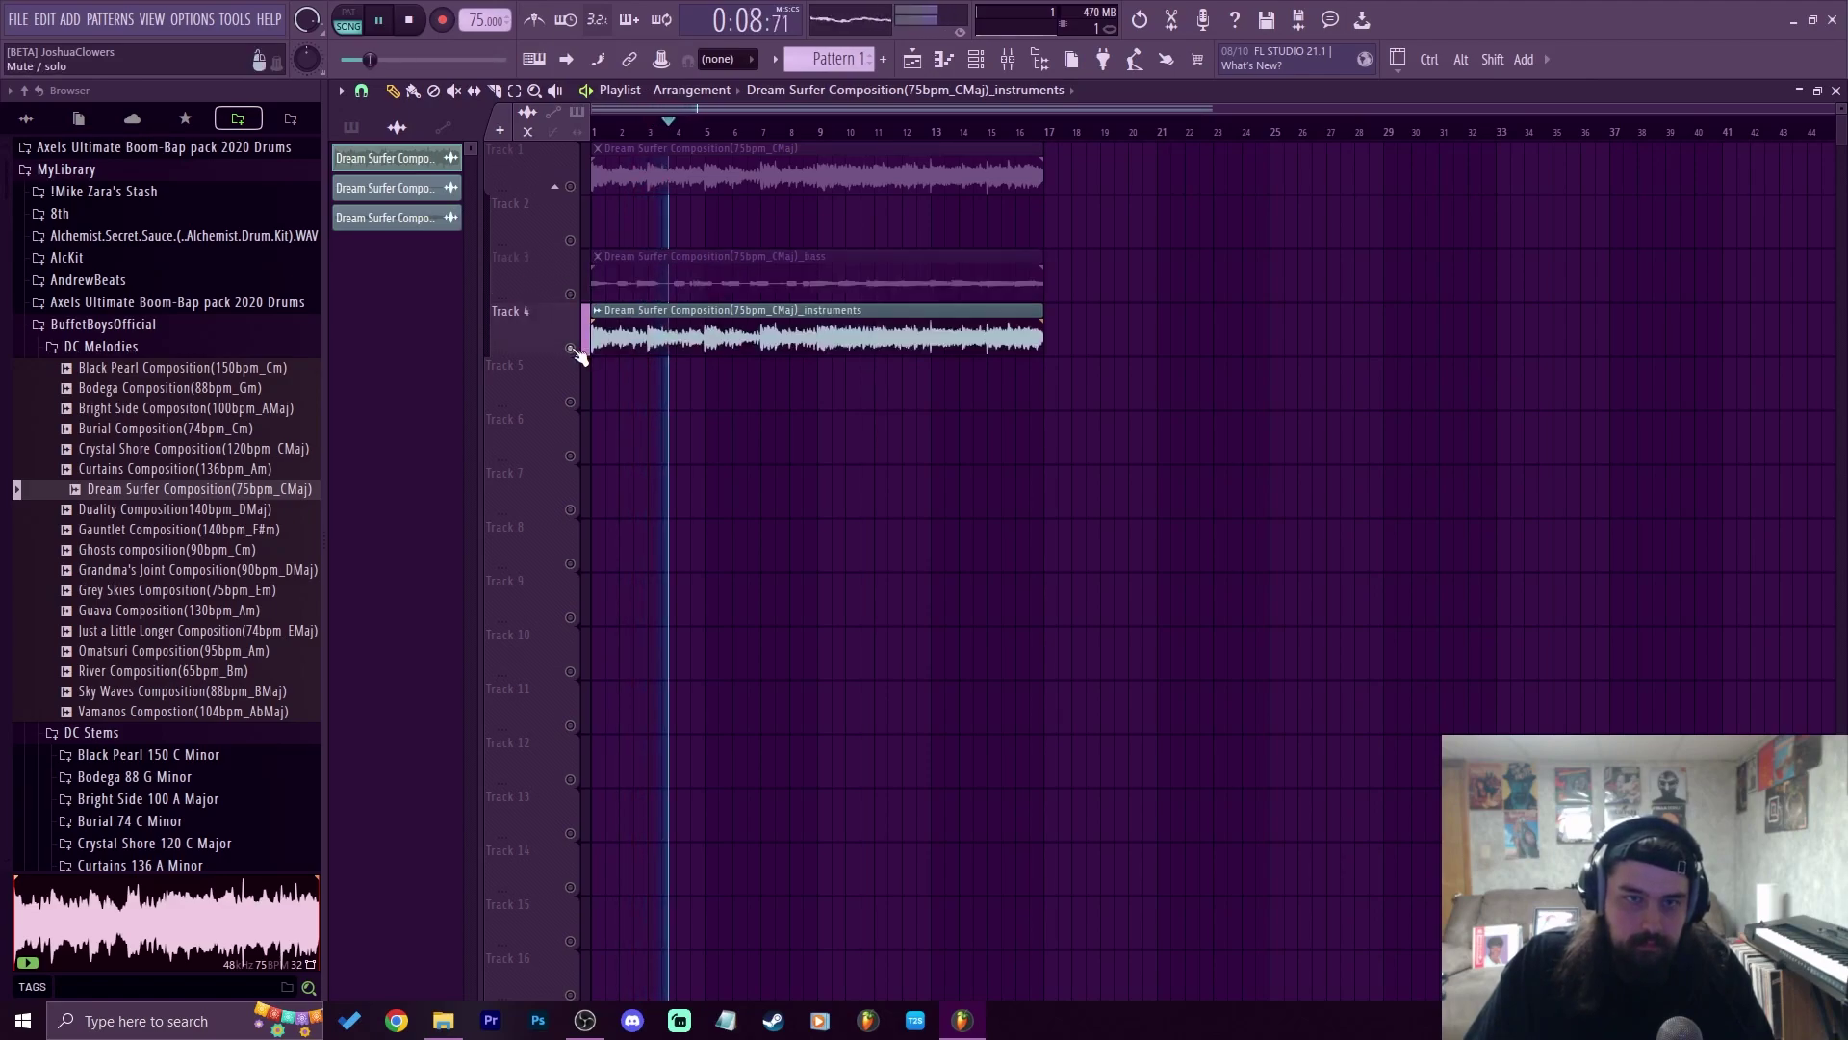
{"action": "right_click", "coordinate": [571, 294]}
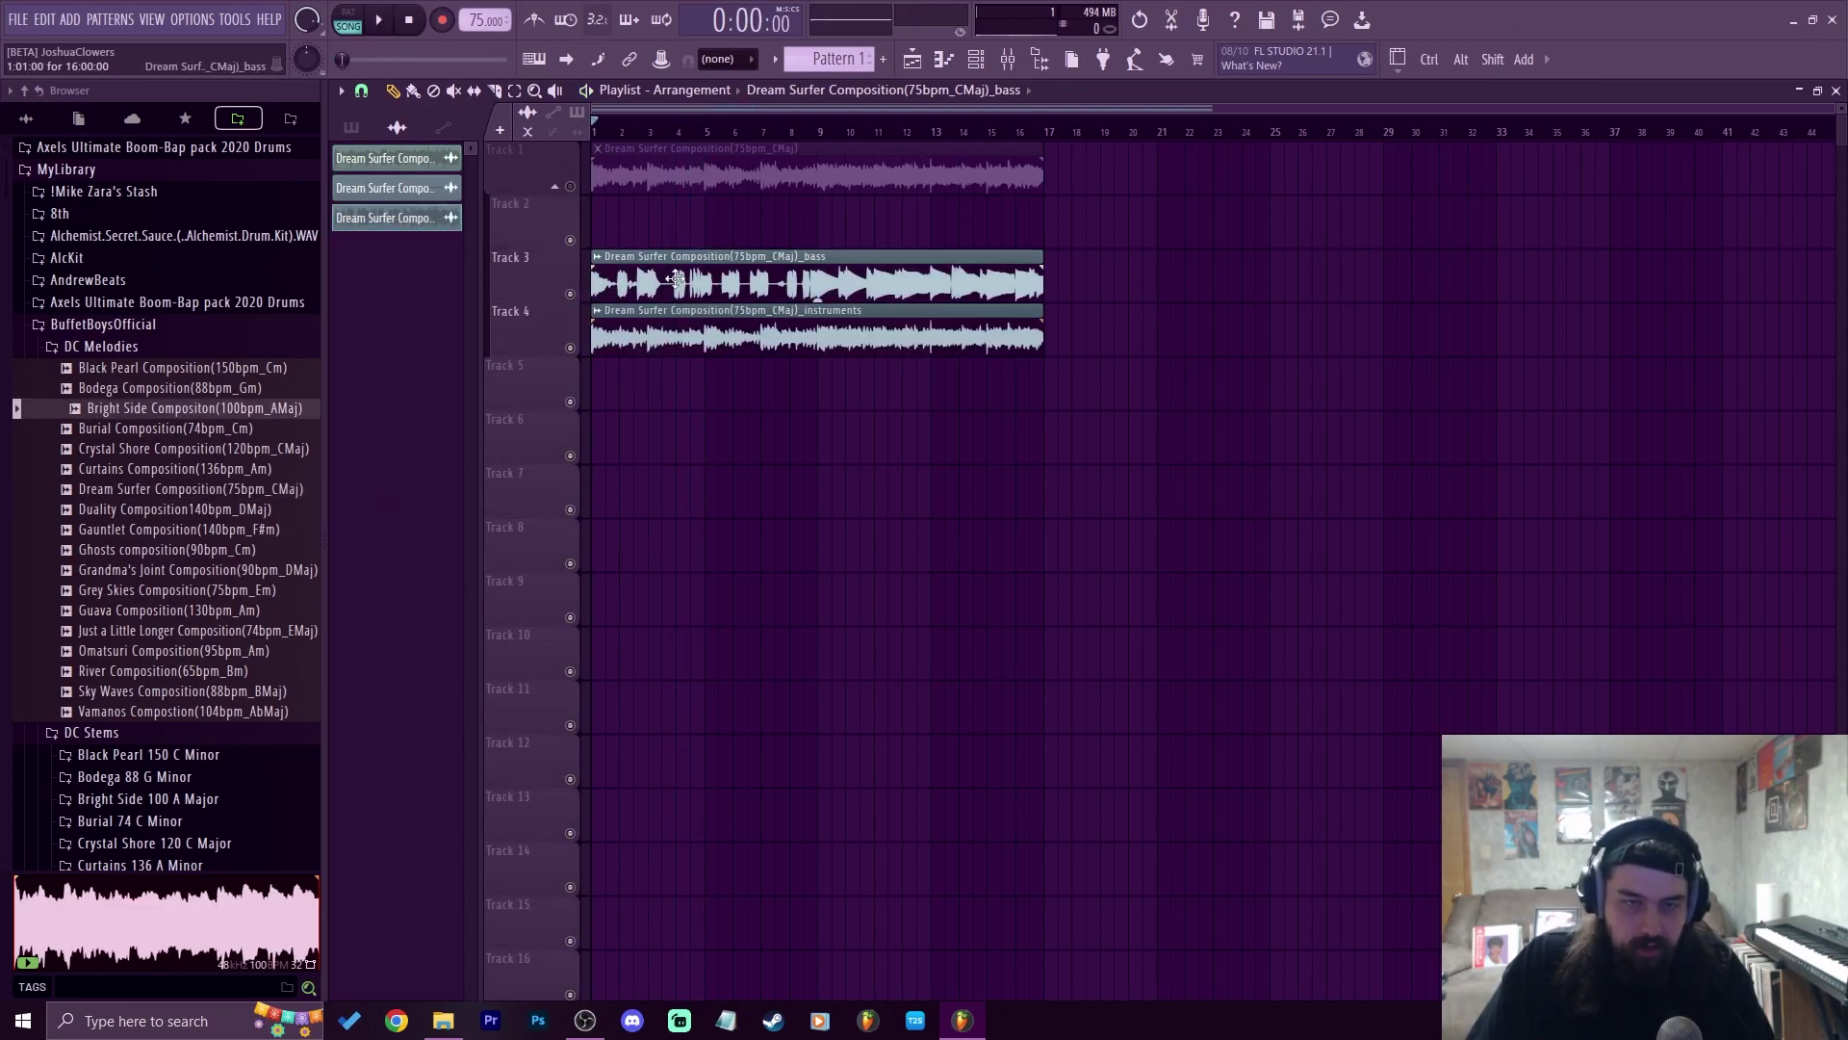
{"action": "double_click", "coordinate": [676, 279]}
{"action": "right_click", "coordinate": [1323, 382]}
{"action": "right_click", "coordinate": [577, 294]}
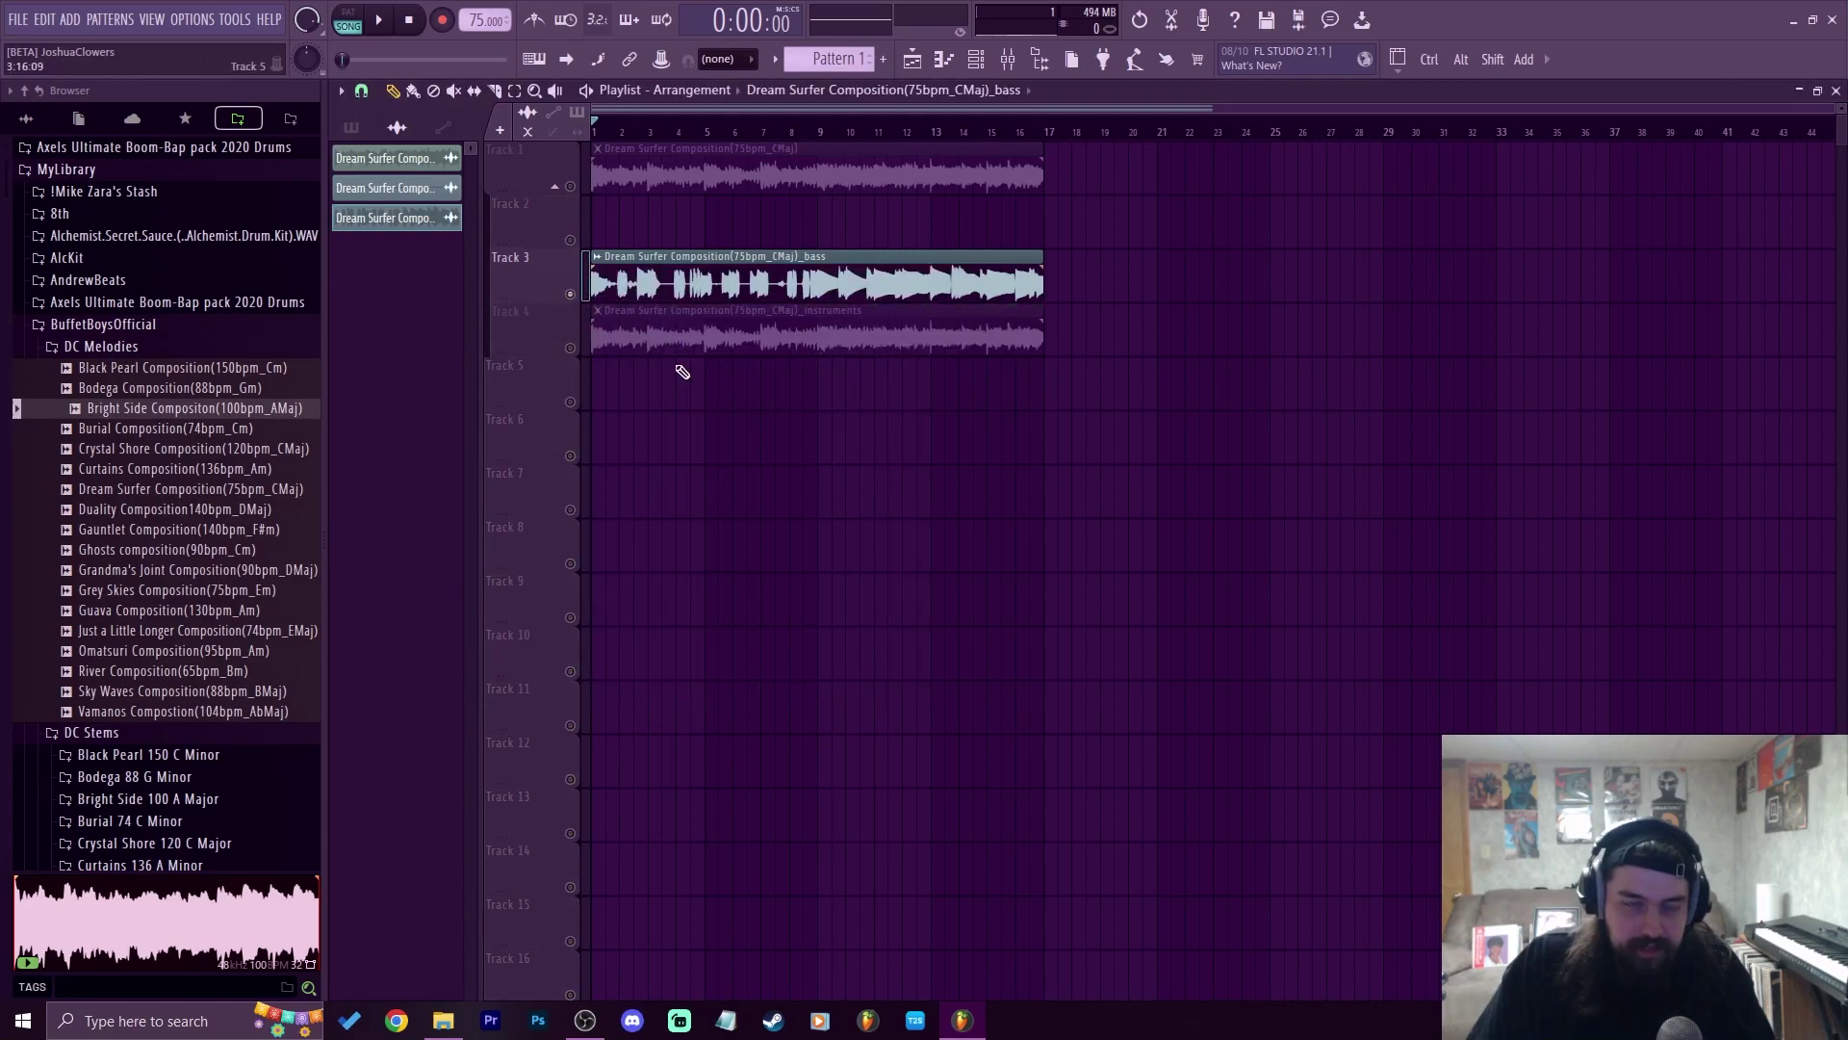
{"action": "left_click", "coordinate": [818, 128]}
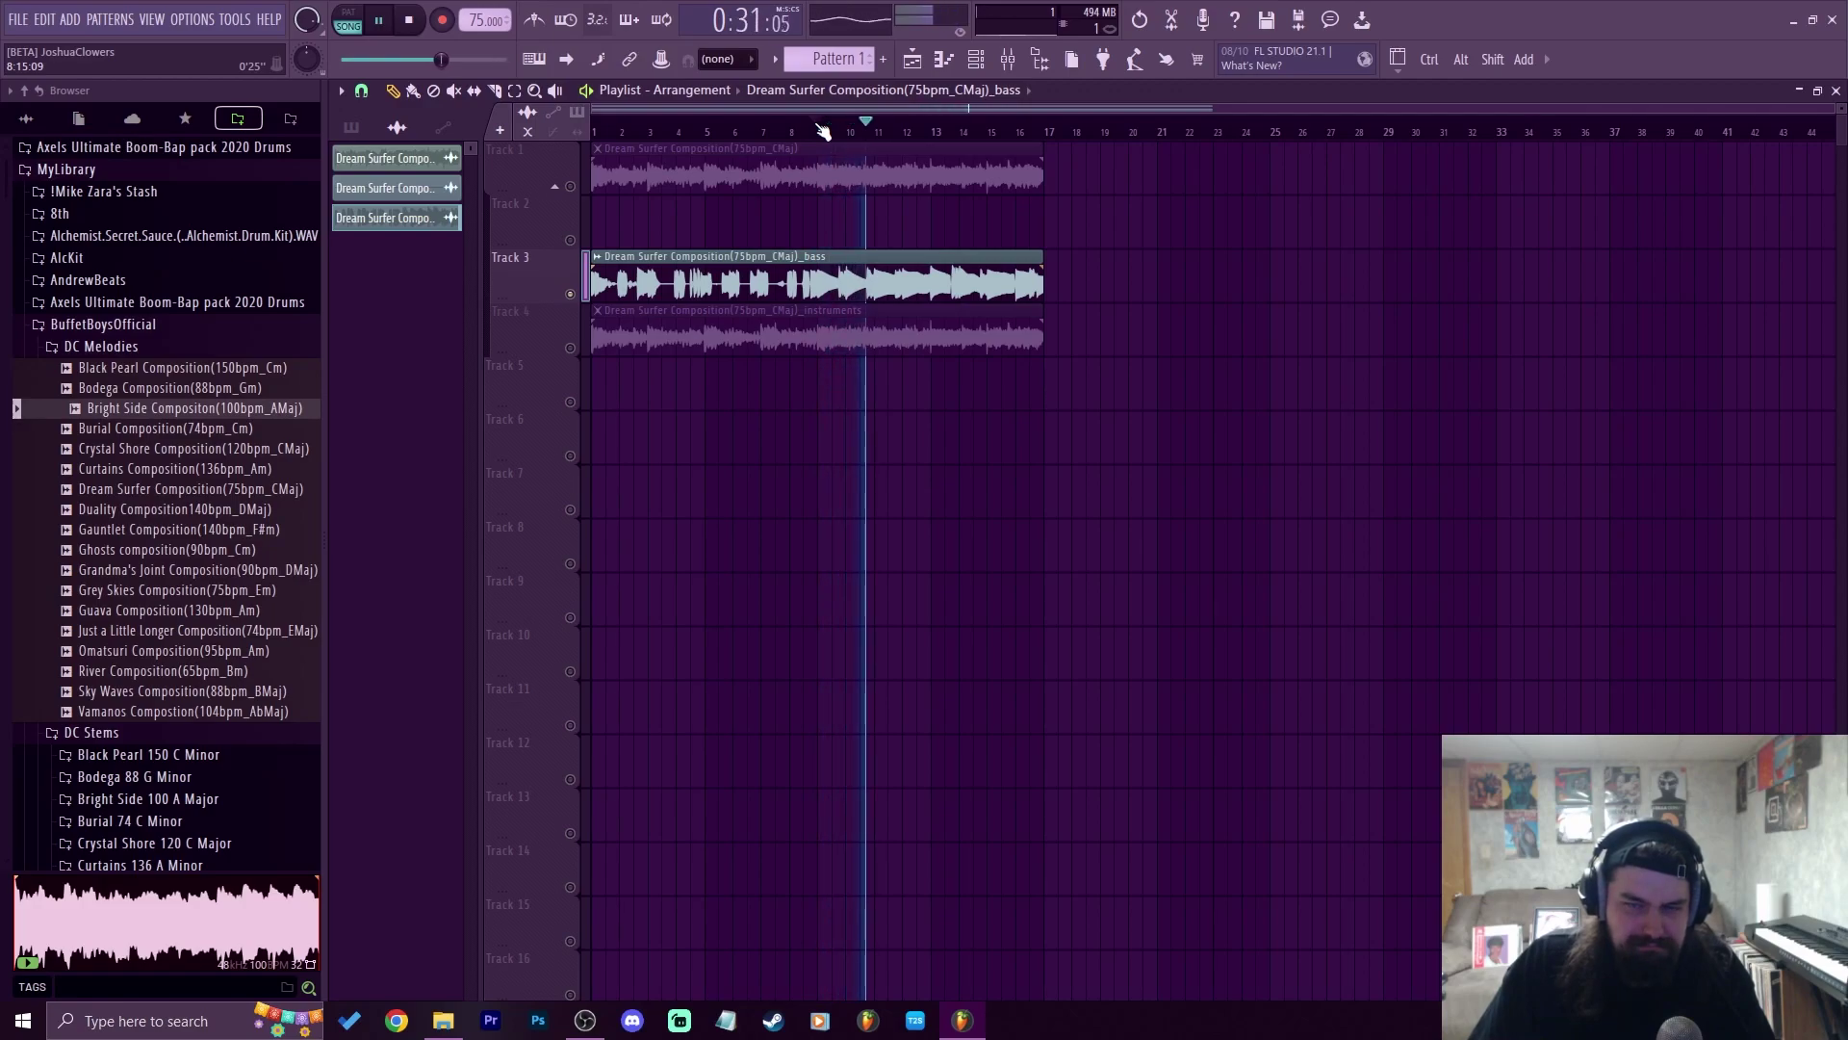
Clear the track solo and mute the original sample on Track 1 so only the bass and instruments stems play
{"action": "right_click", "coordinate": [561, 301]}
{"action": "left_click", "coordinate": [557, 342]}
{"action": "right_click", "coordinate": [570, 347]}
{"action": "right_click", "coordinate": [571, 349]}
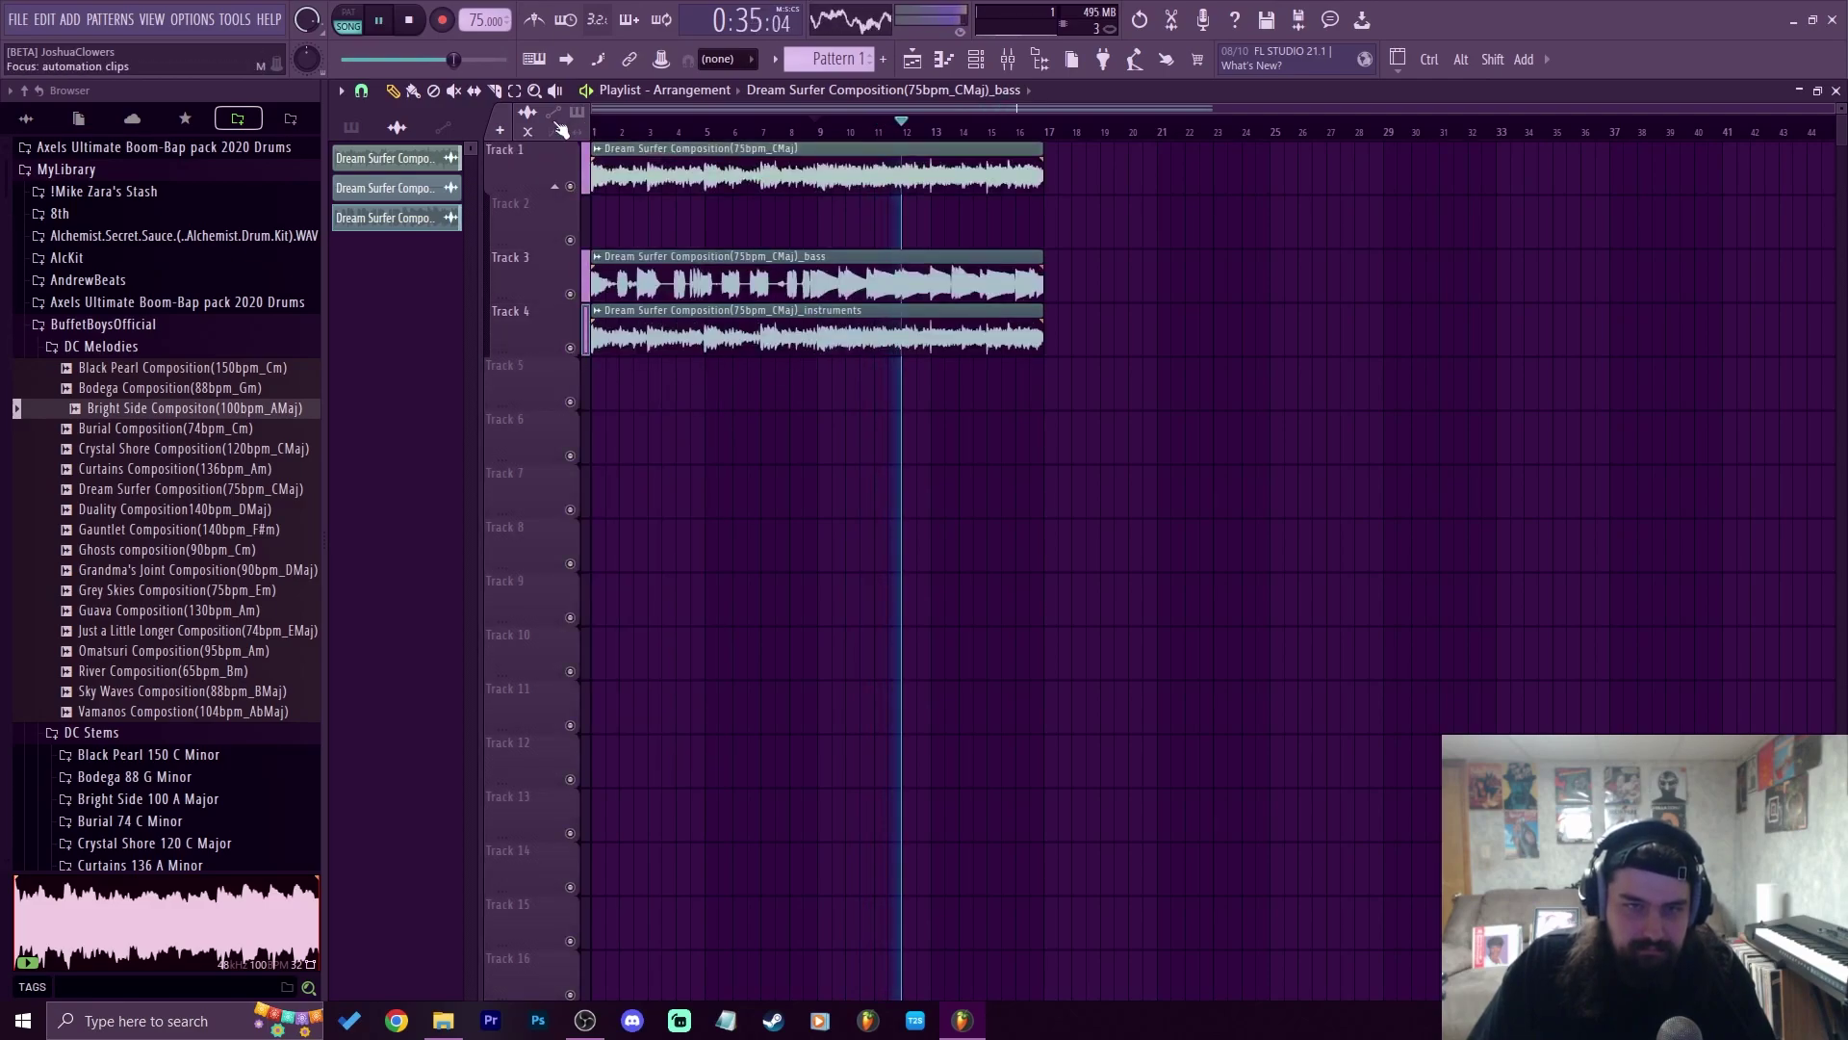
{"action": "left_click", "coordinate": [570, 186]}
Split the instruments clip on Track 4 at bar 9
{"action": "double_click", "coordinate": [924, 351]}
{"action": "left_click", "coordinate": [992, 303]}
{"action": "left_click", "coordinate": [785, 132]}
{"action": "scroll", "coordinate": [813, 132], "scroll_direction": "up", "scroll_amount": 10}
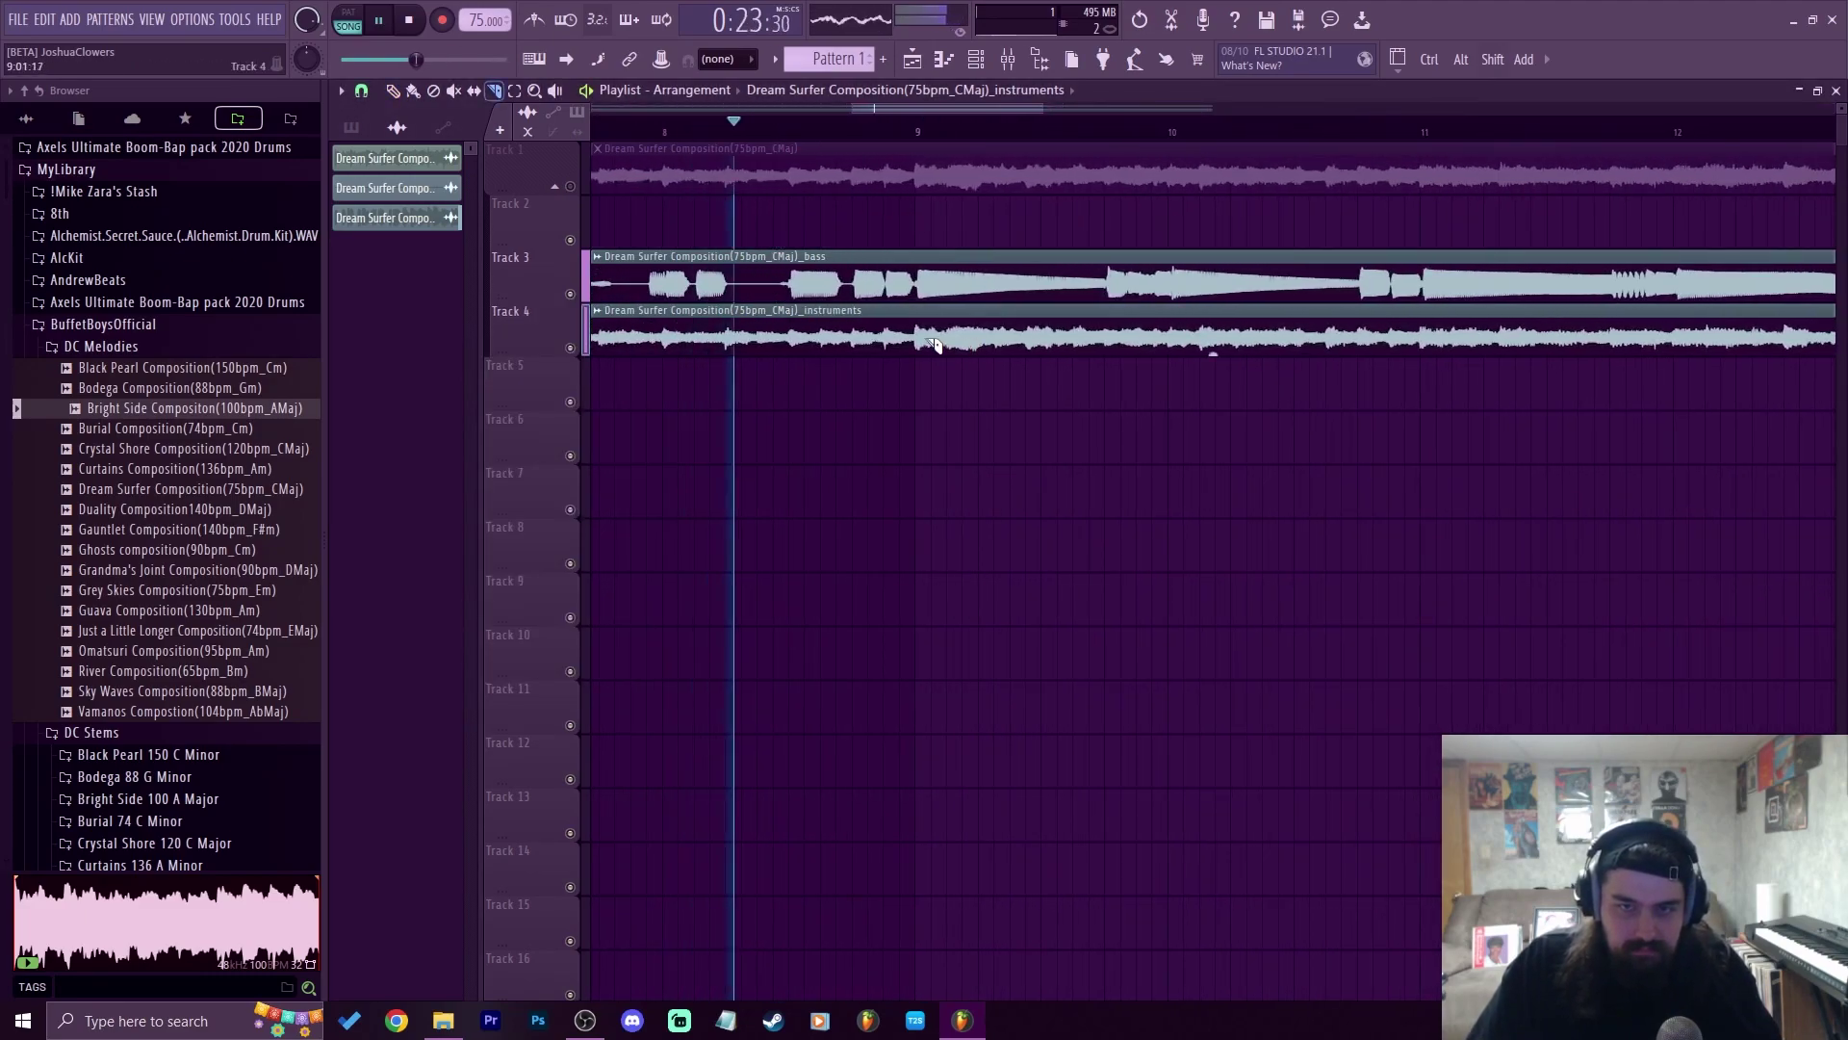
{"action": "left_click", "coordinate": [921, 357]}
{"action": "left_click", "coordinate": [361, 91]}
{"action": "left_click", "coordinate": [392, 156]}
{"action": "left_click_drag", "start_coordinate": [917, 347], "coordinate": [919, 325]}
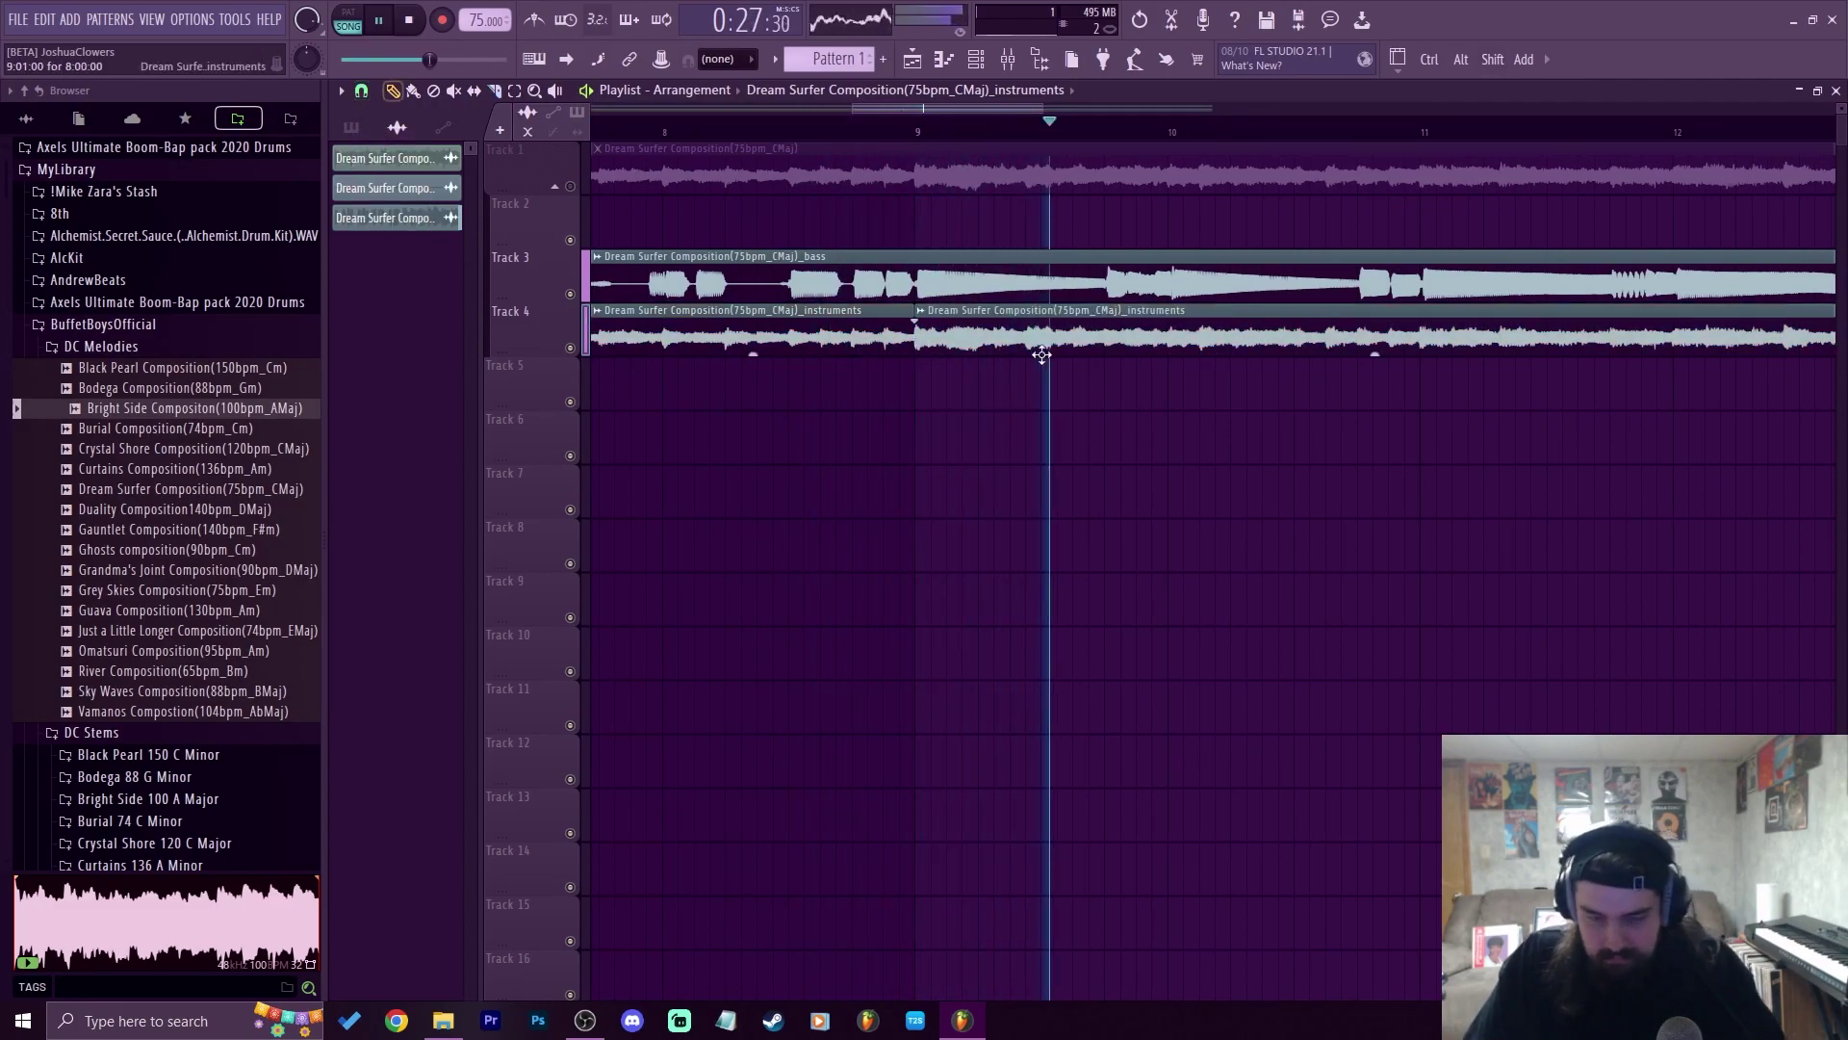
Make the instruments clip from bar 9 unique and raise its time-stretching pitch by 1200 cents
{"action": "right_click", "coordinate": [919, 326]}
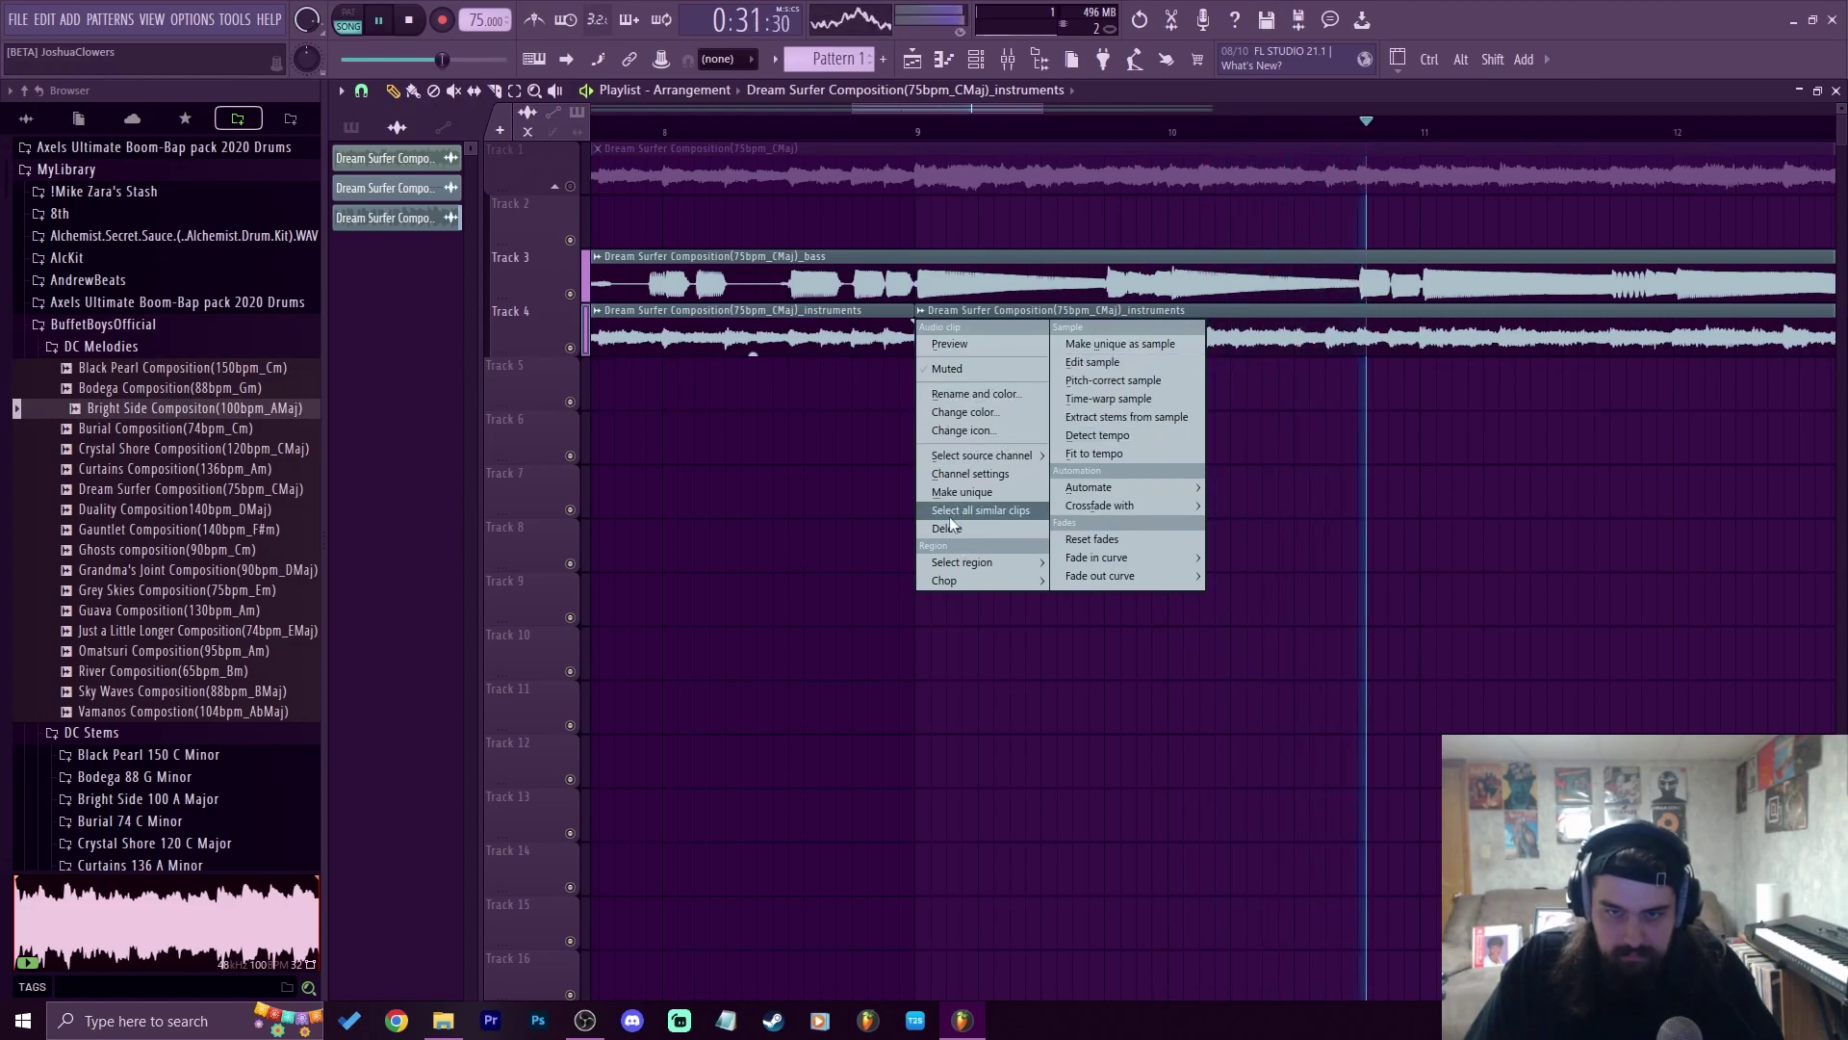
{"action": "left_click", "coordinate": [963, 491]}
{"action": "left_click_drag", "start_coordinate": [786, 435], "coordinate": [786, 385]}
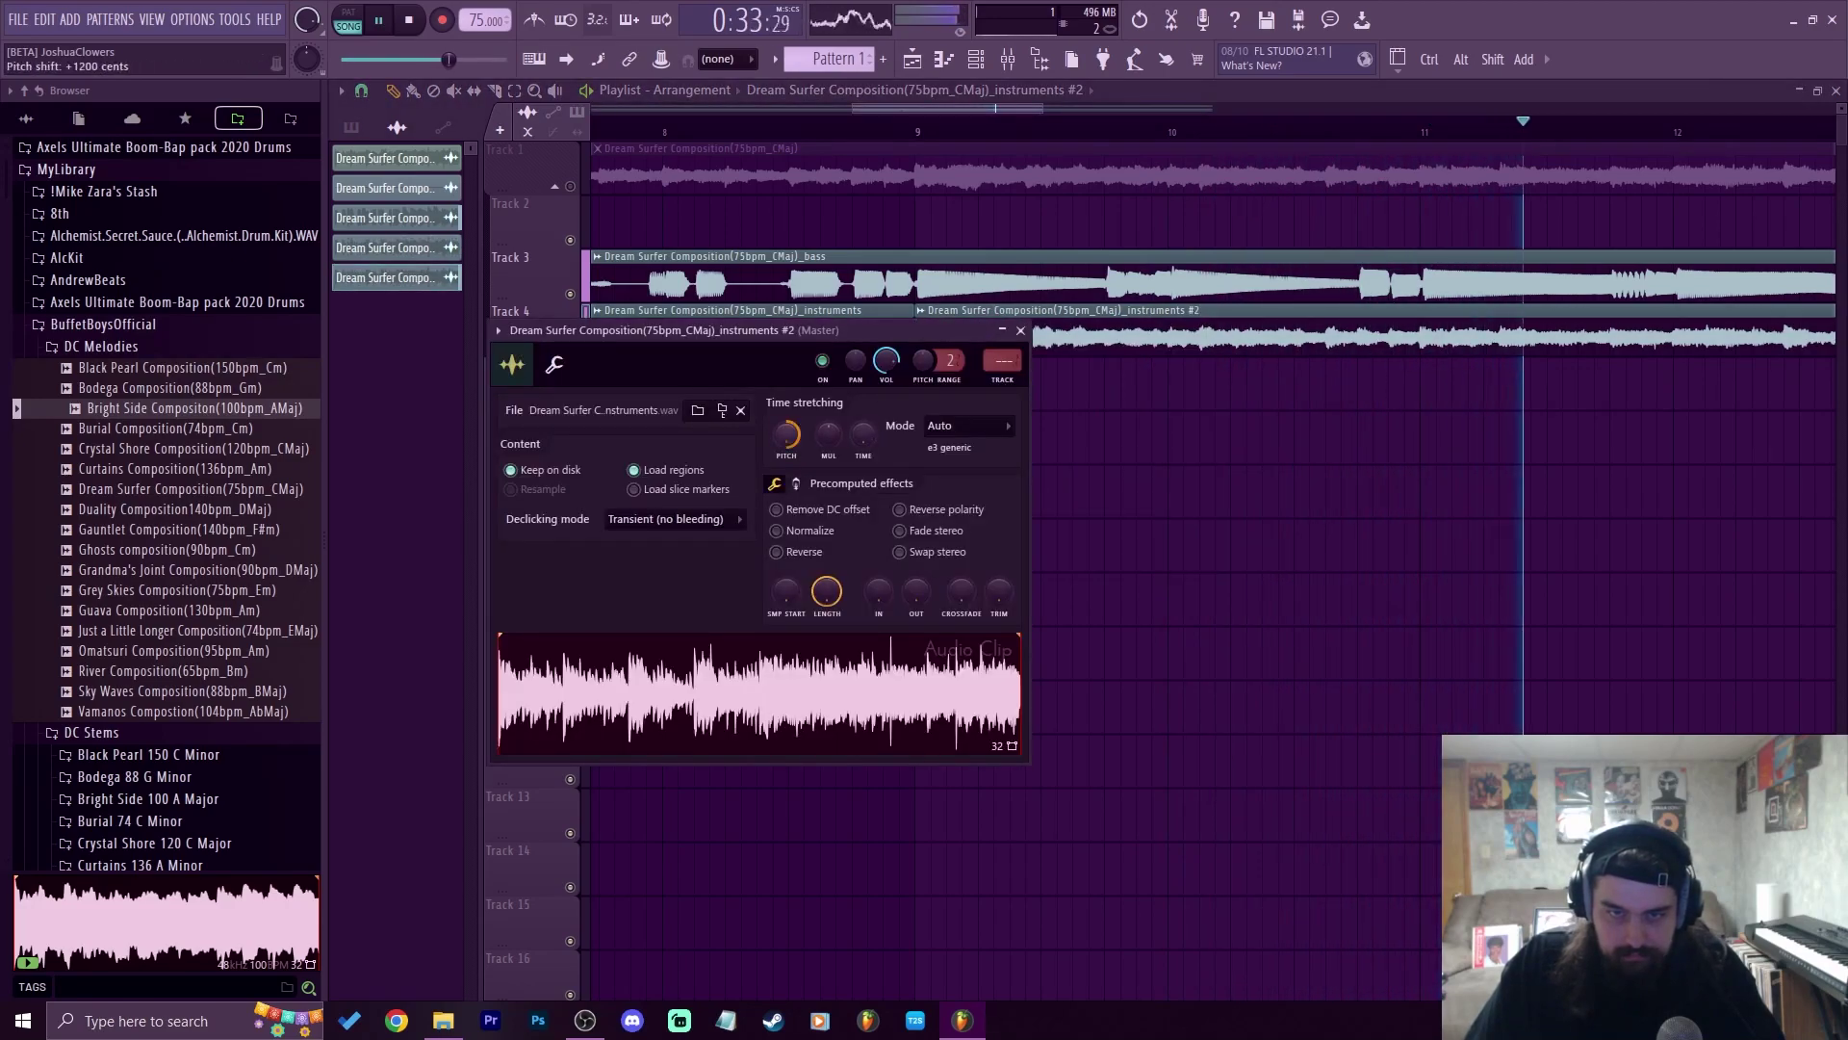
Set the second instruments clip's stretch mode to Stretch Pro, reset its pitch, and play it from bar 9
{"action": "left_click", "coordinate": [944, 426]}
{"action": "left_click", "coordinate": [948, 440]}
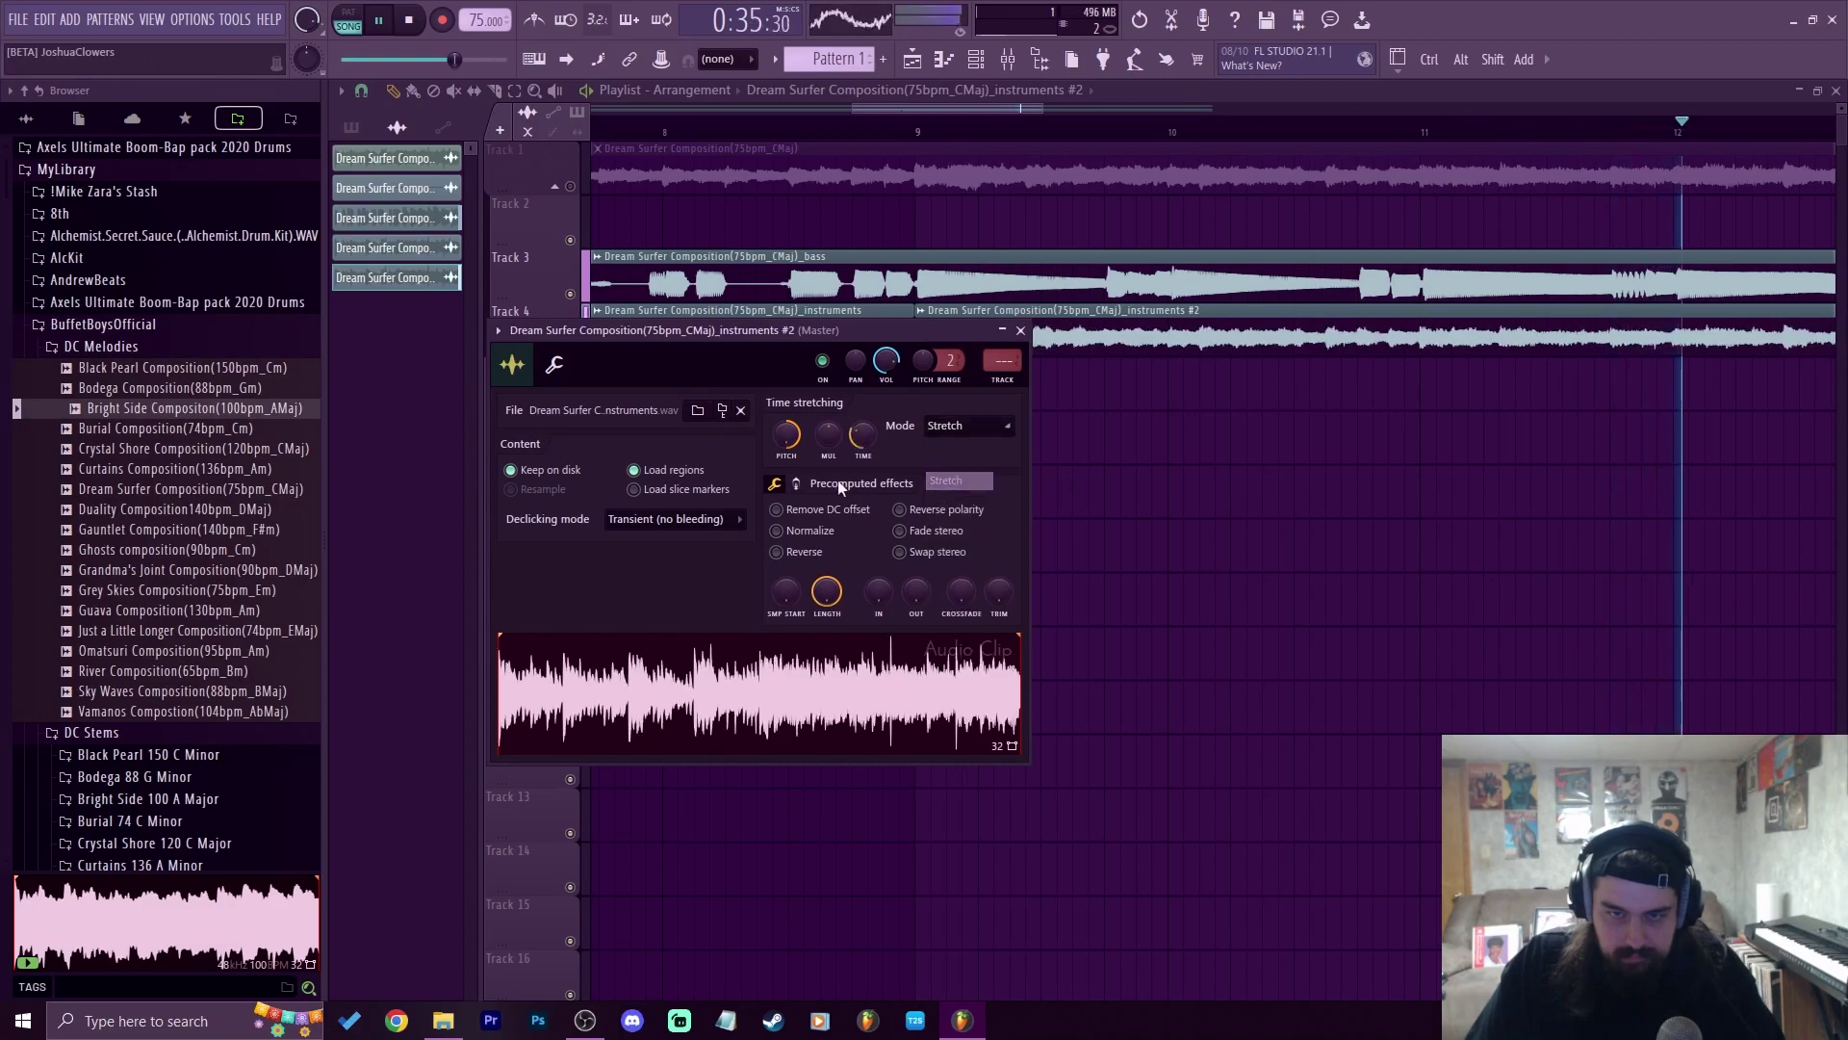
{"action": "left_click", "coordinate": [949, 428]}
{"action": "left_click", "coordinate": [953, 493]}
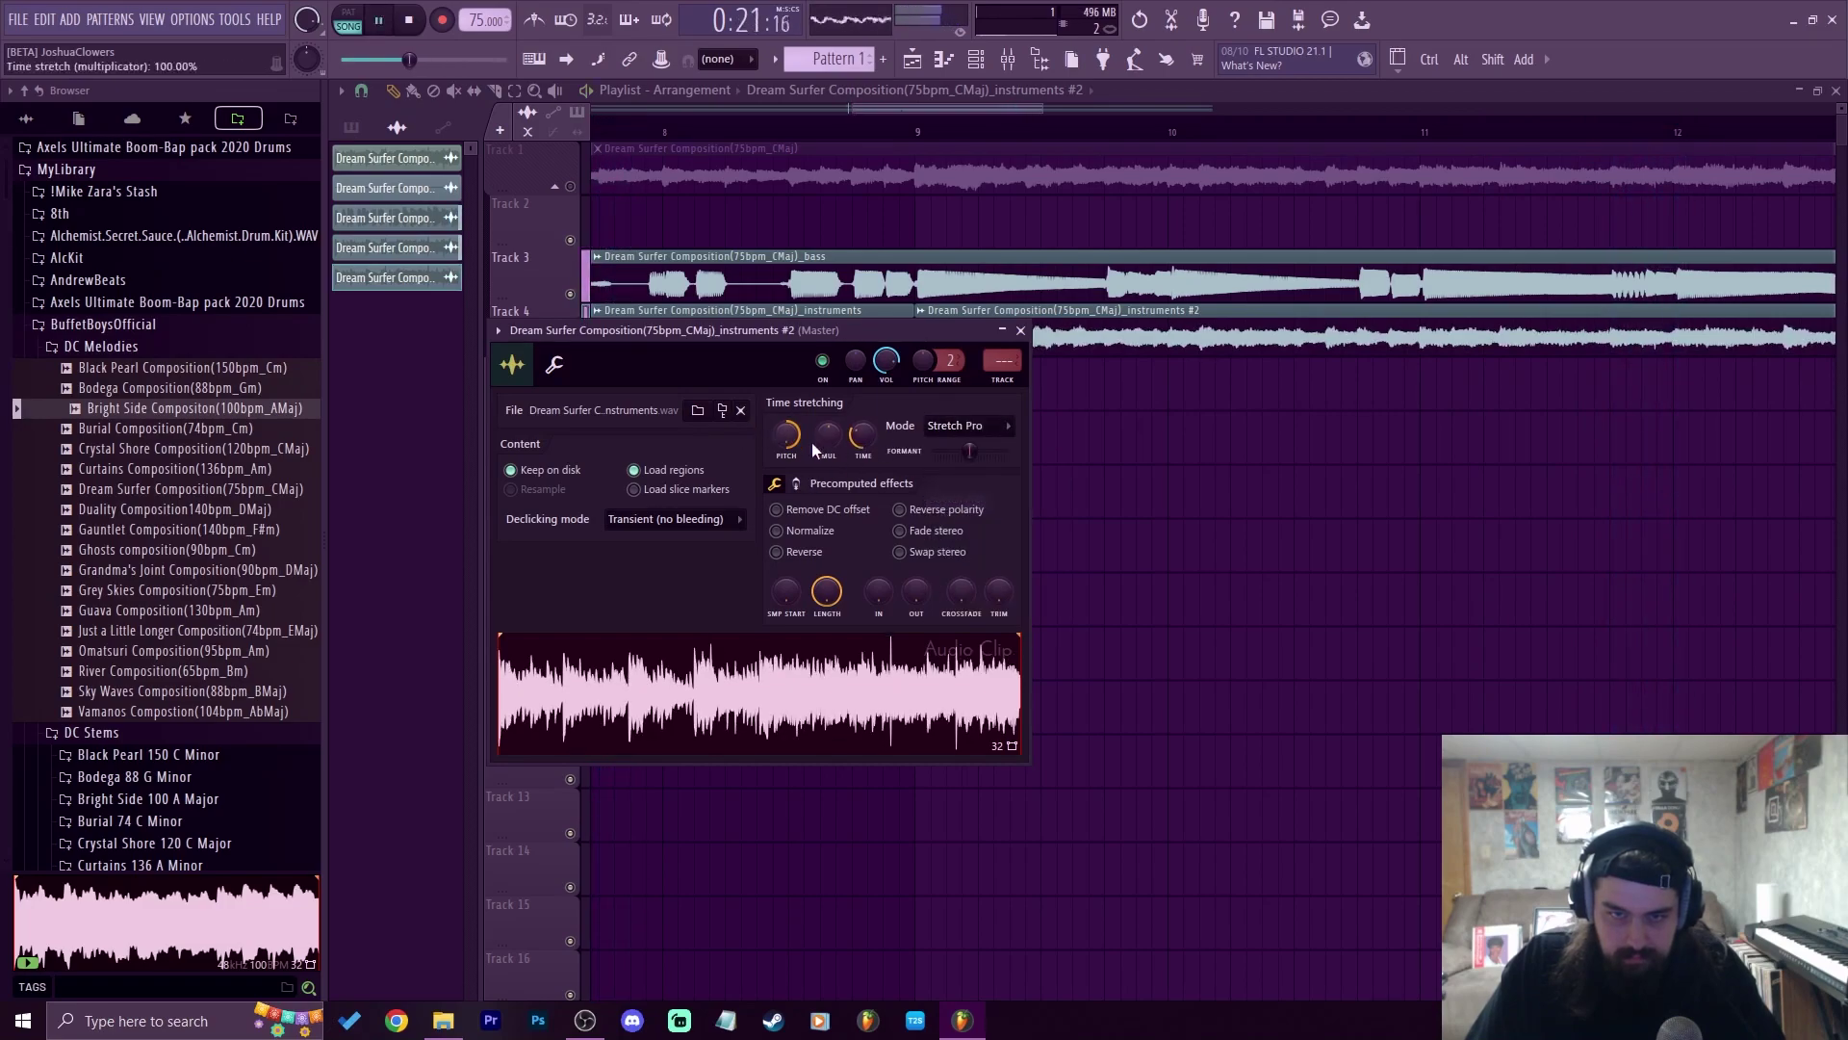
{"action": "right_click", "coordinate": [790, 464]}
{"action": "left_click", "coordinate": [813, 457]}
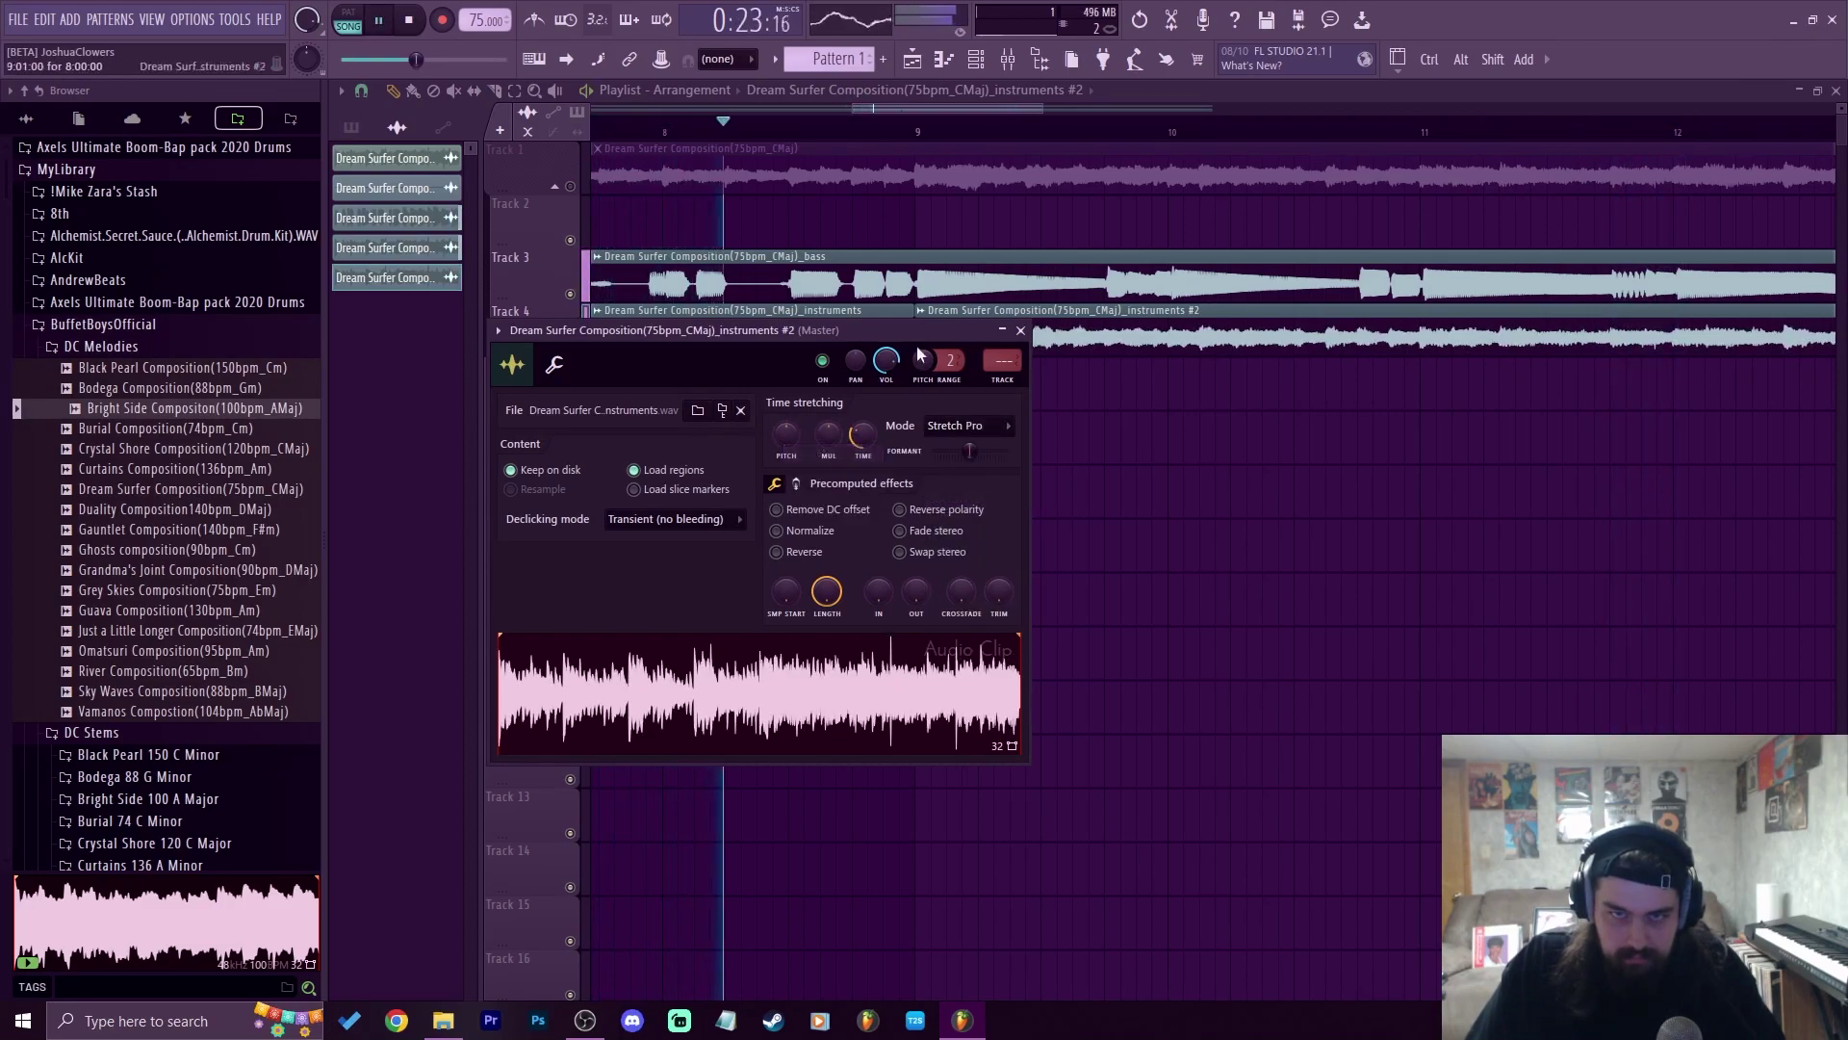
{"action": "left_click", "coordinate": [925, 126]}
{"action": "left_click", "coordinate": [977, 368]}
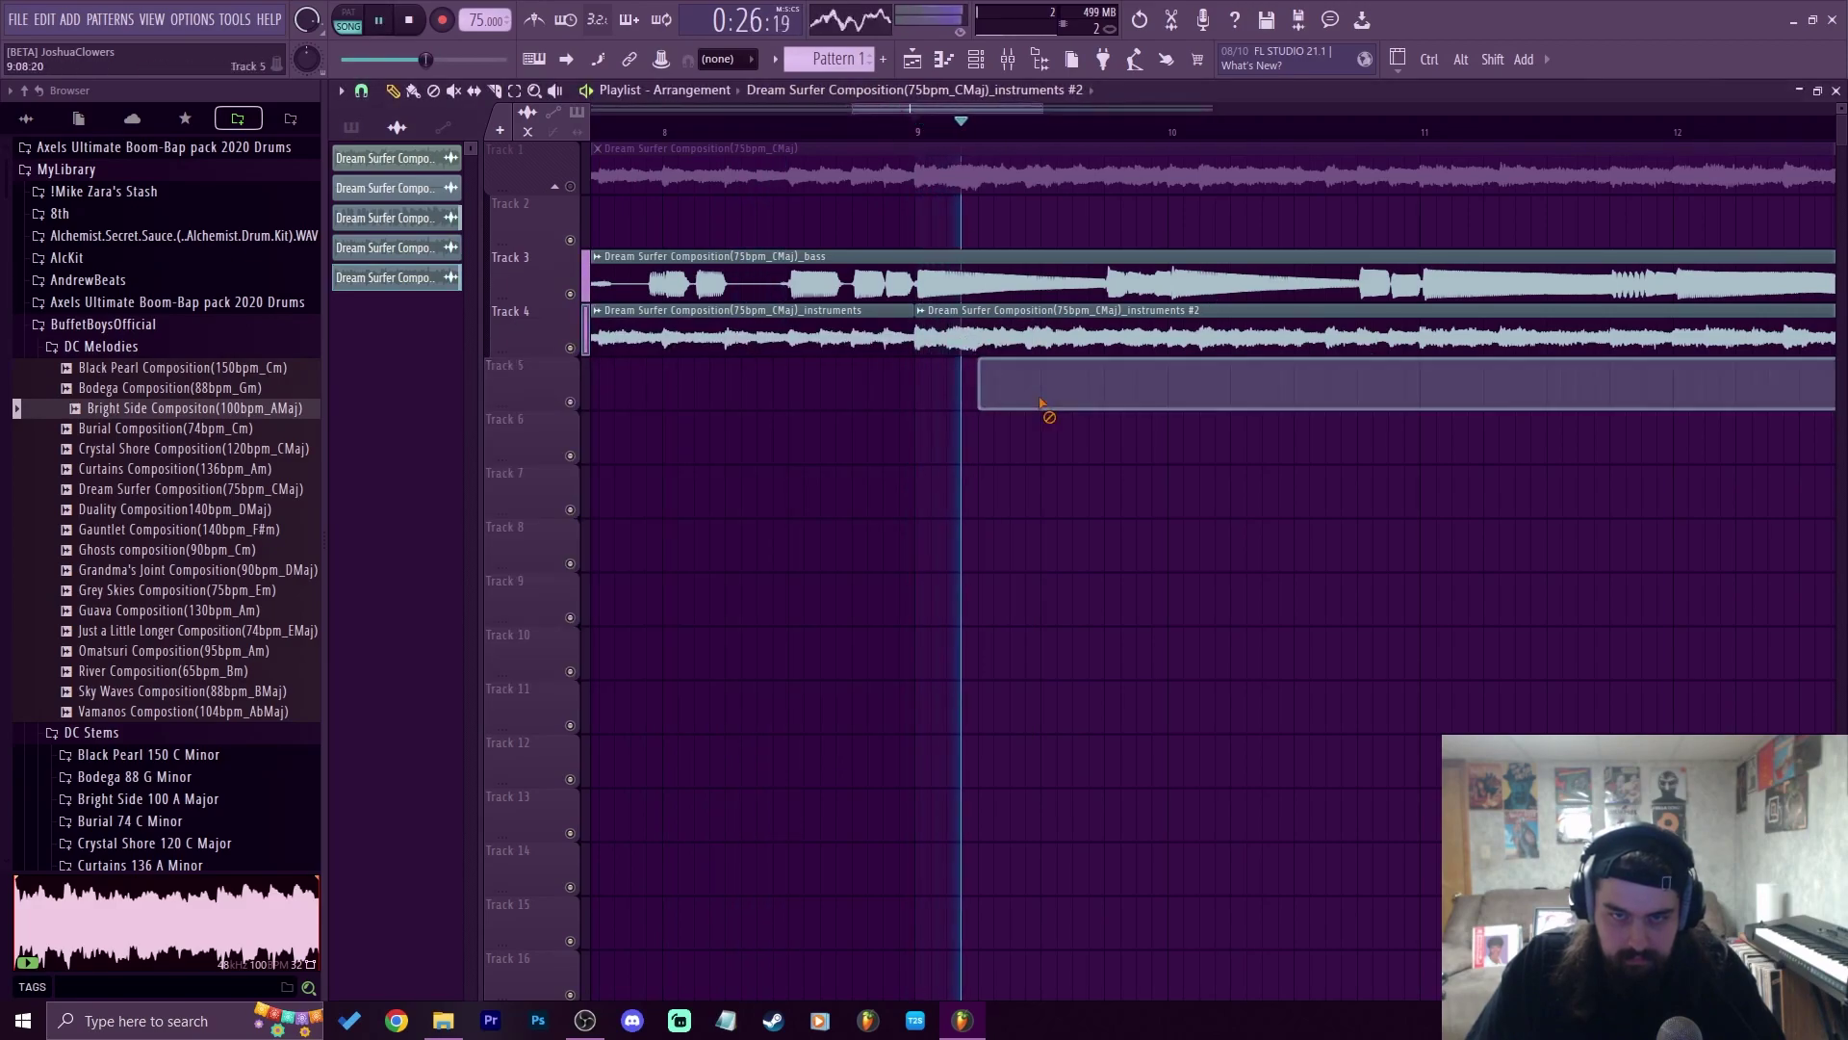
{"action": "right_click", "coordinate": [1043, 404]}
Raise the second instruments clip's formant to near maximum and slightly lower its channel volume while auditioning it
{"action": "double_click", "coordinate": [1016, 329]}
{"action": "key", "text": "space"}
{"action": "key", "text": "space"}
{"action": "left_click_drag", "start_coordinate": [969, 450], "coordinate": [1003, 451]}
{"action": "left_click_drag", "start_coordinate": [886, 361], "coordinate": [887, 393]}
{"action": "left_click", "coordinate": [1020, 331]}
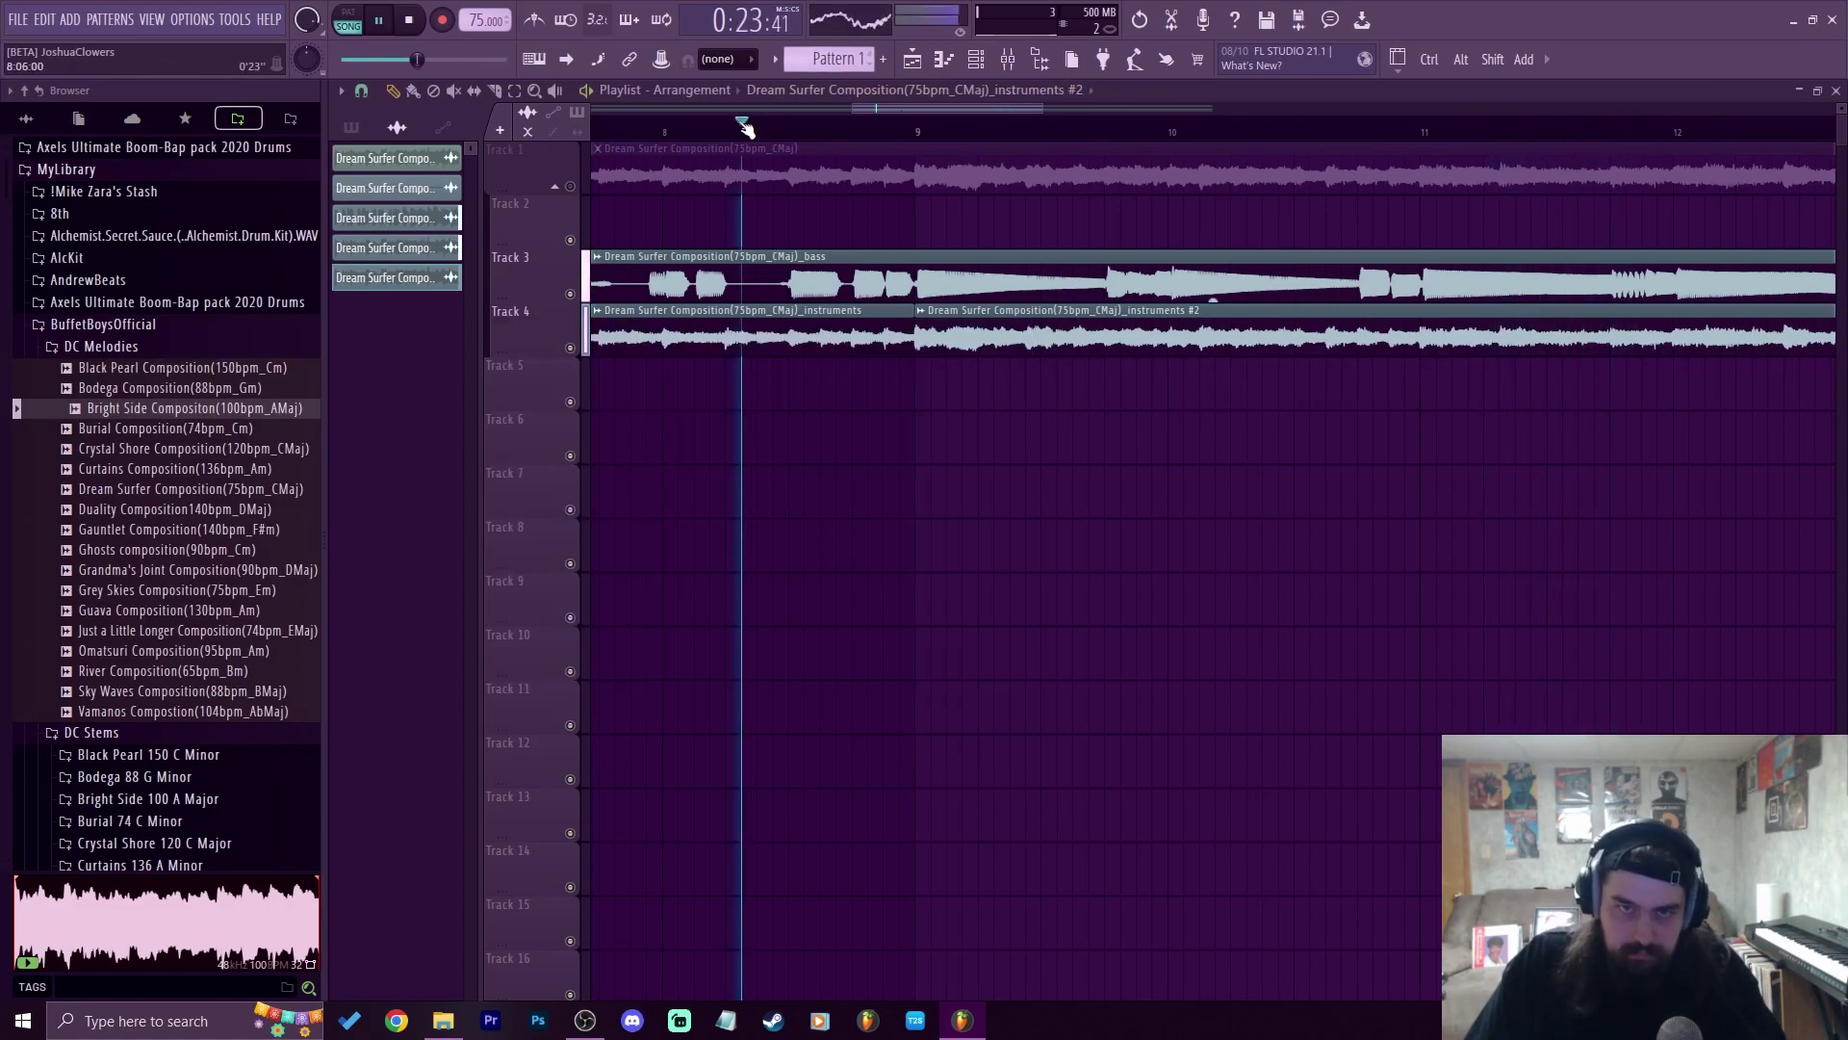
Route the second instruments clip to mixer track 4 and open the mixer on that insert
{"action": "double_click", "coordinate": [1033, 317]}
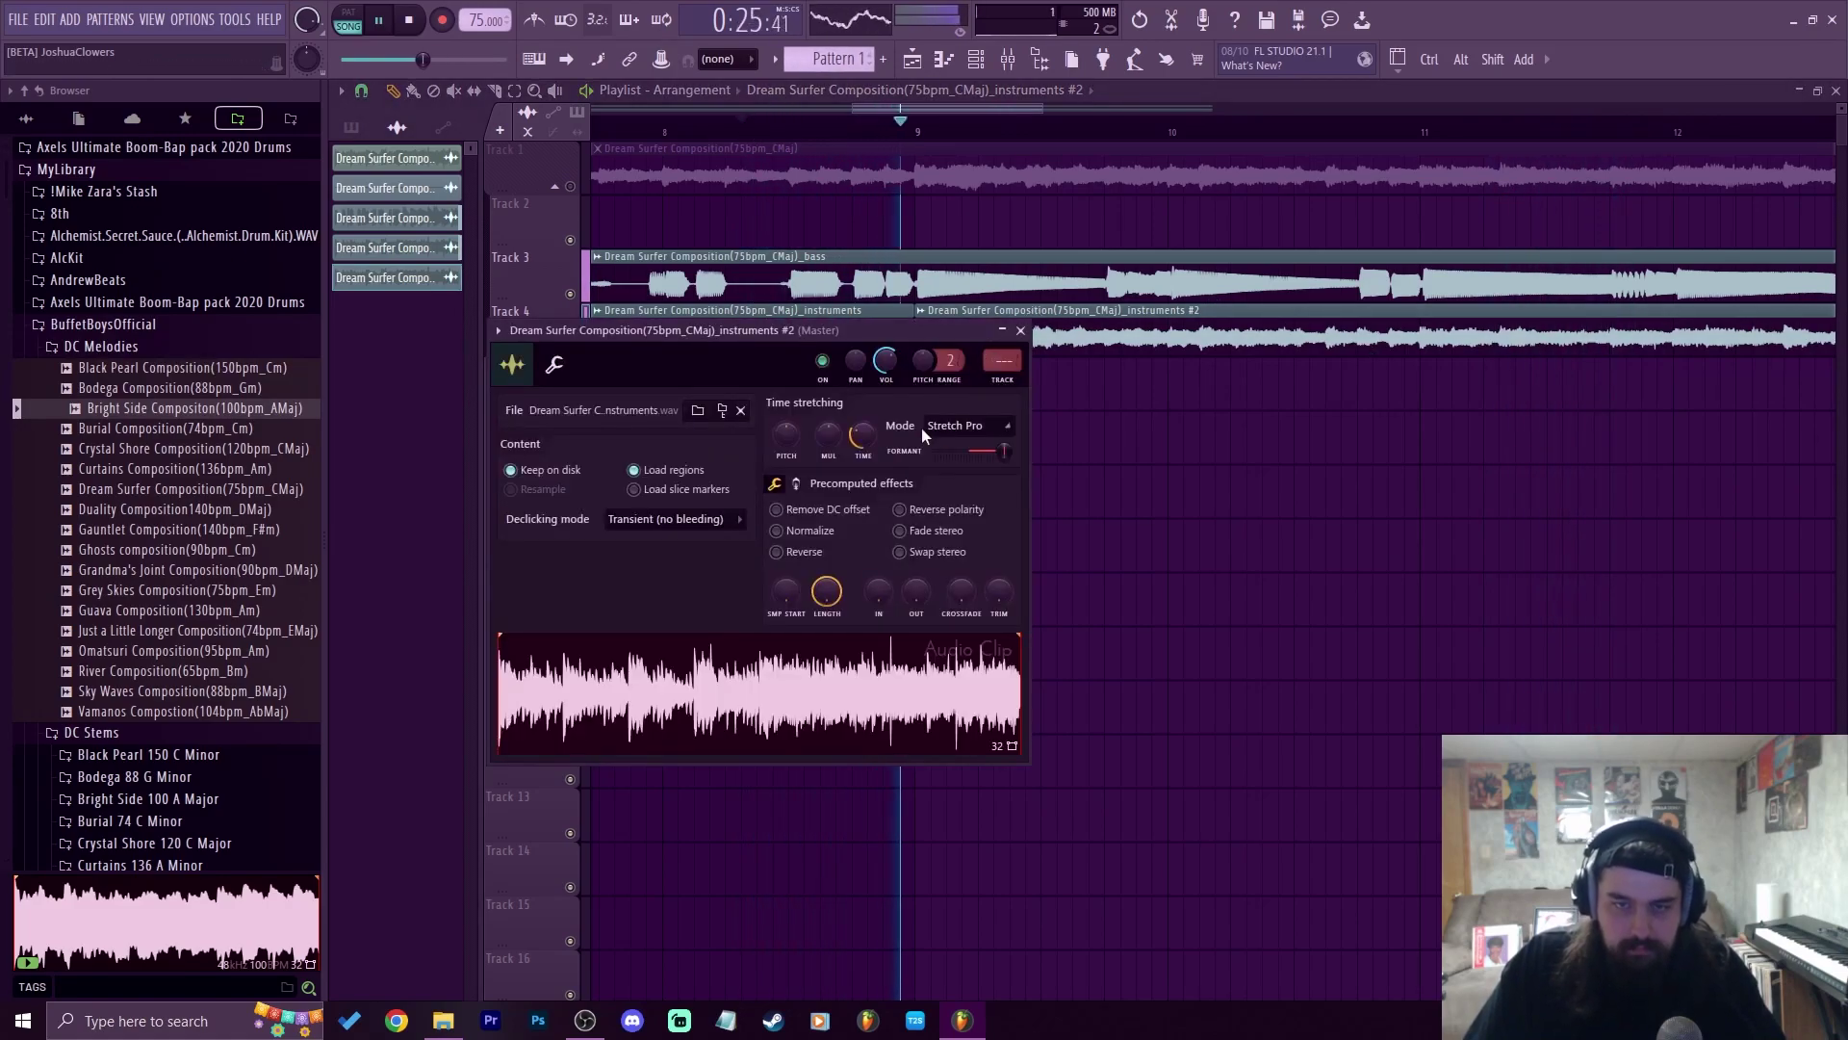
{"action": "scroll", "coordinate": [1002, 360], "scroll_direction": "up", "scroll_amount": 3}
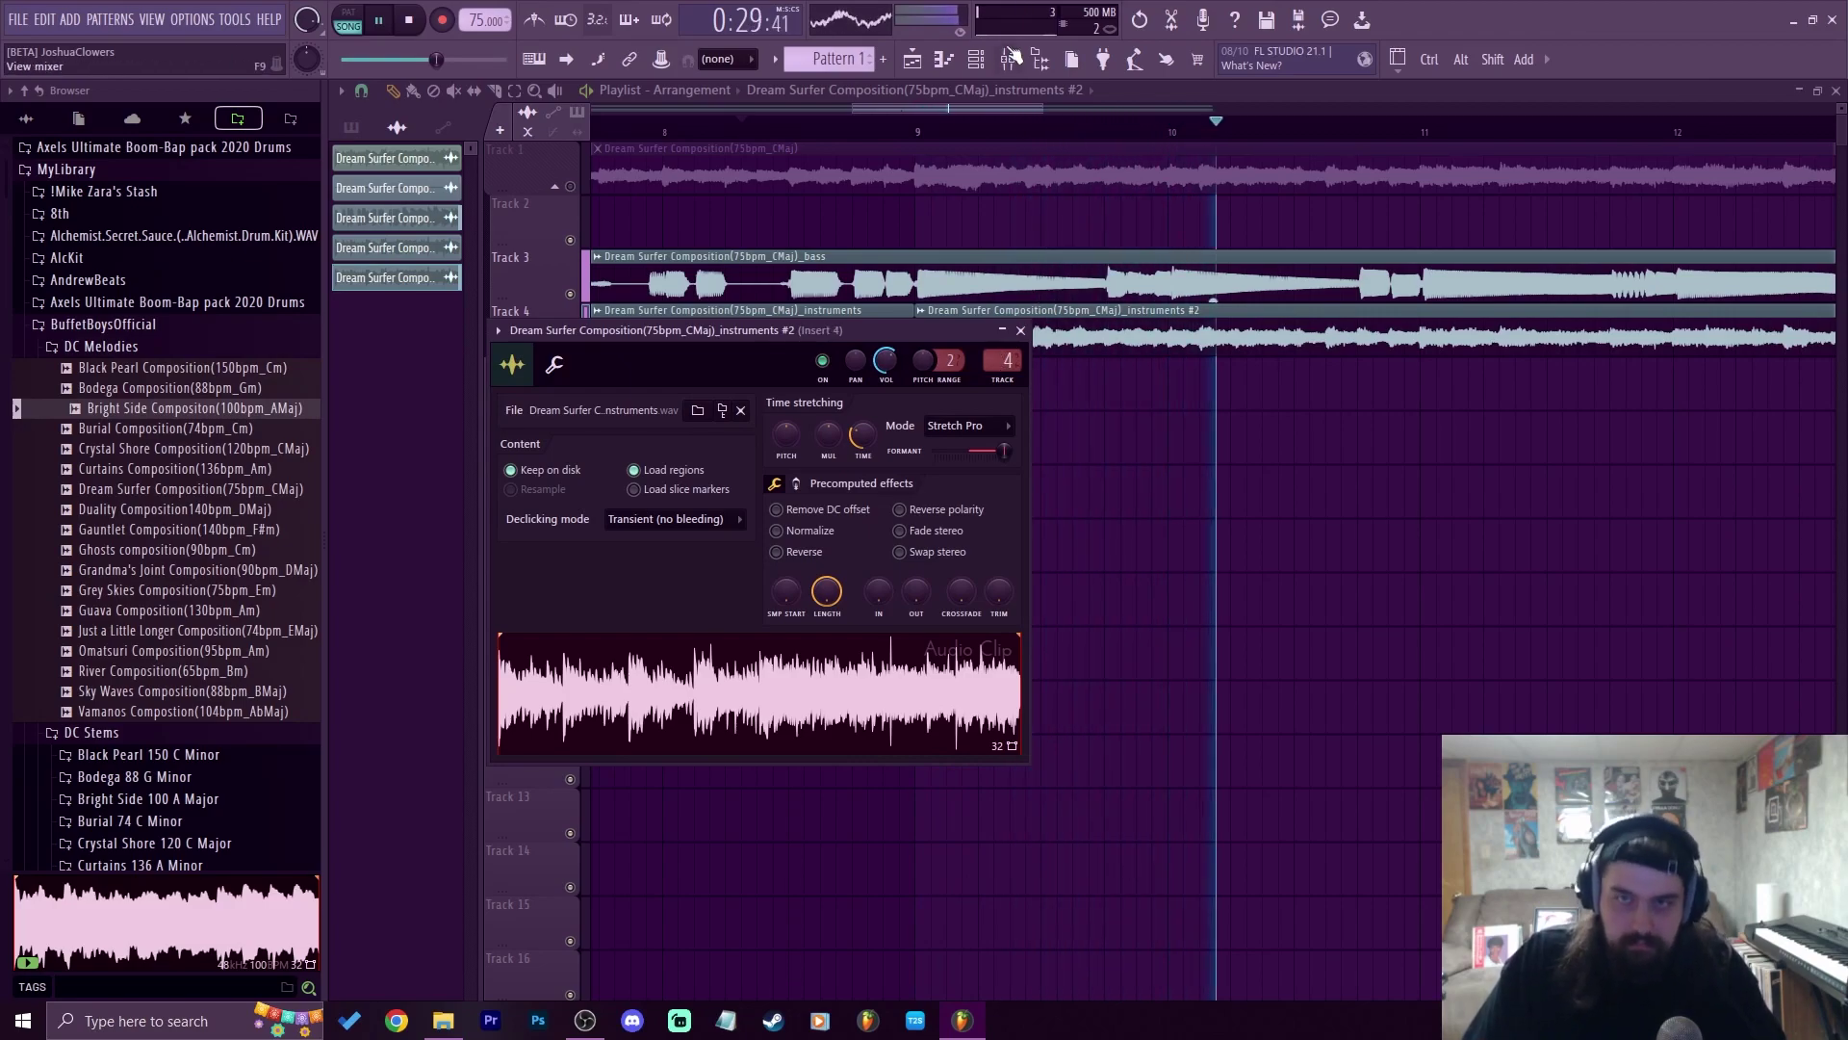
{"action": "left_click", "coordinate": [1007, 60]}
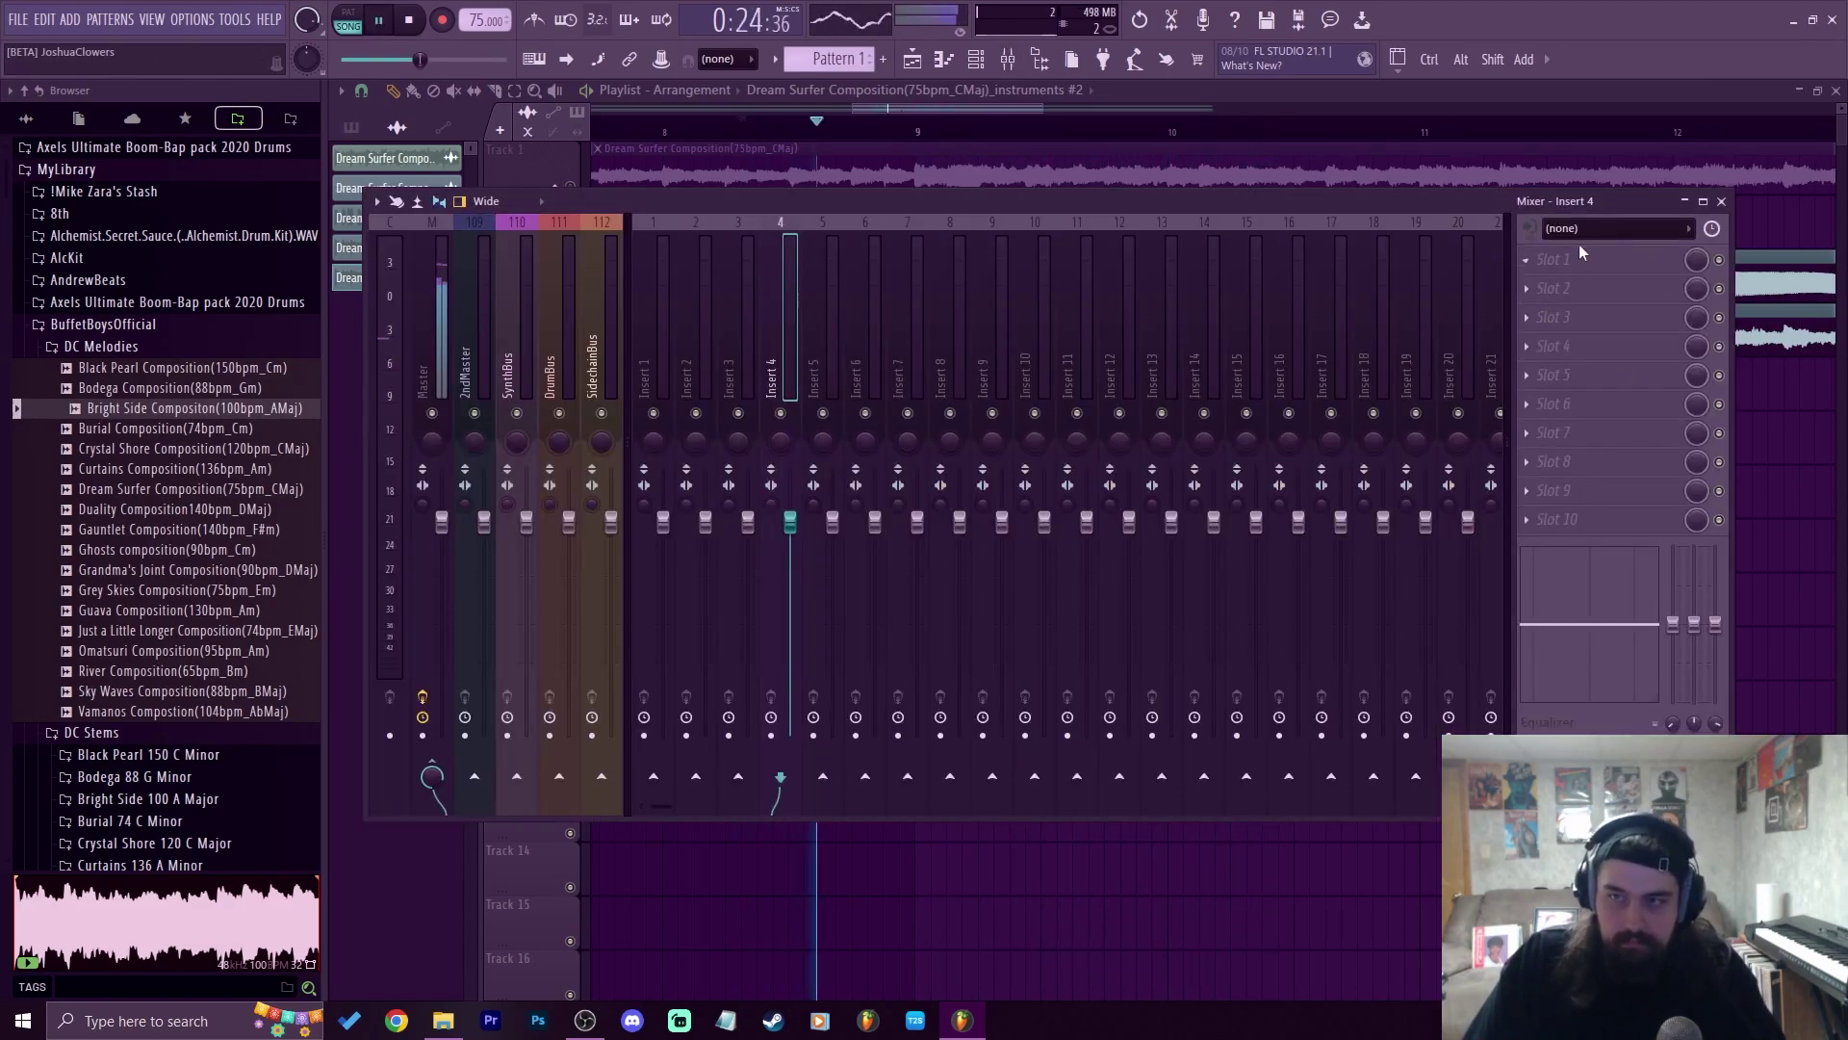
Load Fruity Love Philter on mixer insert 4, shift its X/Y modulation point slightly up and right, then close the plugin and mixer
{"action": "left_click", "coordinate": [1557, 255]}
{"action": "left_click", "coordinate": [1261, 208]}
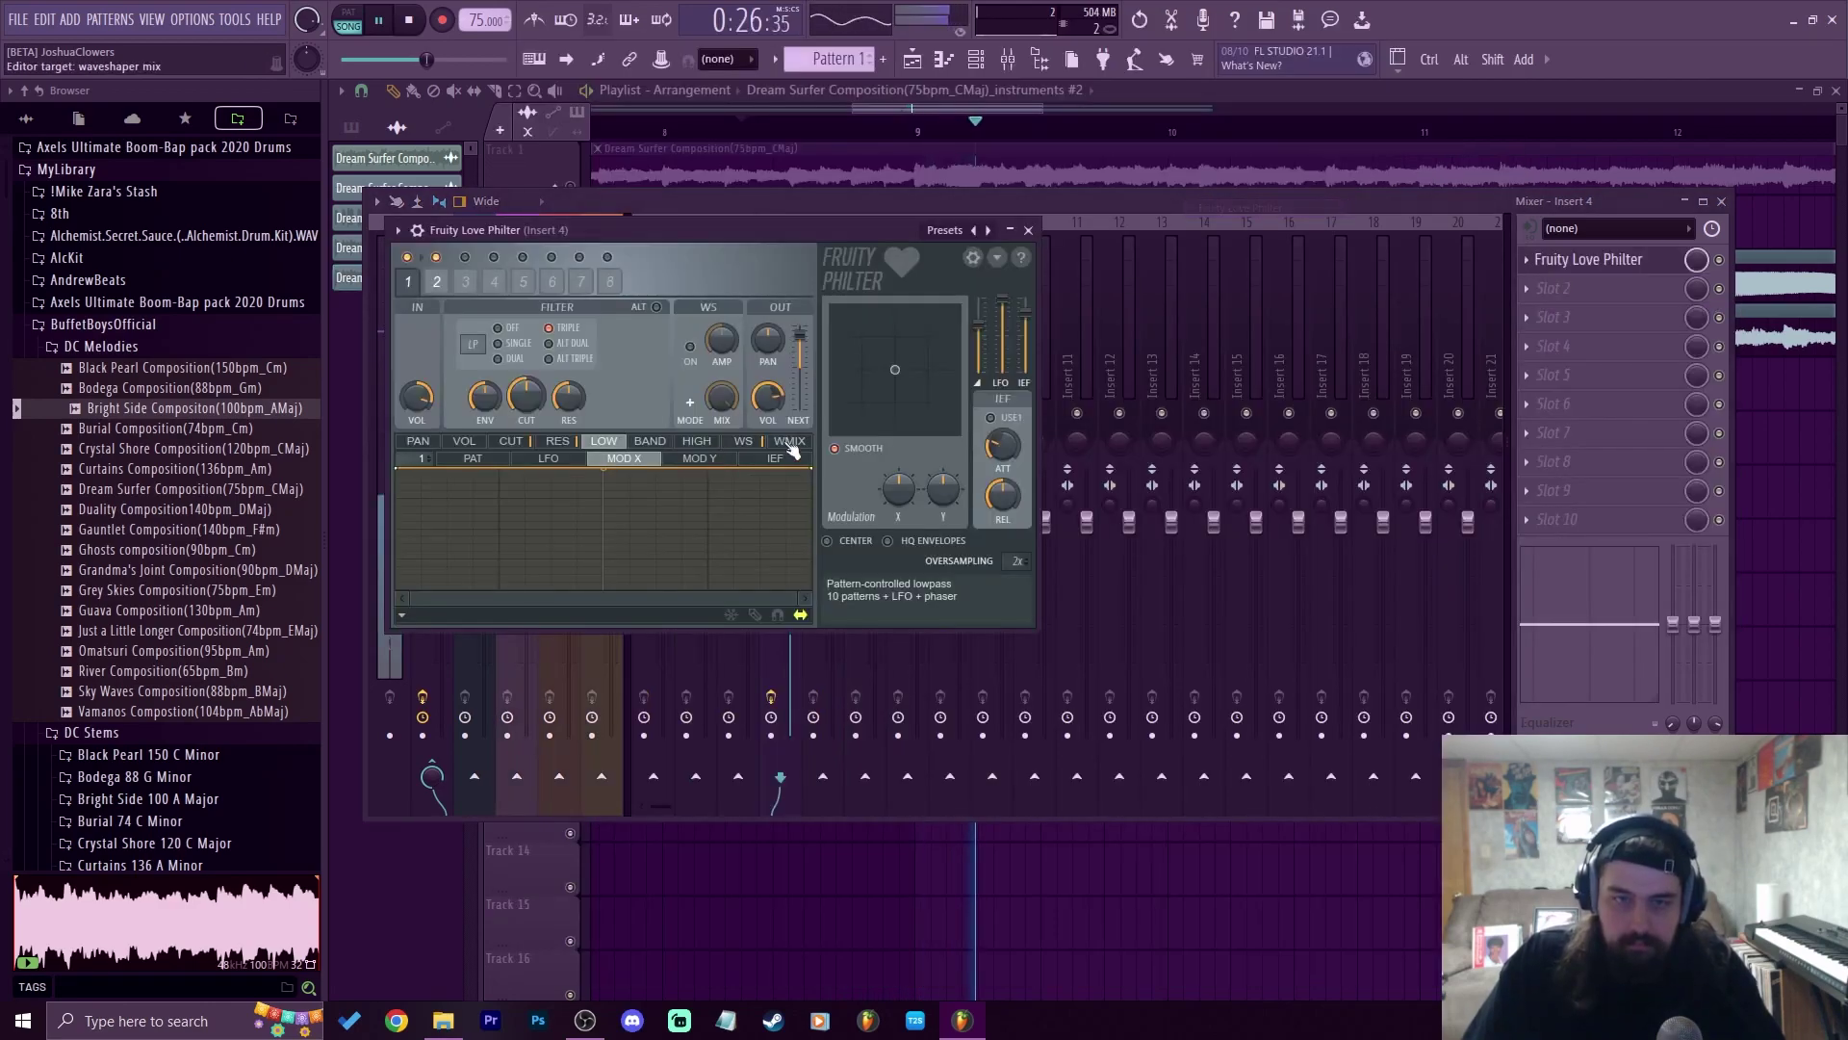
{"action": "left_click_drag", "start_coordinate": [938, 371], "coordinate": [917, 342]}
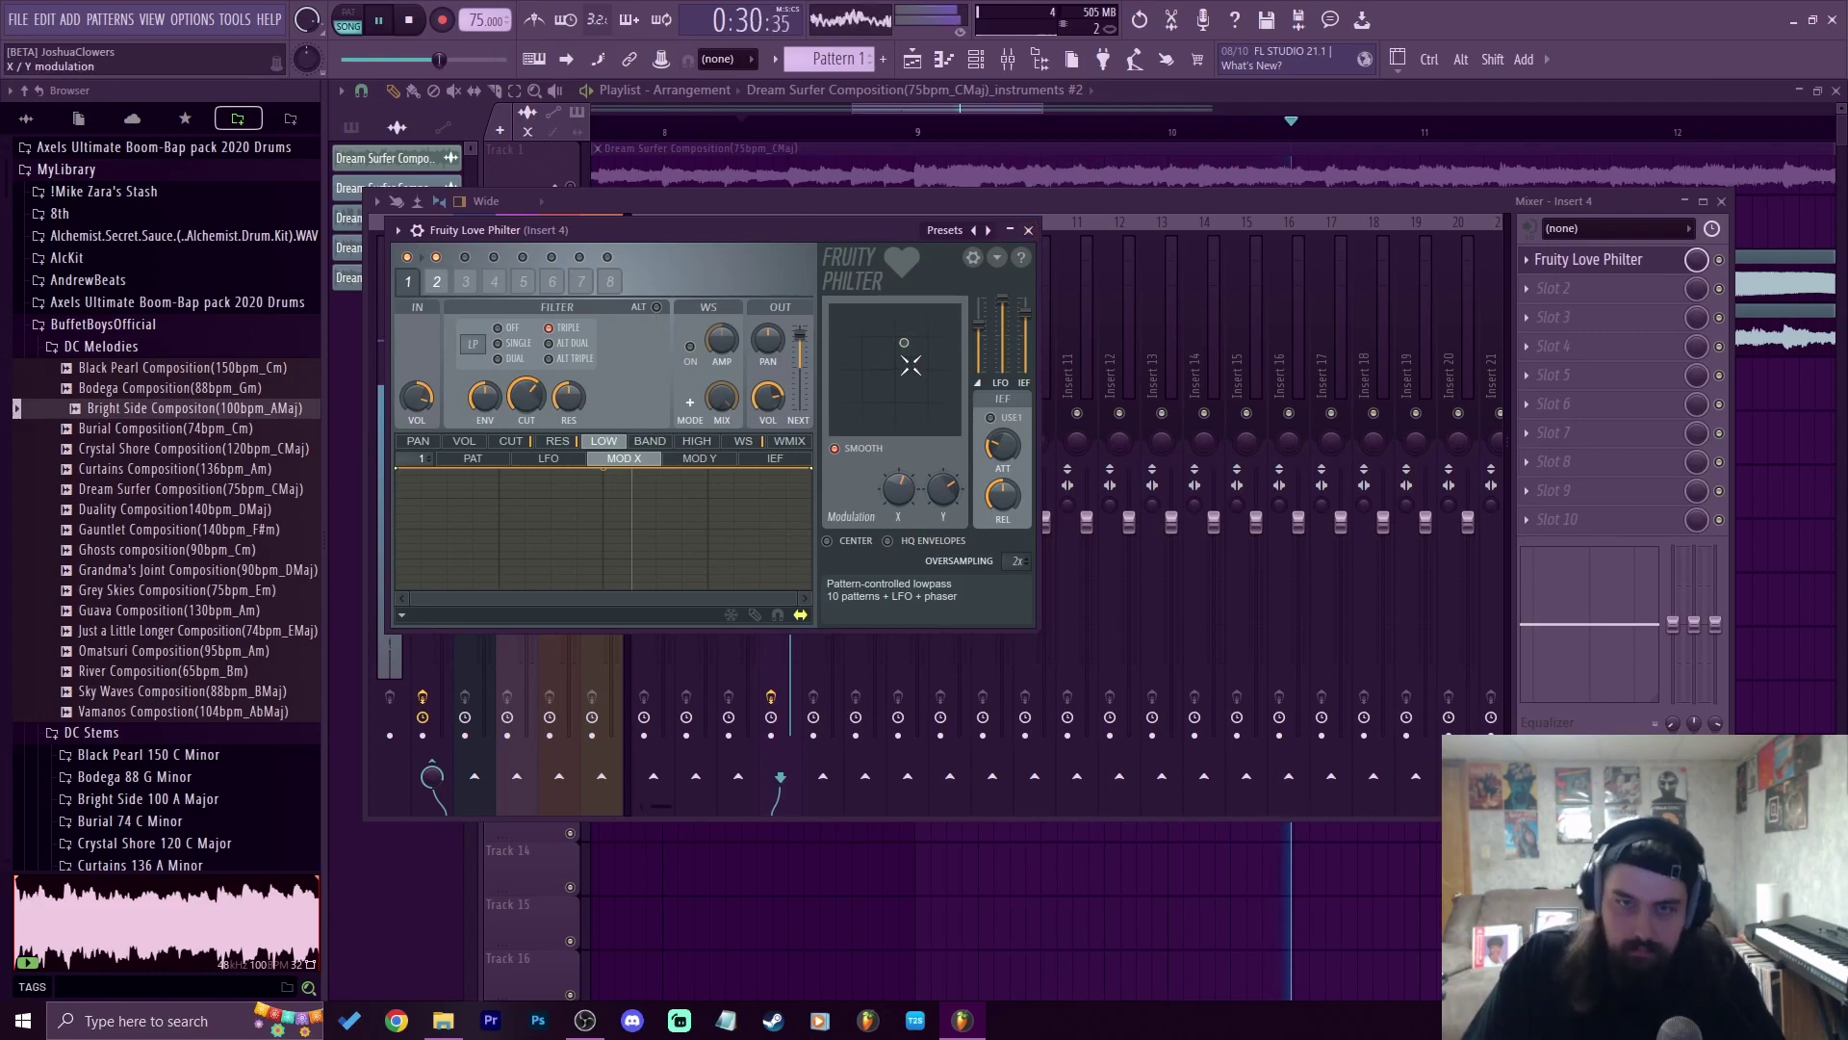
{"action": "left_click", "coordinate": [1027, 230]}
{"action": "left_click", "coordinate": [1138, 89]}
Start playback at bar 9 and set bars 9 to 17 as the playlist's loop selection
{"action": "scroll", "coordinate": [1082, 129], "scroll_direction": "down", "scroll_amount": 5}
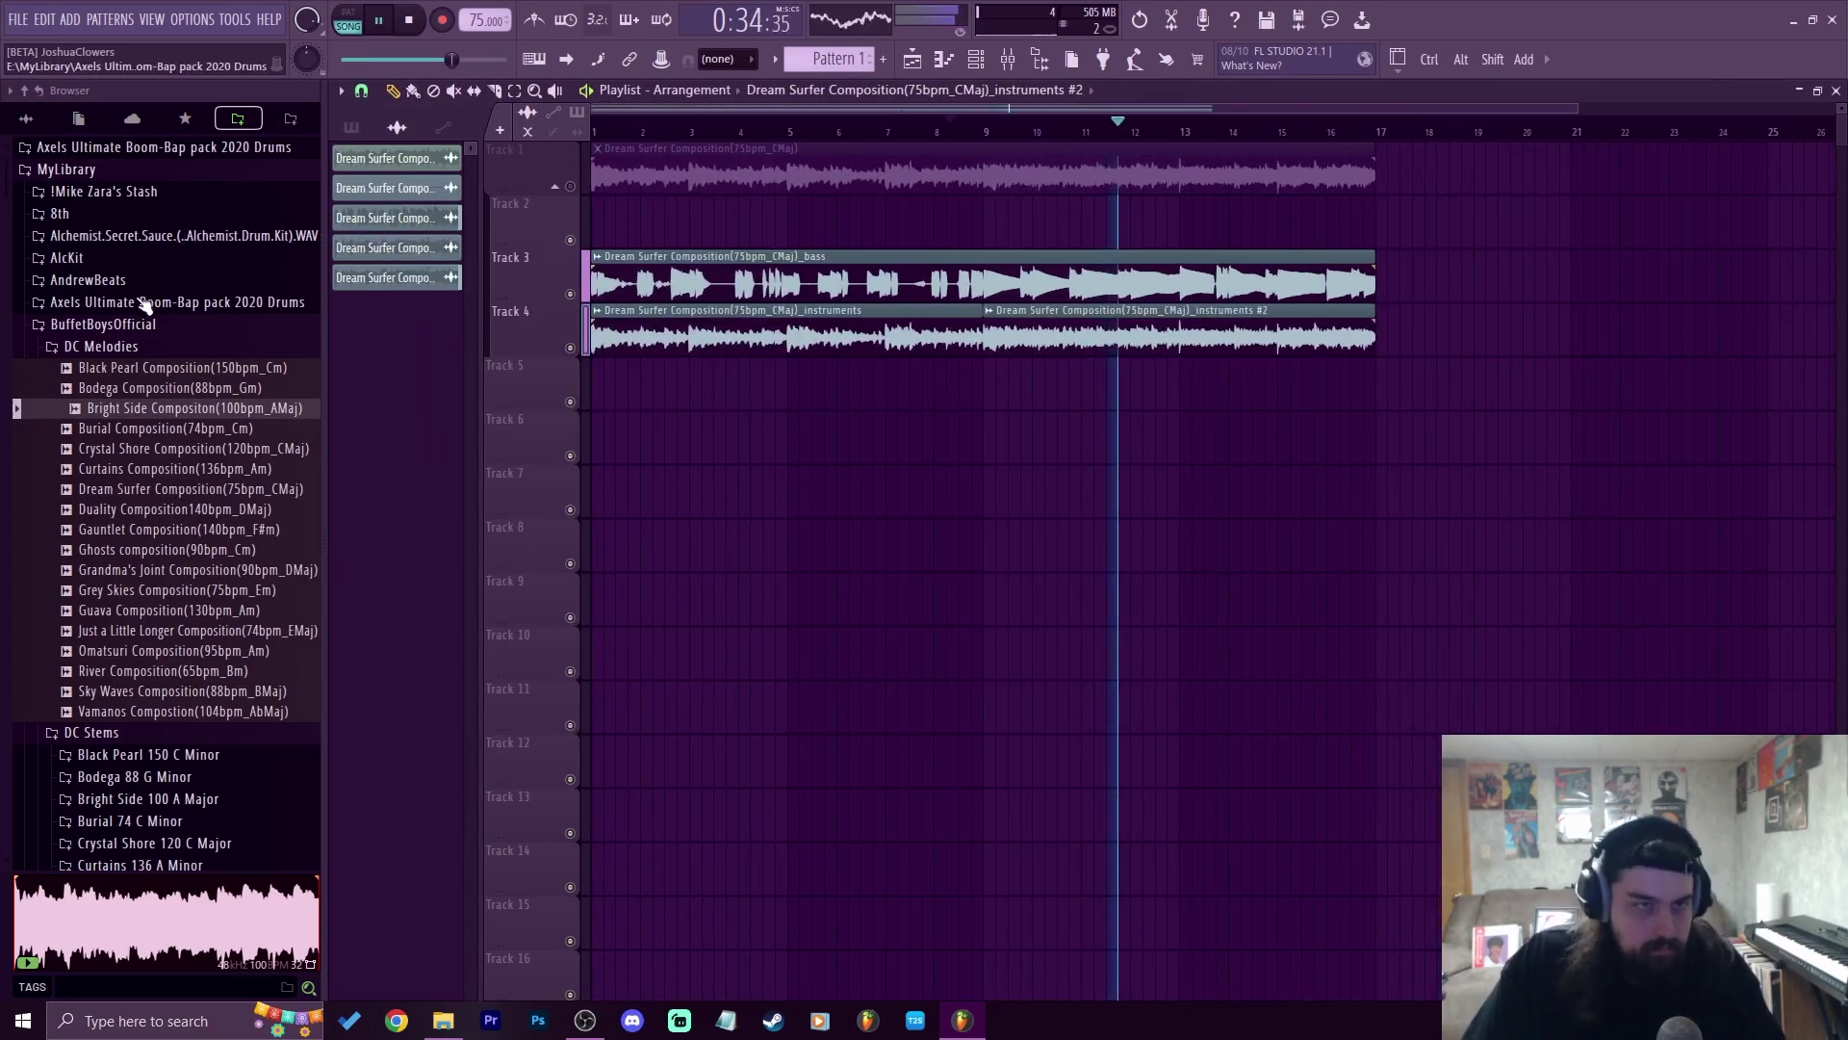
{"action": "left_click", "coordinate": [986, 127]}
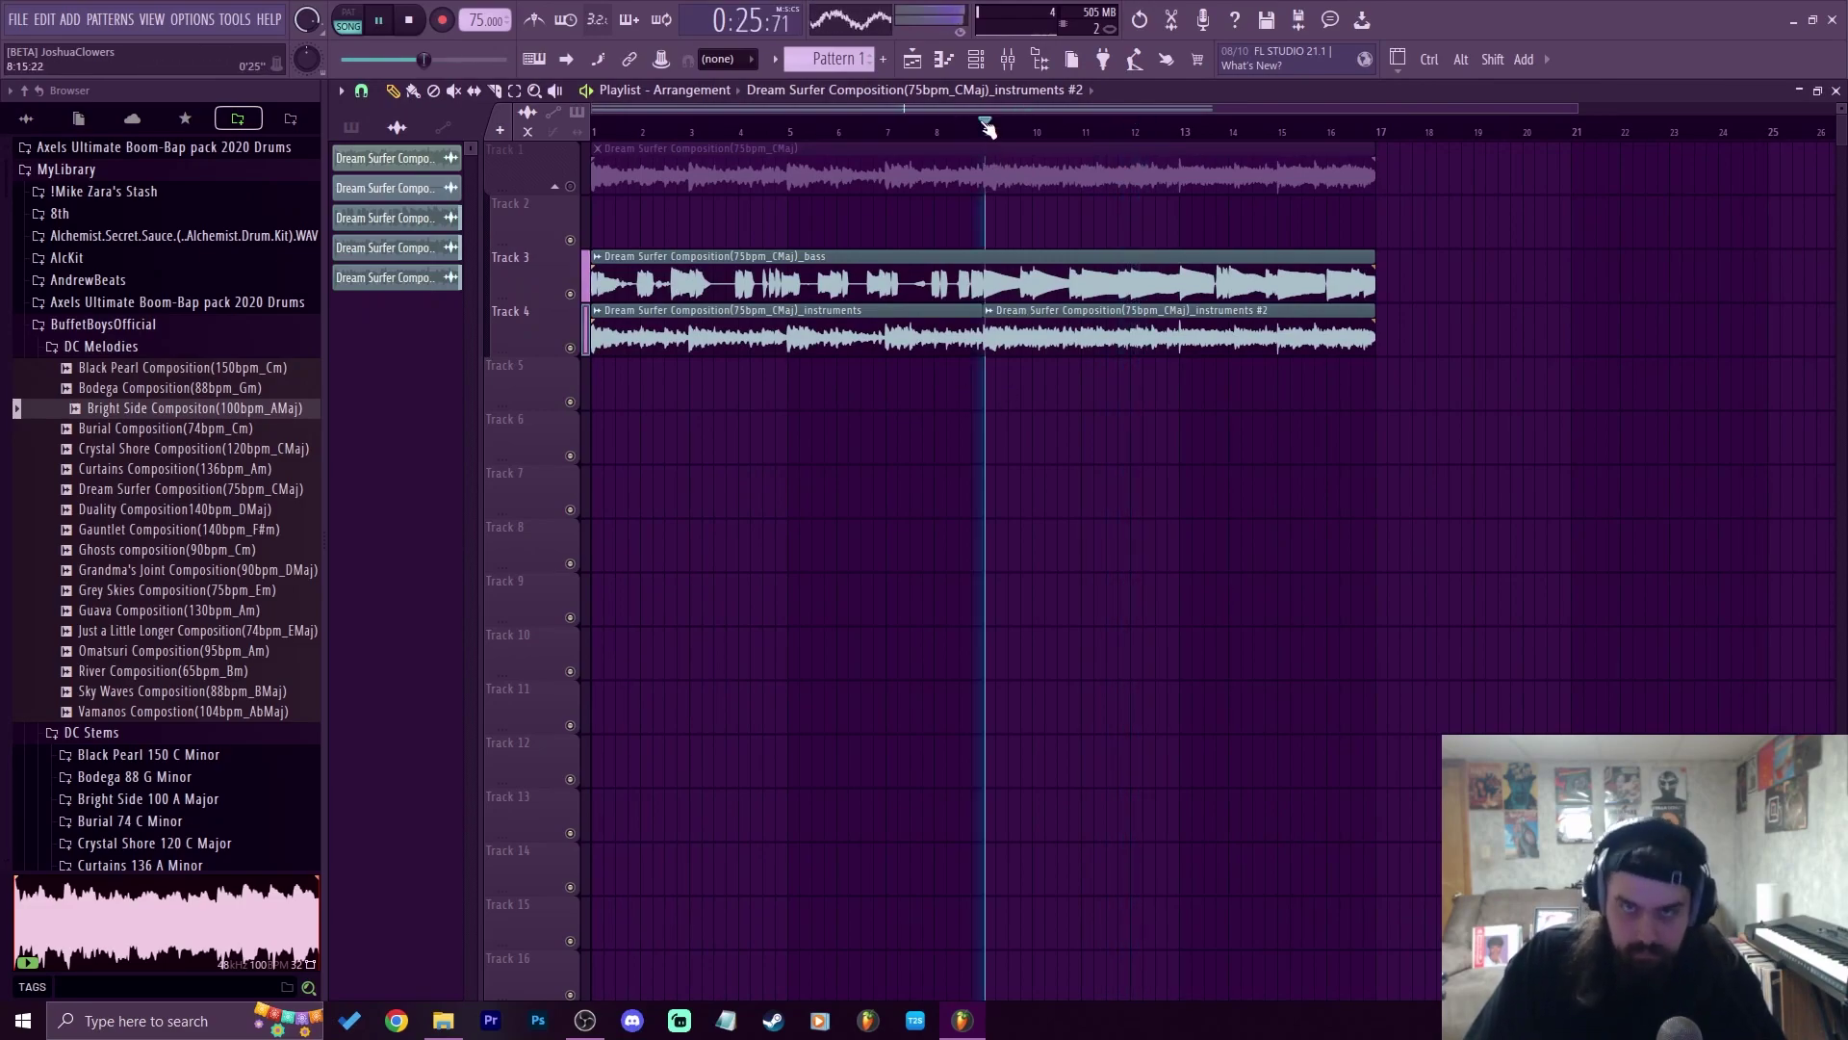
{"action": "left_click_drag", "start_coordinate": [986, 127], "coordinate": [1376, 127]}
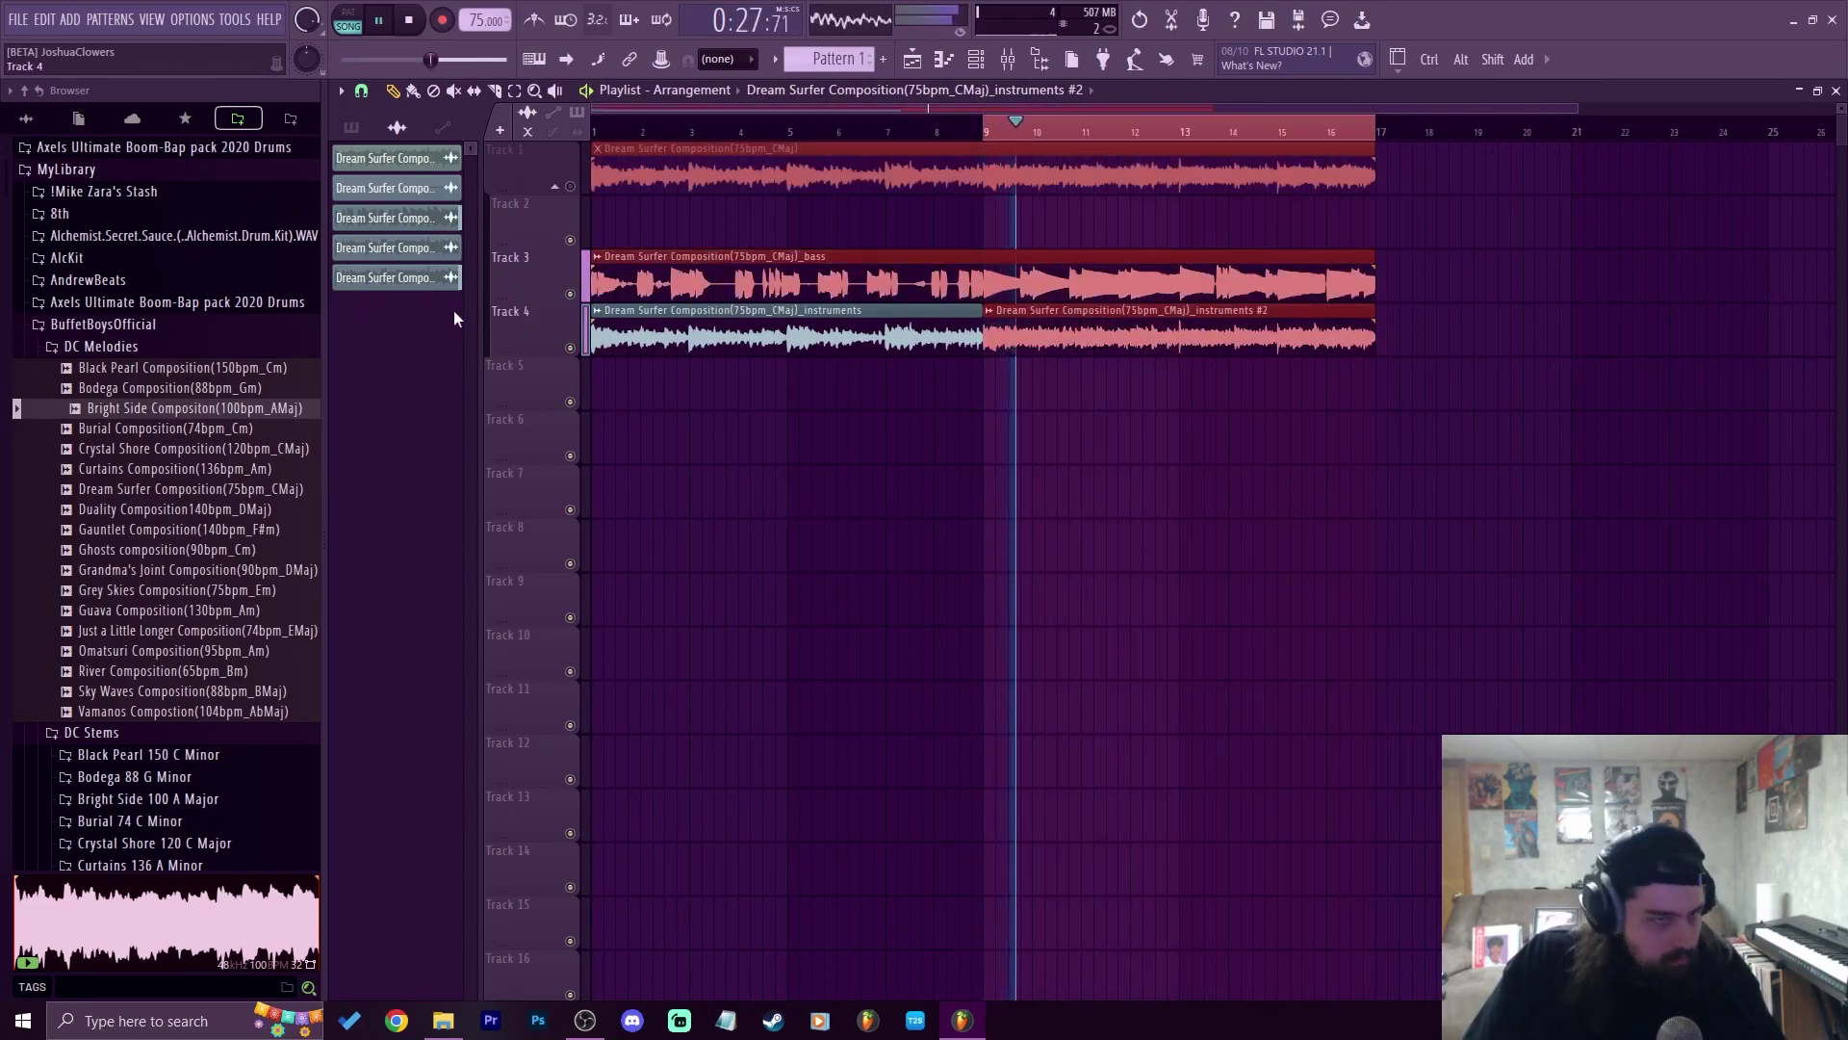
Collapse the BuffetBoysOfficial folders and open the Kount Drums Vol. 5 folder in the sample library
{"action": "left_click", "coordinate": [100, 347]}
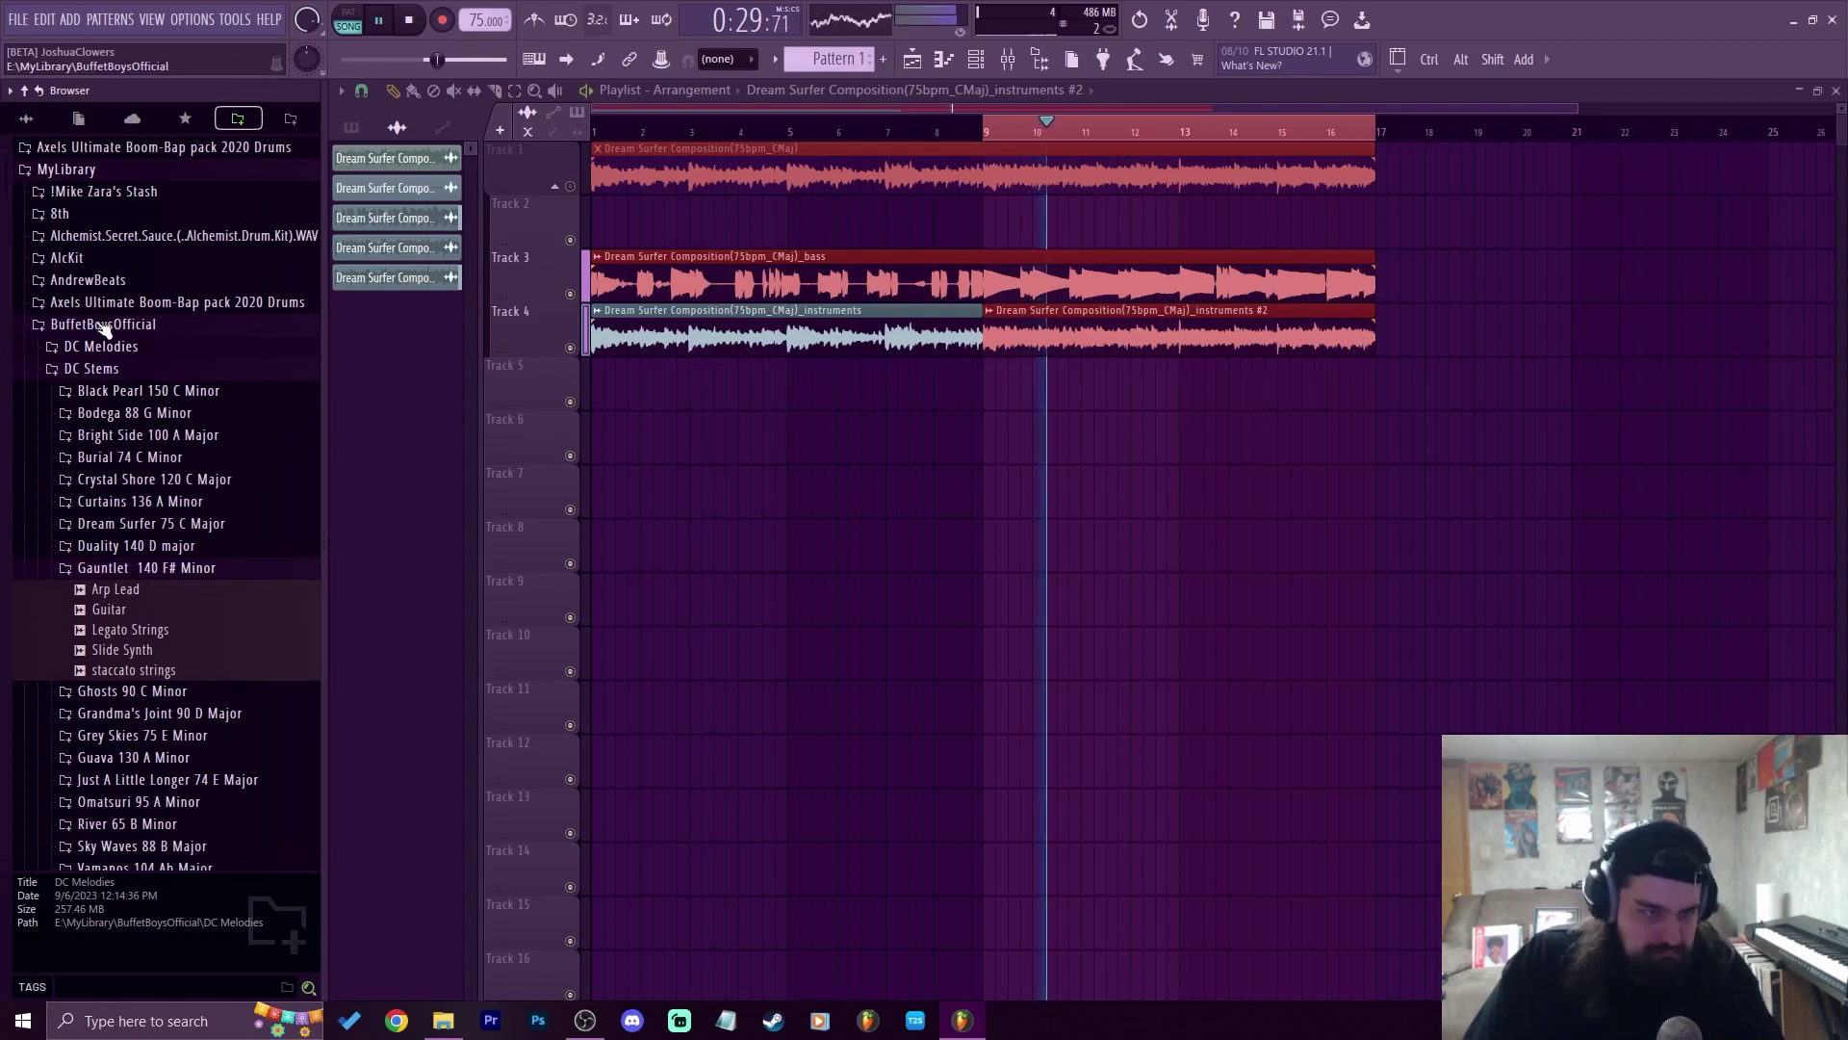
{"action": "left_click", "coordinate": [104, 325]}
{"action": "left_click", "coordinate": [292, 119]}
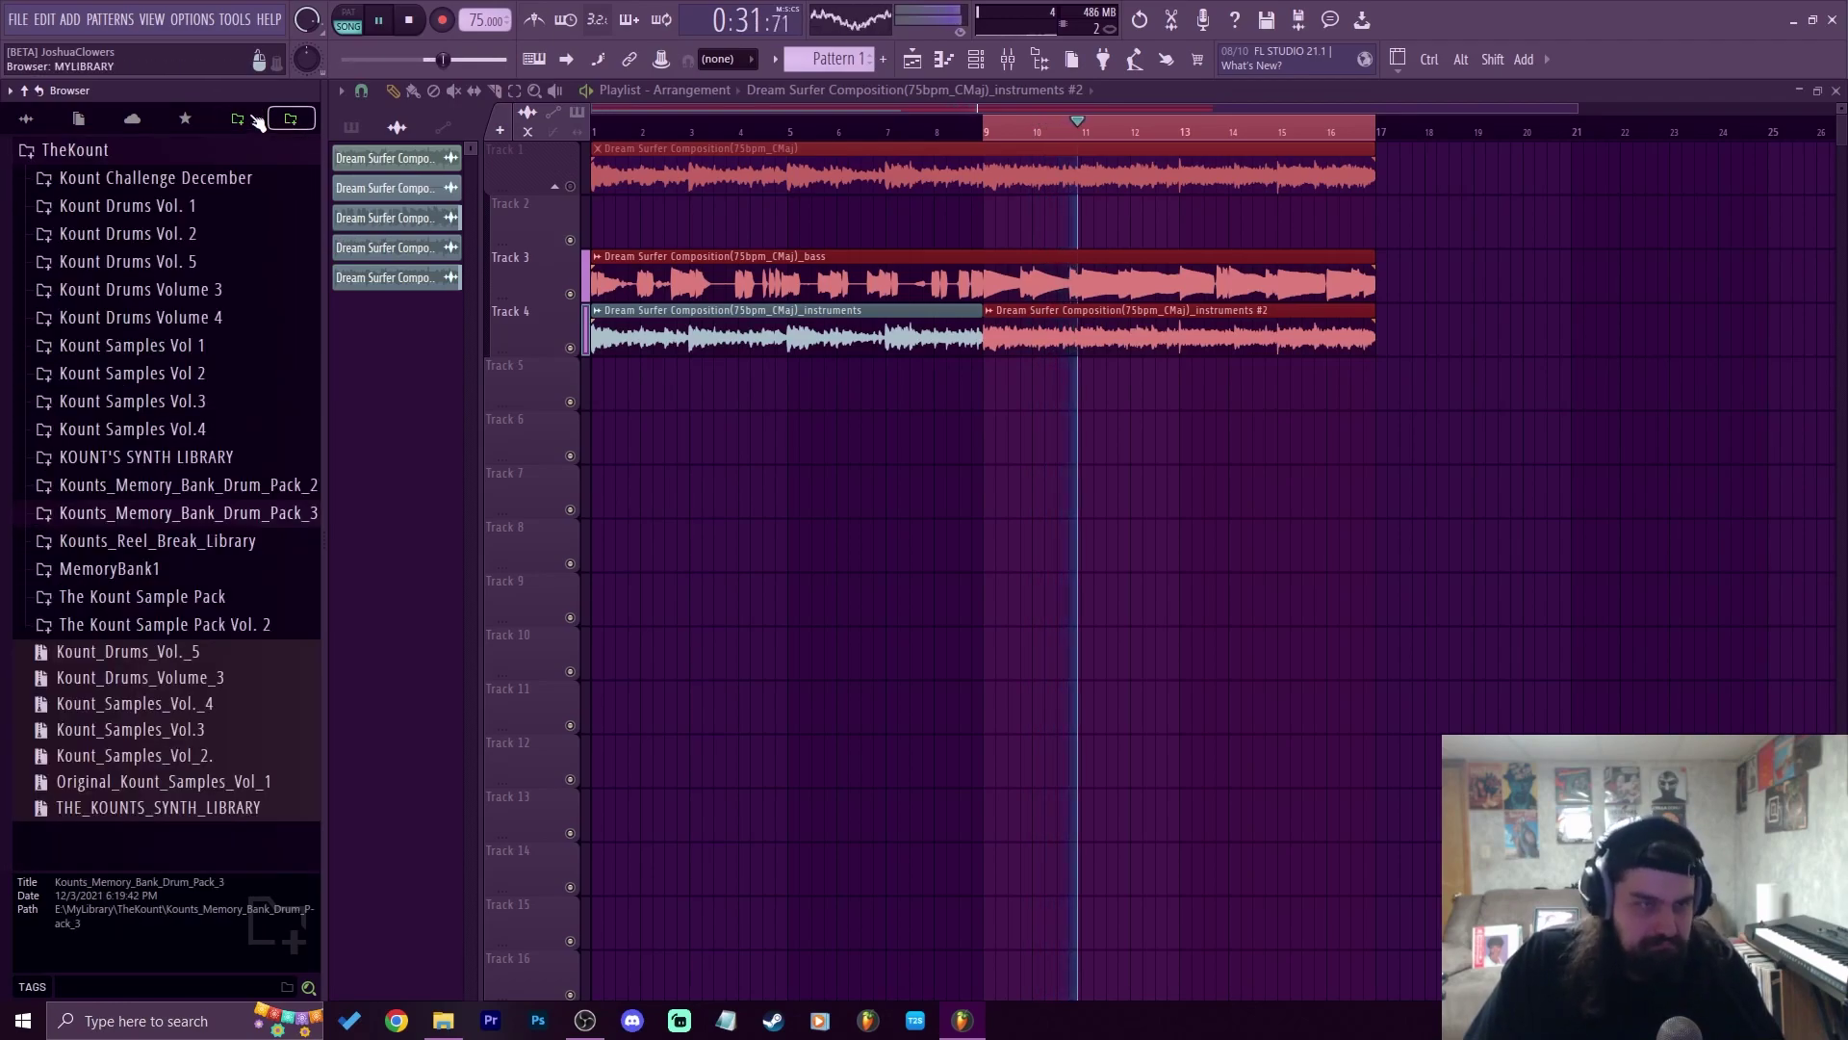
{"action": "left_click", "coordinate": [157, 265]}
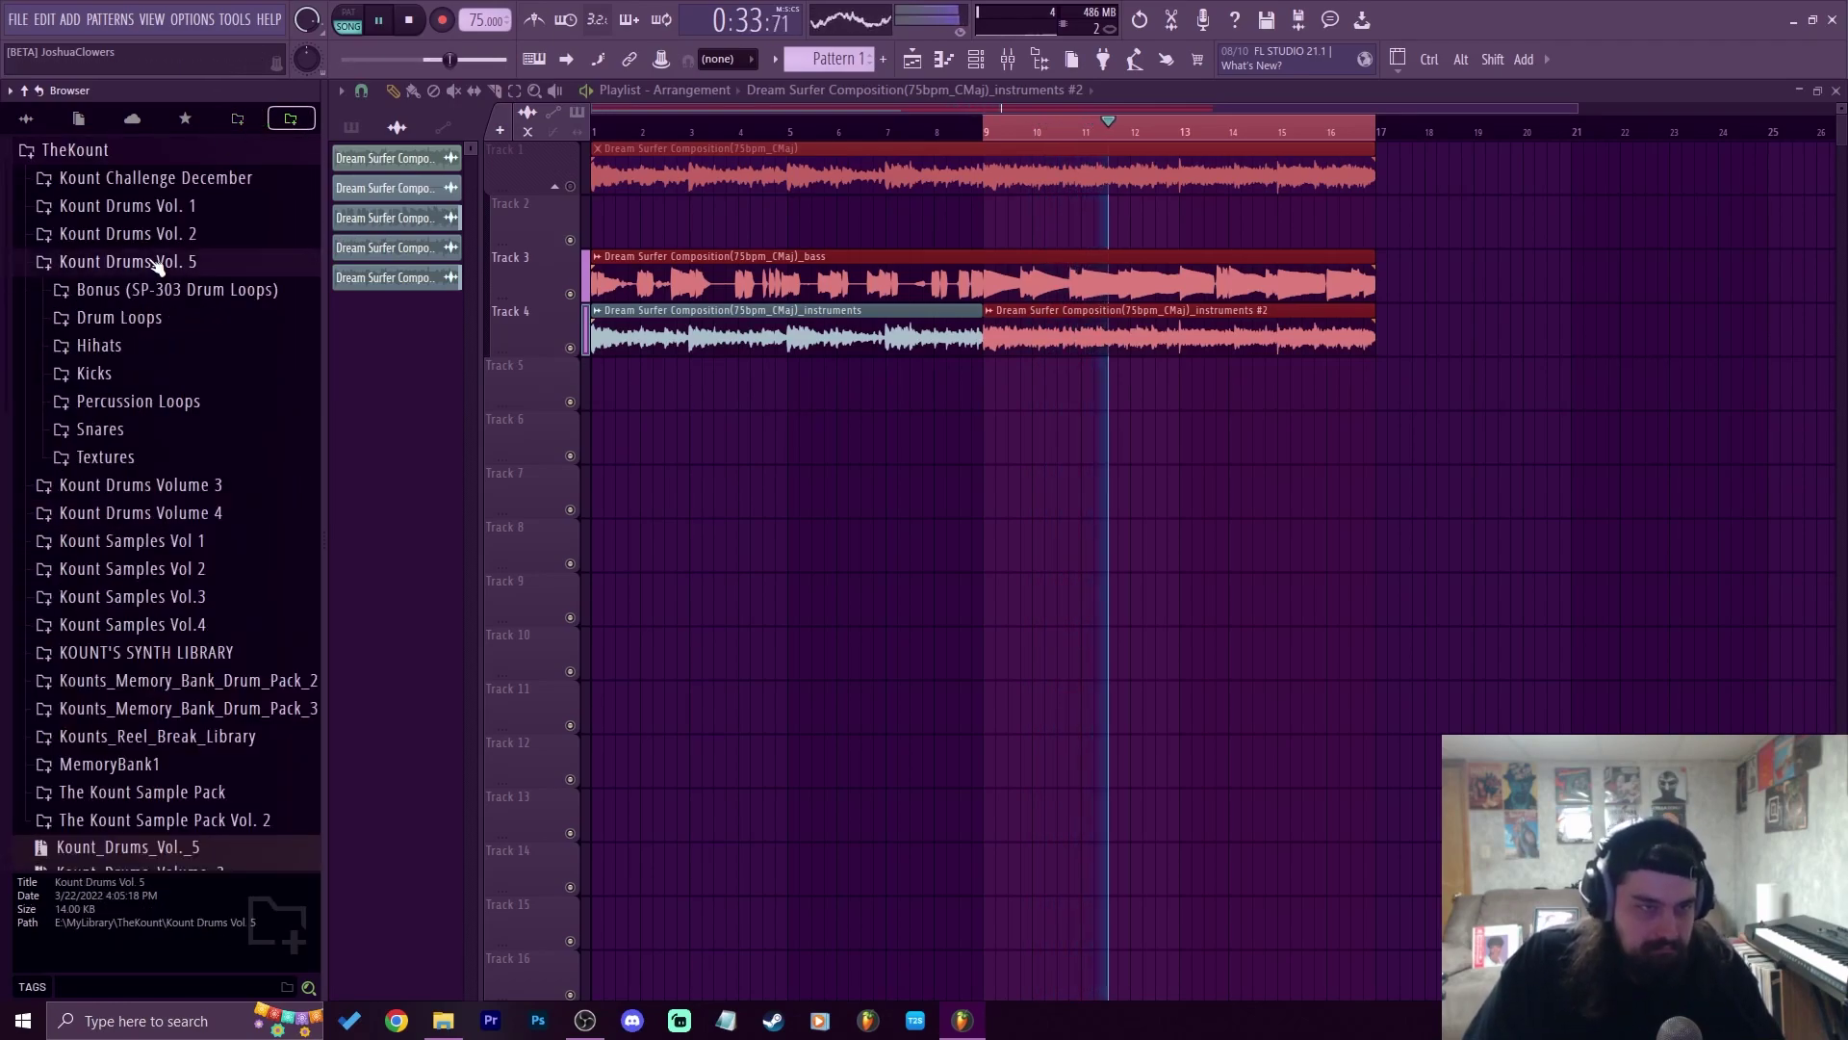
Audition several percussion loops from Kount Drums Vol. 5, including Pocket Clave, One on One and Rainy Day Shaker, over the looped section
{"action": "left_click", "coordinate": [144, 403]}
{"action": "left_click", "coordinate": [162, 518]}
{"action": "left_click", "coordinate": [180, 545]}
{"action": "left_click", "coordinate": [157, 597]}
{"action": "left_click", "coordinate": [125, 645]}
{"action": "left_click", "coordinate": [130, 697]}
{"action": "left_click", "coordinate": [145, 724]}
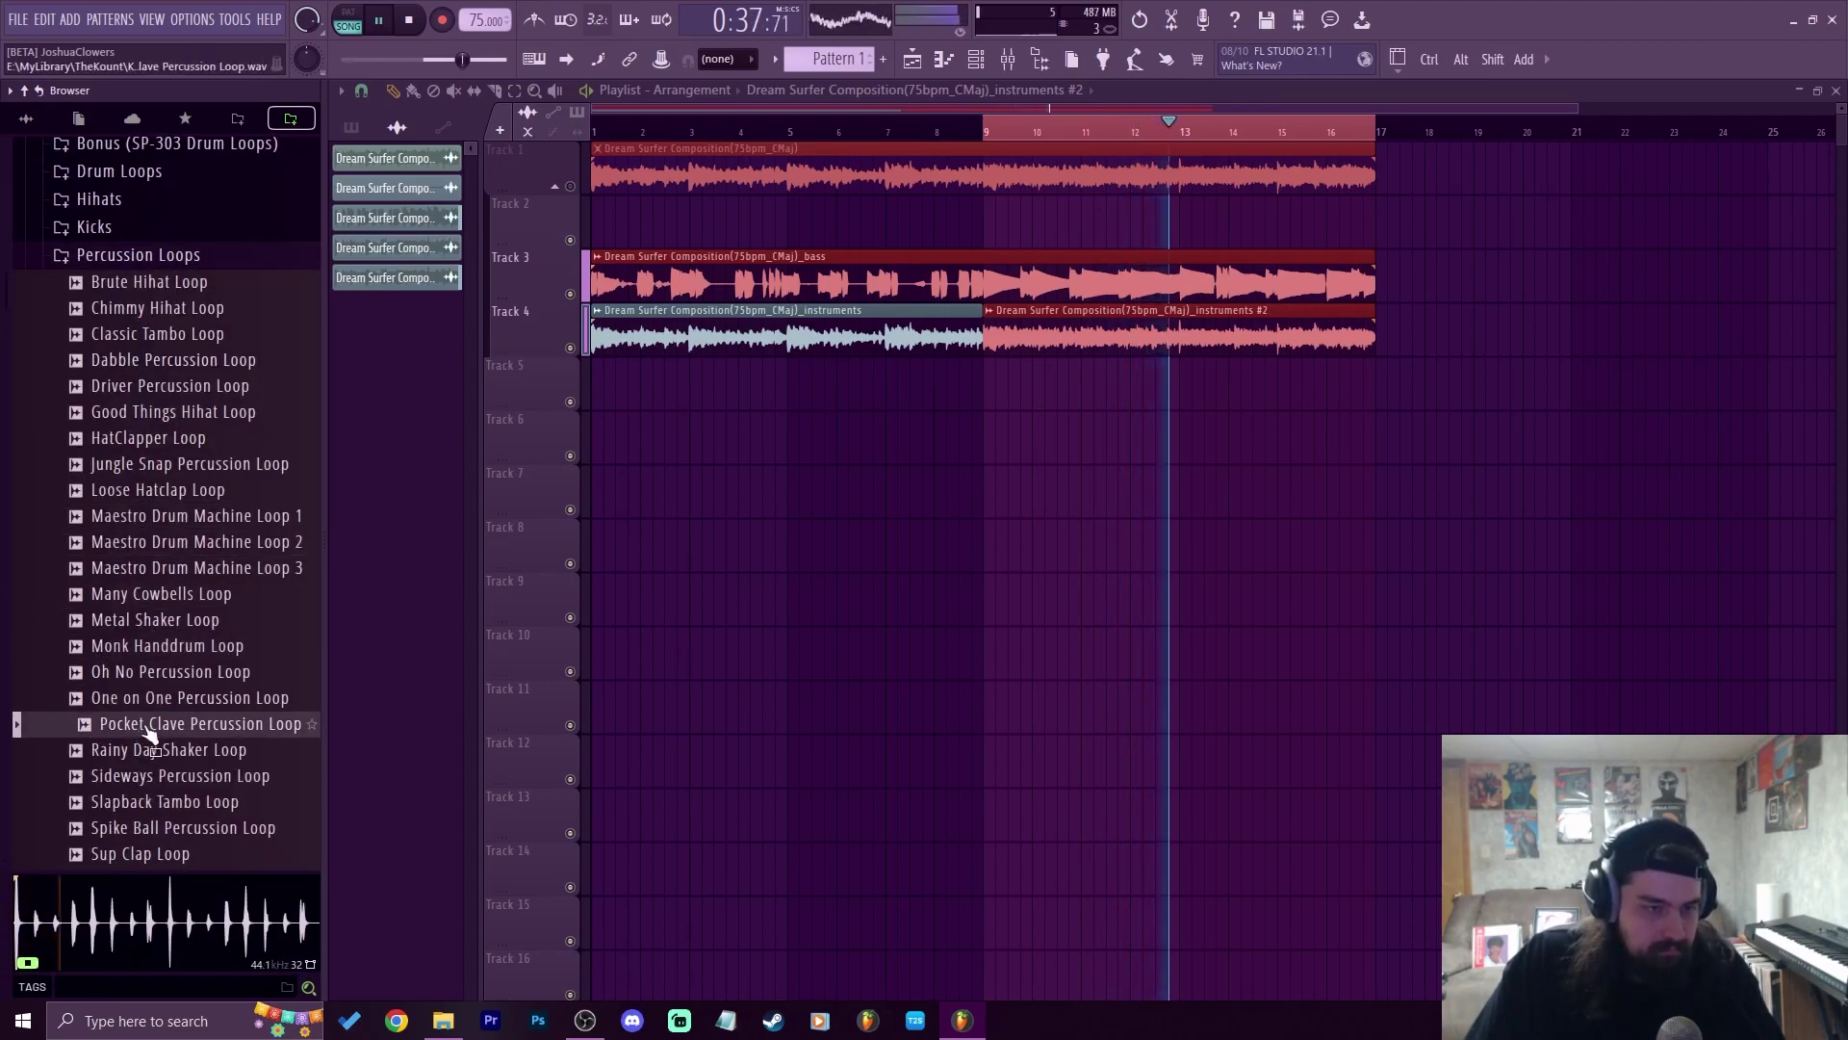
{"action": "left_click", "coordinate": [149, 700]}
{"action": "left_click", "coordinate": [145, 751]}
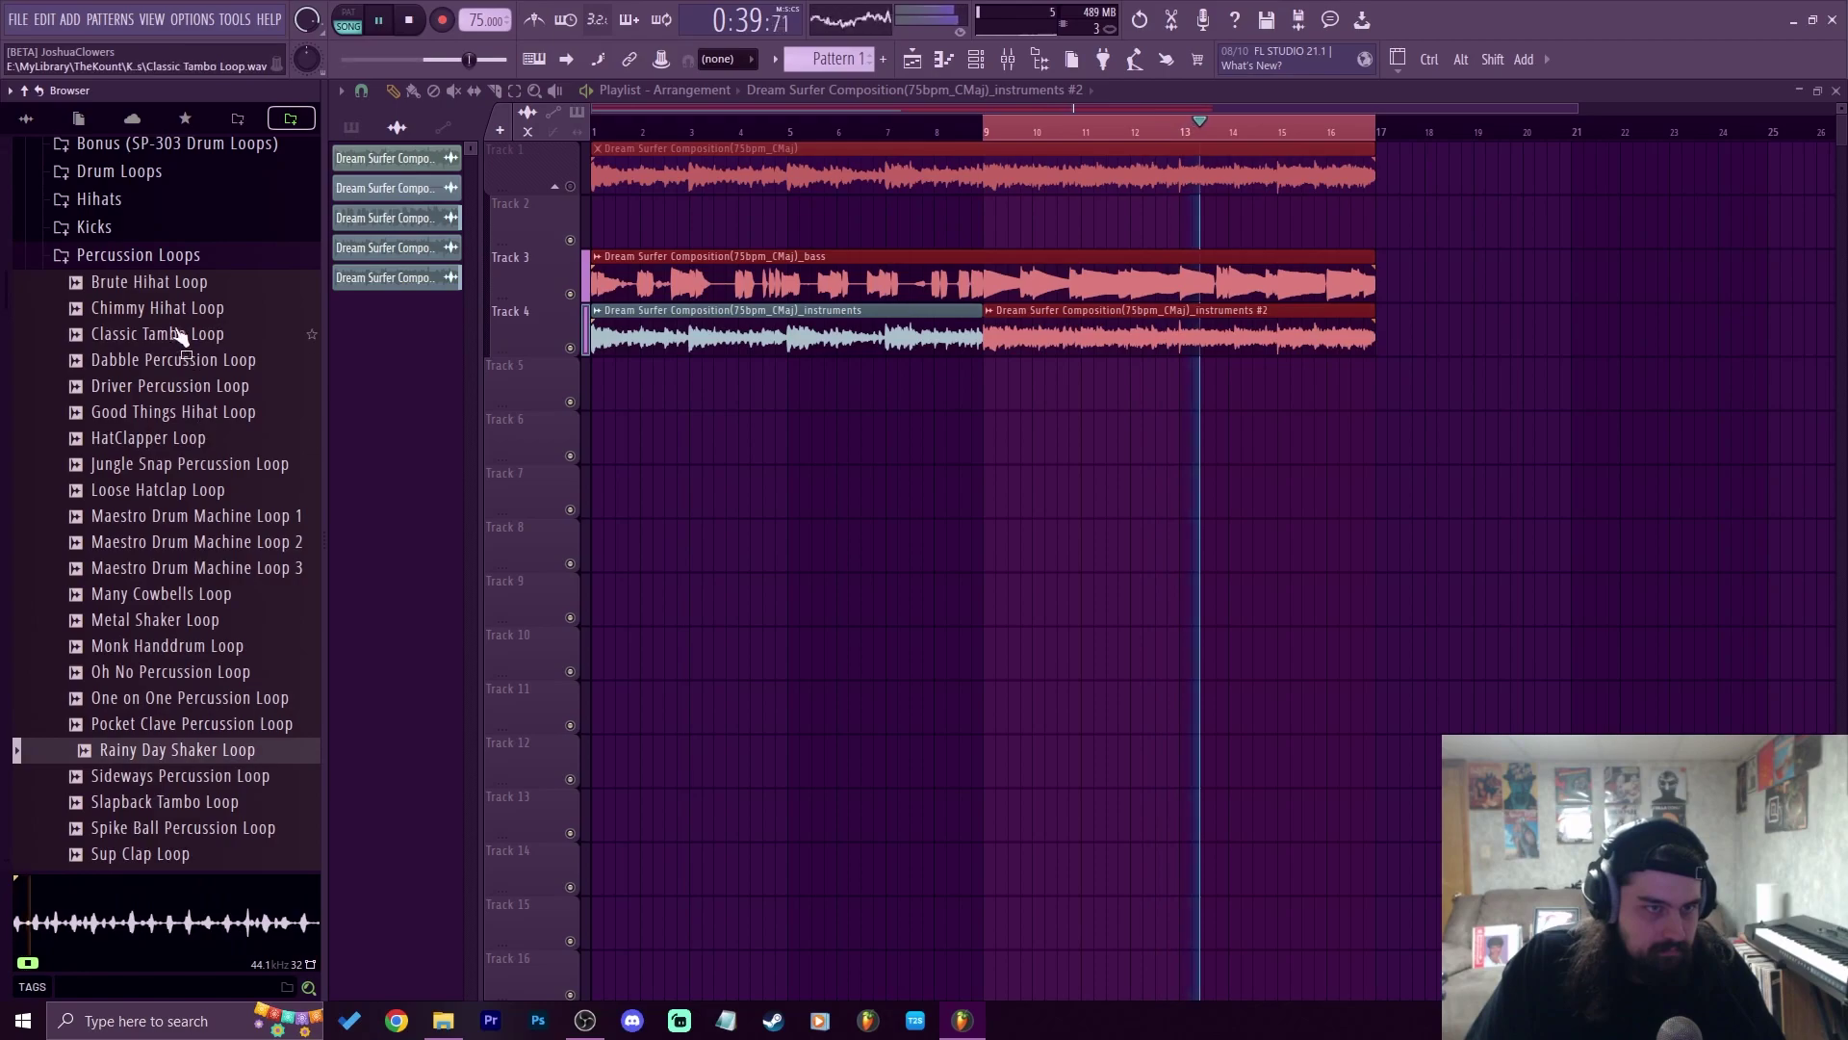
Audition loops in the Drum Loops folder and place Early Bird Drums on track 5 at bar 9
{"action": "left_click", "coordinate": [115, 256]}
{"action": "scroll", "coordinate": [150, 300], "scroll_direction": "up", "scroll_amount": 2}
{"action": "left_click", "coordinate": [145, 319]}
{"action": "left_click", "coordinate": [146, 379]}
{"action": "left_click", "coordinate": [144, 407]}
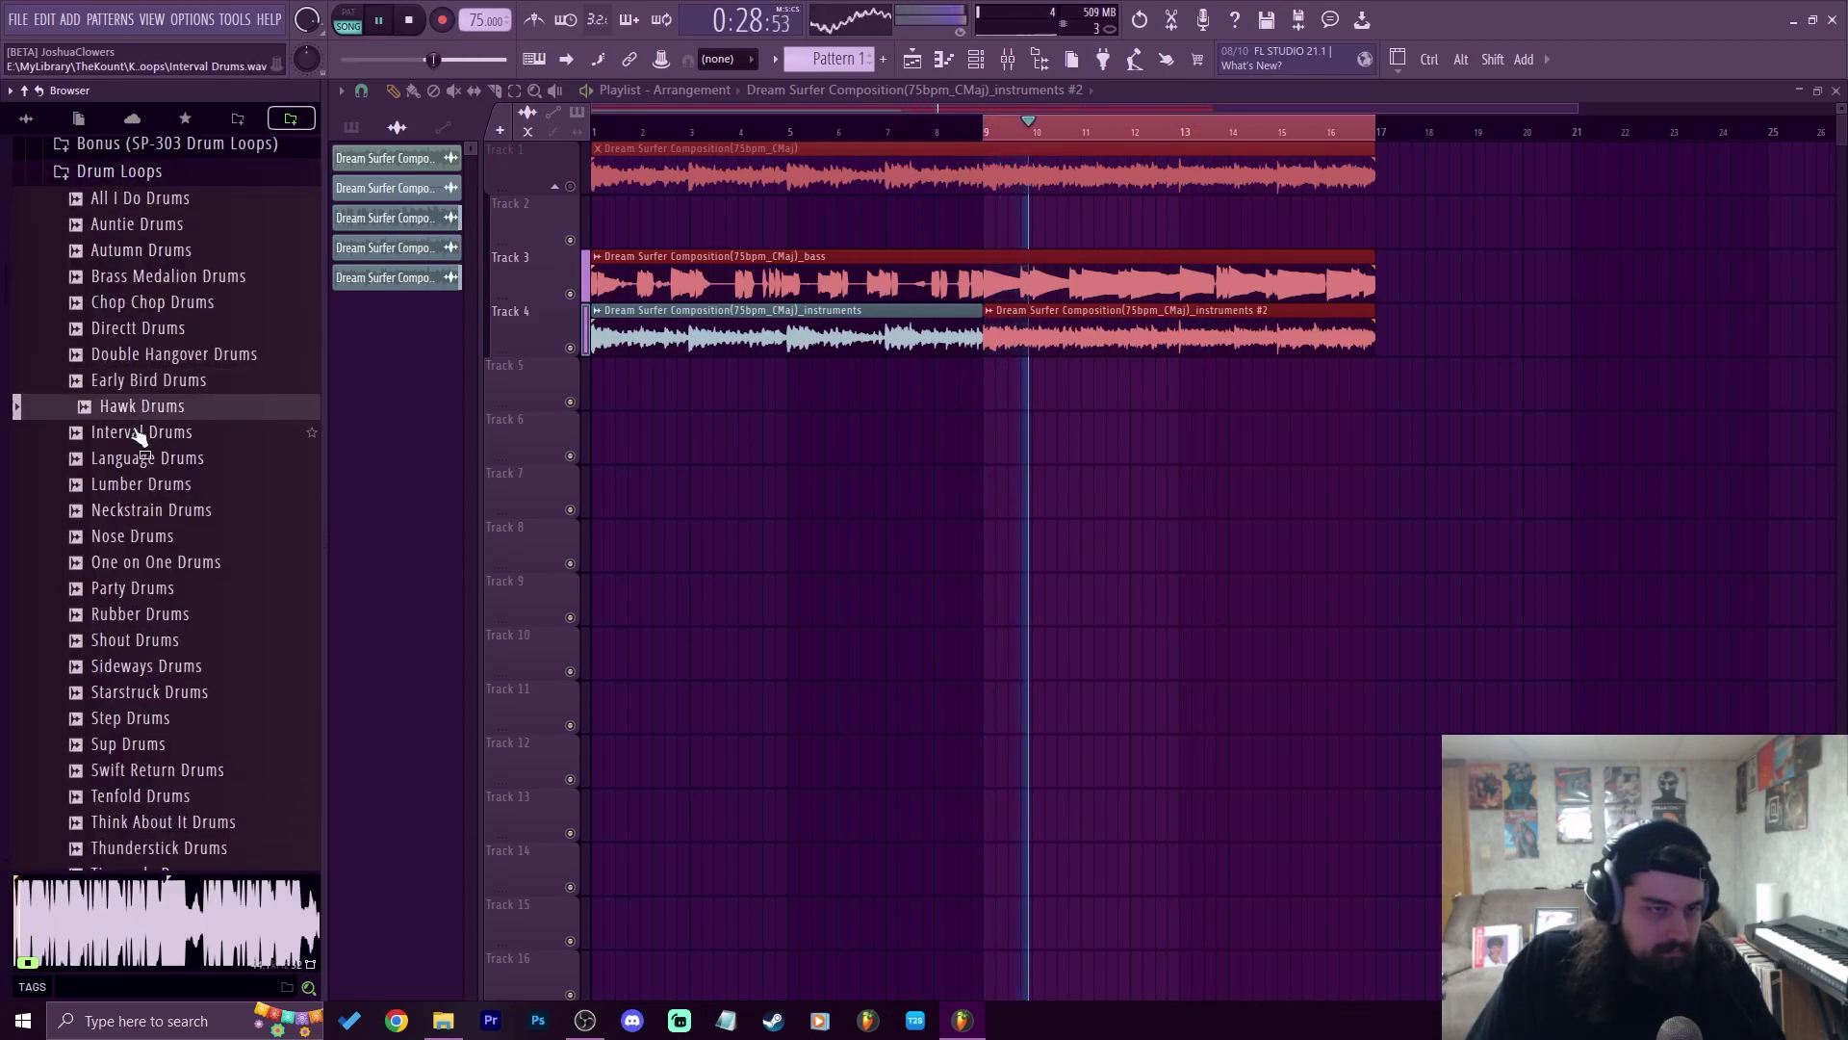
{"action": "left_click", "coordinate": [146, 379]}
{"action": "left_click_drag", "start_coordinate": [146, 380], "coordinate": [991, 403]}
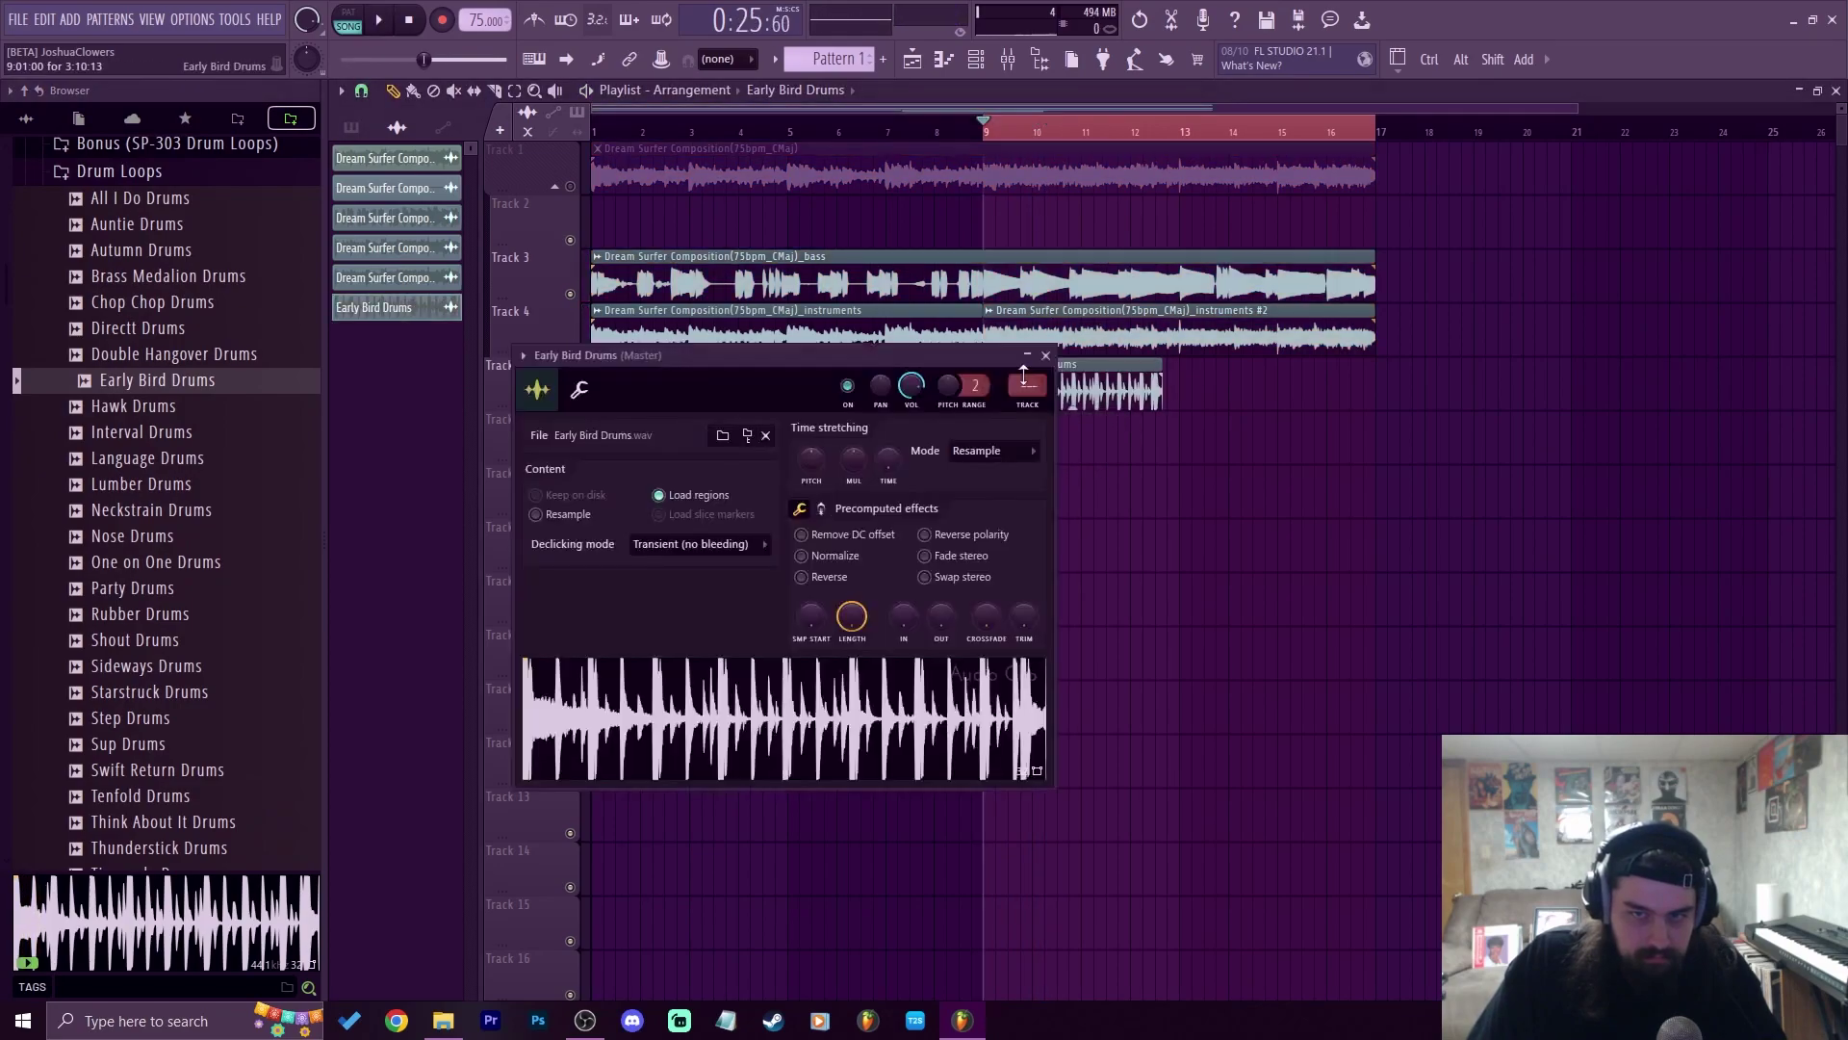
Time-stretch the Early Bird Drums loop to four bars and set its channel volume to 59%
{"action": "left_click_drag", "start_coordinate": [887, 462], "coordinate": [888, 450]}
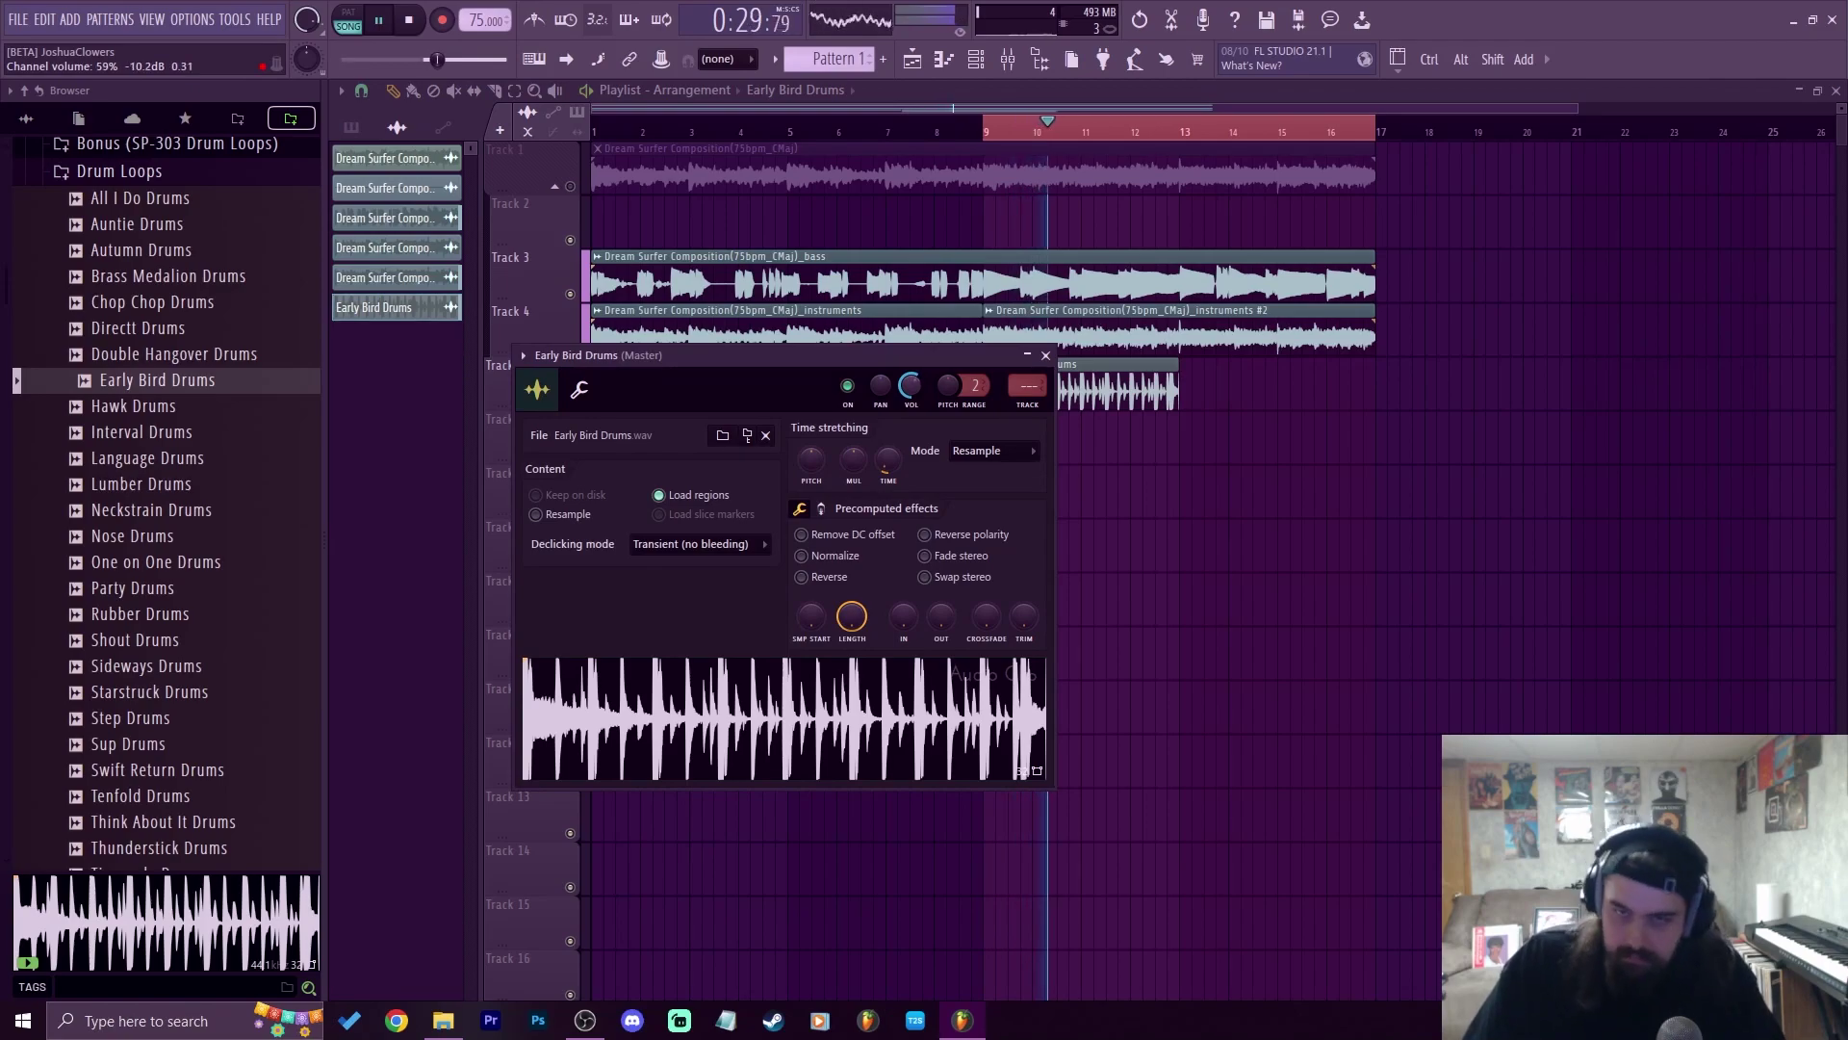
{"action": "left_click", "coordinate": [1045, 355]}
Duplicate the Early Bird Drums clip at bar 13, stop playback, and clear the loop selection
{"action": "mouse_move", "coordinate": [1067, 400]}
{"action": "left_mouse_down", "text": "shift"}
{"action": "mouse_move", "coordinate": [1286, 404]}
{"action": "mouse_move", "coordinate": [1264, 401]}
{"action": "left_mouse_up", "text": "shift"}
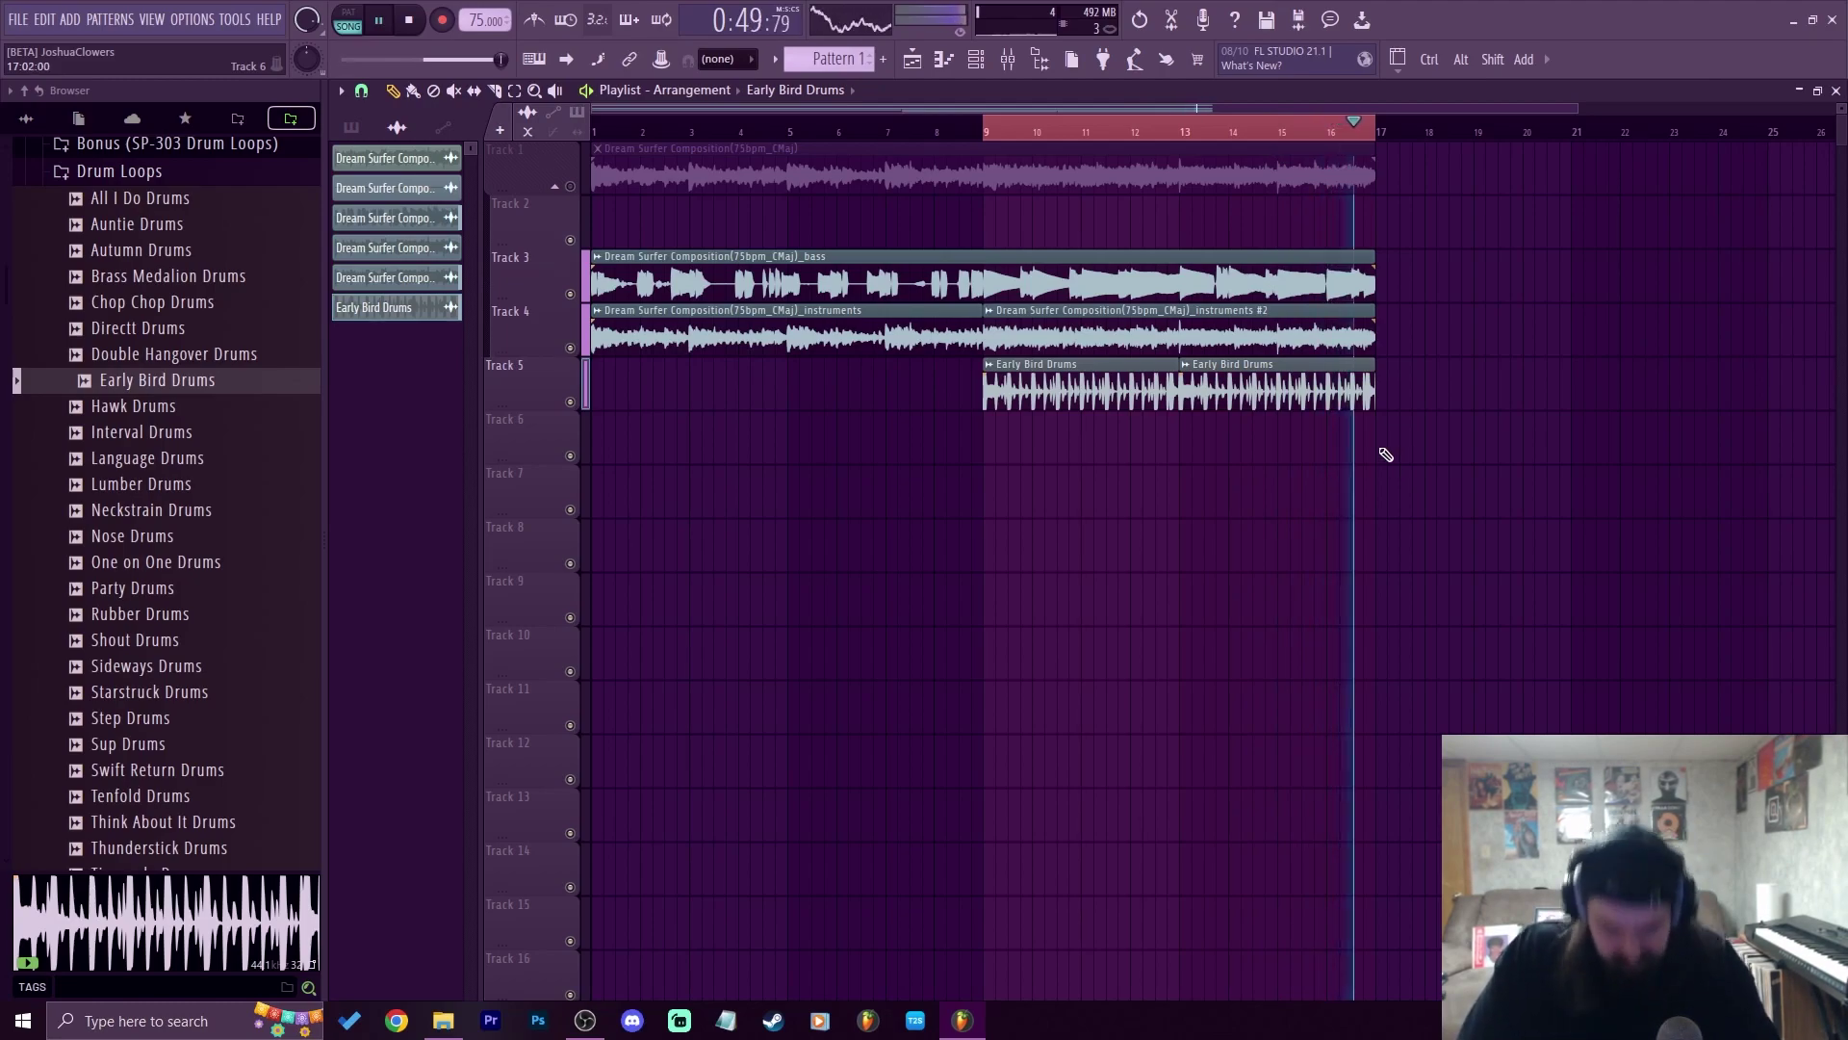
{"action": "key", "text": "space"}
{"action": "double_click", "coordinate": [1350, 132]}
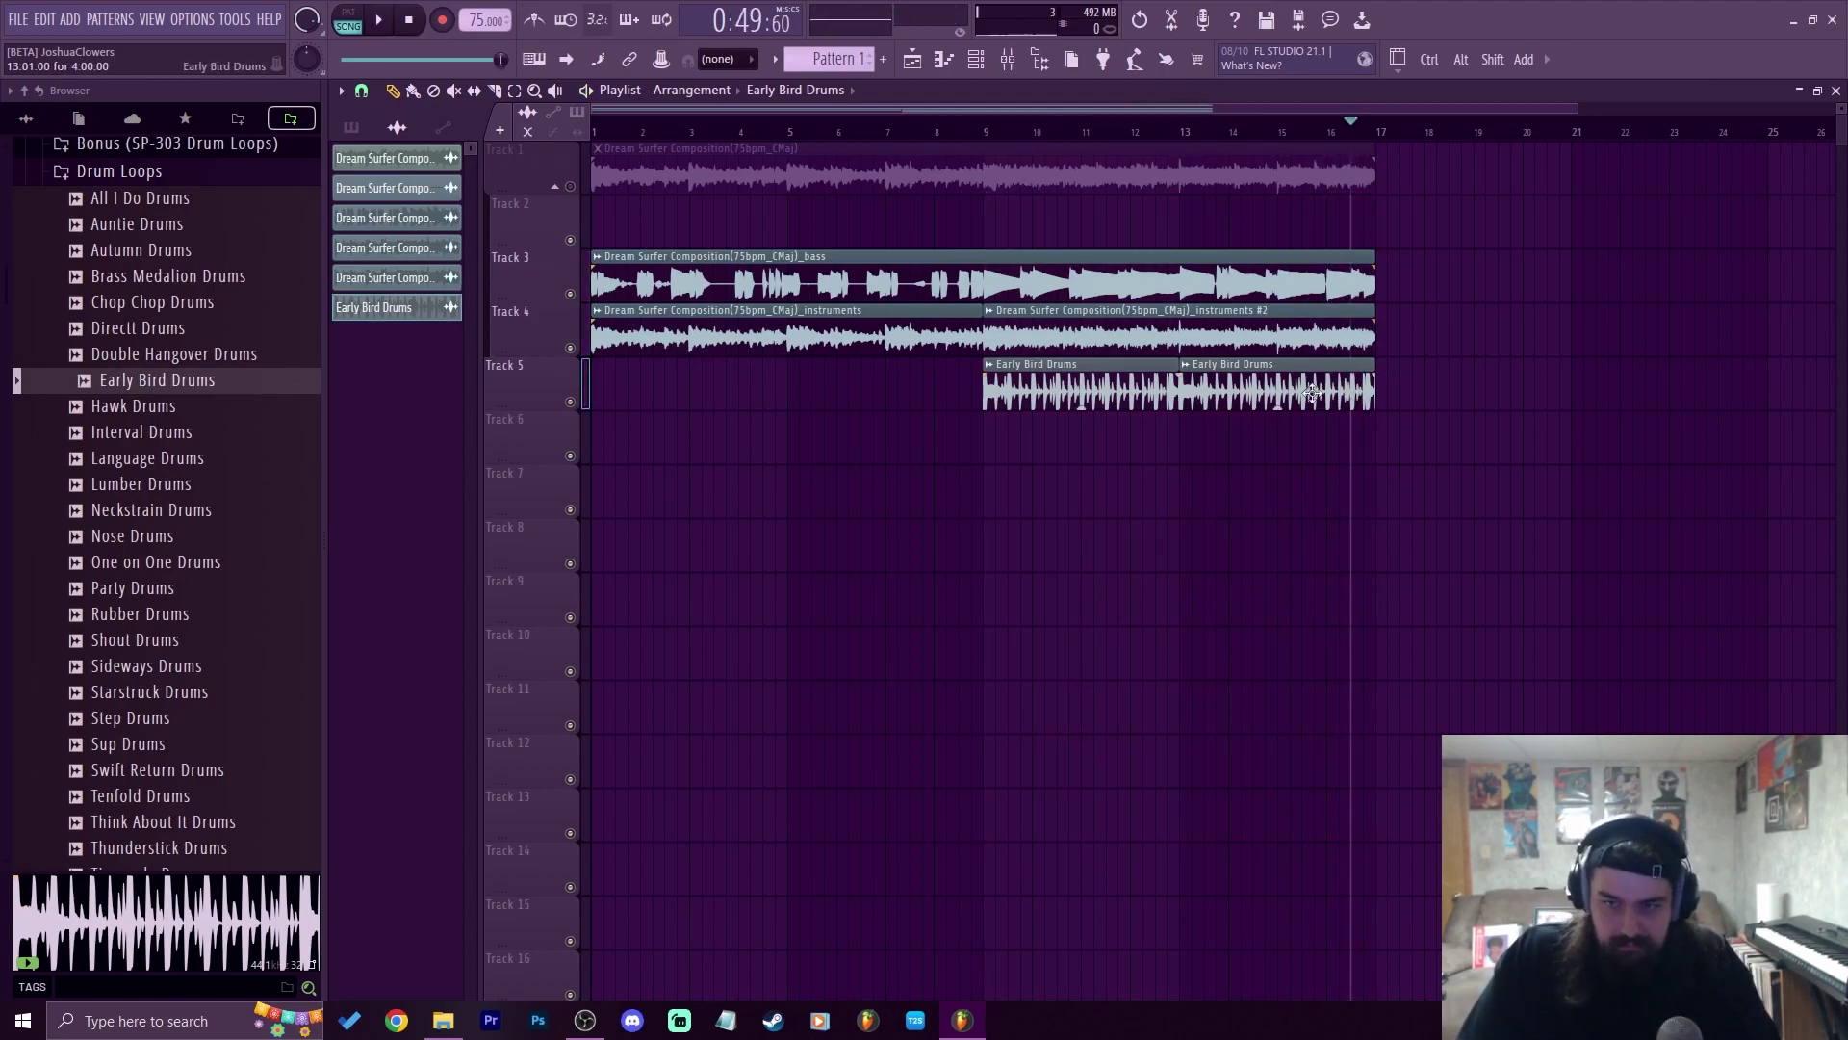
Add a unique copy of the Early Bird Drums clip at bar 1 on track 5 and repeat it at bar 5
{"action": "left_click", "coordinate": [597, 395]}
{"action": "right_click", "coordinate": [597, 367]}
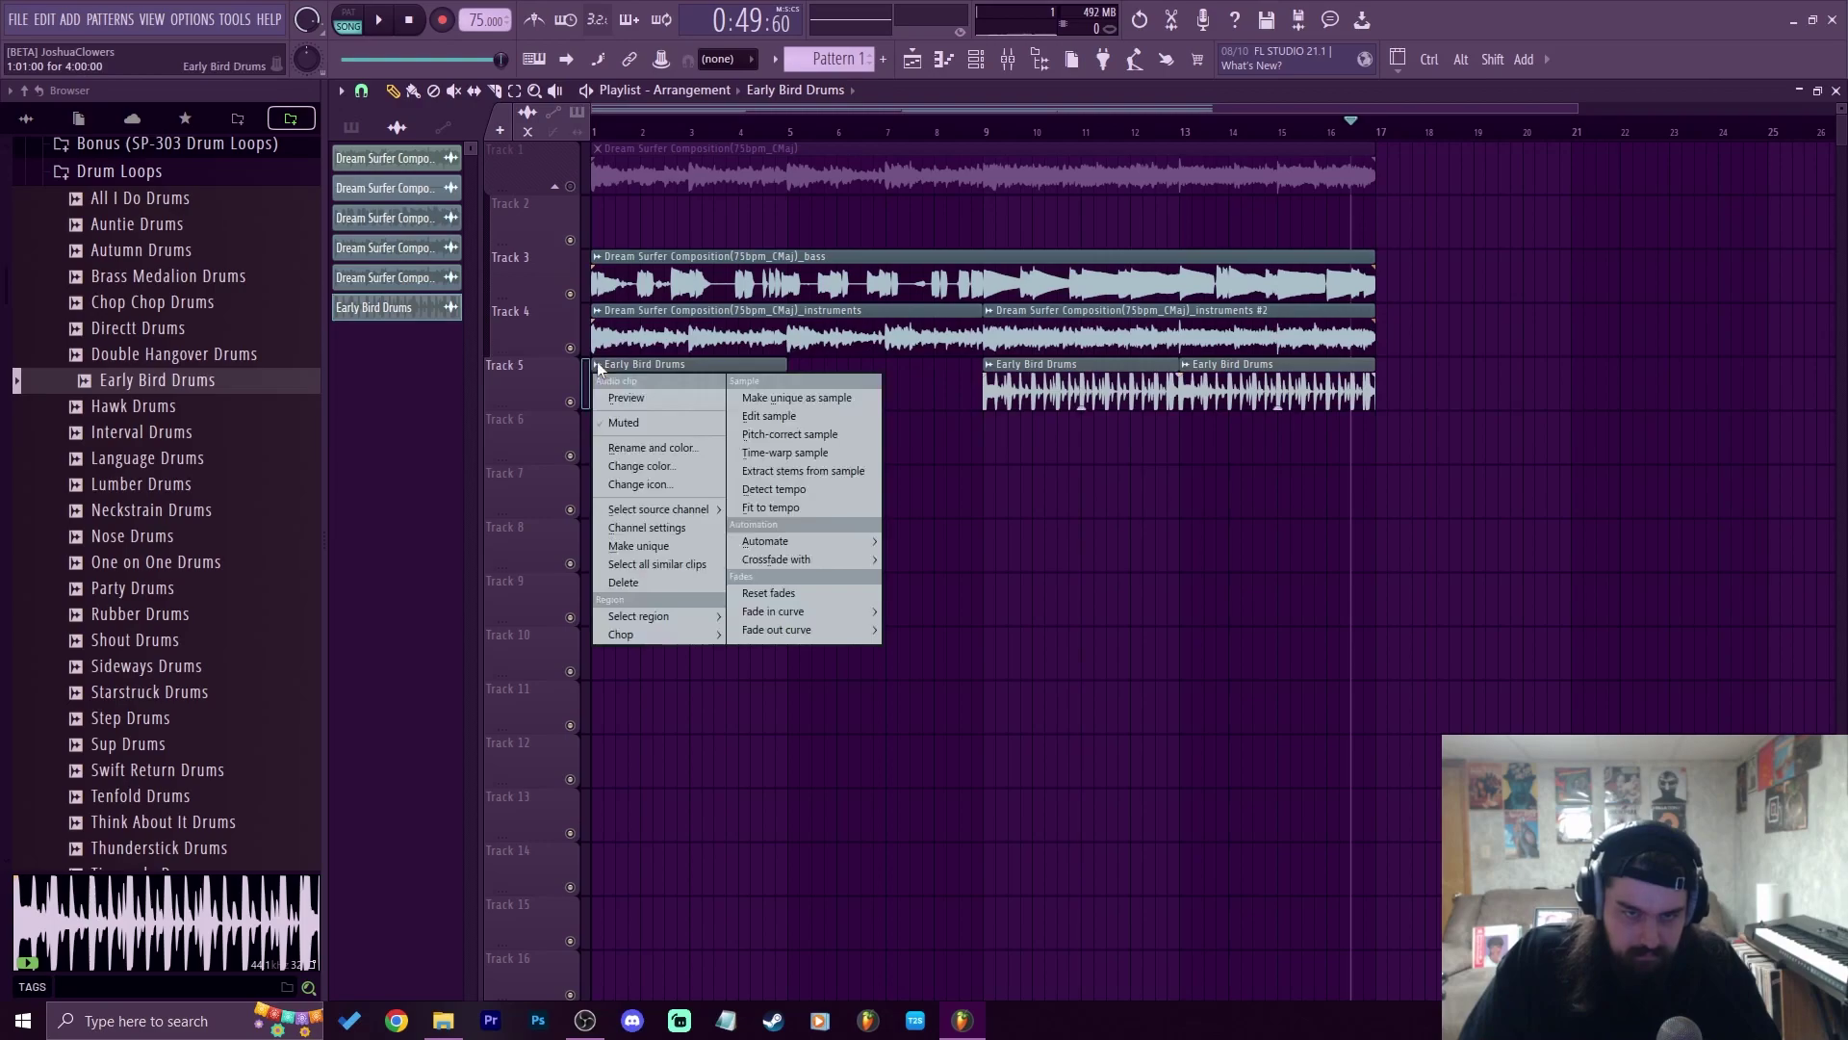
{"action": "left_click", "coordinate": [687, 553]}
{"action": "key", "text": "Escape"}
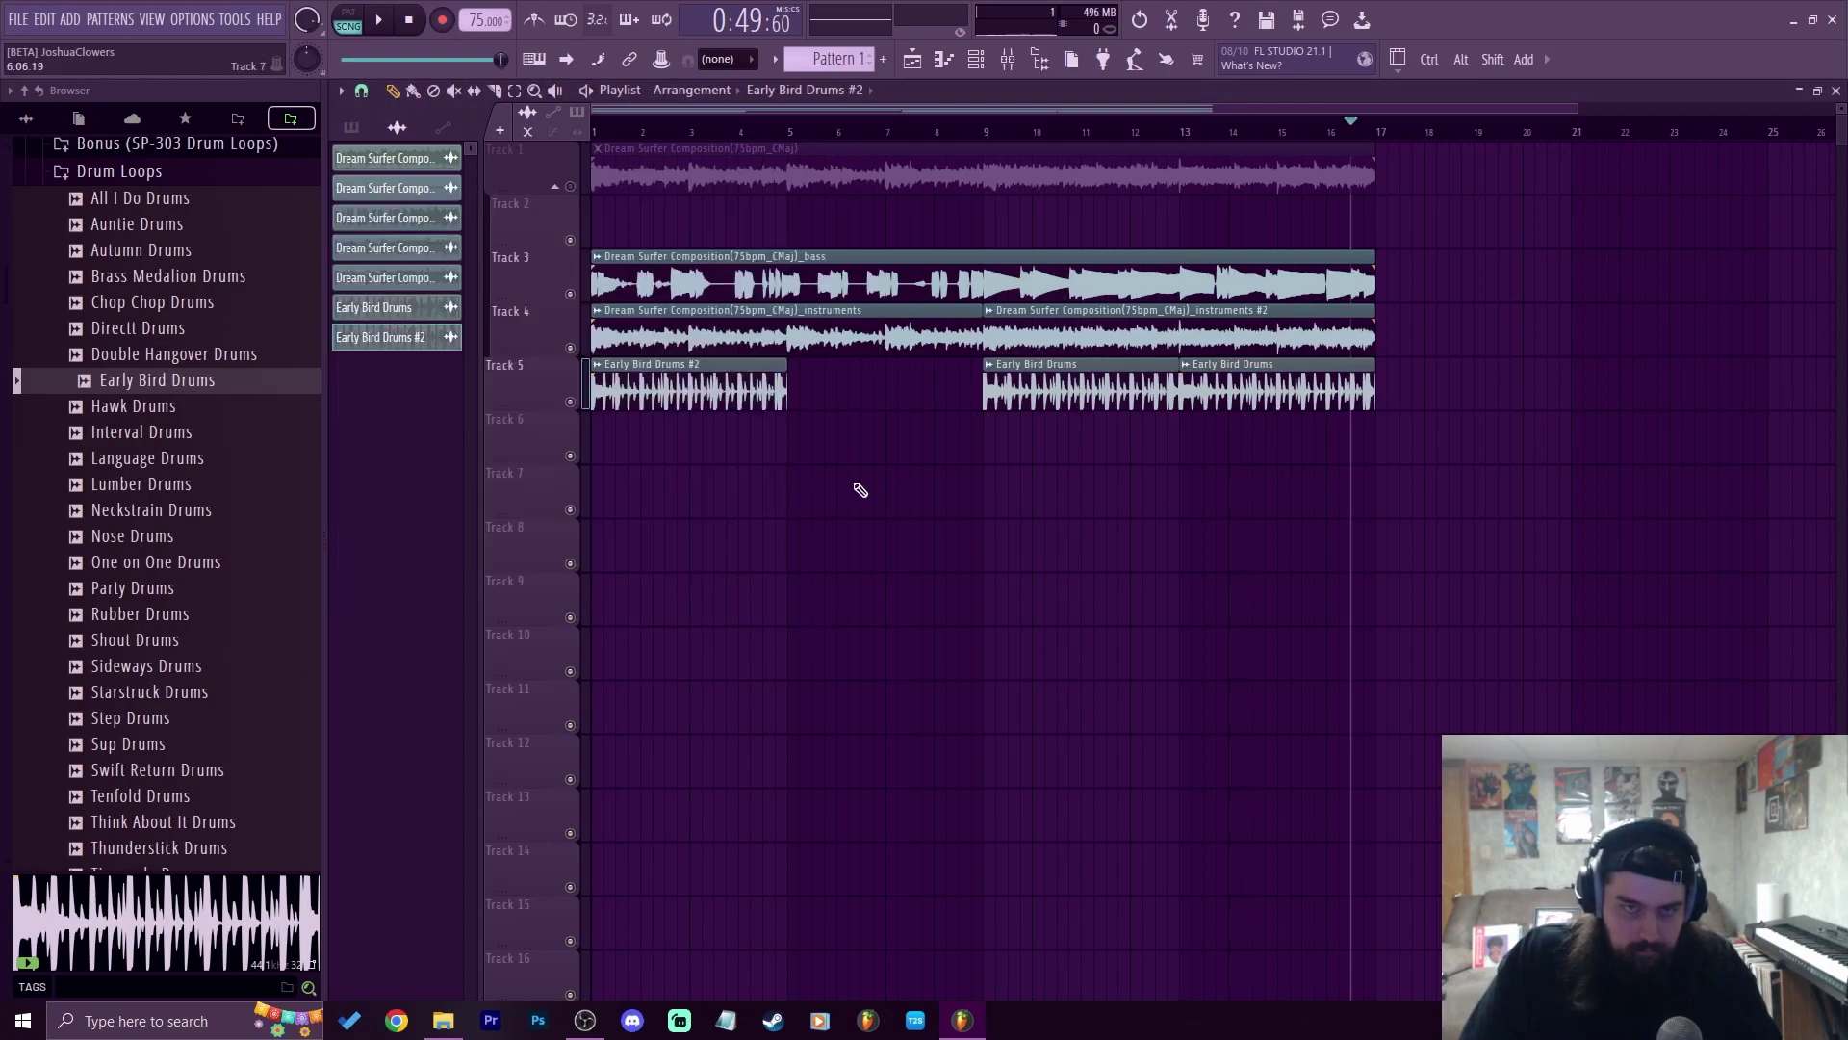
{"action": "key", "text": "space"}
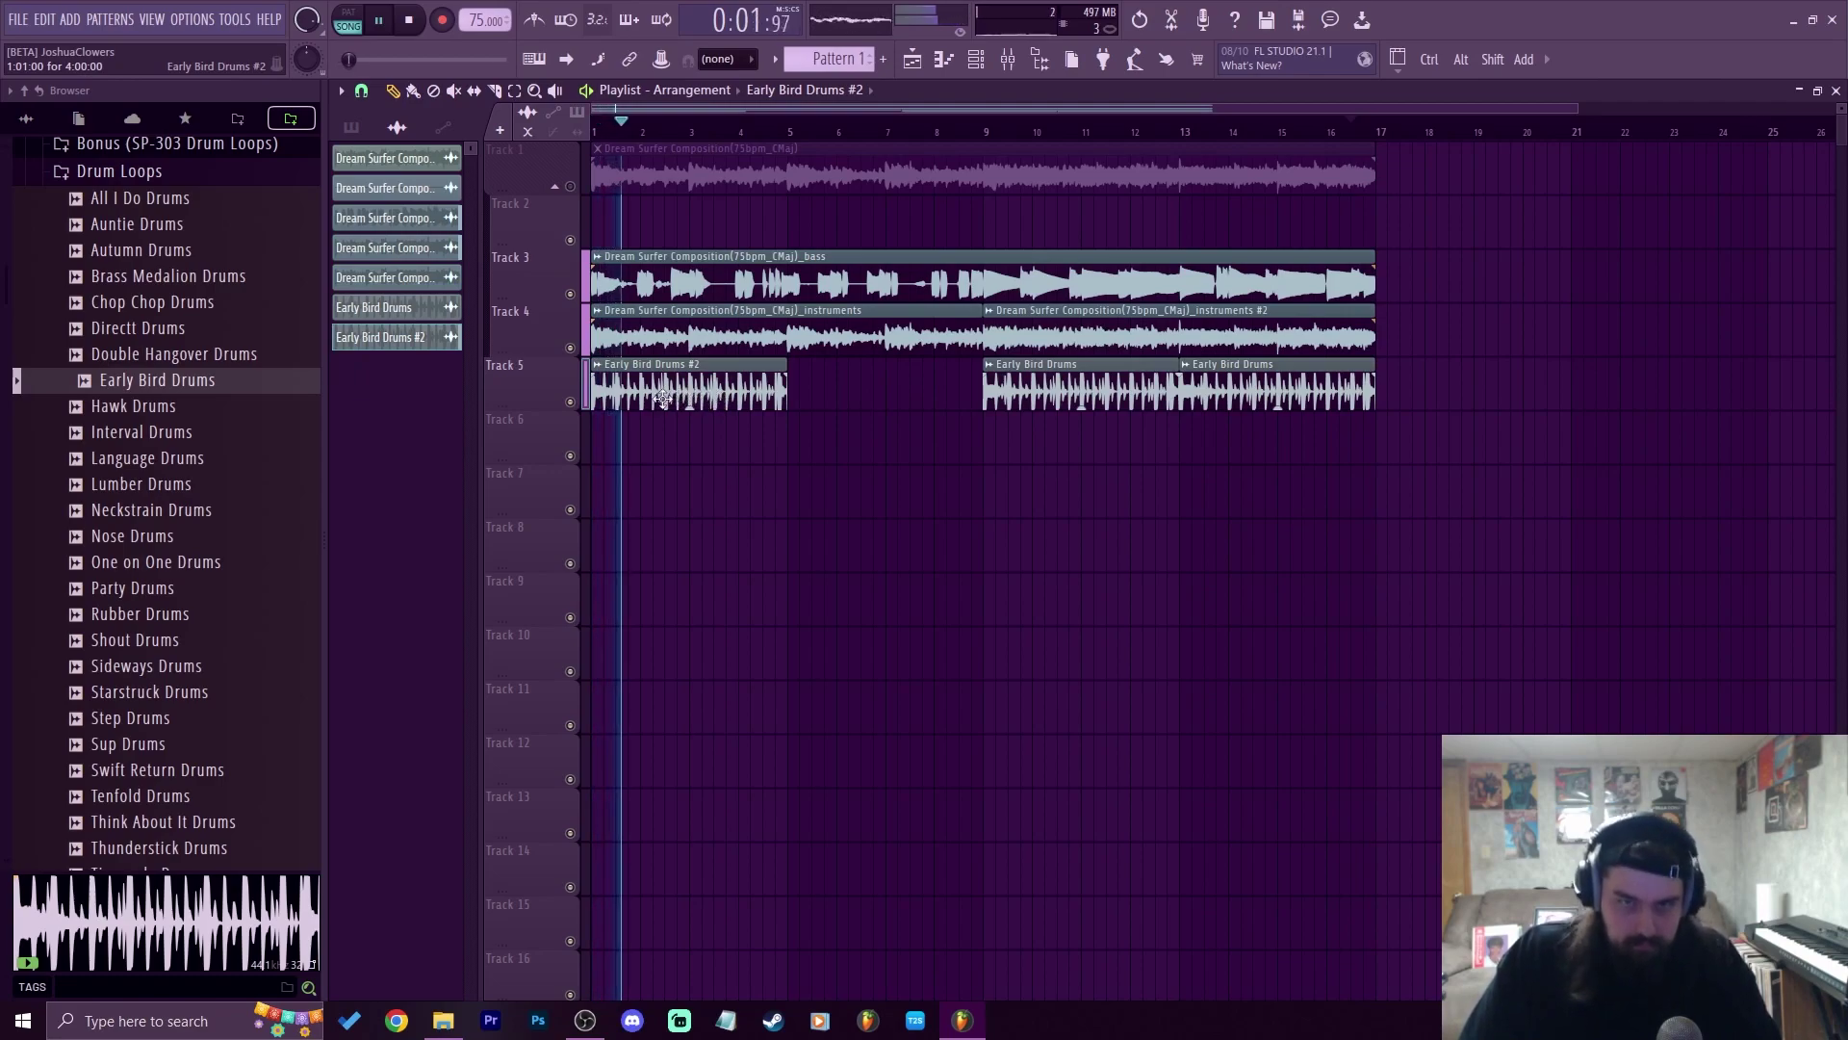
{"action": "left_click_drag", "start_coordinate": [639, 400], "coordinate": [840, 406]}
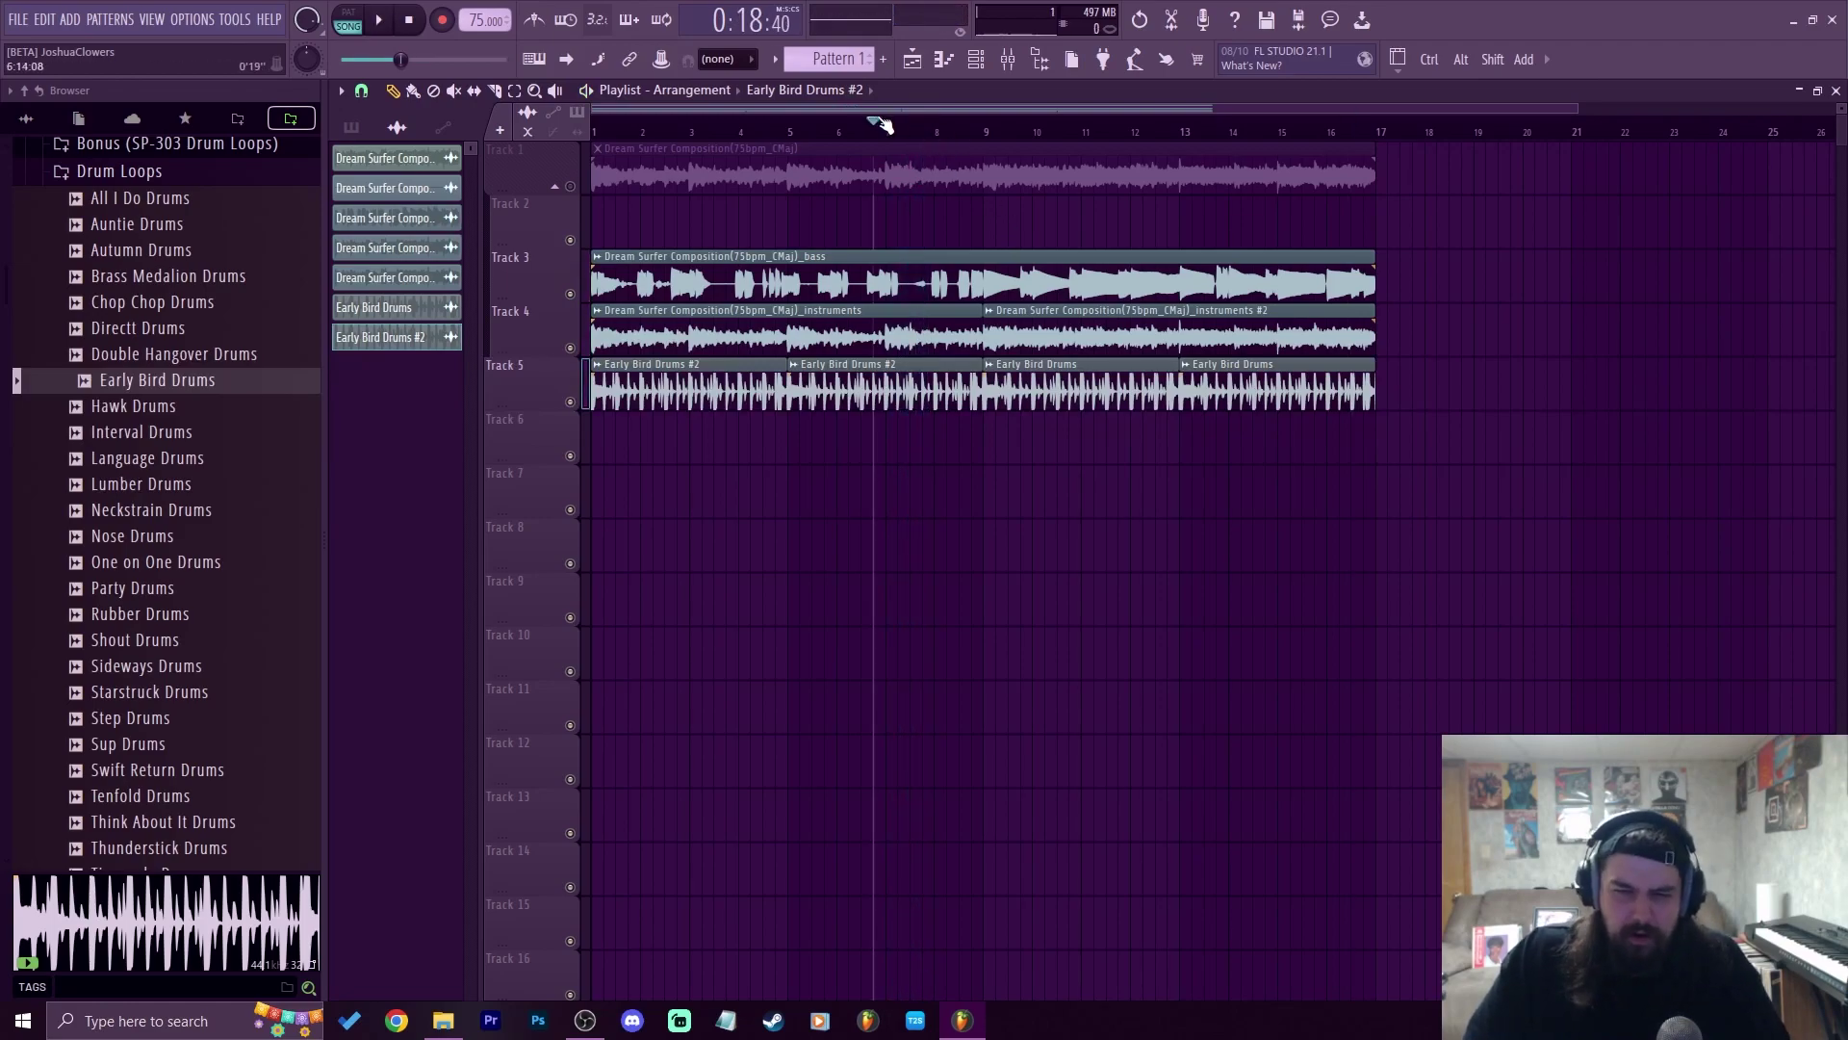
Solo track 4 and audition the instruments stem around bar 7 to find a chopping point
{"action": "scroll", "coordinate": [878, 123], "scroll_direction": "up", "scroll_amount": 4}
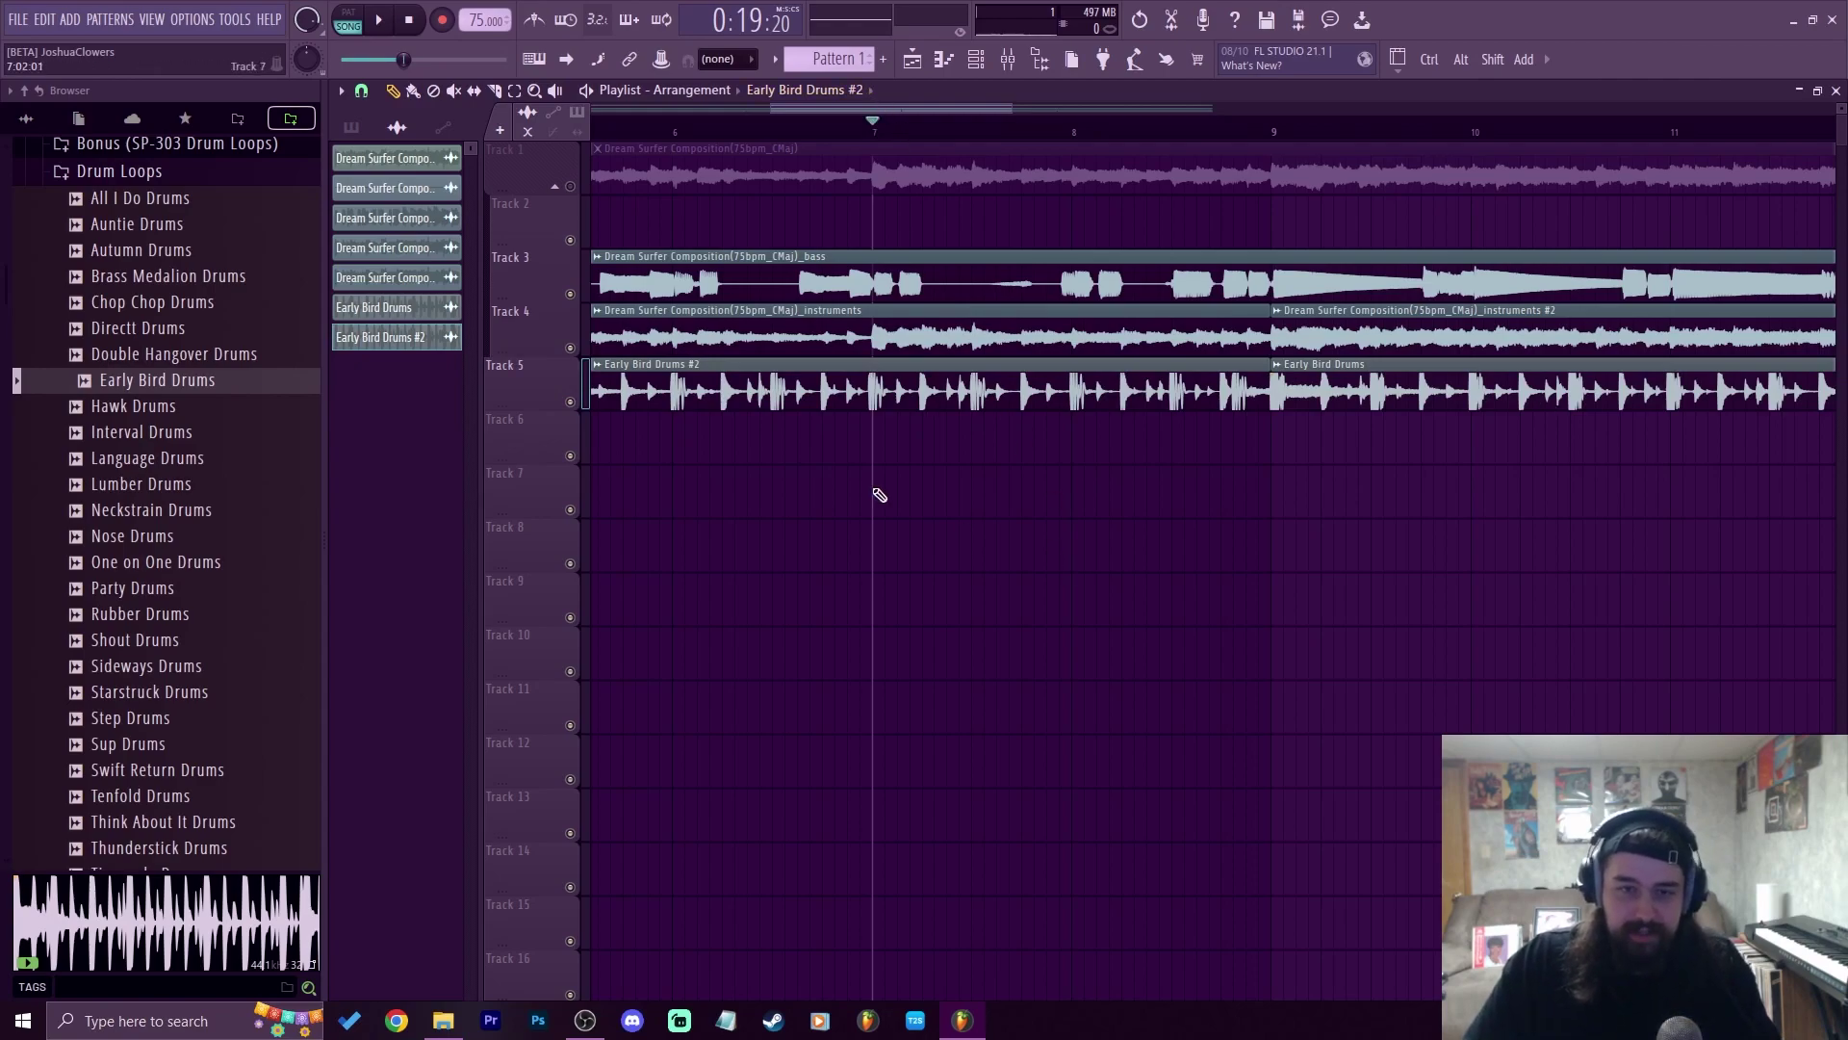
{"action": "right_click", "coordinate": [574, 351]}
{"action": "key", "text": "space"}
{"action": "key", "text": "space"}
{"action": "scroll", "coordinate": [927, 132], "scroll_direction": "up", "scroll_amount": 3}
{"action": "left_click", "coordinate": [927, 132]}
Slice the track 4 instruments clip at beats 2, 3 and 4 of bar 7 and remove the beat 3 slice
{"action": "left_click_drag", "start_coordinate": [925, 307], "coordinate": [928, 360]}
{"action": "key", "text": "ctrl+z"}
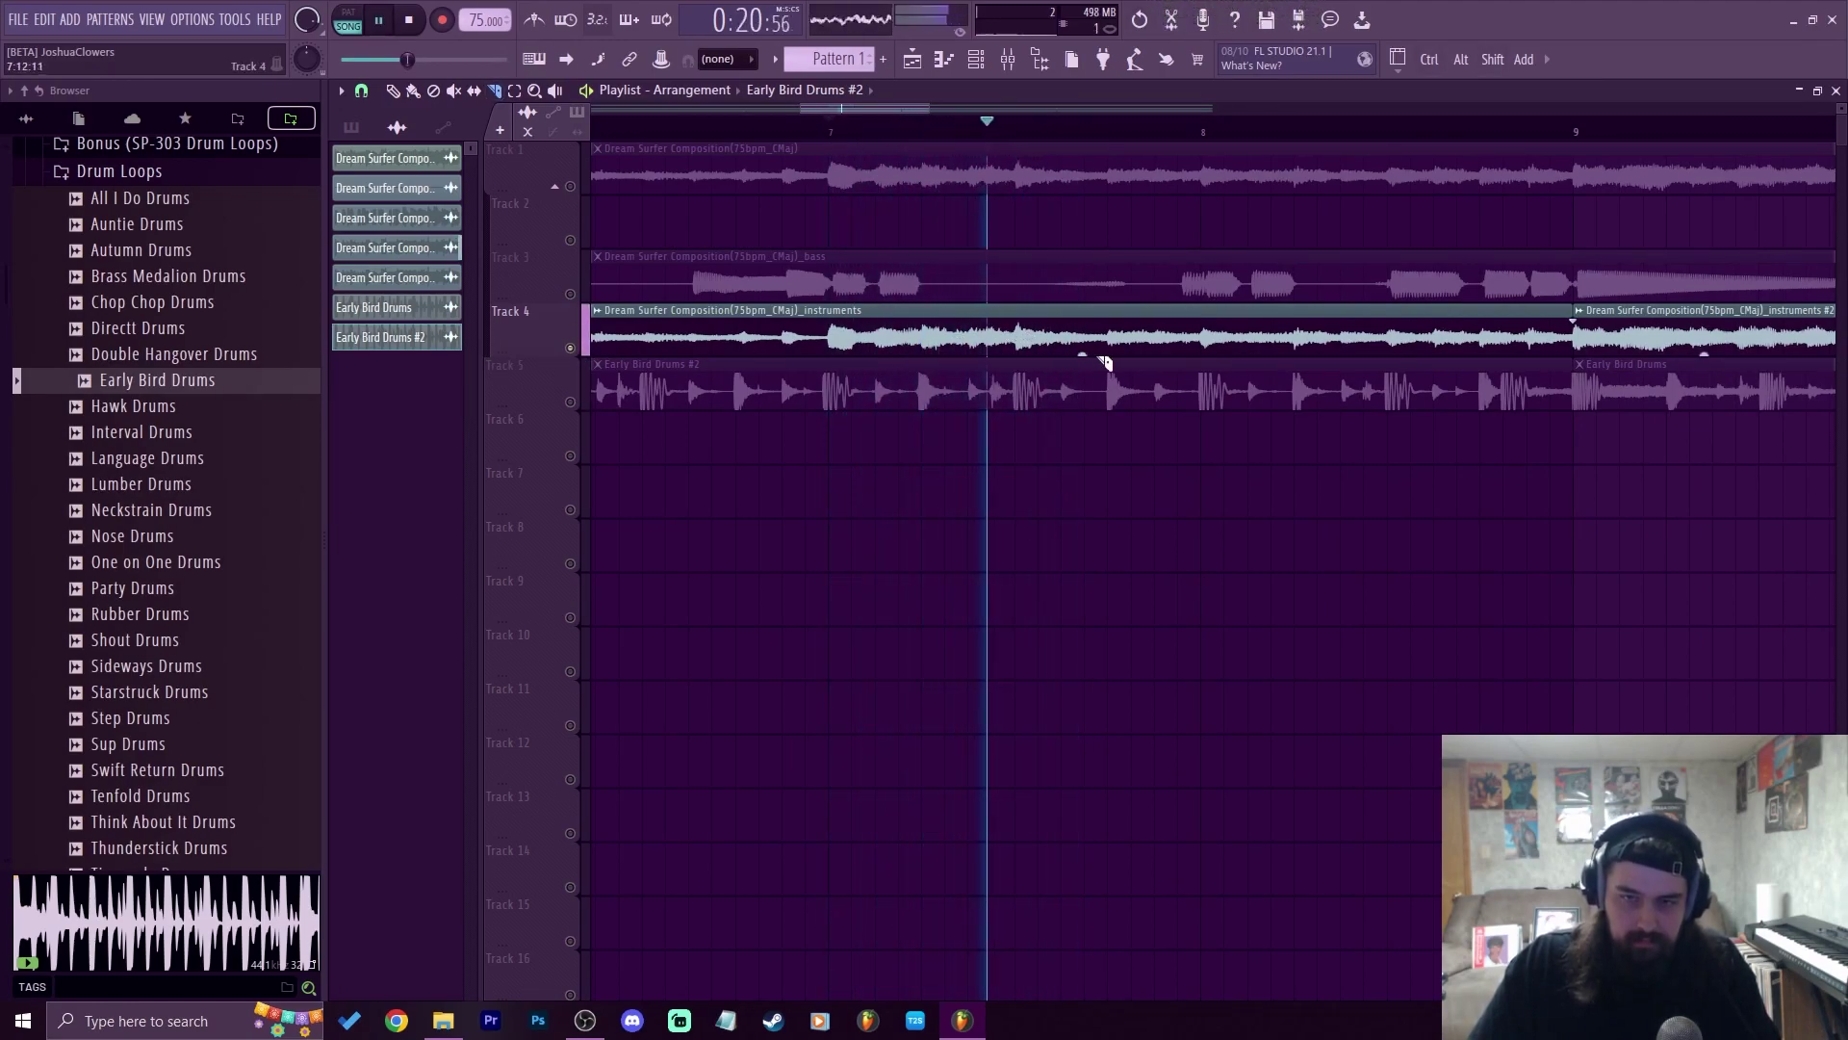
{"action": "key", "text": "space"}
{"action": "left_click_drag", "start_coordinate": [1015, 300], "coordinate": [1018, 350]}
{"action": "left_click_drag", "start_coordinate": [1108, 302], "coordinate": [1112, 350]}
{"action": "key", "text": "space"}
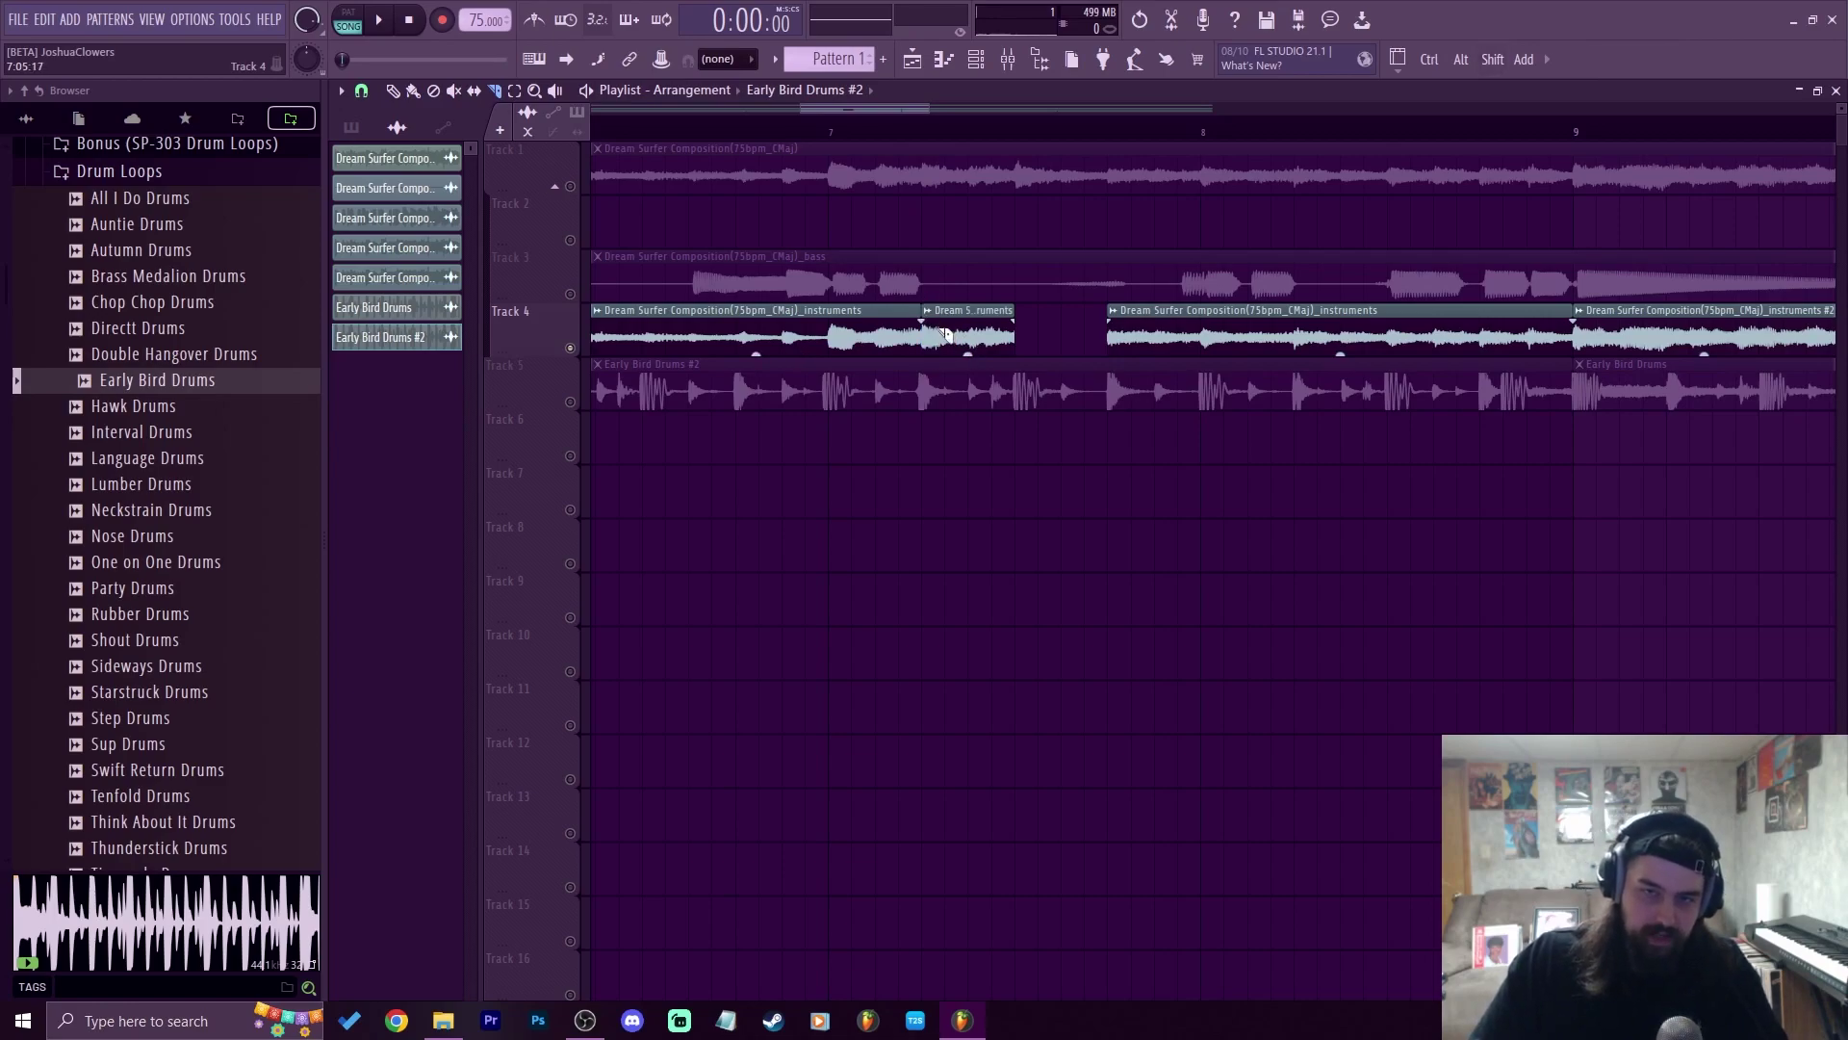
Fill the gap at beat 3 of bar 7 with a copy of the beat 2 instruments slice and audition it
{"action": "key", "text": "space"}
{"action": "key", "text": "space"}
{"action": "key", "text": "space"}
{"action": "key", "text": "space"}
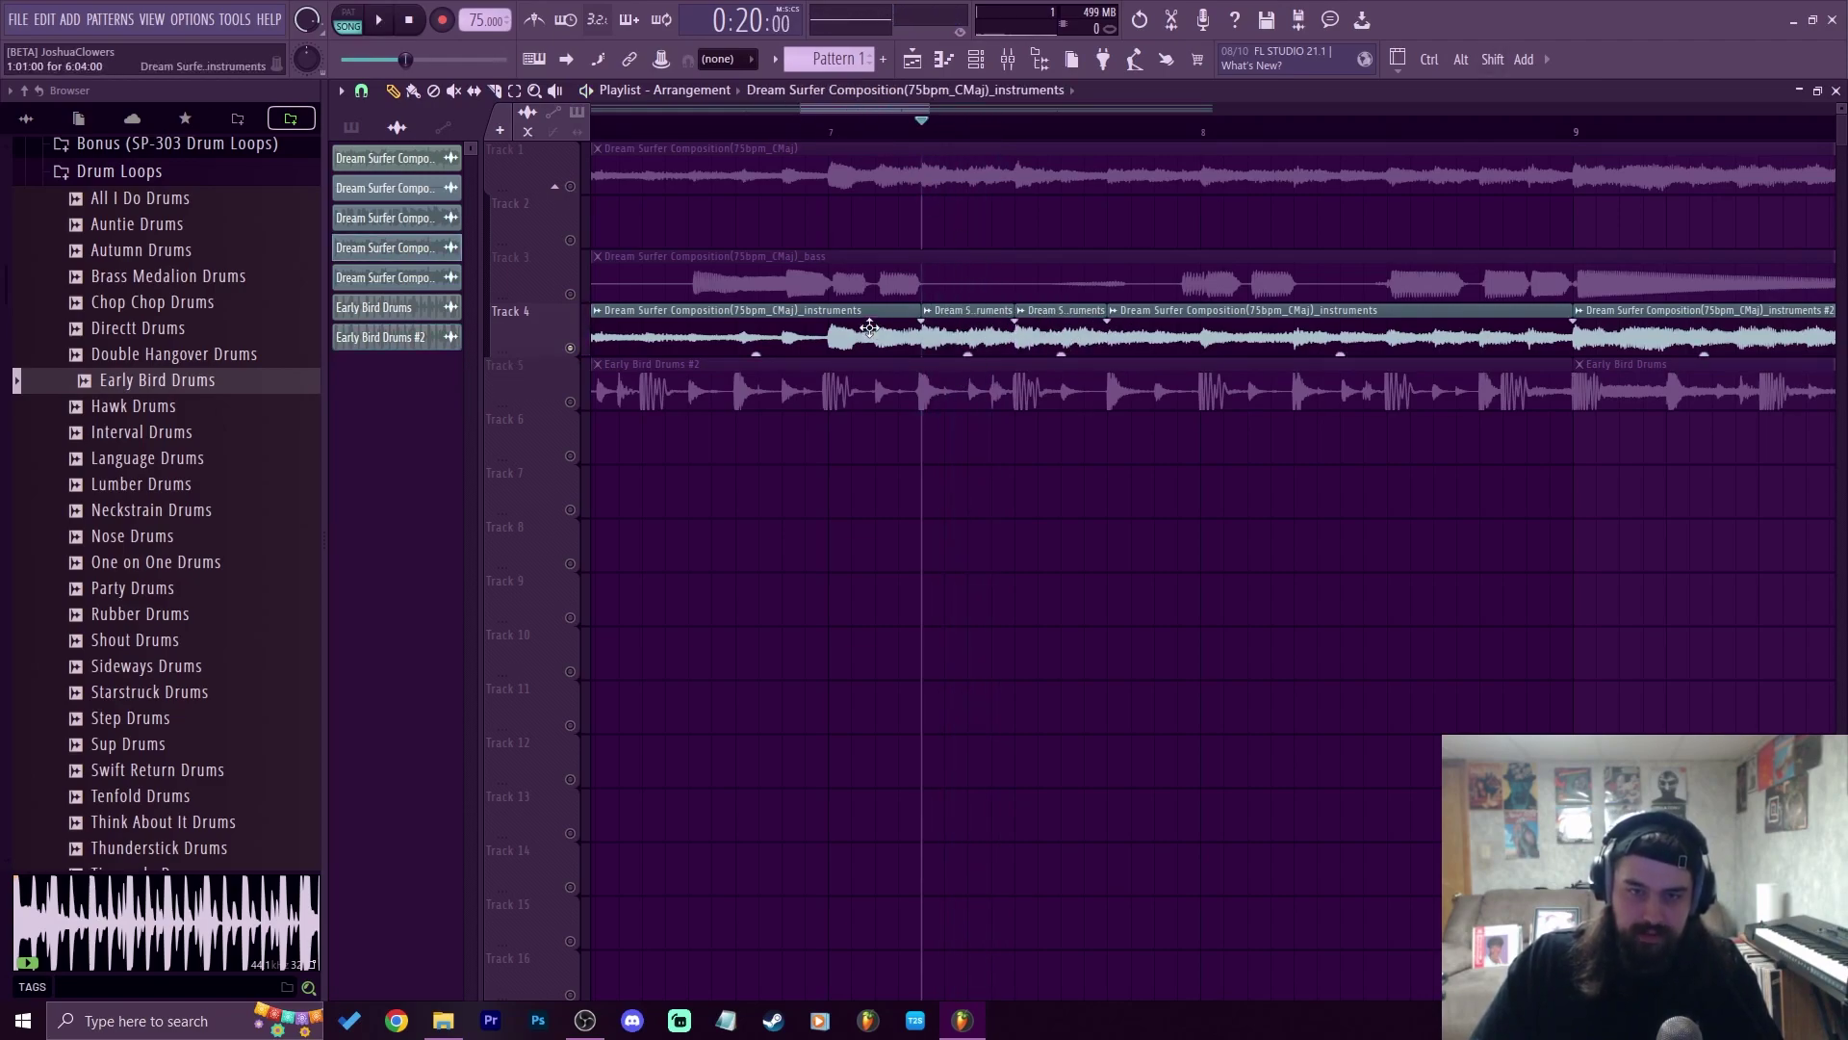
Play the chopped instruments track from the start of bar 7
{"action": "double_click", "coordinate": [869, 328]}
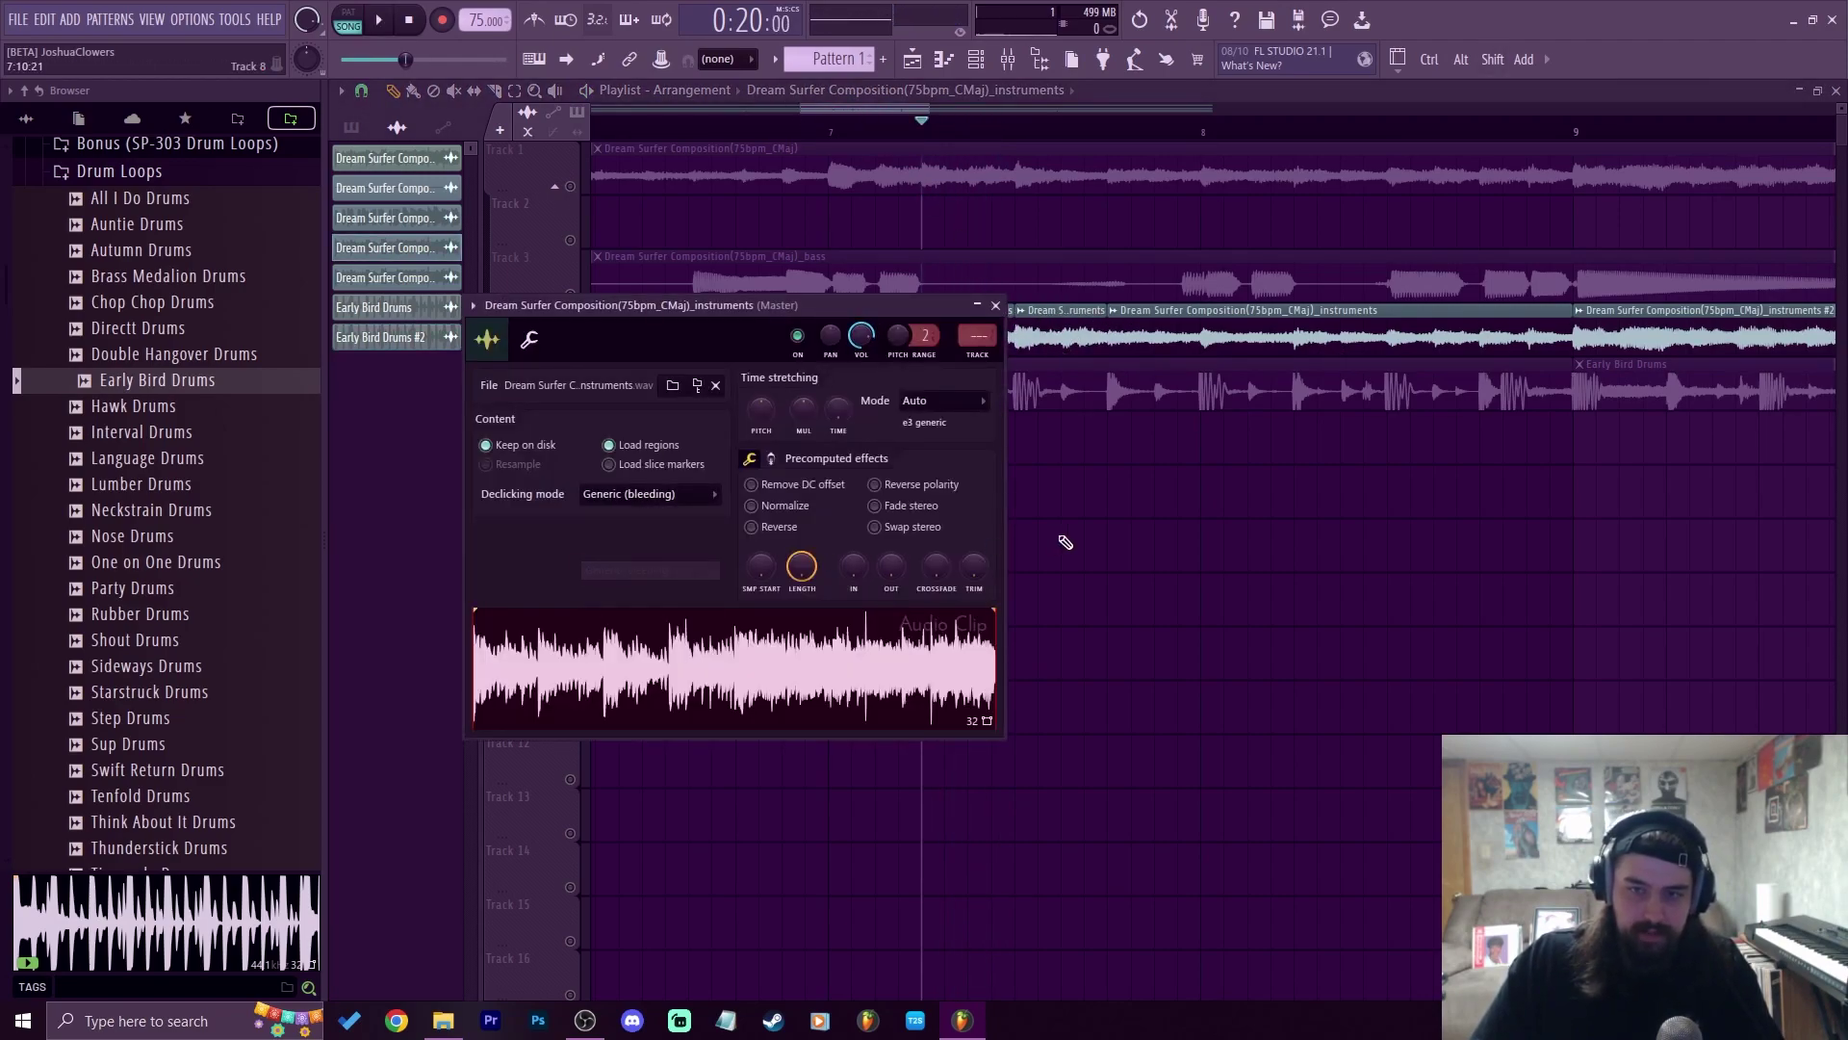
{"action": "key", "text": "Escape"}
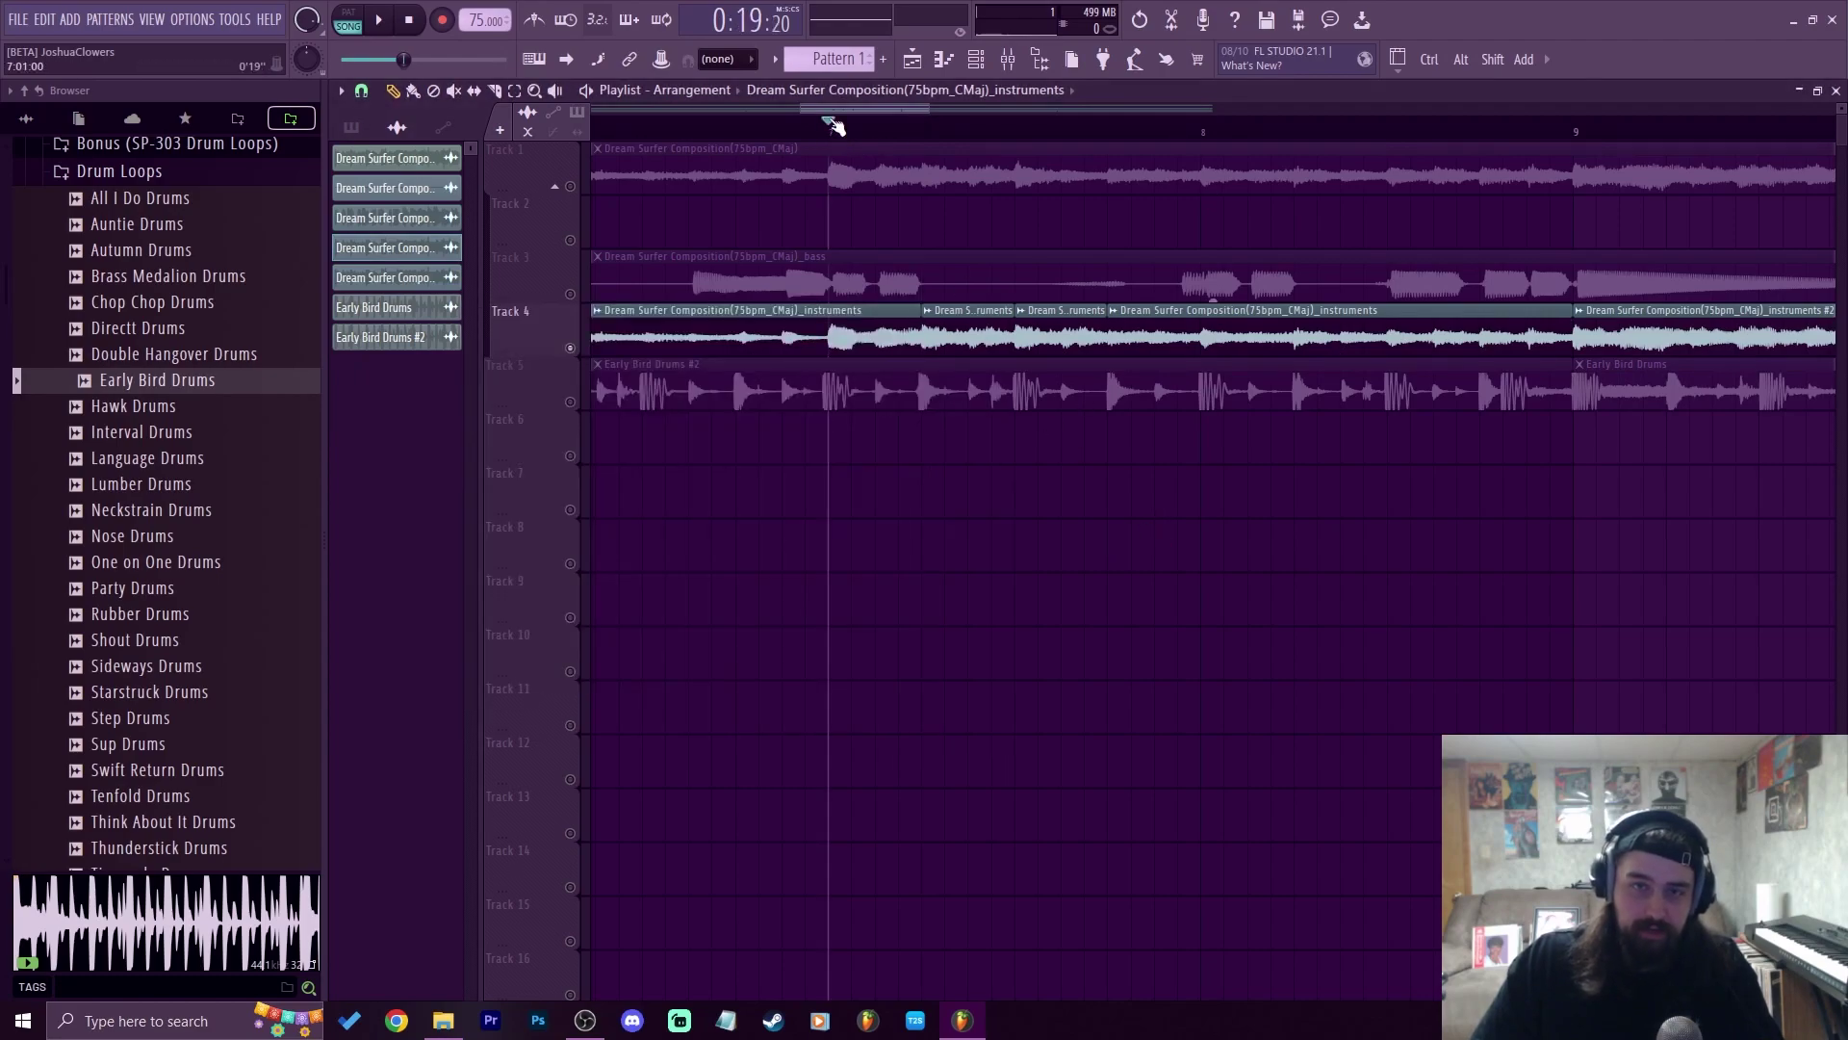
{"action": "scroll", "coordinate": [831, 123], "scroll_direction": "down", "scroll_amount": 2}
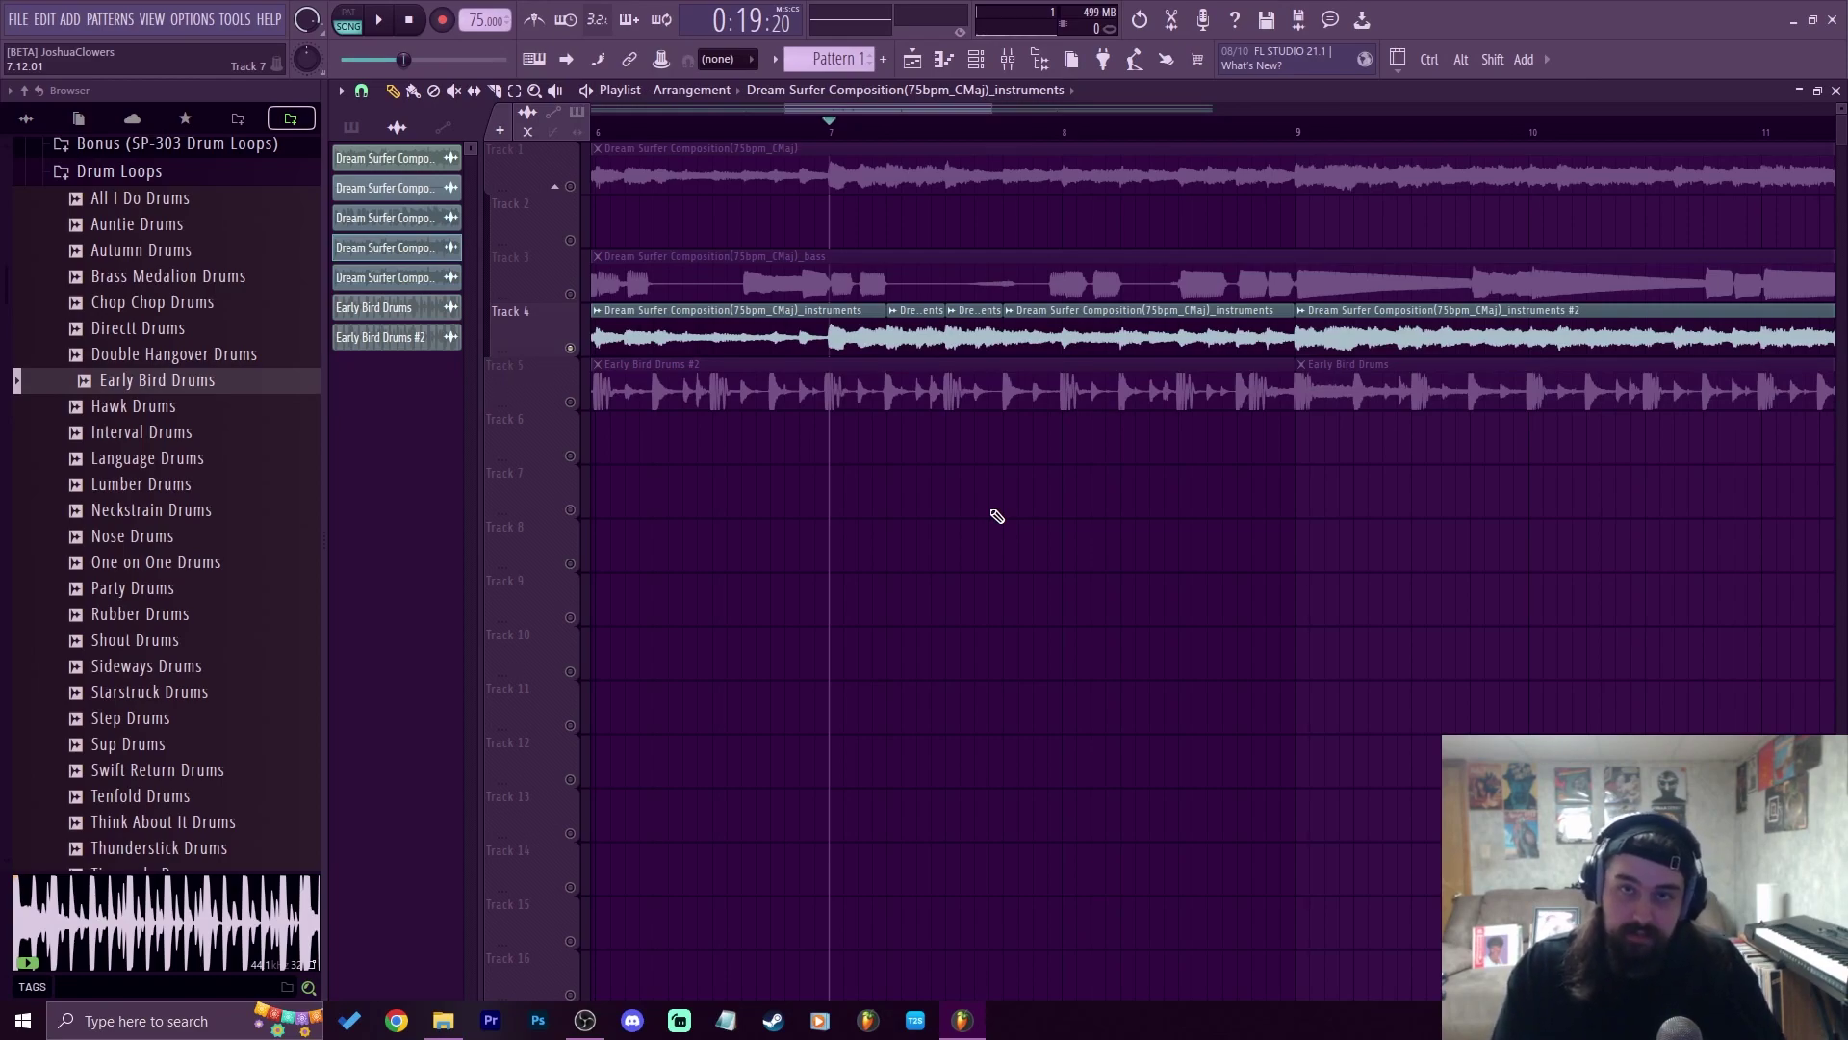
{"action": "key", "text": "space"}
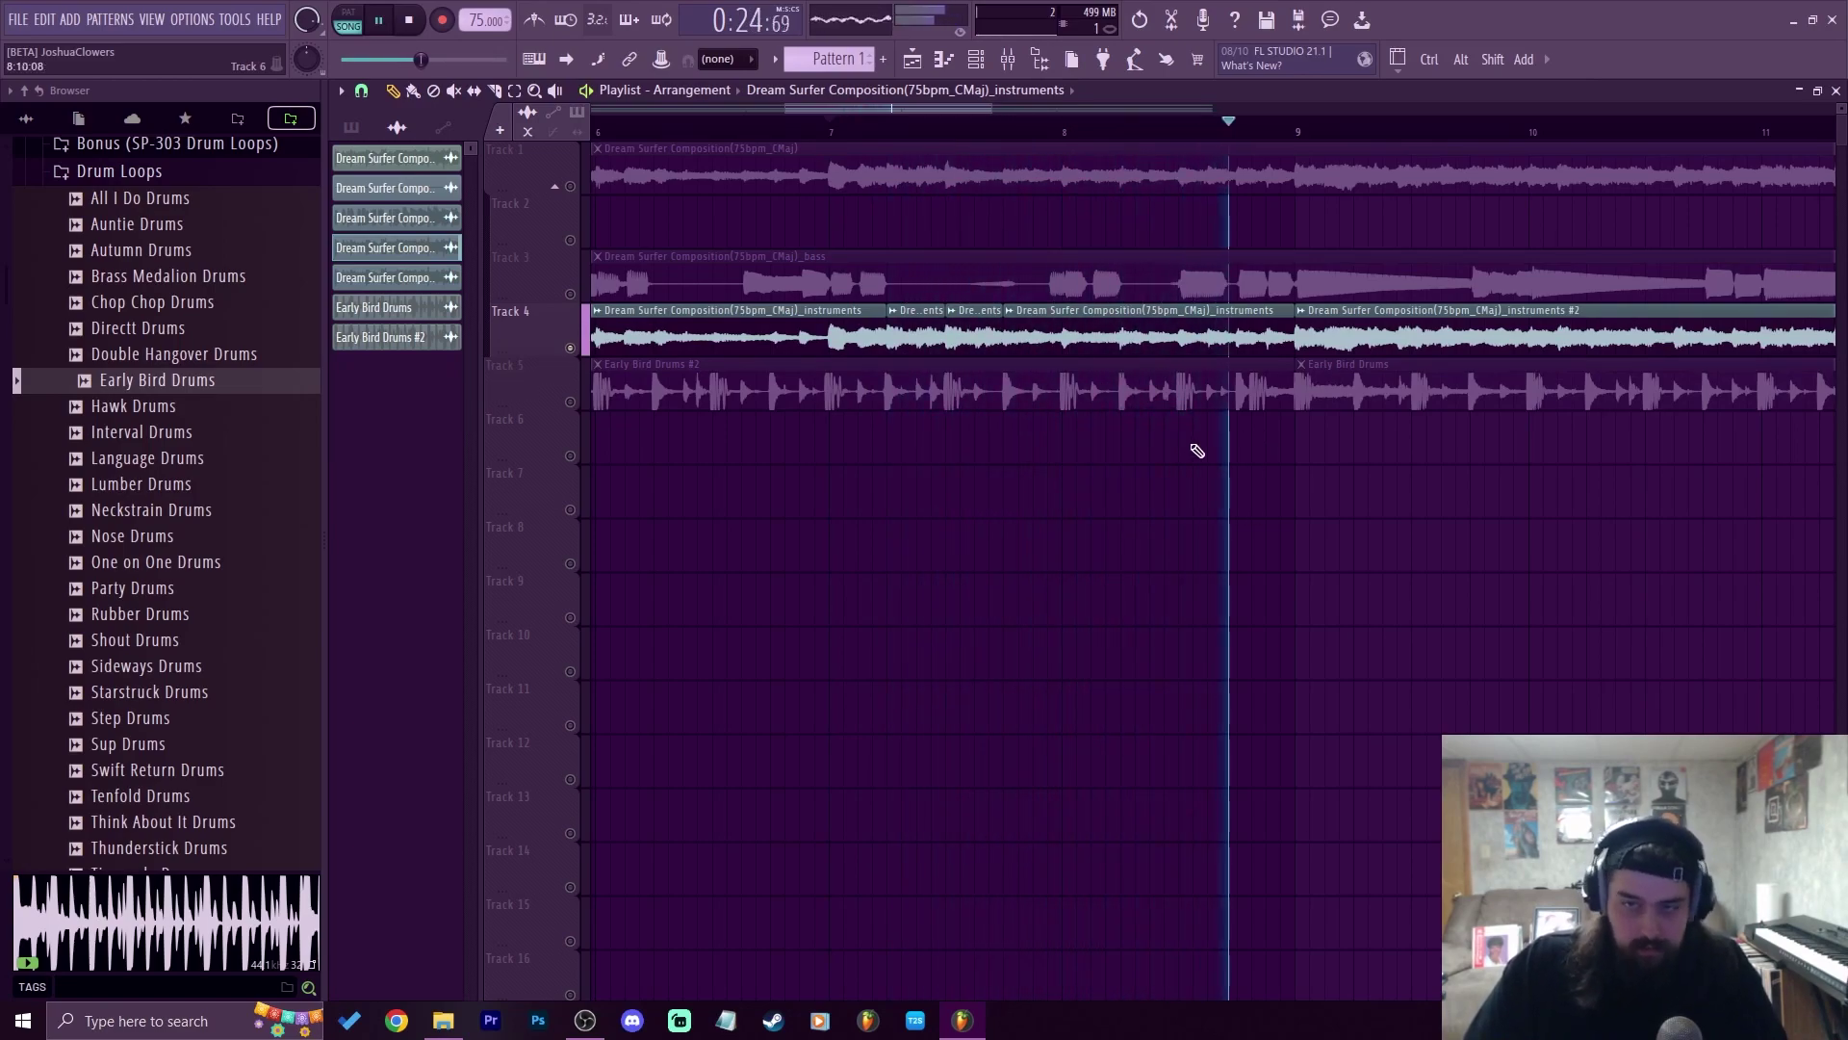
{"action": "key", "text": "space"}
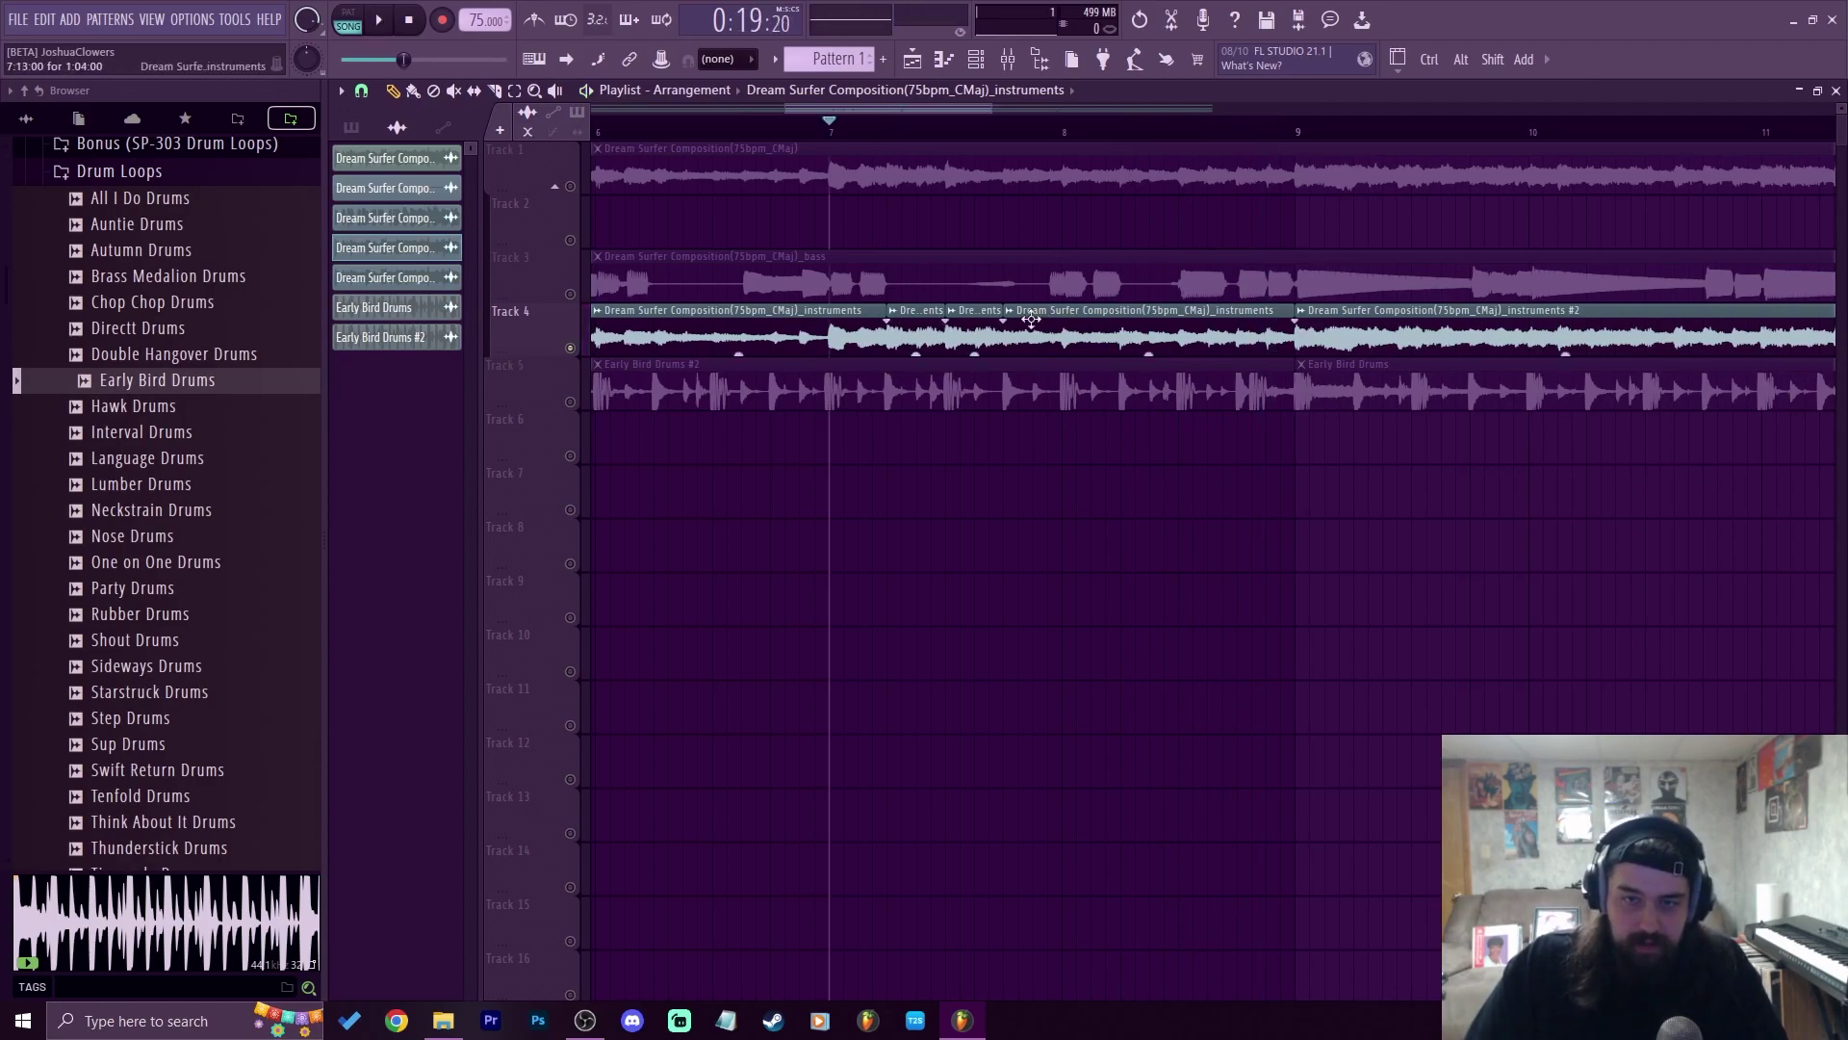
Unsolo track 4, mute track 1 with the original Dream Surfer sample, and play the arrangement from bar 6
{"action": "right_click", "coordinate": [570, 347]}
{"action": "right_click", "coordinate": [570, 347]}
{"action": "right_click", "coordinate": [569, 347]}
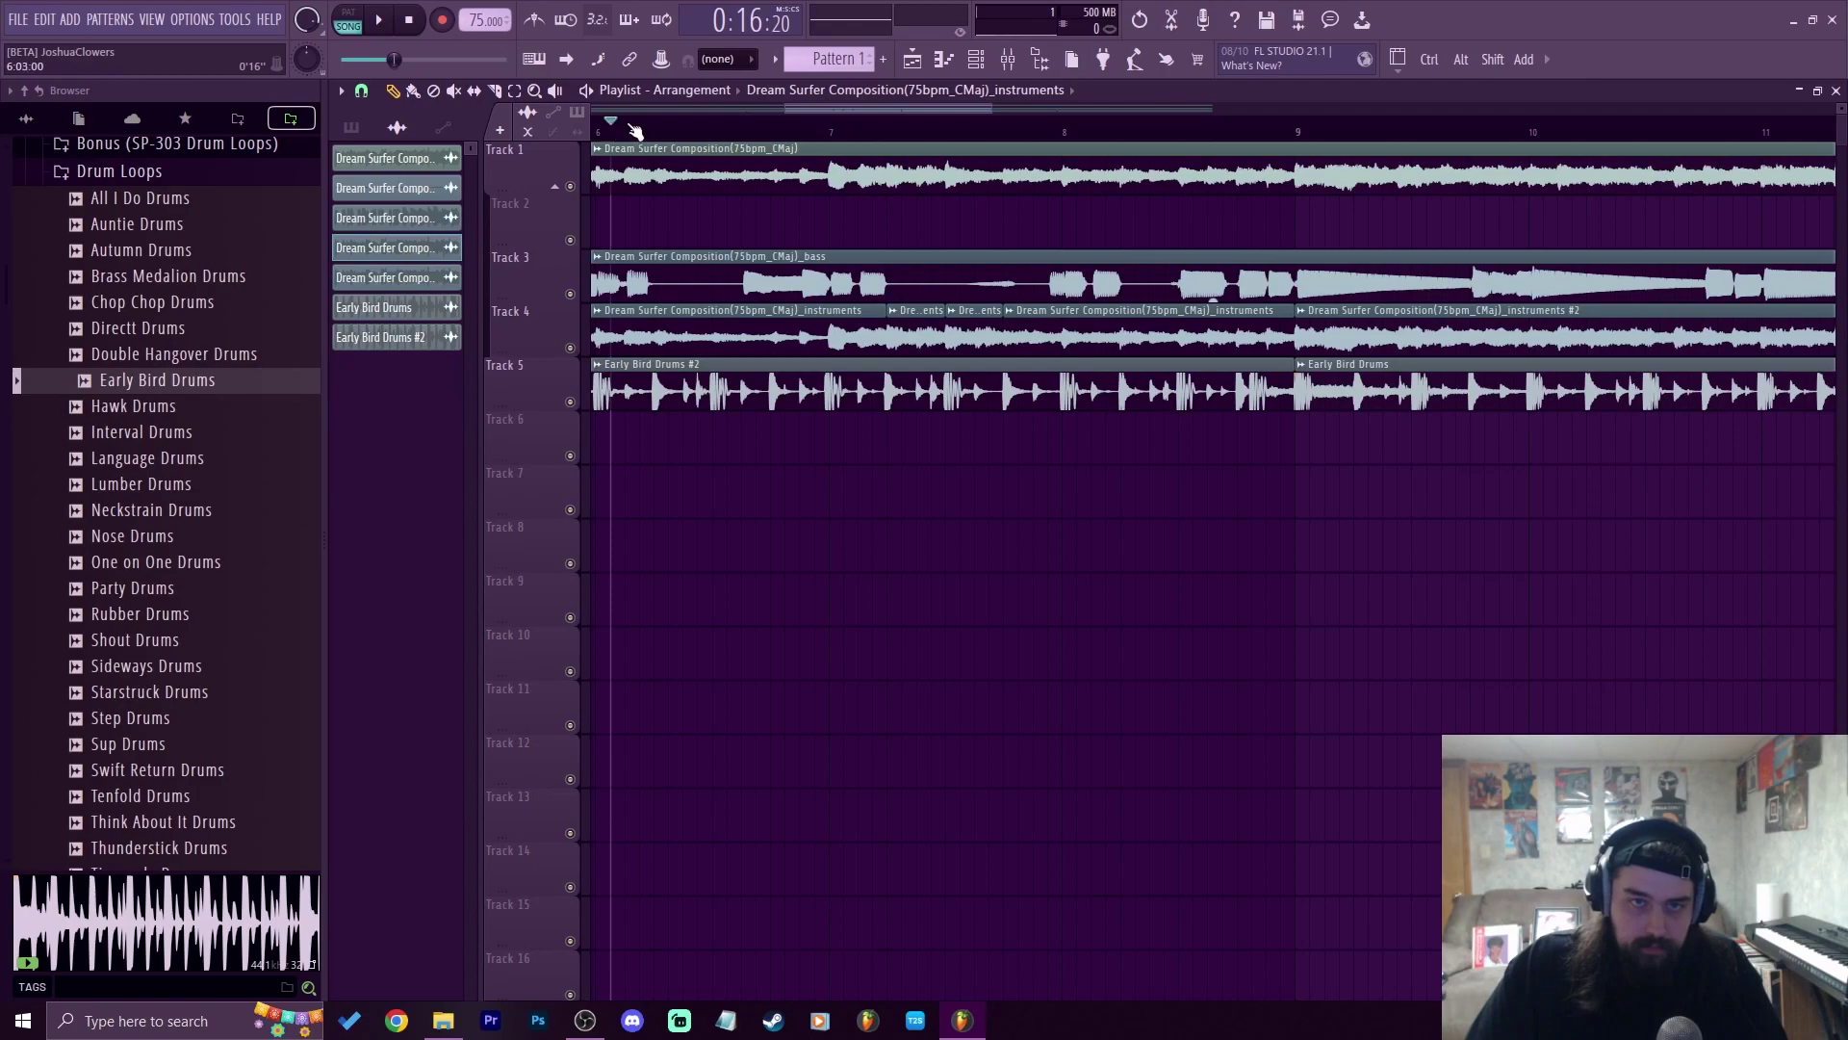
{"action": "left_click", "coordinate": [571, 188]}
{"action": "key", "text": "space"}
Delete the original full Dream Surfer clip from track 1 and listen to the stems with the drums
{"action": "scroll", "coordinate": [654, 132], "scroll_direction": "down", "scroll_amount": 5}
{"action": "right_click", "coordinate": [749, 180]}
{"action": "key", "text": "space"}
{"action": "key", "text": "ctrl+z"}
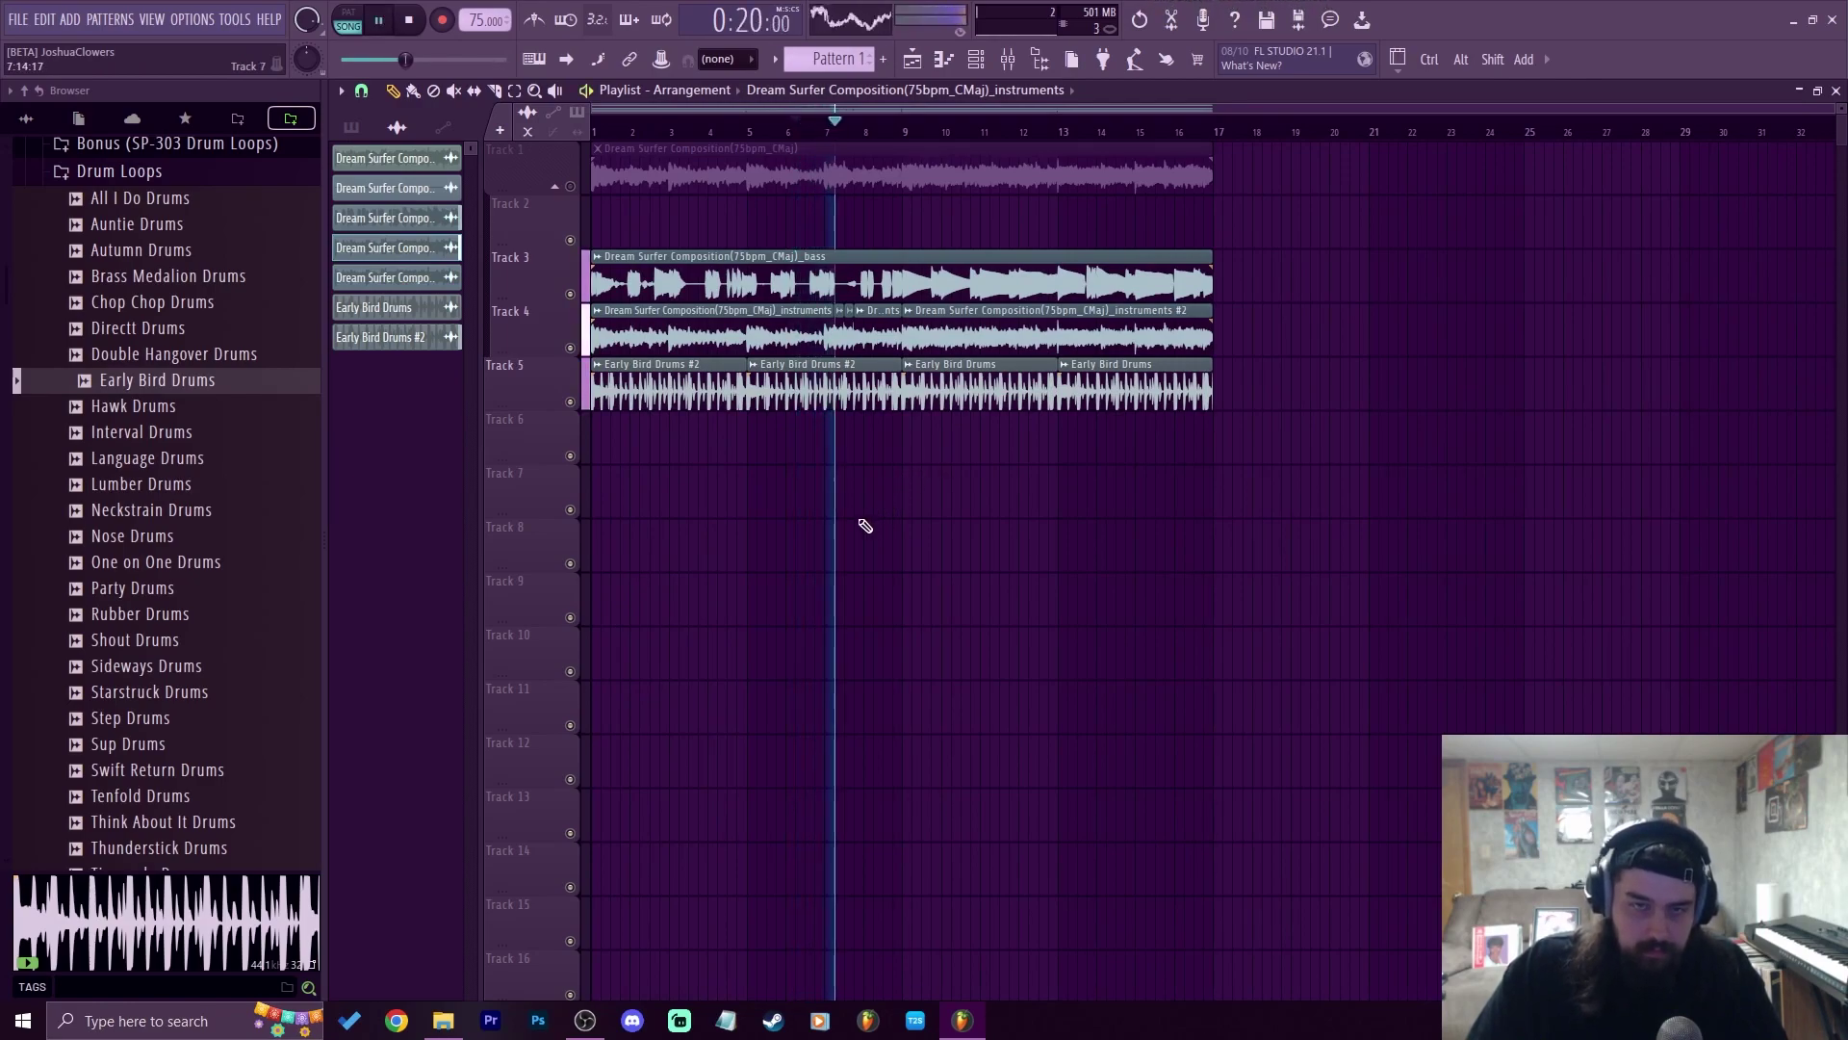
{"action": "right_click", "coordinate": [702, 173]}
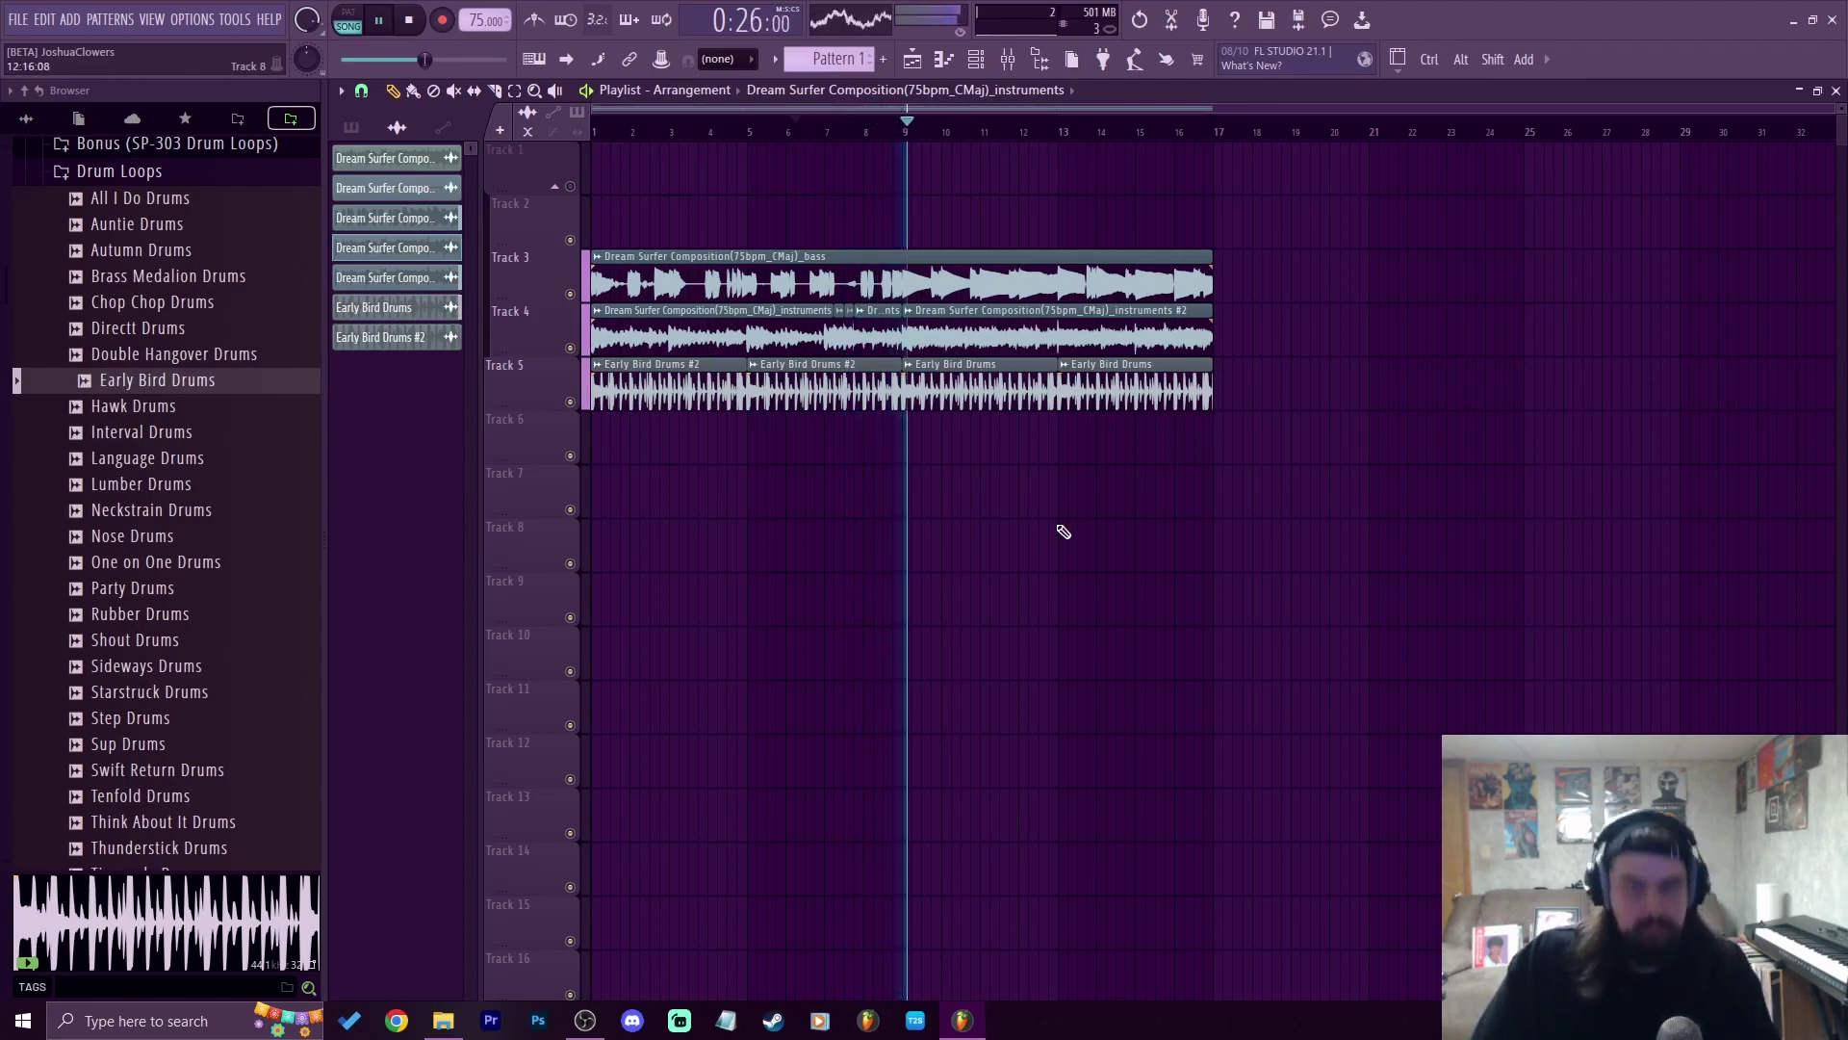
{"action": "key", "text": "space"}
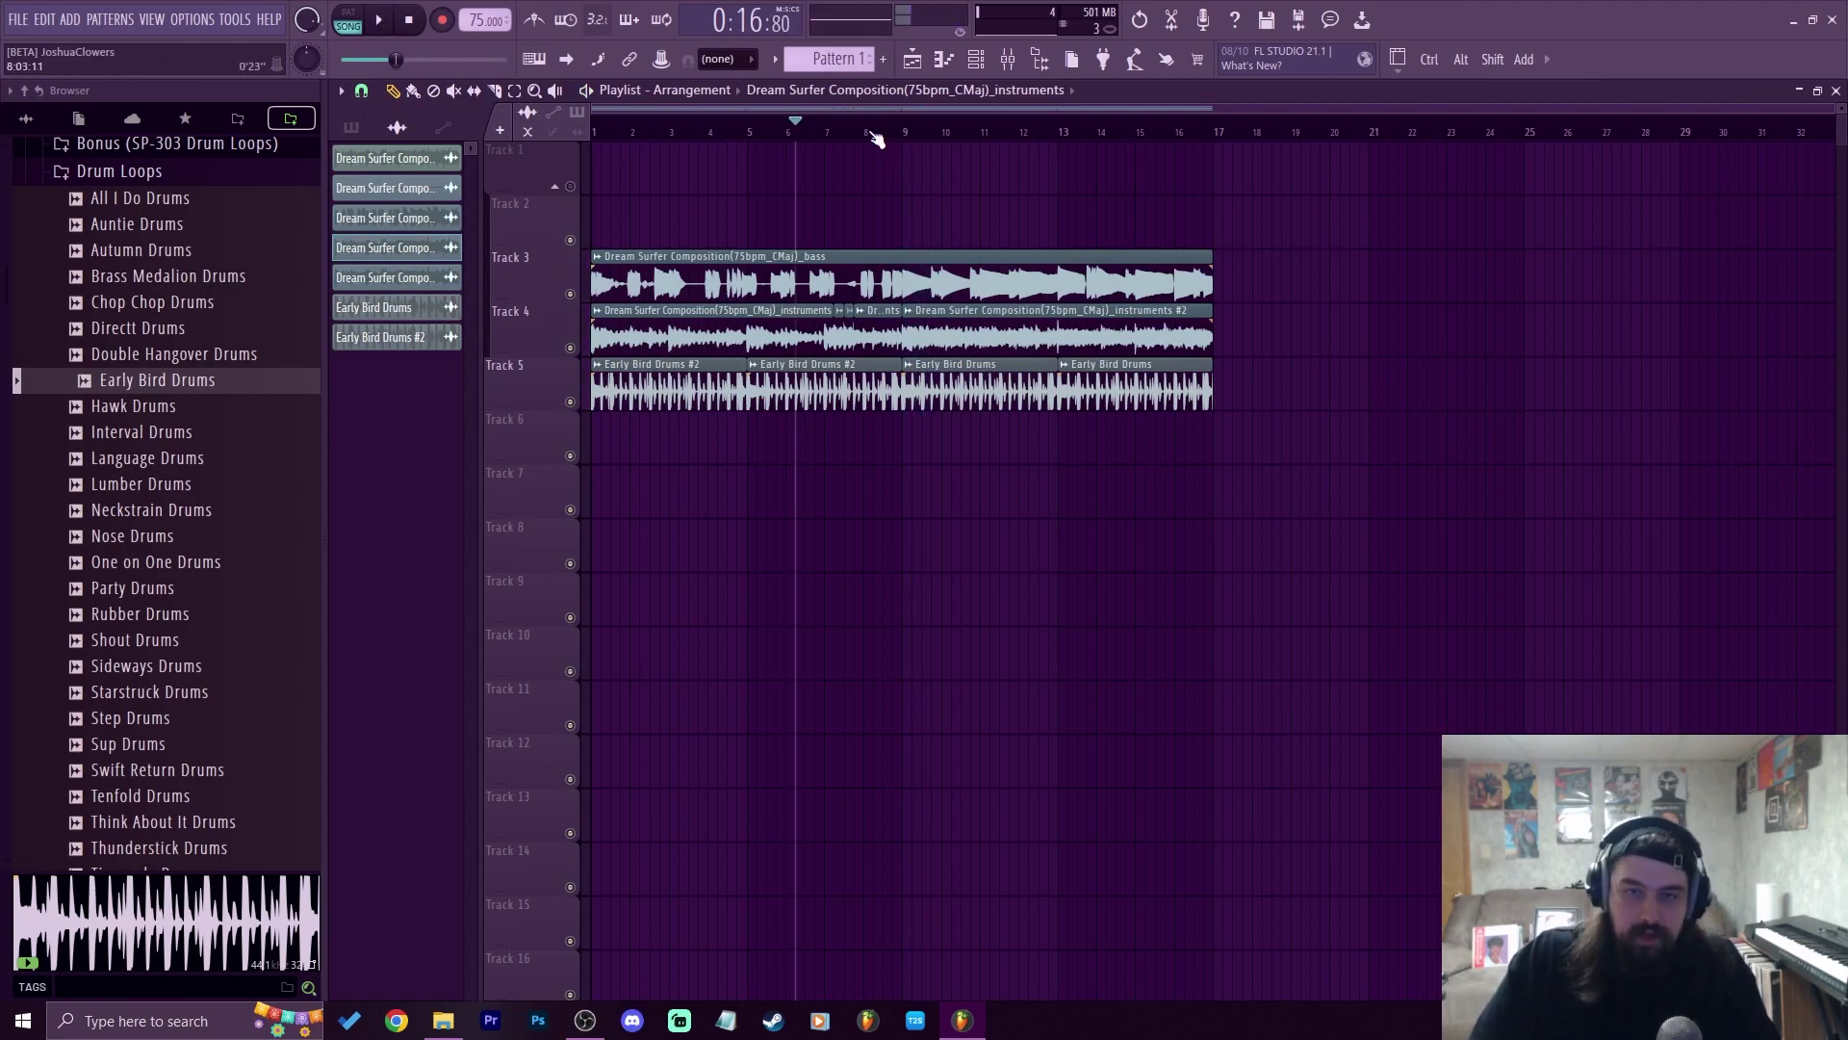
Trim the bass and instruments clips to end halfway through bar 8, leaving a gap before bar 9, and audition the transition
{"action": "left_click", "coordinate": [859, 133]}
{"action": "scroll", "coordinate": [858, 133], "scroll_direction": "up", "scroll_amount": 5}
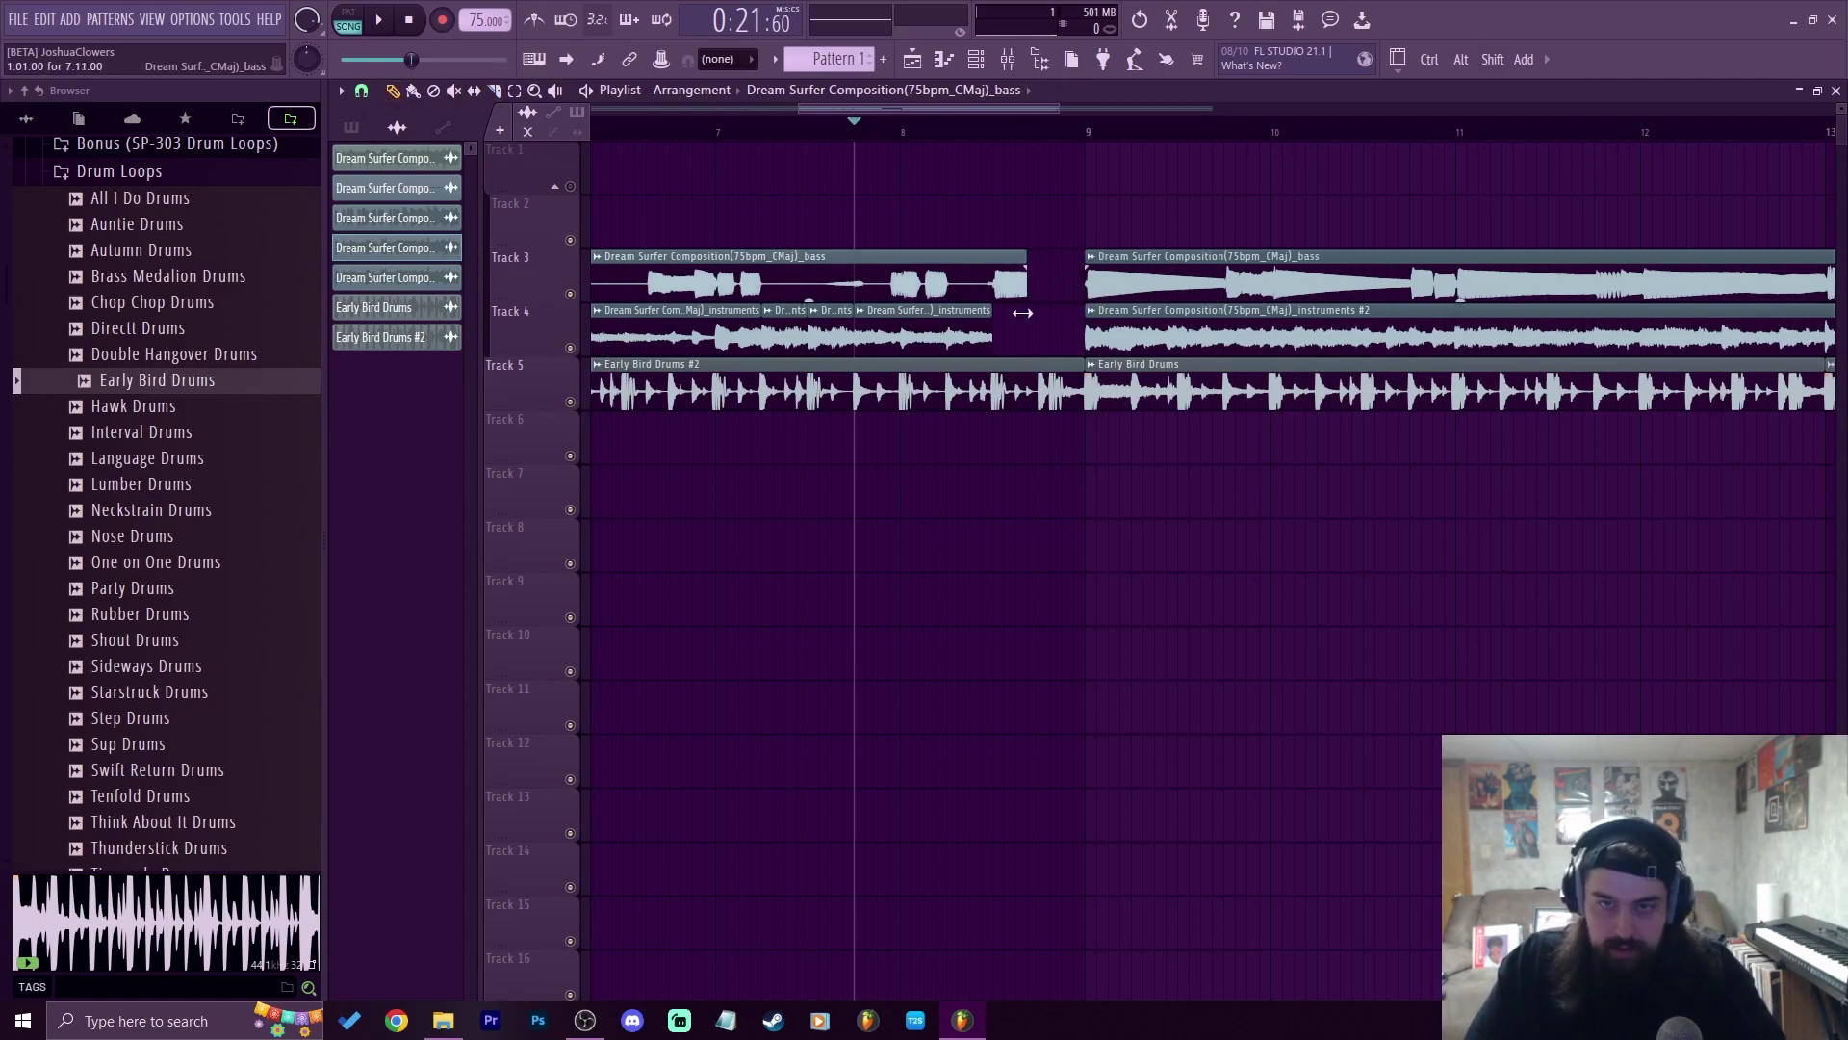
{"action": "left_click_drag", "start_coordinate": [994, 318], "coordinate": [989, 319]}
{"action": "key", "text": "space"}
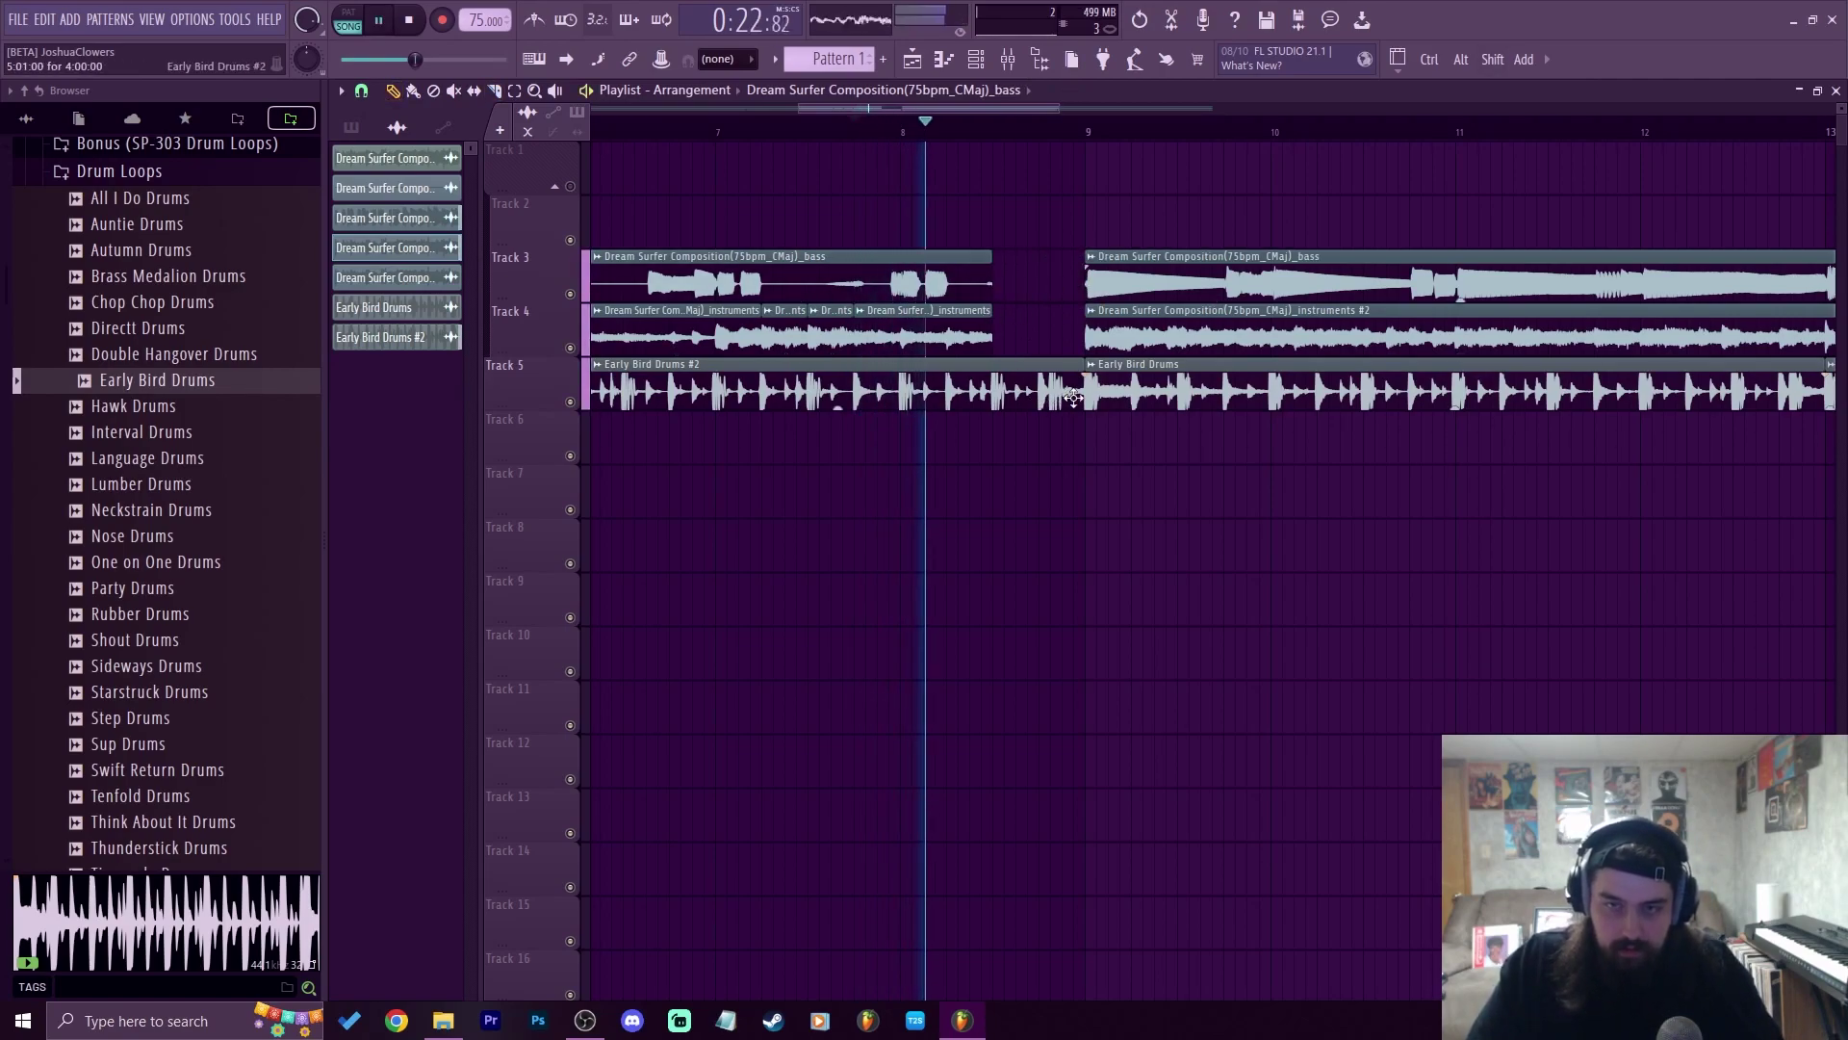
{"action": "key", "text": "space"}
{"action": "scroll", "coordinate": [123, 557], "scroll_direction": "up", "scroll_amount": 3}
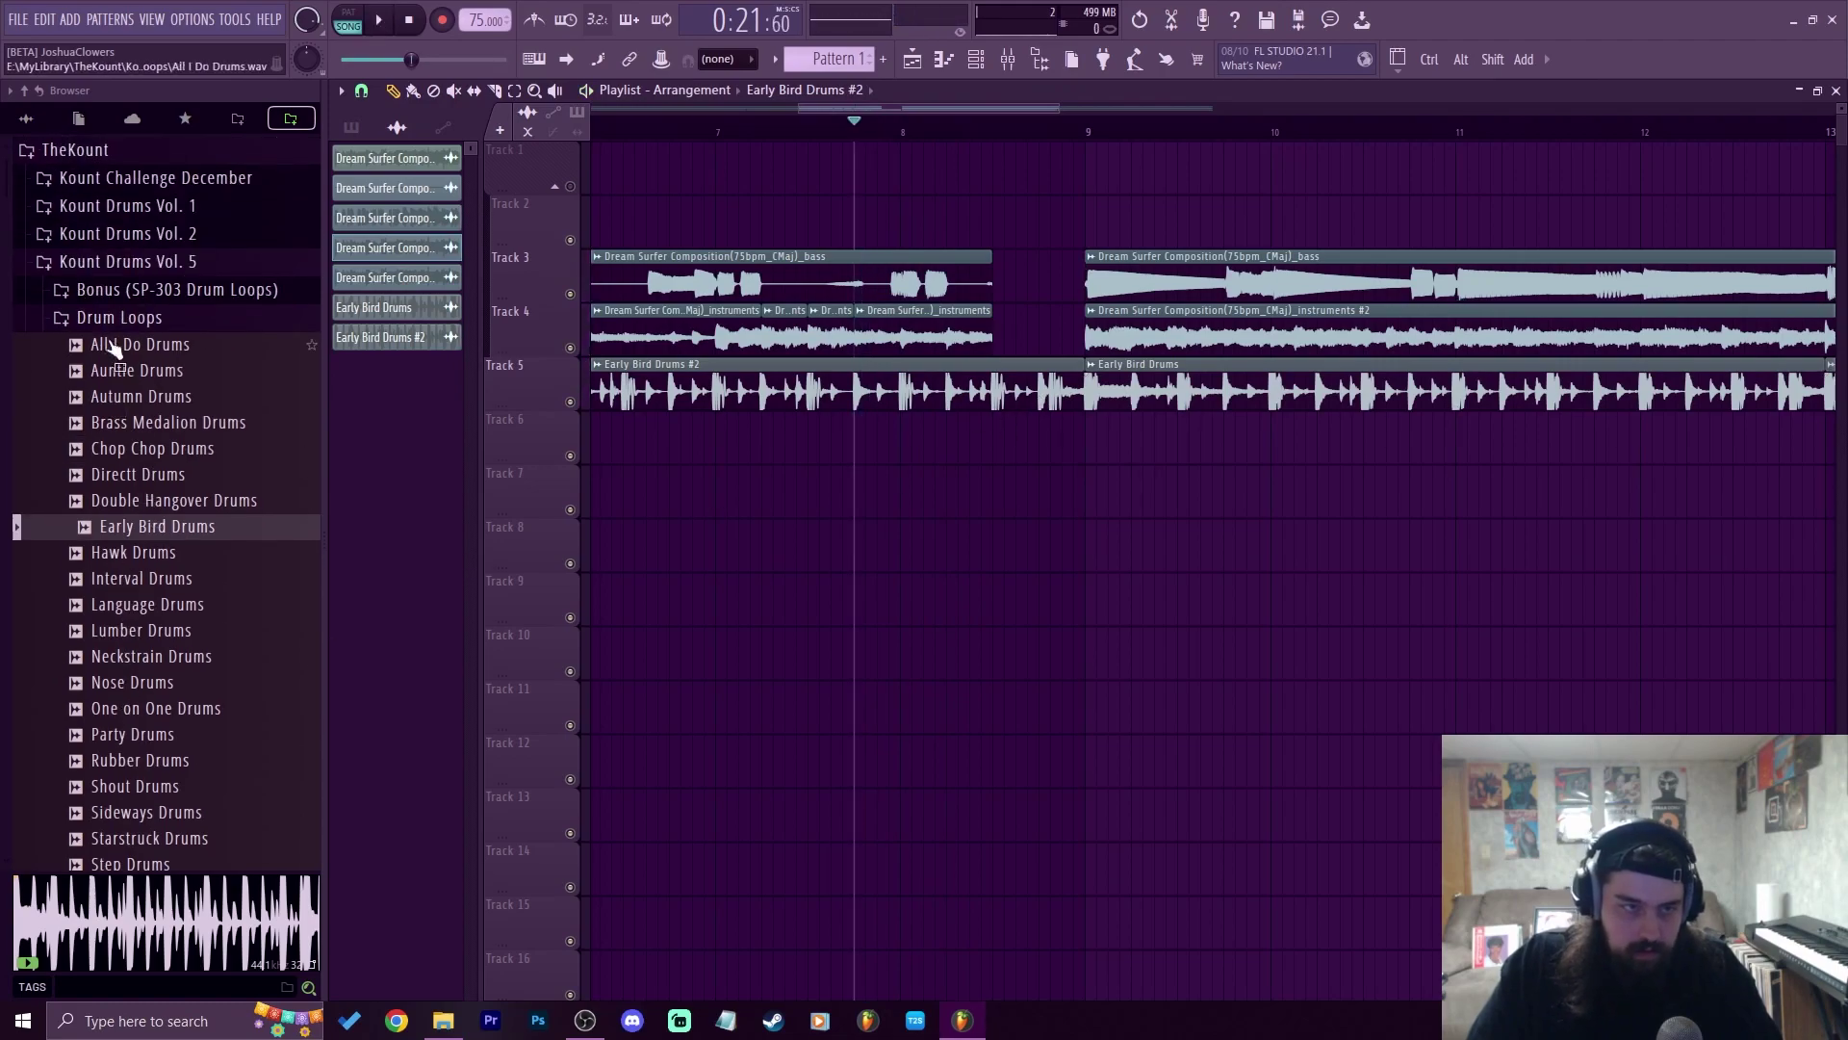
Preview the Zapper Prophet FX samples and place Zapper Prophet FX - Part_3 on track 6 at 8:05:00
{"action": "left_click", "coordinate": [238, 120]}
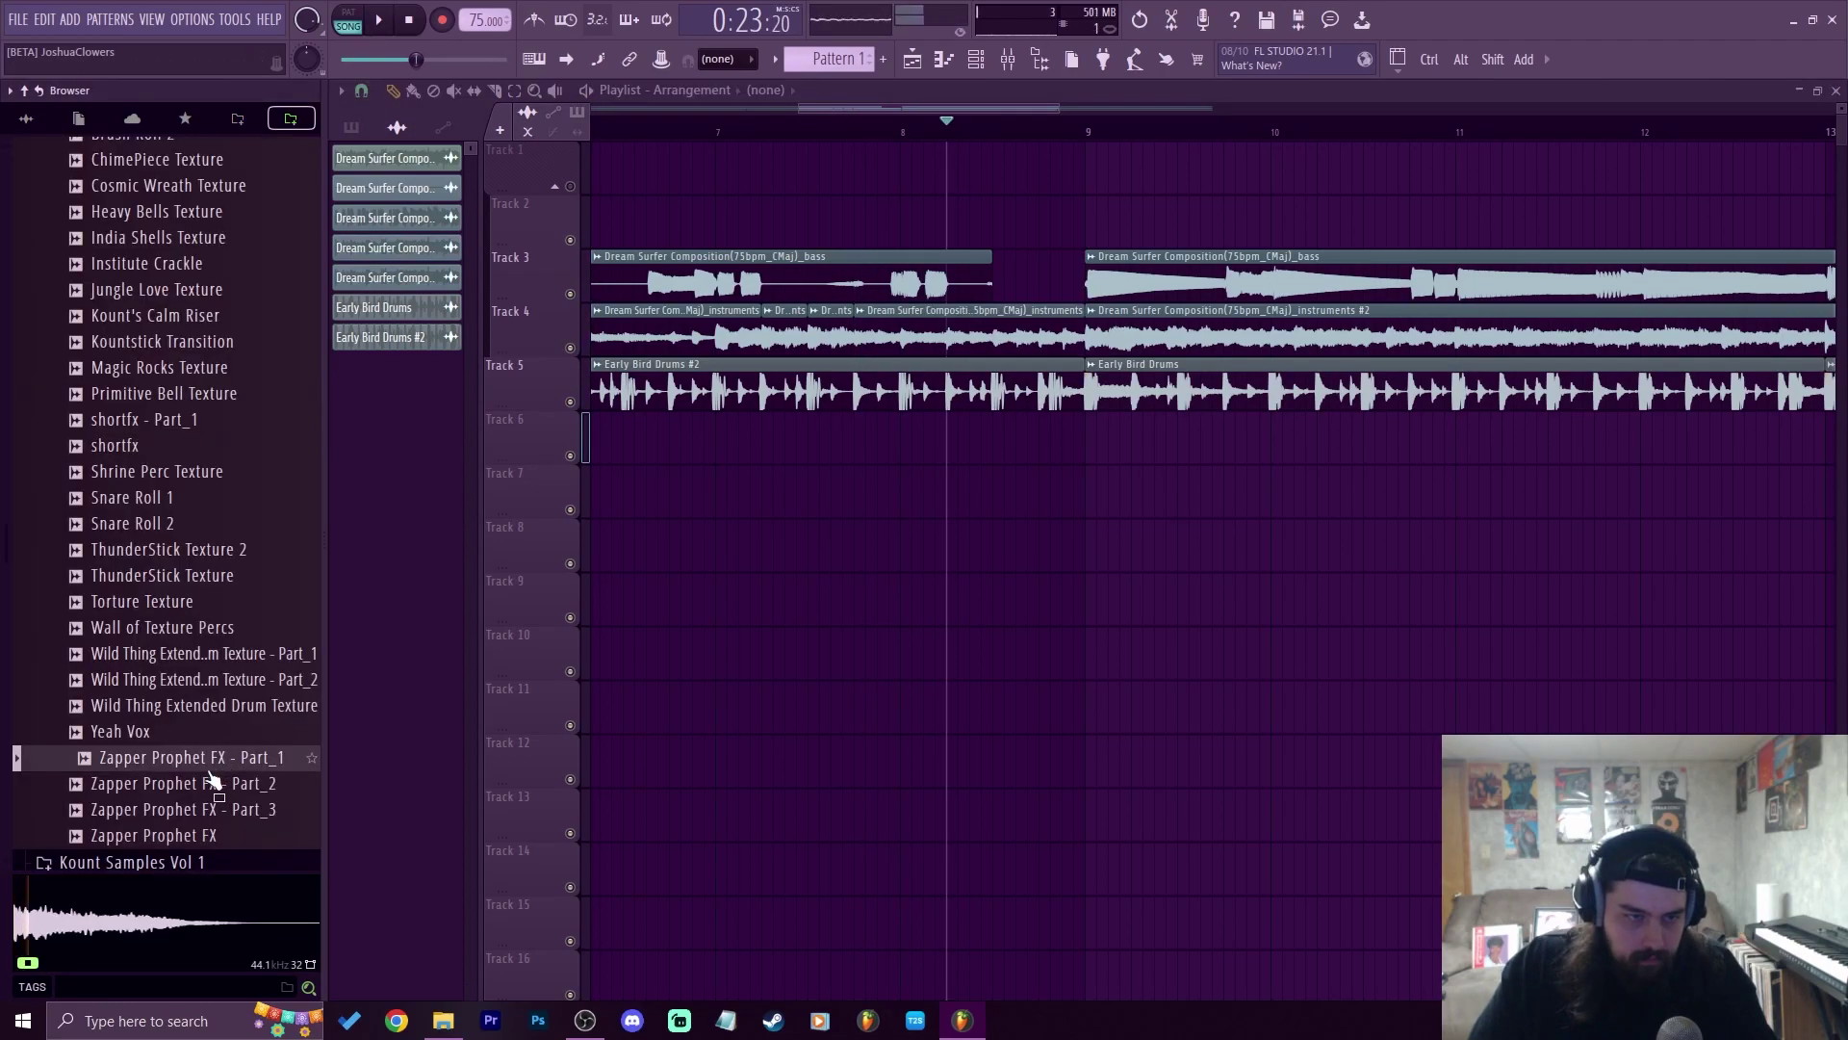
{"action": "left_click", "coordinate": [210, 784]}
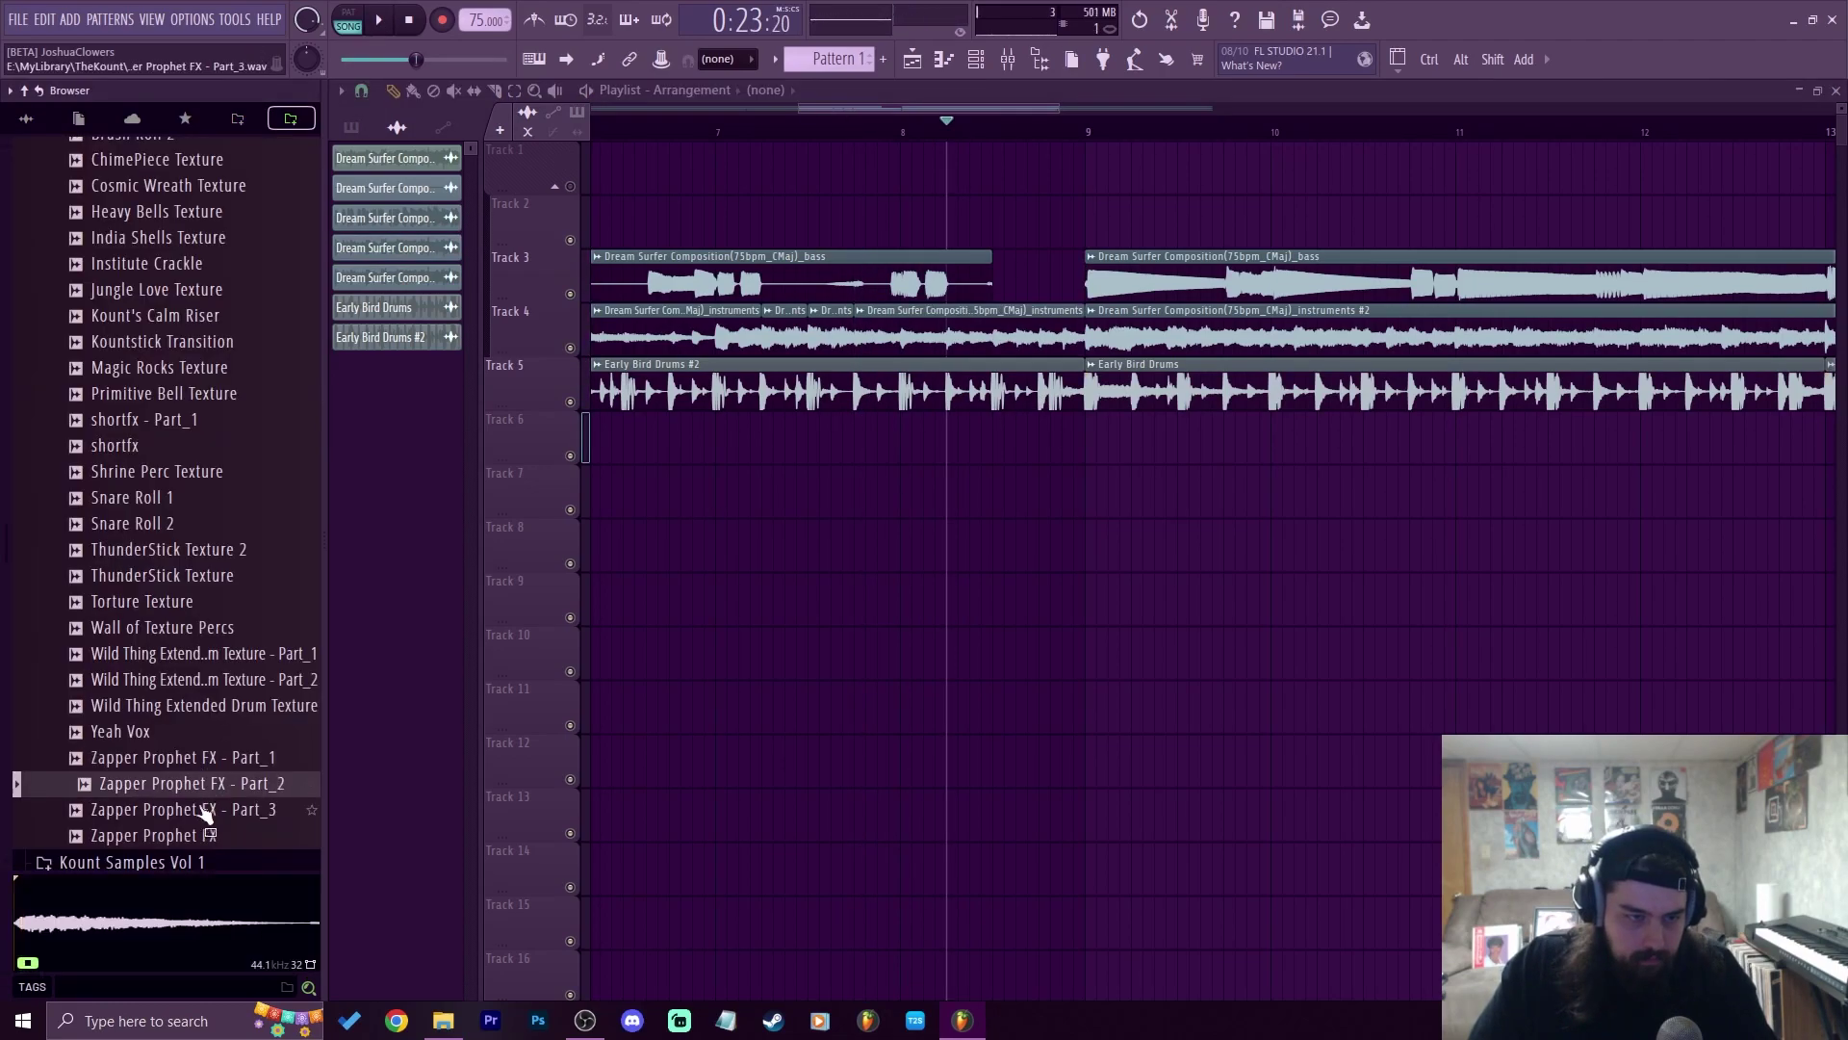
{"action": "left_click", "coordinate": [195, 820]}
{"action": "left_click_drag", "start_coordinate": [186, 823], "coordinate": [968, 445]}
Lengthen the Zapper Prophet FX - Part_3 time stretch so the clip runs well into bar 9, and audition it
{"action": "double_click", "coordinate": [958, 460]}
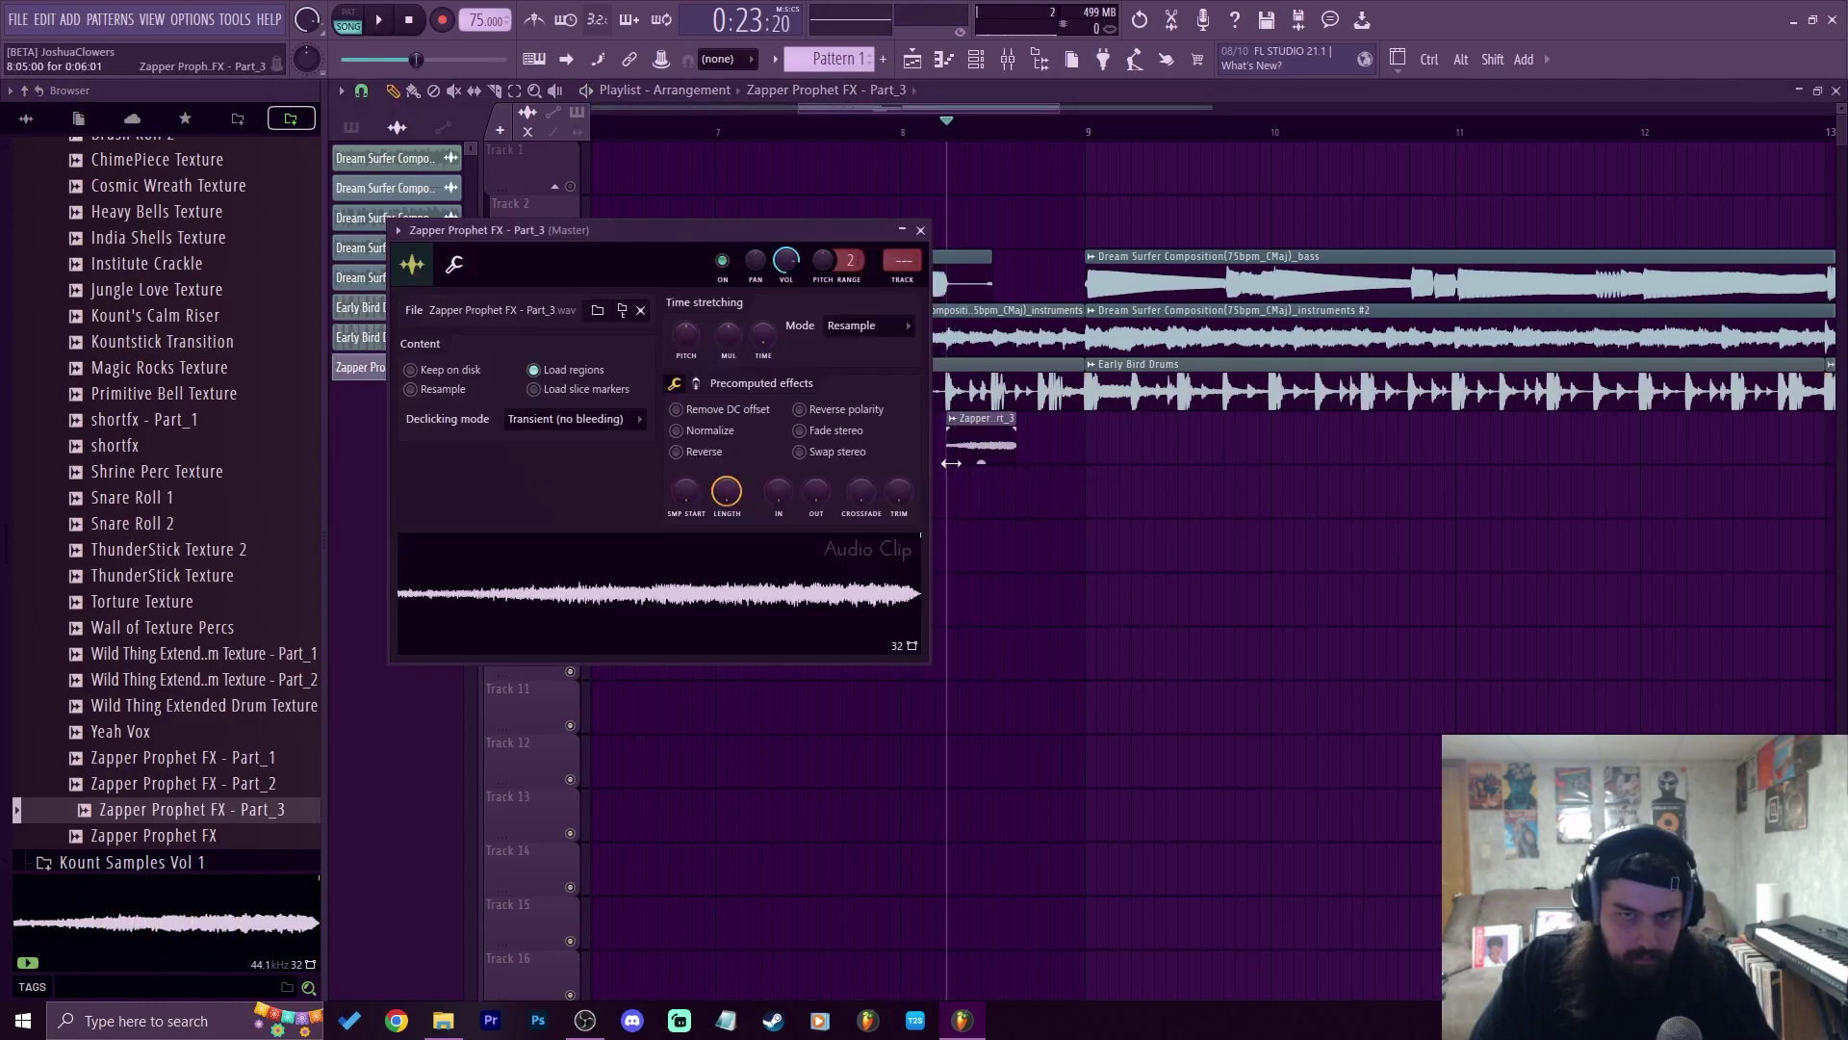
{"action": "key", "text": "space"}
{"action": "mouse_move", "coordinate": [762, 335]}
{"action": "left_mouse_down"}
{"action": "mouse_move", "coordinate": [762, 306]}
{"action": "mouse_move", "coordinate": [760, 343]}
{"action": "mouse_move", "coordinate": [836, 332]}
{"action": "left_mouse_up"}
{"action": "key", "text": "space"}
{"action": "key", "text": "space"}
{"action": "left_click", "coordinate": [921, 230]}
{"action": "double_click", "coordinate": [794, 290]}
{"action": "key", "text": "space"}
{"action": "key", "text": "space"}
Normalize the Zapper Prophet FX - Part_3 sample and replay the transition
{"action": "double_click", "coordinate": [1020, 456]}
{"action": "left_click", "coordinate": [716, 430]}
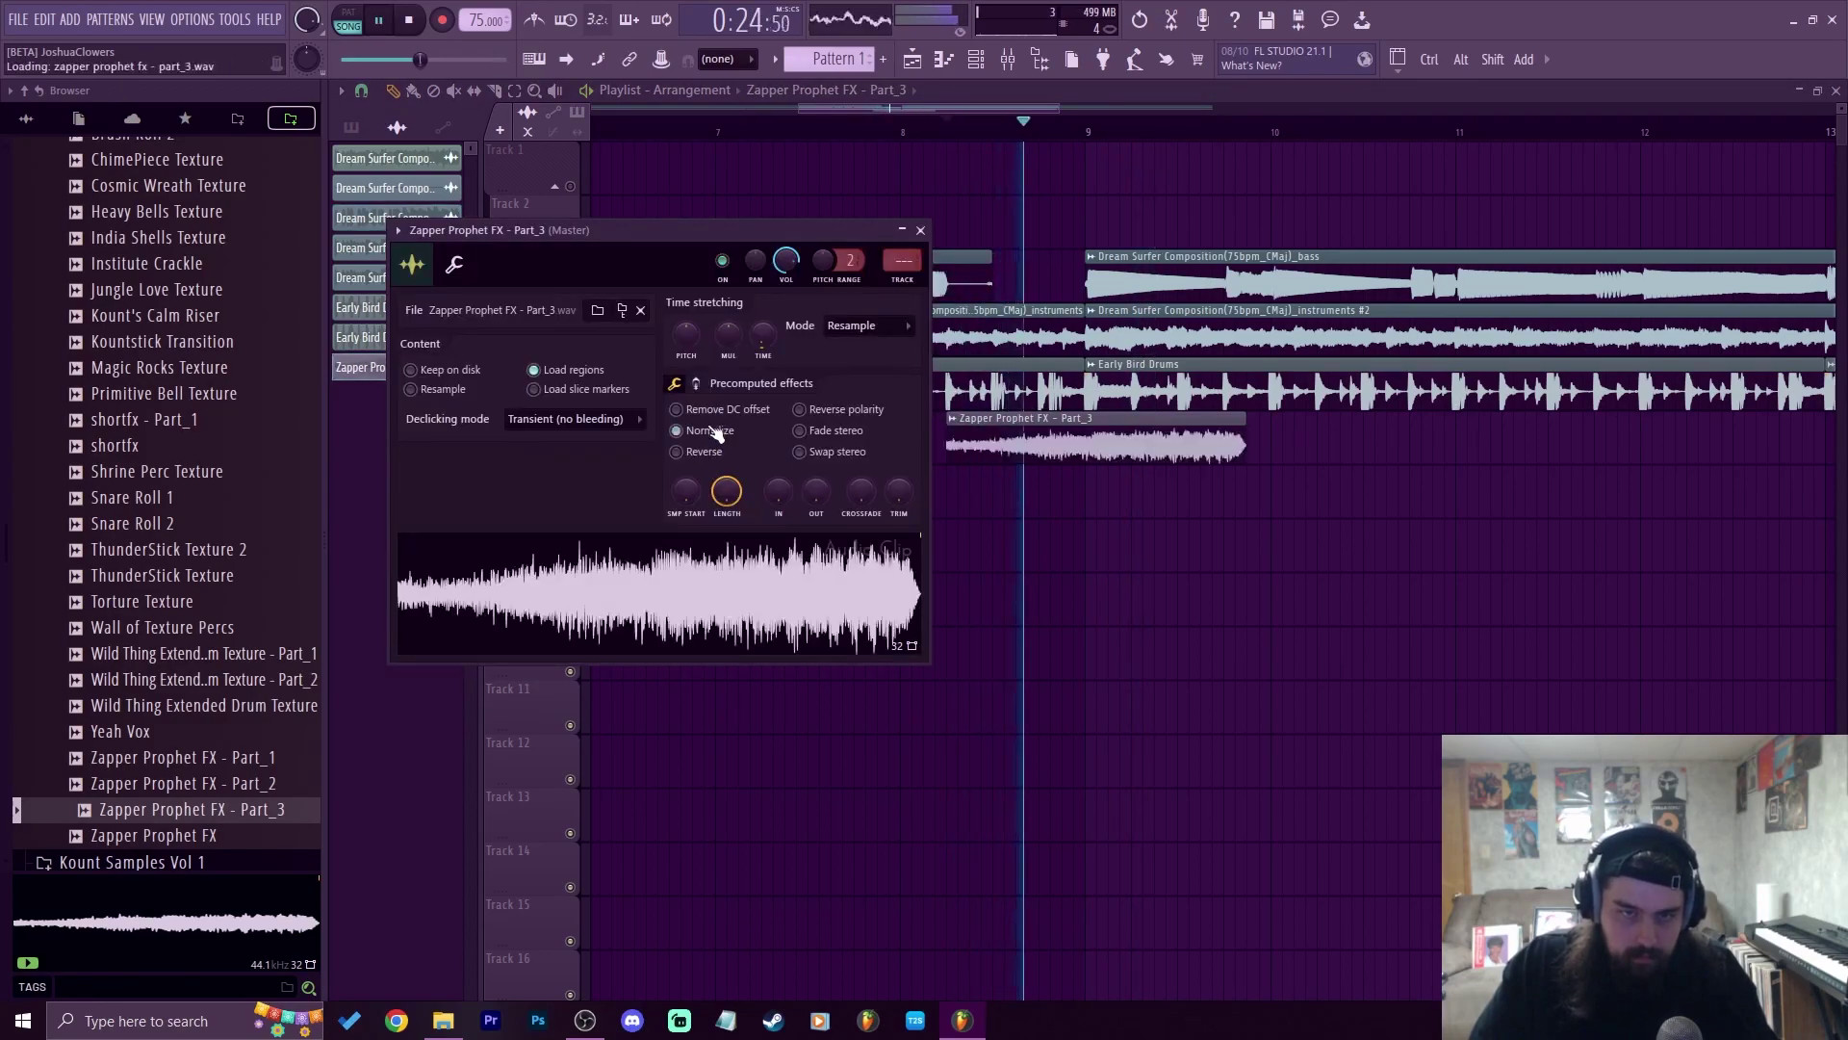
{"action": "key", "text": "space"}
{"action": "key", "text": "space"}
Trim the instruments clip on track 4 to end about halfway through bar 8
{"action": "right_click", "coordinate": [1149, 538]}
{"action": "key", "text": "space"}
{"action": "key", "text": "space"}
{"action": "left_click_drag", "start_coordinate": [1080, 339], "coordinate": [1000, 338]}
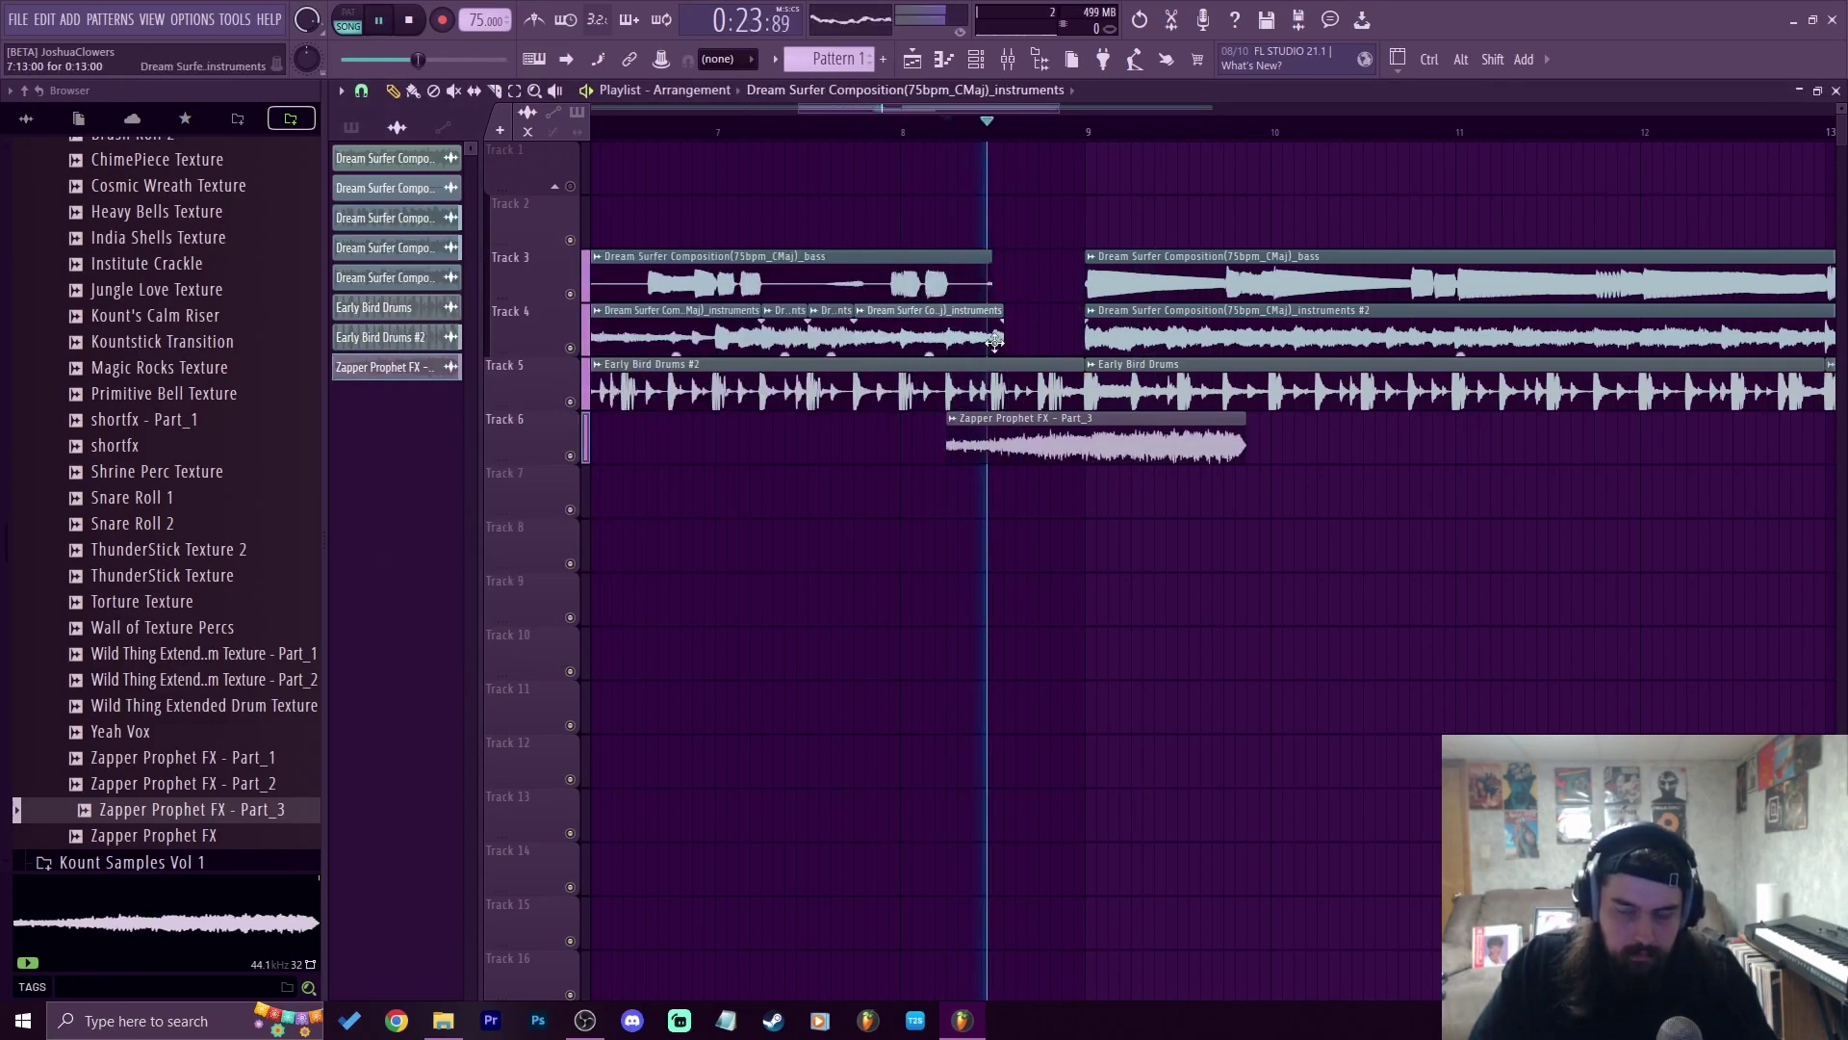
Lower the Zapper Prophet FX - Part_3 volume to about 63% and shorten its time stretch to end early in bar 9
{"action": "double_click", "coordinate": [1158, 447]}
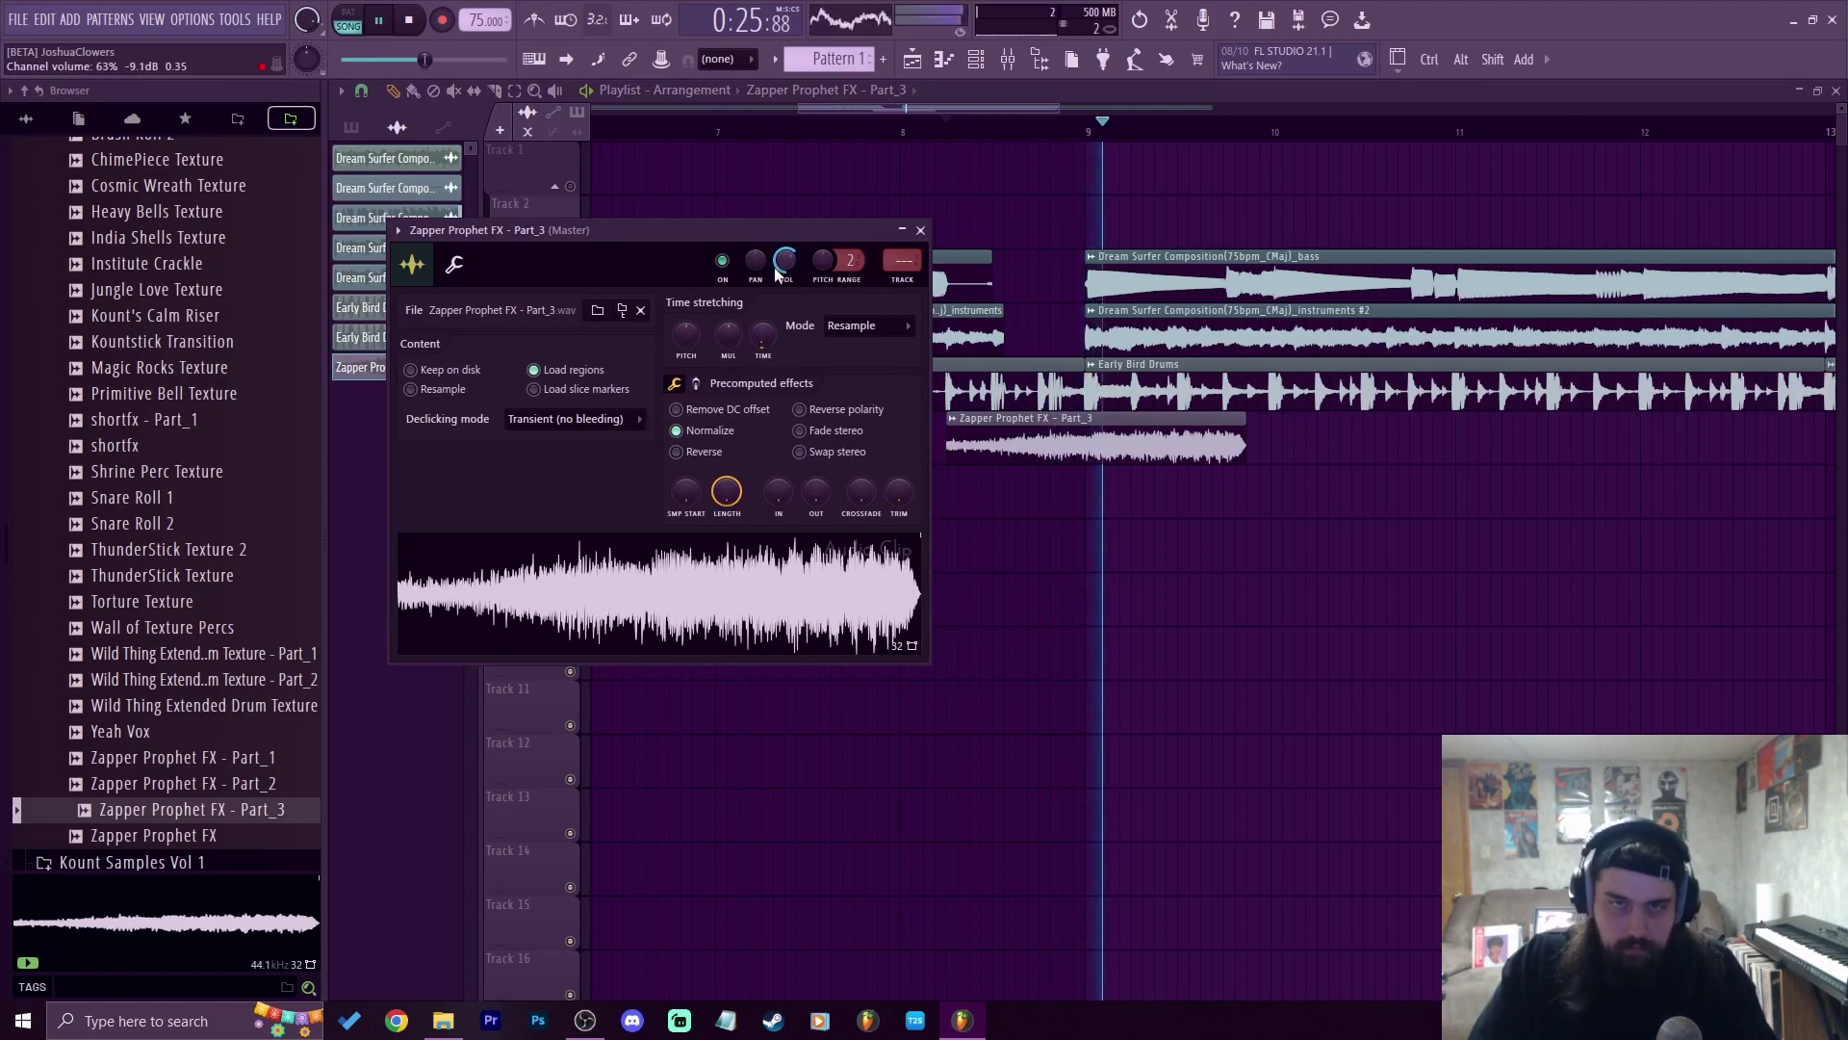
{"action": "key", "text": "space"}
{"action": "key", "text": "space"}
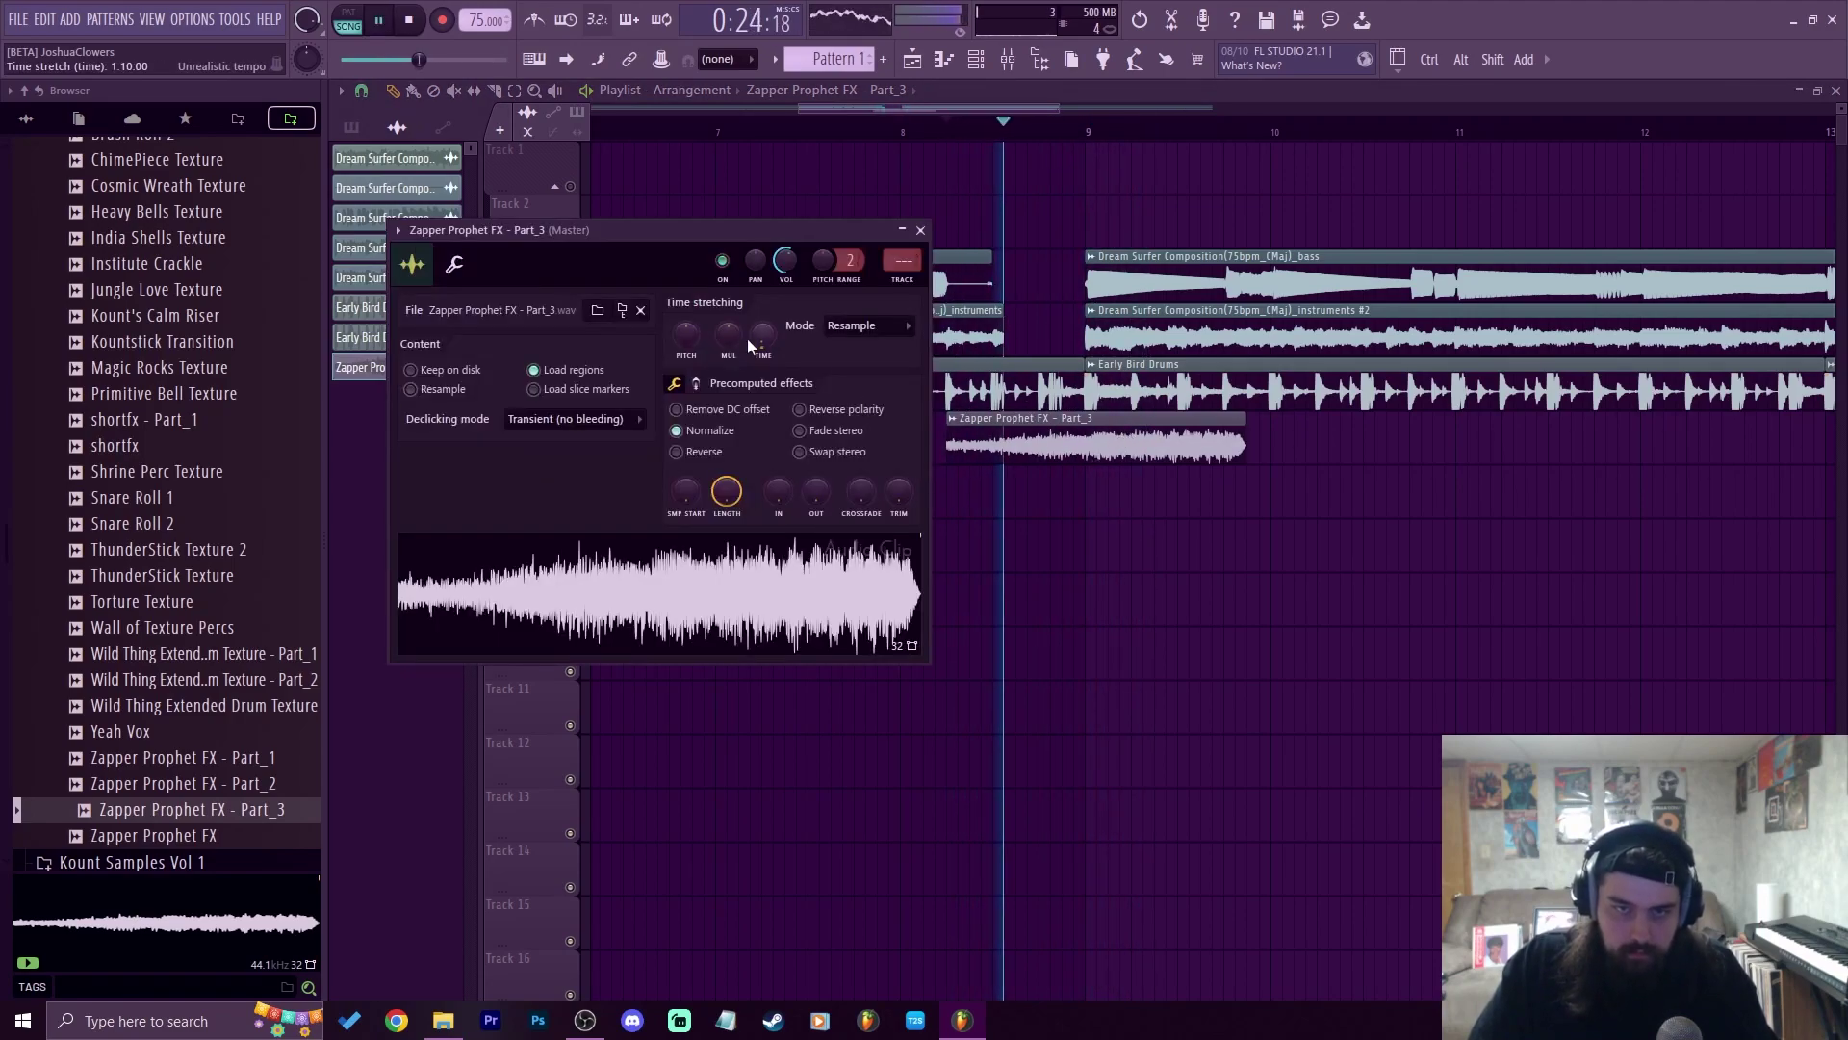
{"action": "left_click_drag", "start_coordinate": [762, 334], "coordinate": [762, 344]}
{"action": "key", "text": "space"}
{"action": "key", "text": "space"}
Slice the Zapper Prophet FX - Part_3 clip on track 6 at the start of bar 9
{"action": "right_click", "coordinate": [1175, 556]}
{"action": "key", "text": "c"}
{"action": "left_click", "coordinate": [1094, 448]}
{"action": "key", "text": "p"}
Try repeating the sliced Zapper tail on track 6, audition it, and delete the extra copies
{"action": "left_click_drag", "start_coordinate": [1108, 446], "coordinate": [1165, 441], "text": "shift"}
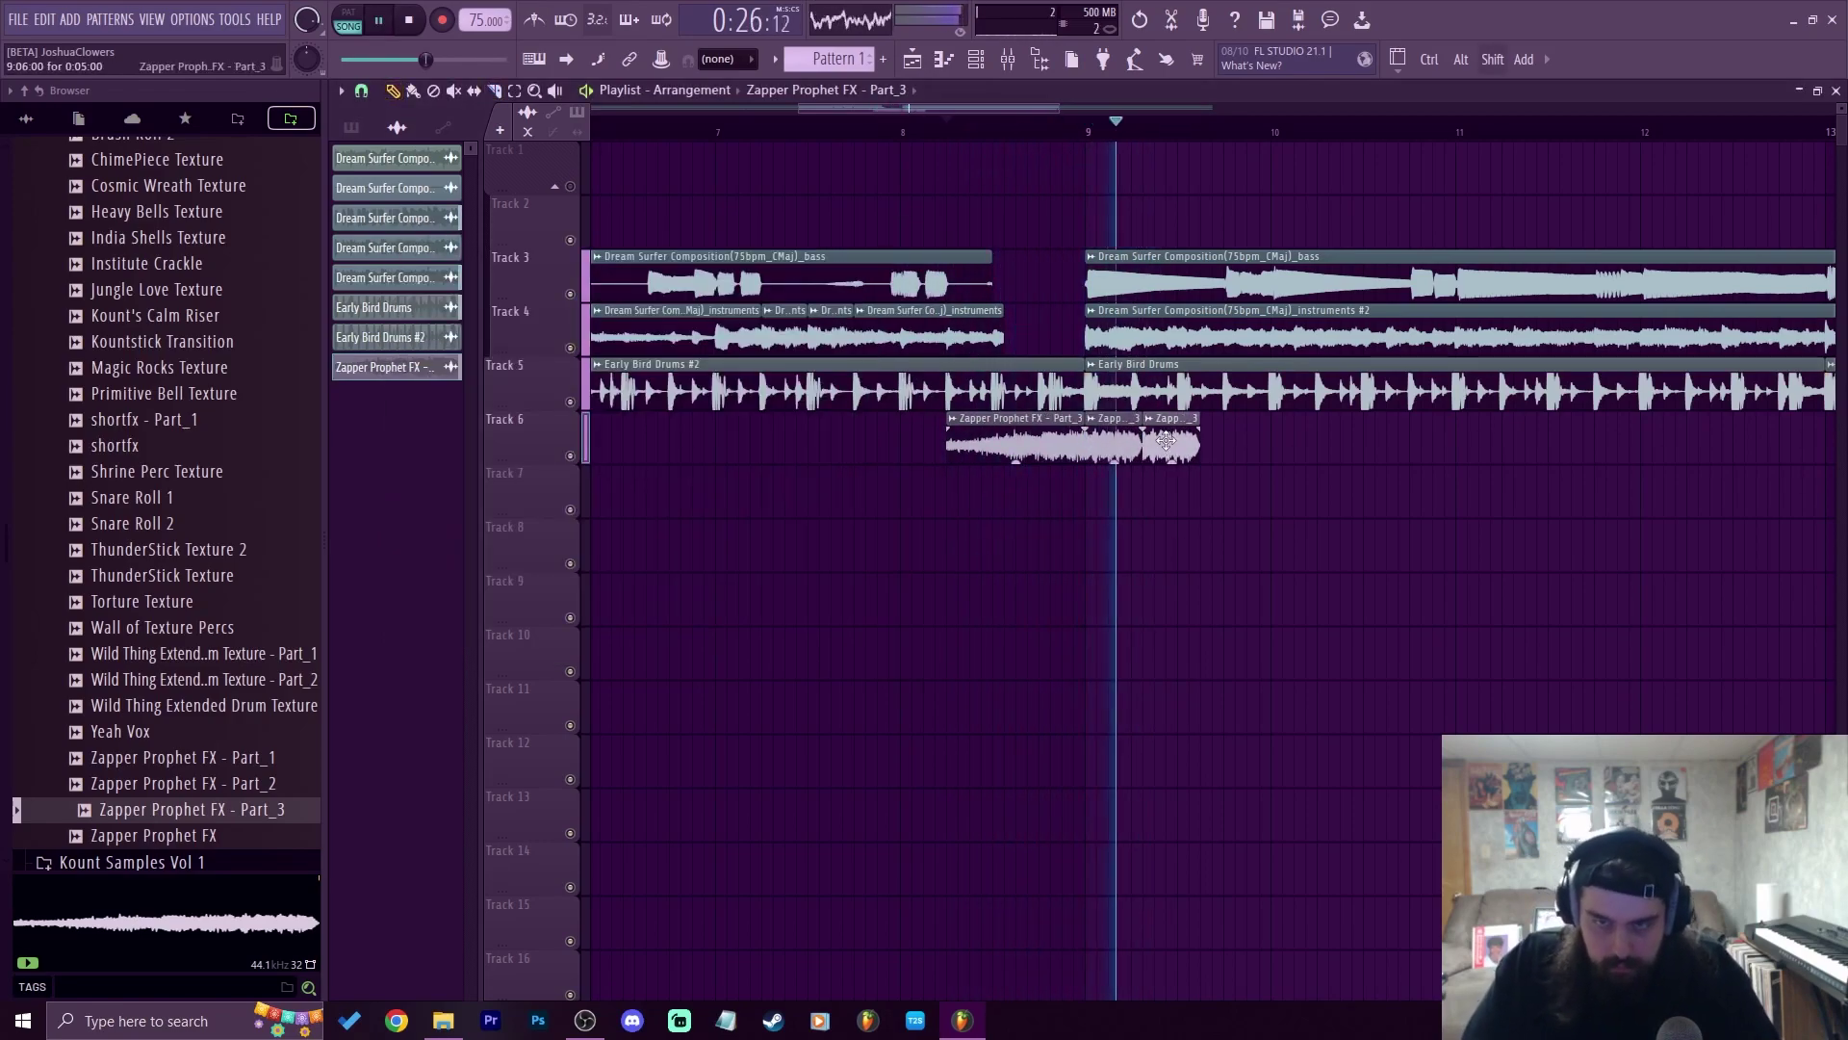
{"action": "double_click", "coordinate": [1166, 441]}
{"action": "key", "text": "space"}
{"action": "key", "text": "space"}
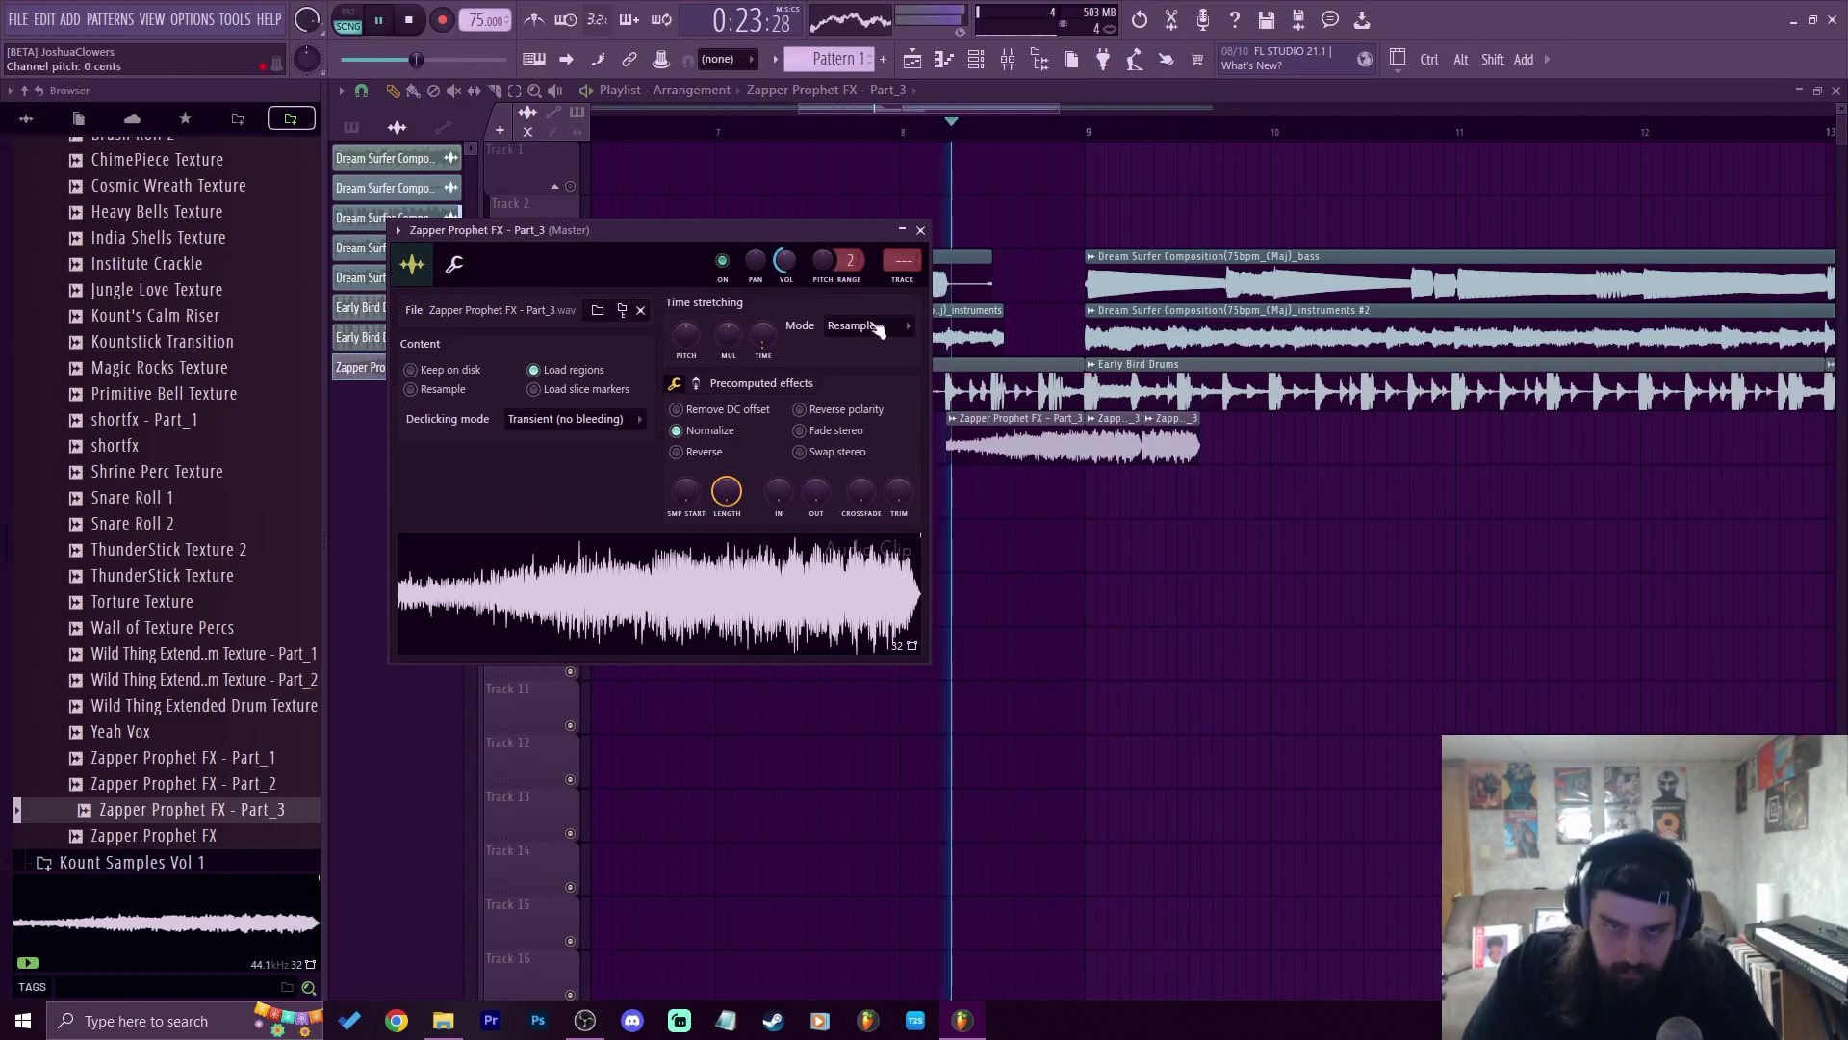
{"action": "left_click_drag", "start_coordinate": [1170, 445], "coordinate": [1239, 443], "text": "shift"}
{"action": "key", "text": "space"}
{"action": "key", "text": "space"}
{"action": "right_click", "coordinate": [1184, 447]}
{"action": "right_click", "coordinate": [1242, 447]}
Make the Zapper slice at bar 9 a unique sample and lengthen its time stretch, with a fade-out at its end
{"action": "double_click", "coordinate": [1128, 447]}
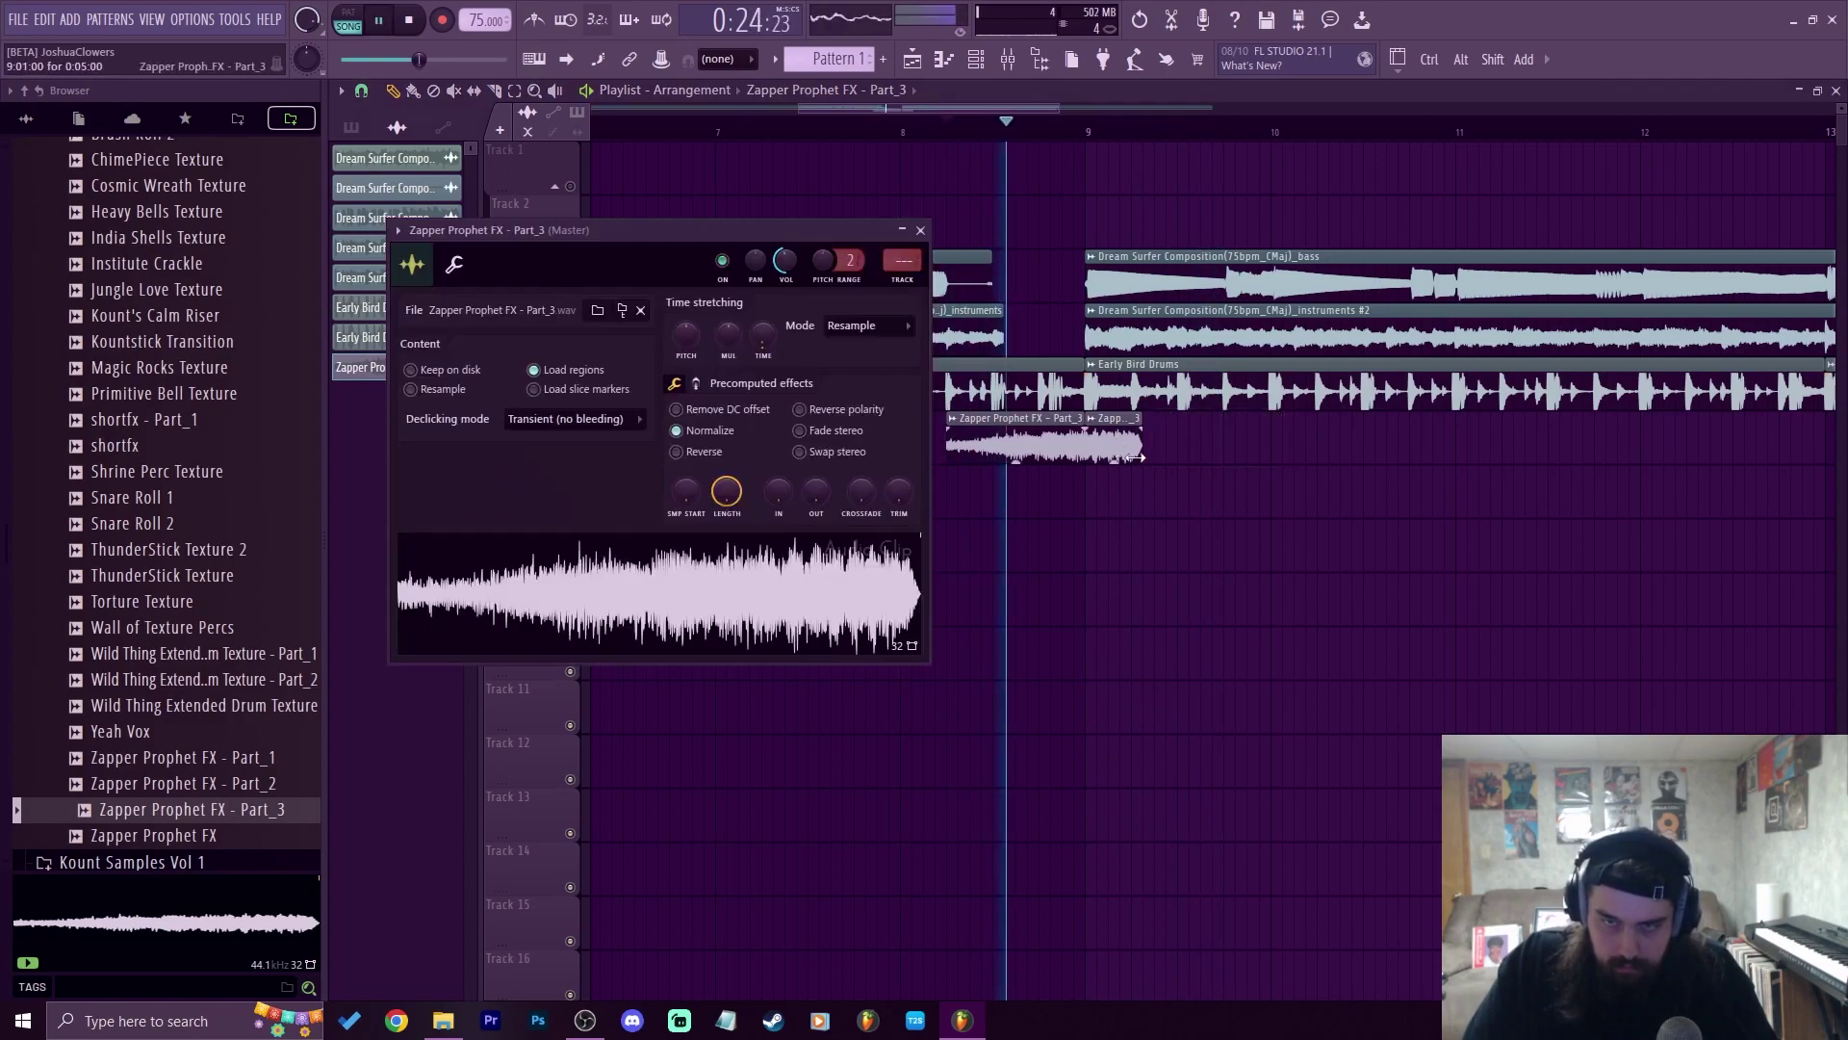
{"action": "left_click", "coordinate": [920, 231]}
{"action": "right_click", "coordinate": [1089, 430]}
{"action": "left_click", "coordinate": [1290, 451]}
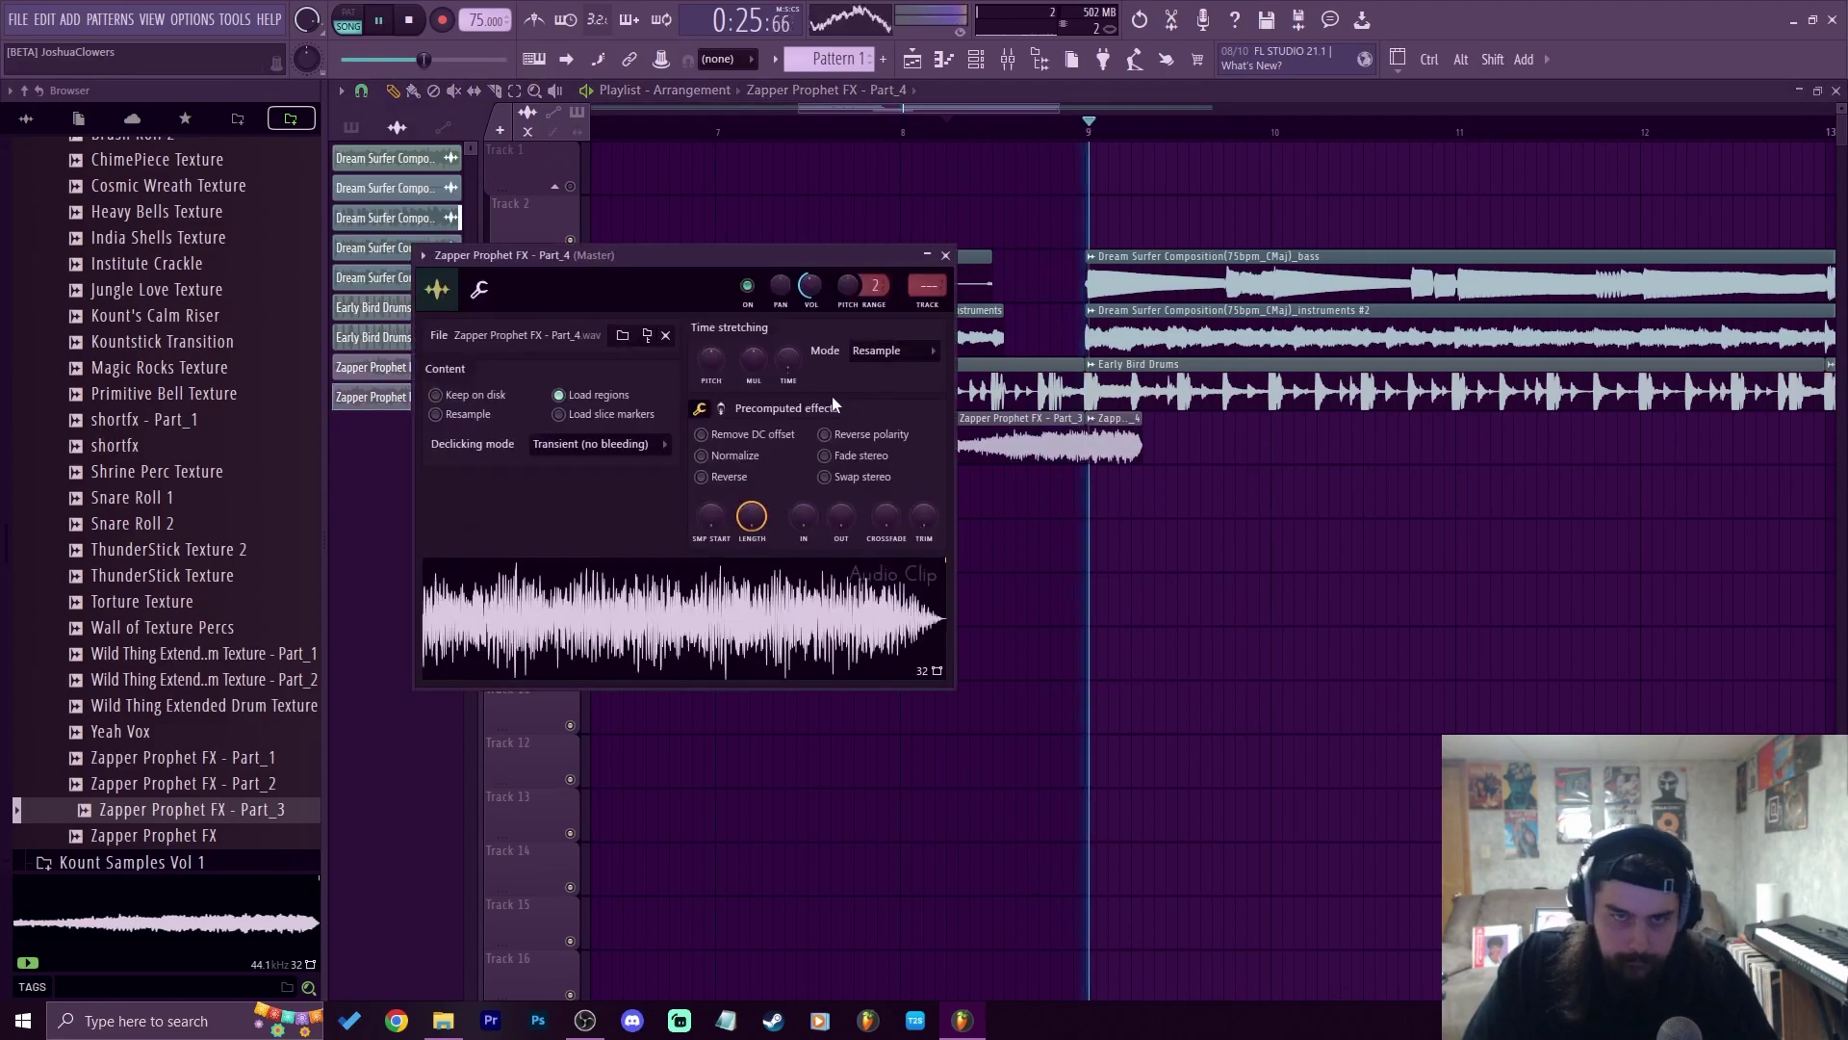
{"action": "mouse_move", "coordinate": [788, 359]}
{"action": "left_mouse_down"}
{"action": "mouse_move", "coordinate": [787, 336]}
{"action": "mouse_move", "coordinate": [787, 381]}
{"action": "left_mouse_up"}
{"action": "key", "text": "space"}
{"action": "key", "text": "space"}
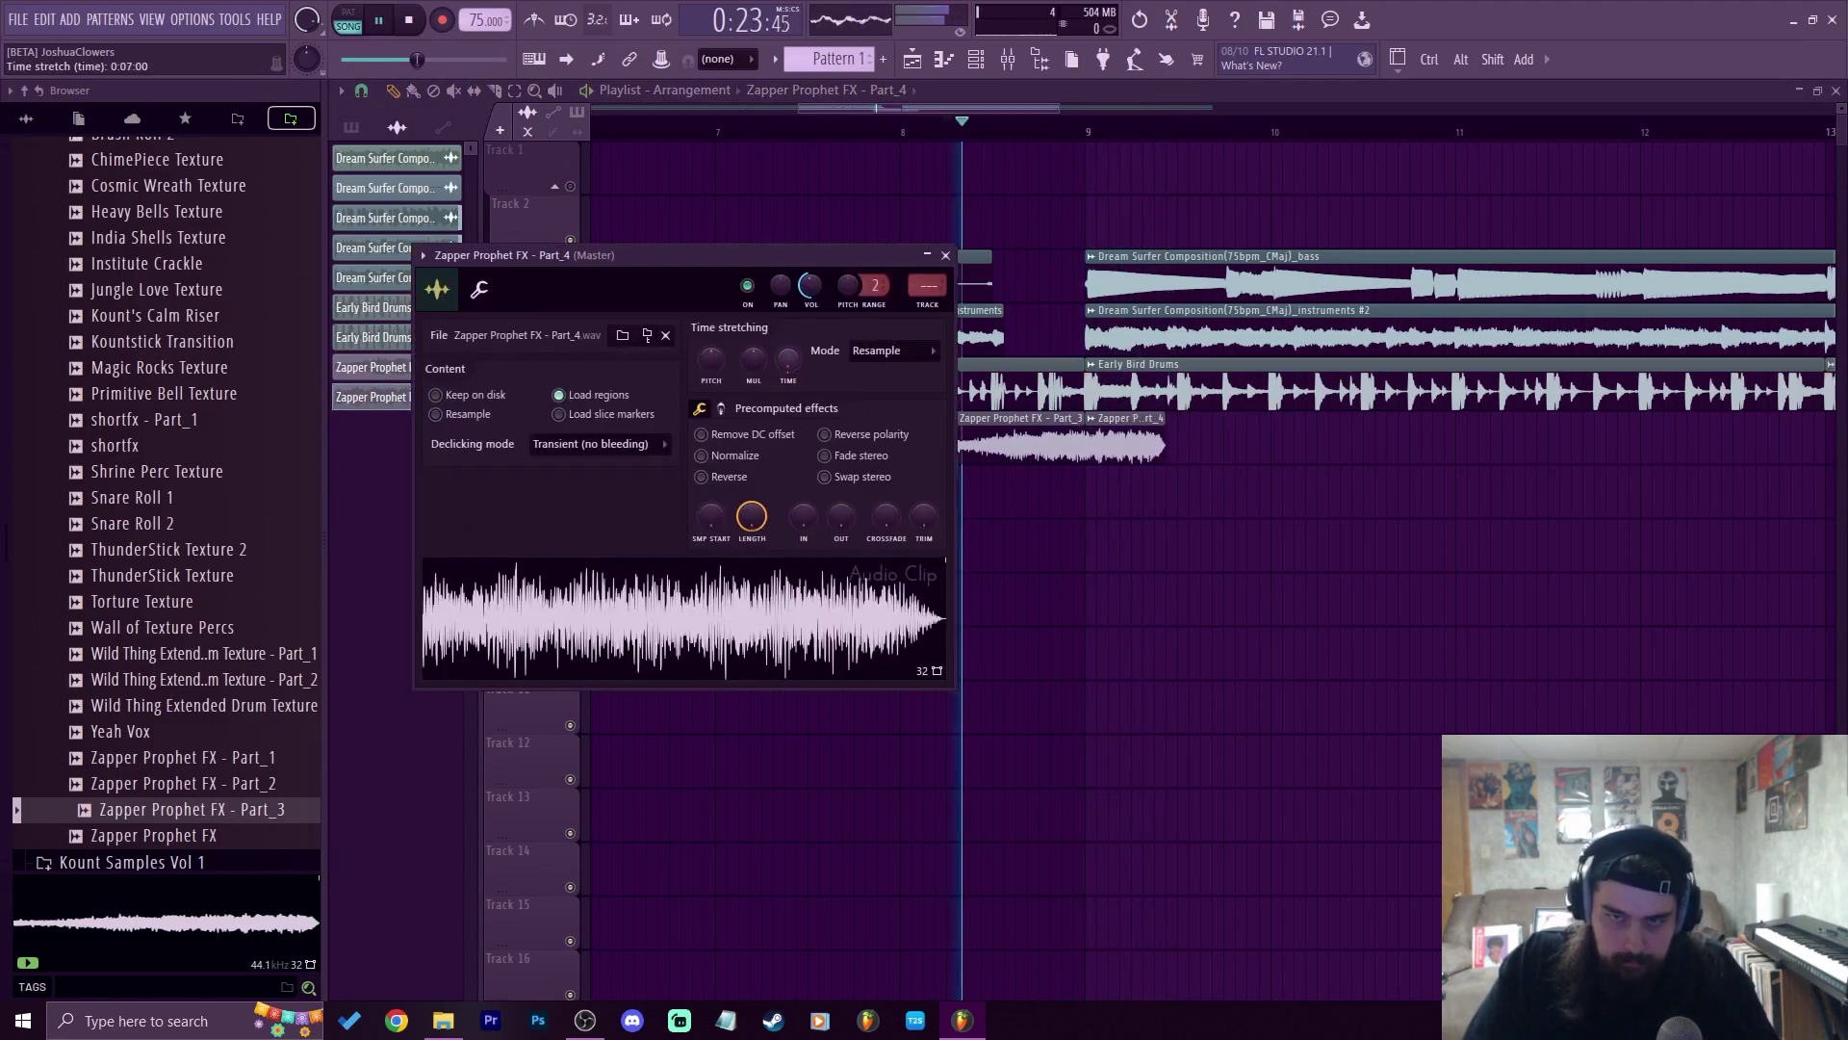
{"action": "key", "text": "Escape"}
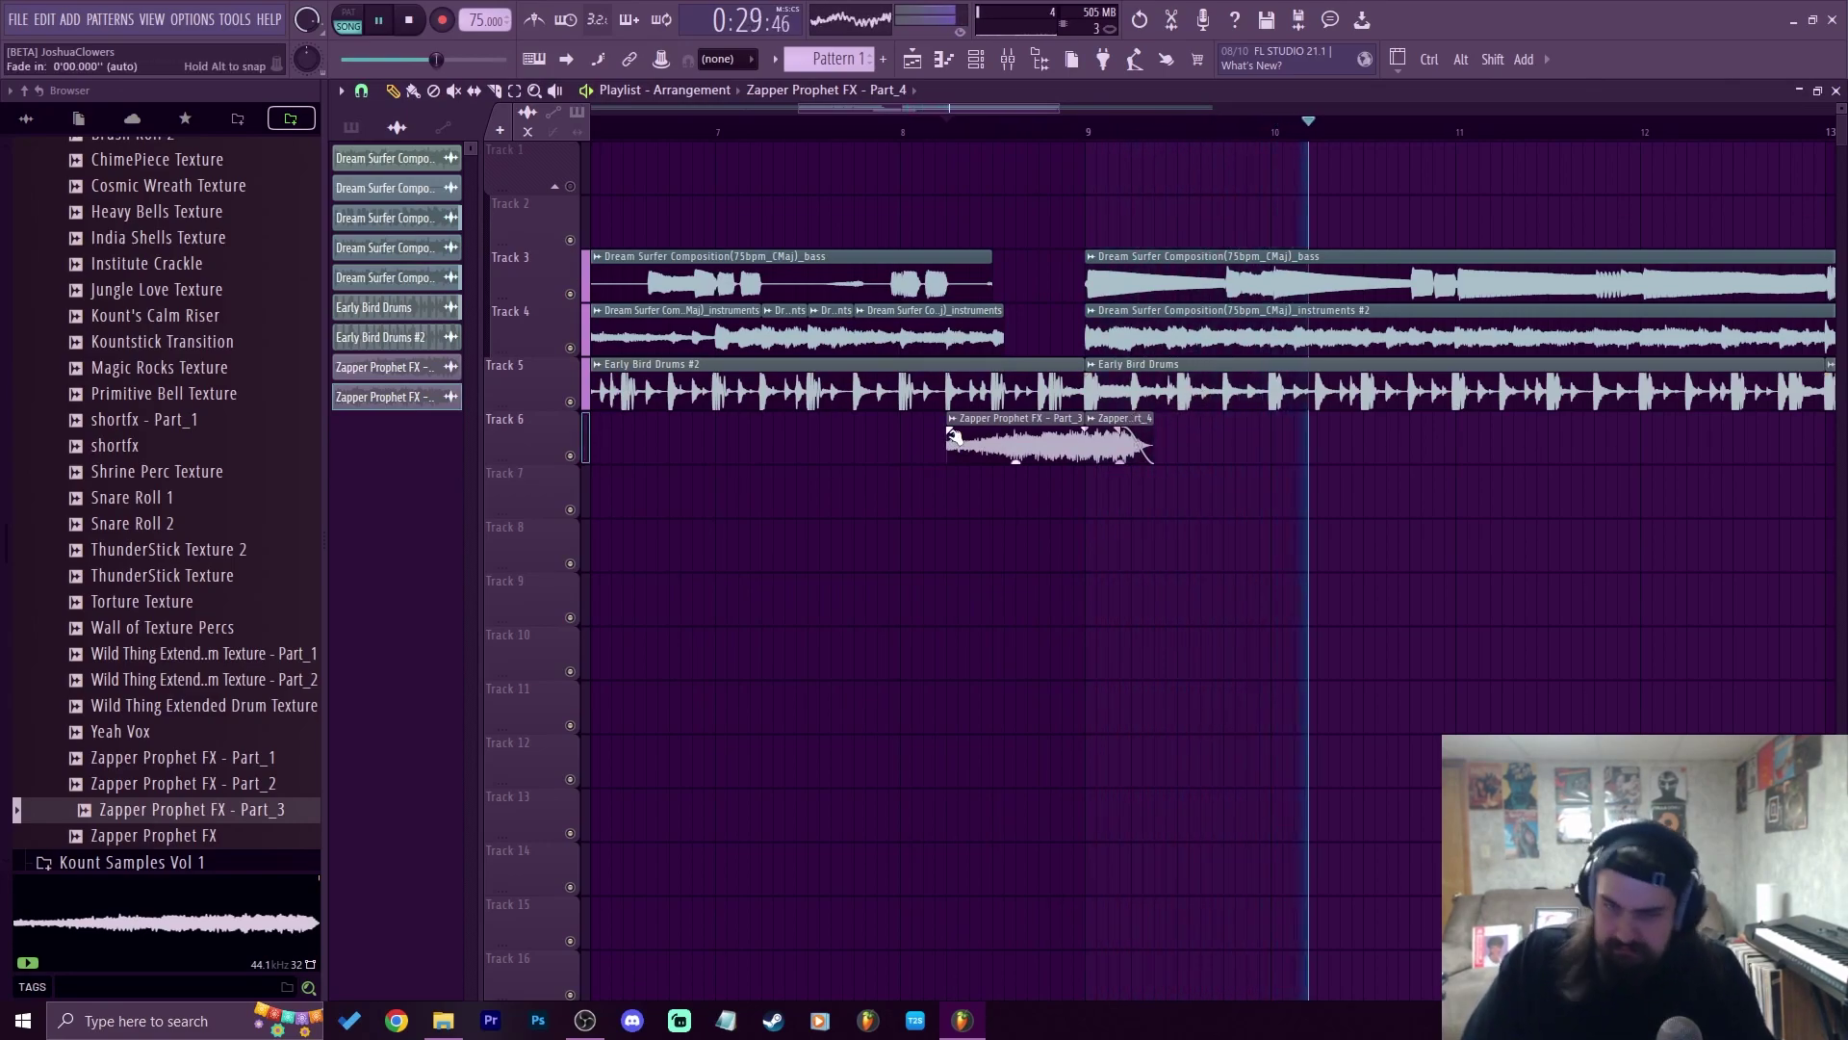
Play from bar 6 and slice the Early Bird Drums #2 clip on track 5 at the start of bar 8
{"action": "scroll", "coordinate": [942, 112], "scroll_direction": "down", "scroll_amount": 3}
{"action": "left_click", "coordinate": [737, 120]}
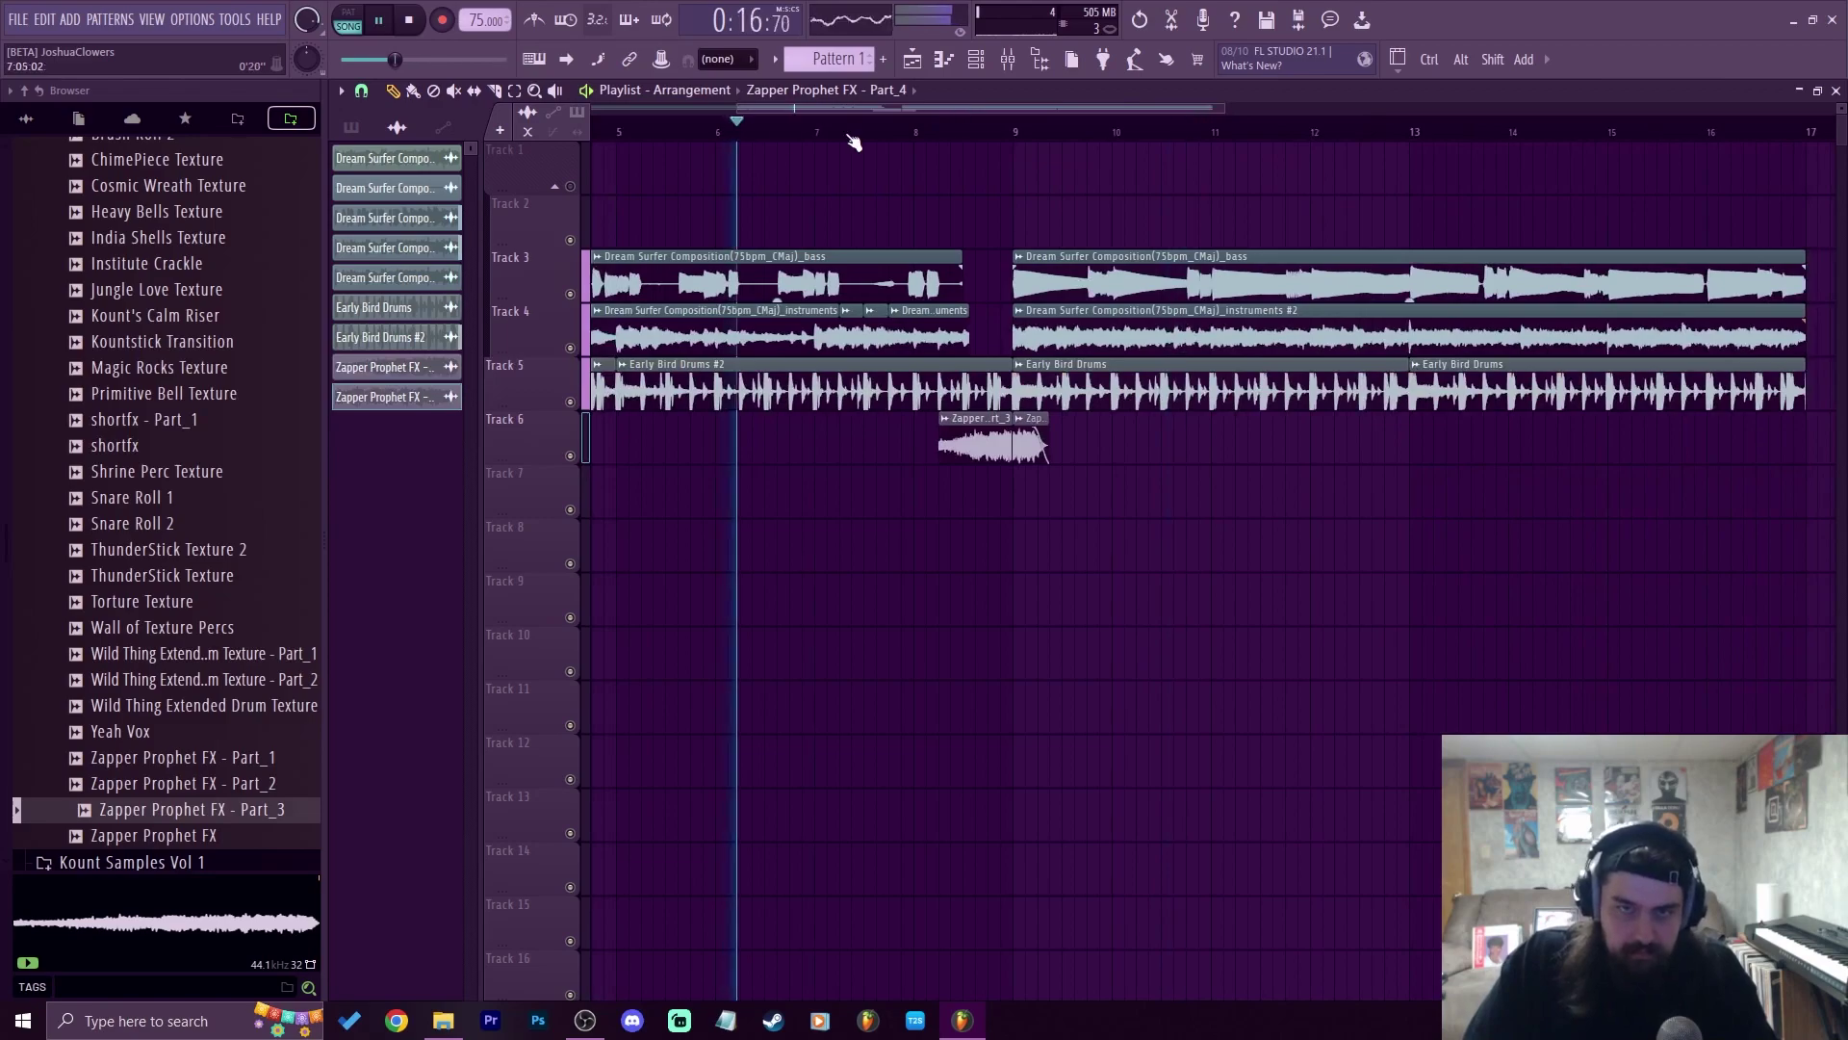
{"action": "scroll", "coordinate": [892, 132], "scroll_direction": "up", "scroll_amount": 3}
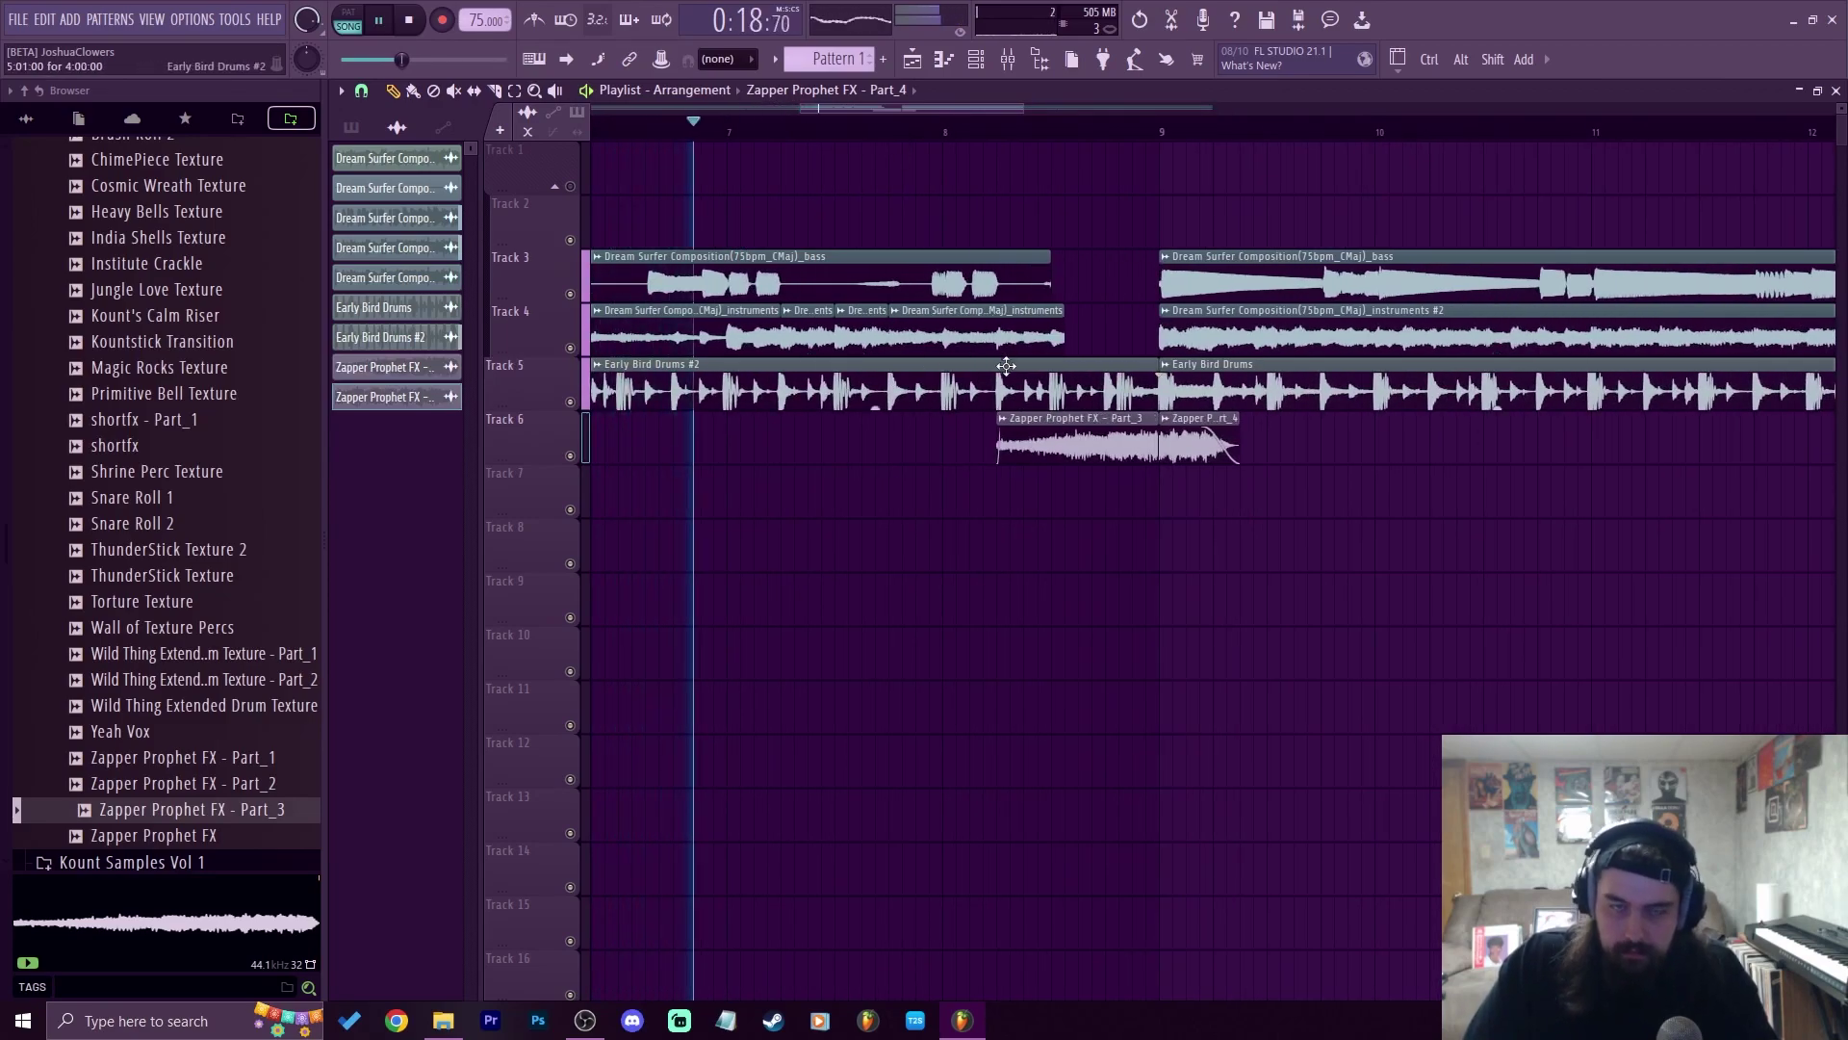
{"action": "key", "text": "c"}
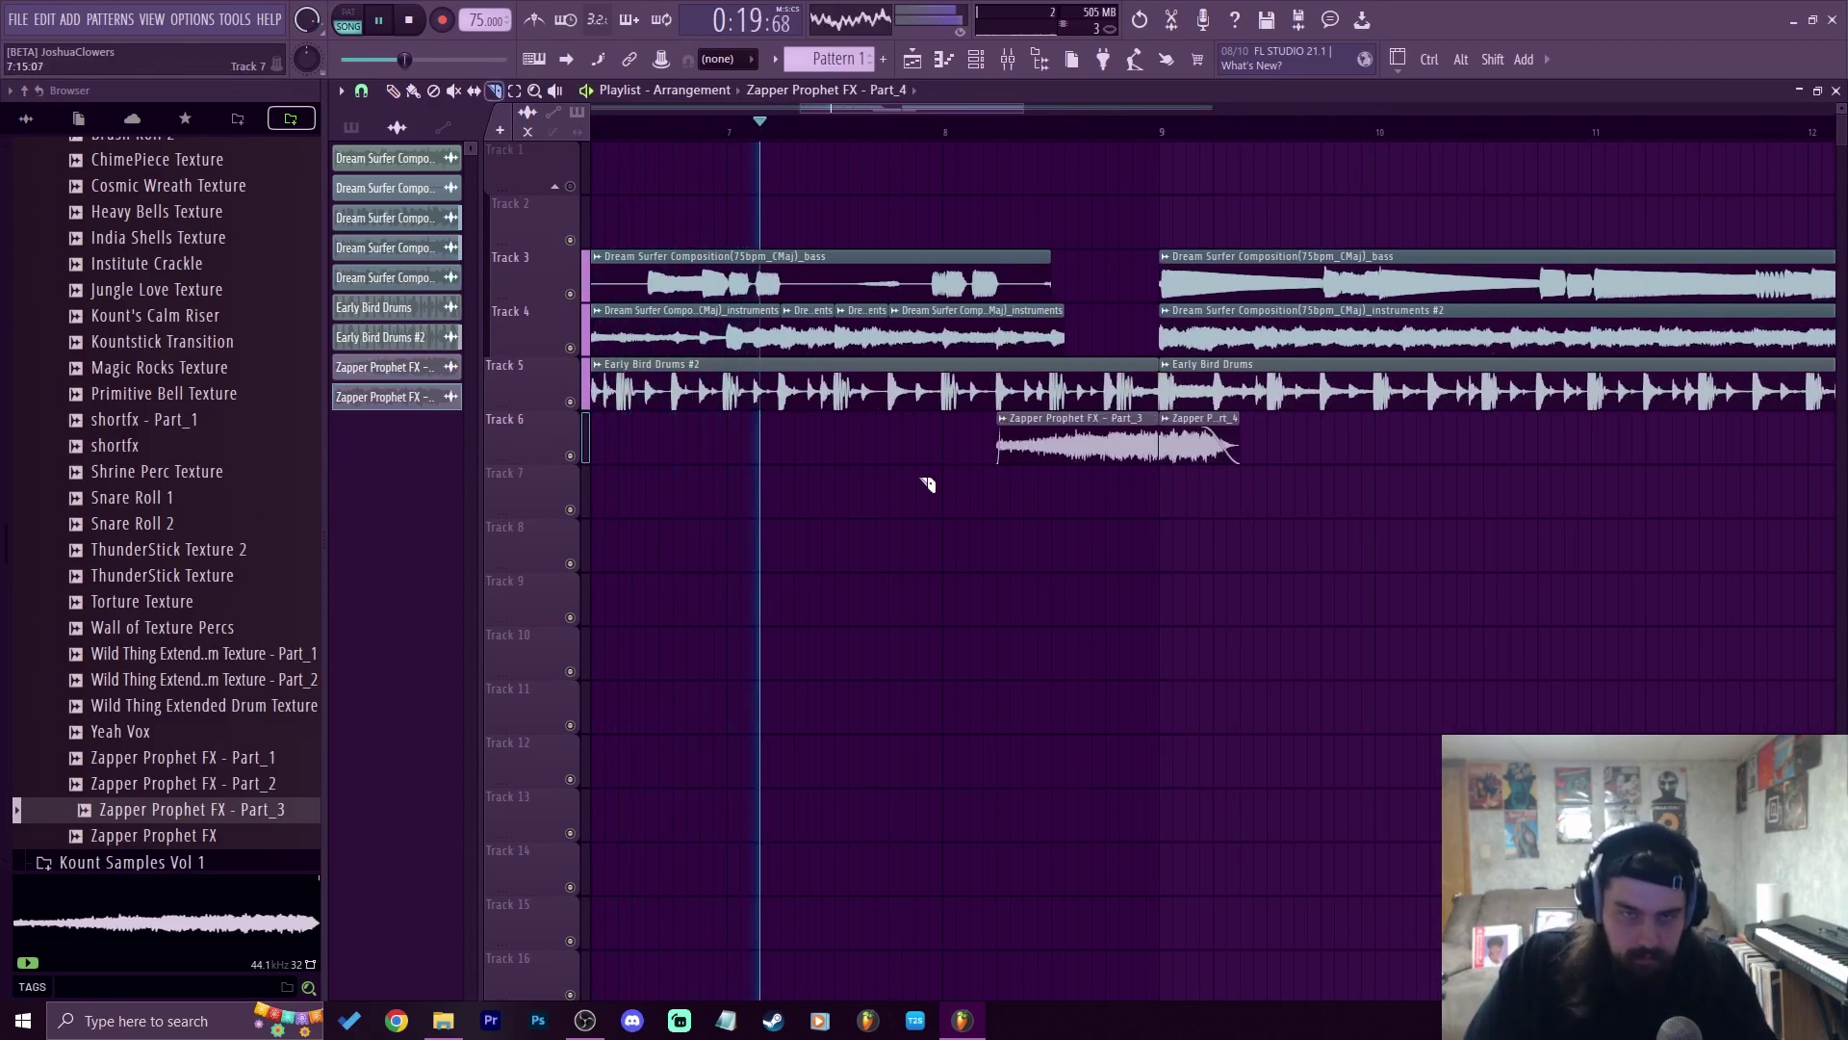
{"action": "left_click", "coordinate": [948, 406]}
{"action": "left_click", "coordinate": [986, 402]}
{"action": "key", "text": "space"}
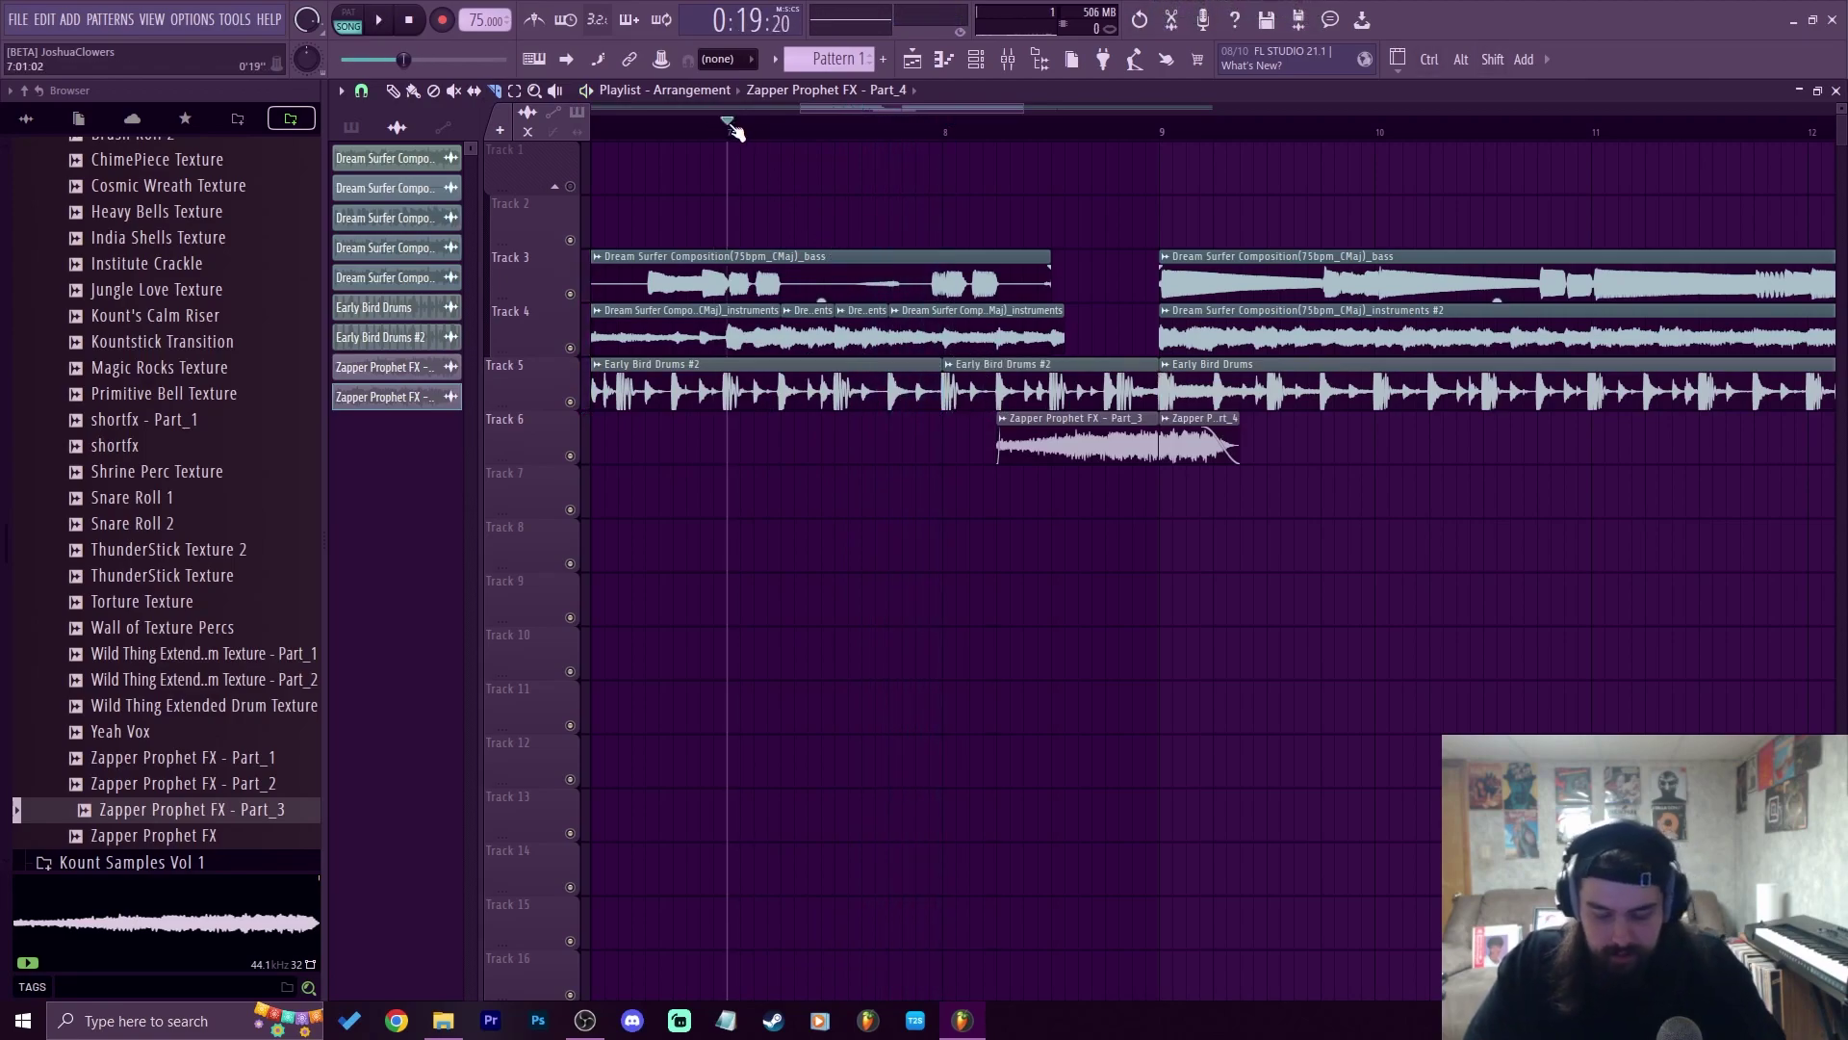
Trim the bass clip to end just past the middle of bar 7 and remove the instruments audio from 7:13:00 to bar 9
{"action": "left_click_drag", "start_coordinate": [1048, 283], "coordinate": [848, 281]}
{"action": "left_click_drag", "start_coordinate": [1064, 335], "coordinate": [1023, 327]}
{"action": "right_click", "coordinate": [997, 334]}
{"action": "right_click", "coordinate": [918, 337]}
{"action": "right_click", "coordinate": [964, 337]}
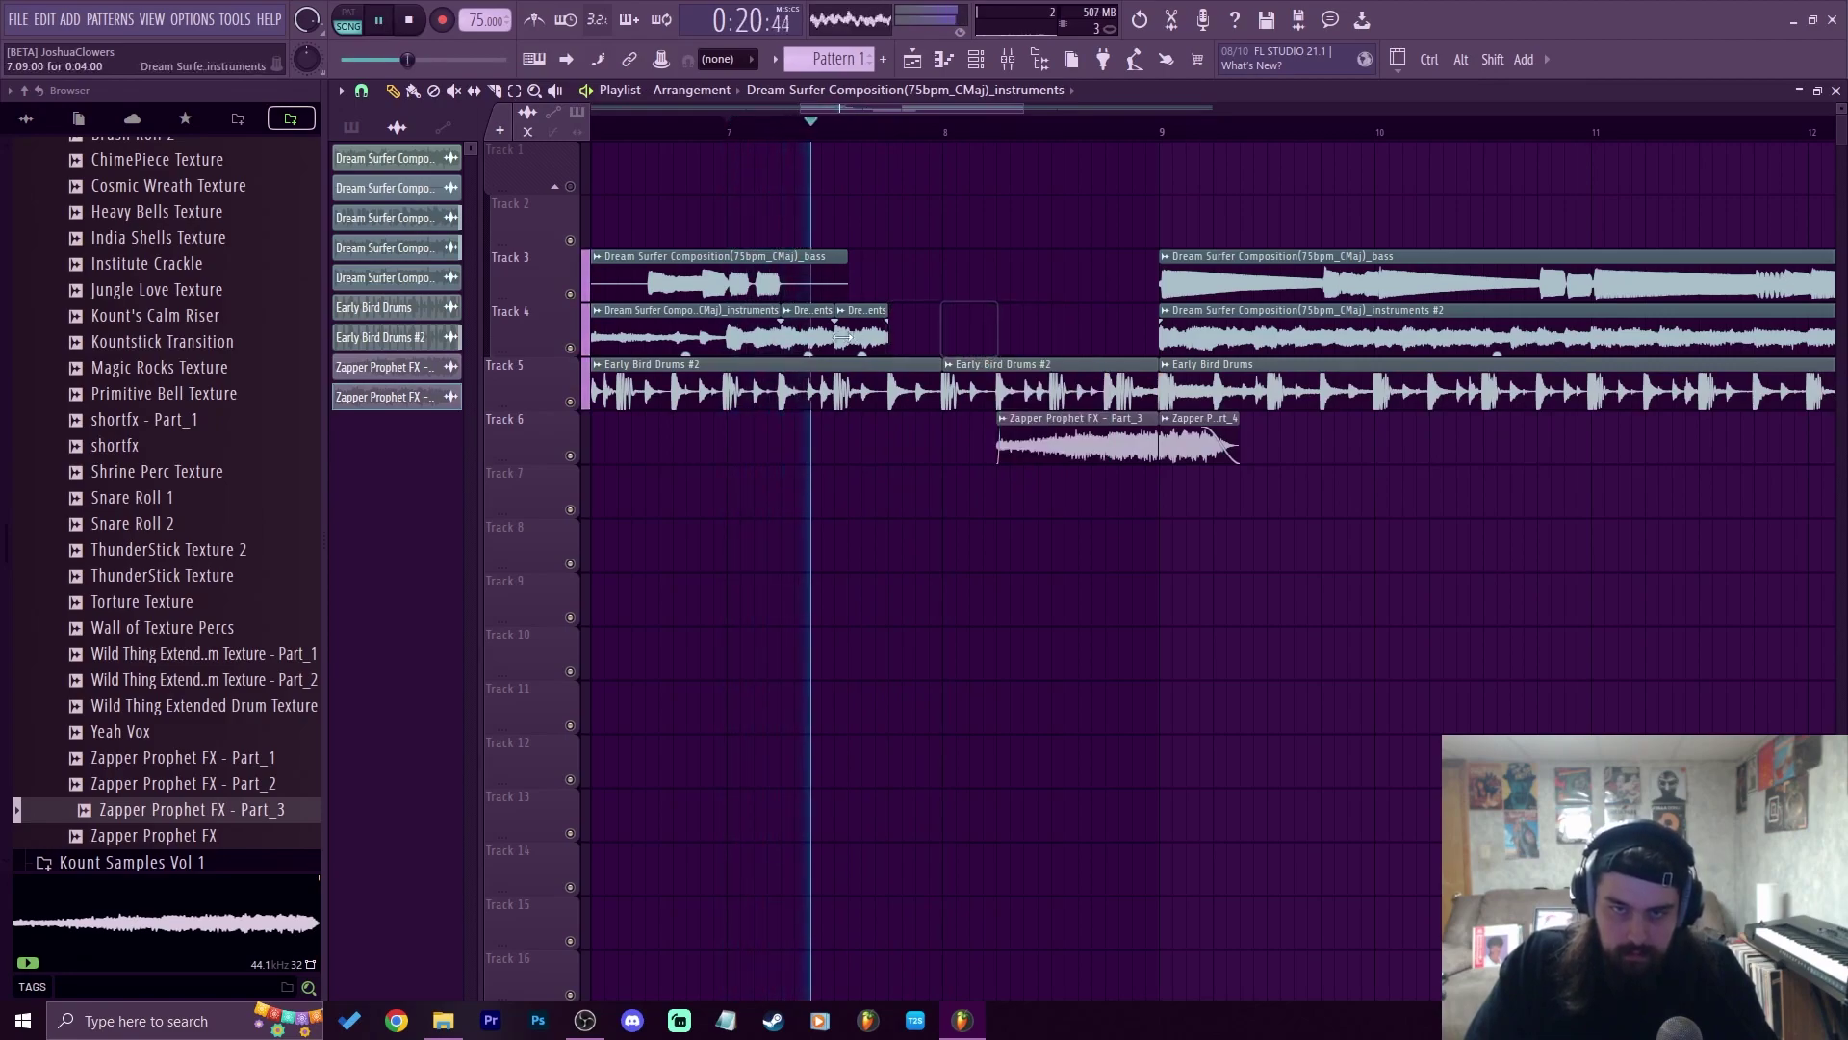
Place instruments chops on track 4 at 7:13:00 and bar 8, extend the second to mid-bar 8, and audition them
{"action": "left_click", "coordinate": [900, 328]}
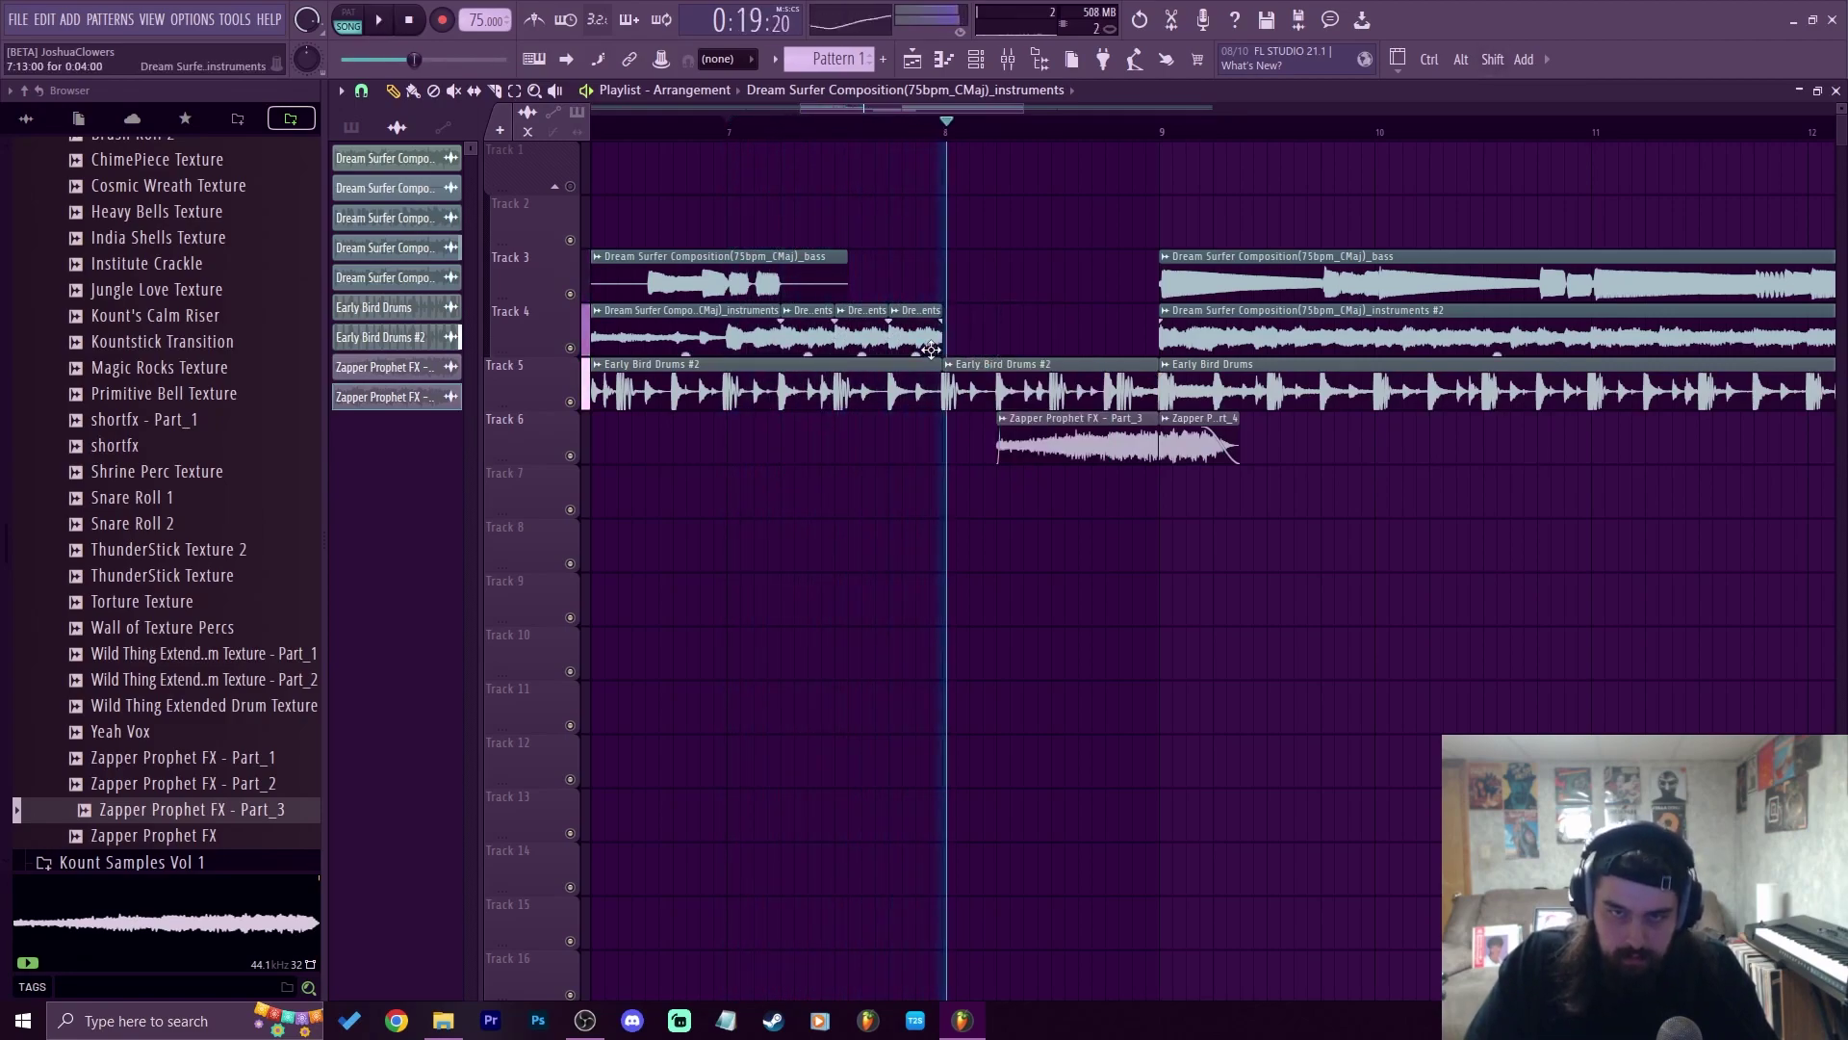
{"action": "left_click", "coordinate": [957, 336]}
{"action": "left_click_drag", "start_coordinate": [994, 340], "coordinate": [1047, 344]}
{"action": "key", "text": "space"}
{"action": "key", "text": "space"}
Slice the bar 8 instruments chop at 8:05:00, add repeats through 8:09:00 with the last one halved, and play the transition
{"action": "key", "text": "c"}
{"action": "left_click", "coordinate": [1001, 344]}
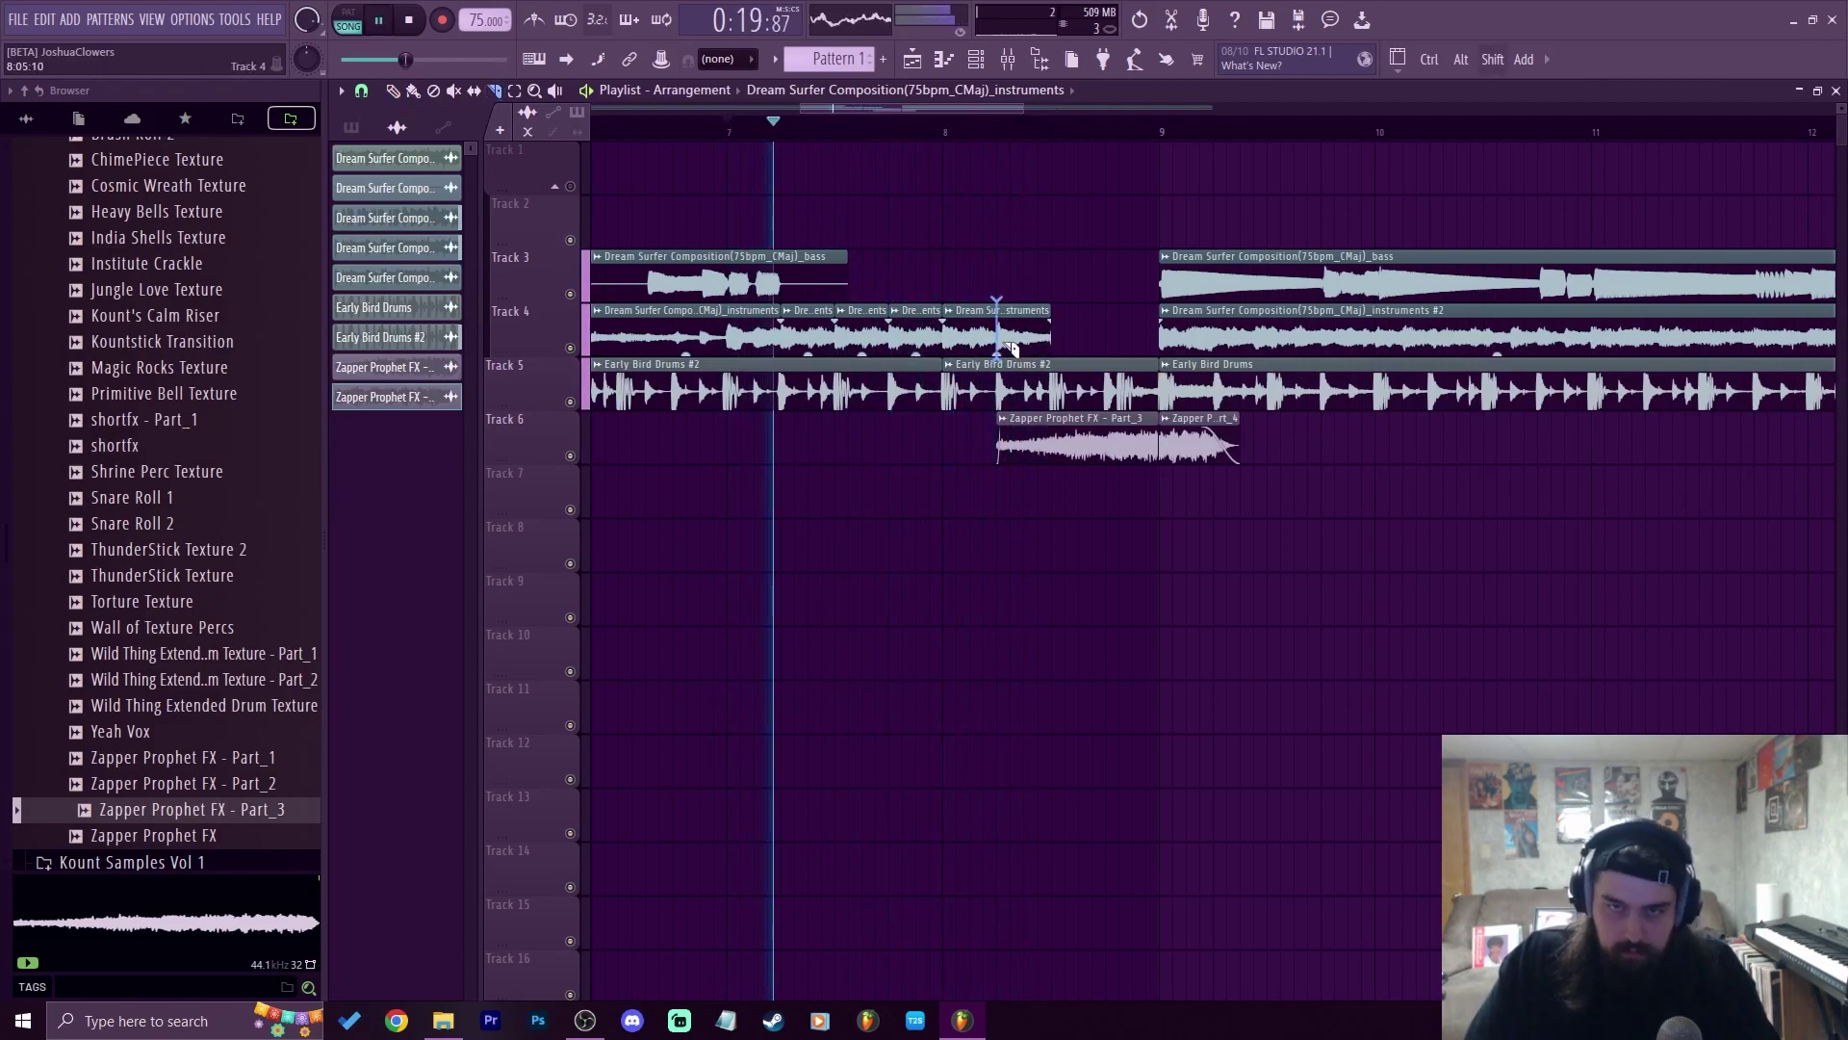
{"action": "key", "text": "p"}
{"action": "left_click", "coordinate": [1022, 344]}
{"action": "left_click", "coordinate": [1071, 341]}
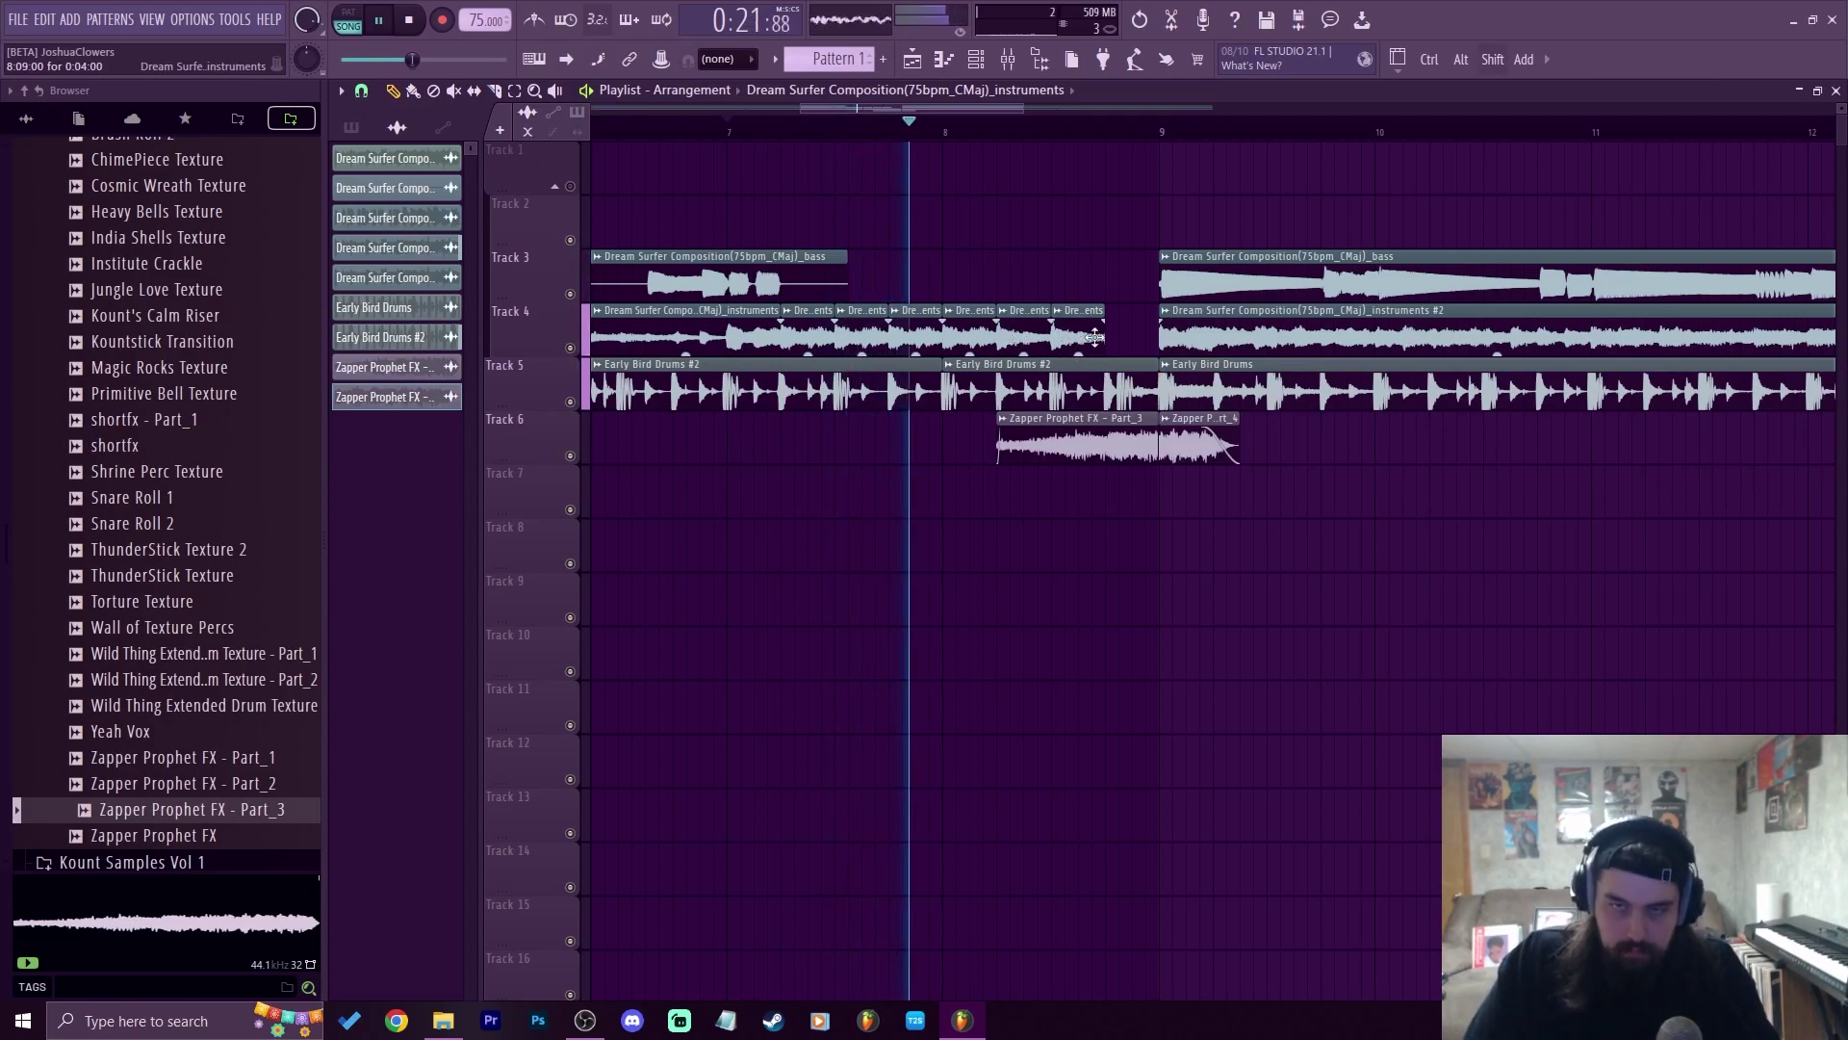
{"action": "mouse_move", "coordinate": [1102, 342]}
{"action": "left_mouse_down"}
{"action": "mouse_move", "coordinate": [1078, 344]}
{"action": "mouse_move", "coordinate": [1088, 331]}
{"action": "left_mouse_up"}
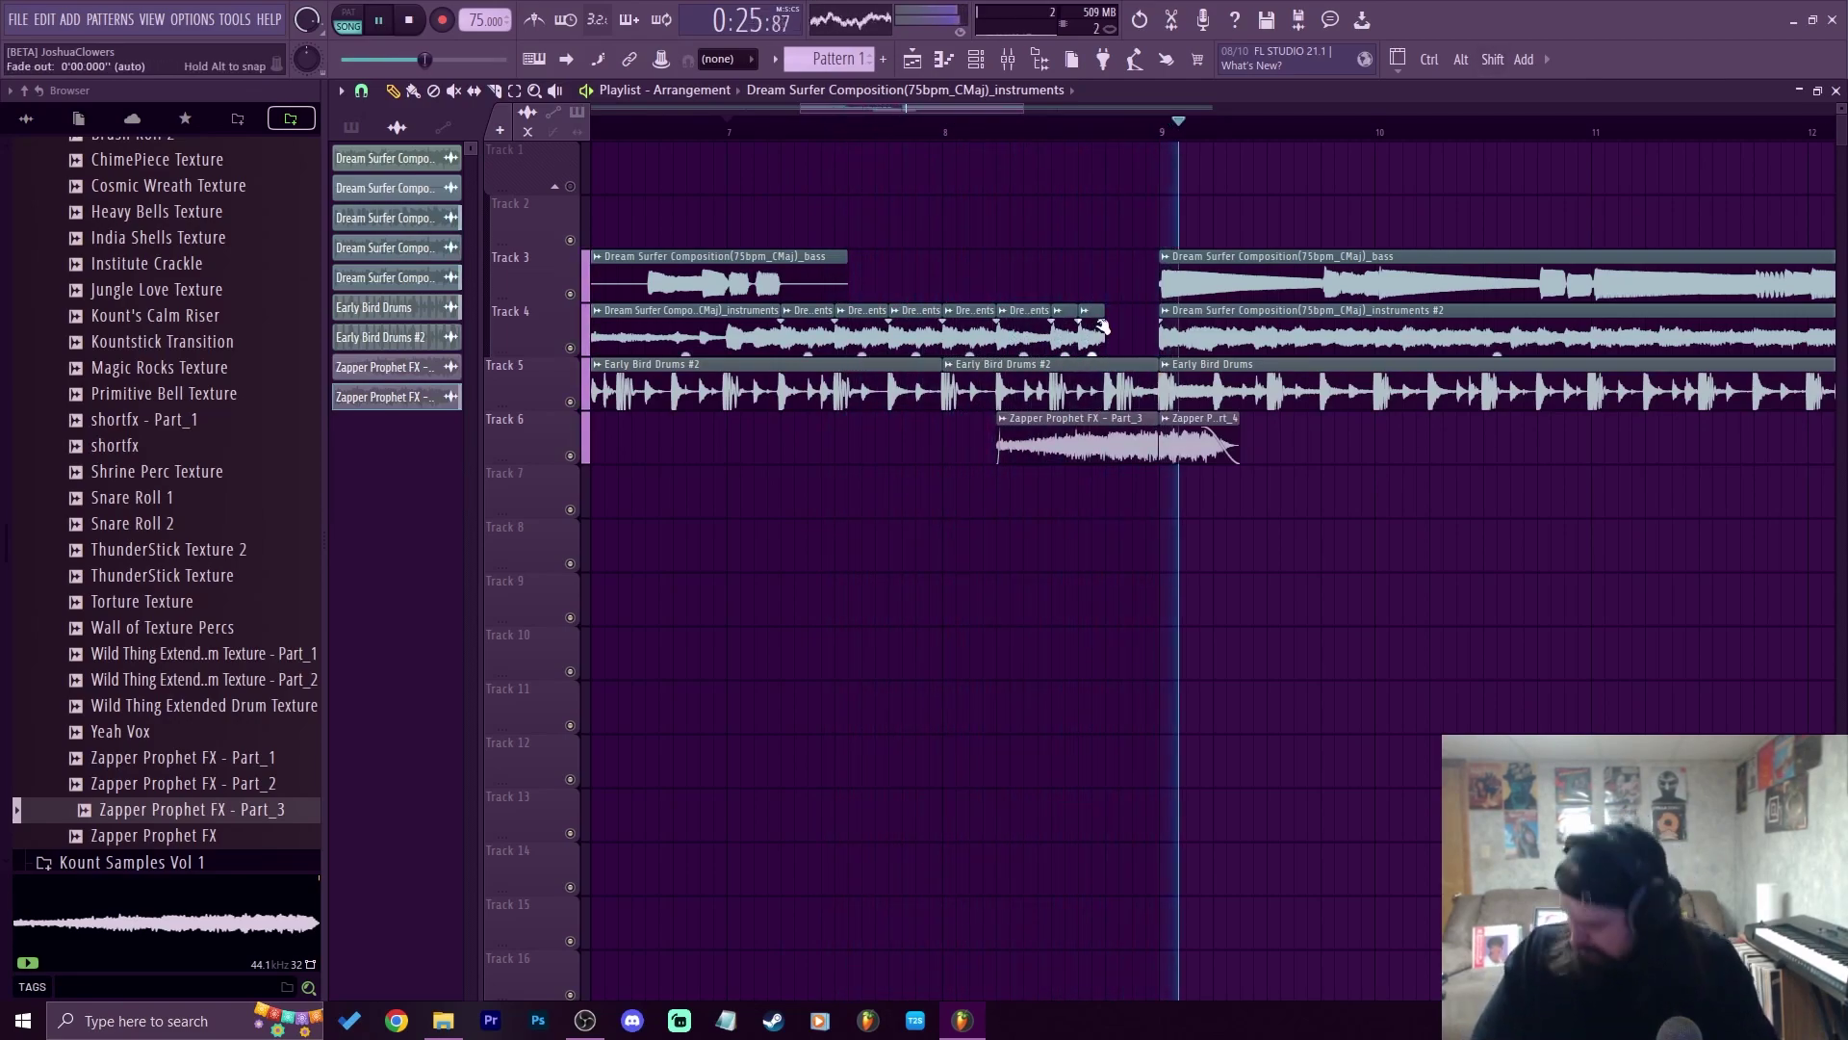
{"action": "scroll", "coordinate": [1254, 214], "scroll_direction": "down", "scroll_amount": 5}
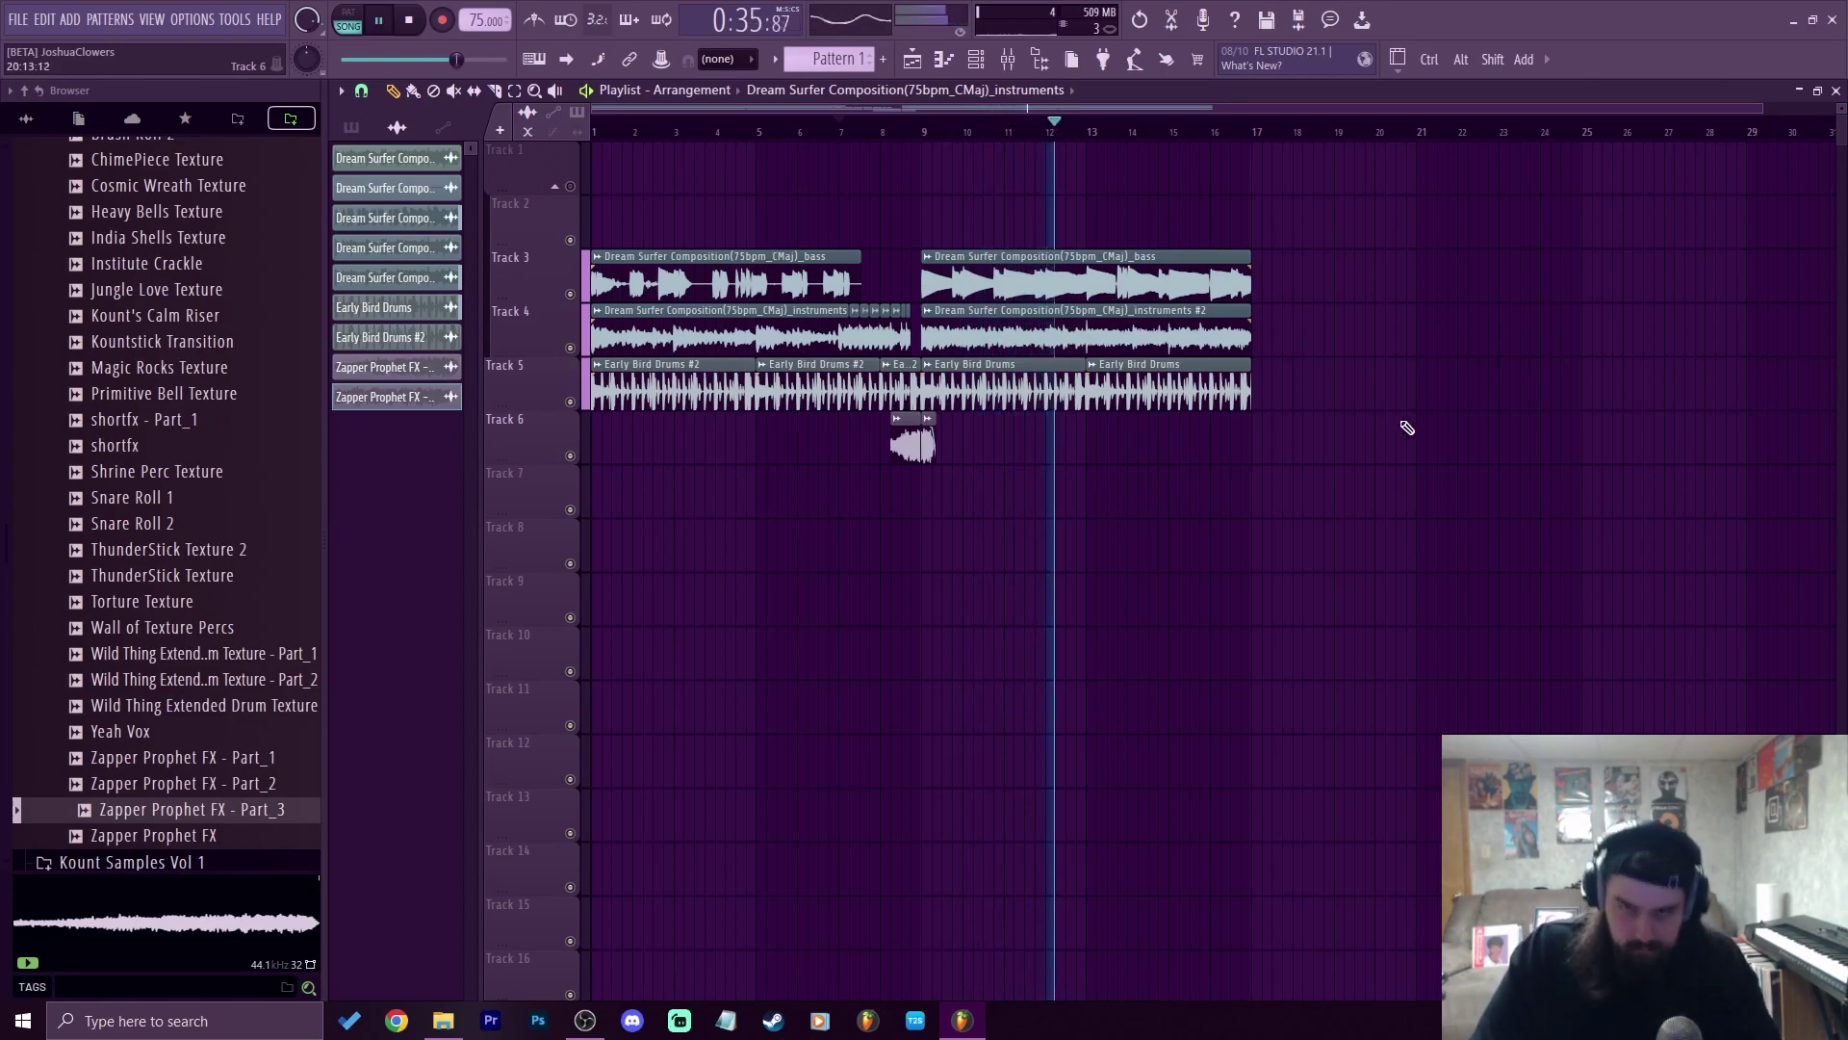
{"action": "left_click", "coordinate": [898, 135]}
Preview the Yeah Vox sample and filter the sample library by the vox tag
{"action": "scroll", "coordinate": [199, 590], "scroll_direction": "down", "scroll_amount": 2}
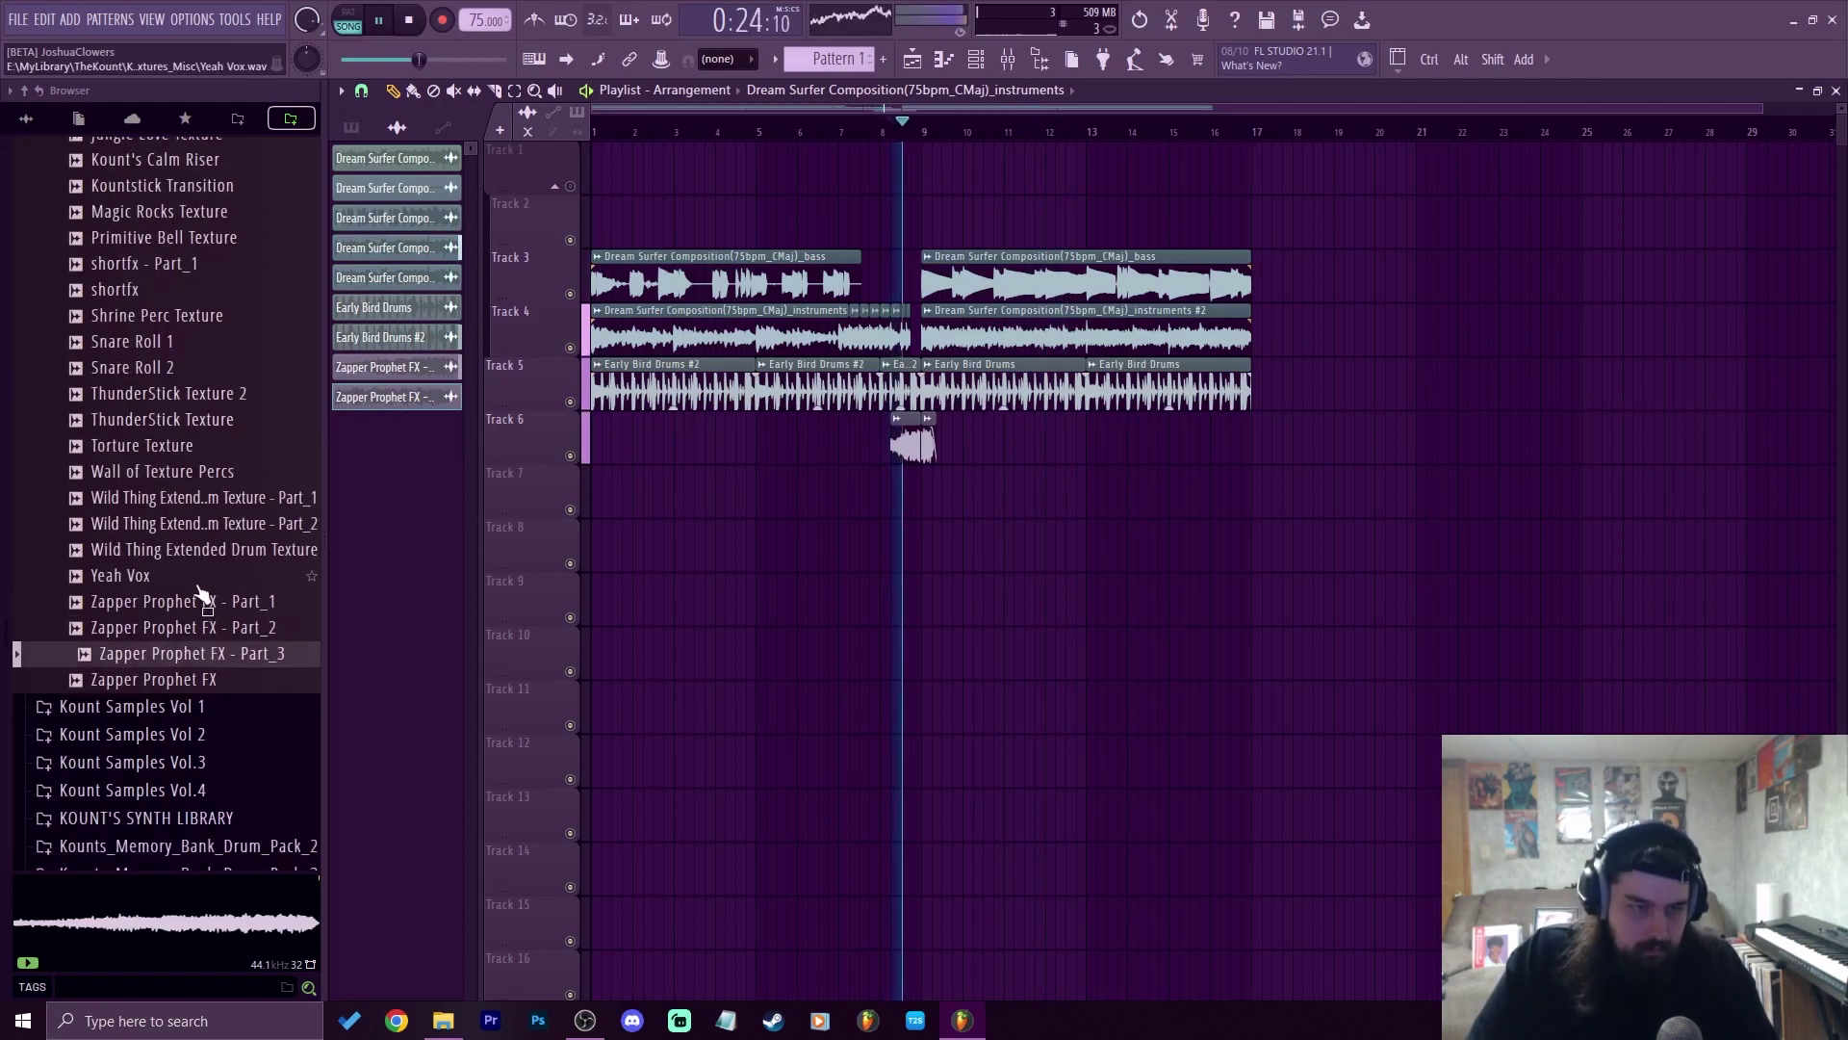
{"action": "left_click", "coordinate": [135, 575]}
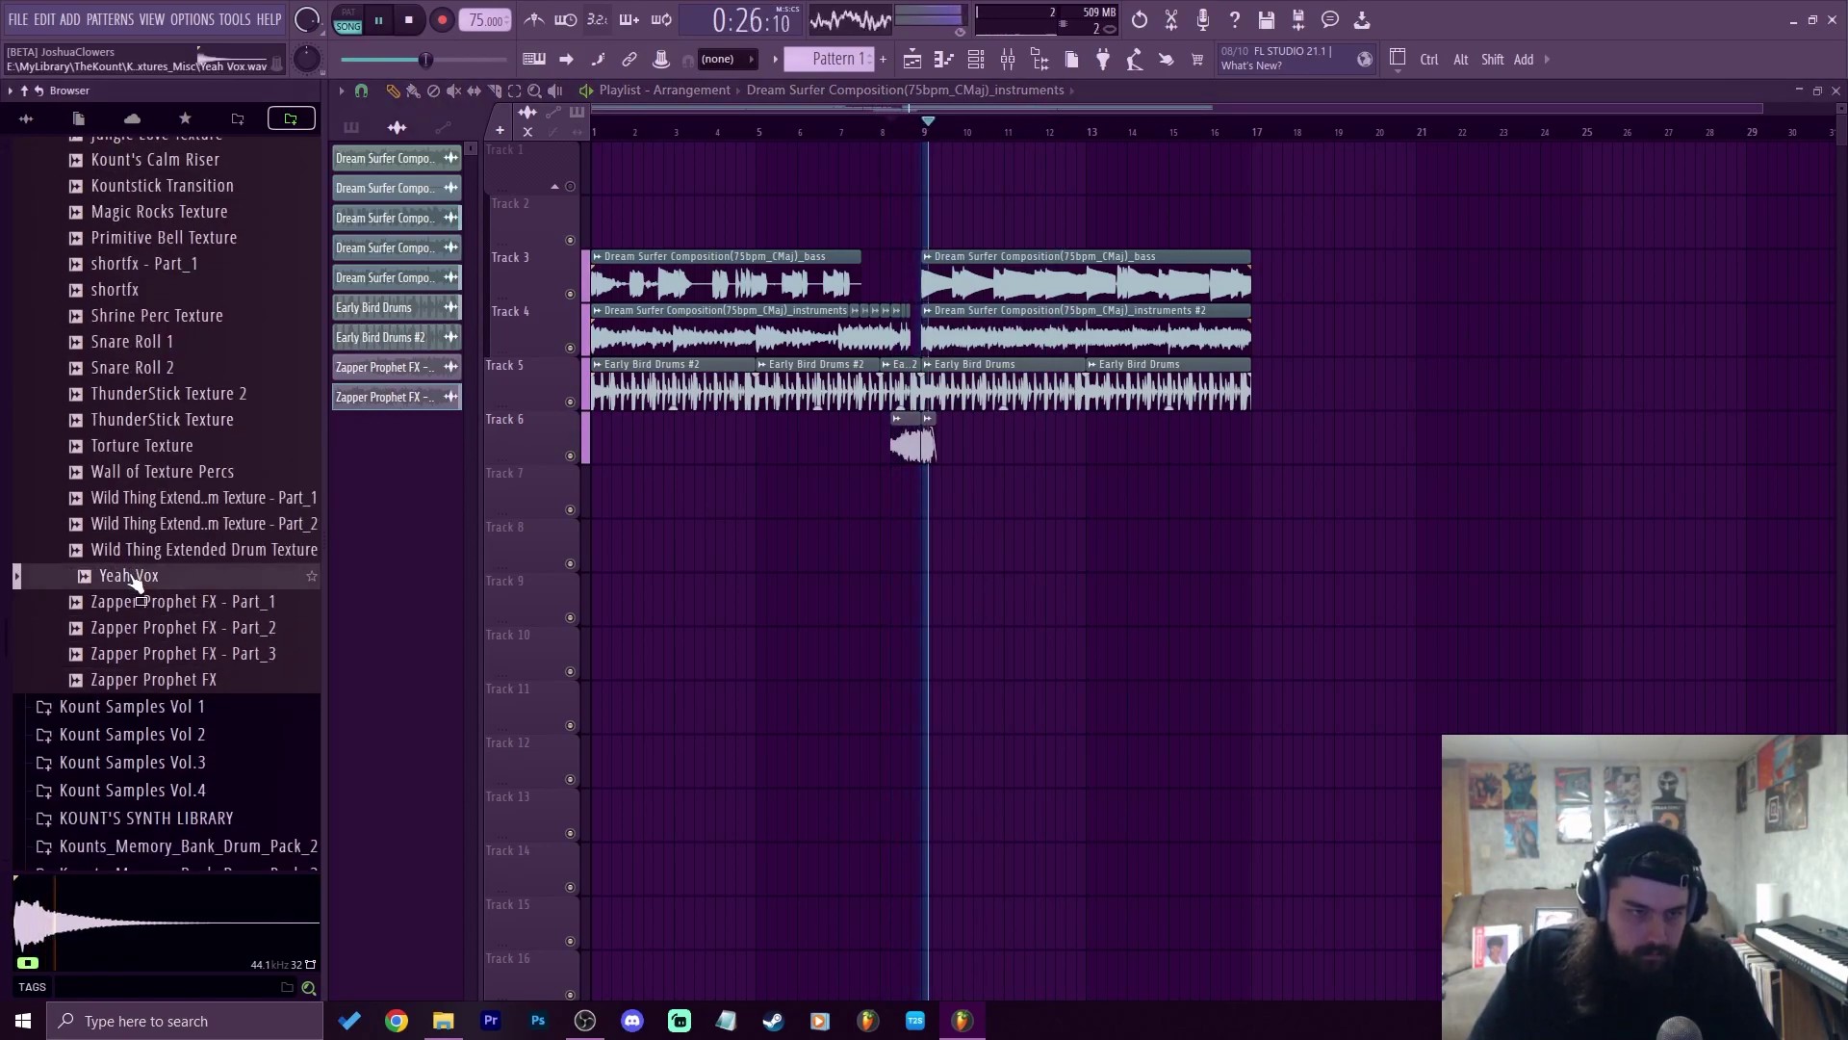
{"action": "scroll", "coordinate": [154, 583], "scroll_direction": "up", "scroll_amount": 8}
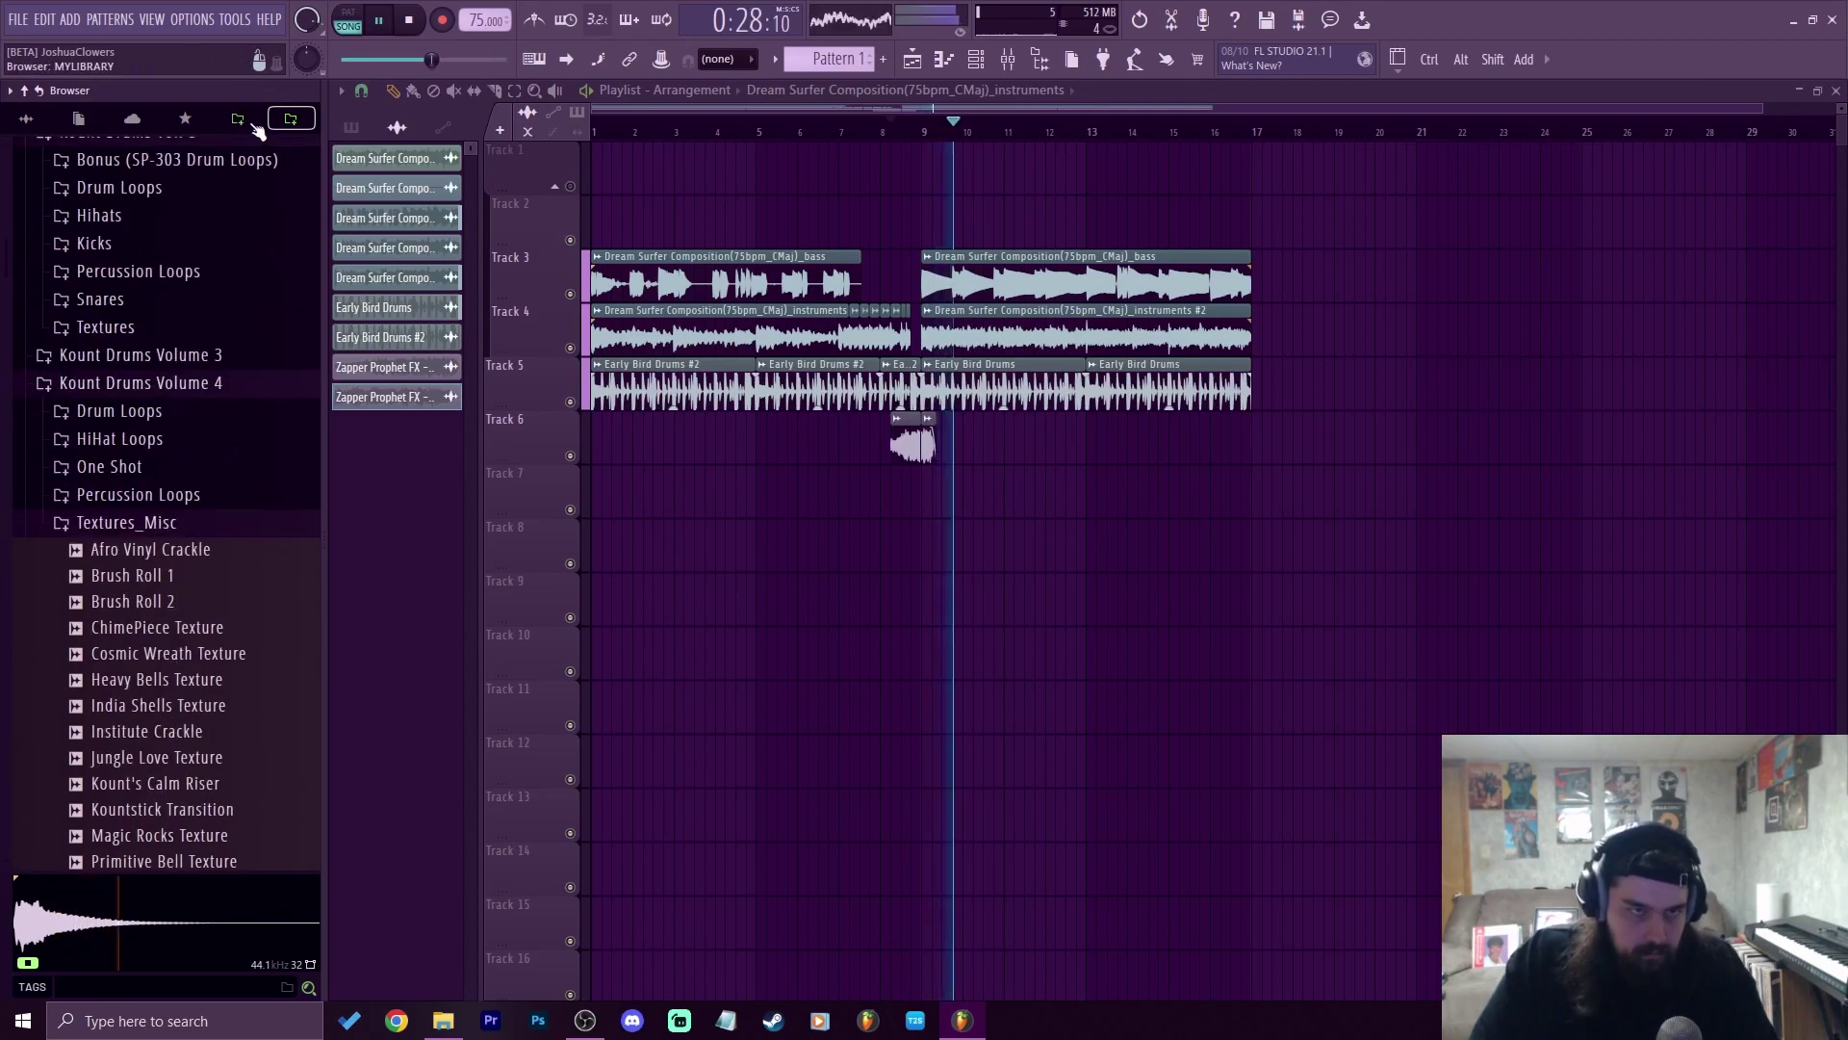
{"action": "left_click", "coordinate": [40, 994]}
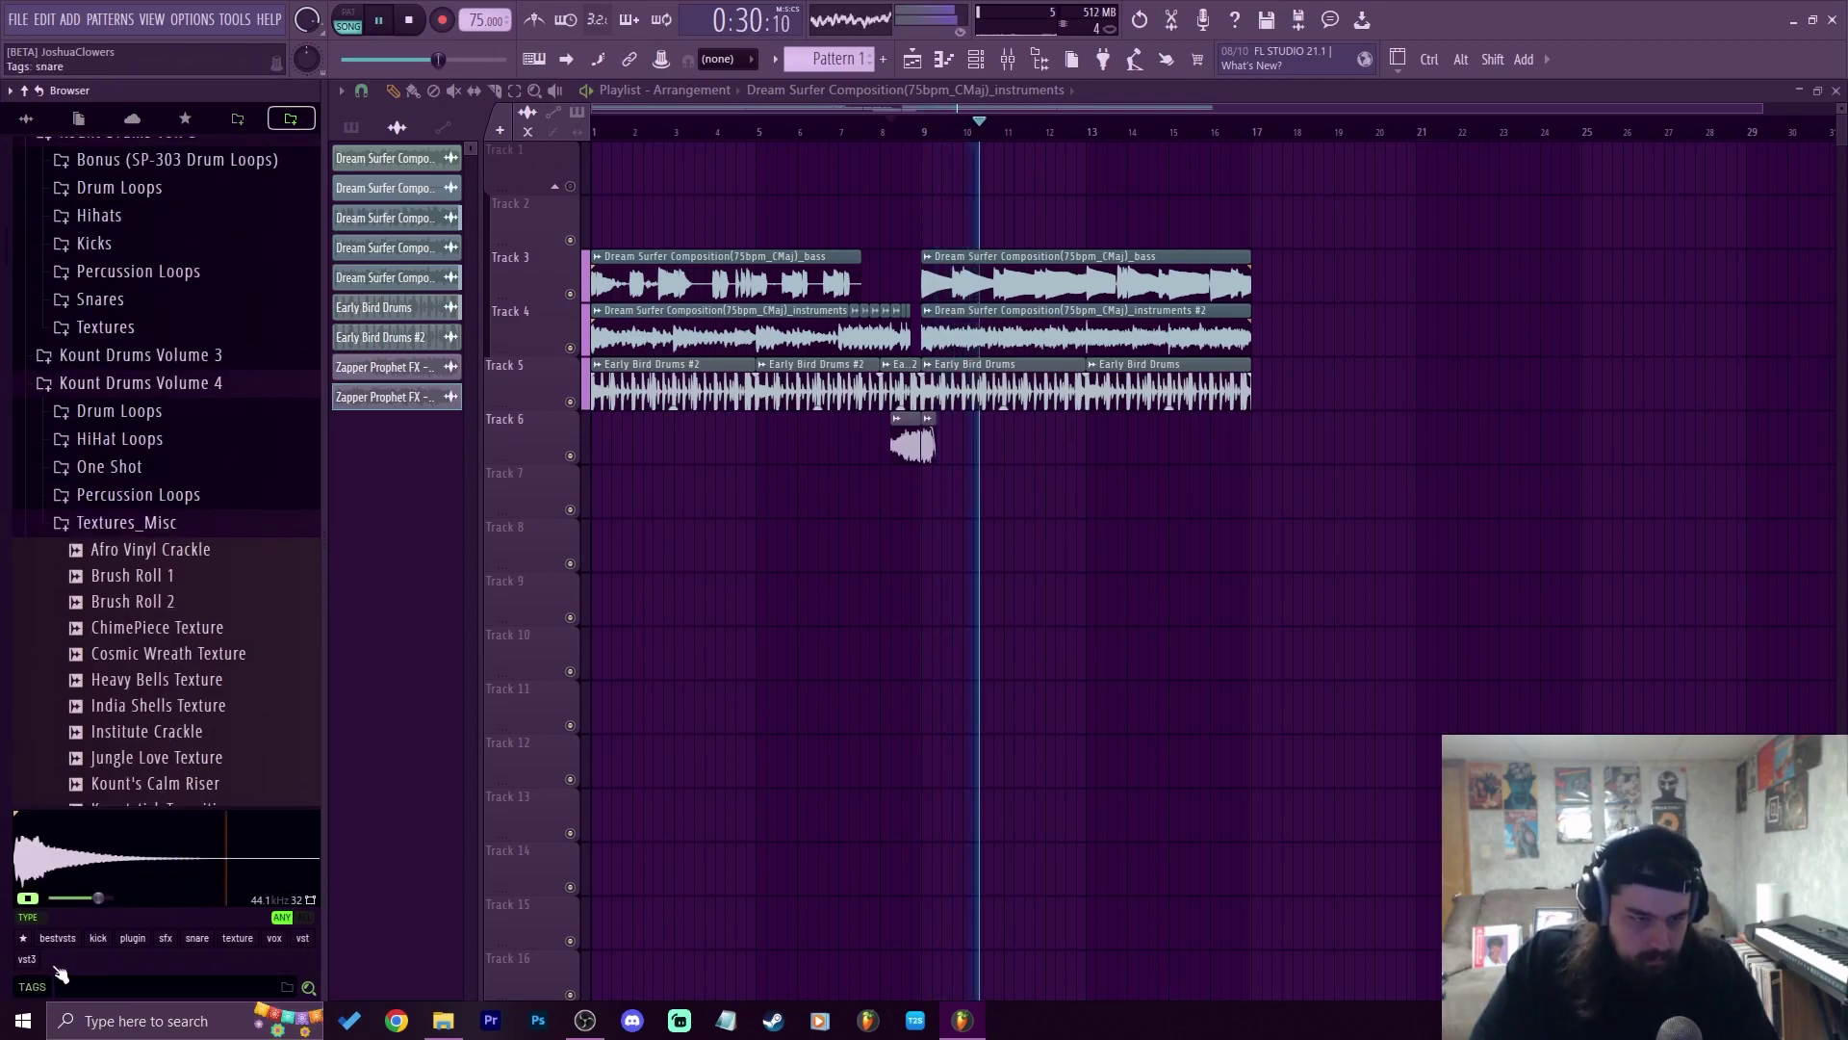
{"action": "left_click", "coordinate": [276, 942]}
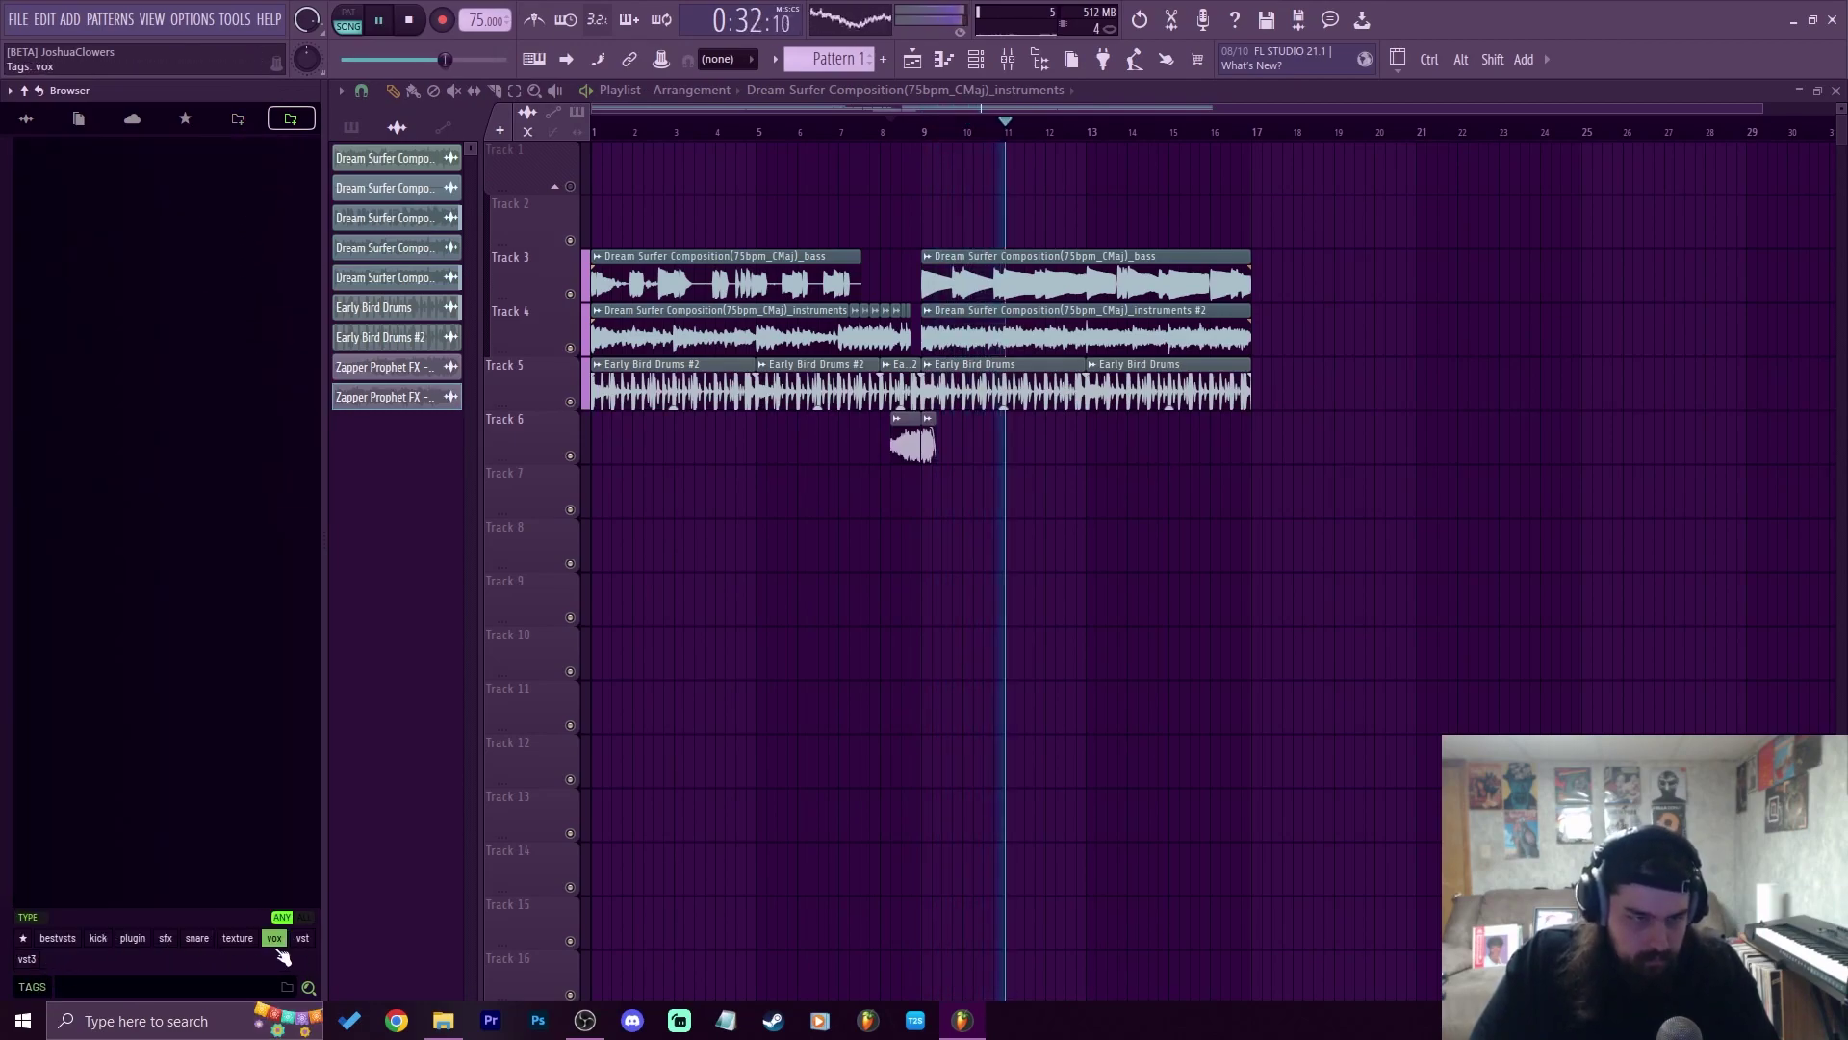
{"action": "left_click", "coordinate": [236, 126]}
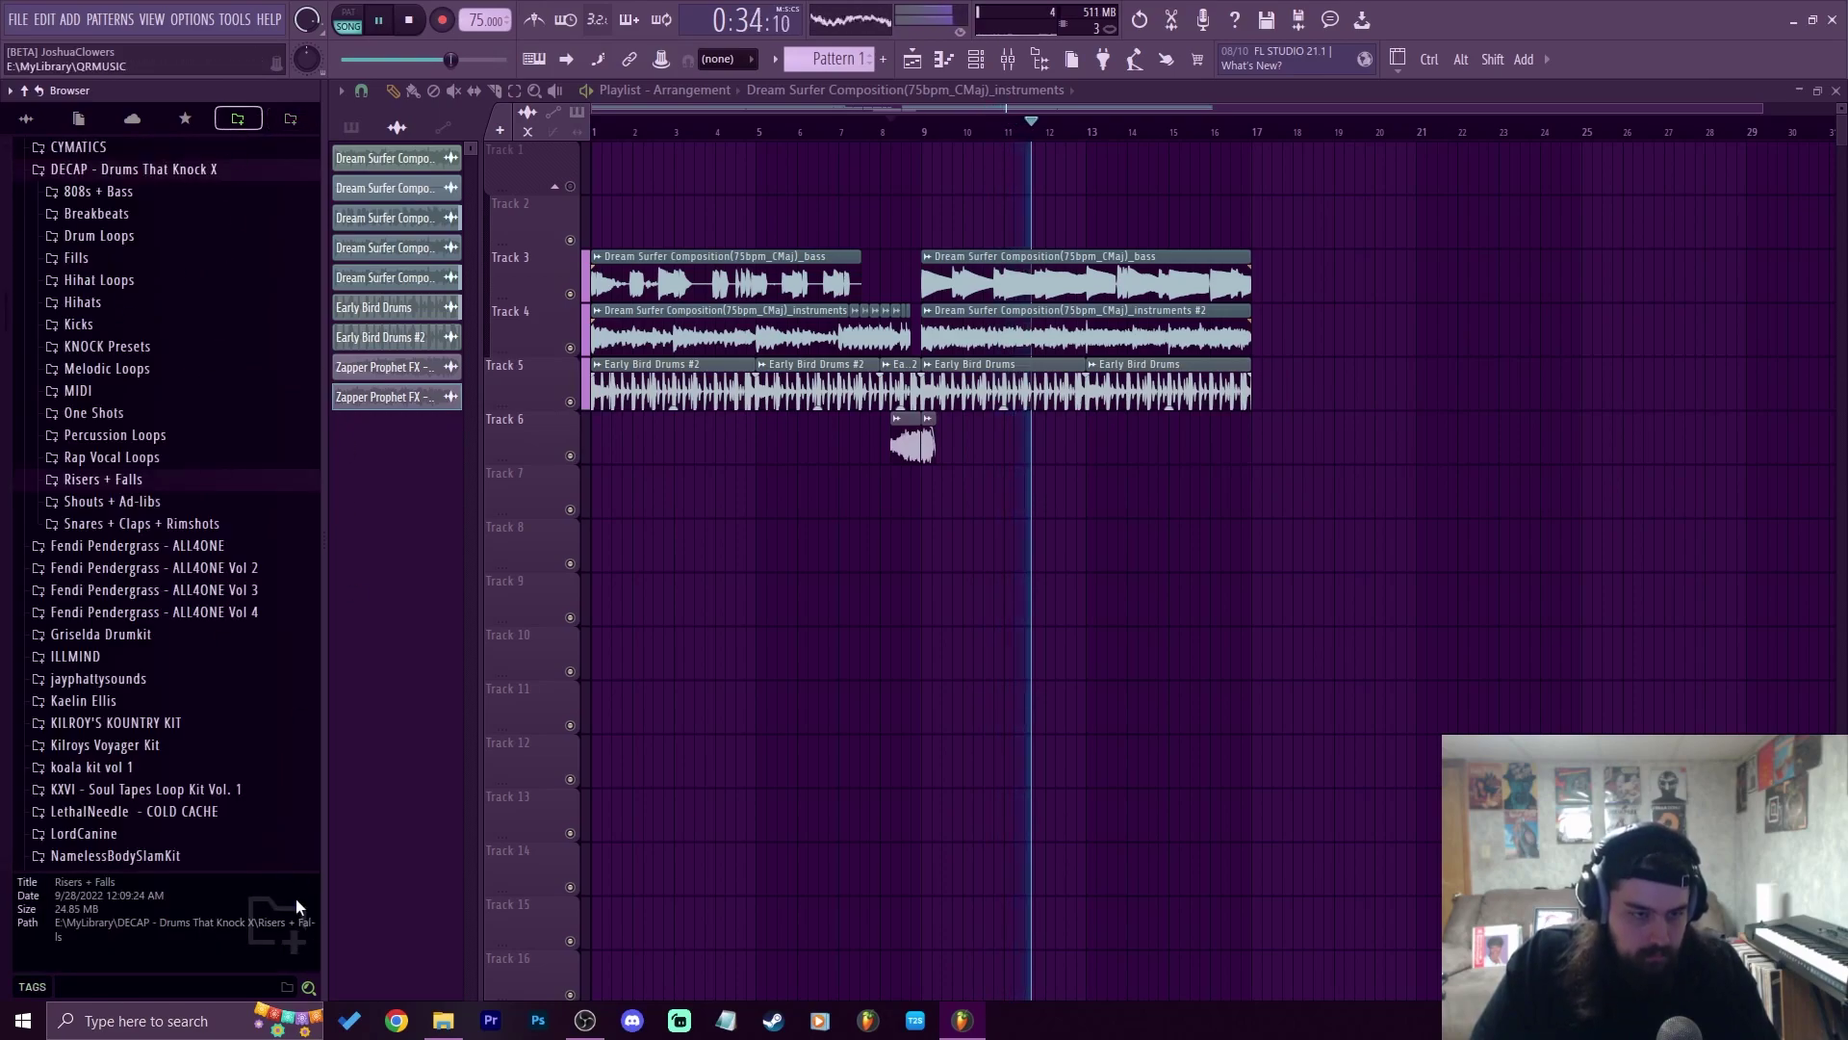
{"action": "left_click", "coordinate": [274, 938]}
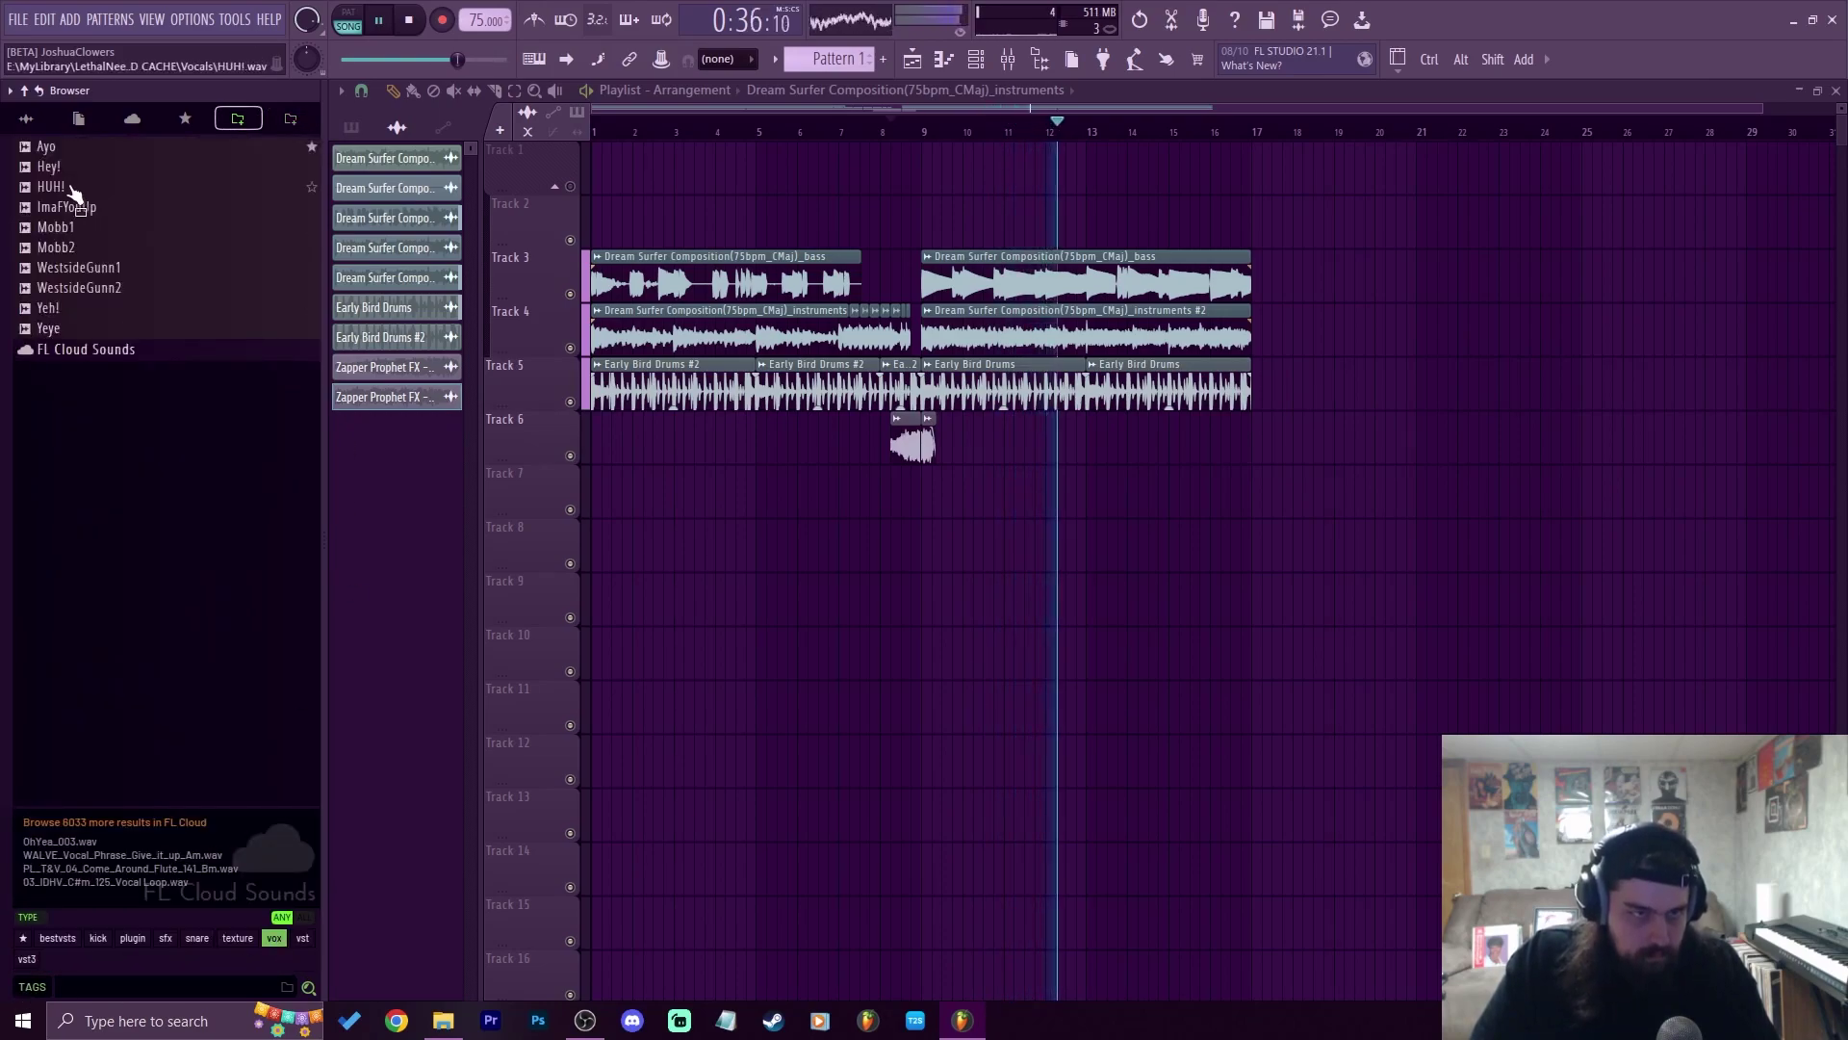
Preview the tagged vocal samples and place Yeye on track 7 at 9:09:00
{"action": "left_click", "coordinate": [60, 228]}
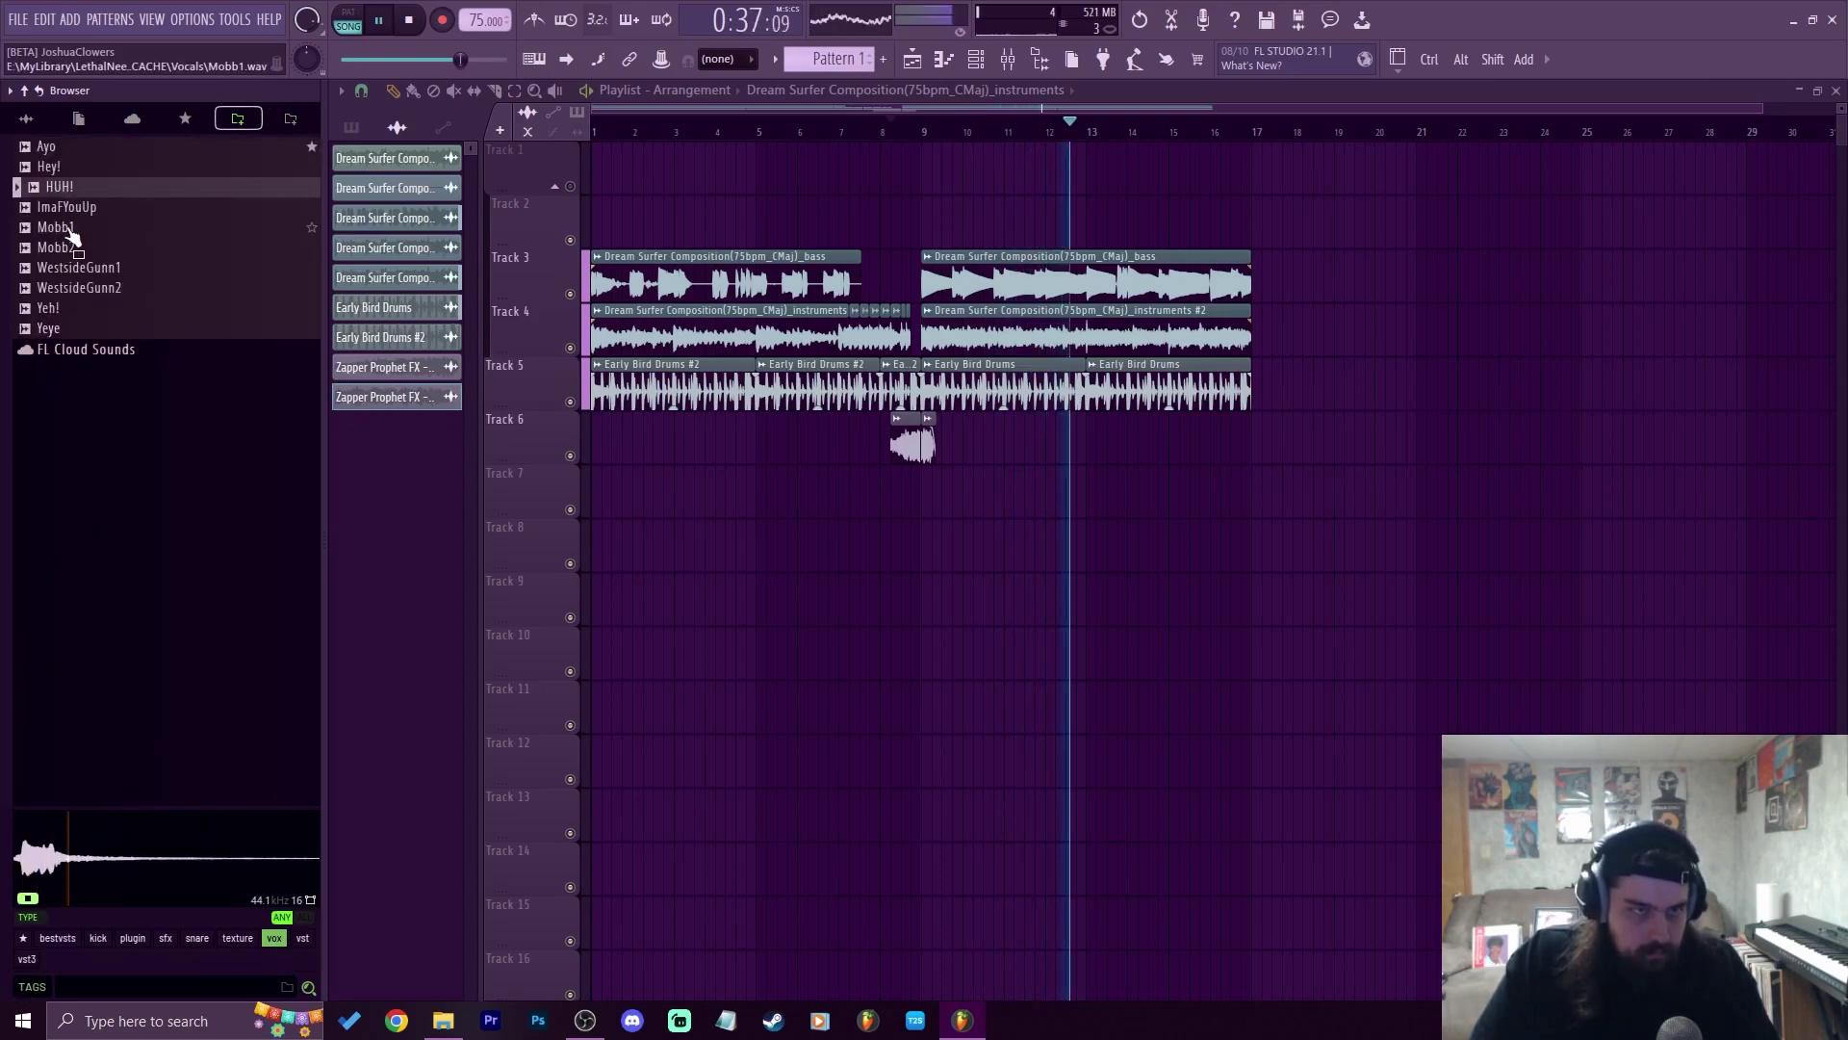
{"action": "key", "text": "space"}
{"action": "left_click", "coordinate": [57, 329]}
{"action": "left_click_drag", "start_coordinate": [62, 332], "coordinate": [944, 493]}
{"action": "key", "text": "space"}
{"action": "scroll", "coordinate": [960, 132], "scroll_direction": "up", "scroll_amount": 3}
{"action": "scroll", "coordinate": [957, 132], "scroll_direction": "up", "scroll_amount": 3}
{"action": "key", "text": "space"}
Normalize the Yeye vocal sample on track 7
{"action": "double_click", "coordinate": [965, 502]}
{"action": "key", "text": "Escape"}
{"action": "key", "text": "space"}
{"action": "left_click_drag", "start_coordinate": [1168, 513], "coordinate": [946, 541]}
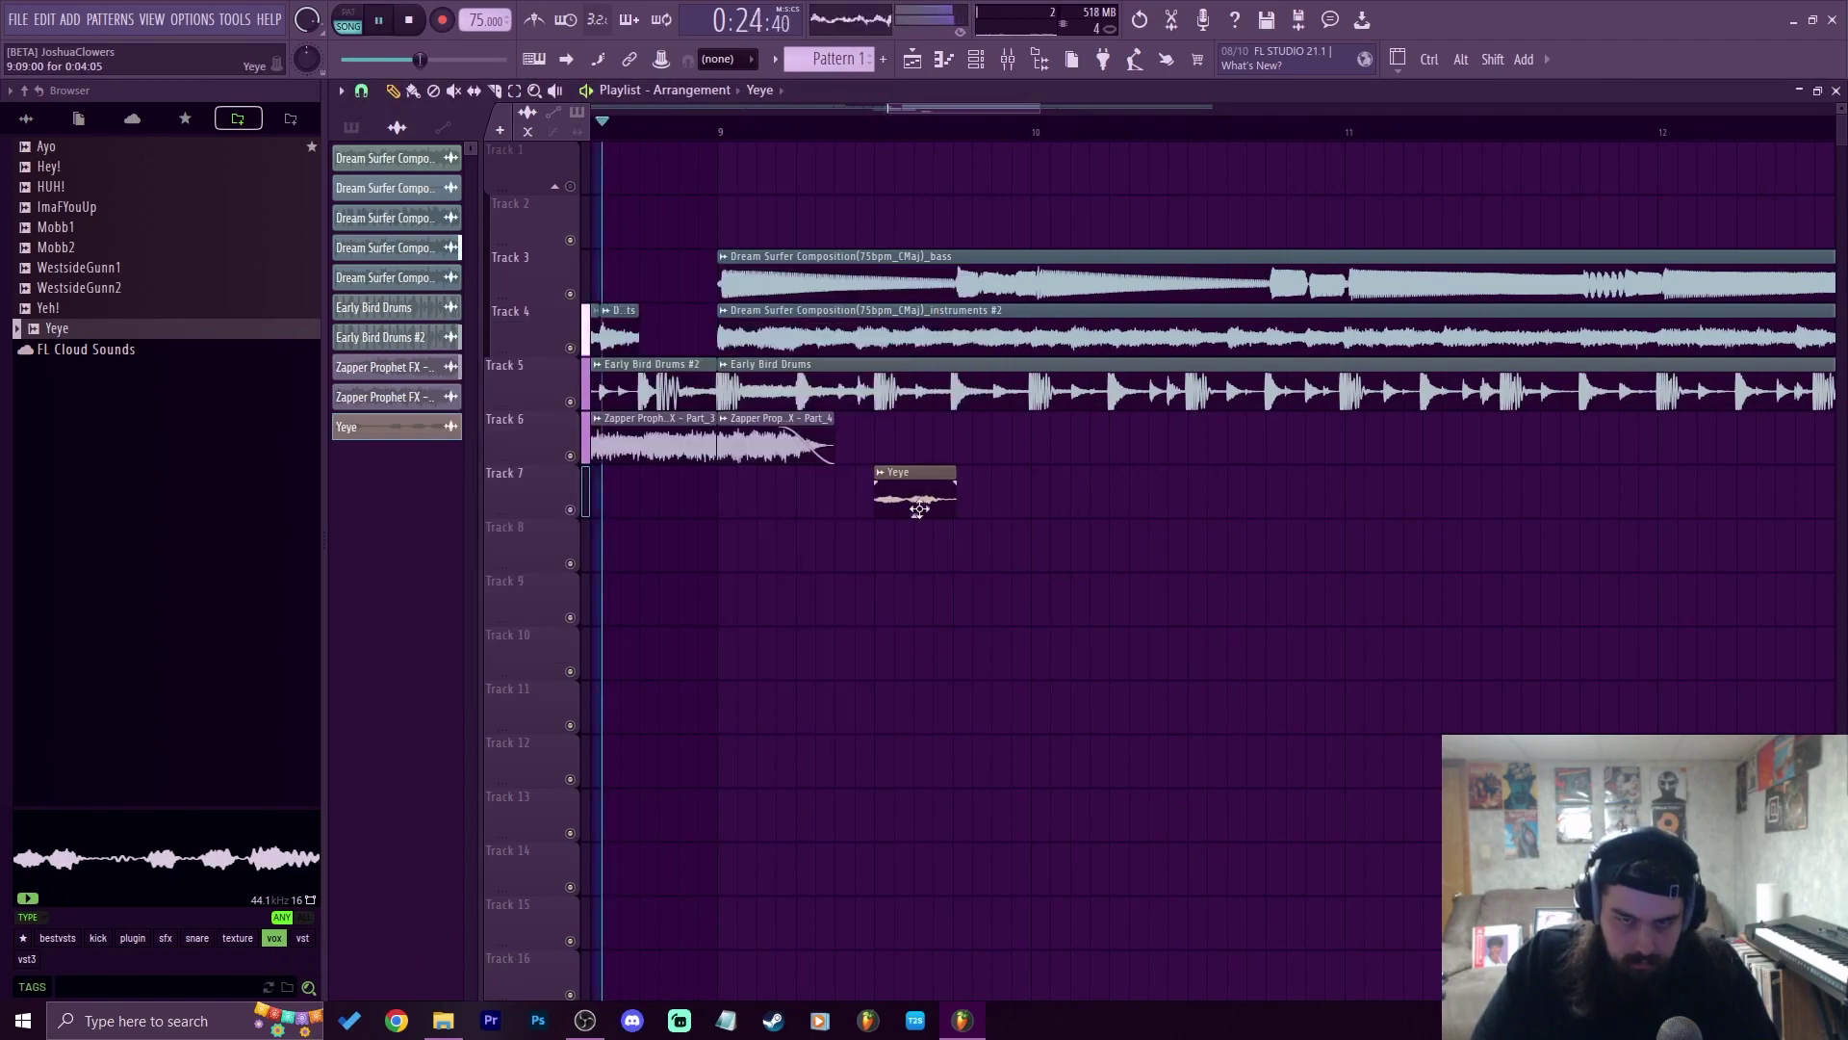
{"action": "double_click", "coordinate": [919, 510]}
{"action": "left_click", "coordinate": [731, 478]}
{"action": "key", "text": "Escape"}
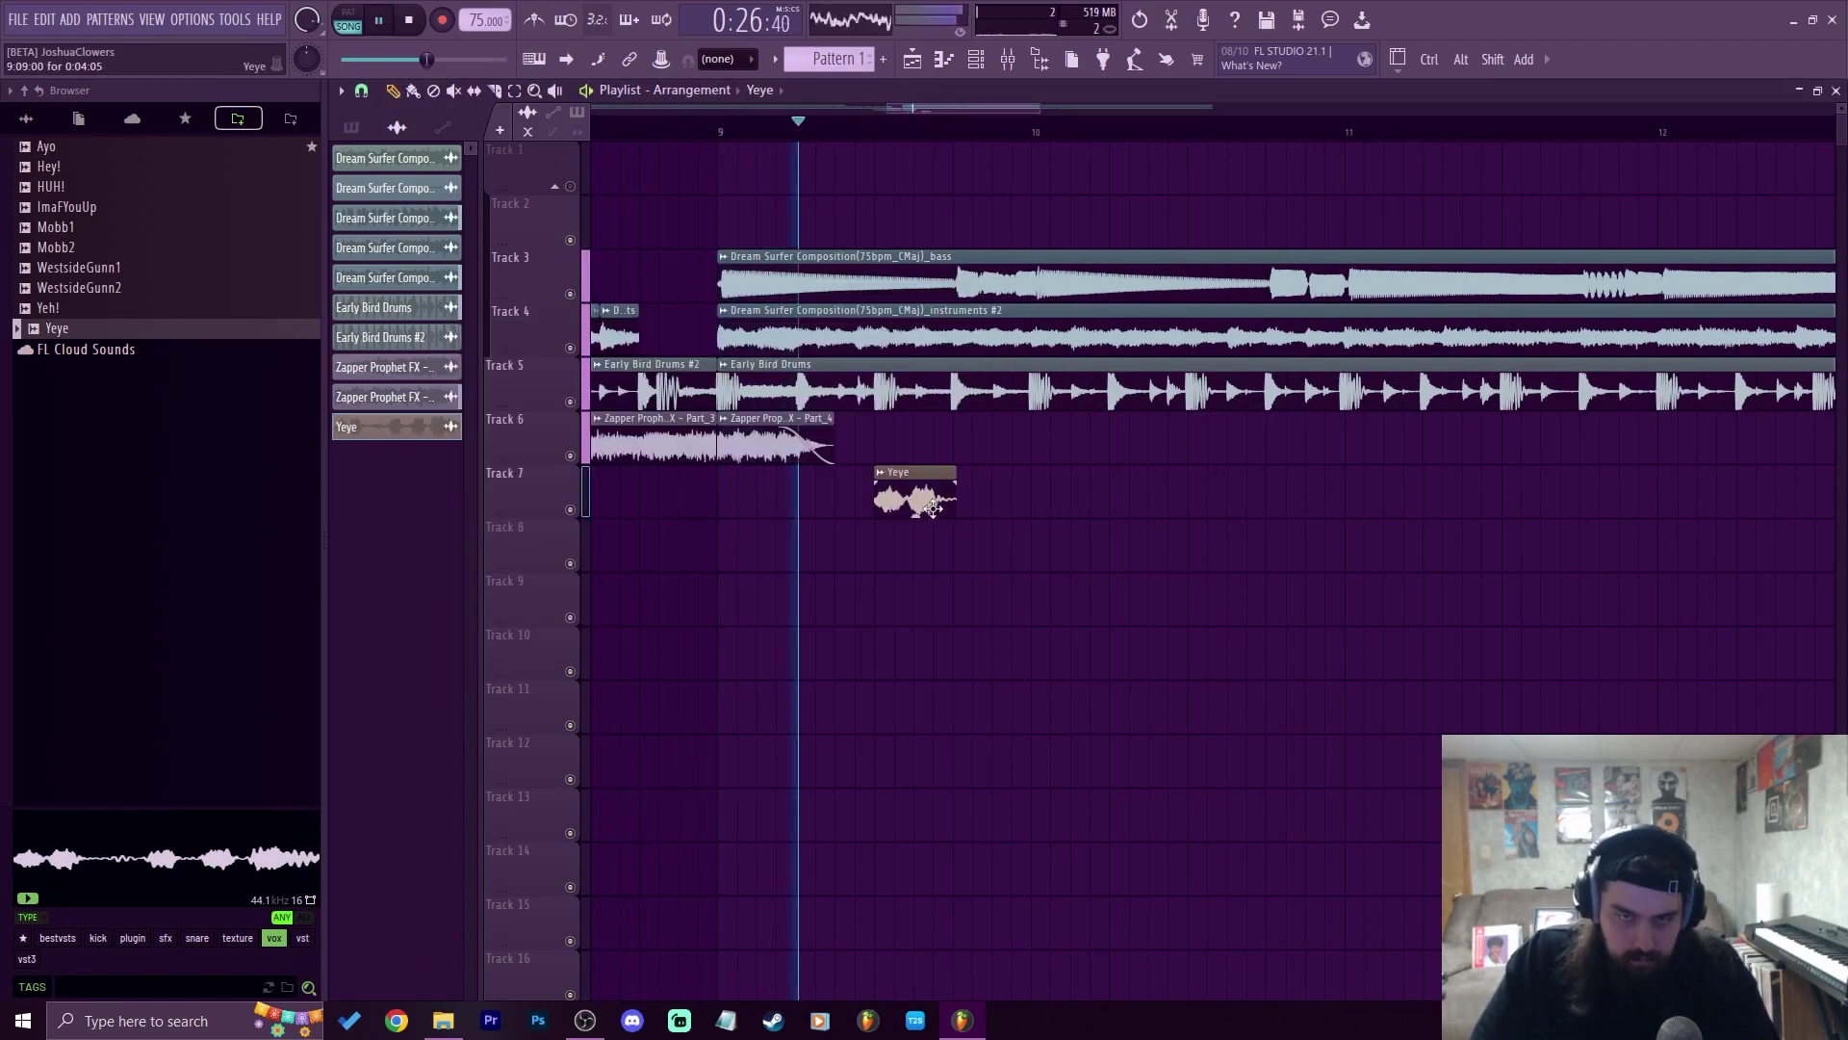
Adjust the Yeye sample's time stretching and play it back against the loop
{"action": "double_click", "coordinate": [927, 504]}
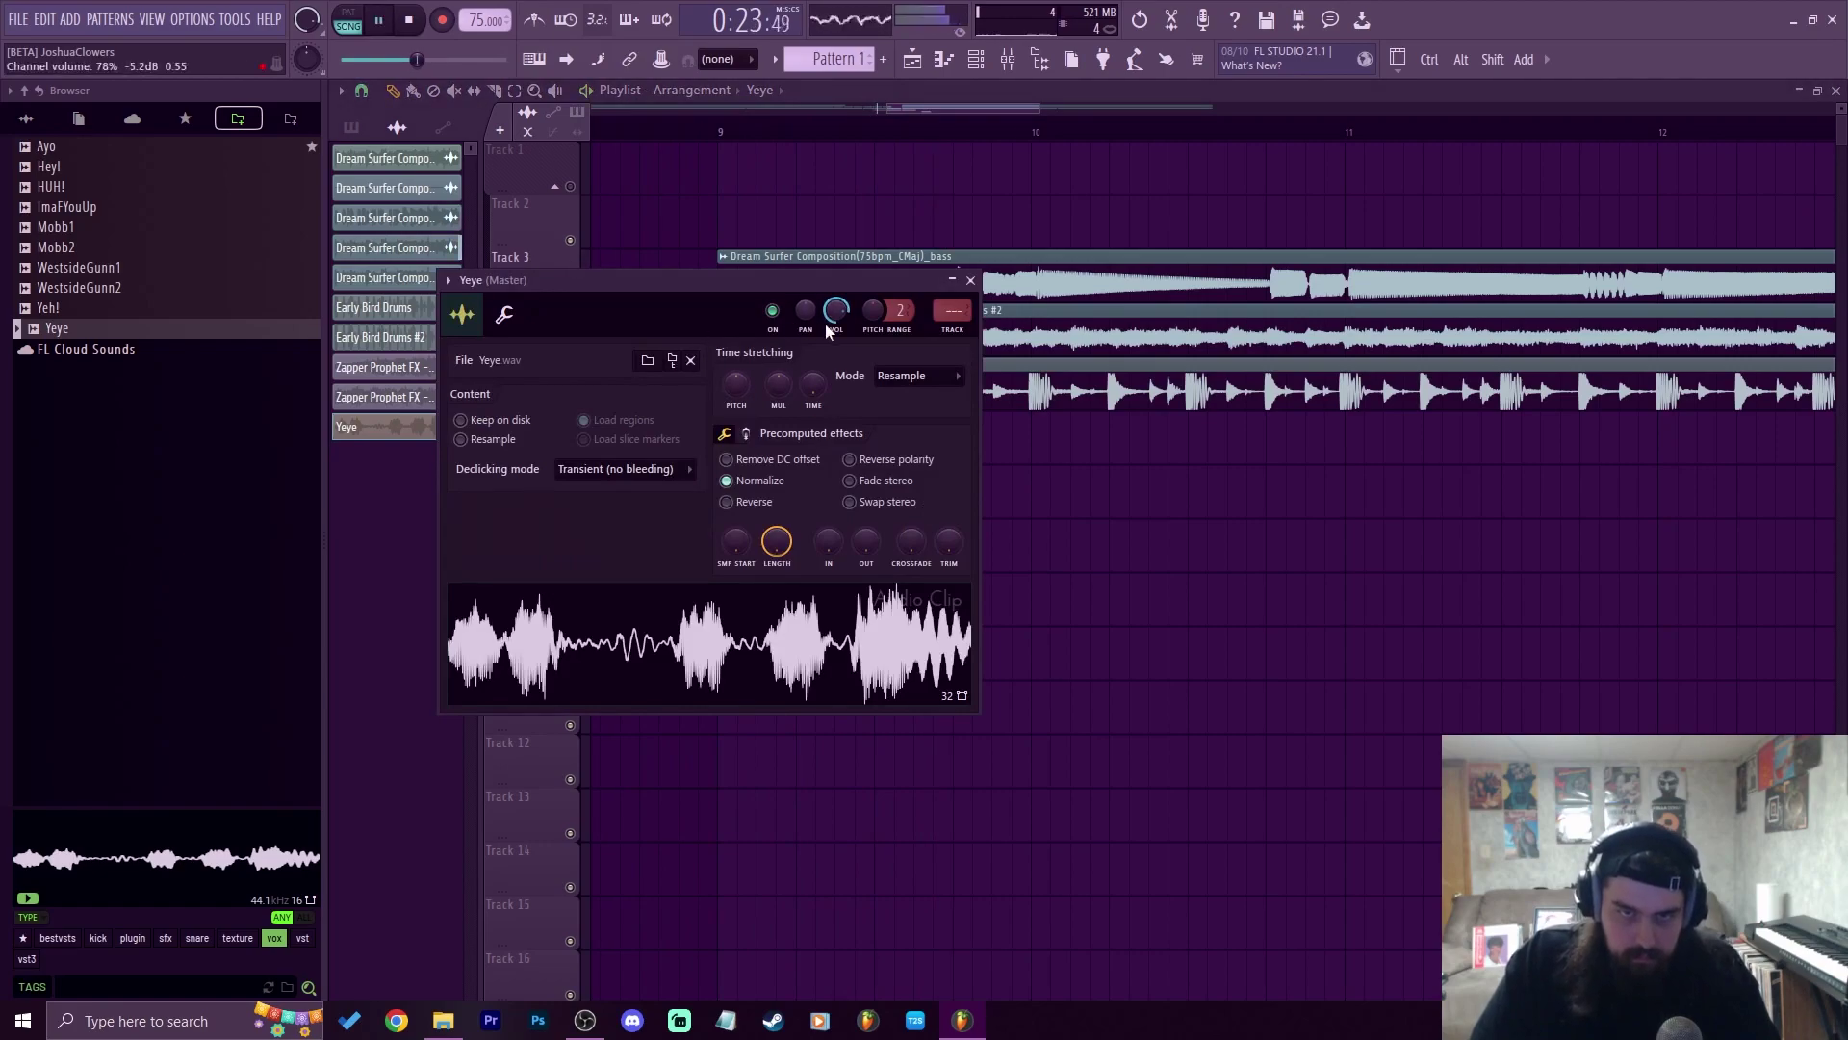
{"action": "left_click_drag", "start_coordinate": [739, 280], "coordinate": [724, 598]}
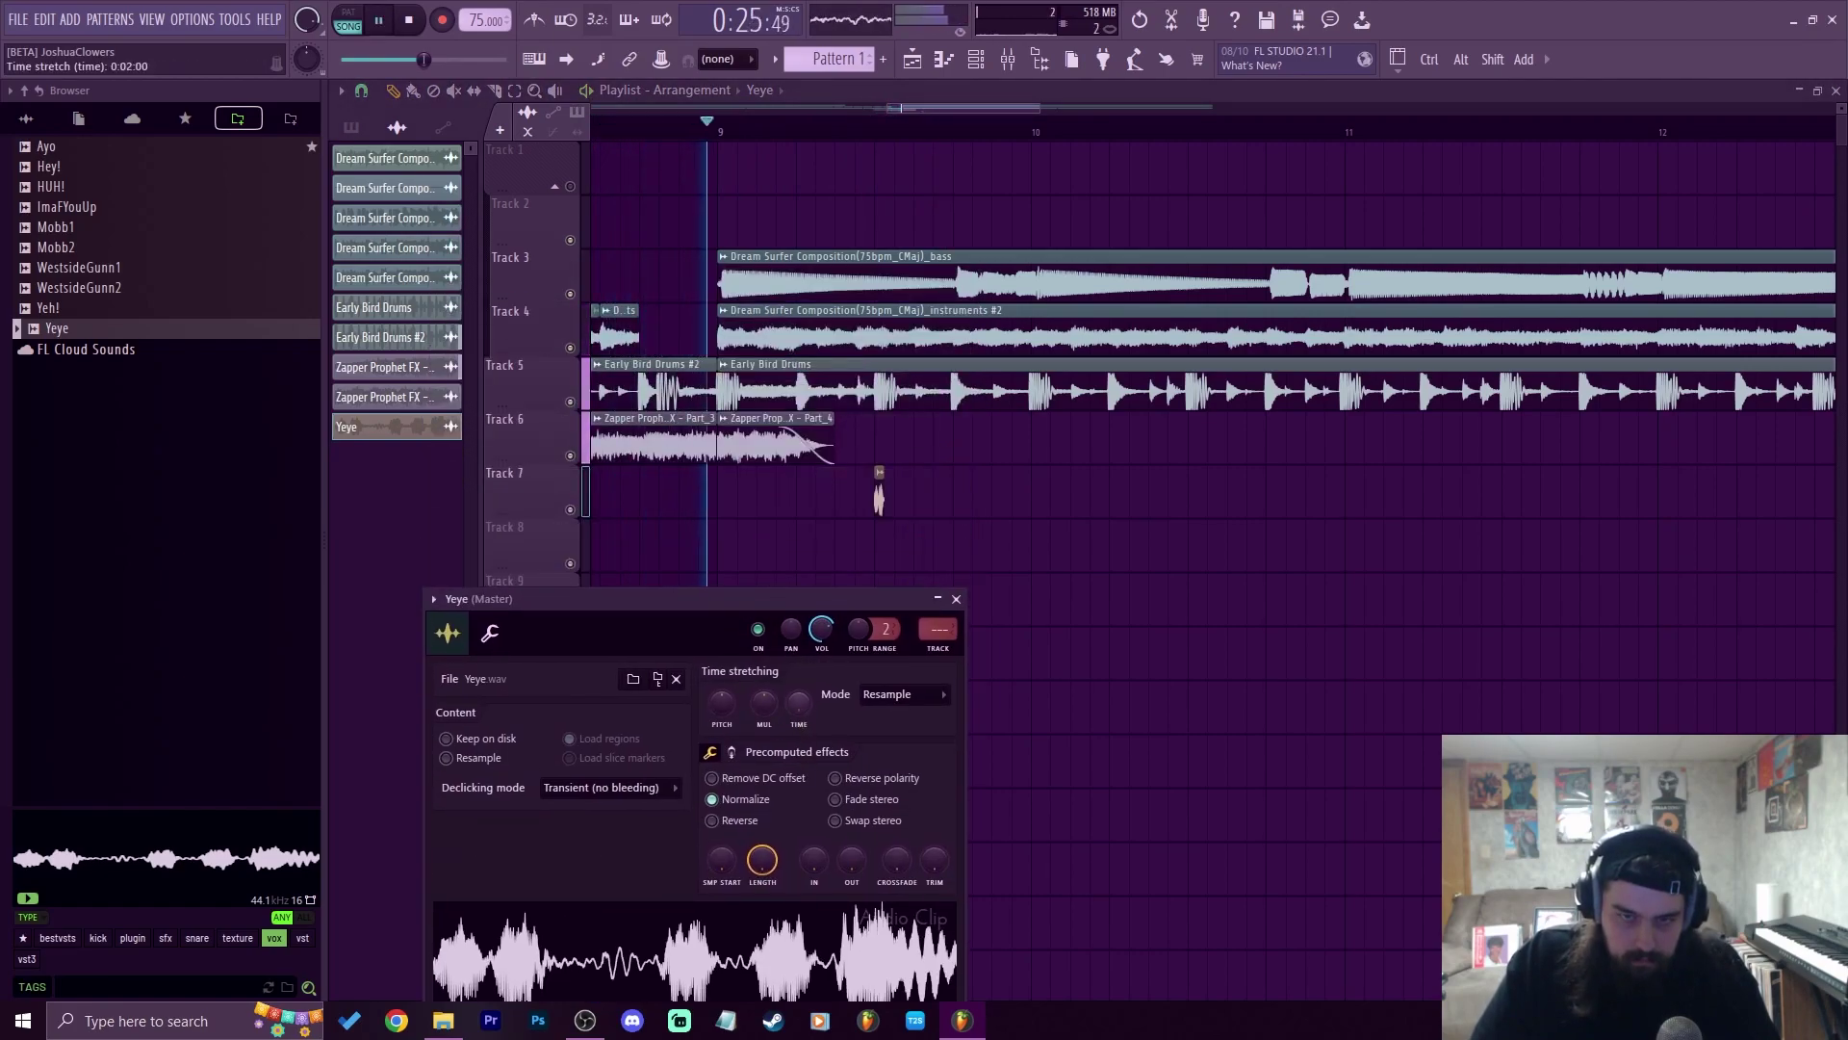
{"action": "left_click_drag", "start_coordinate": [799, 706], "coordinate": [799, 672]}
{"action": "key", "text": "space"}
{"action": "key", "text": "space"}
Move the Yeye clip to 9:13:00 on track 7, slightly lower its channel volume, and play the section
{"action": "left_click_drag", "start_coordinate": [919, 501], "coordinate": [975, 499]}
{"action": "double_click", "coordinate": [995, 501]}
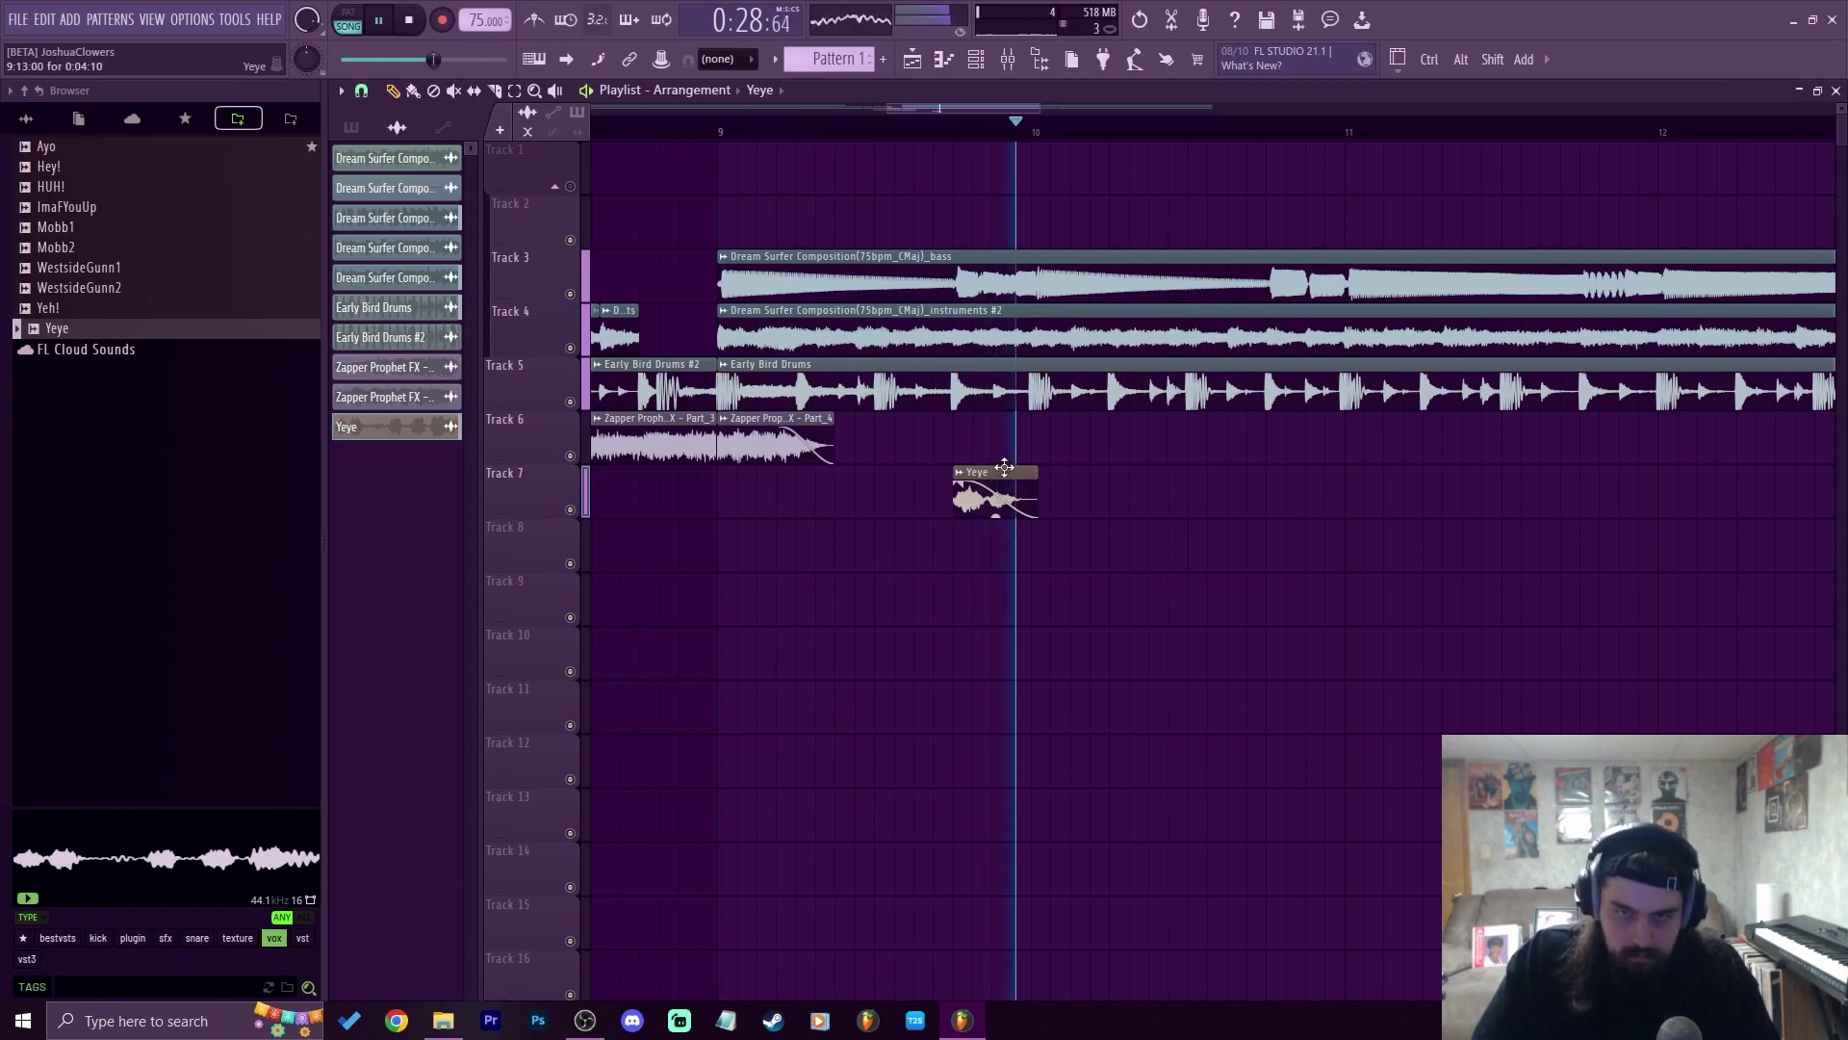
{"action": "double_click", "coordinate": [997, 493]}
{"action": "left_click_drag", "start_coordinate": [823, 630], "coordinate": [823, 645]}
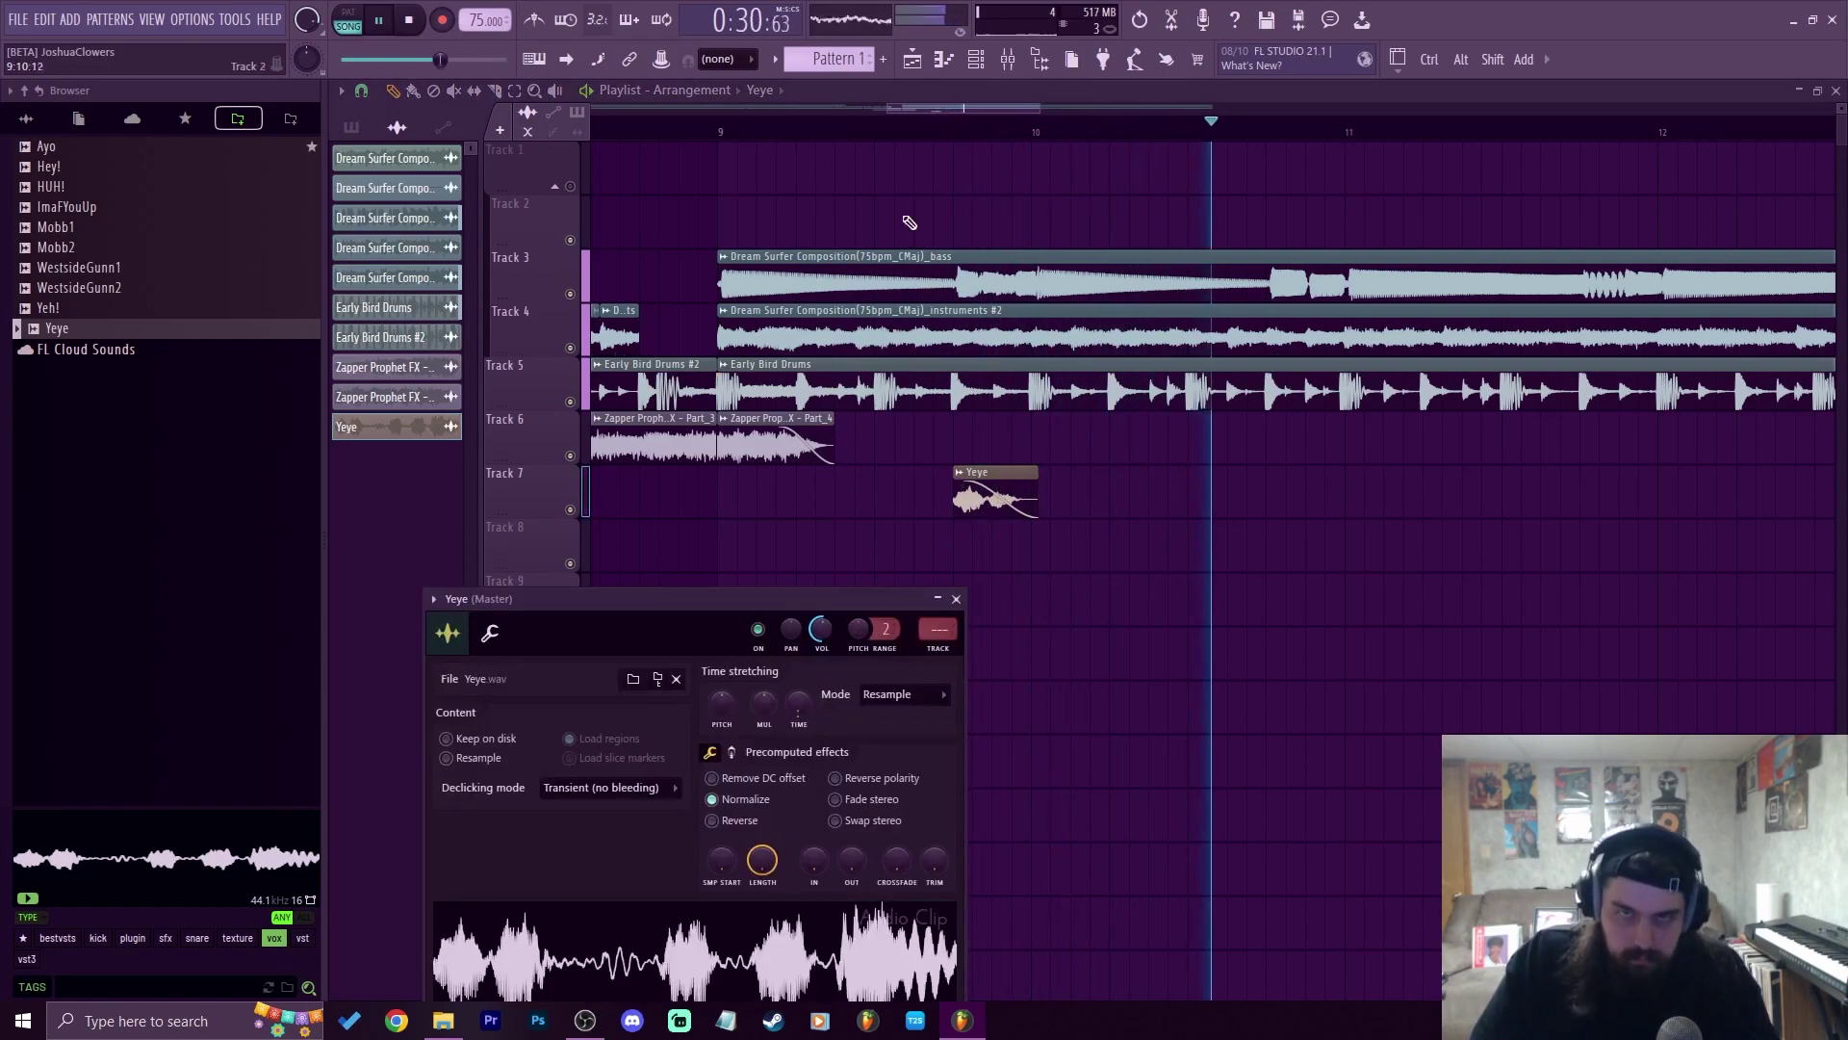
{"action": "key", "text": "space"}
{"action": "key", "text": "space"}
Trim the Yeye clip to a length of 0:02:10, then try a copy at 10:06:00 and remove it
{"action": "scroll", "coordinate": [914, 130], "scroll_direction": "up", "scroll_amount": 1}
{"action": "scroll", "coordinate": [912, 131], "scroll_direction": "up", "scroll_amount": 2}
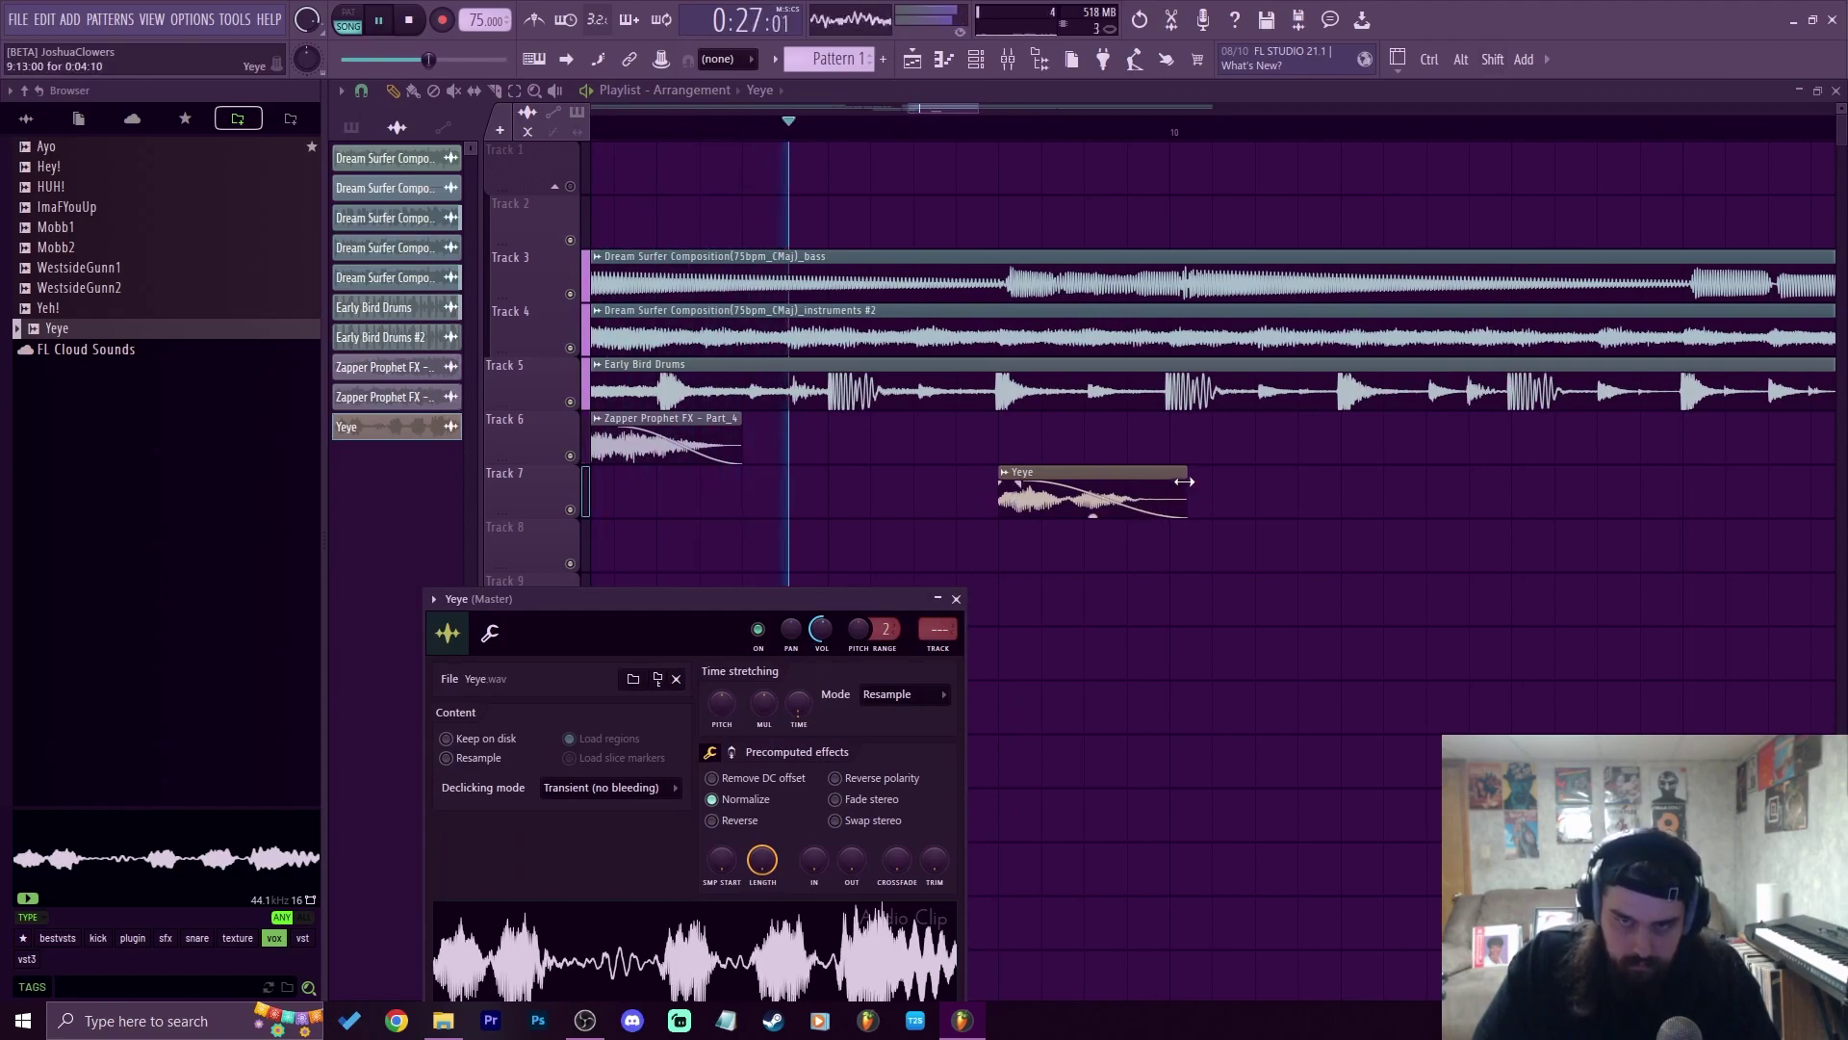
{"action": "left_click_drag", "start_coordinate": [1185, 492], "coordinate": [1088, 491]}
{"action": "left_click_drag", "start_coordinate": [1520, 493], "coordinate": [1428, 492]}
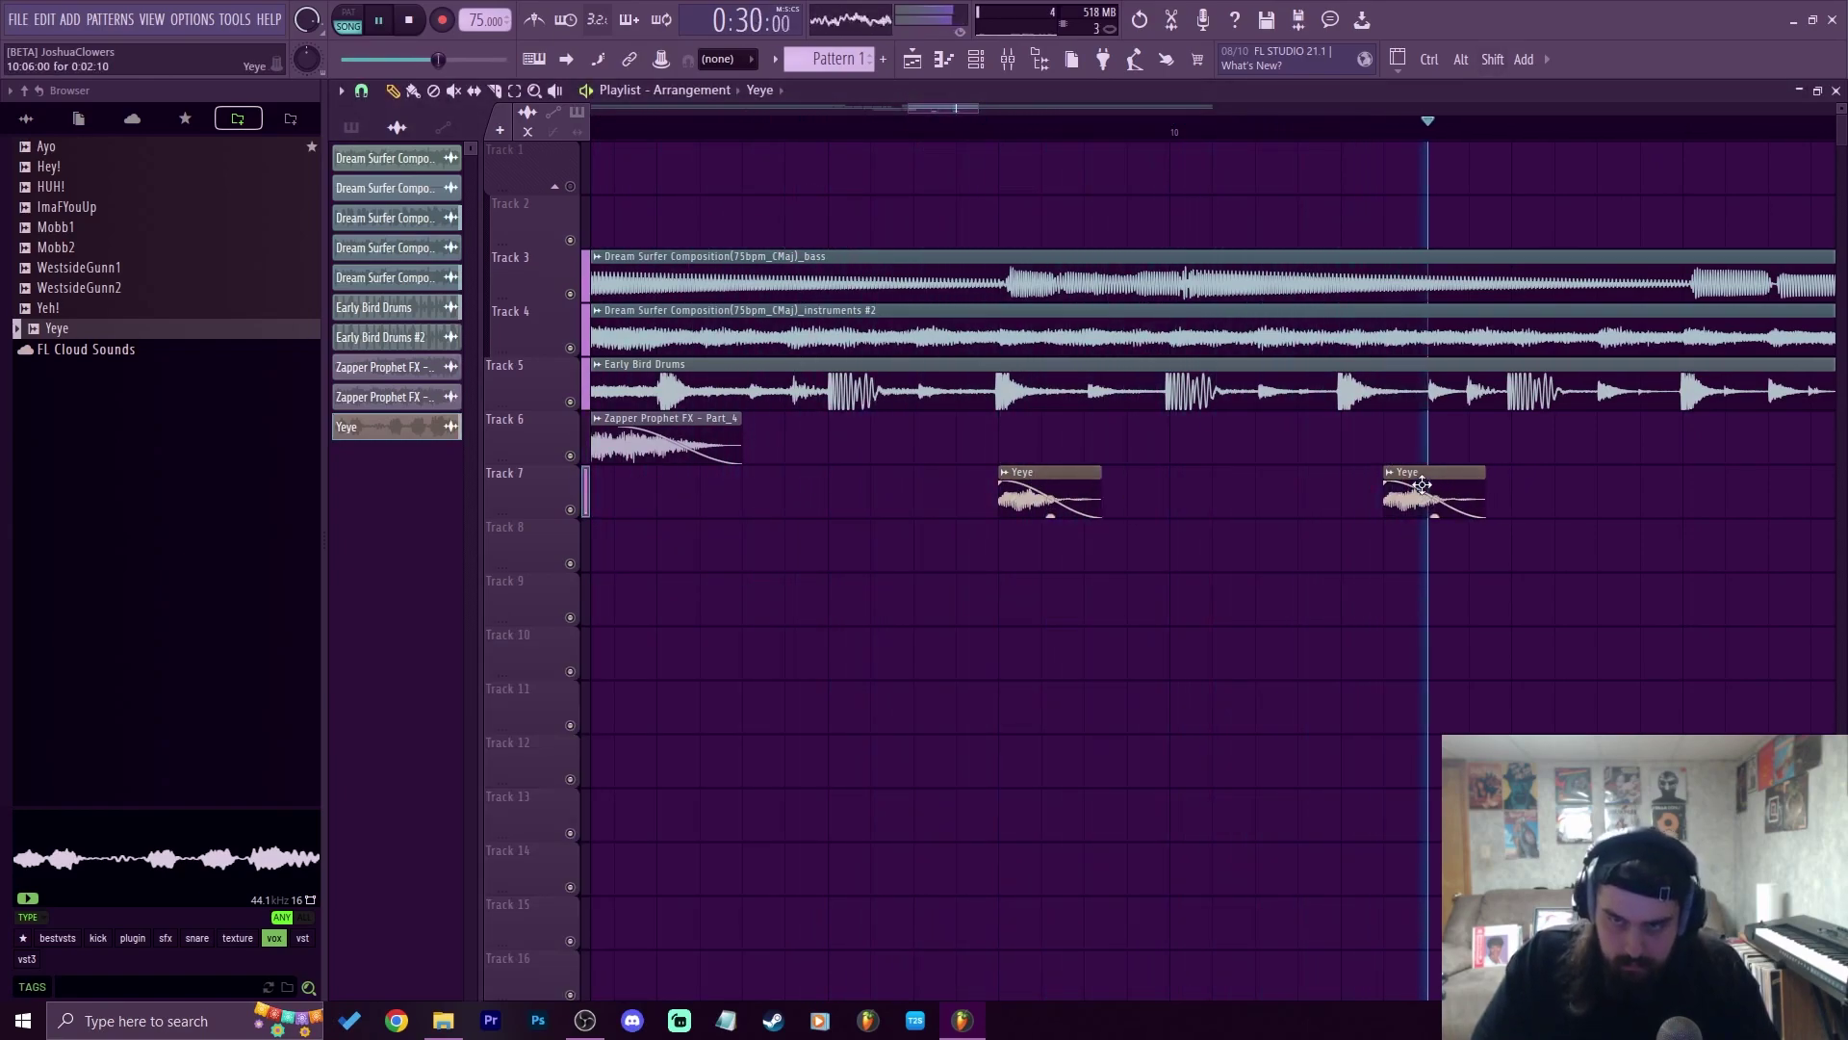
{"action": "right_click", "coordinate": [1434, 496]}
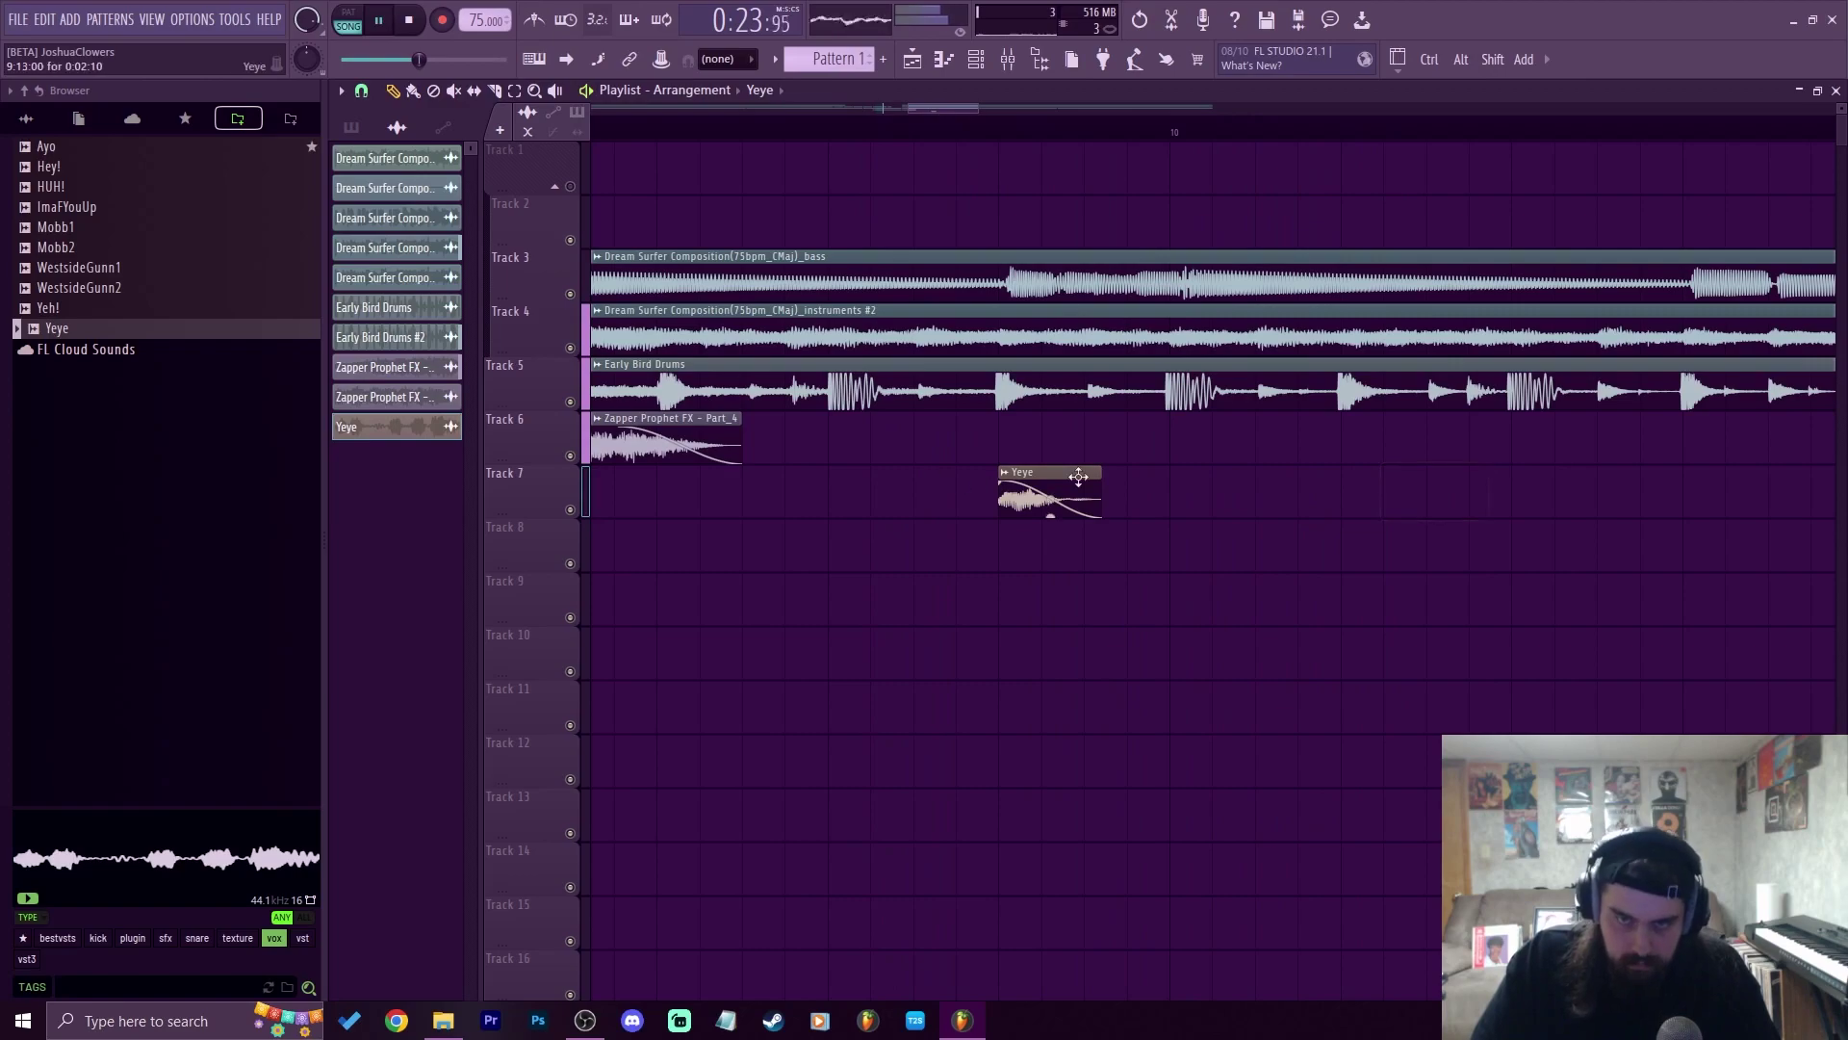
Move the trimmed Yeye clip to 10:09:00 and place copies at 10:13:00 and 10:15:00 on track 7
{"action": "scroll", "coordinate": [871, 132], "scroll_direction": "up", "scroll_amount": 3}
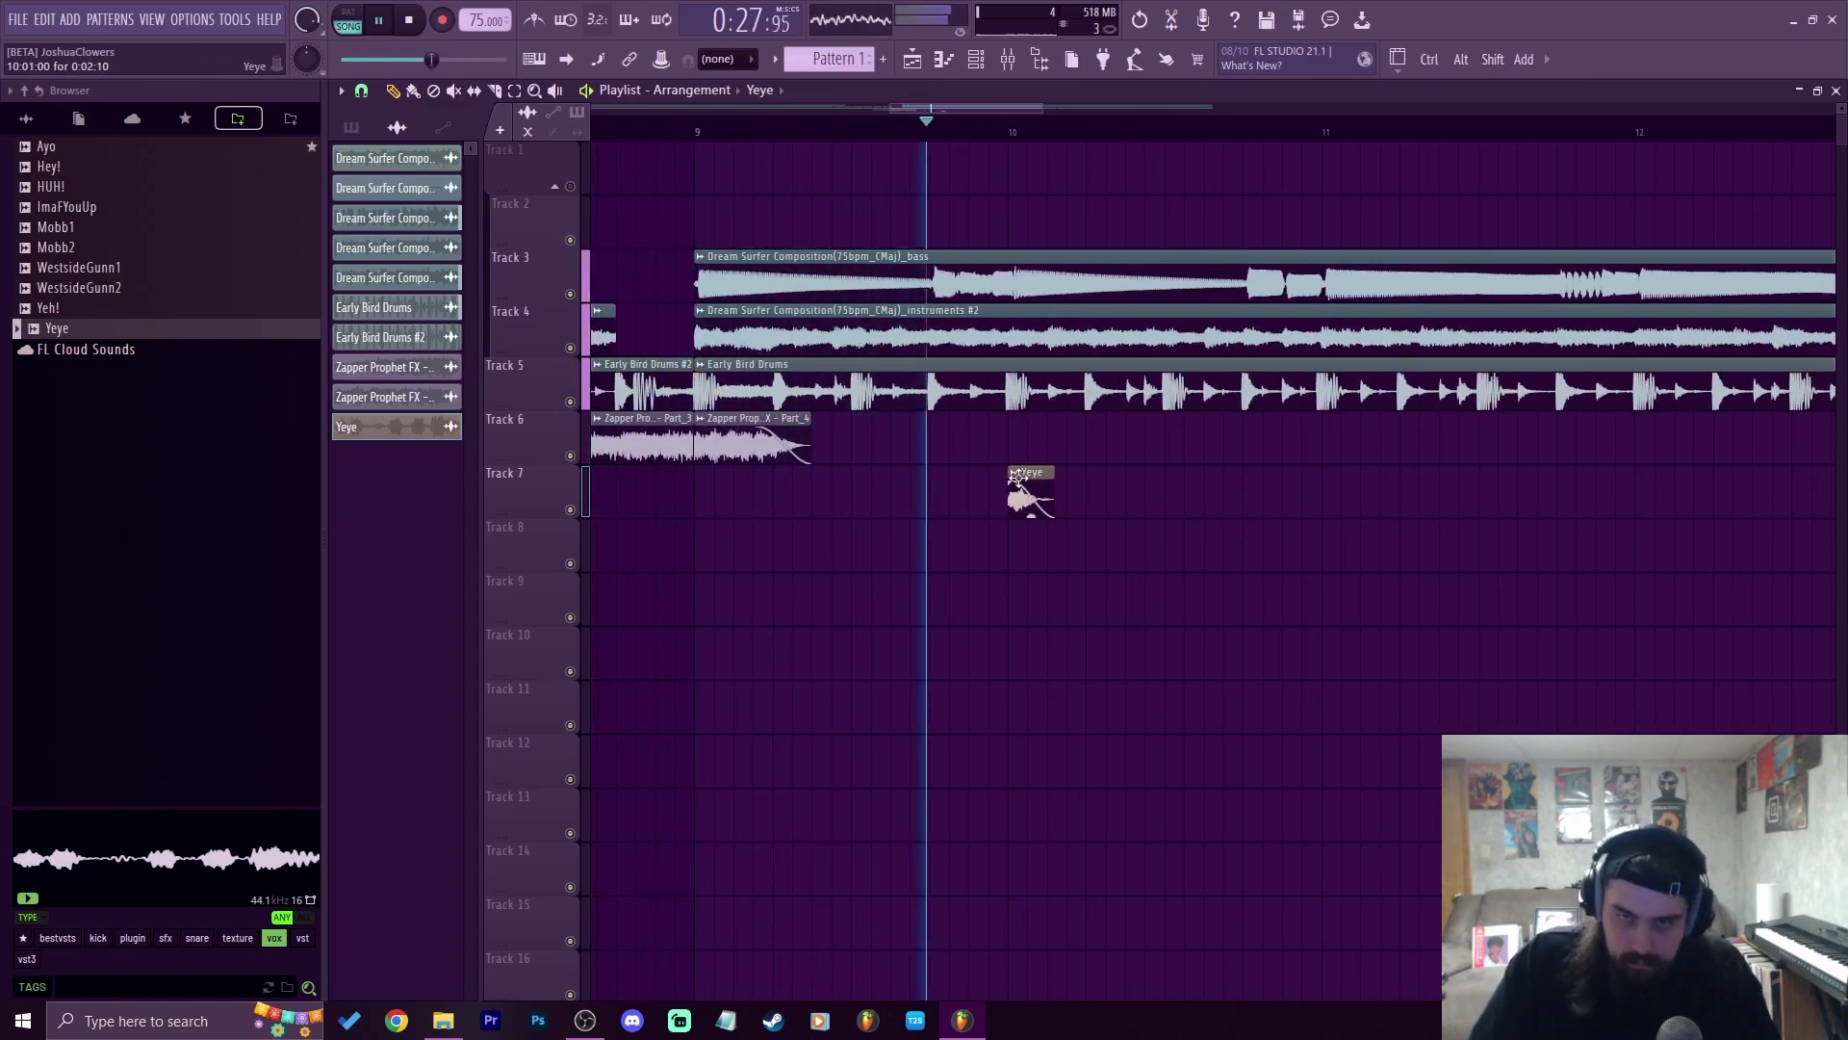
{"action": "left_click_drag", "start_coordinate": [1040, 476], "coordinate": [1198, 476]}
{"action": "left_click", "coordinate": [1271, 495]}
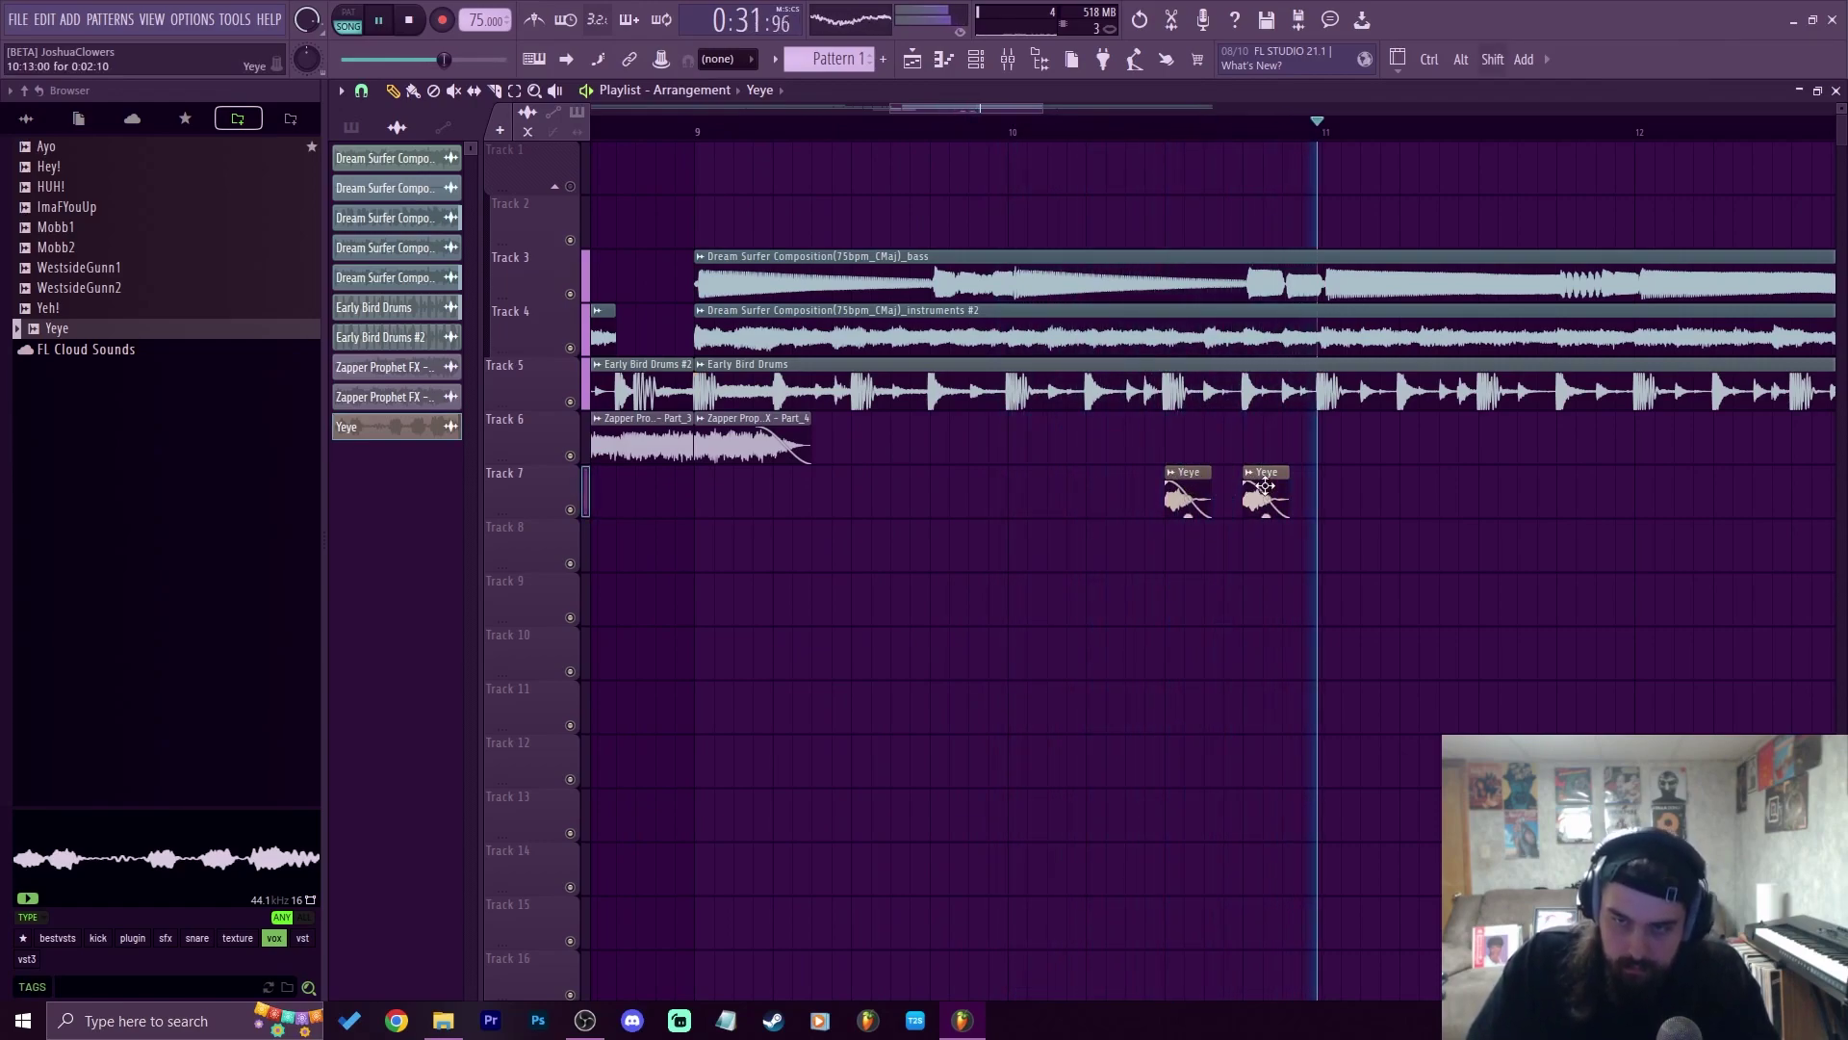
{"action": "left_click", "coordinate": [1338, 477]}
{"action": "left_click_drag", "start_coordinate": [1337, 471], "coordinate": [1319, 471]}
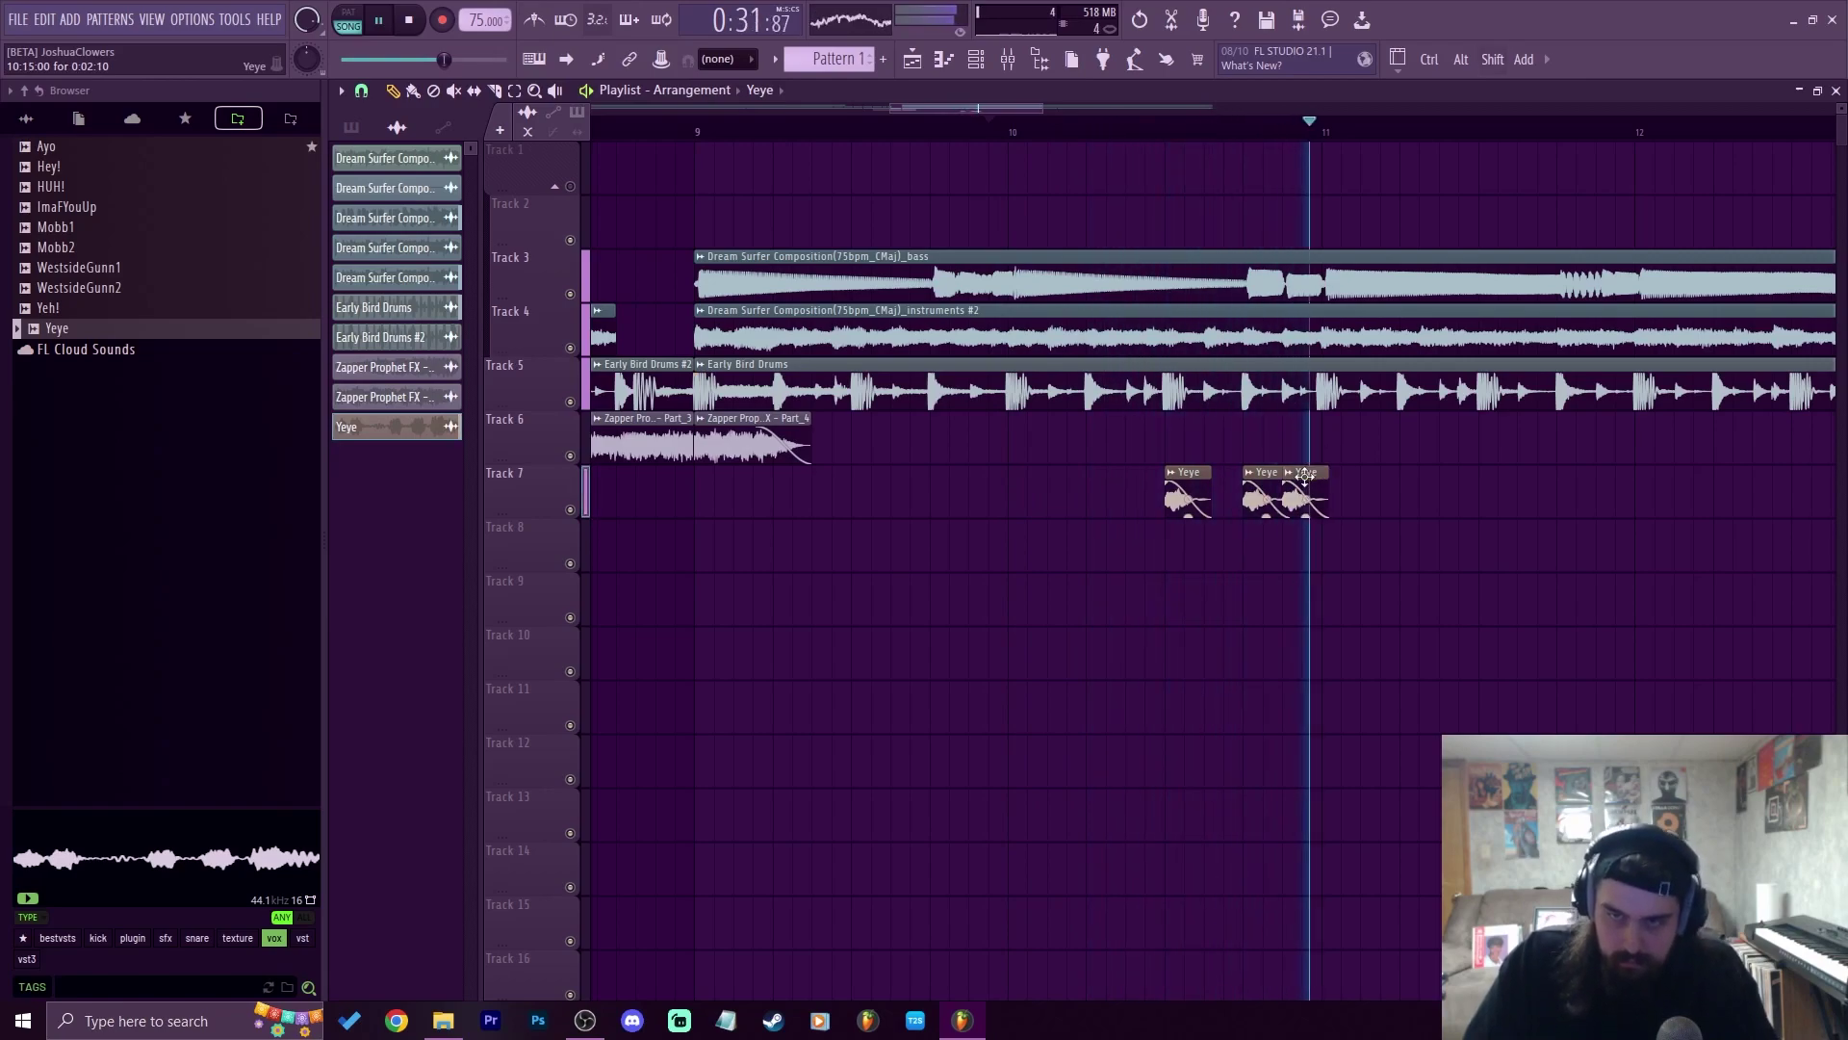
Duplicate the three-clip Yeye pattern from bar 10 to the ends of bars 12 and 16, leaving bar 14 empty
{"action": "scroll", "coordinate": [1314, 133], "scroll_direction": "down", "scroll_amount": 4}
{"action": "left_click_drag", "start_coordinate": [1334, 509], "coordinate": [1515, 463]}
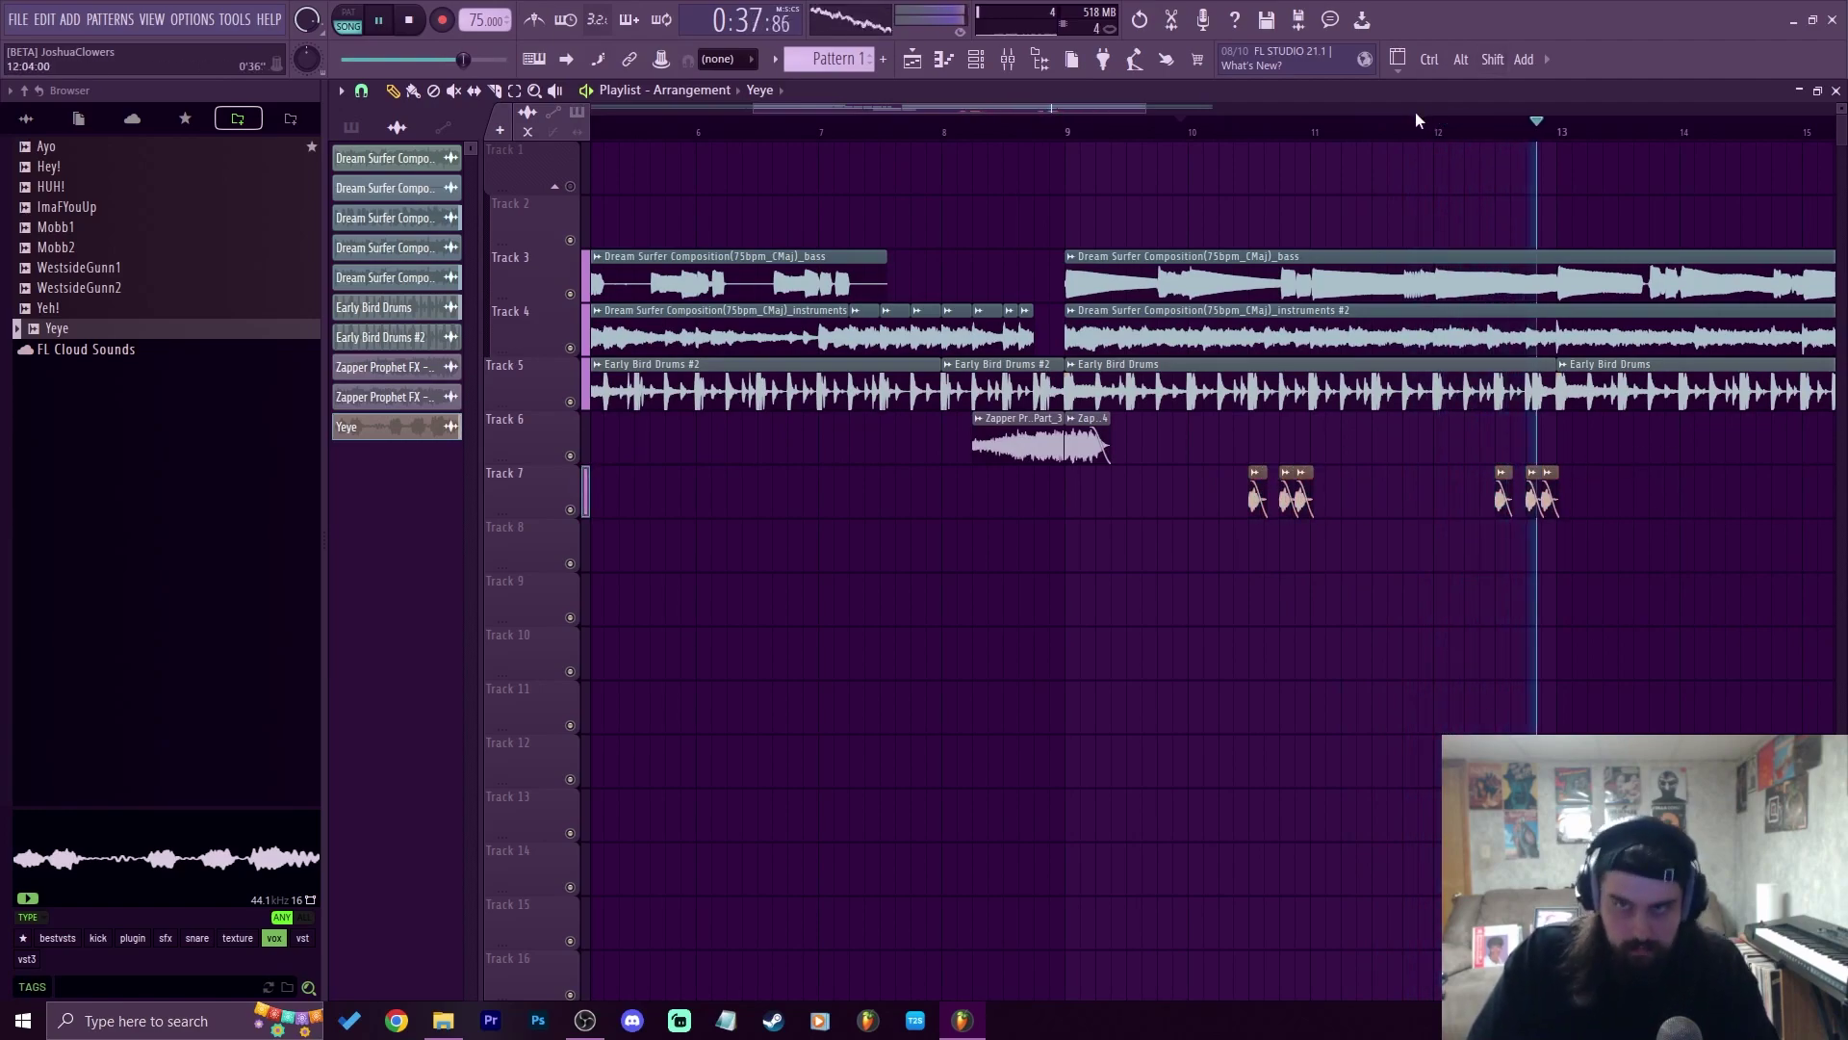
{"action": "scroll", "coordinate": [1419, 131], "scroll_direction": "down", "scroll_amount": 3}
{"action": "left_click_drag", "start_coordinate": [1424, 567], "coordinate": [1155, 468]}
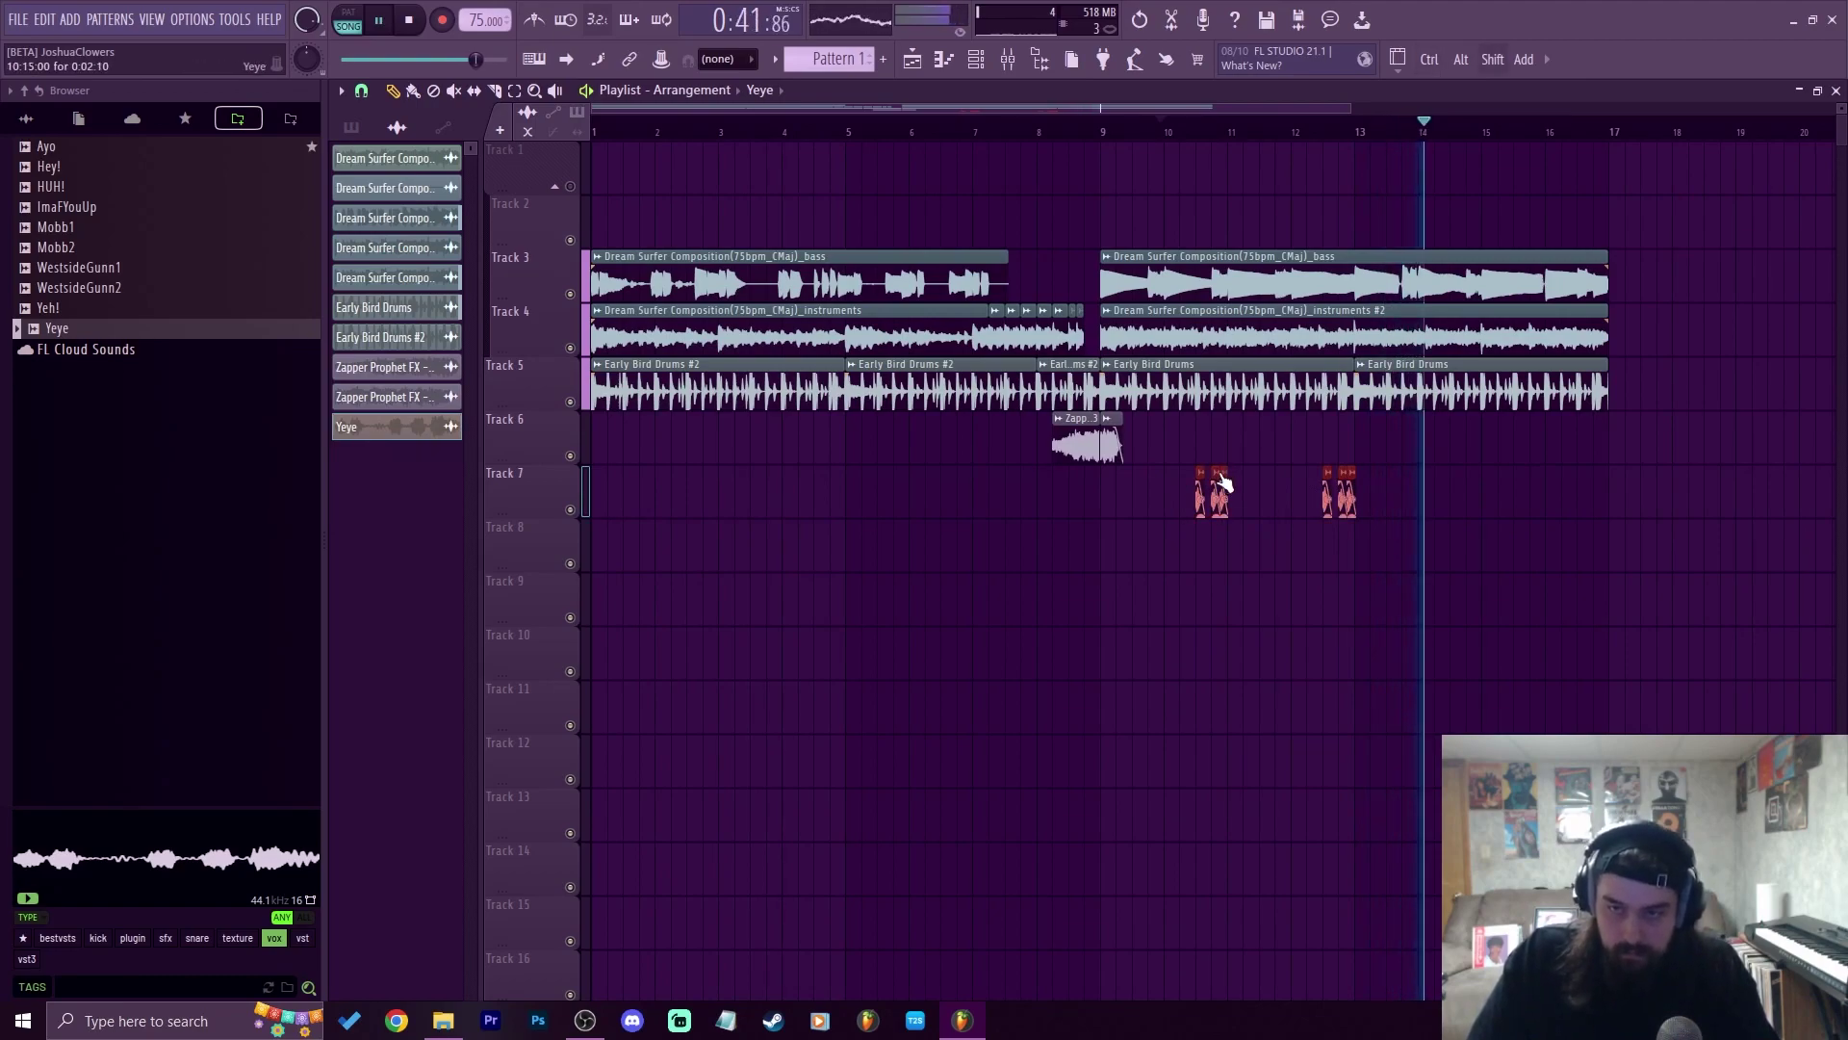
{"action": "mouse_move", "coordinate": [1220, 481]}
{"action": "left_mouse_down"}
{"action": "mouse_move", "coordinate": [1540, 495]}
{"action": "mouse_move", "coordinate": [1464, 498]}
{"action": "left_mouse_up"}
{"action": "right_click", "coordinate": [1482, 499]}
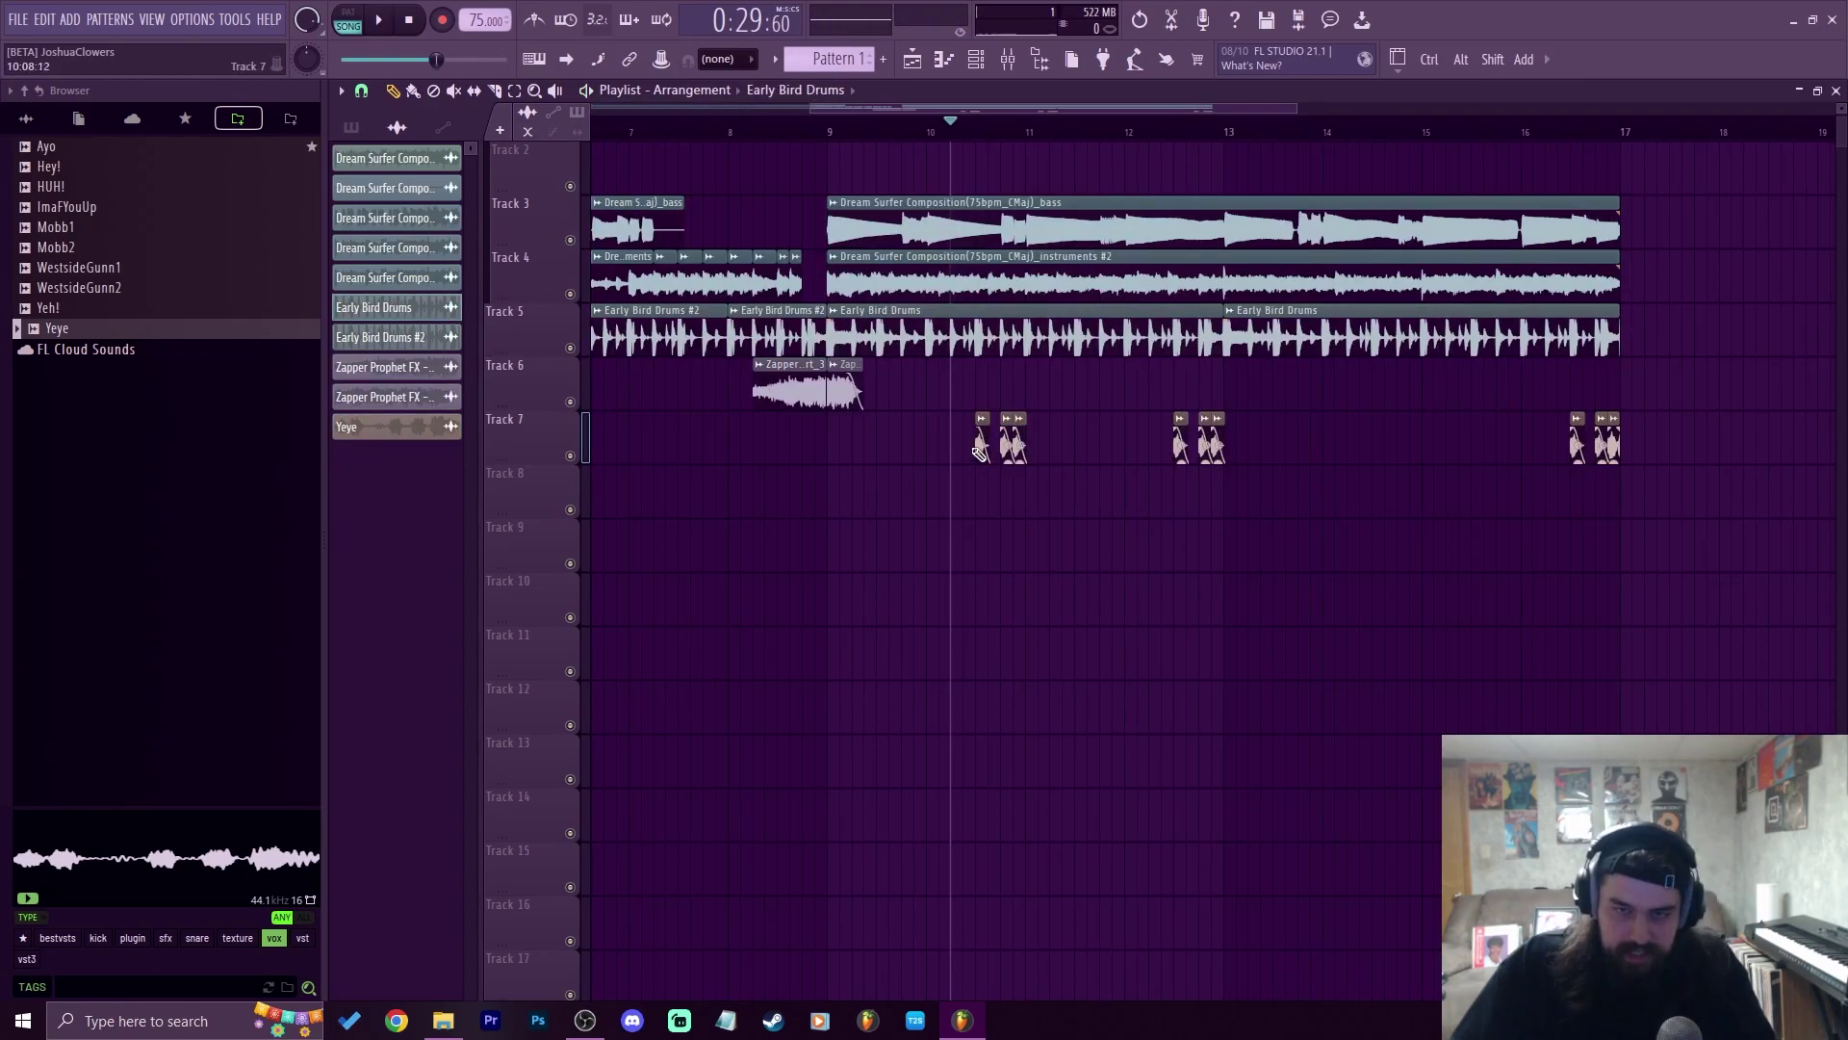
Route the Yeye channel to mixer insert 9 and name that mixer track yeh
{"action": "scroll", "coordinate": [966, 133], "scroll_direction": "up", "scroll_amount": 5}
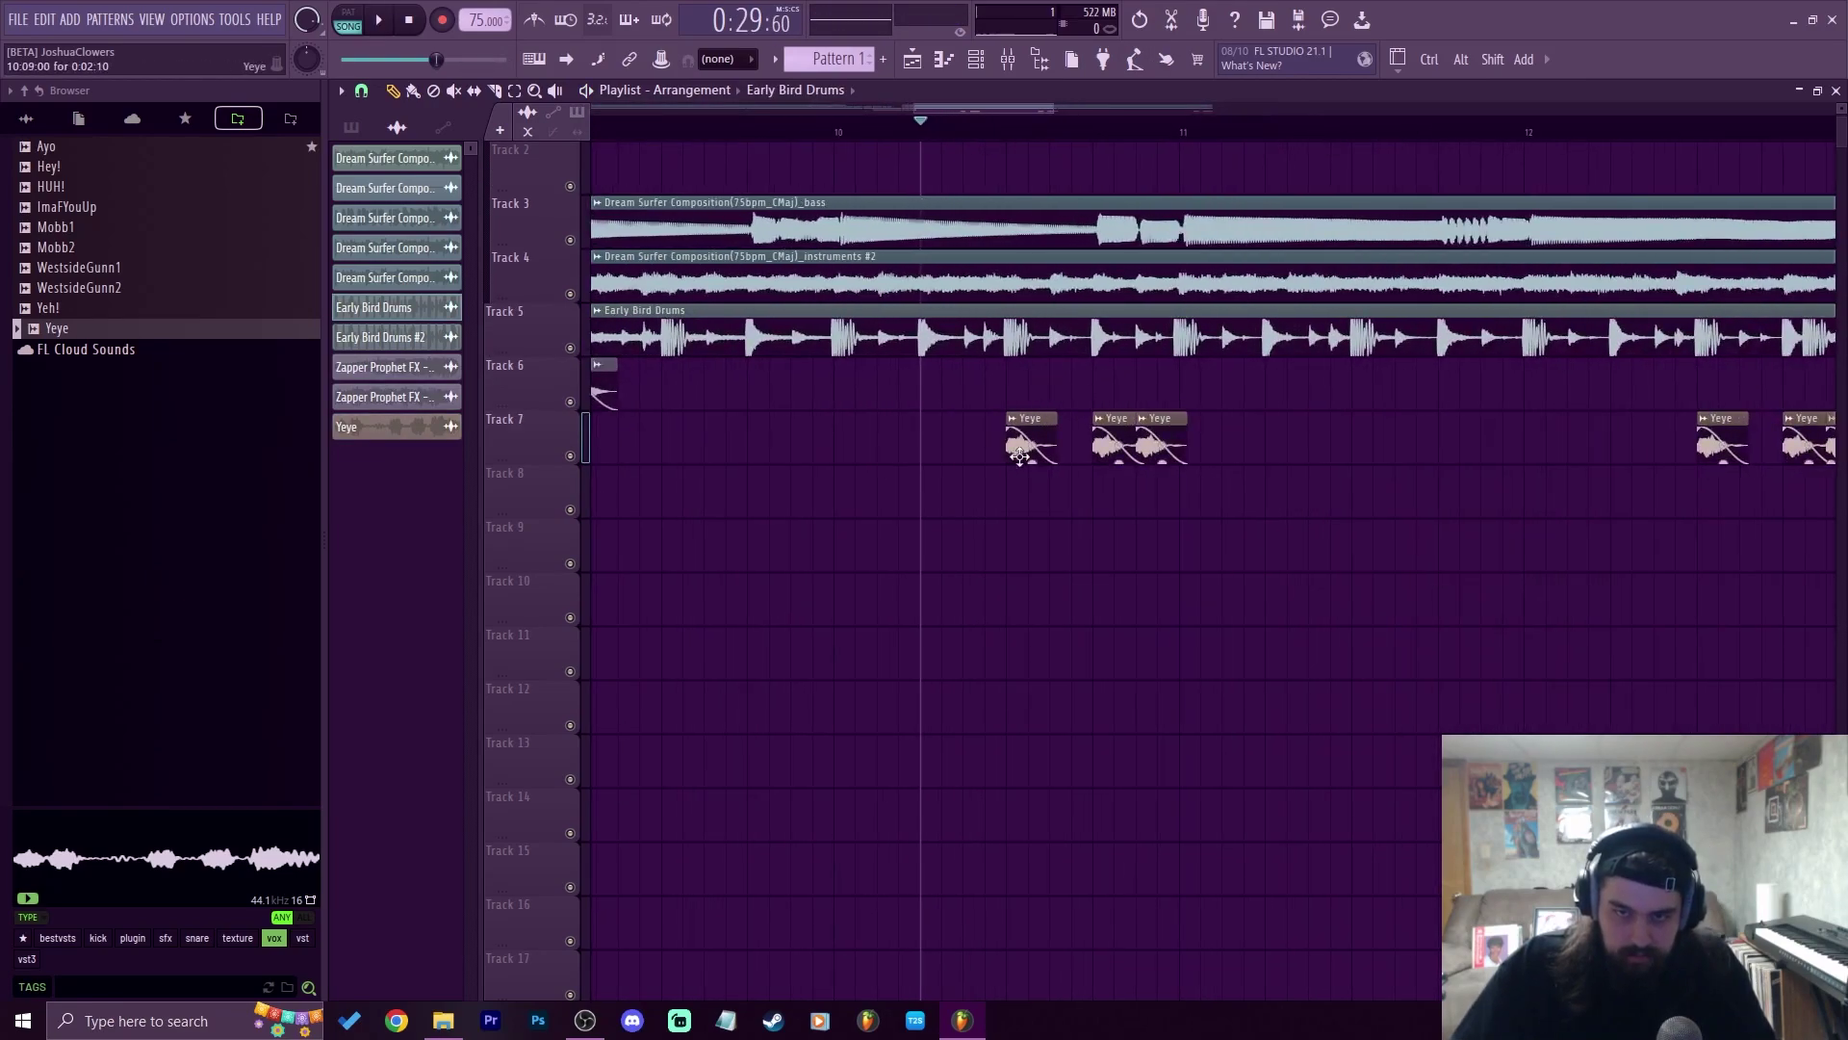
{"action": "double_click", "coordinate": [1020, 447]}
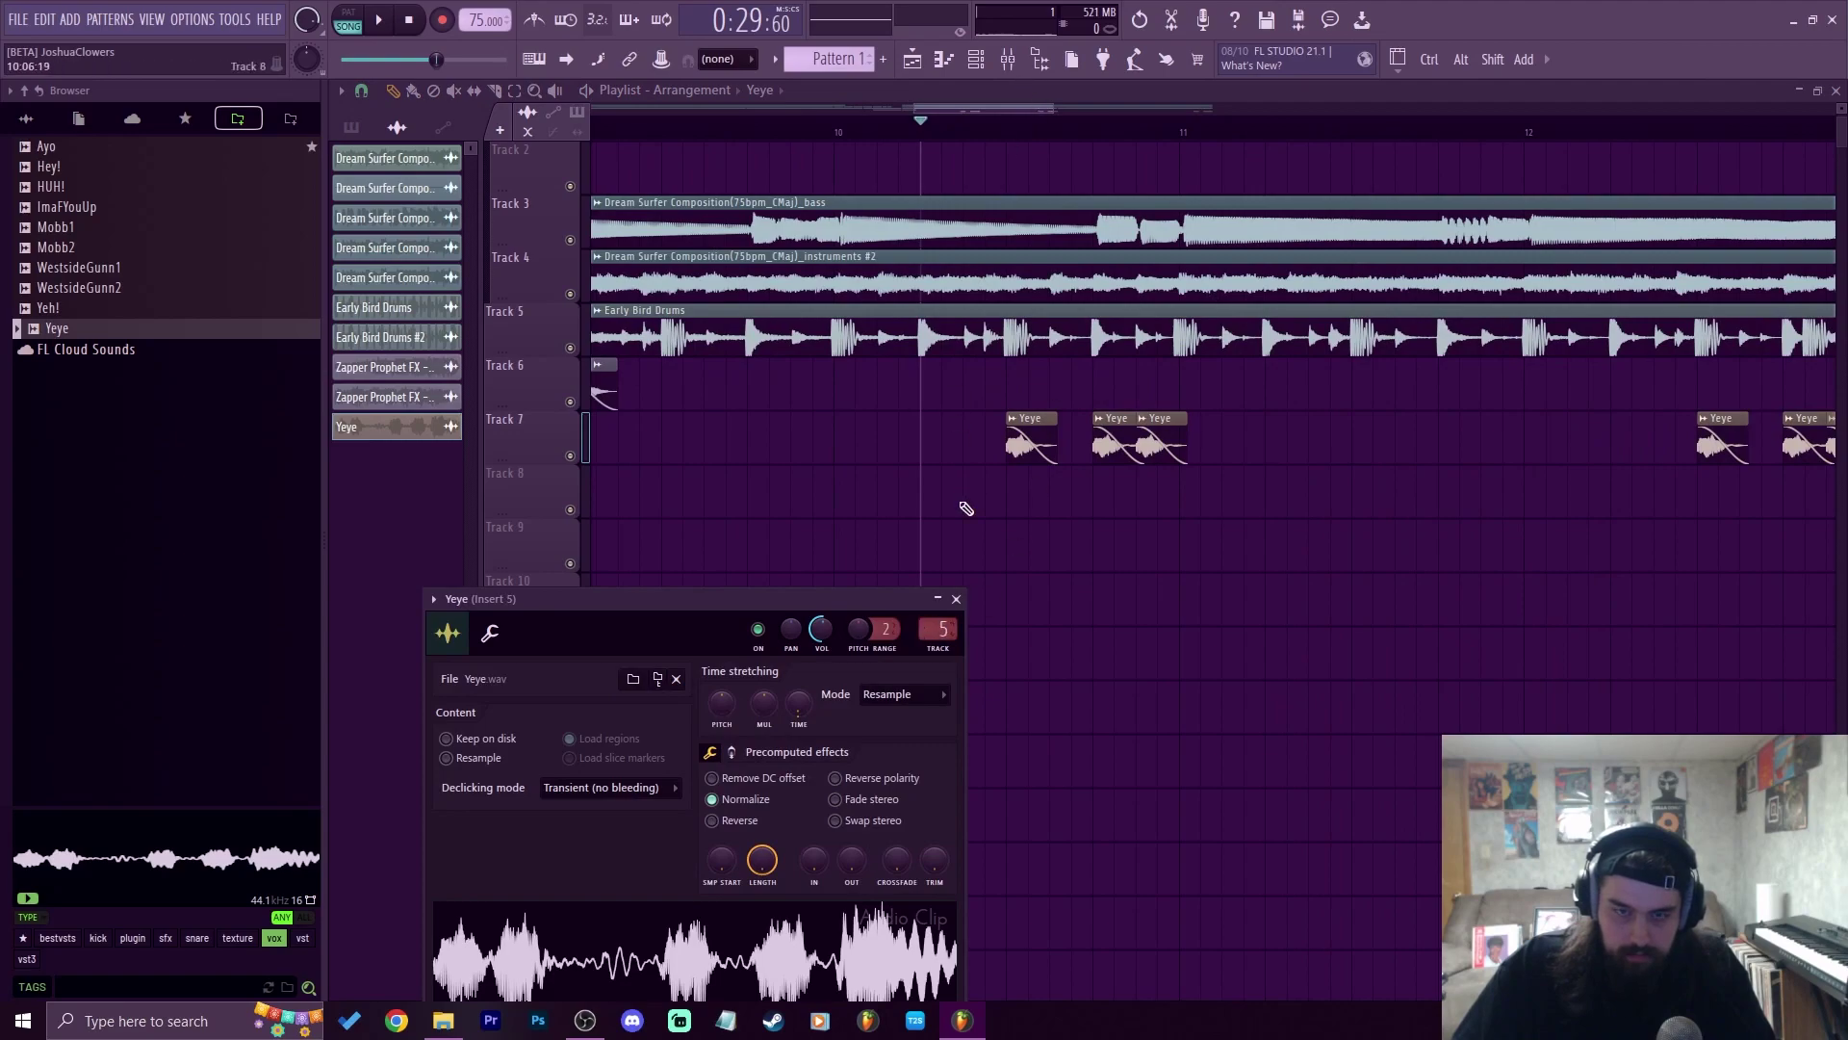
{"action": "left_click", "coordinate": [1008, 60]}
{"action": "right_click", "coordinate": [1019, 219]}
{"action": "left_click", "coordinate": [1065, 252]}
{"action": "type", "text": "yeh"}
{"action": "key", "text": "Return"}
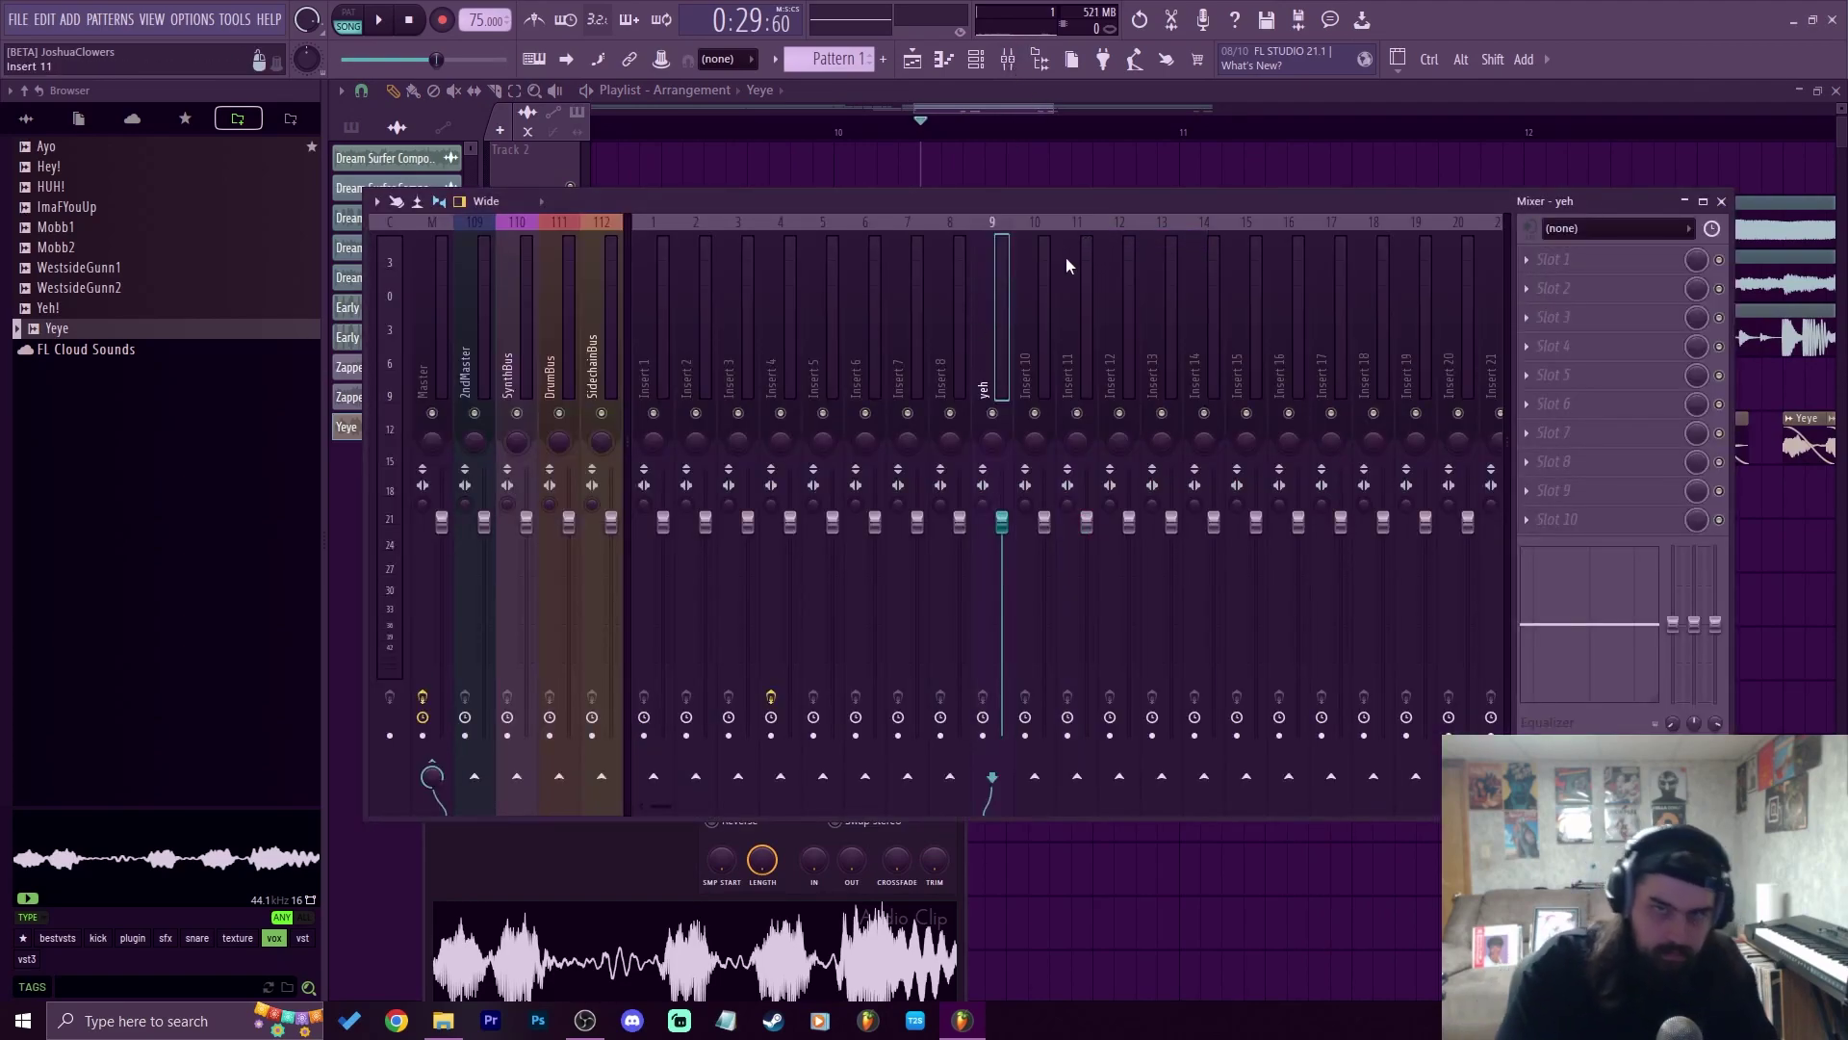
Load LuxeVerb in the first effect slot of the yeh mixer track and choose the Vocal Plate 1 preset
{"action": "left_click", "coordinate": [1568, 259]}
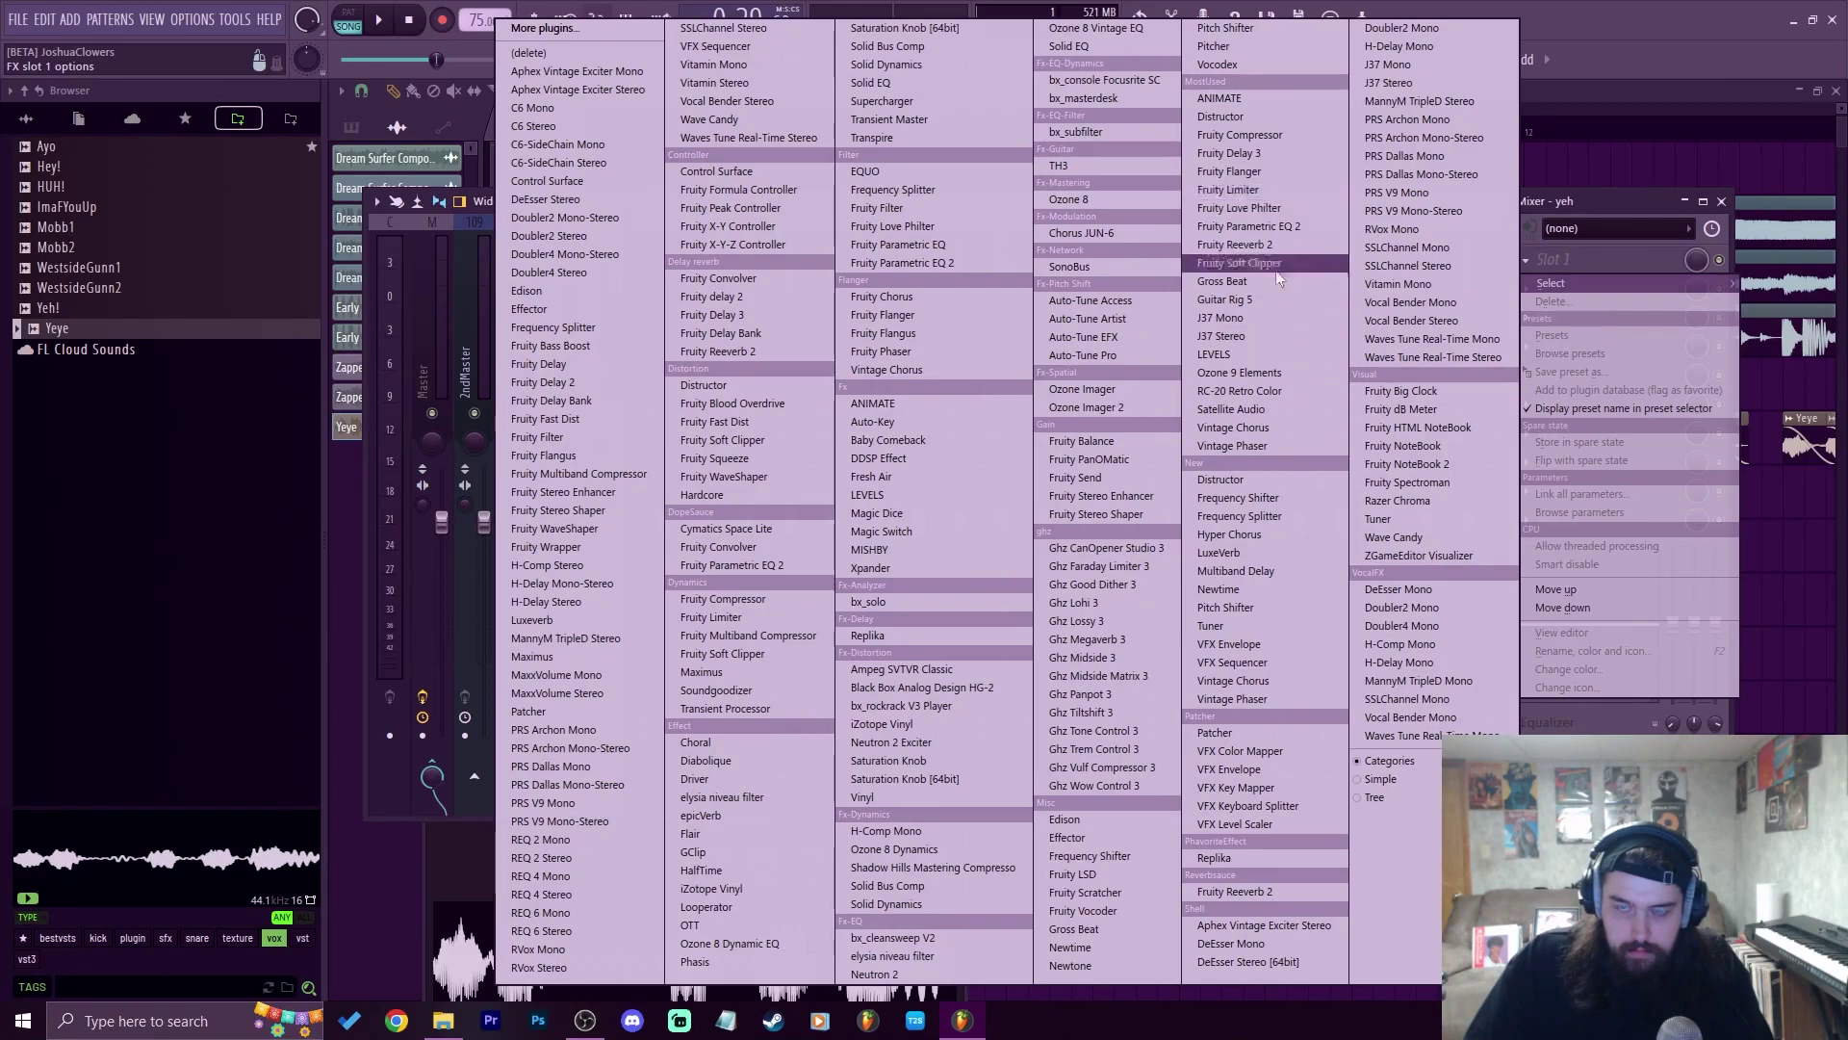
{"action": "left_click", "coordinate": [1251, 552]}
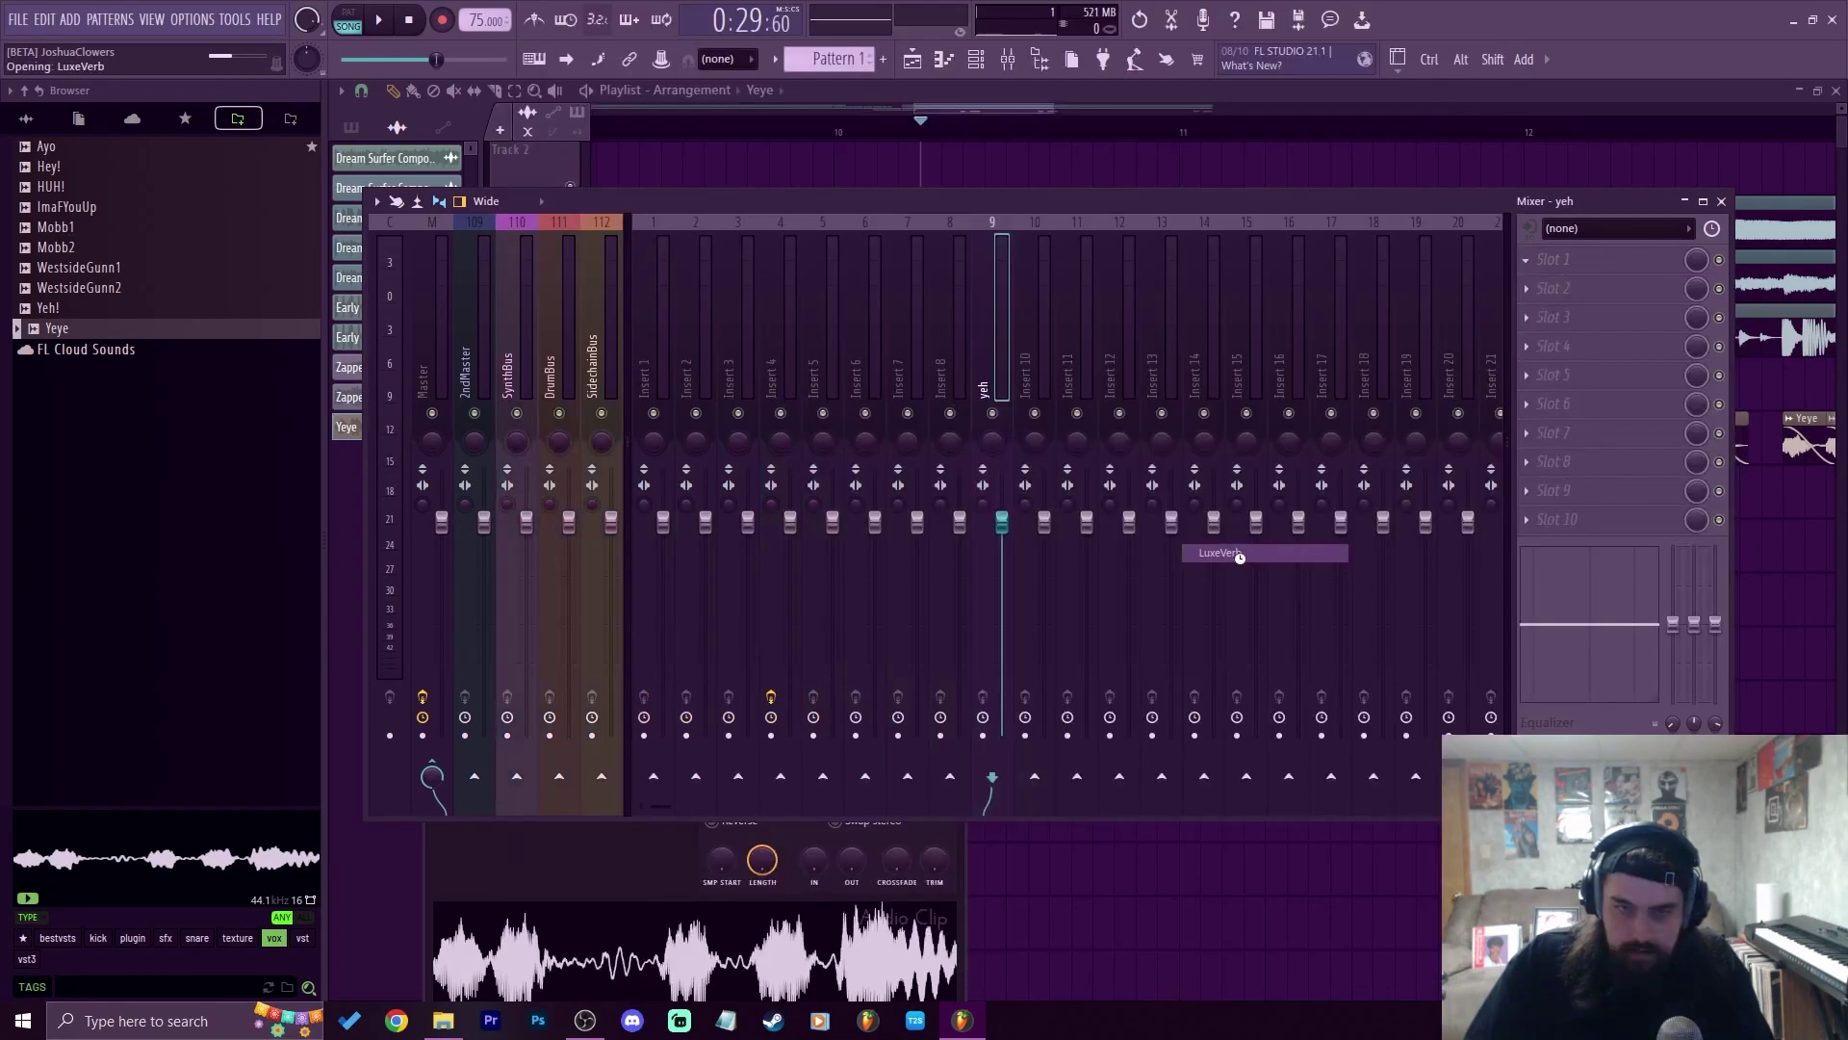
{"action": "left_click", "coordinate": [1283, 281]}
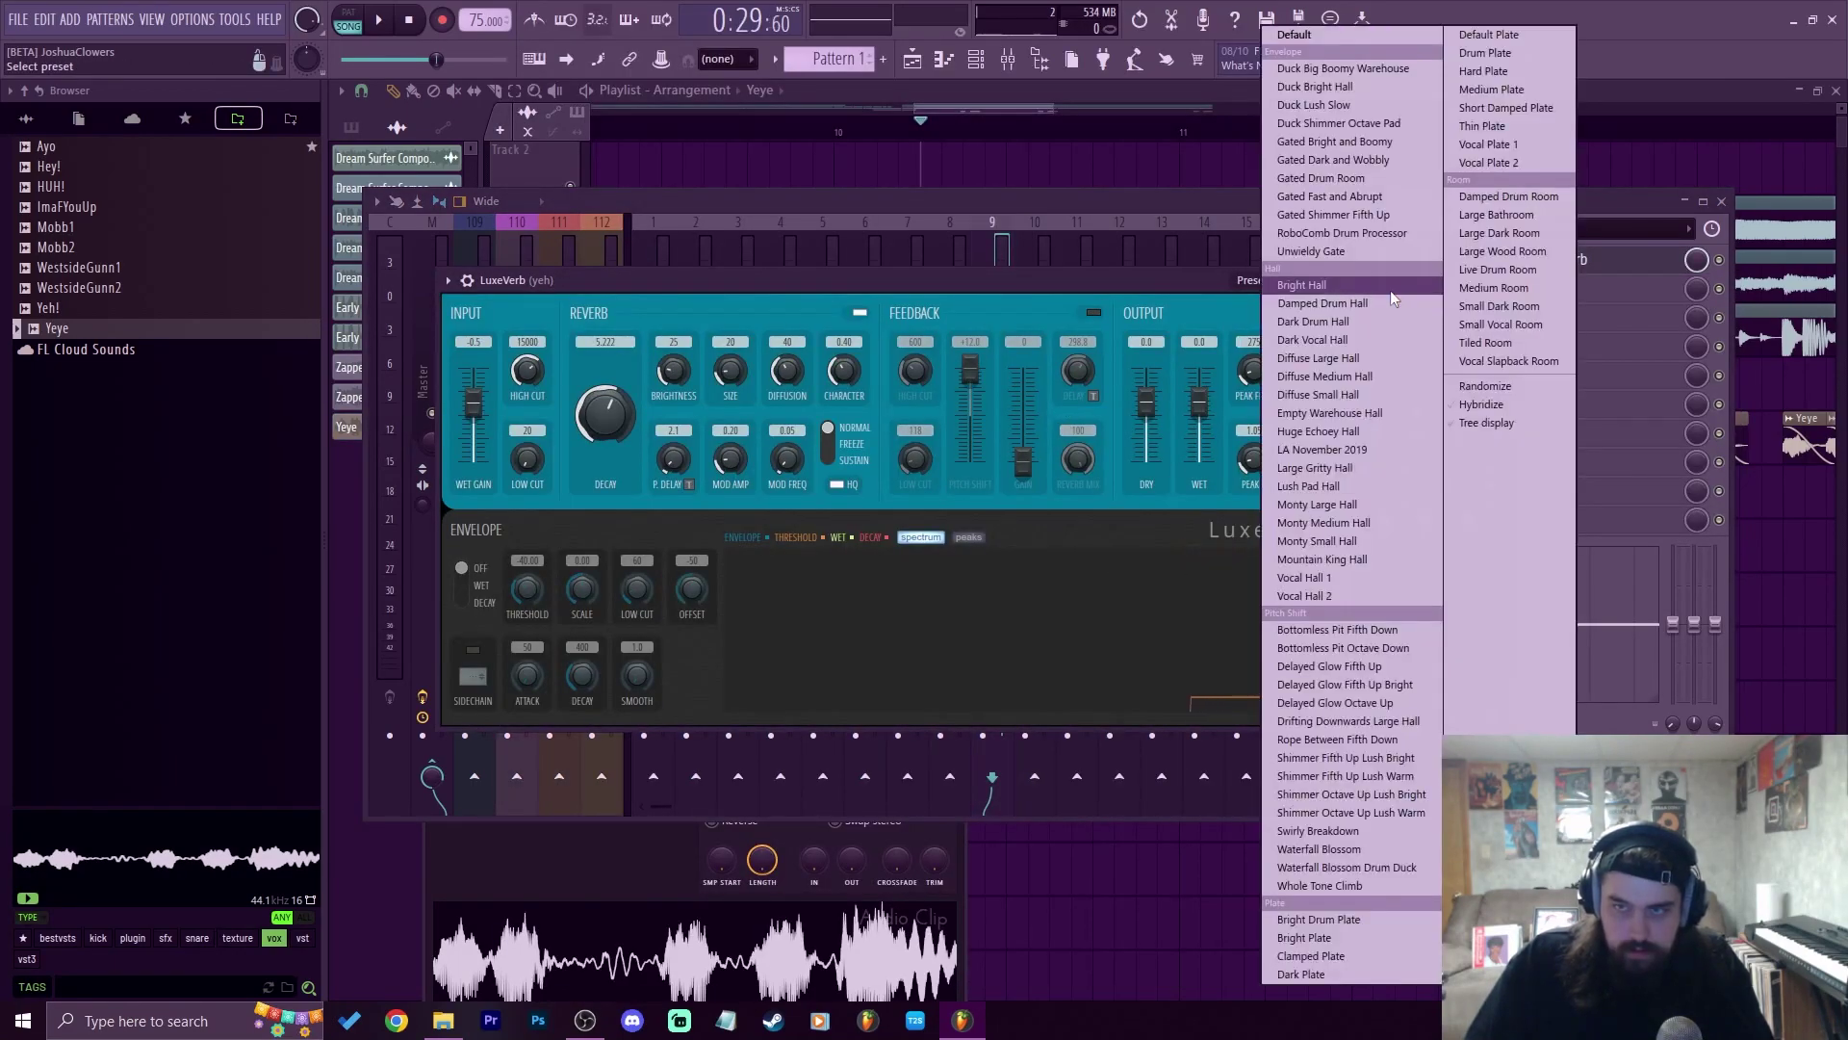
{"action": "left_click", "coordinate": [1529, 145]}
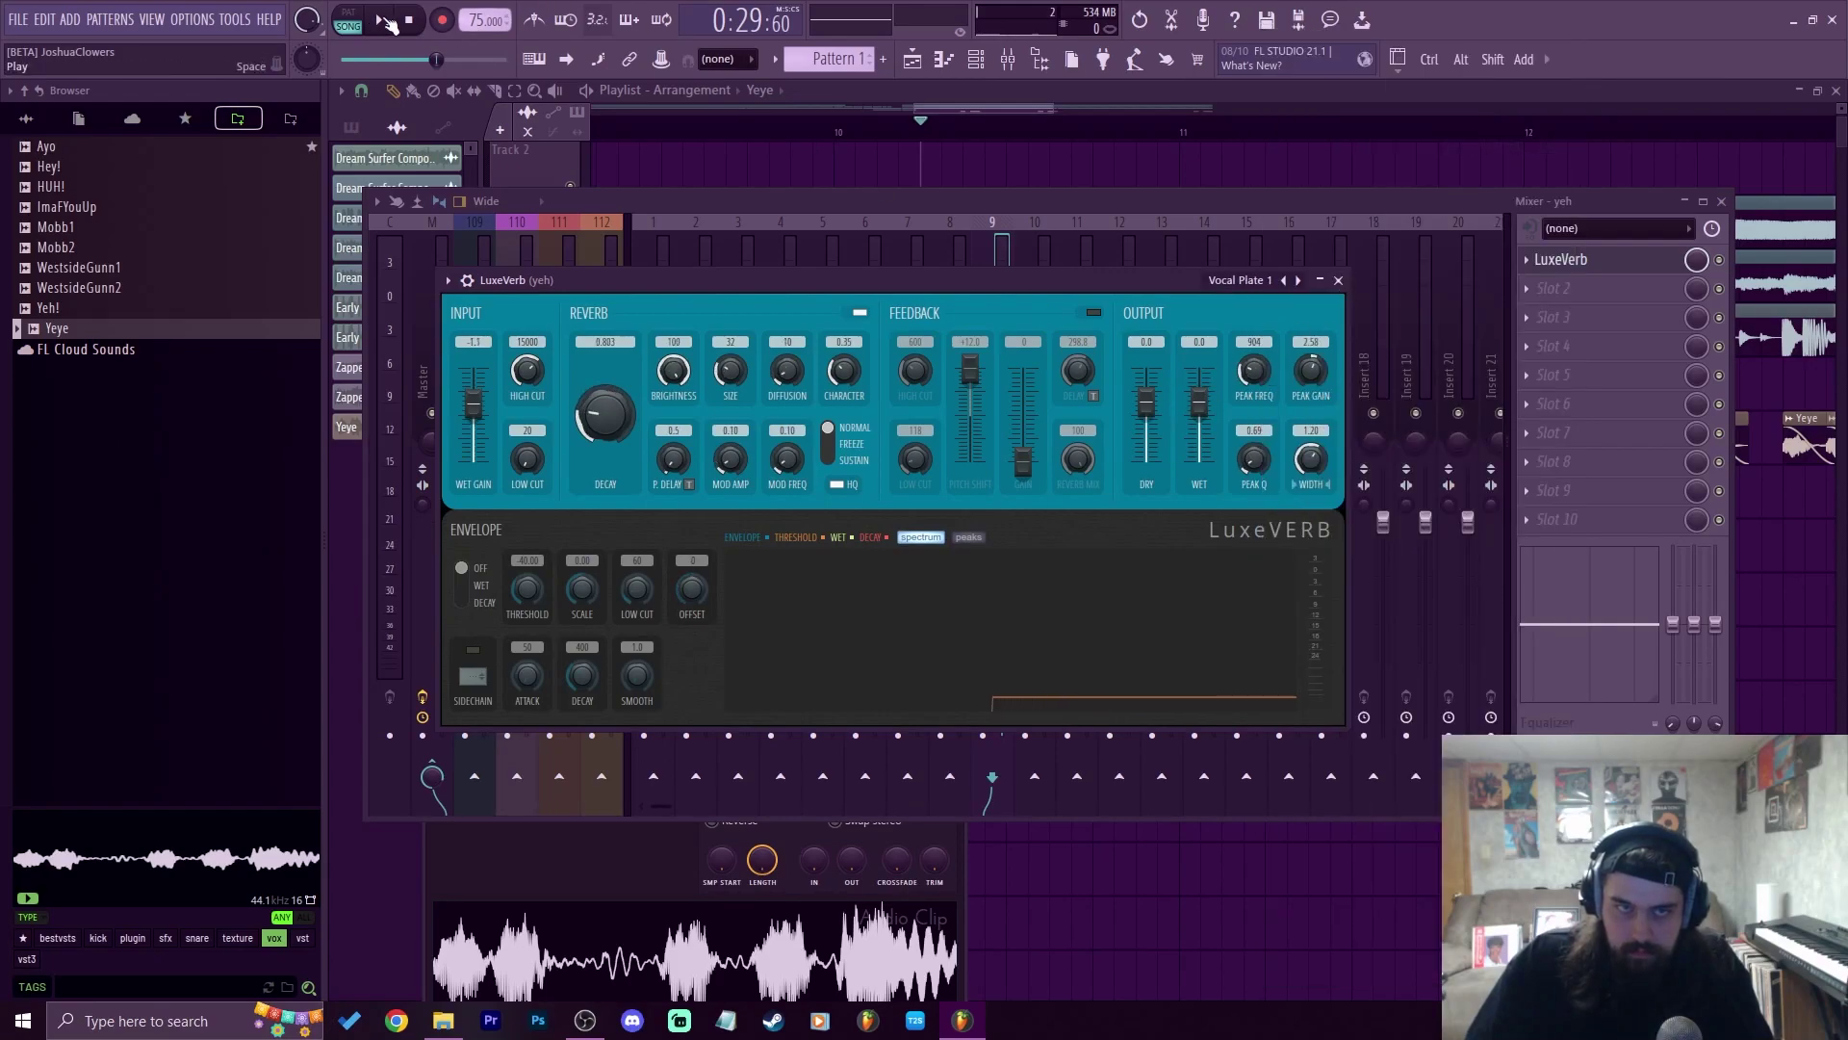
Set LuxeVerb's decay to 1.075, brightness to 72 and character to 0.51 while auditioning the vocal, and return to the full playlist
{"action": "left_click_drag", "start_coordinate": [612, 421], "coordinate": [614, 437]}
{"action": "key", "text": "space"}
{"action": "key", "text": "space"}
{"action": "key", "text": "space"}
{"action": "key", "text": "space"}
{"action": "left_click_drag", "start_coordinate": [844, 372], "coordinate": [843, 353]}
{"action": "mouse_move", "coordinate": [618, 408]}
{"action": "left_mouse_down"}
{"action": "mouse_move", "coordinate": [618, 368]}
{"action": "mouse_move", "coordinate": [673, 377]}
{"action": "mouse_move", "coordinate": [674, 398]}
{"action": "left_mouse_up"}
{"action": "key", "text": "space"}
{"action": "key", "text": "space"}
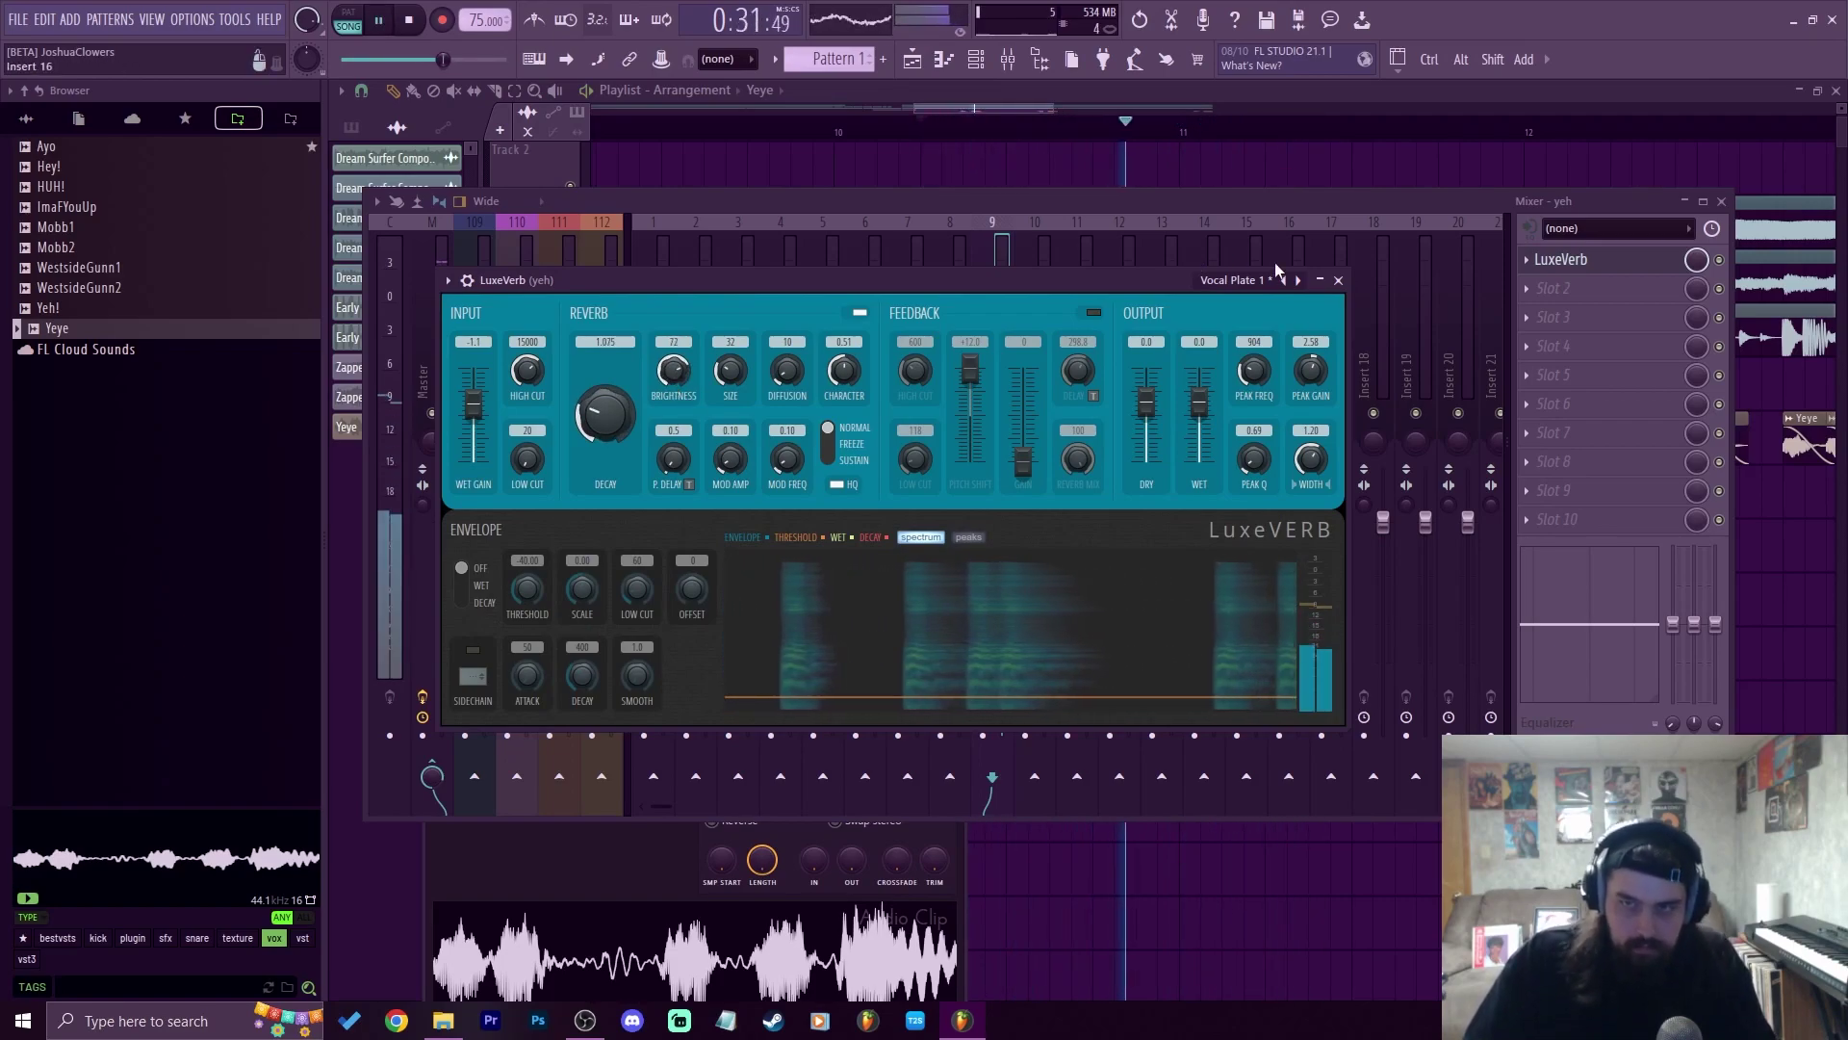
{"action": "left_click", "coordinate": [1340, 280]}
{"action": "left_click", "coordinate": [1315, 93]}
{"action": "scroll", "coordinate": [1305, 127], "scroll_direction": "down", "scroll_amount": 8}
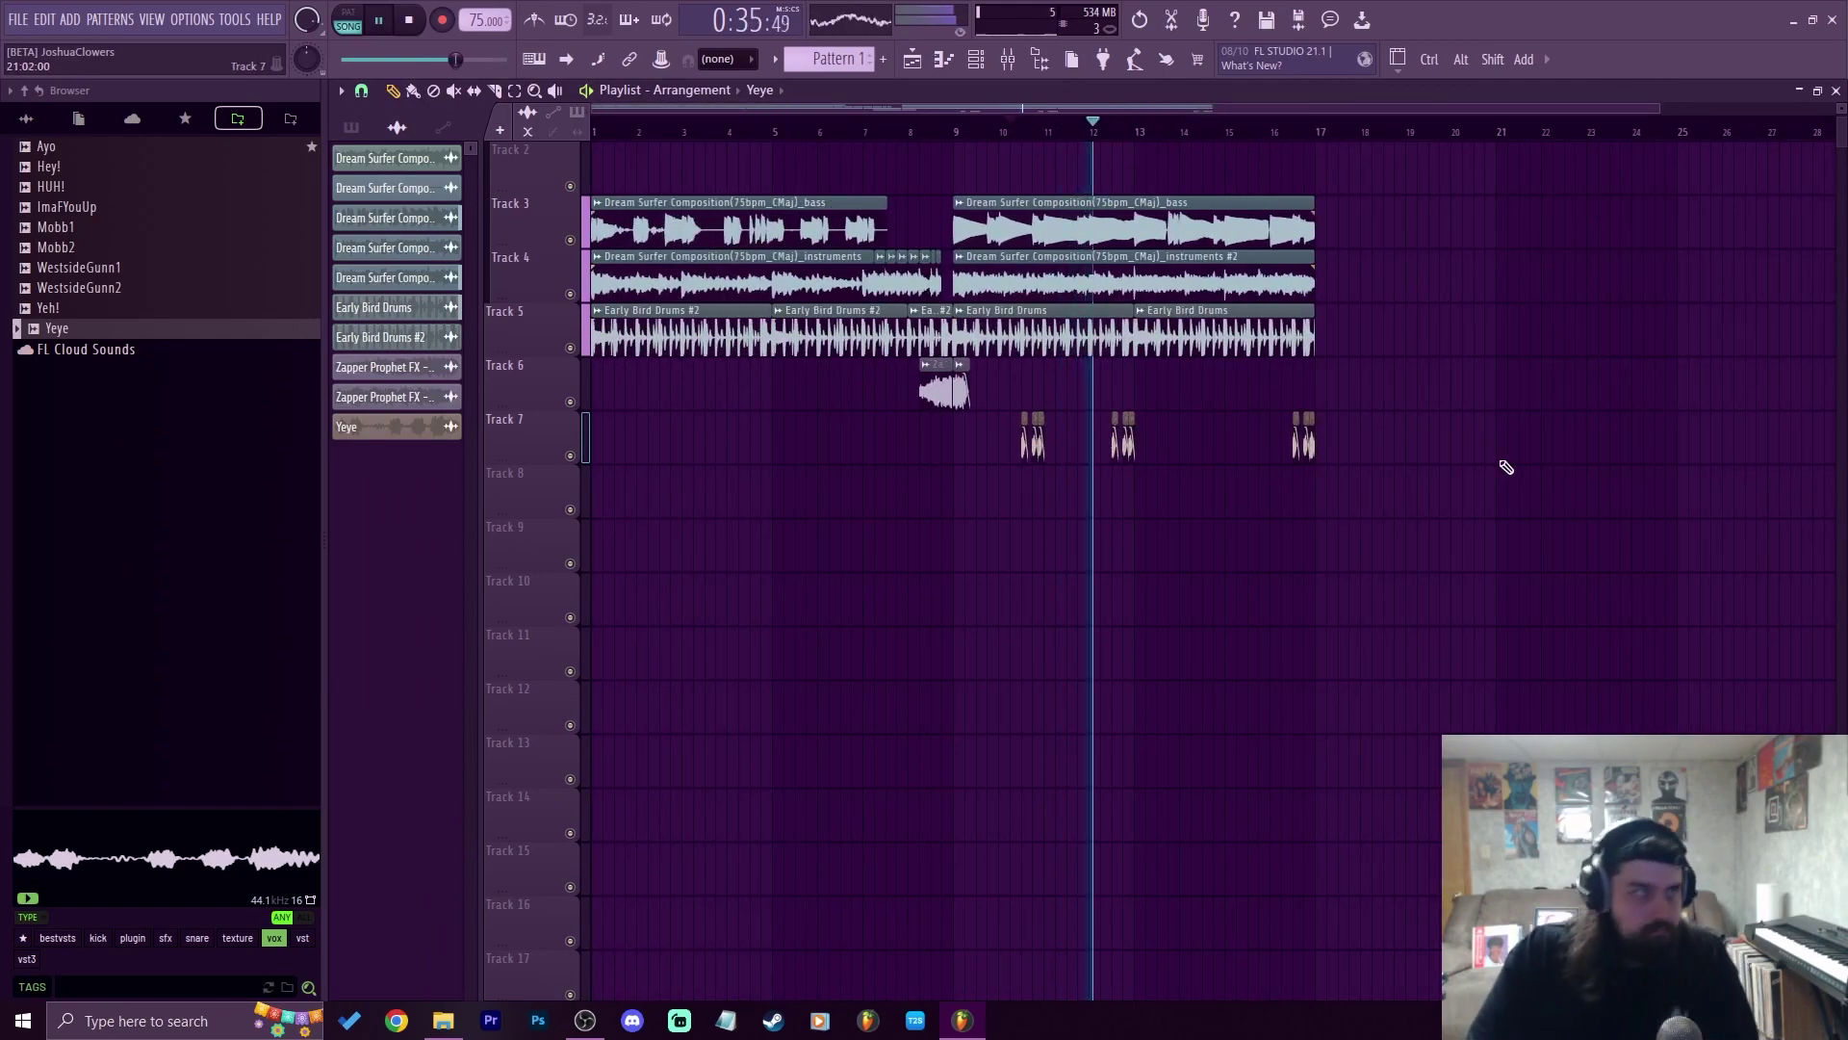
Save the project as morewavyish in the September2023 folder, and return the playhead to the start of the song after playback
{"action": "left_click", "coordinate": [18, 19]}
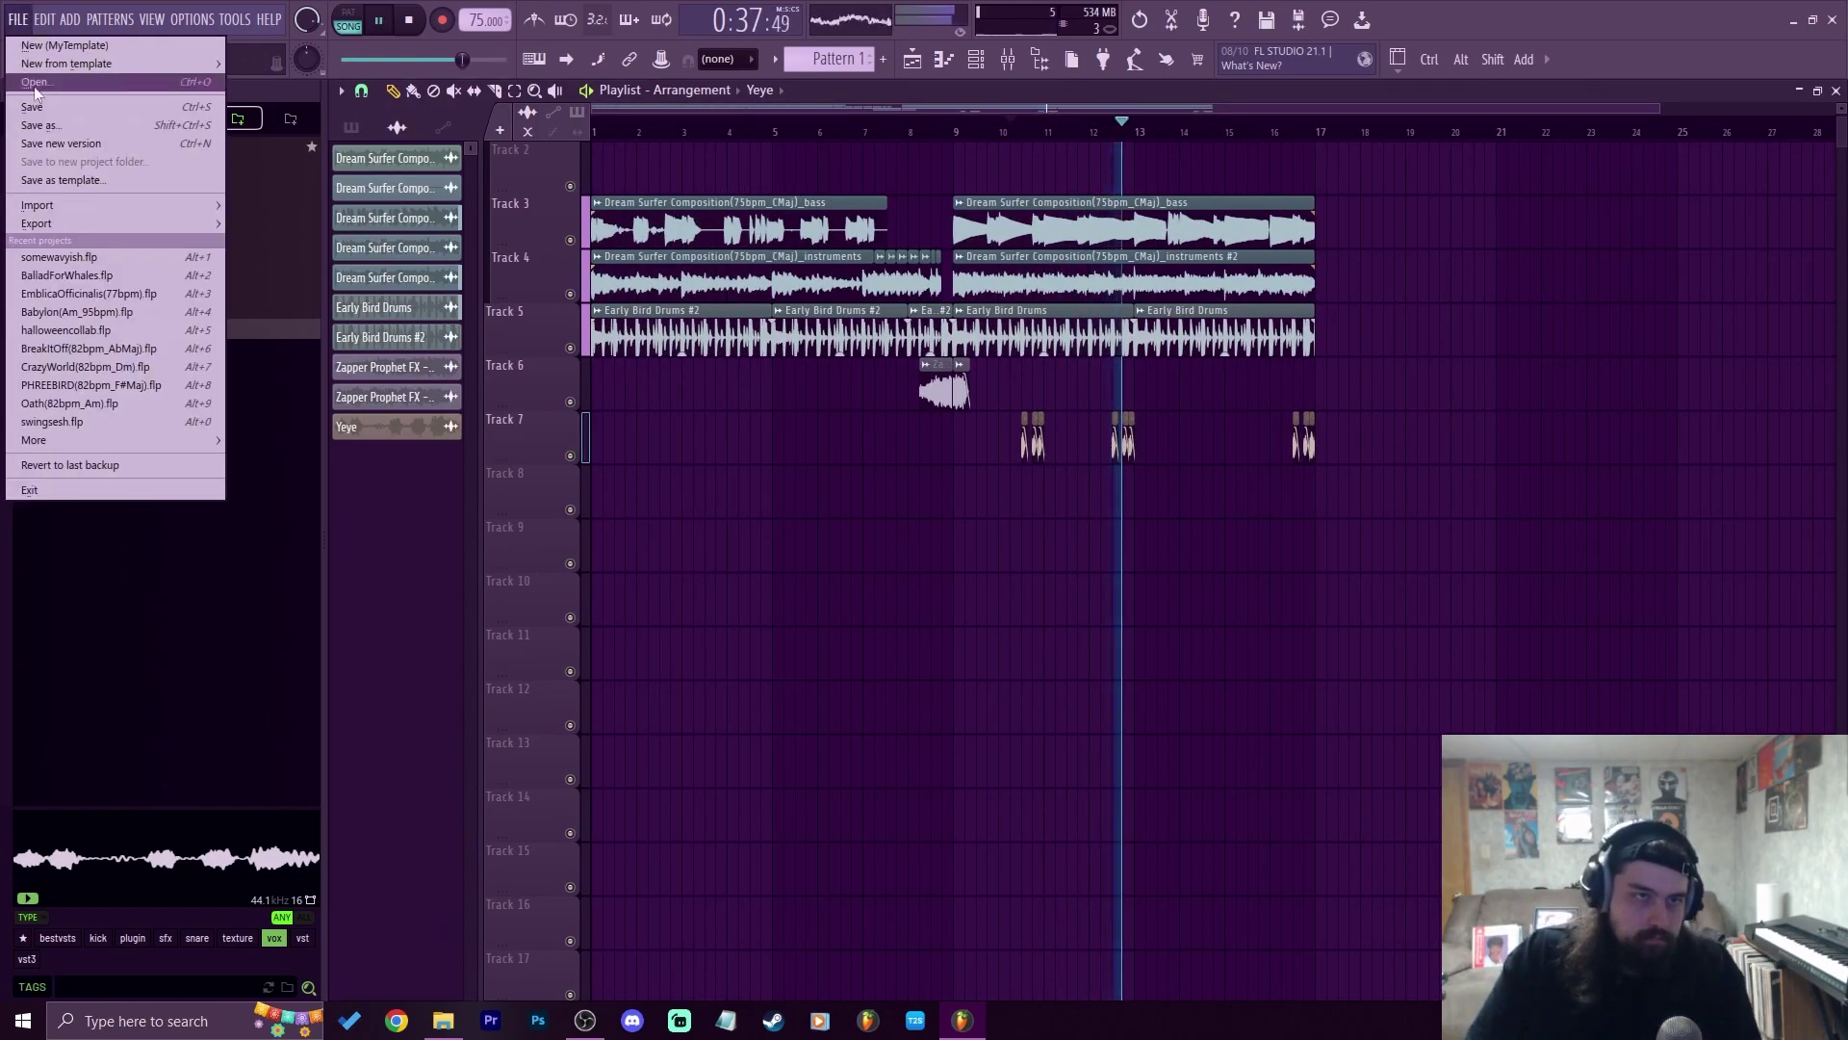
{"action": "left_click", "coordinate": [58, 128]}
{"action": "type", "text": "morewavyish"}
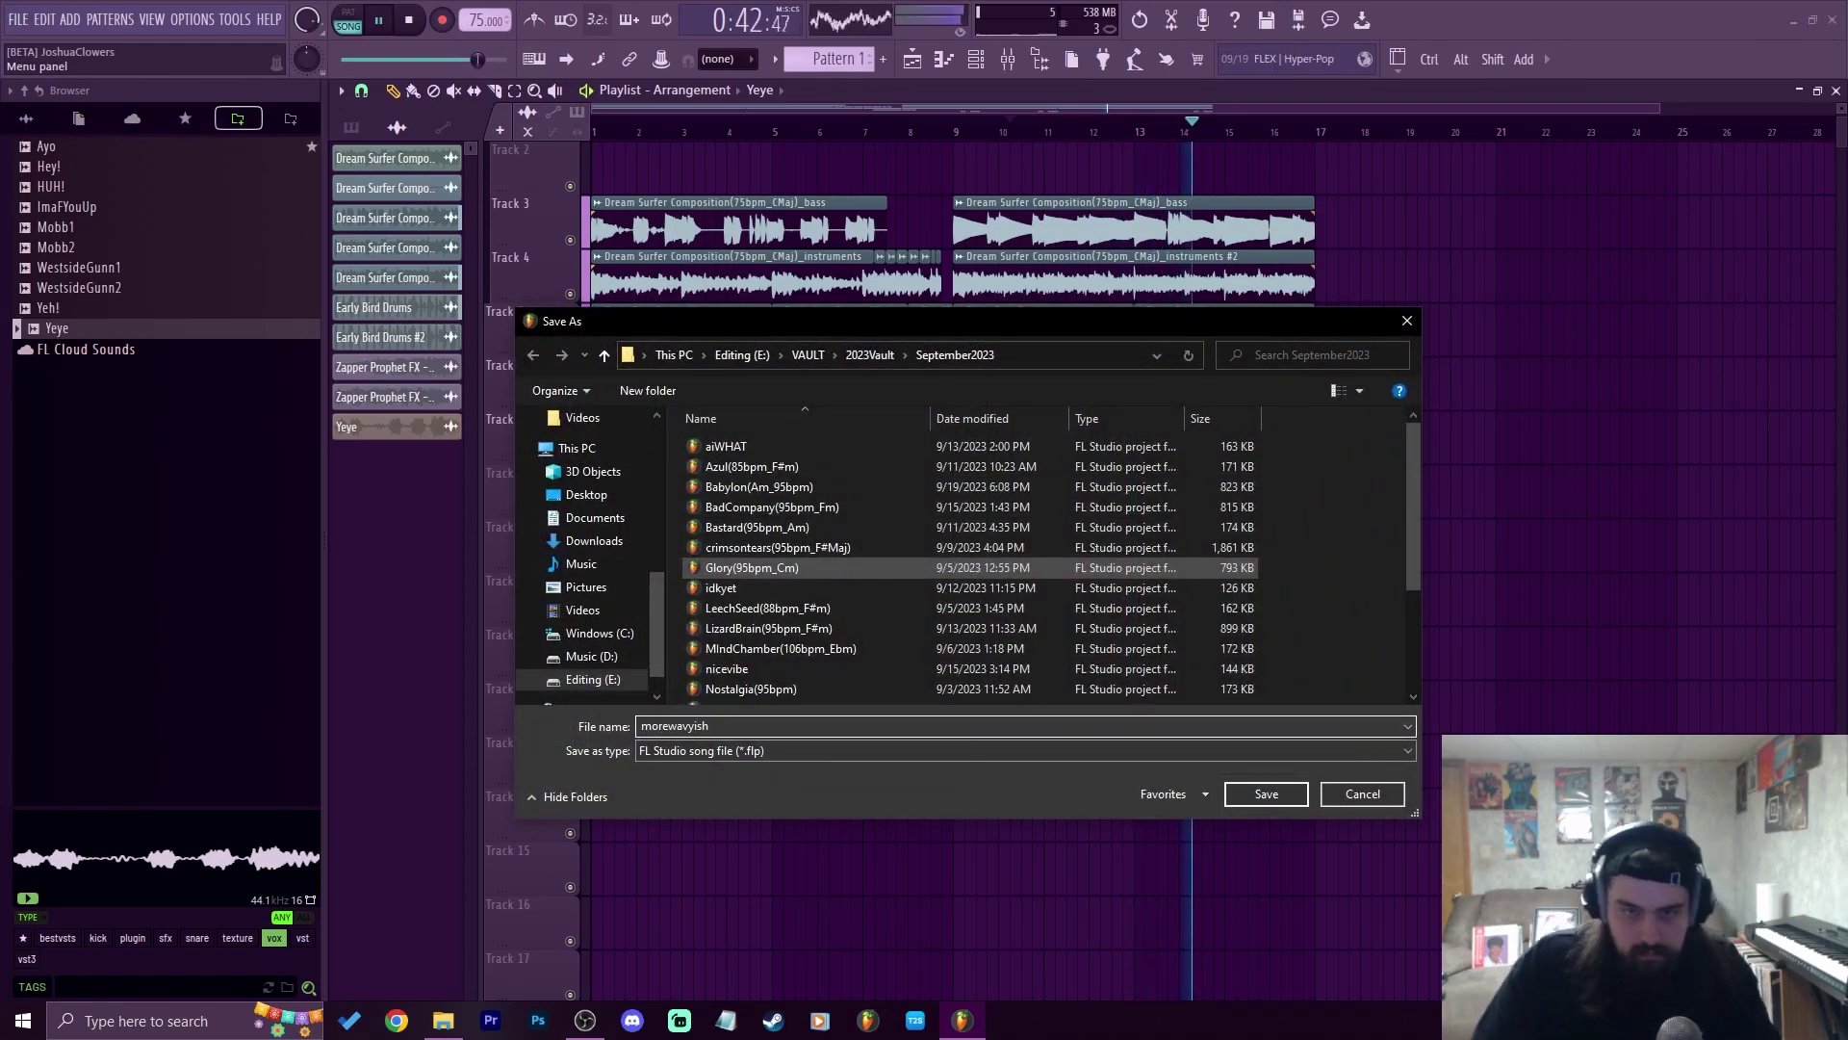
{"action": "left_click", "coordinate": [1267, 795]}
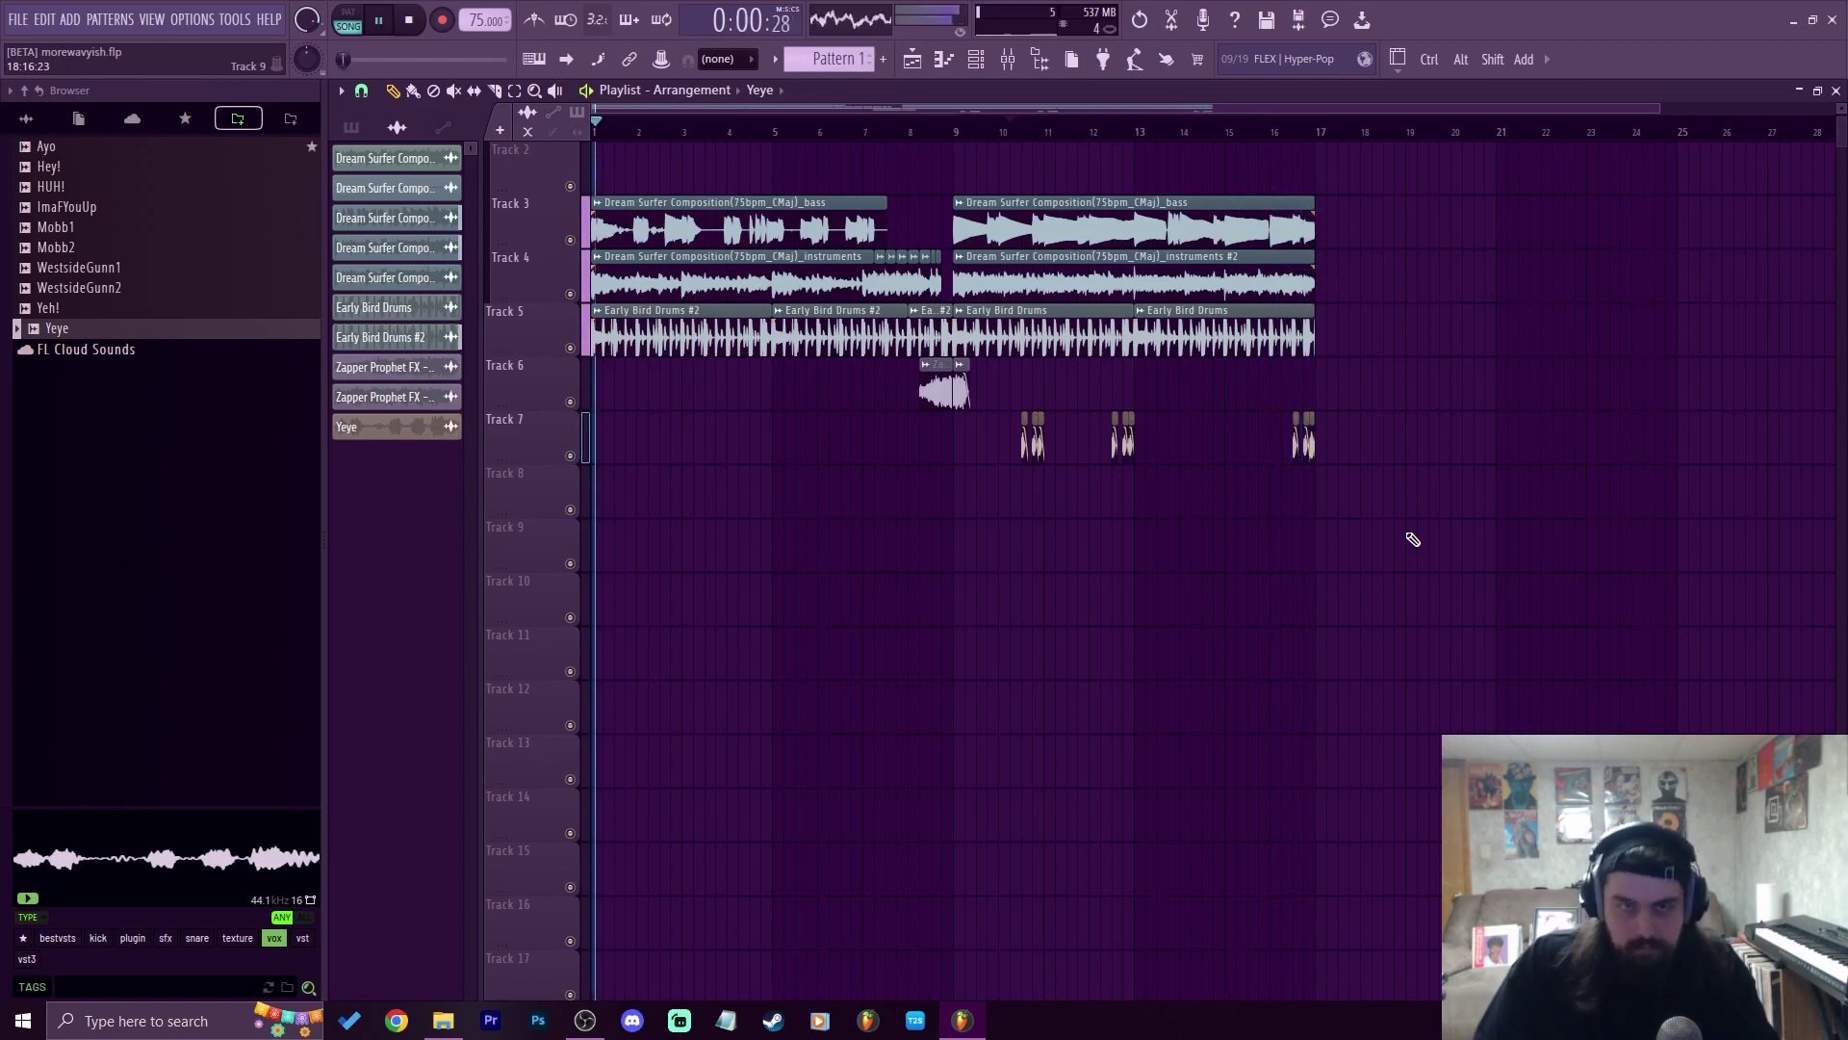
{"action": "key", "text": "space"}
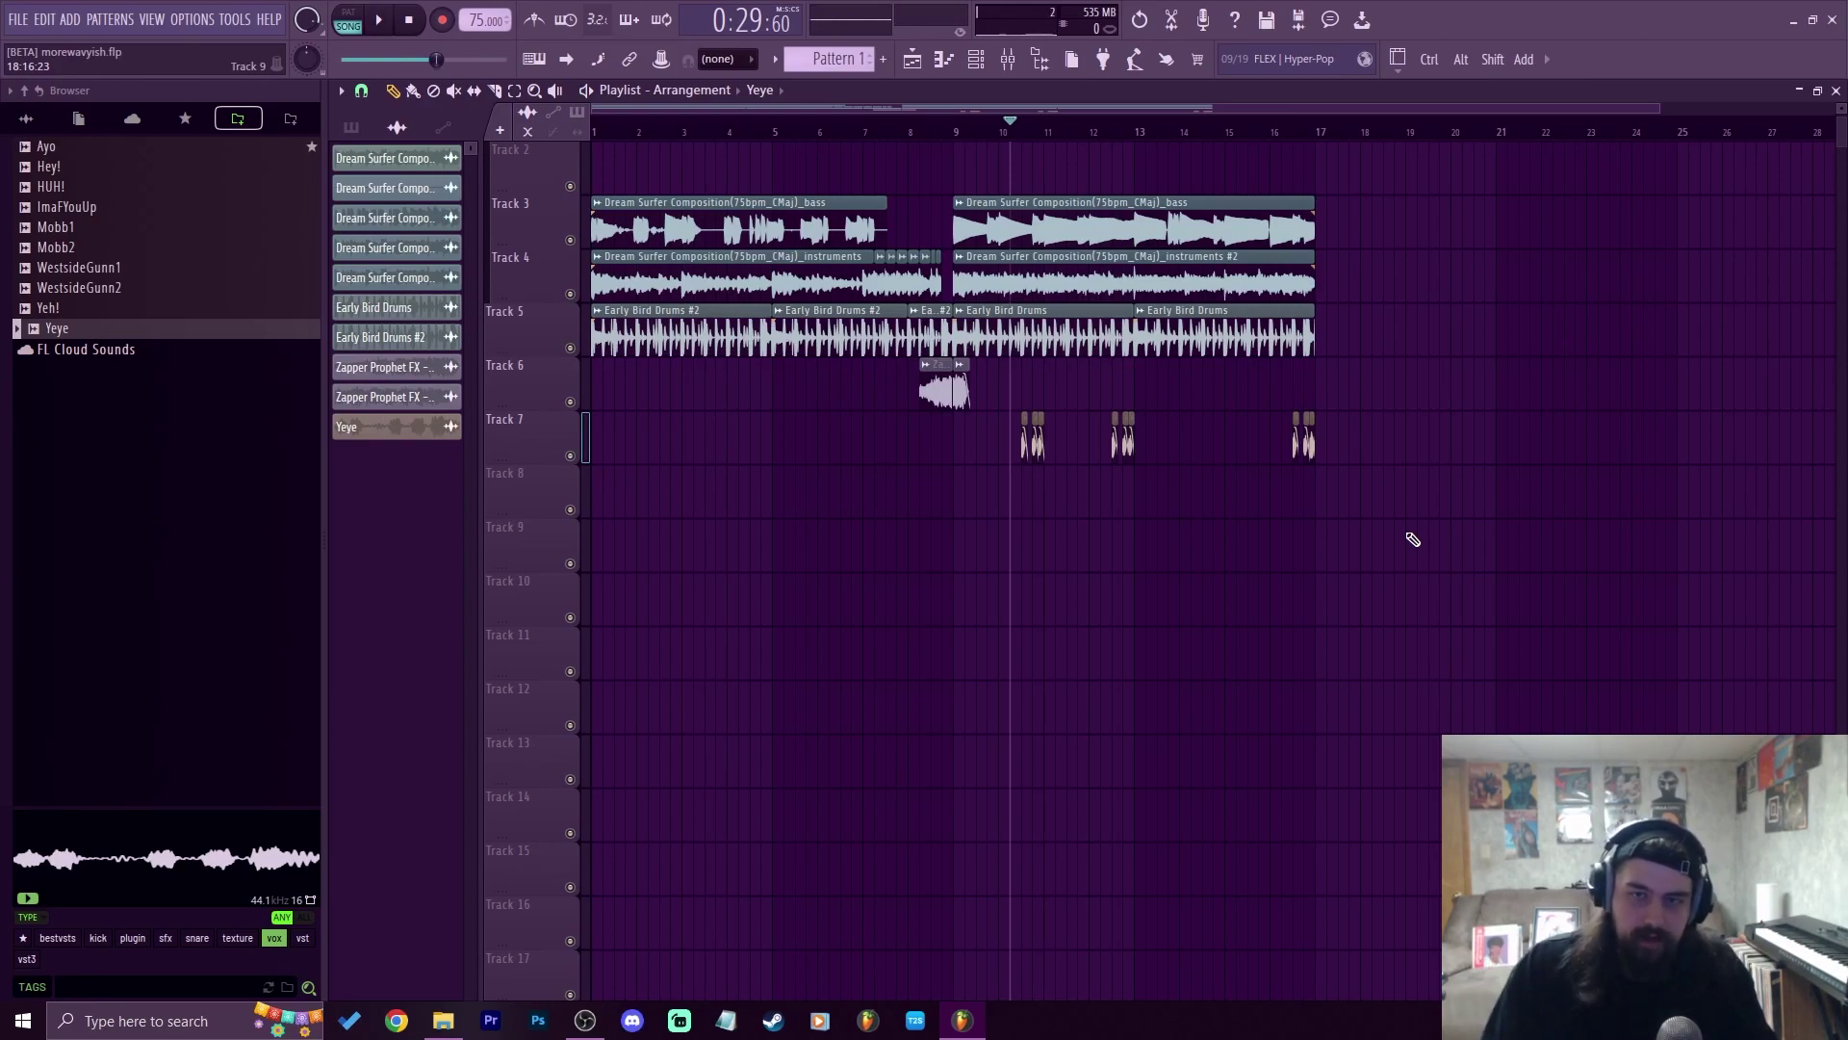
{"action": "left_click", "coordinate": [596, 127]}
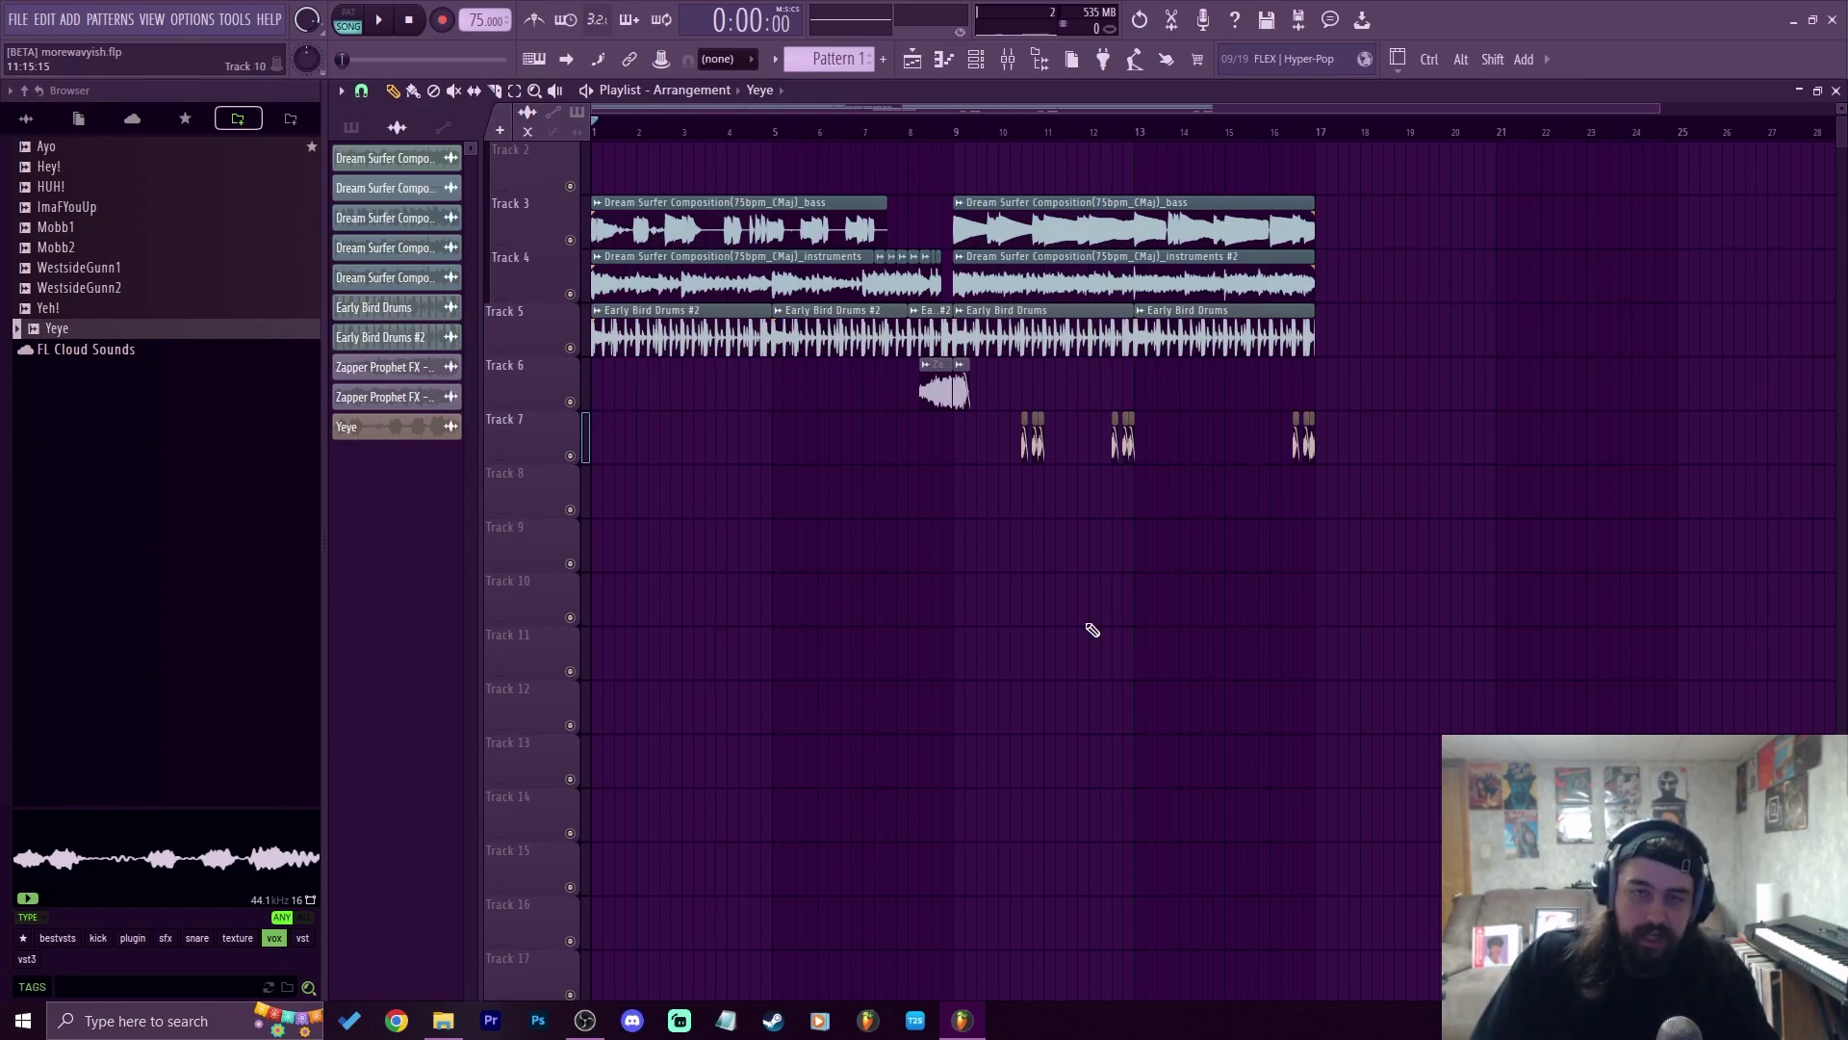